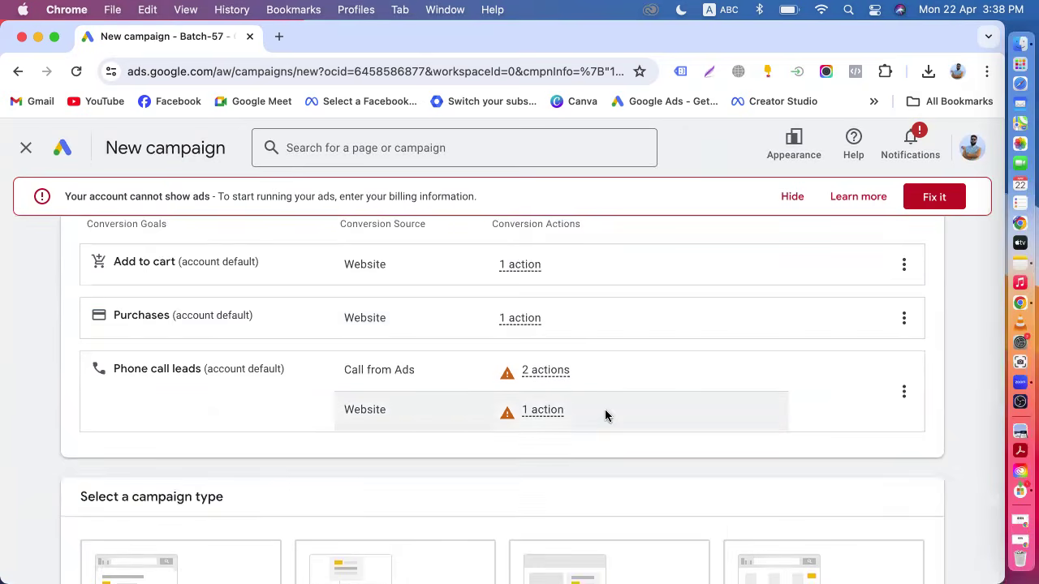
Open Gmail in a new browser tab and switch to the Promotions category.
scroll(390, 408, down, 4)
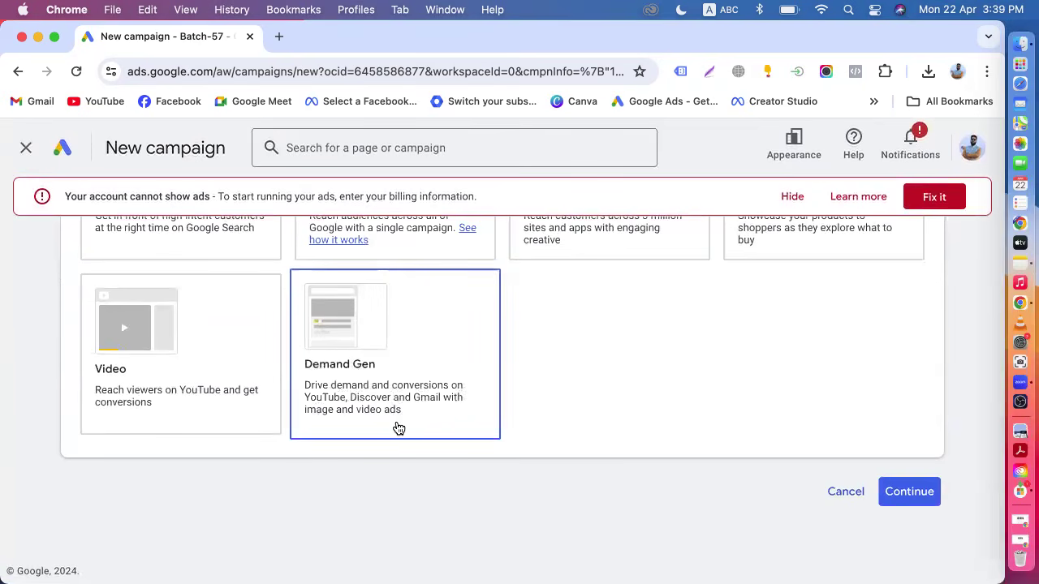
click(279, 36)
click(31, 102)
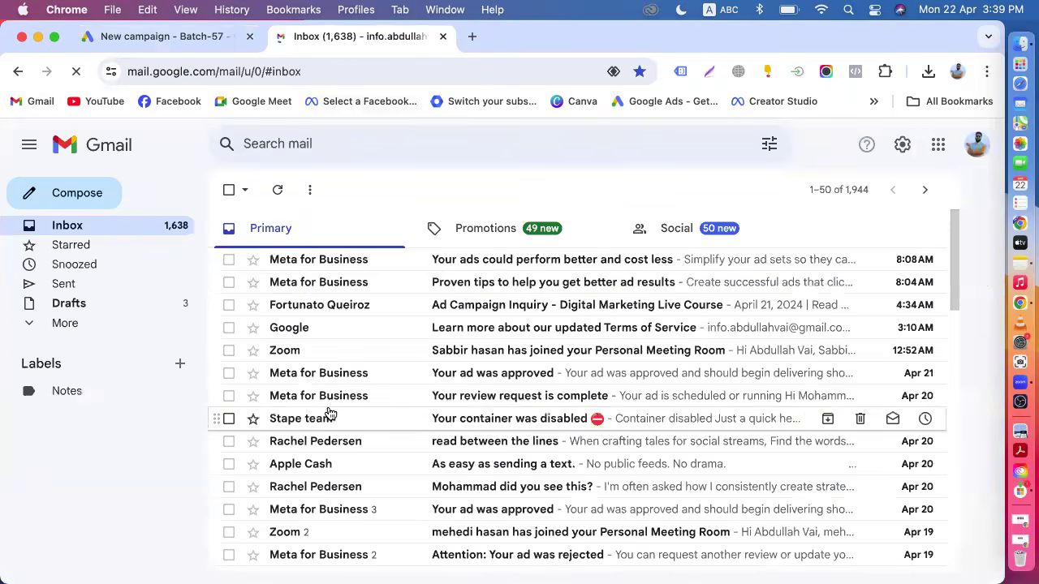
click(506, 237)
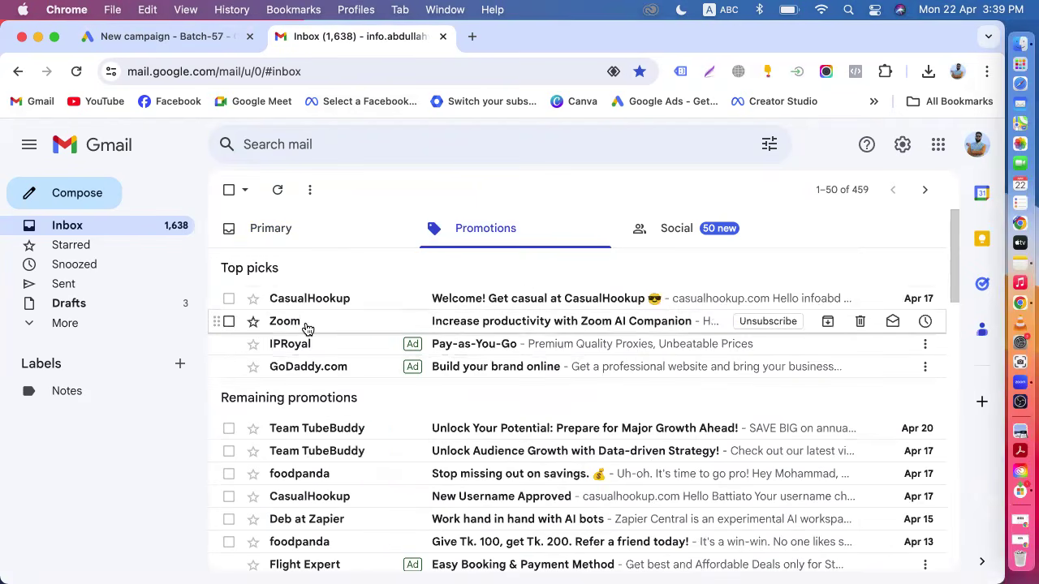
Open the GoDaddy.com promotional ad email and scroll through it.
click(331, 374)
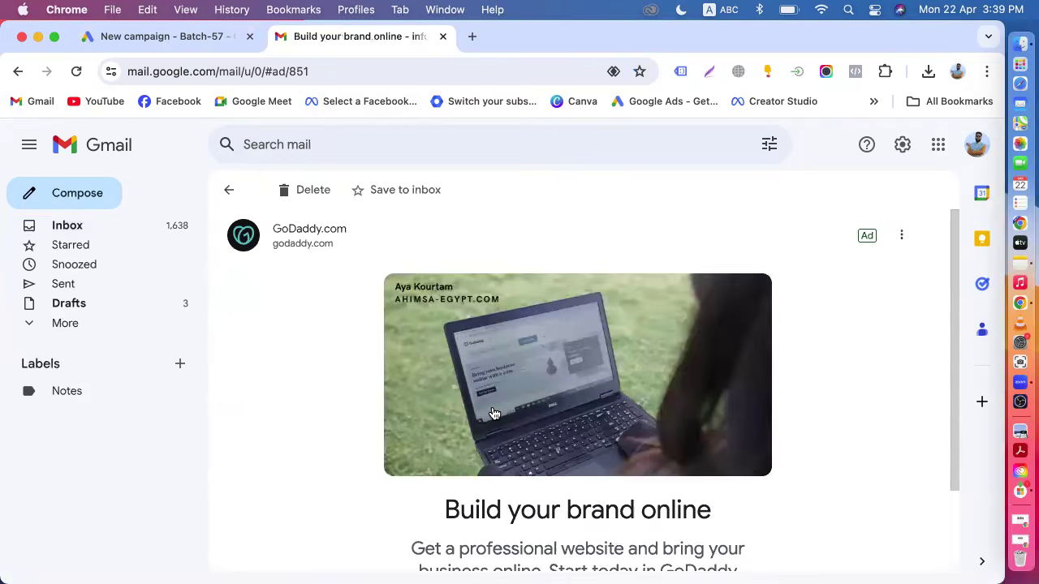
scroll(493, 412, down, 2)
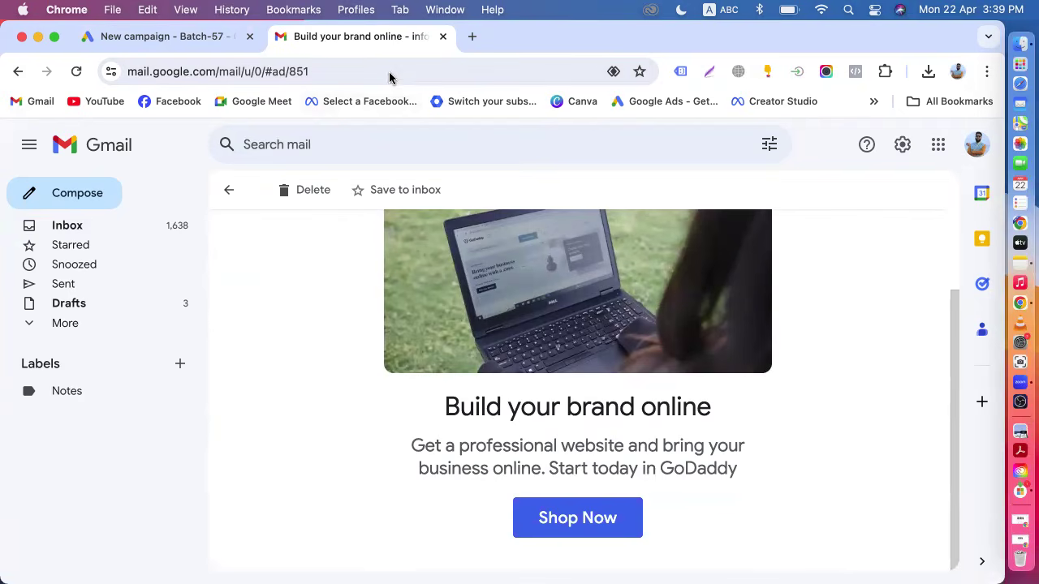
scroll(377, 372, up, 3)
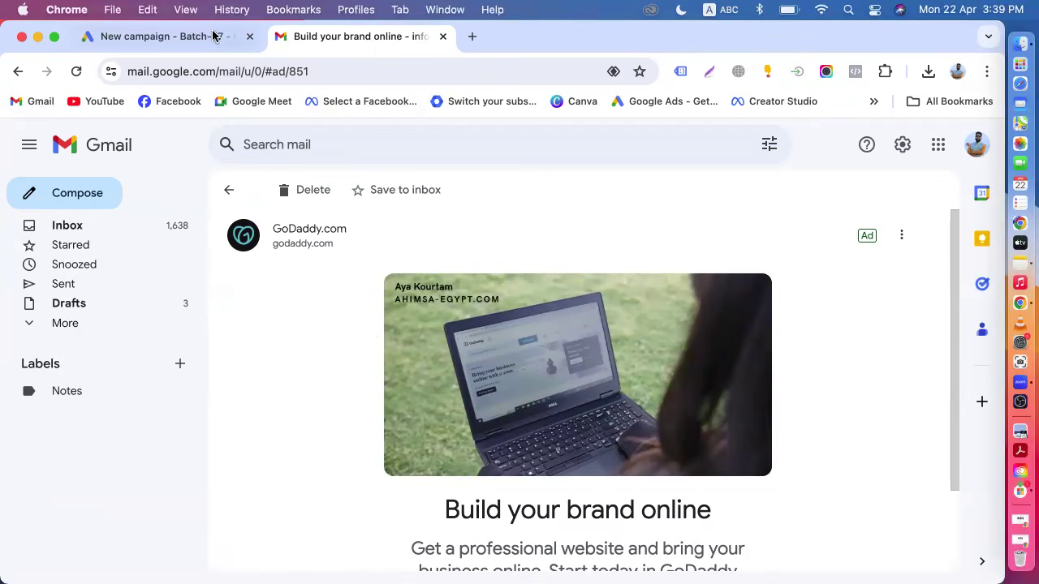
Return to the New campaign tab and examine the available campaign types.
click(136, 36)
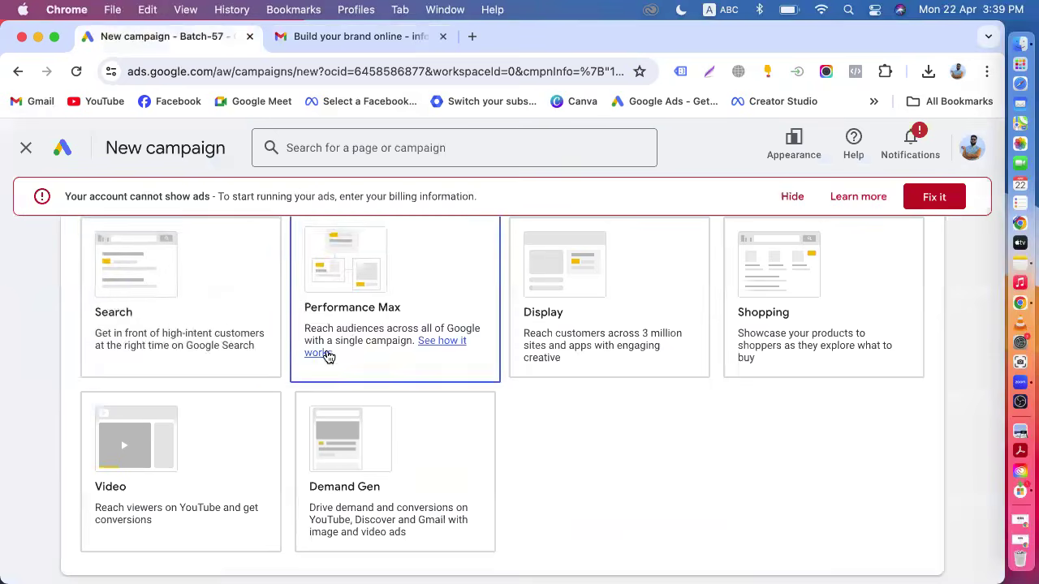
click(355, 412)
scroll(345, 402, down, 2)
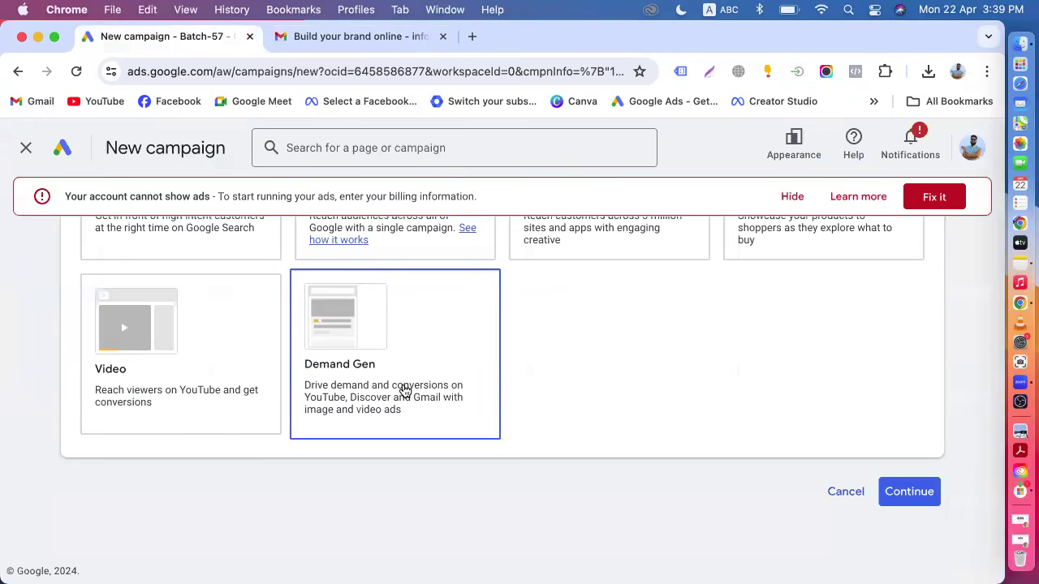
click(326, 36)
click(166, 37)
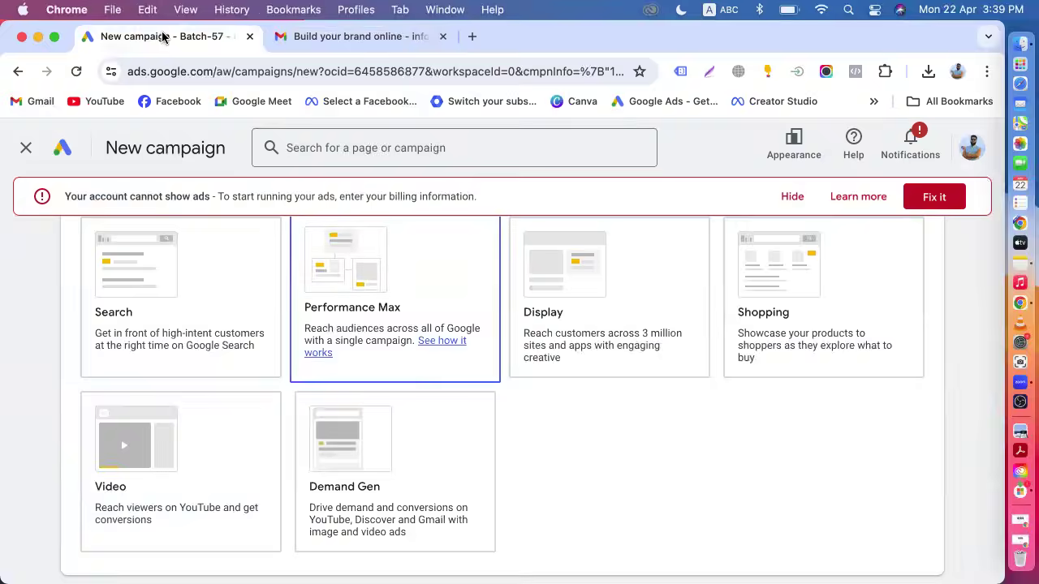
click(385, 471)
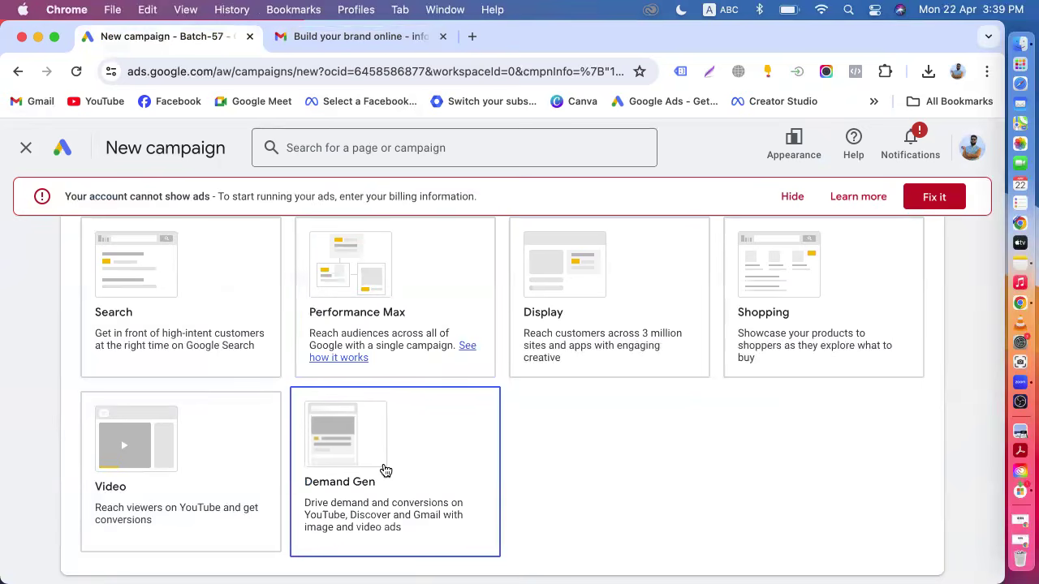
scroll(386, 471, up, 3)
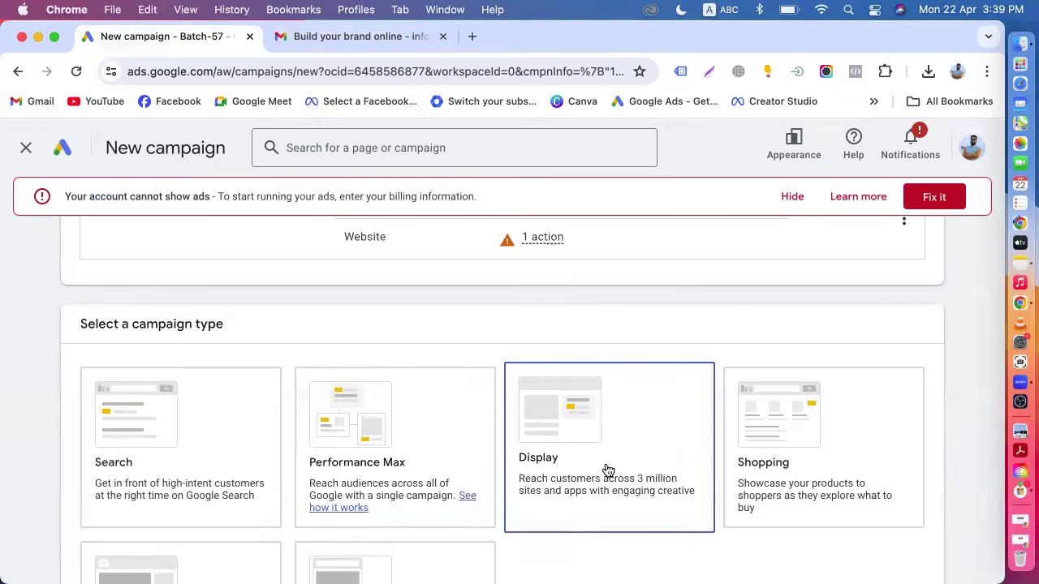
scroll(607, 471, down, 5)
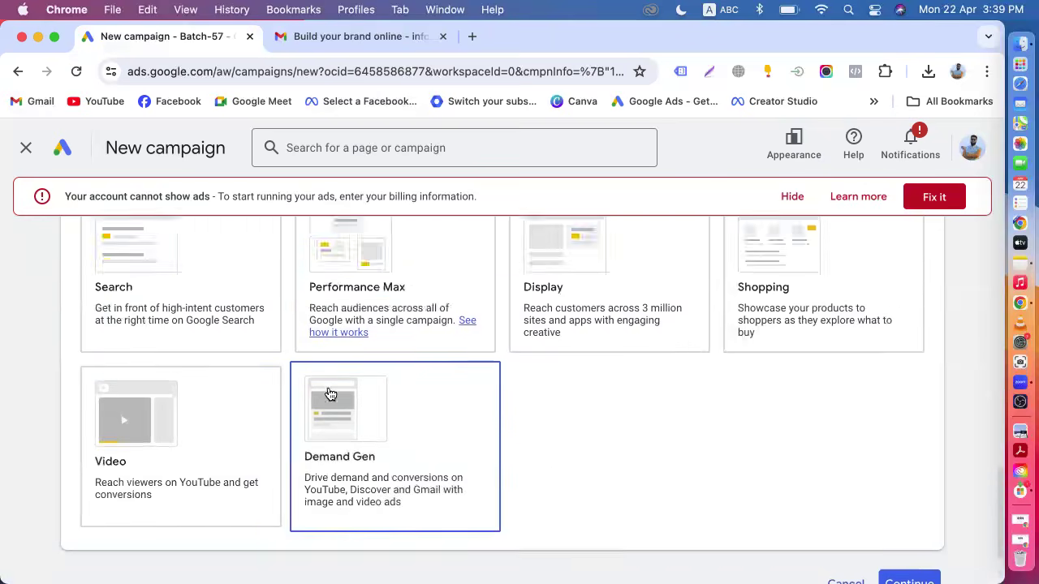
scroll(329, 394, up, 5)
scroll(211, 403, down, 4)
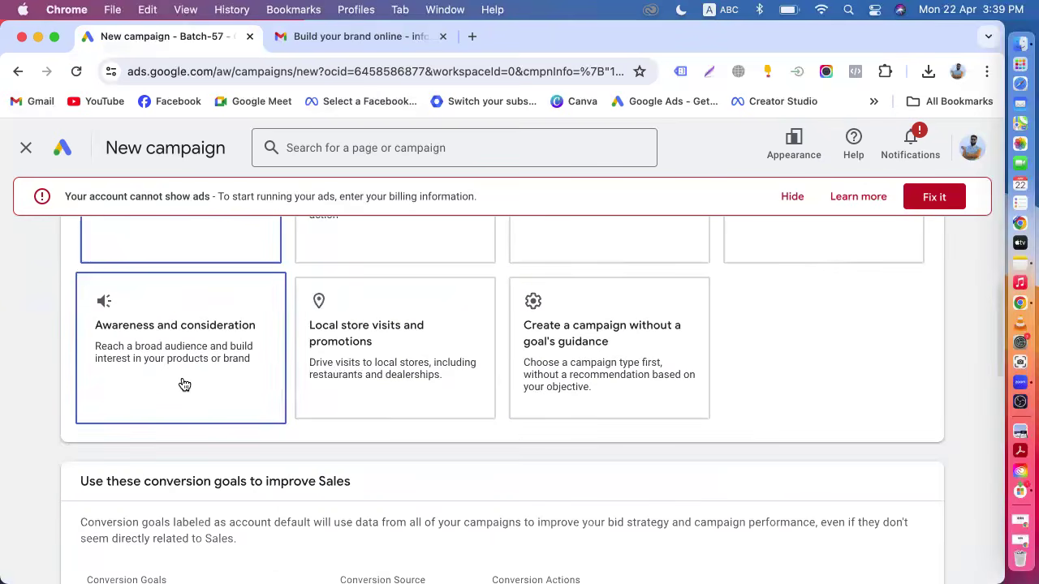
Select the Awareness and consideration objective and compare its campaign types.
click(185, 384)
scroll(186, 382, down, 5)
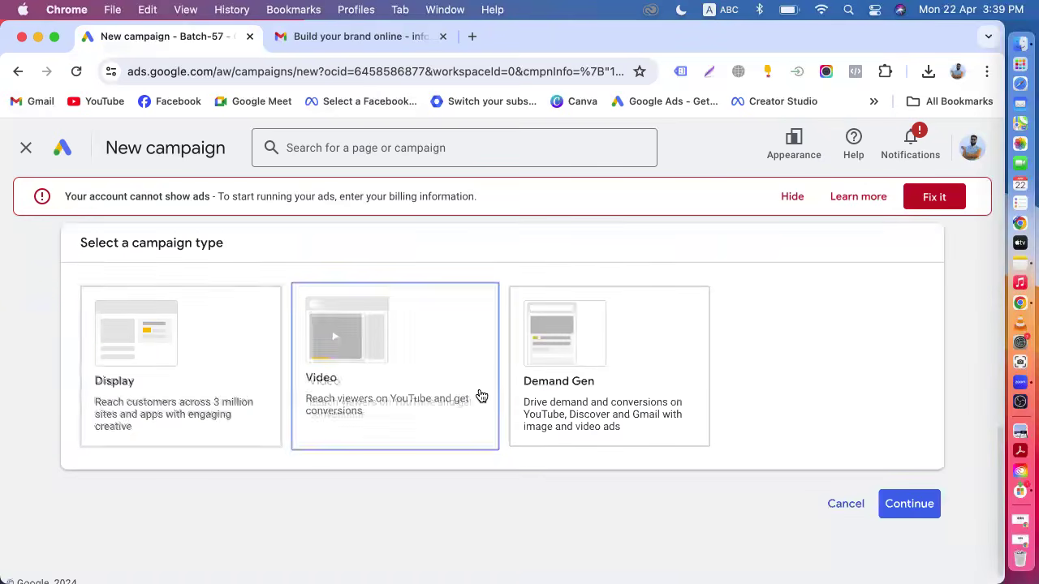
click(566, 406)
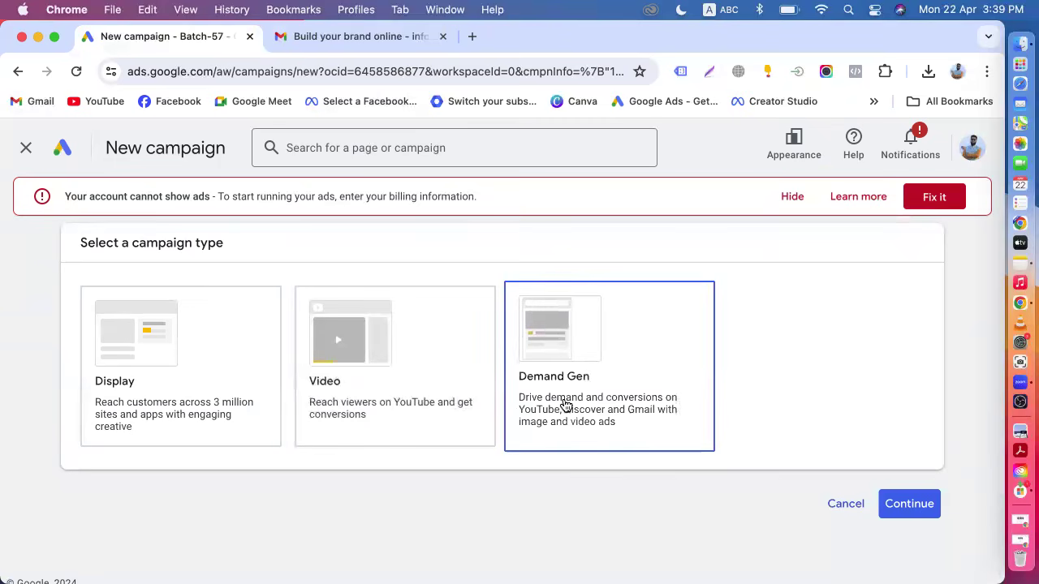
Switch the campaign objective back to Sales and continue.
scroll(371, 353, up, 5)
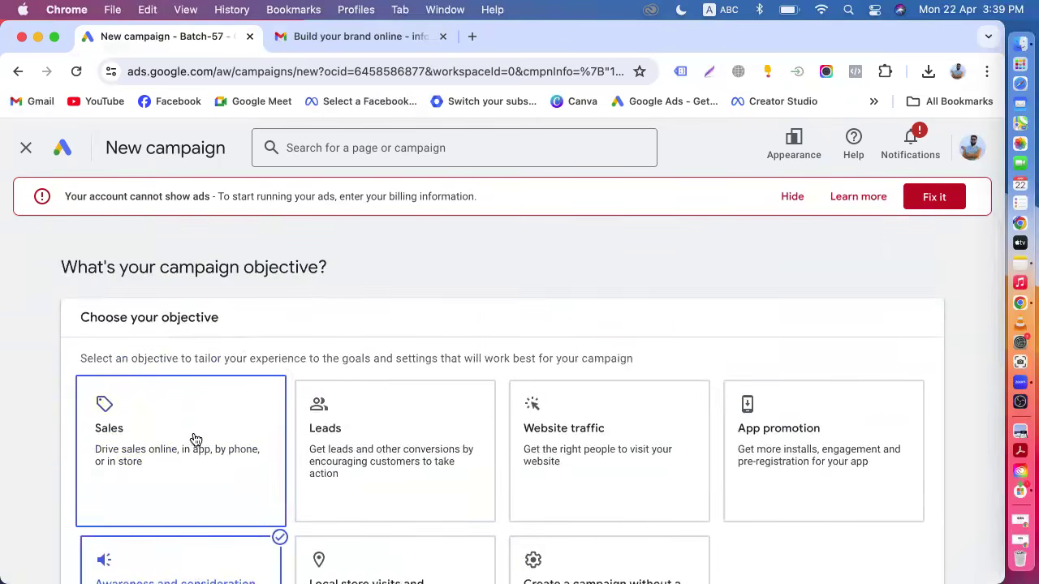
click(195, 439)
scroll(195, 438, down, 10)
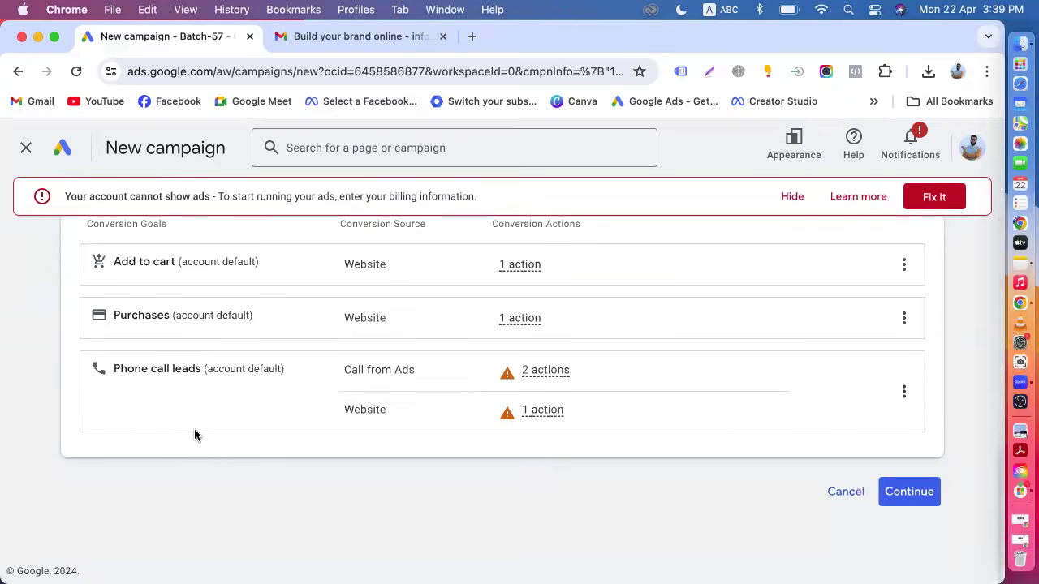
click(909, 491)
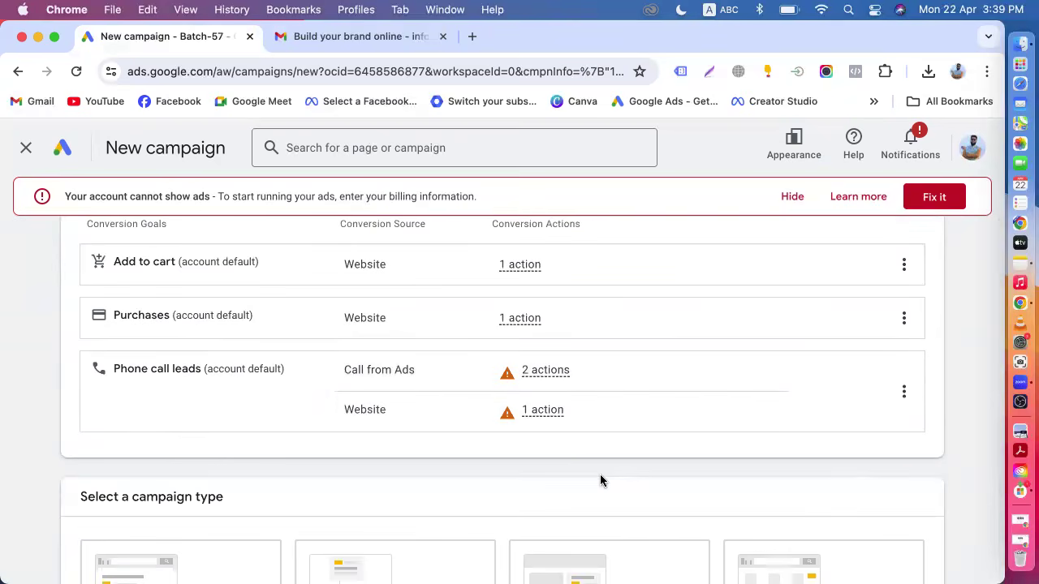
Scroll through the campaign type options offered for the Sales objective.
scroll(600, 481, down, 5)
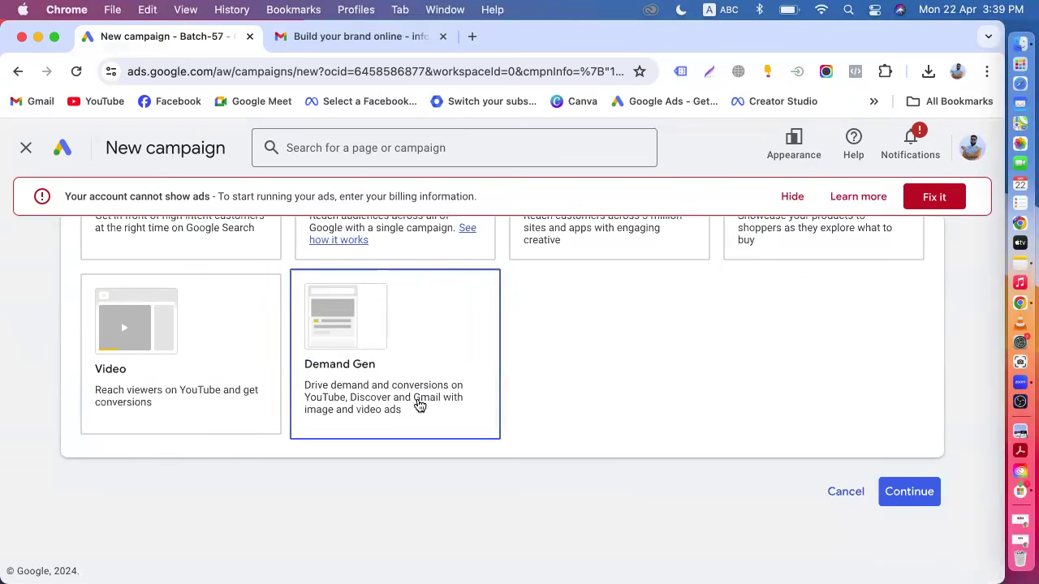
scroll(405, 414, up, 3)
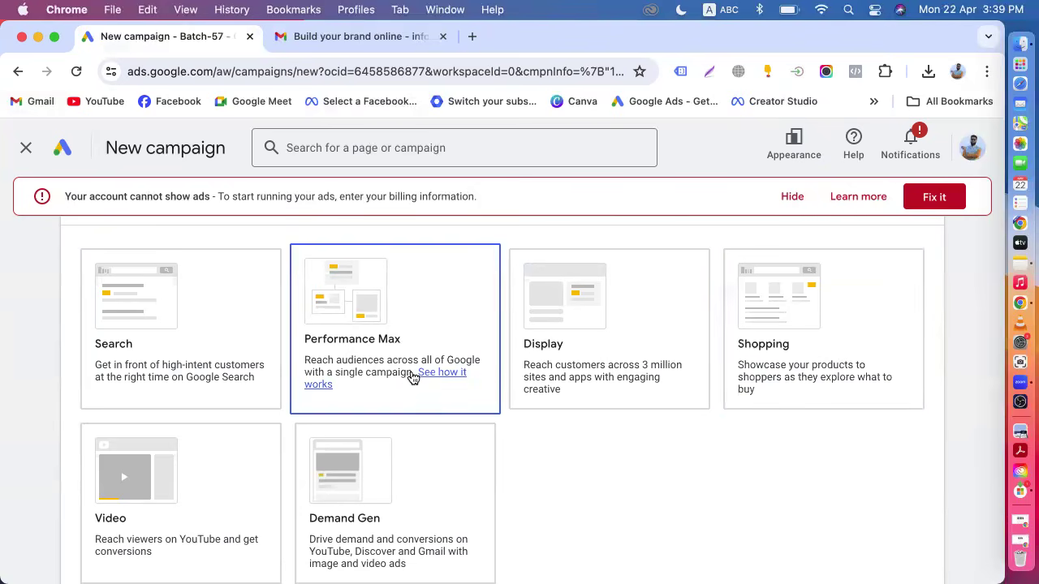
scroll(406, 349, down, 1)
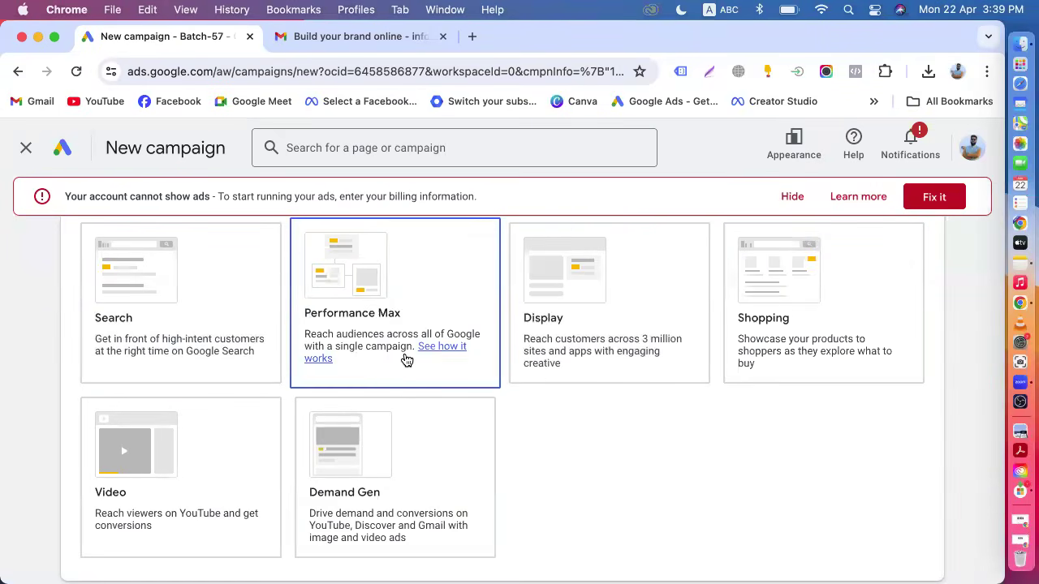
scroll(406, 360, down, 2)
scroll(399, 361, up, 2)
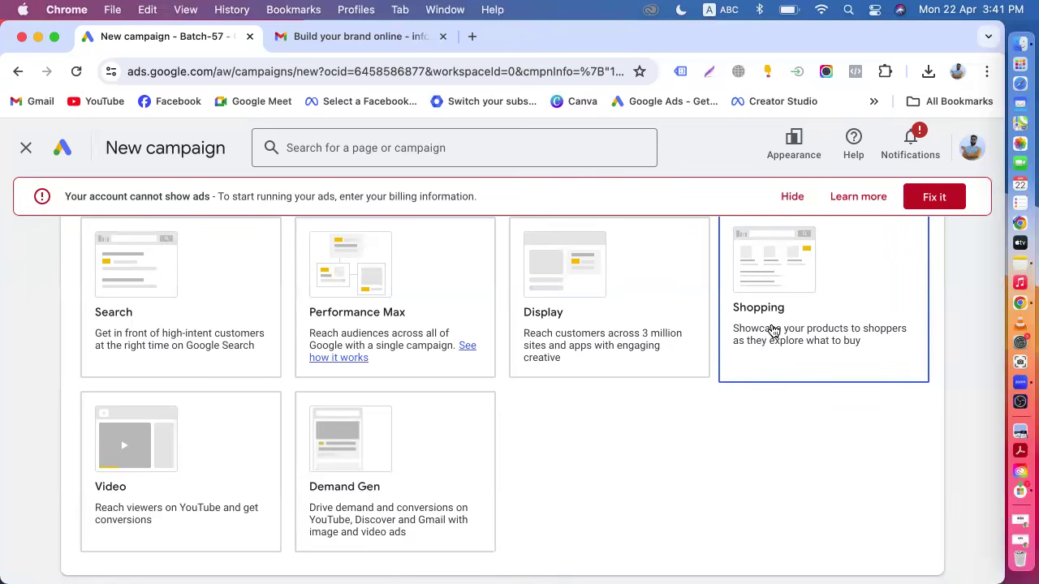
scroll(773, 331, down, 3)
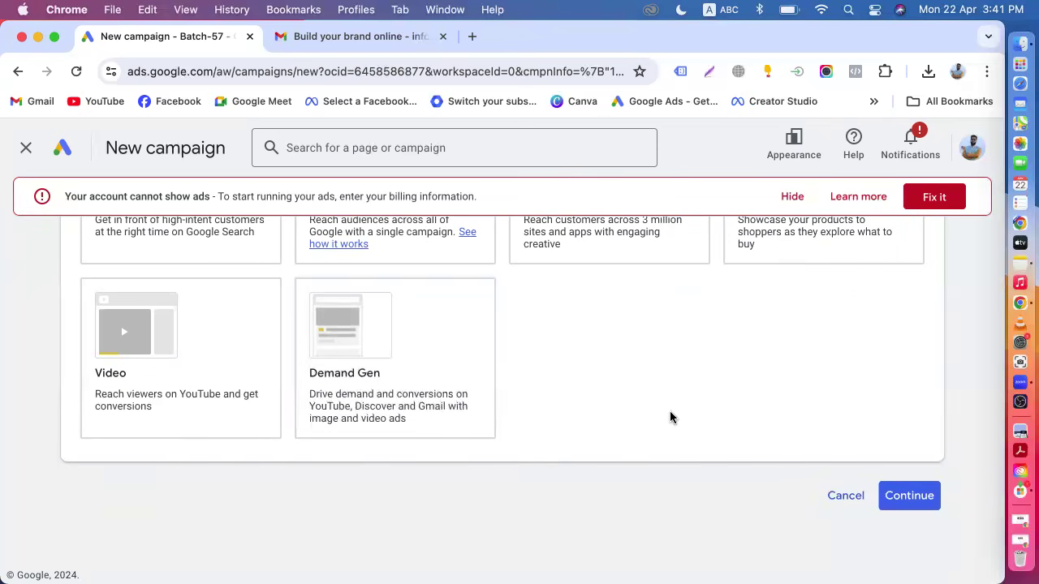
scroll(669, 417, up, 1)
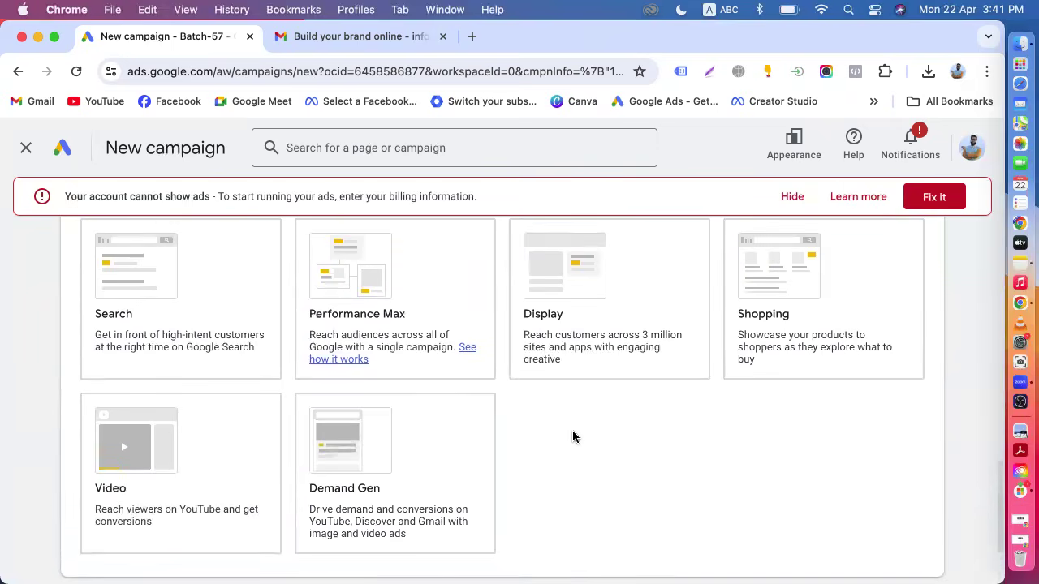
scroll(532, 455, up, 3)
scroll(430, 329, up, 1)
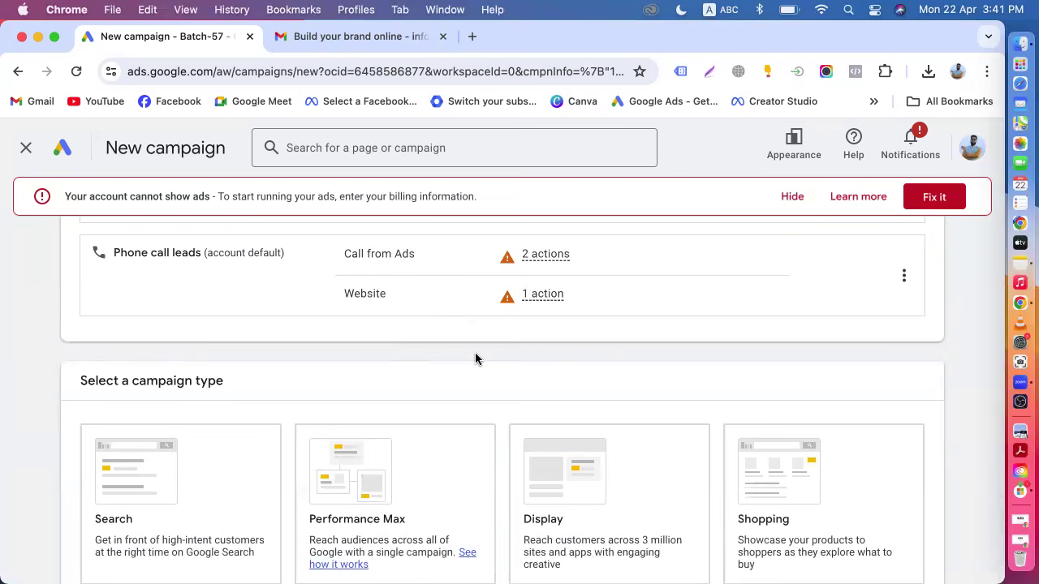
scroll(476, 359, down, 4)
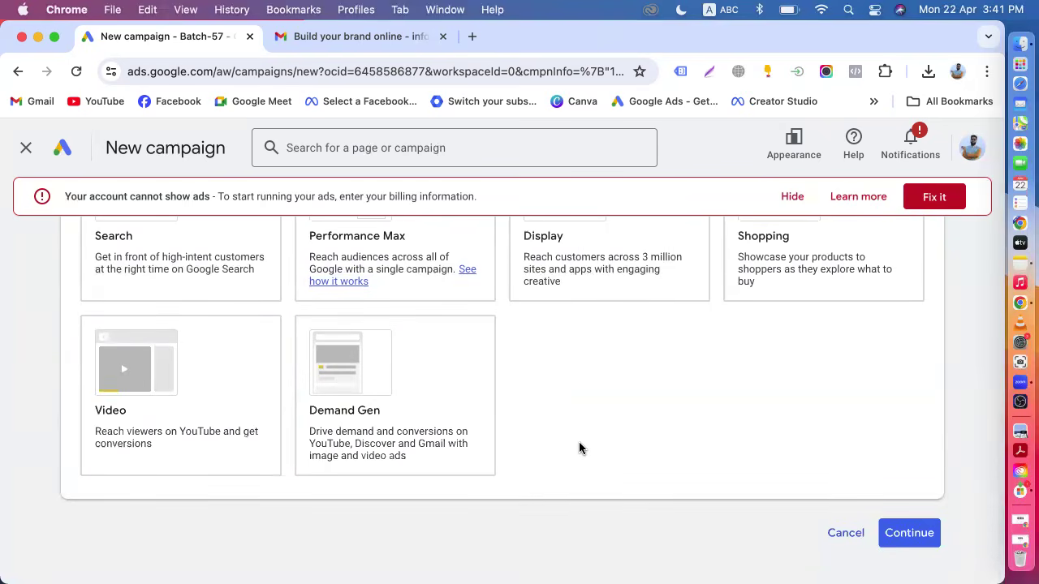
scroll(578, 441, up, 1)
Select the Demand Gen campaign type and proceed to the campaign setup.
click(419, 415)
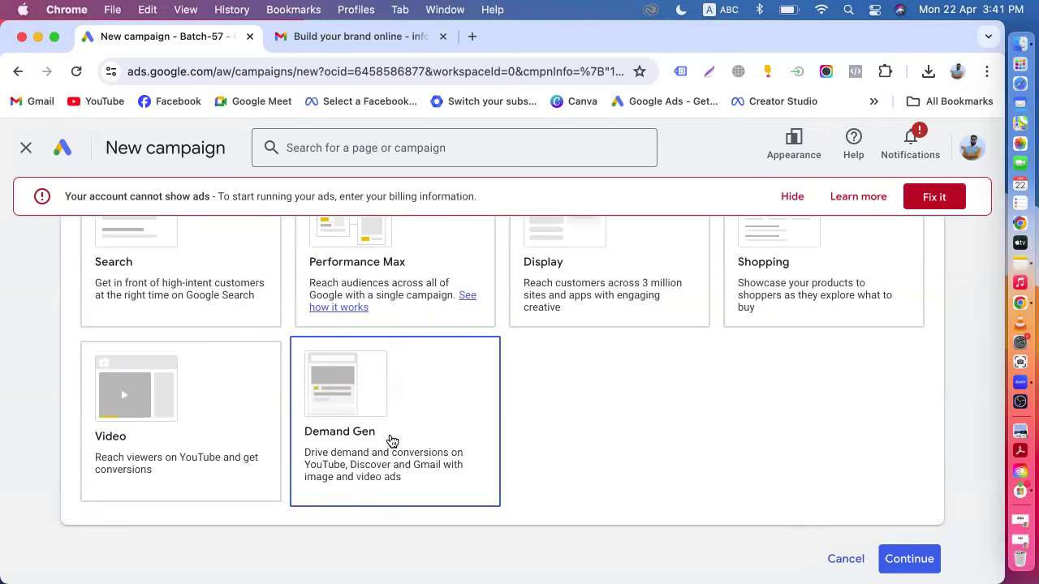
scroll(817, 360, up, 2)
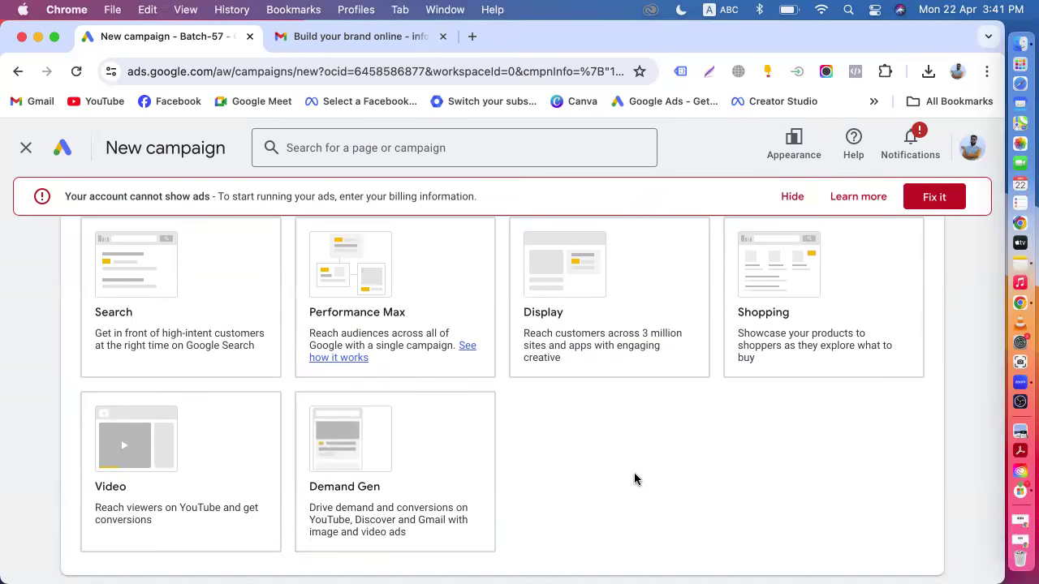
scroll(634, 479, down, 3)
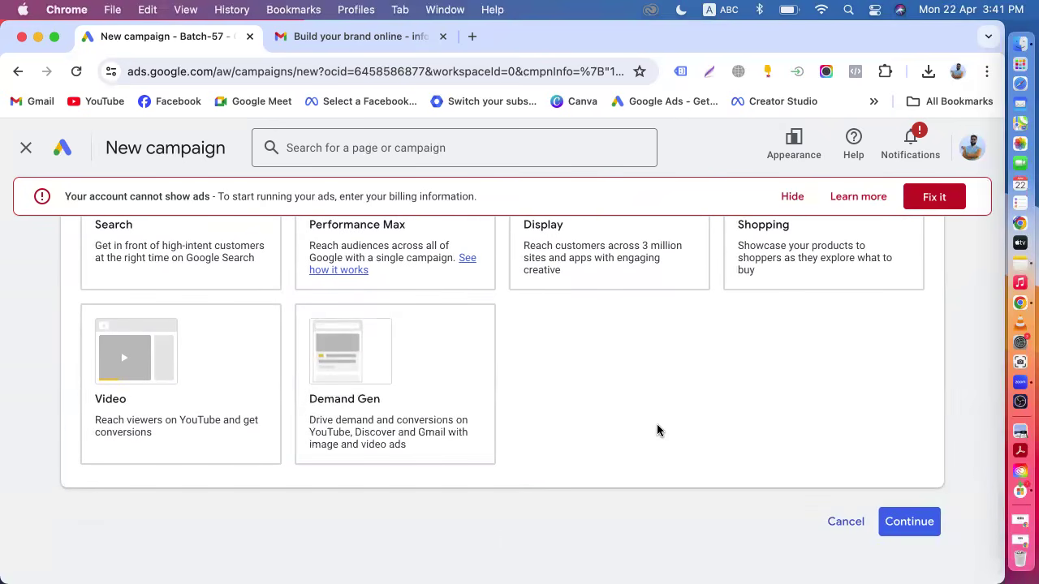
scroll(657, 430, down, 1)
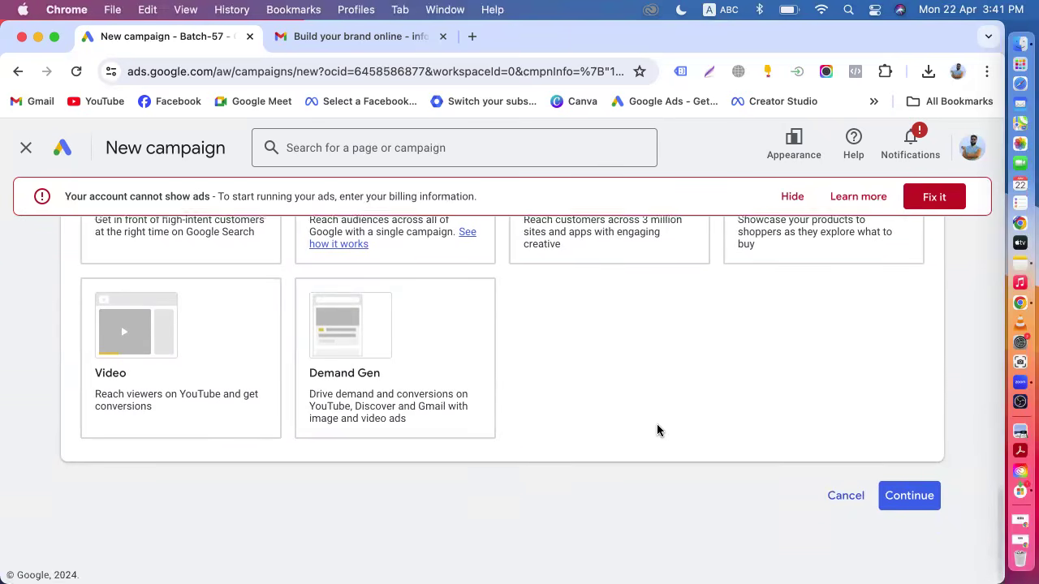
click(387, 340)
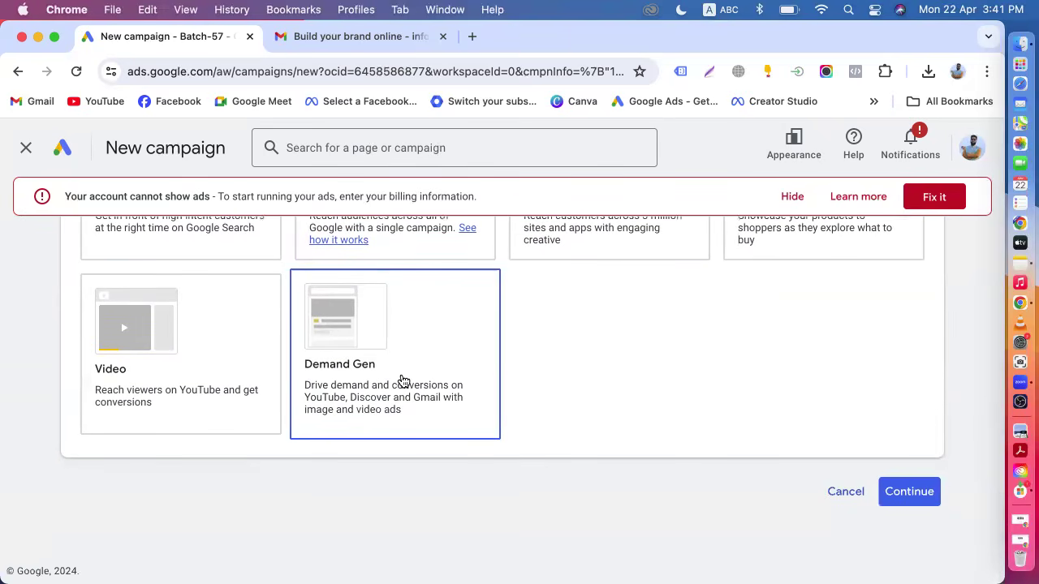
scroll(403, 381, up, 10)
scroll(173, 348, down, 6)
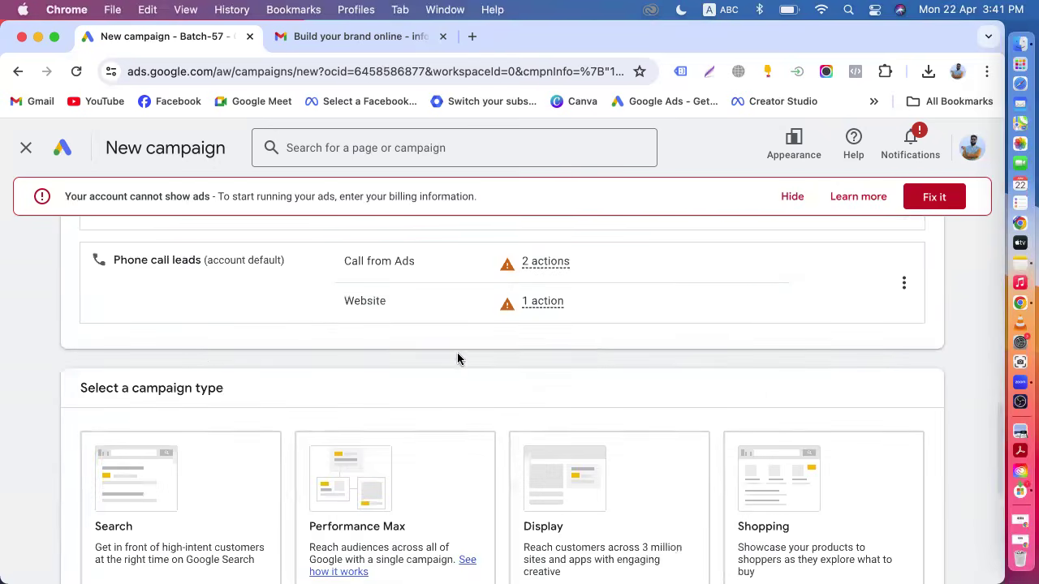
scroll(454, 362, down, 5)
click(392, 396)
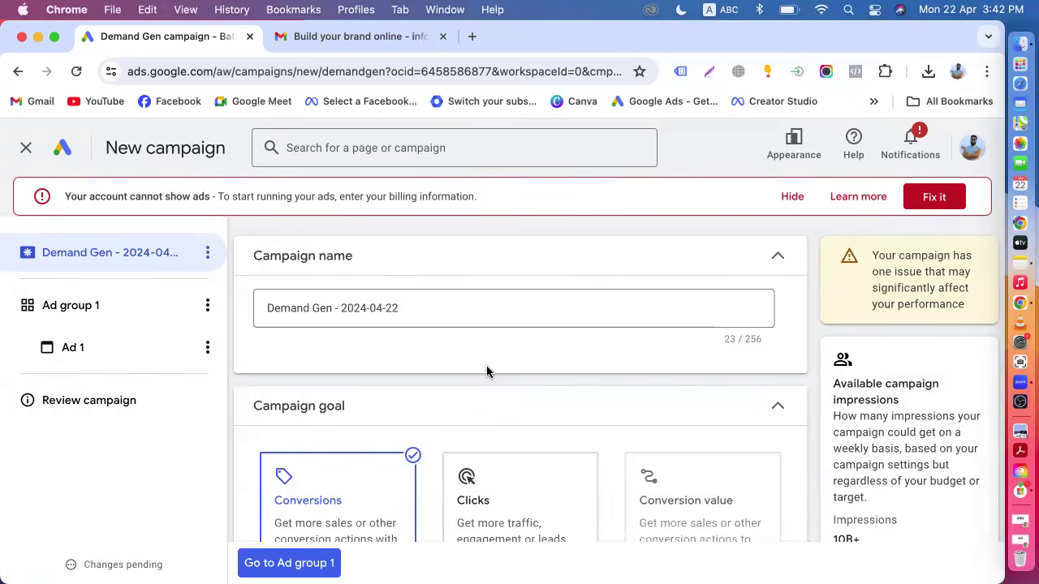
Switch to the Gmail tab and go back to the Promotions inbox.
click(333, 49)
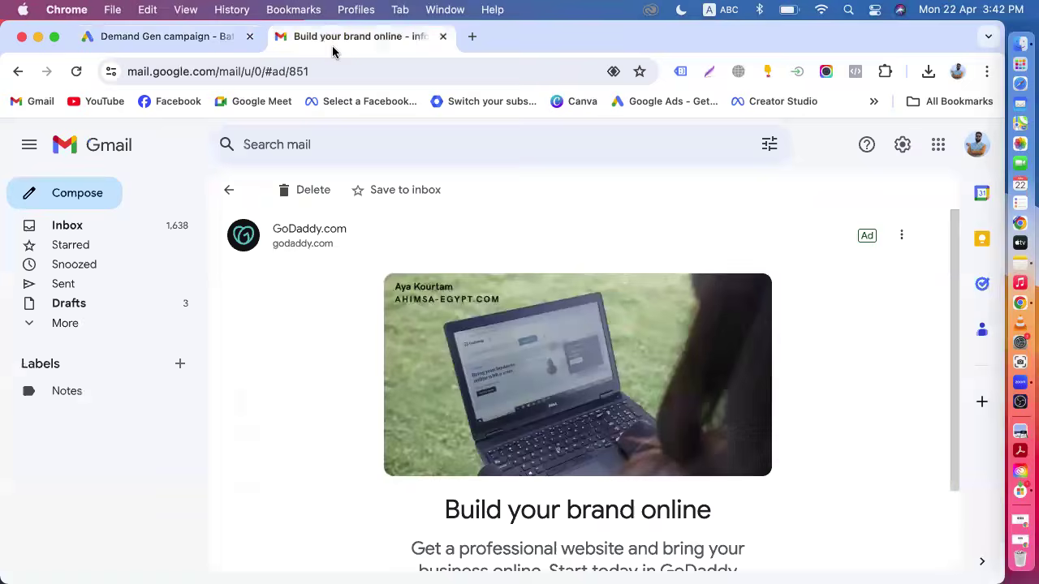
click(228, 192)
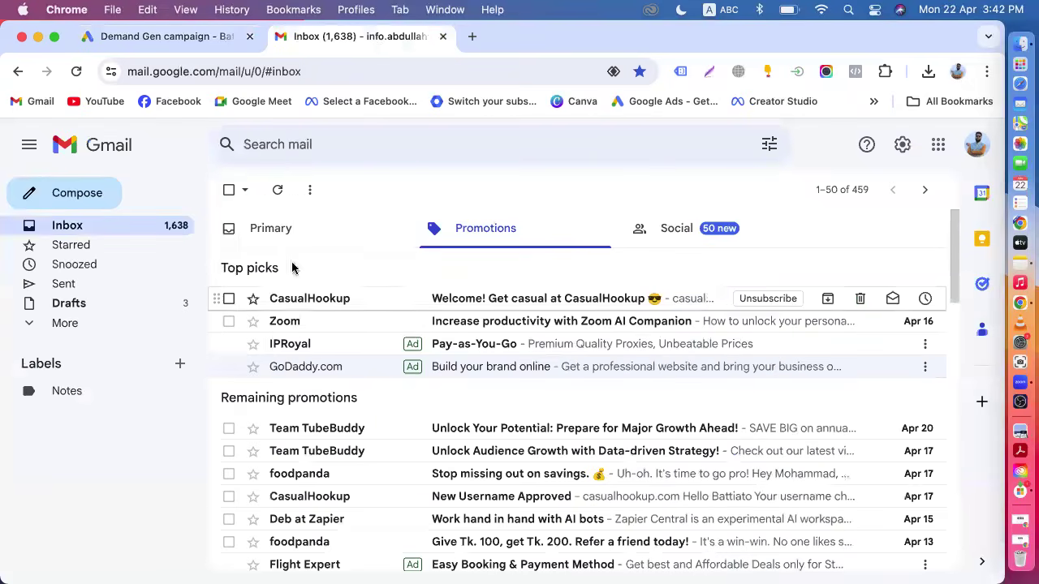
Return to the campaign setup and choose Purchases as the conversion goal.
click(178, 37)
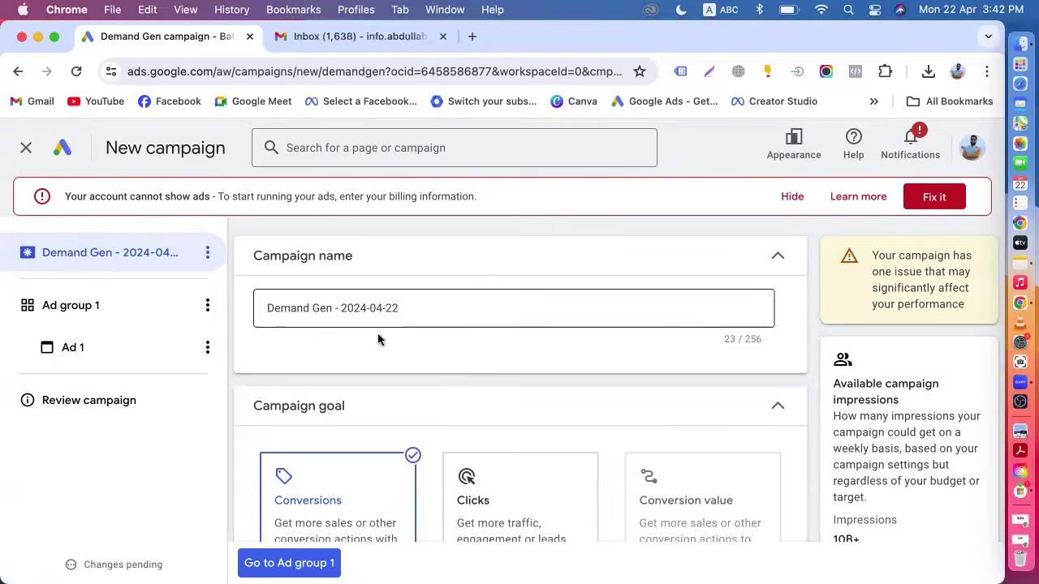
scroll(361, 405, down, 3)
scroll(382, 366, up, 3)
scroll(365, 341, down, 3)
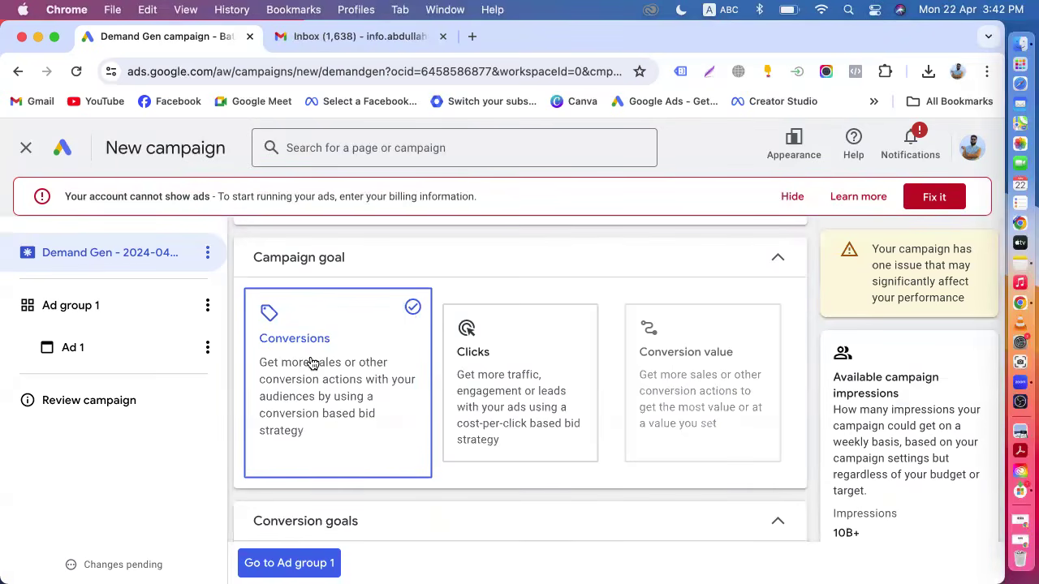
scroll(341, 418, down, 3)
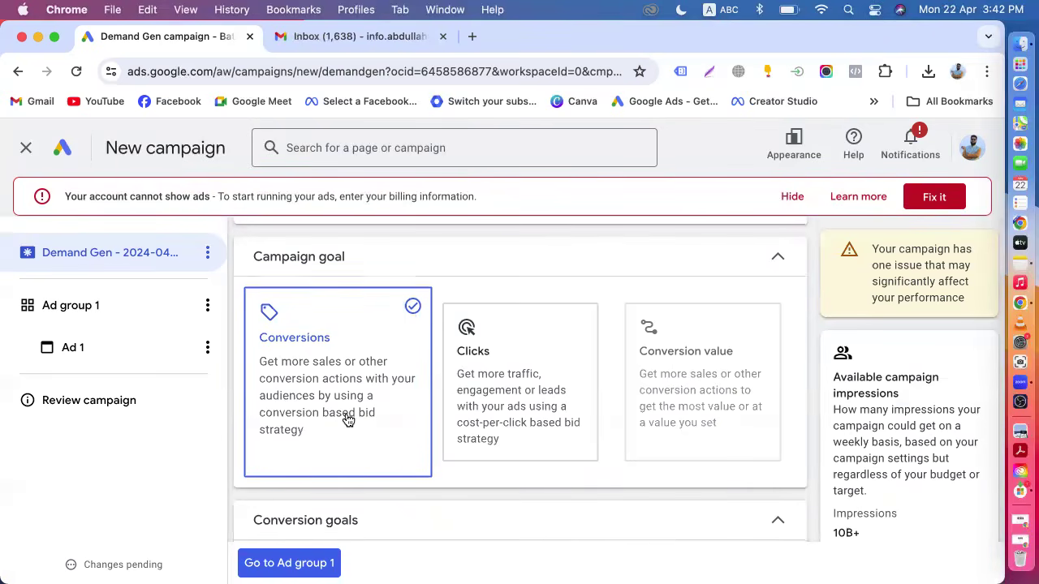
scroll(331, 454, down, 1)
scroll(371, 450, down, 1)
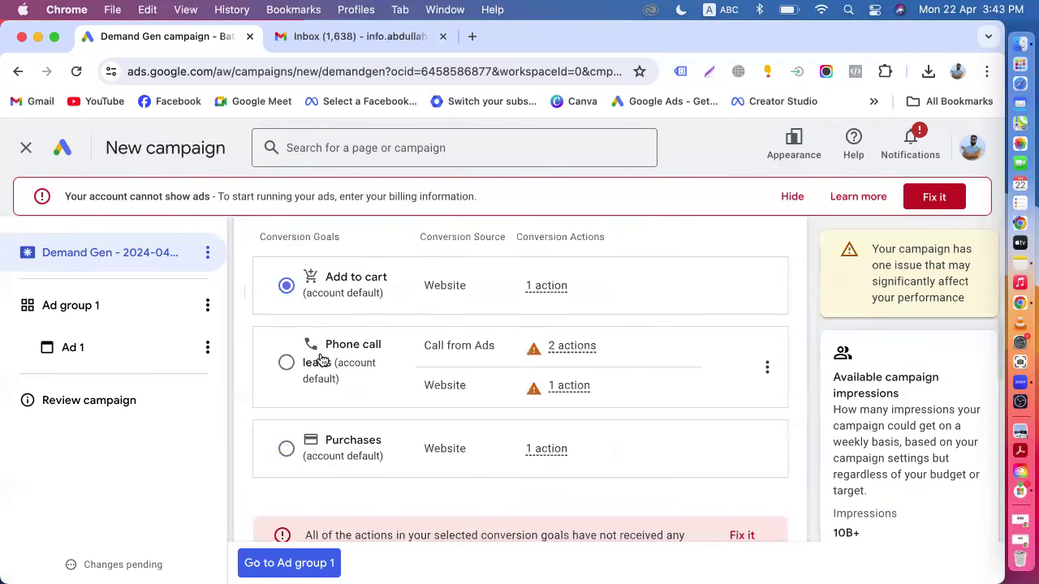
click(287, 448)
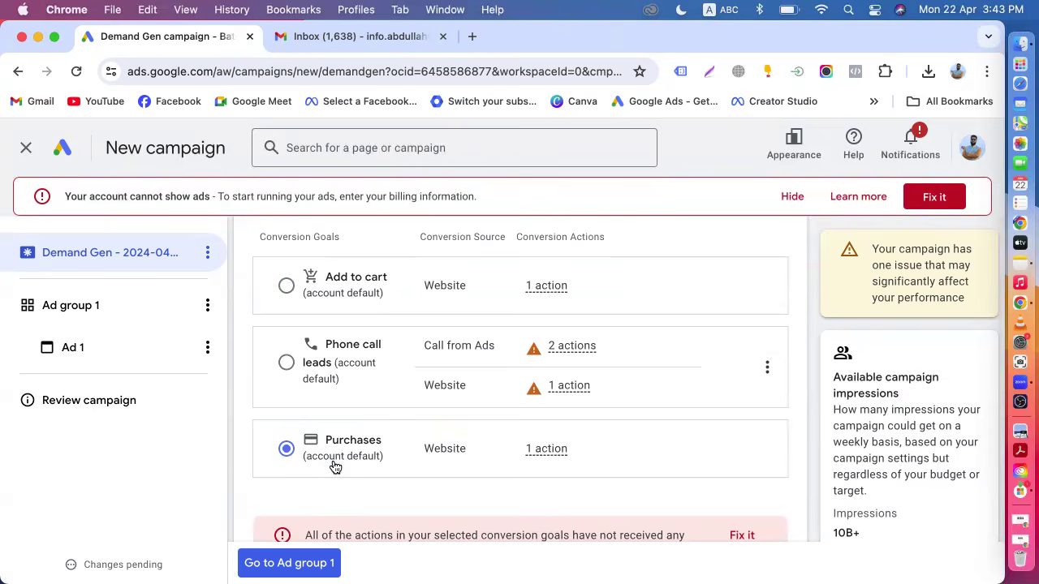
Read the warning shown under the selected conversion goals, highlighting its text while scrolling around it.
scroll(335, 466, up, 1)
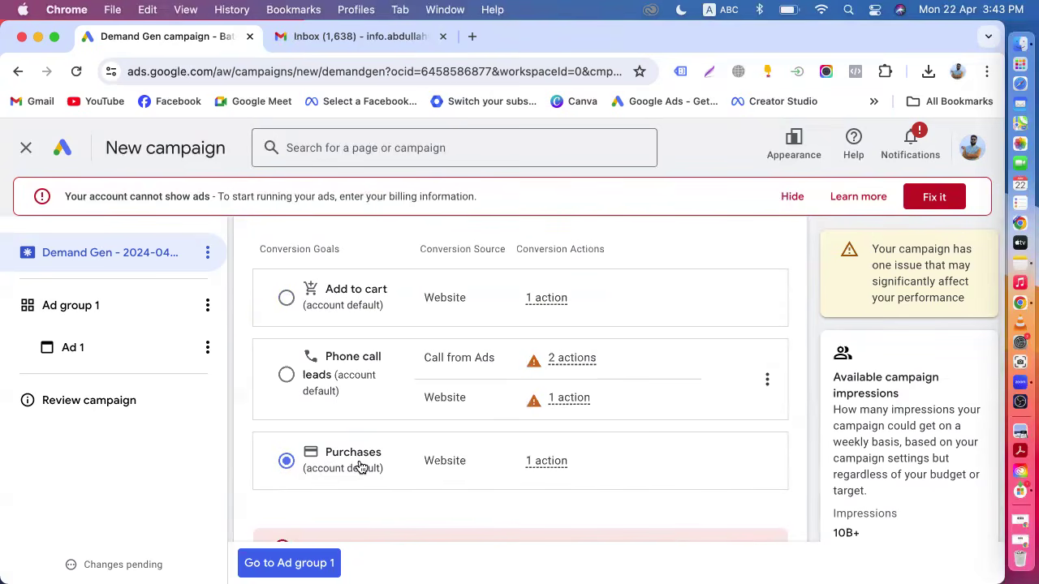
scroll(360, 467, down, 3)
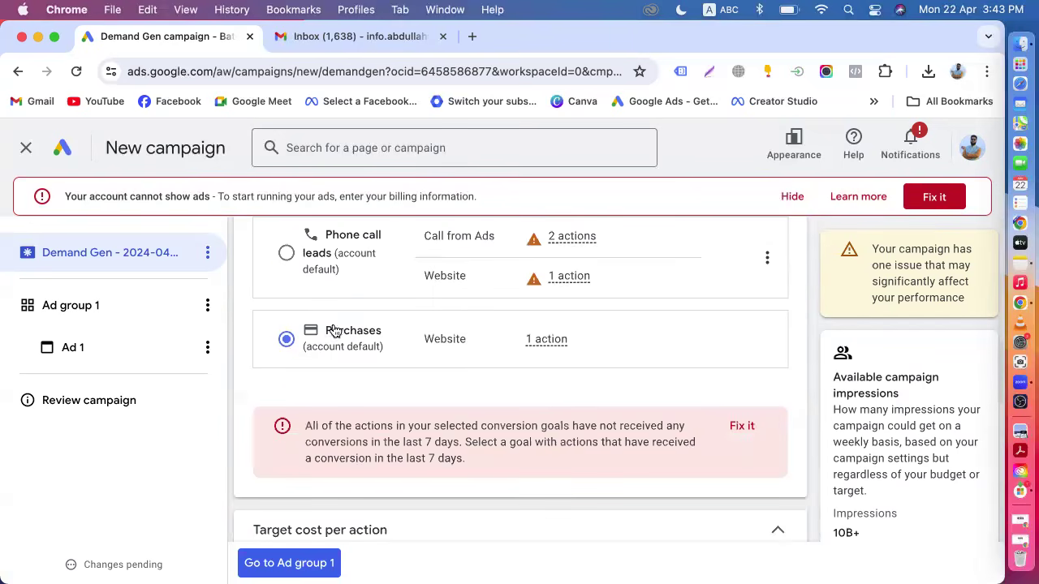
scroll(470, 401, down, 3)
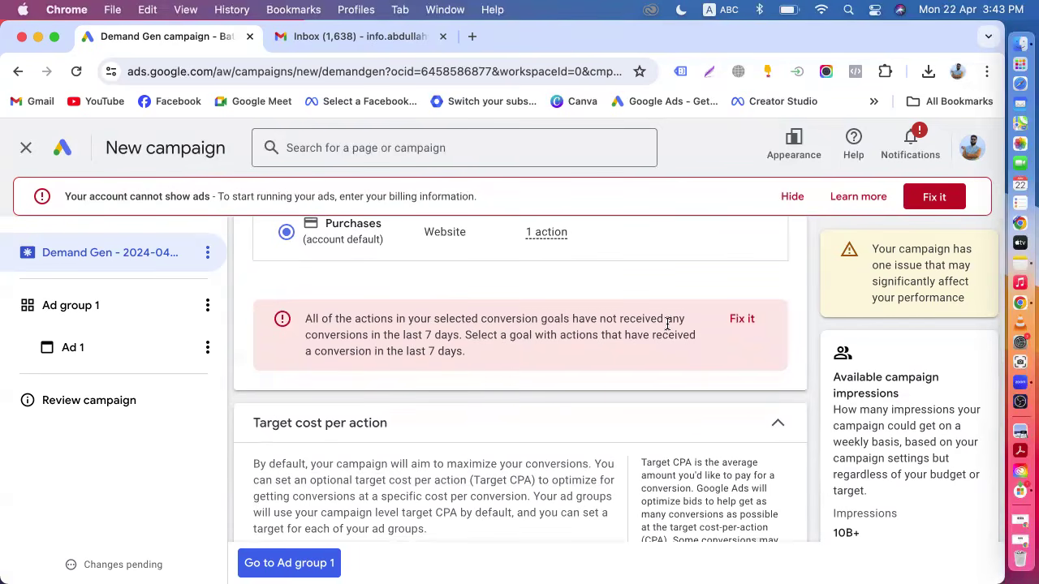
drag(304, 335, 469, 354)
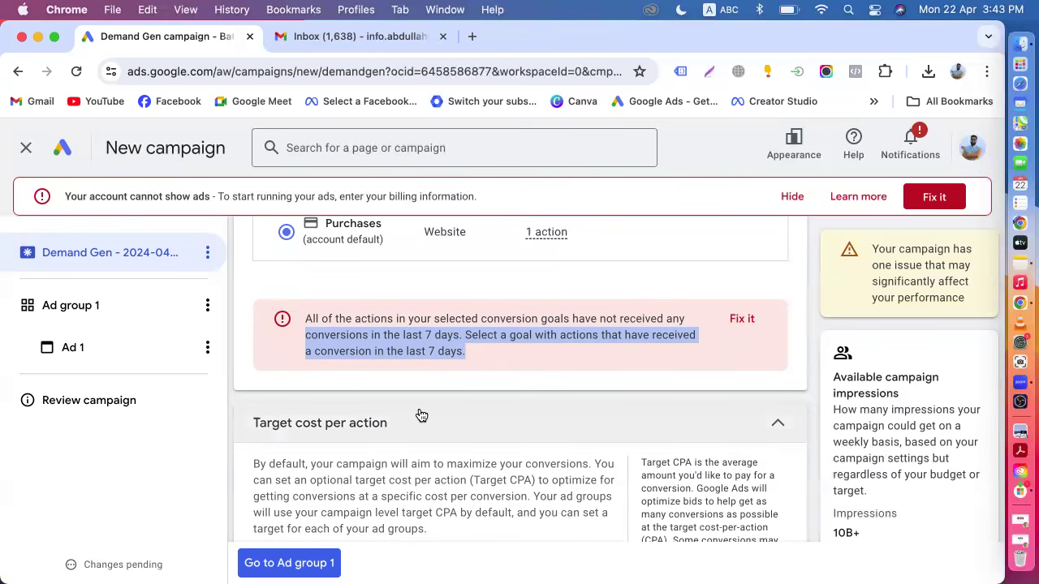
scroll(422, 415, up, 1)
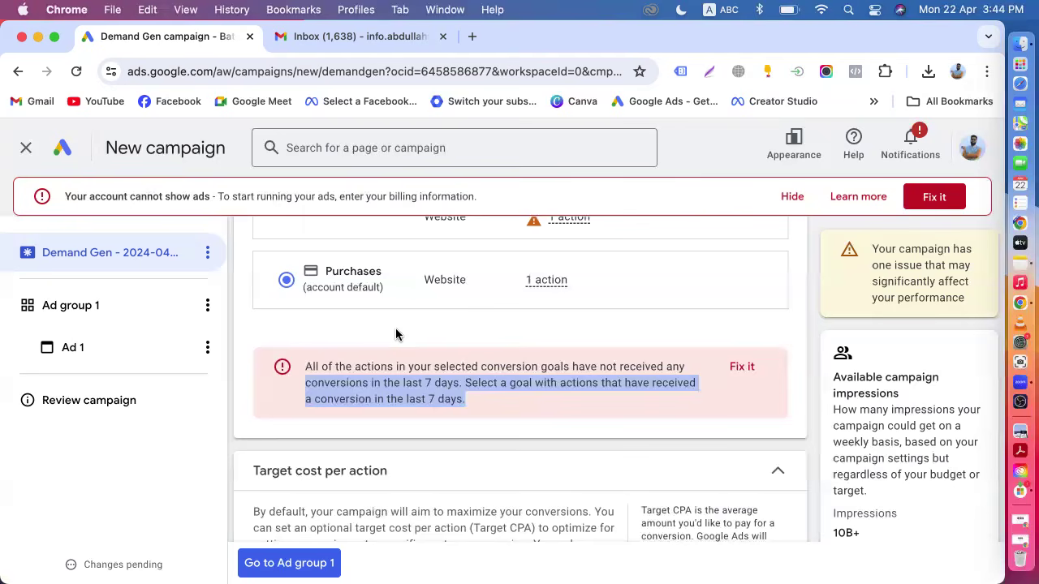
scroll(396, 334, up, 5)
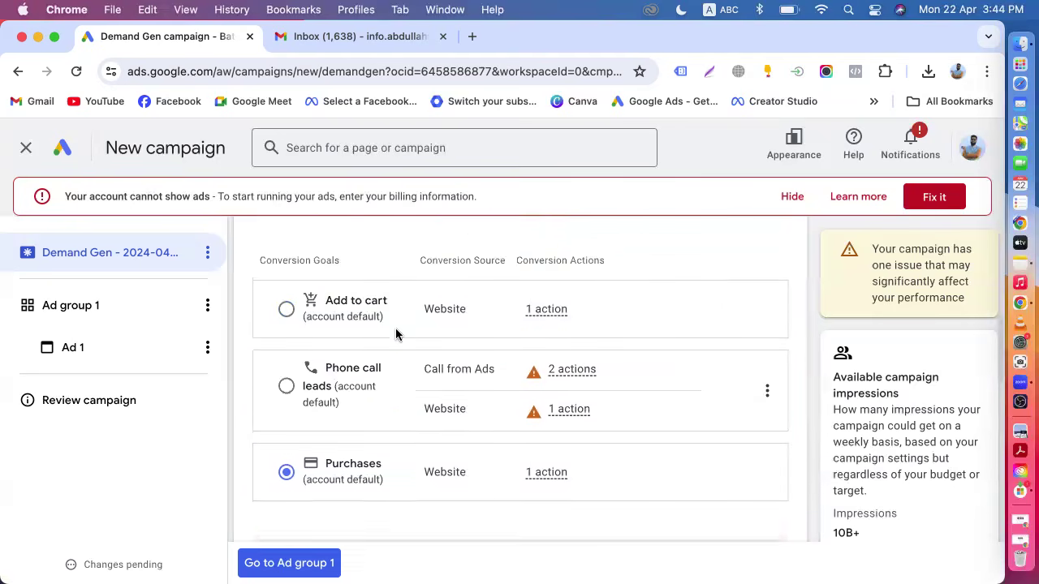
scroll(400, 341, up, 1)
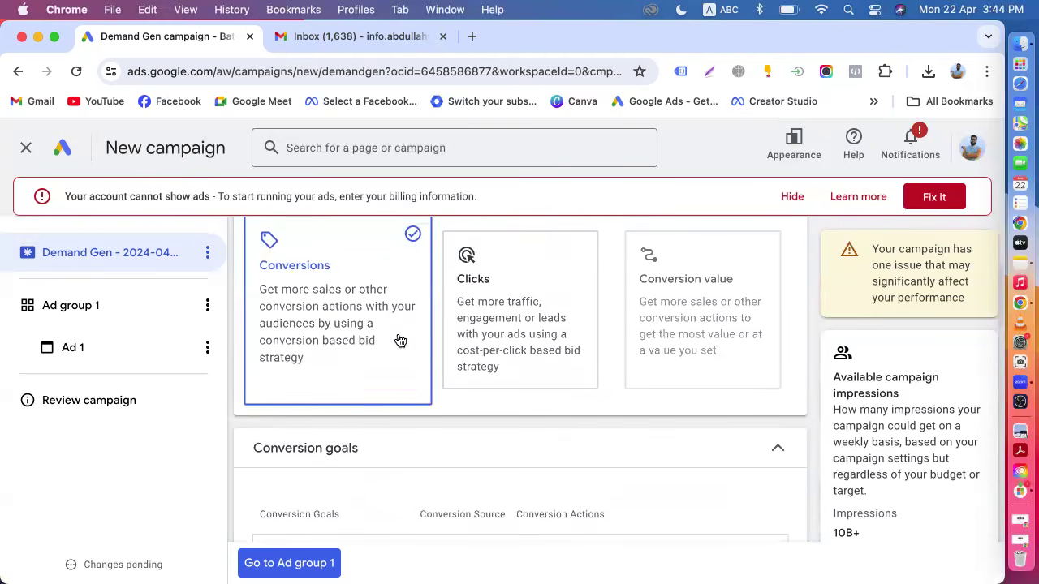
scroll(400, 341, down, 1)
scroll(400, 341, down, 6)
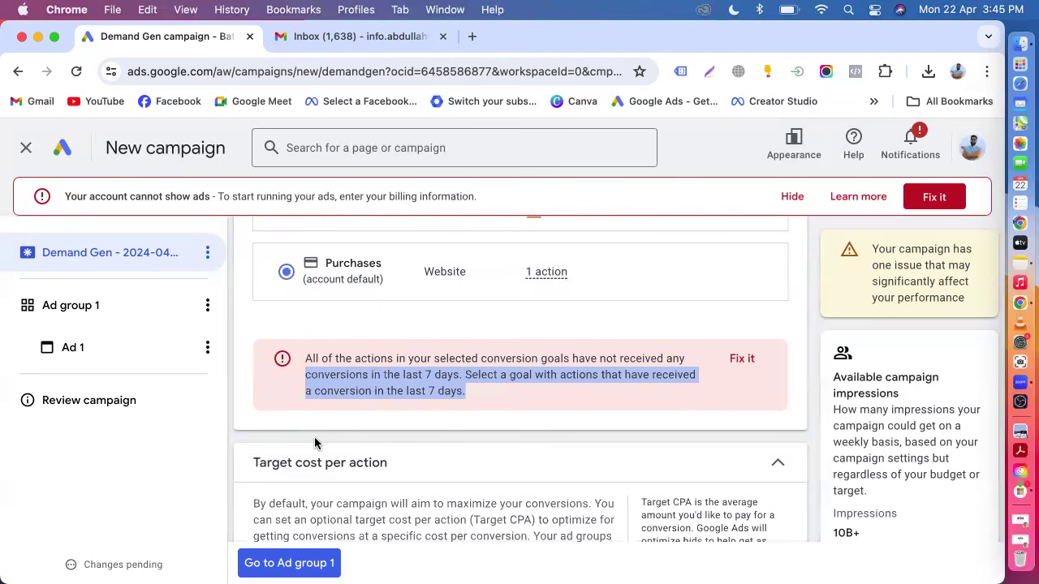
click(359, 378)
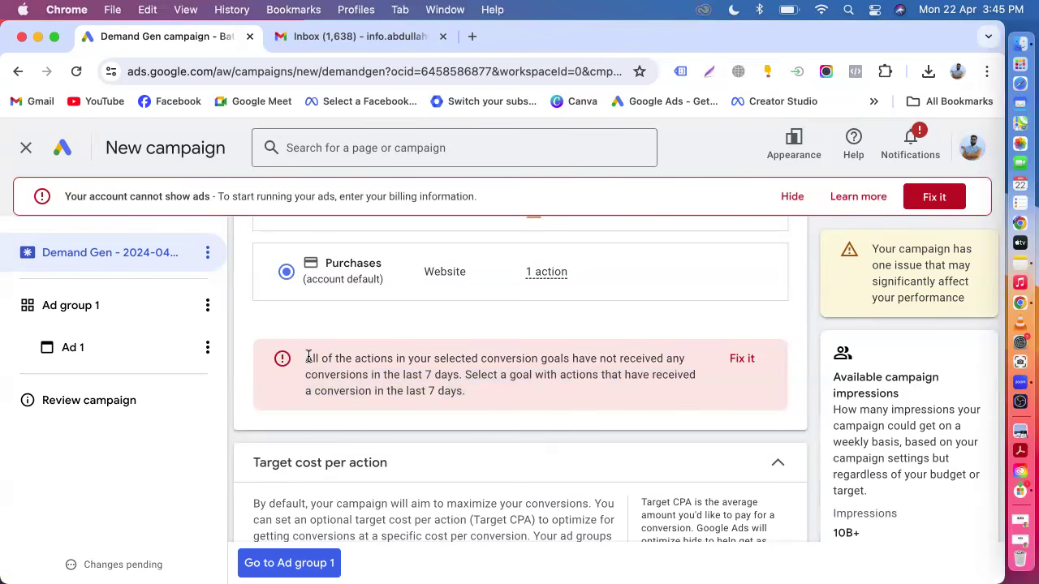
drag(307, 358, 465, 414)
drag(302, 364, 454, 404)
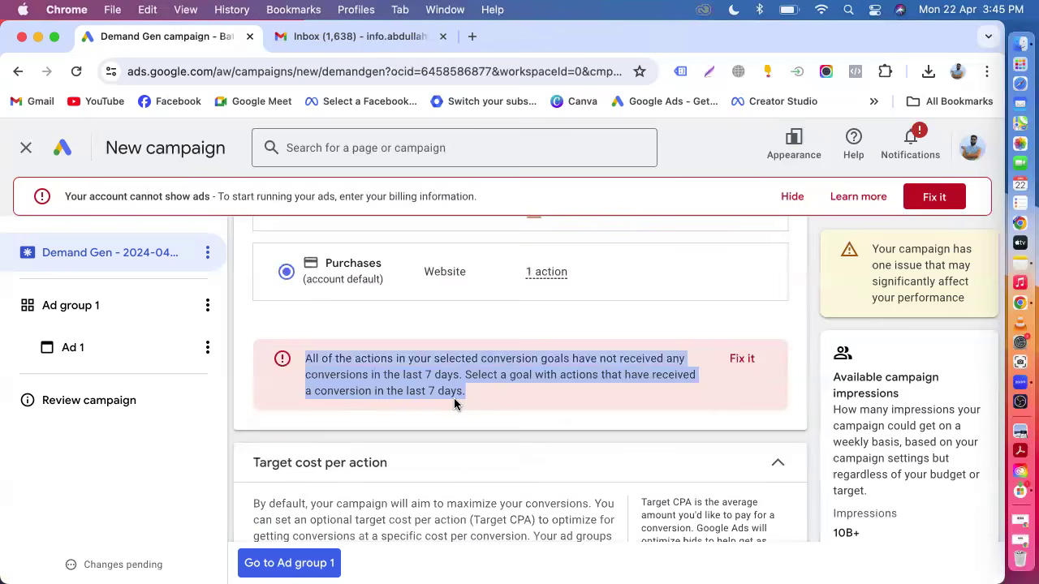
scroll(455, 403, down, 3)
scroll(454, 398, down, 1)
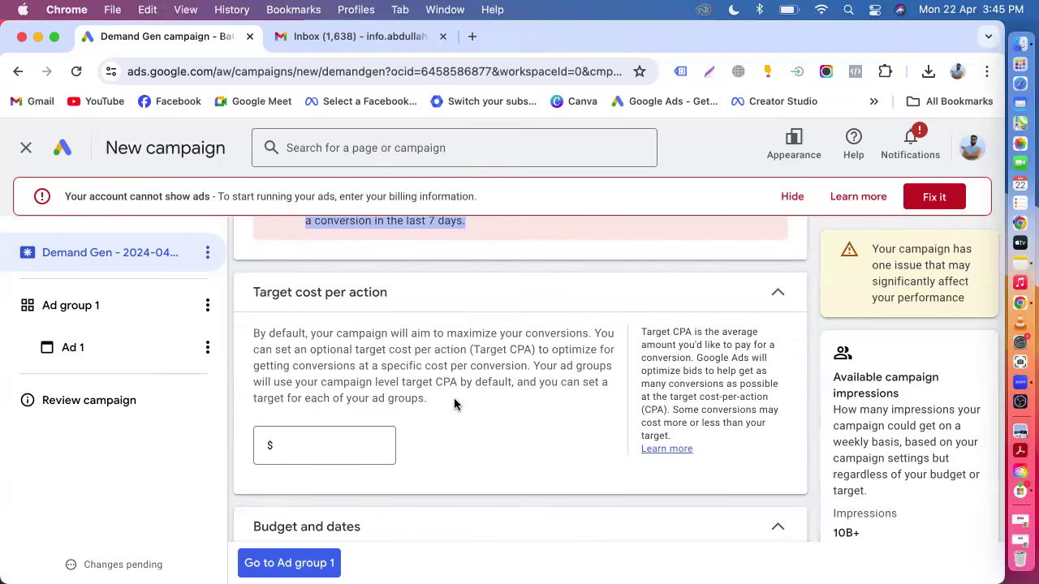
scroll(454, 403, up, 2)
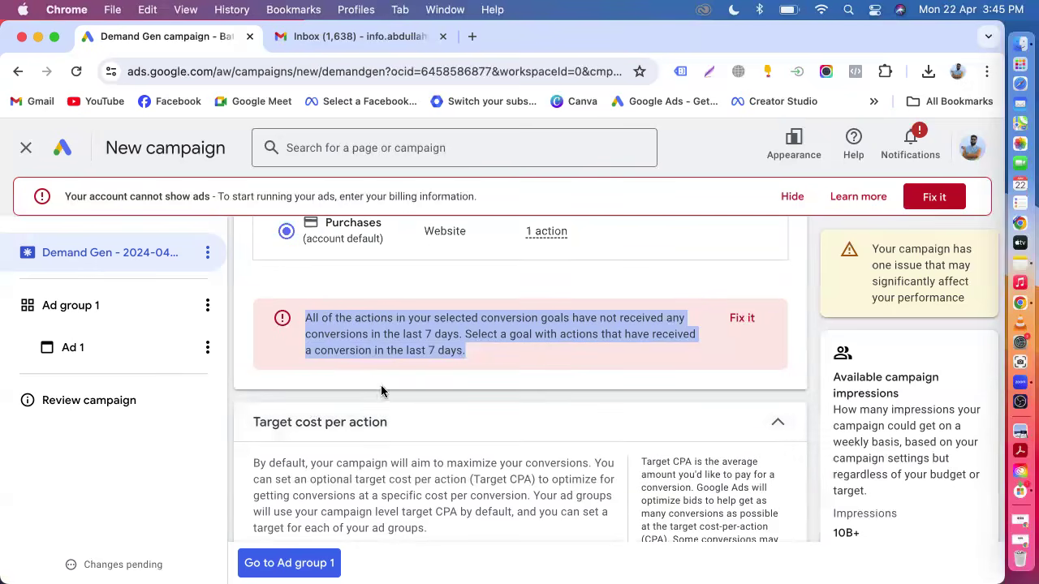
click(331, 397)
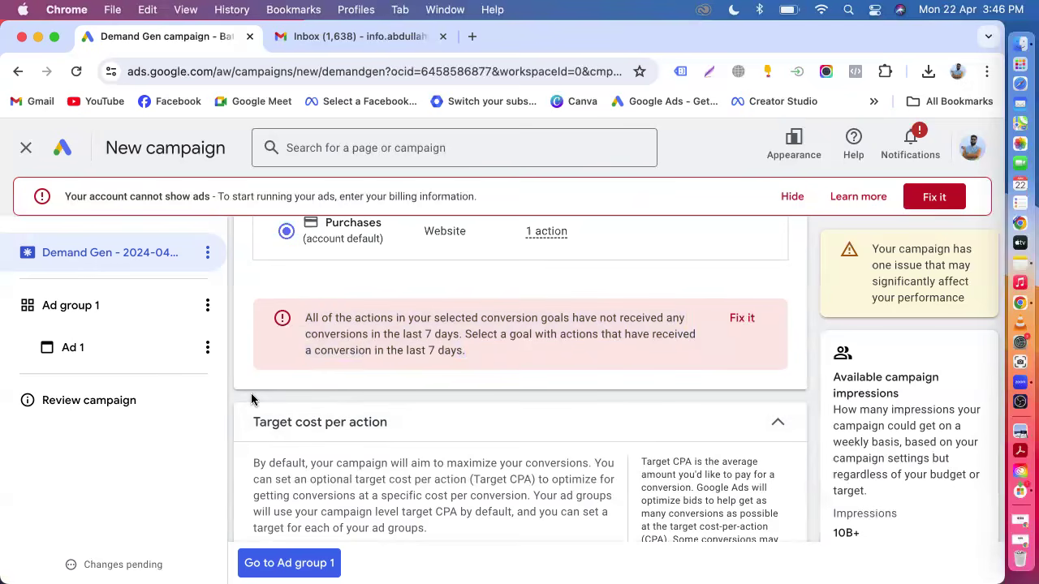
Examine the campaign goal, conversion goals, Target cost per action and budget sections of the campaign settings.
scroll(252, 399, down, 3)
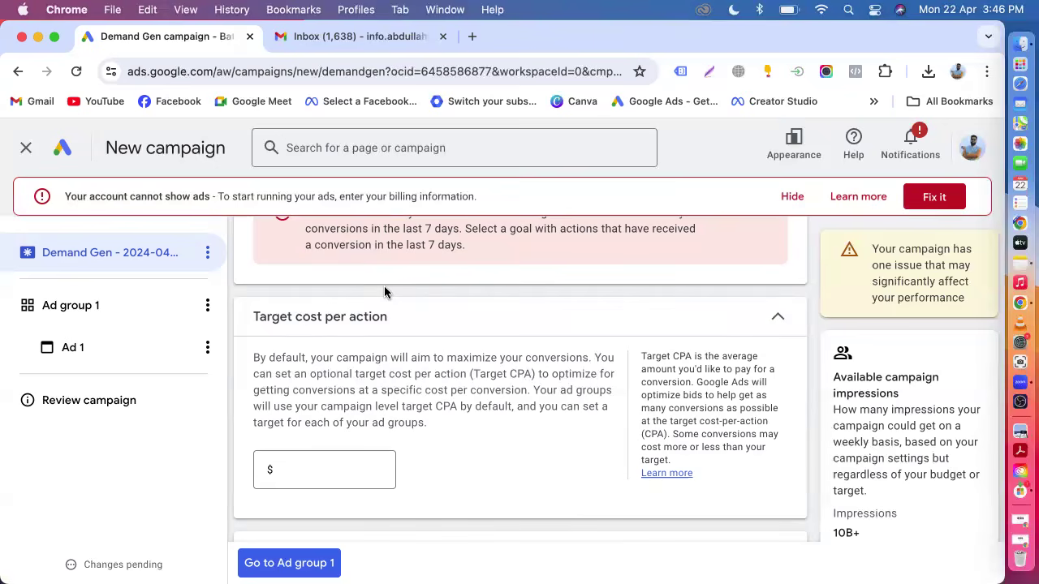
scroll(384, 292, up, 10)
scroll(416, 405, up, 5)
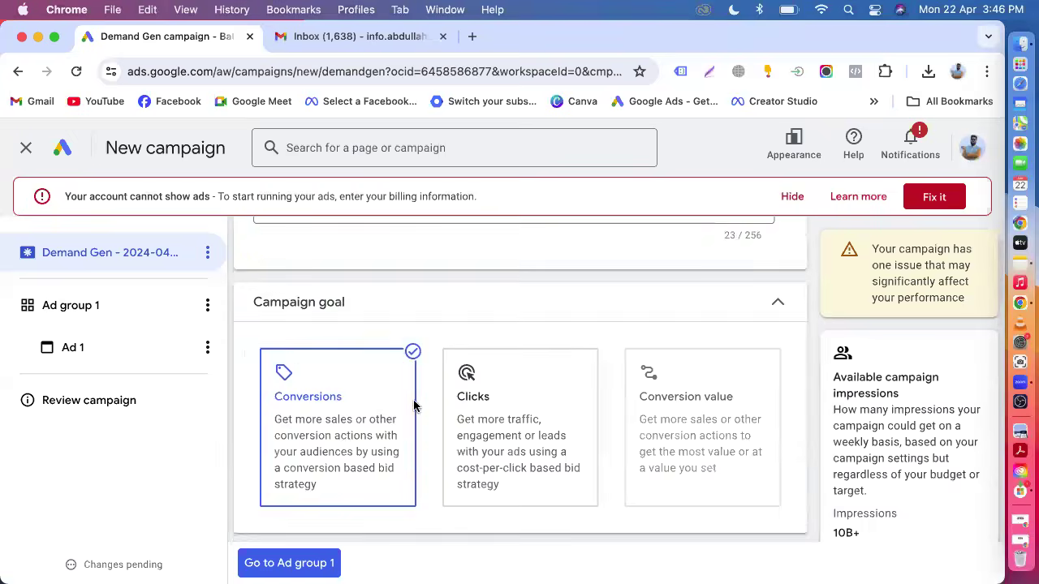
scroll(413, 402, down, 8)
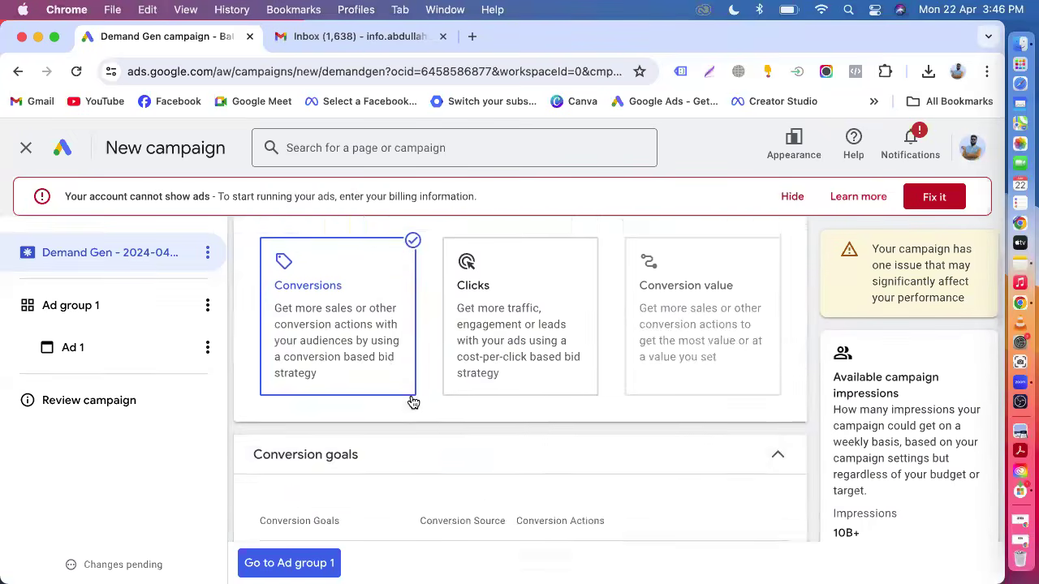
scroll(373, 382, down, 5)
scroll(317, 373, up, 2)
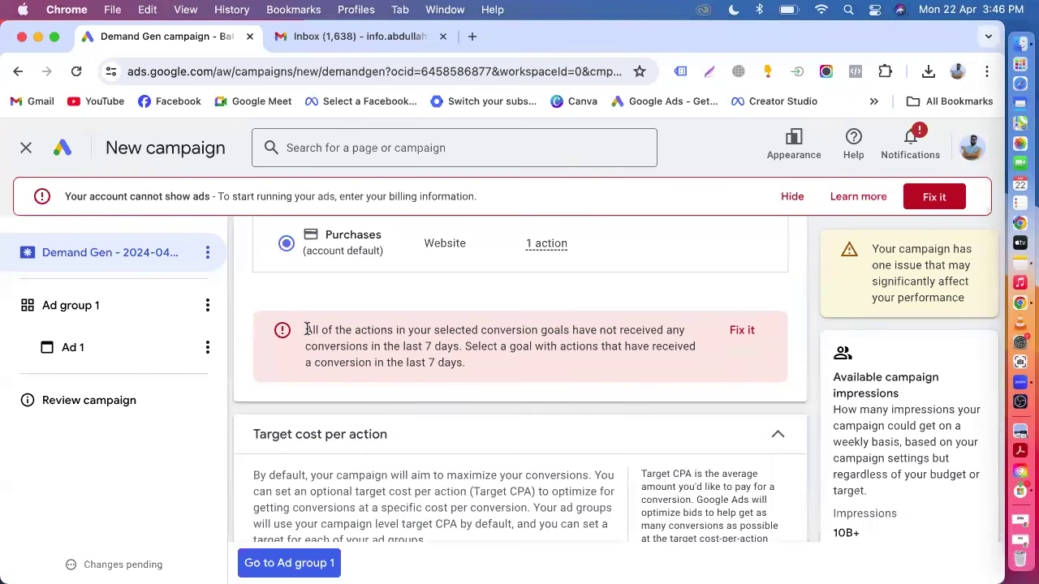
drag(306, 330, 438, 379)
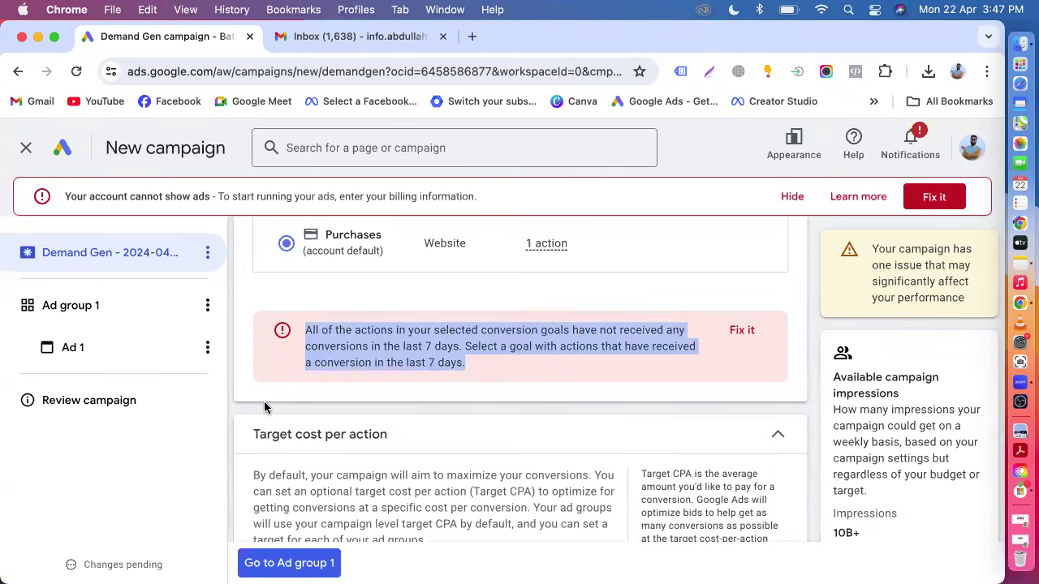
click(342, 406)
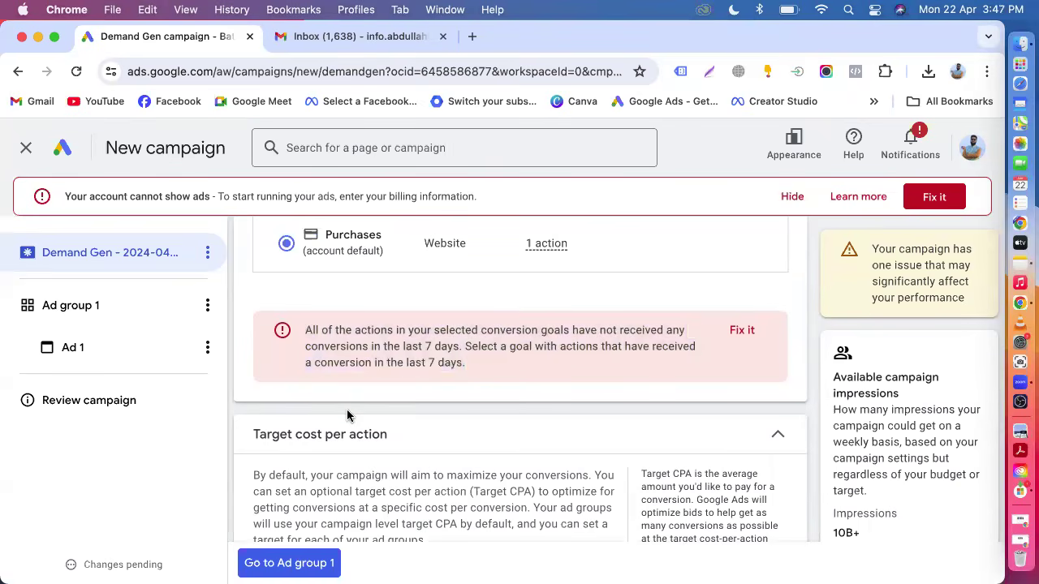
scroll(346, 414, down, 2)
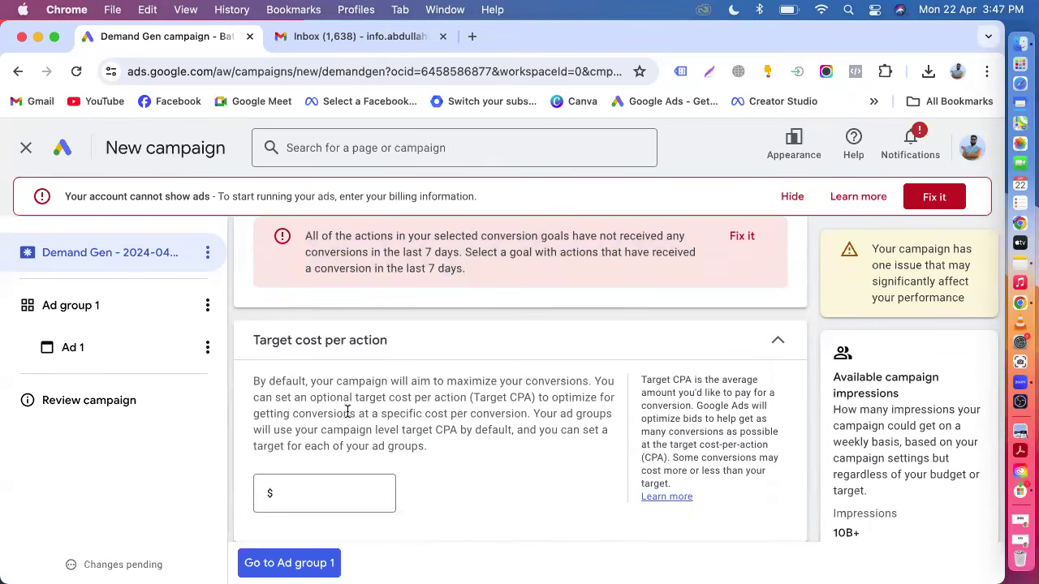
scroll(347, 413, down, 4)
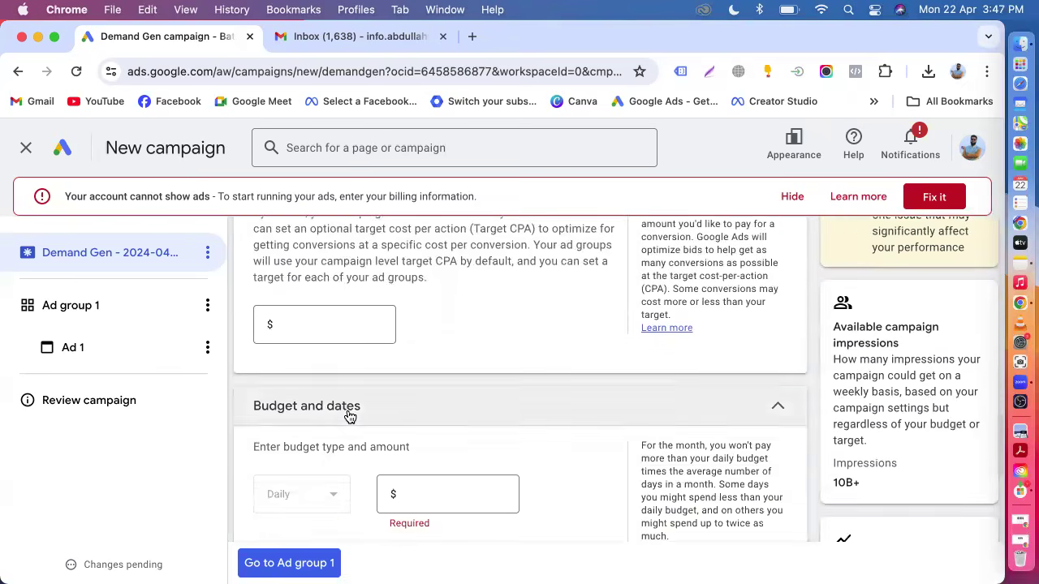
scroll(349, 415, up, 2)
scroll(349, 417, up, 2)
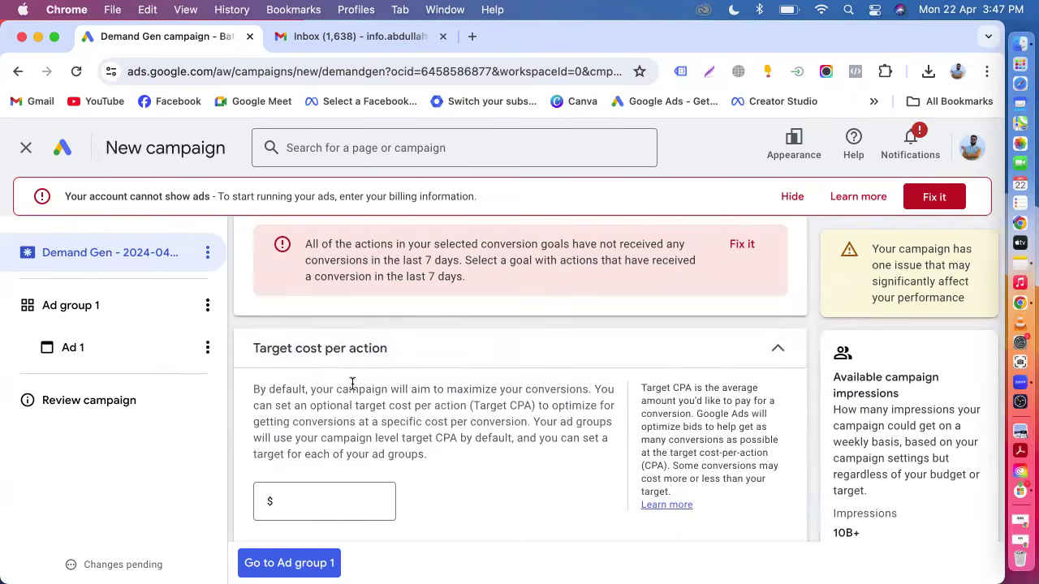
scroll(352, 383, up, 2)
scroll(352, 383, up, 5)
scroll(341, 386, down, 3)
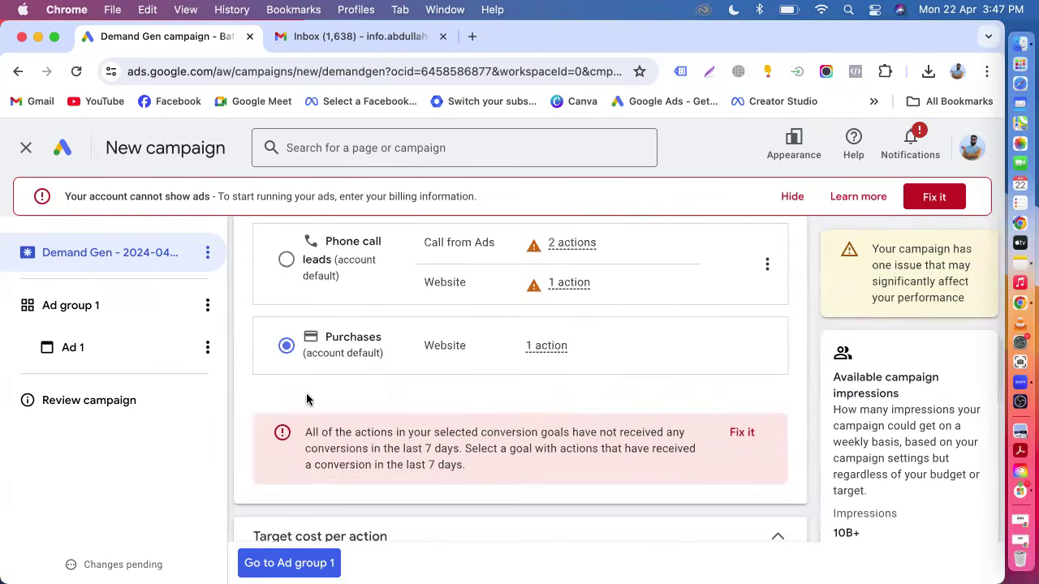
scroll(342, 386, up, 10)
scroll(368, 376, down, 3)
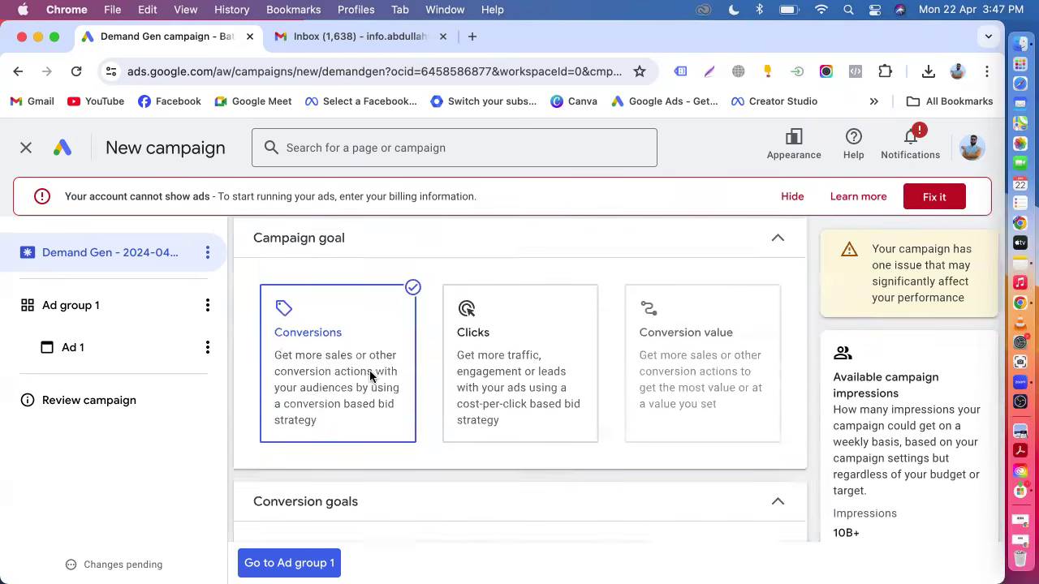
scroll(357, 381, down, 10)
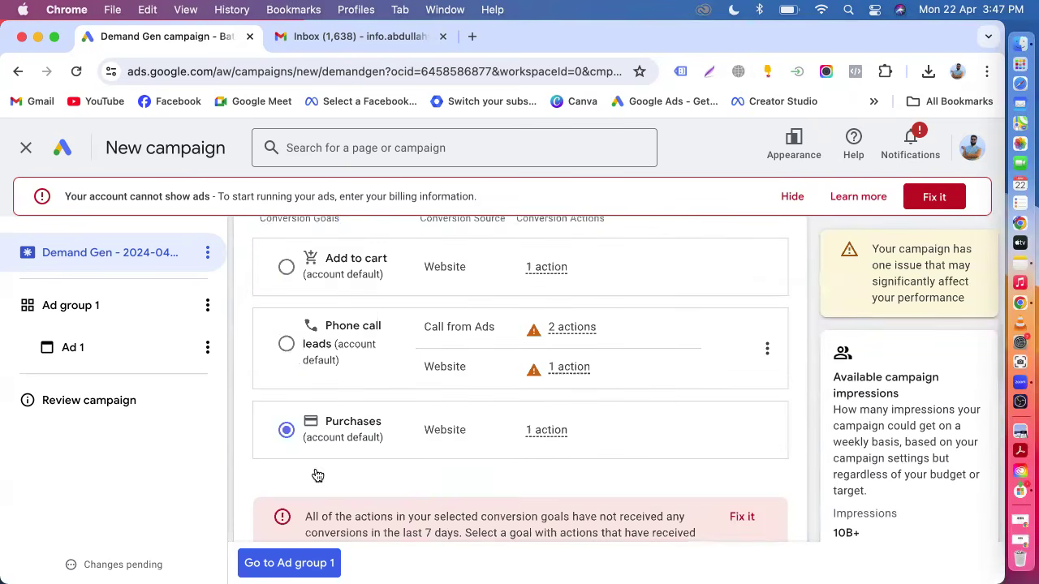
scroll(375, 348, down, 3)
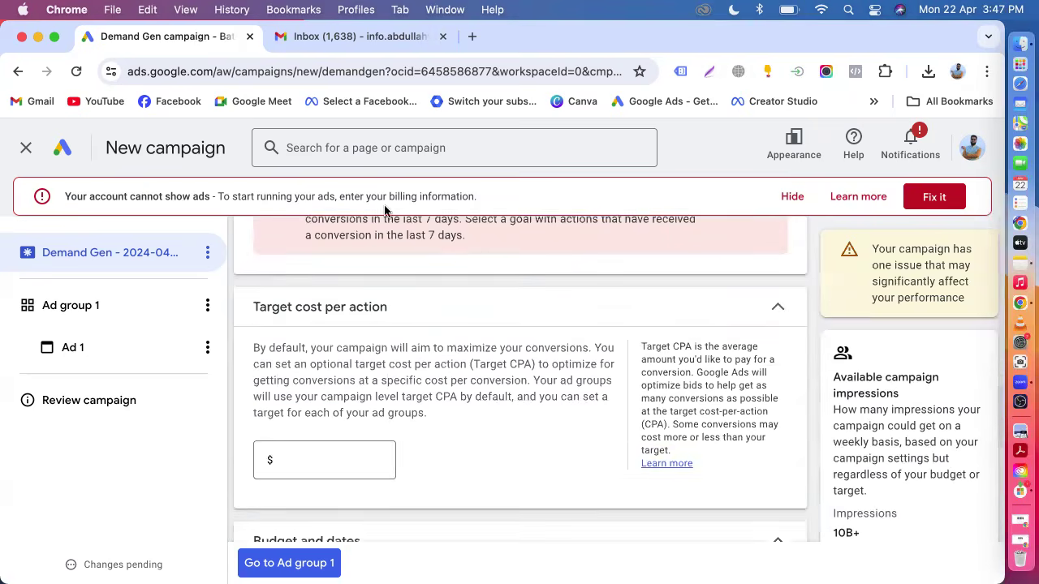
scroll(431, 253, up, 1)
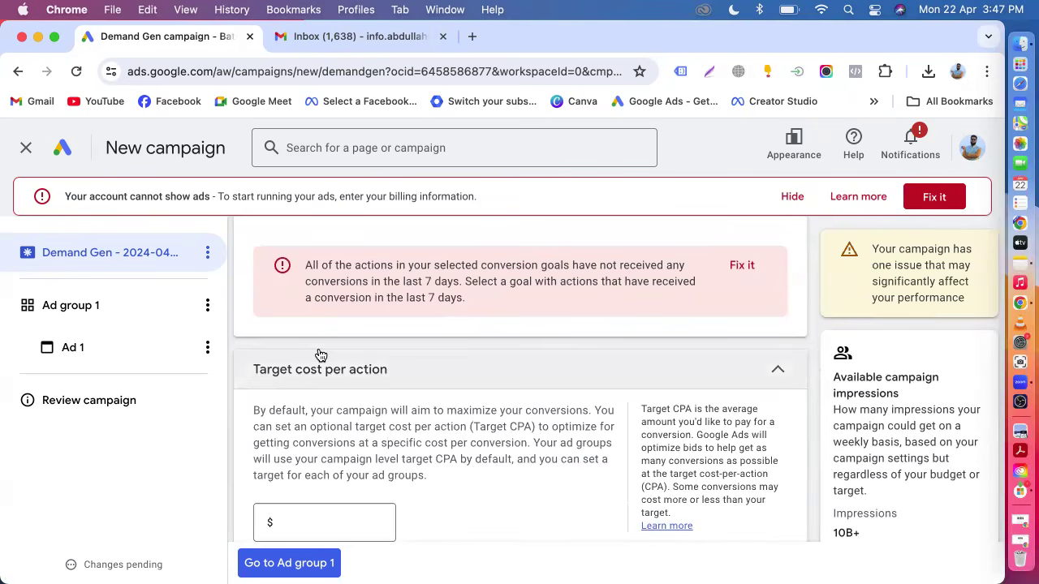
drag(306, 262, 468, 331)
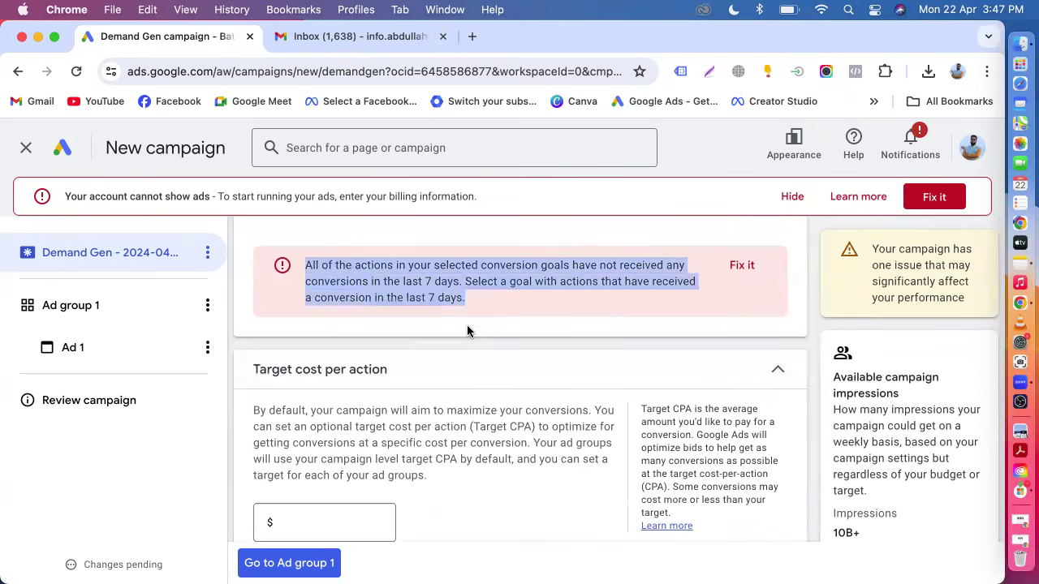
click(247, 348)
scroll(247, 348, down, 5)
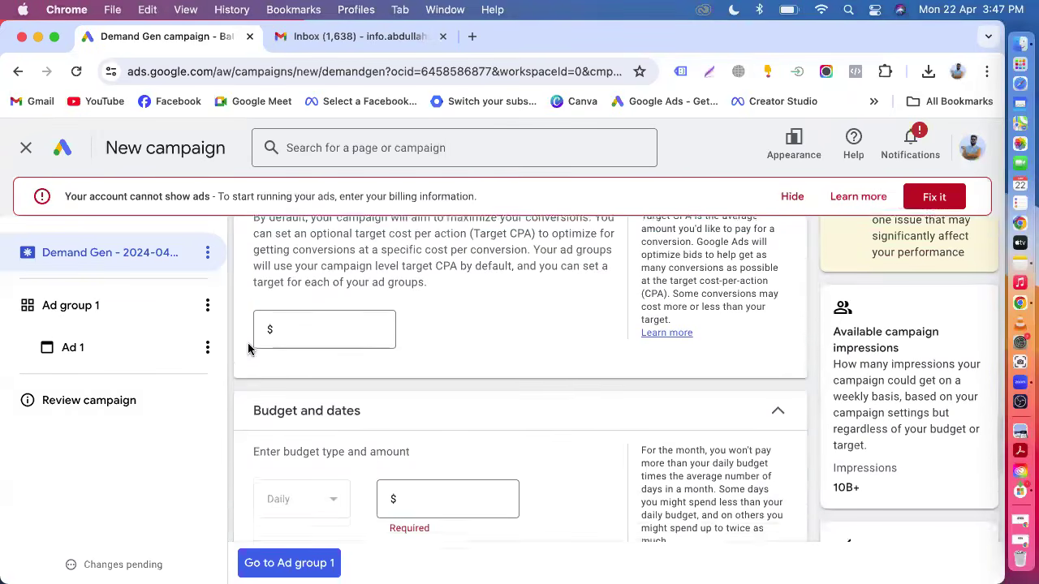
scroll(314, 351, up, 2)
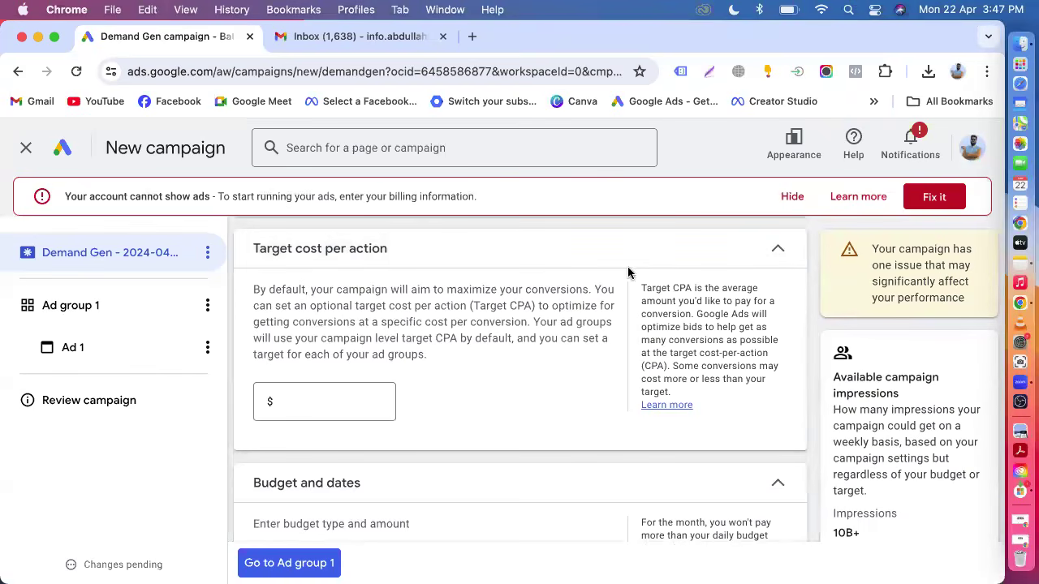
Set the campaign's target cost per action to $1.00.
drag(642, 287, 694, 292)
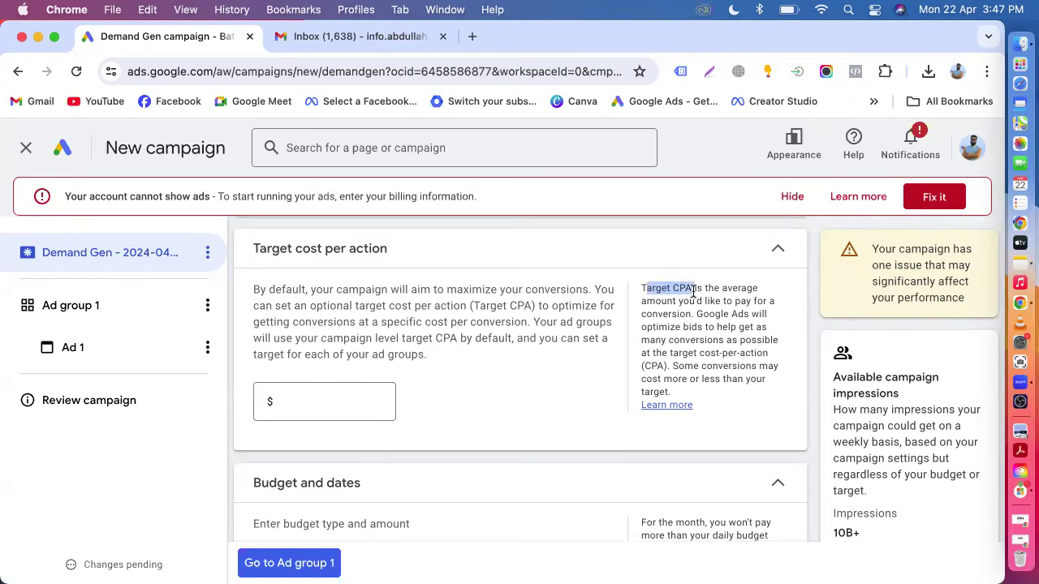
scroll(691, 292, down, 5)
scroll(492, 385, up, 4)
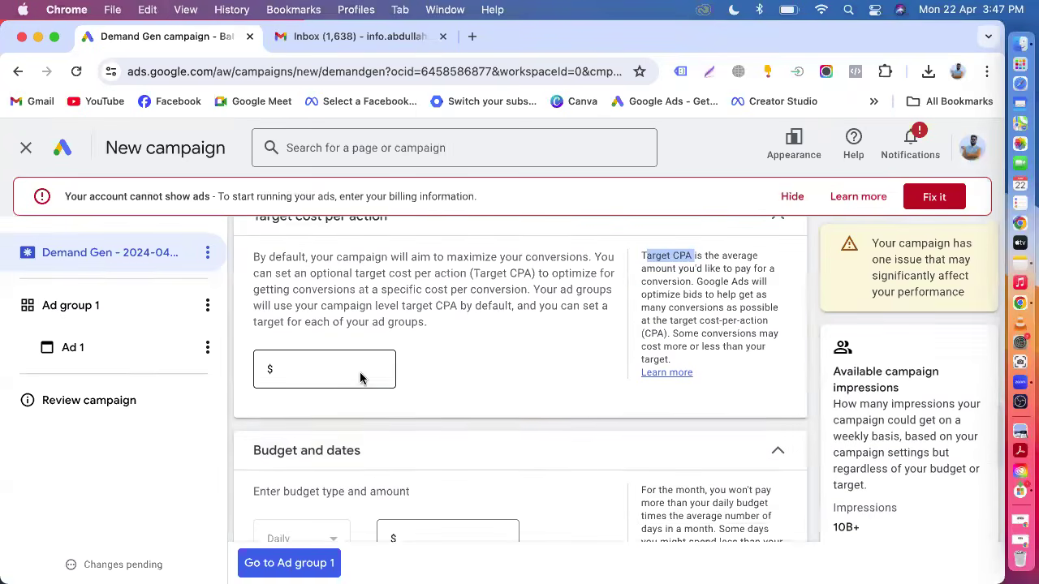
click(327, 379)
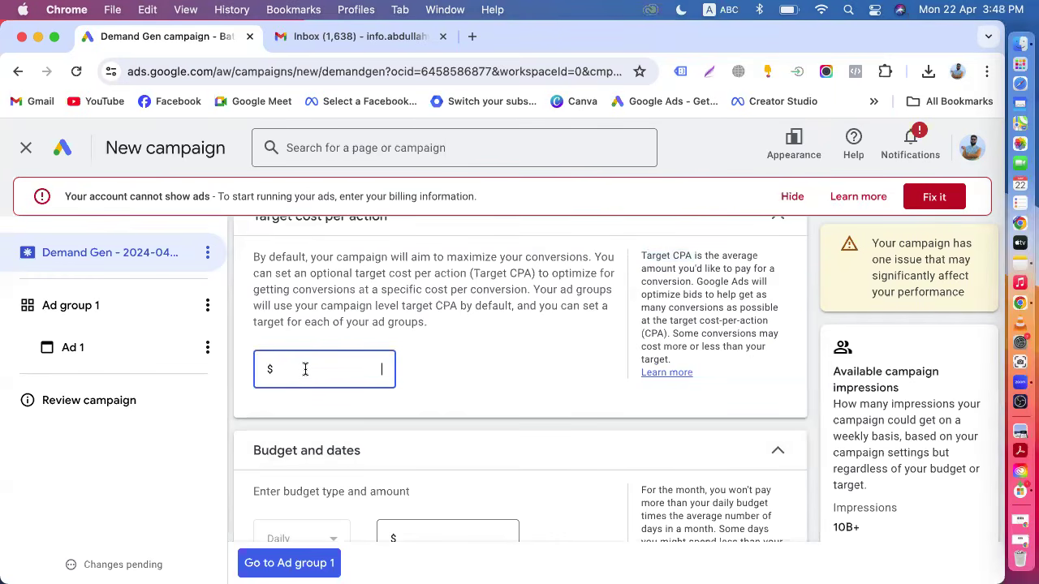
text(1.00)
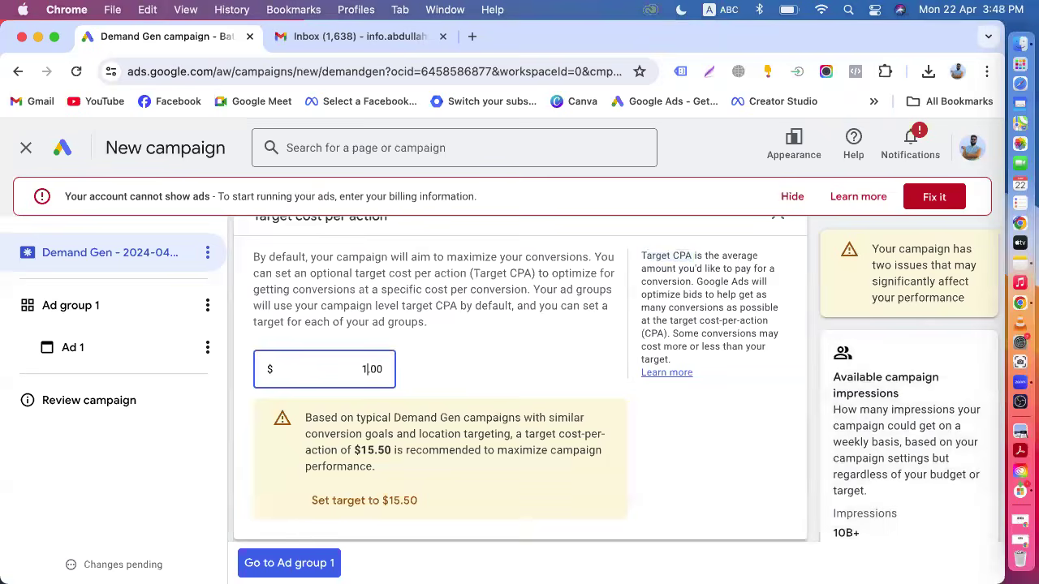
key(BackSpace)
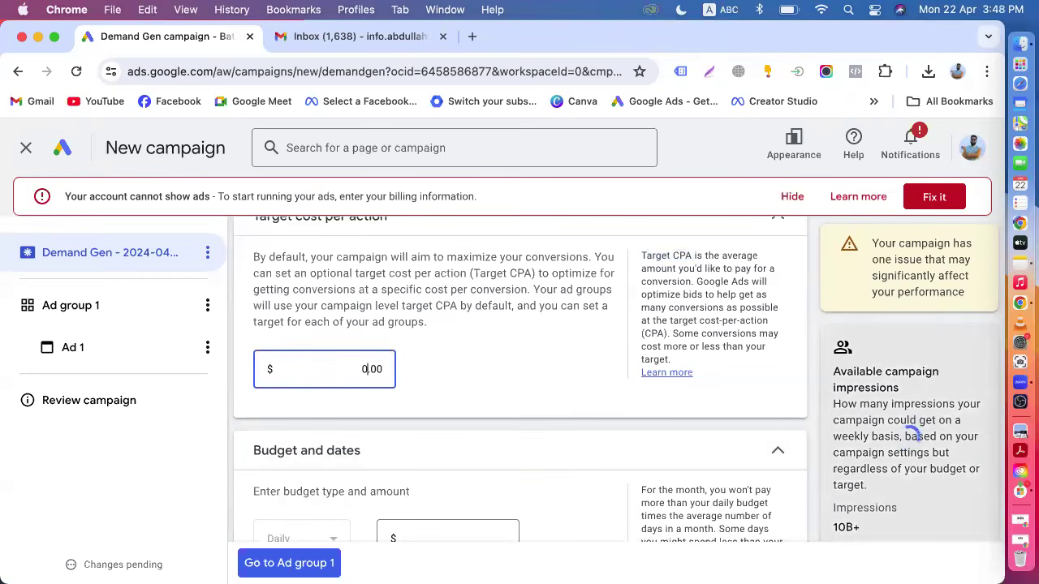
text(1)
Set the daily campaign budget to $50.00.
scroll(390, 405, down, 3)
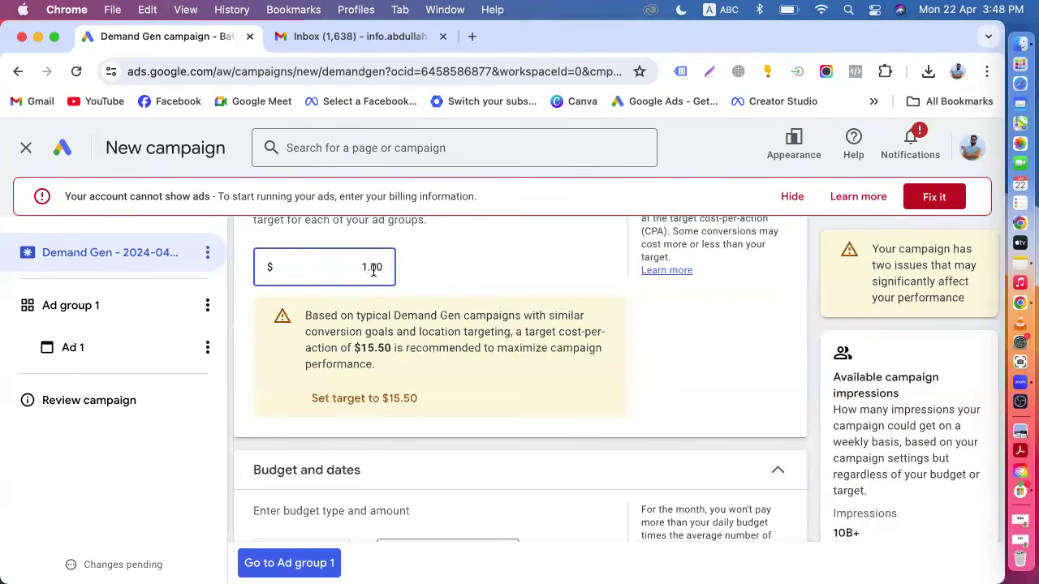
scroll(254, 332, down, 3)
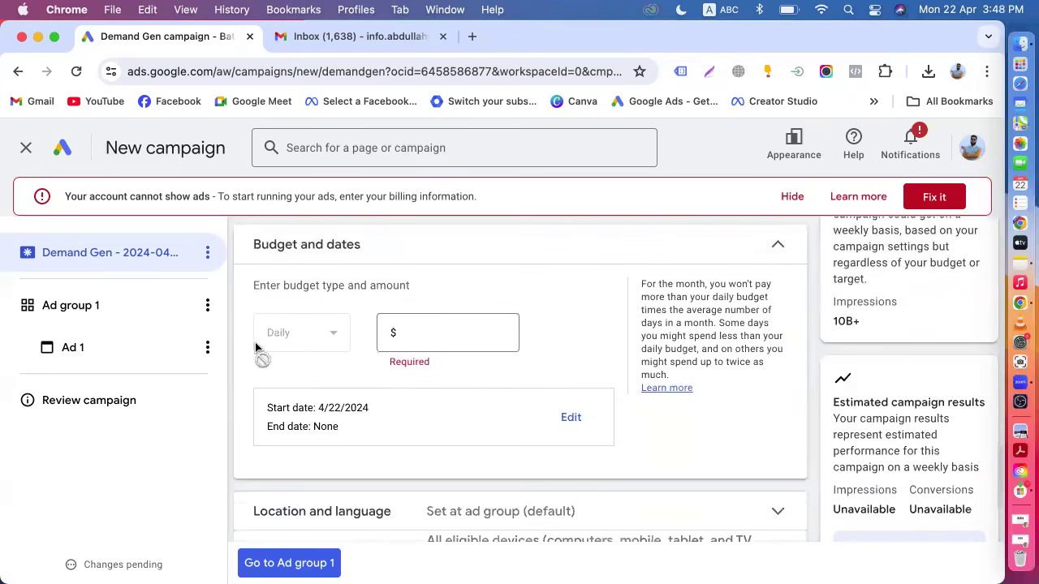
click(409, 334)
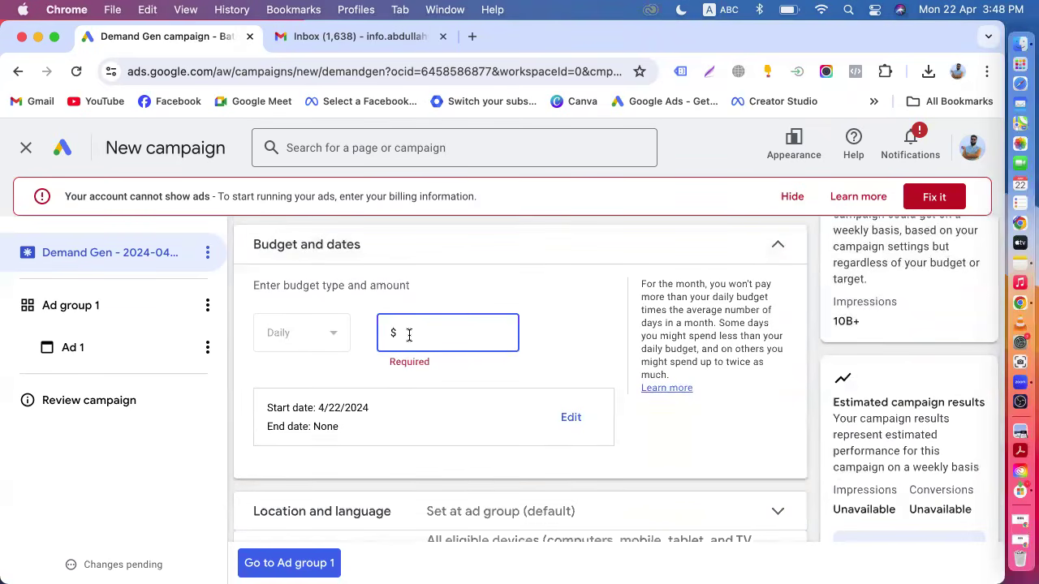
text(50.00)
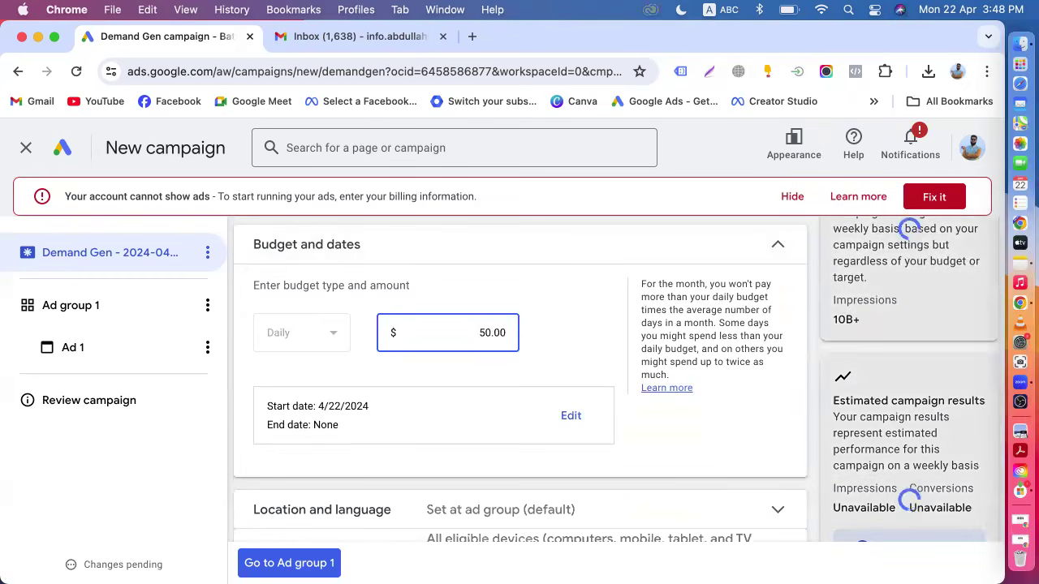
click(522, 373)
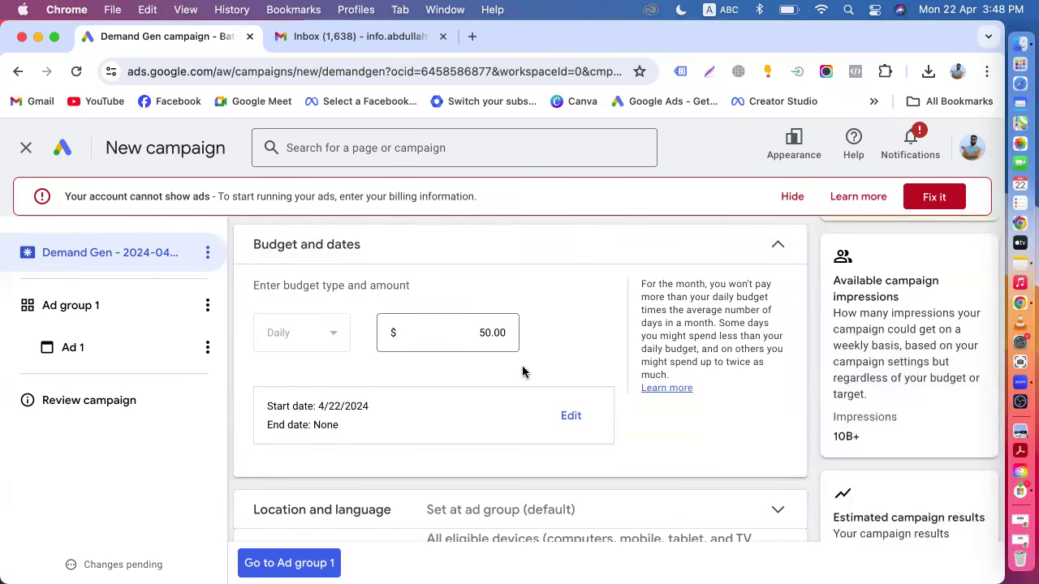
Set the campaign end date to Apr 30, 2024.
scroll(431, 380, down, 1)
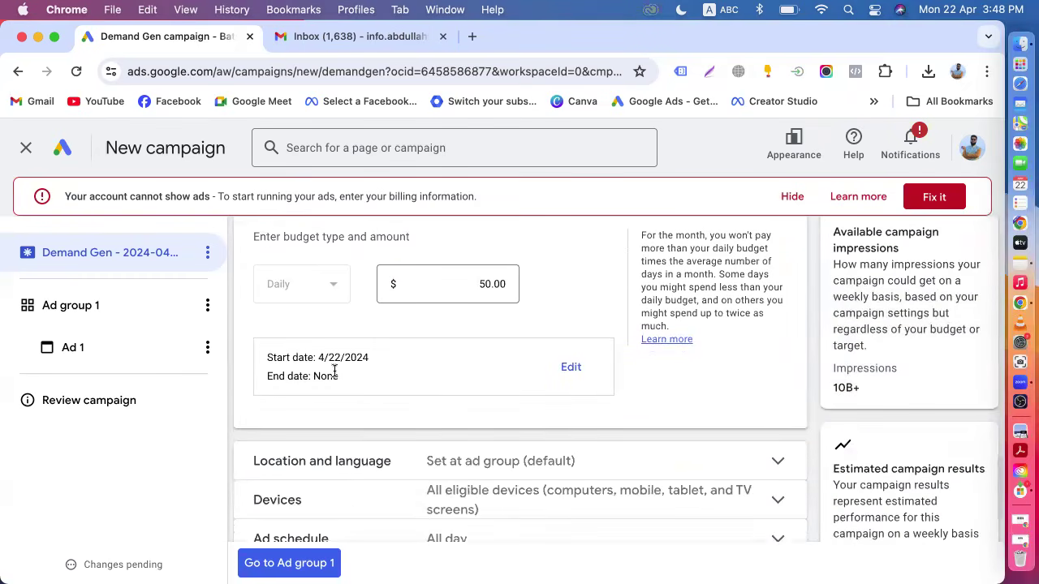
click(571, 366)
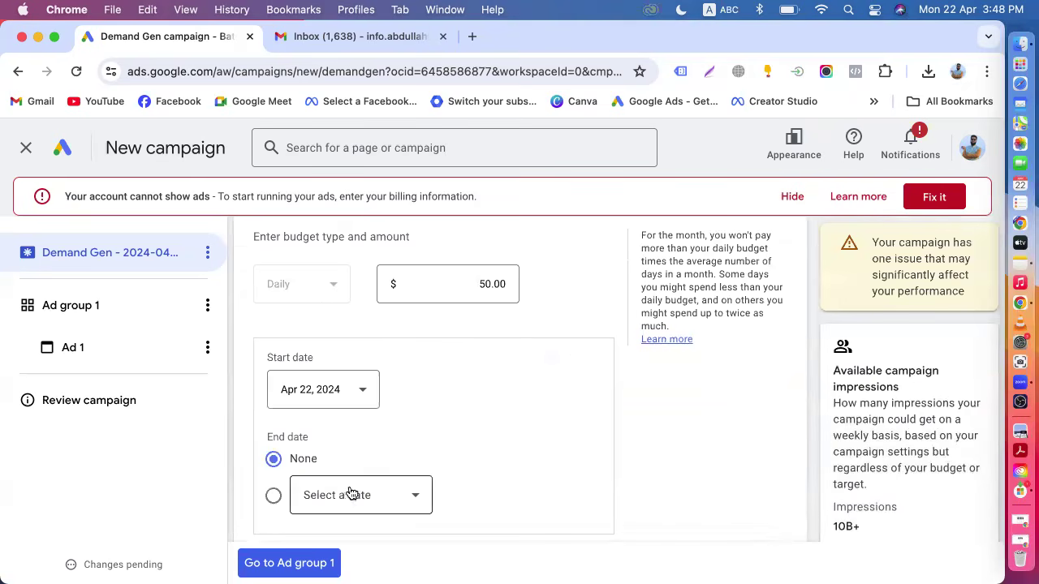
click(274, 495)
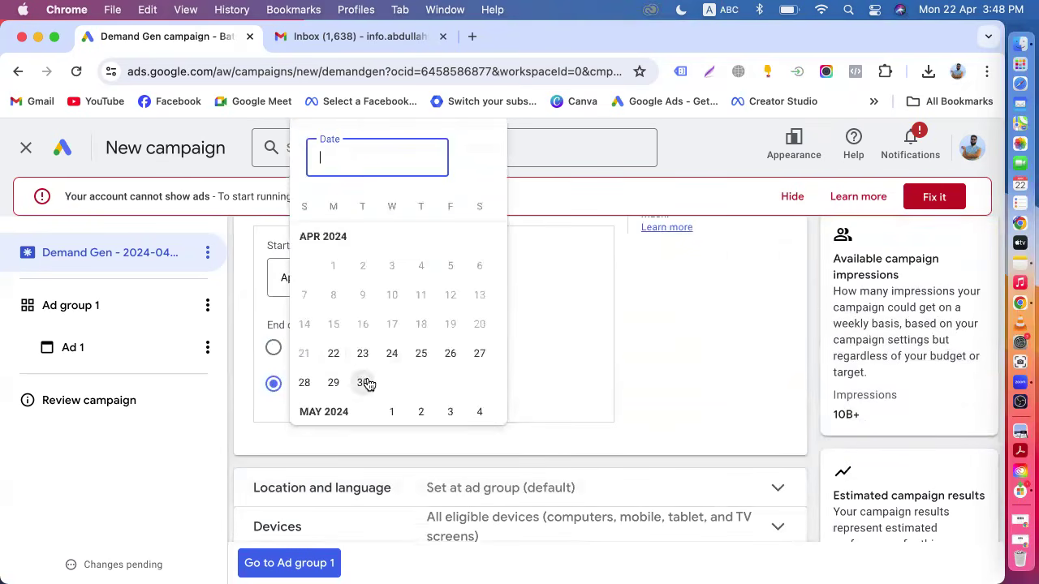
click(362, 382)
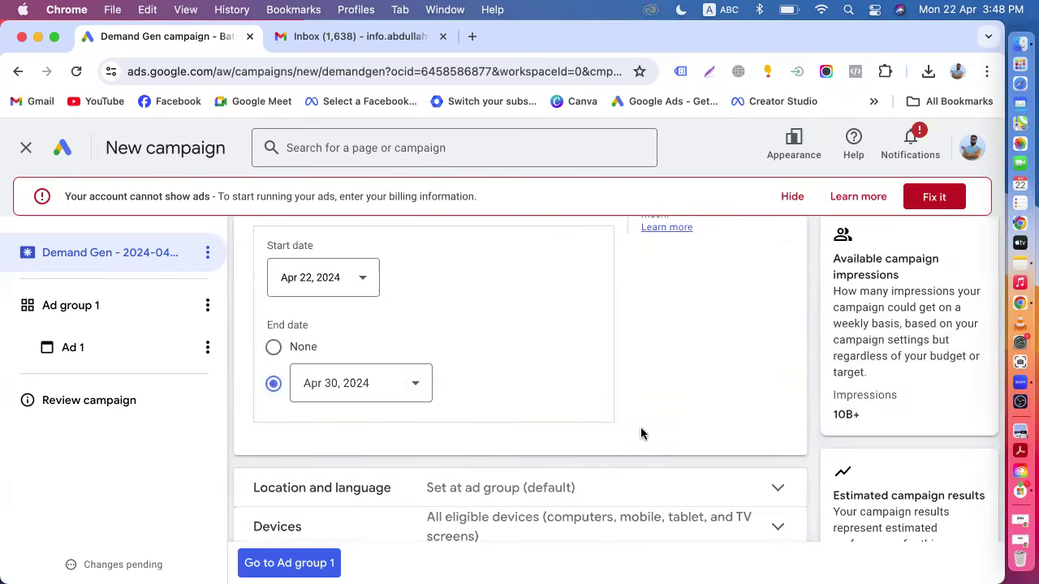
Expand the Location and language section and read its recommendation about ad-group-level targeting.
scroll(641, 435, down, 2)
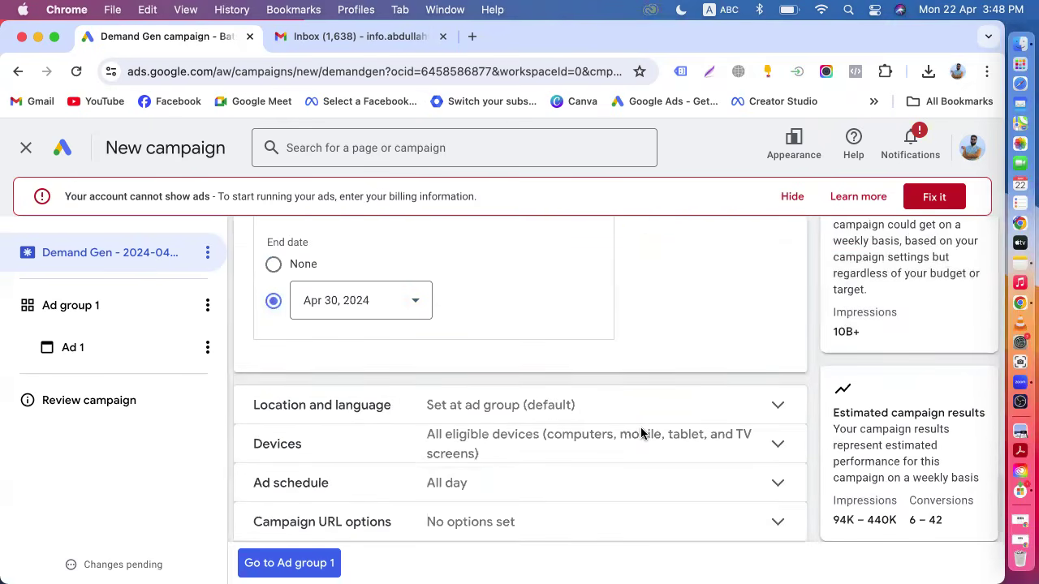
scroll(641, 434, down, 1)
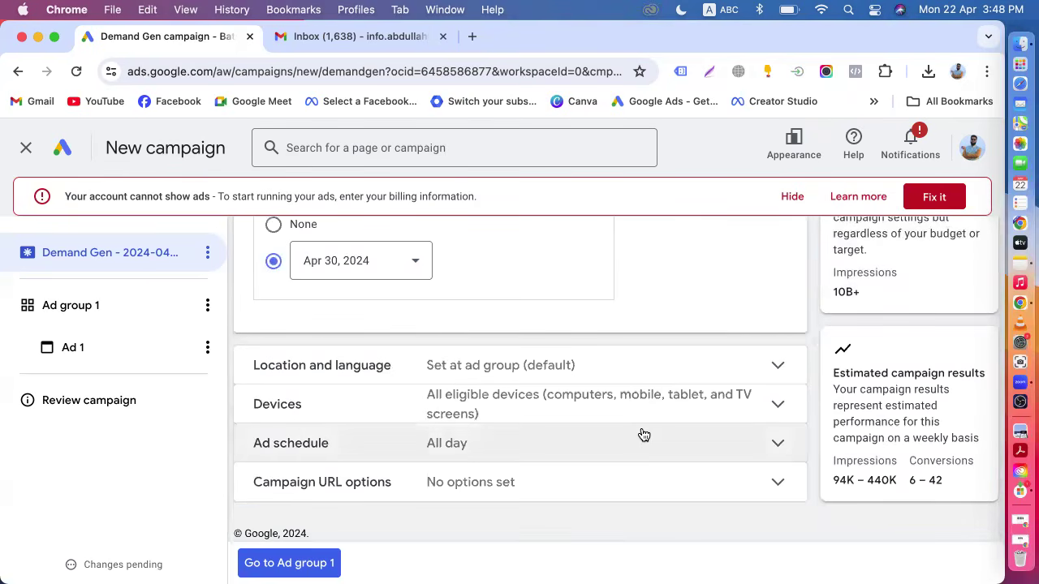
click(582, 374)
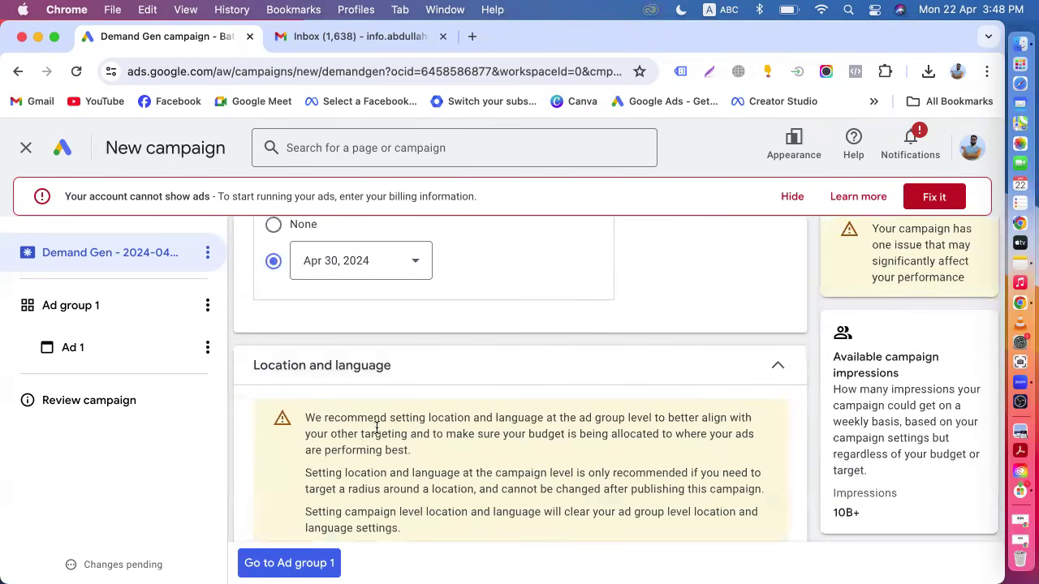
scroll(395, 445, down, 1)
scroll(396, 445, down, 2)
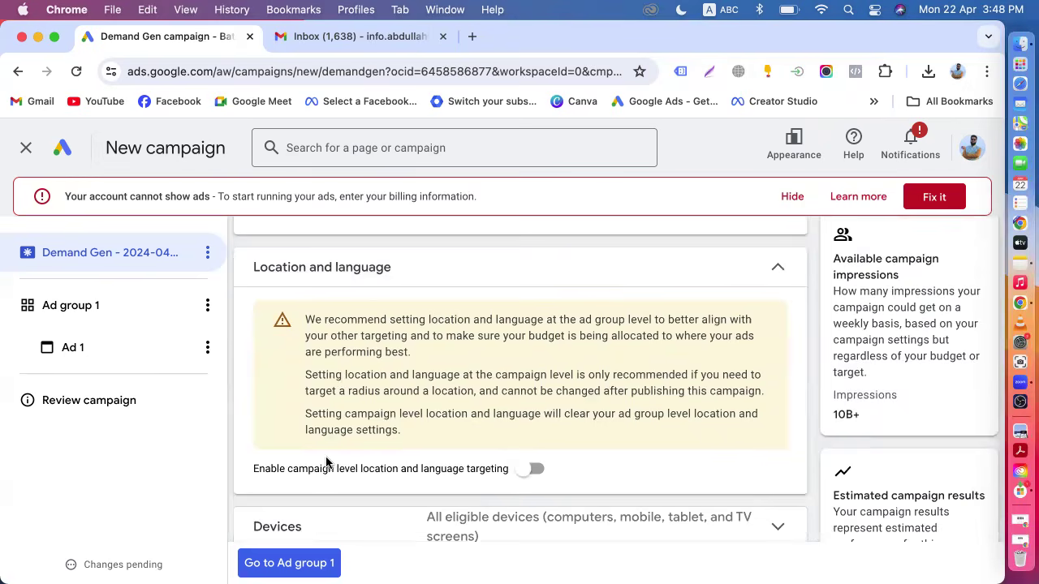
scroll(445, 420, up, 6)
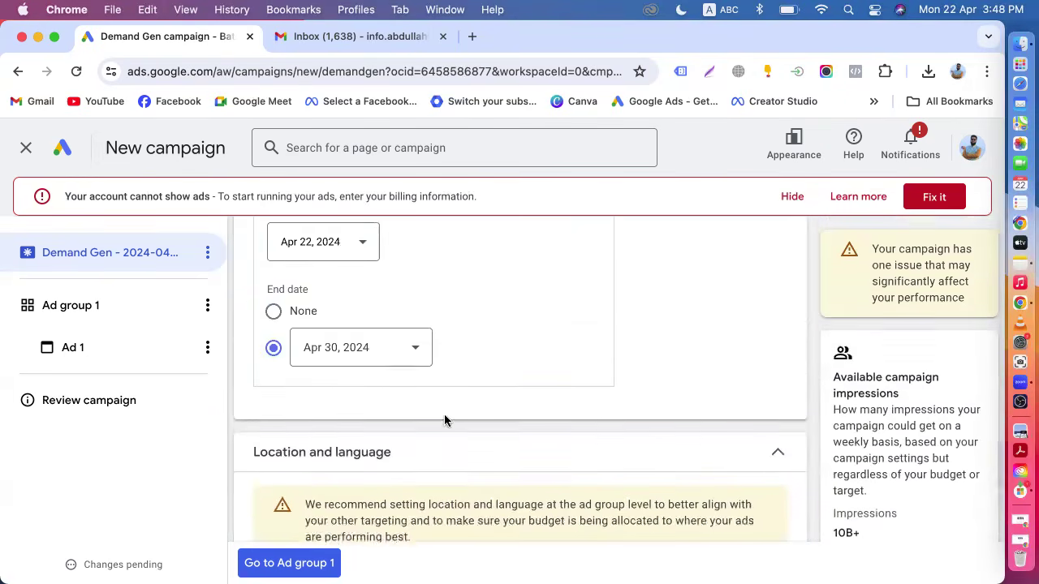
scroll(444, 420, up, 10)
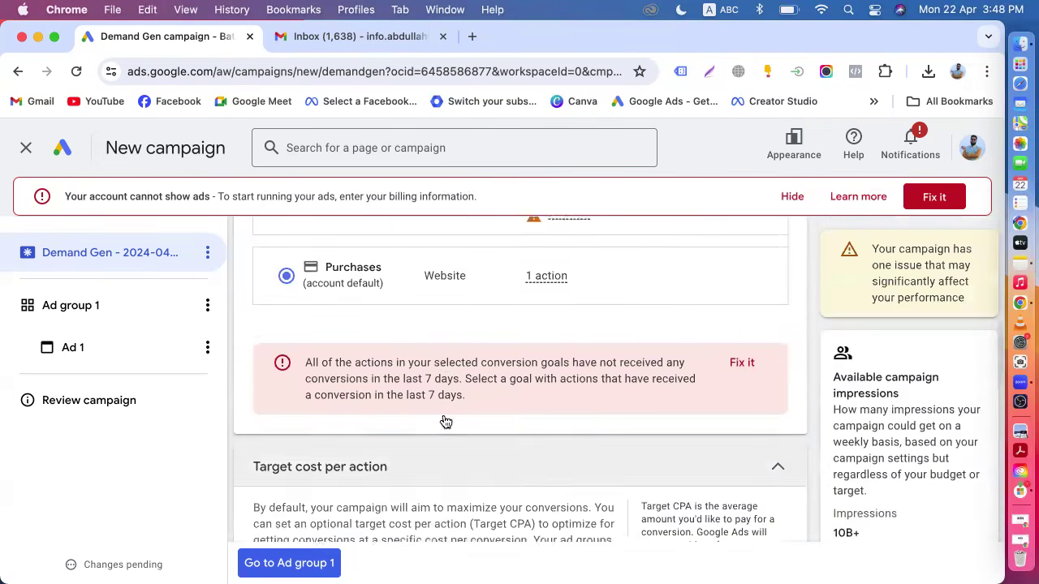
scroll(445, 419, up, 4)
scroll(444, 420, down, 15)
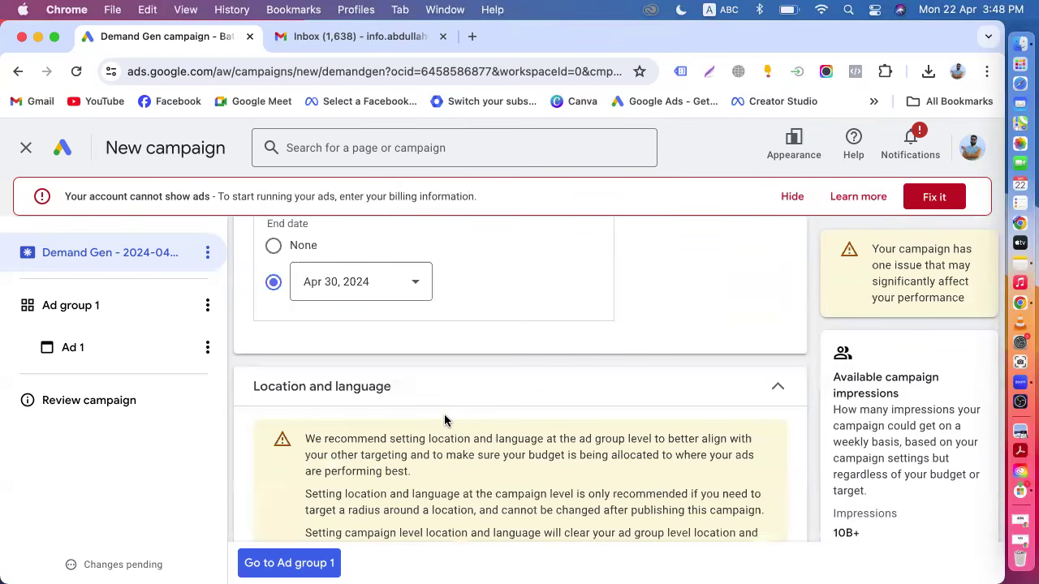
scroll(445, 420, down, 4)
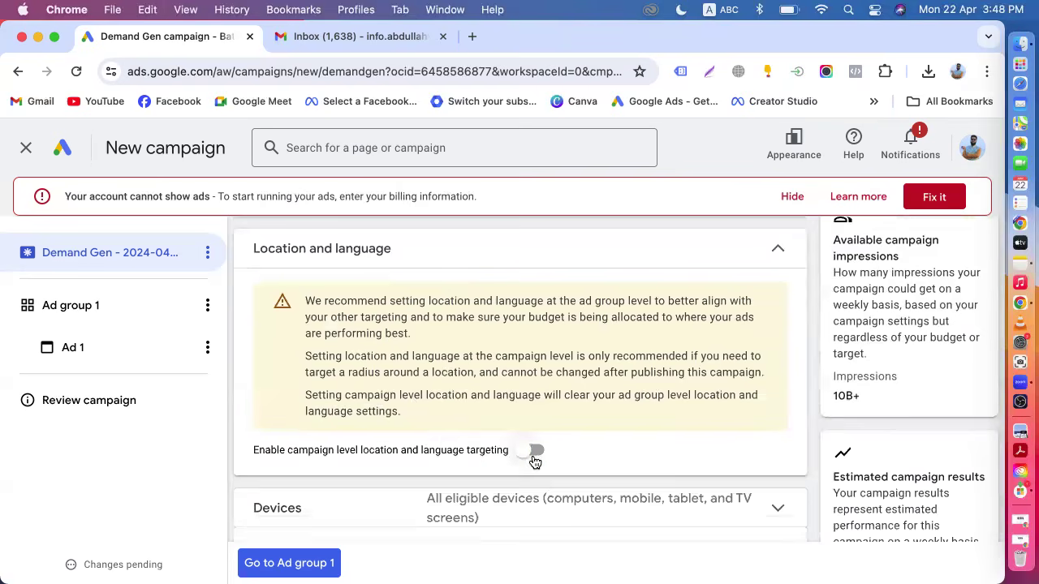
Enable campaign-level location and language targeting.
click(534, 453)
scroll(420, 430, down, 4)
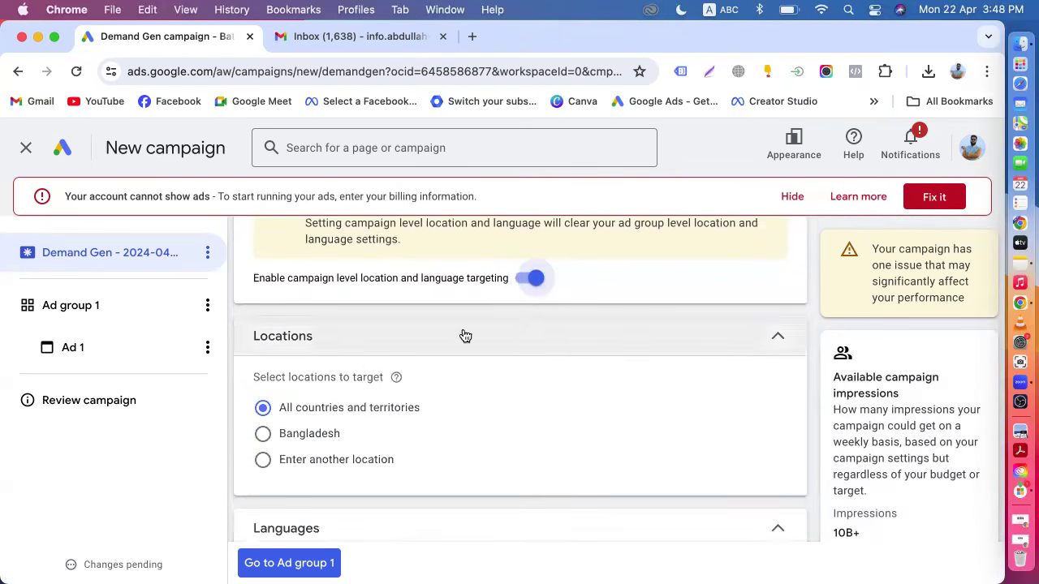
click(532, 279)
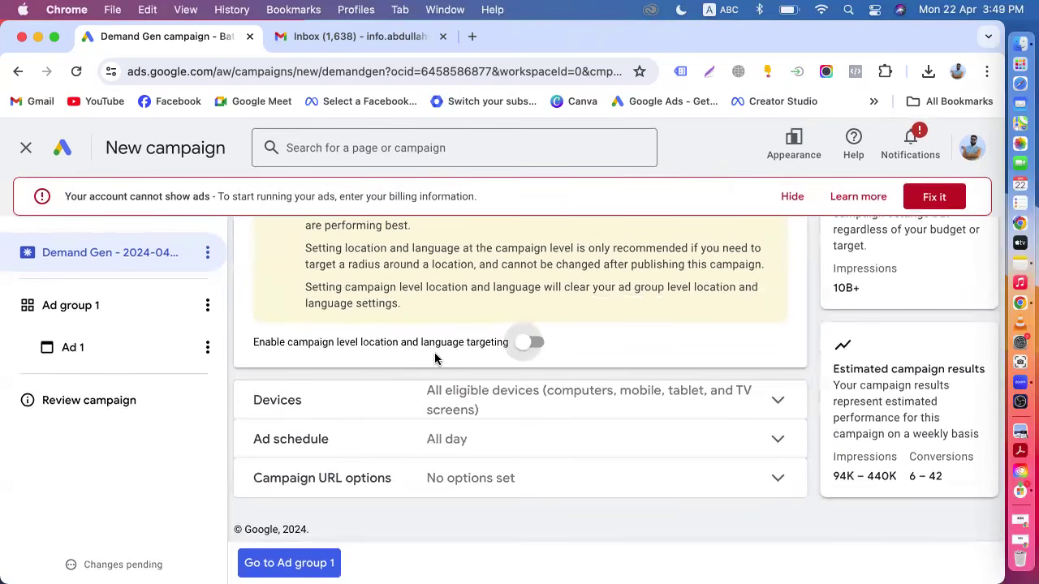
click(528, 346)
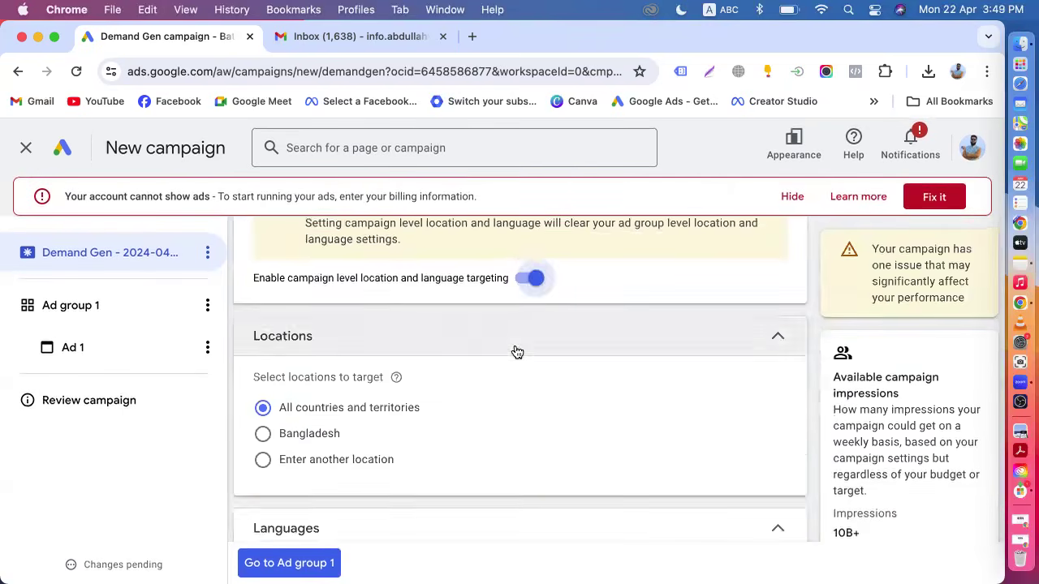
Choose Bangladesh as the location to target.
scroll(379, 391, down, 2)
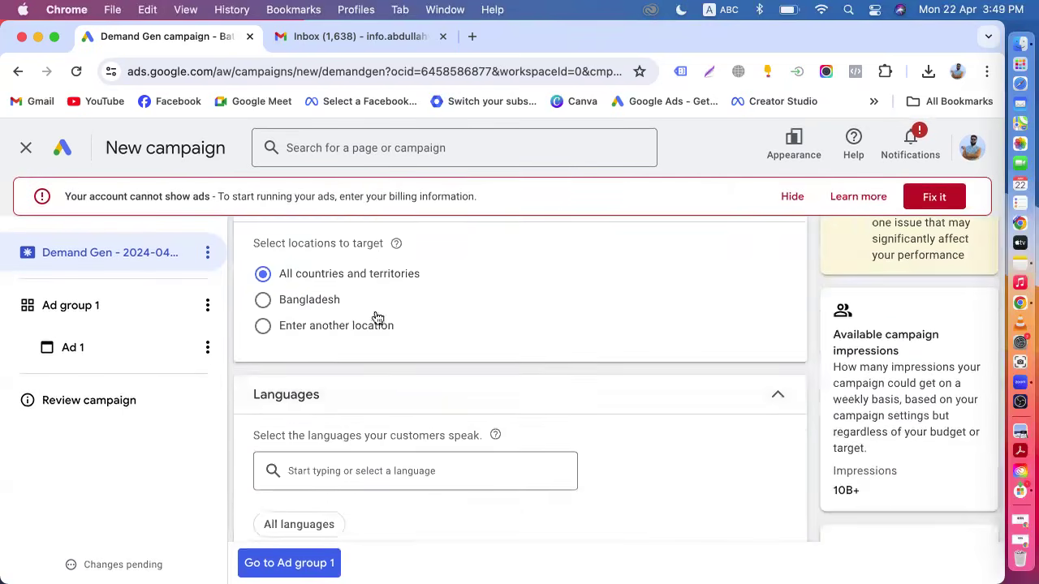
click(264, 326)
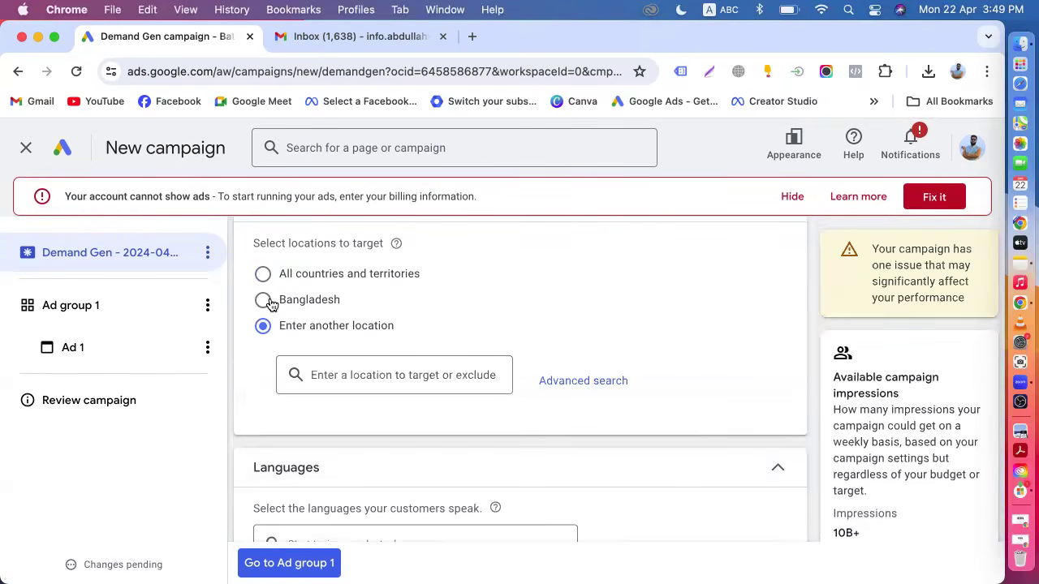
click(266, 299)
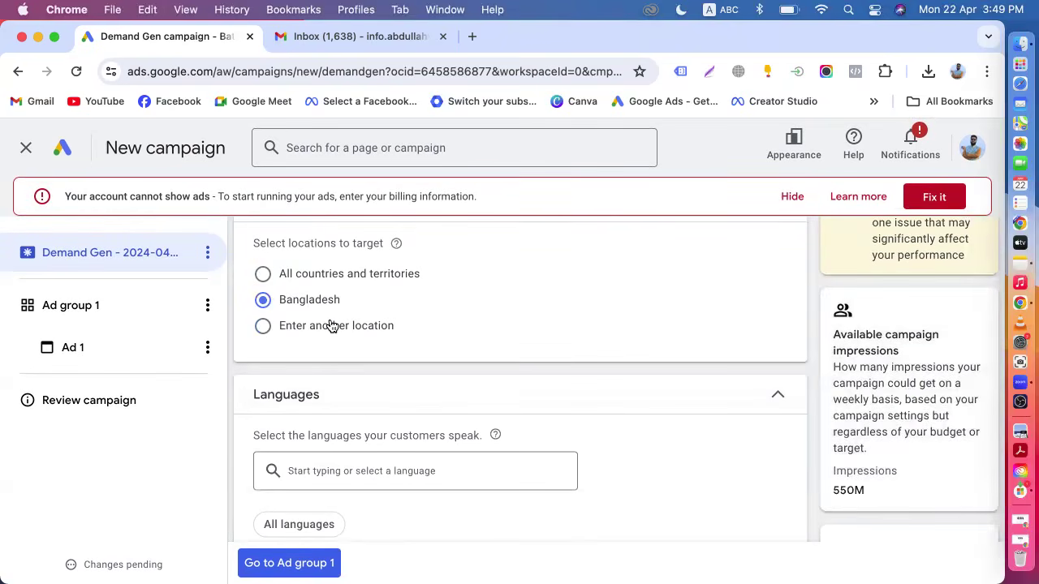
Add English and Bengali as the languages the campaign's customers speak.
scroll(332, 326, down, 1)
scroll(331, 325, down, 1)
click(320, 374)
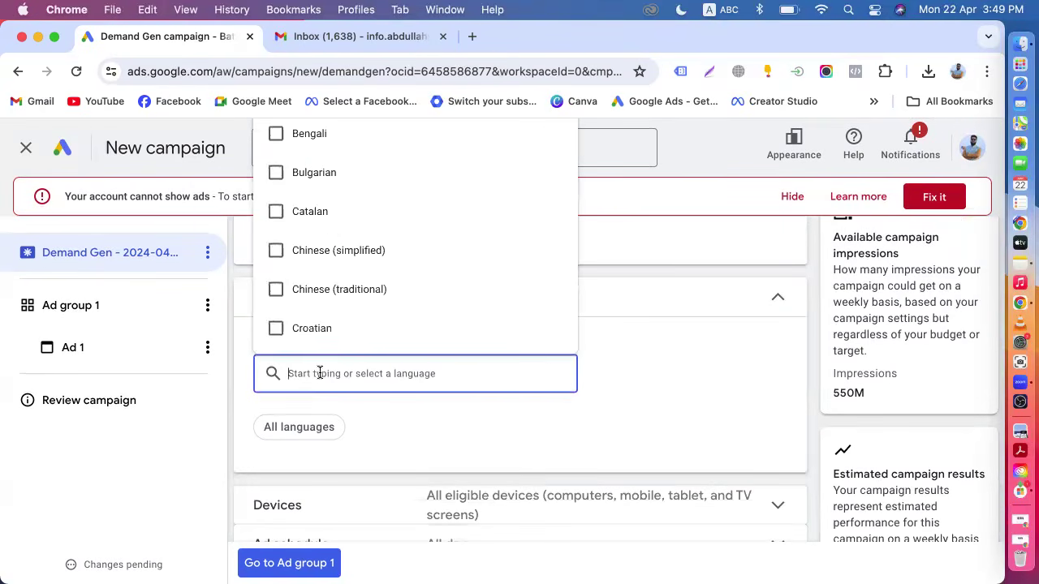
text(en)
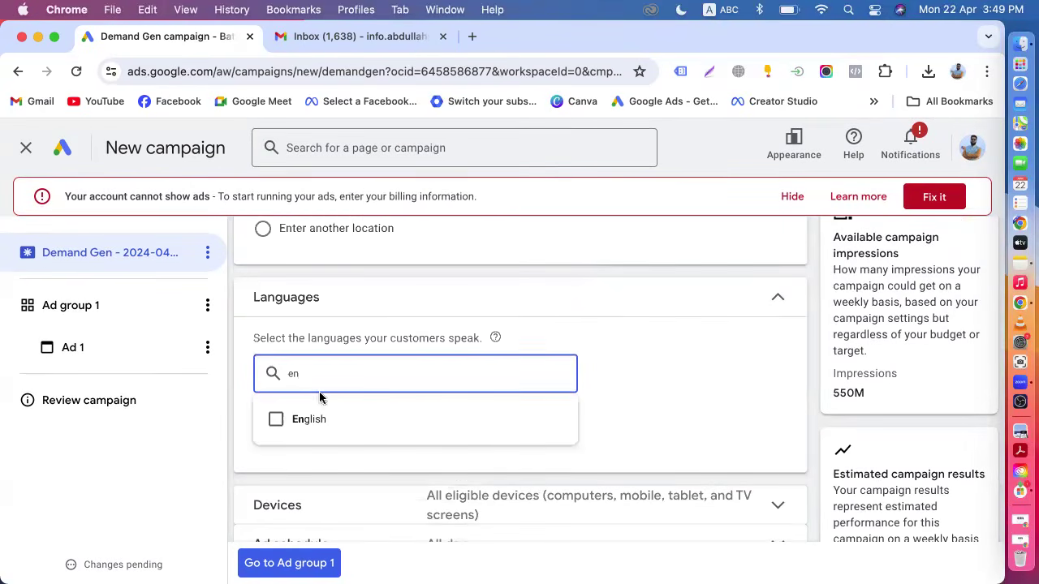
click(328, 419)
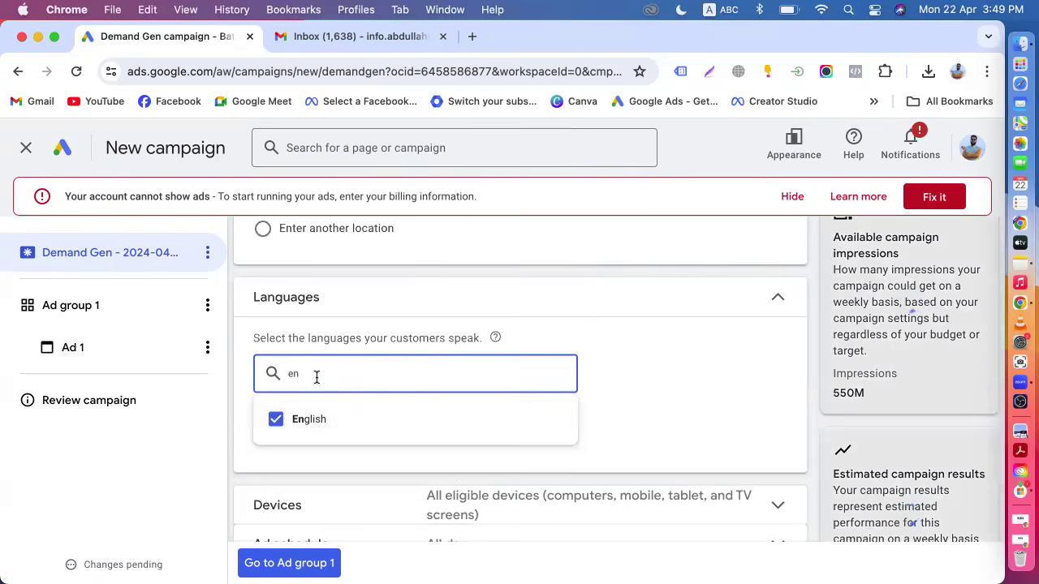
key(BackSpace)
key(BackSpace)
text(be)
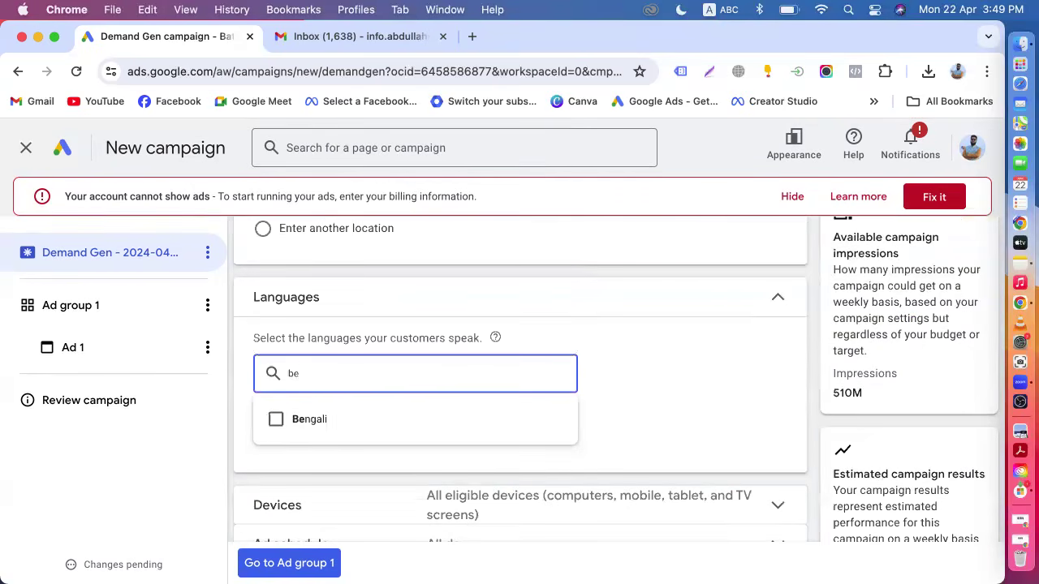
click(323, 419)
click(246, 482)
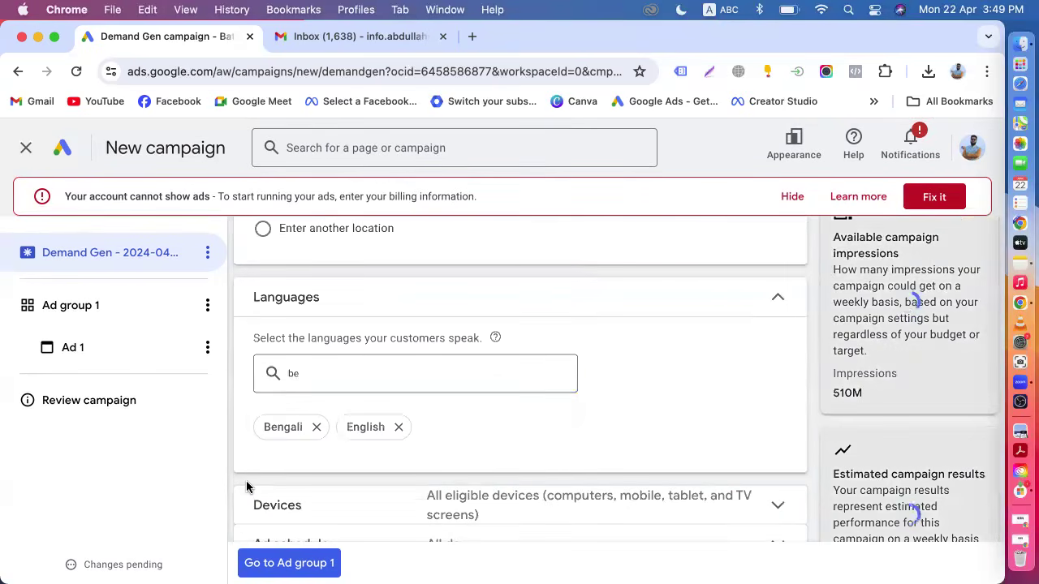
scroll(347, 469, down, 3)
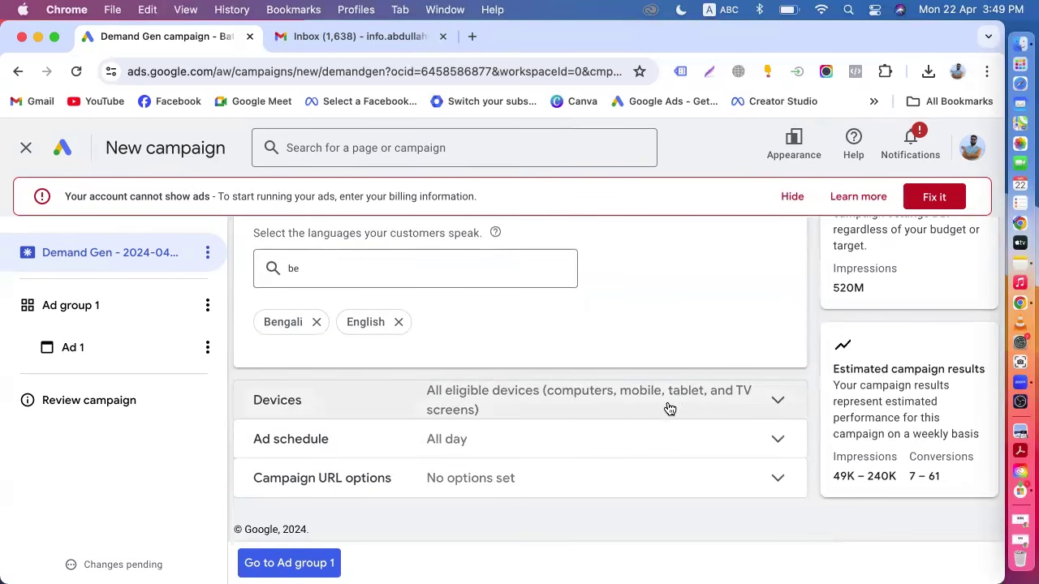
scroll(478, 443, down, 1)
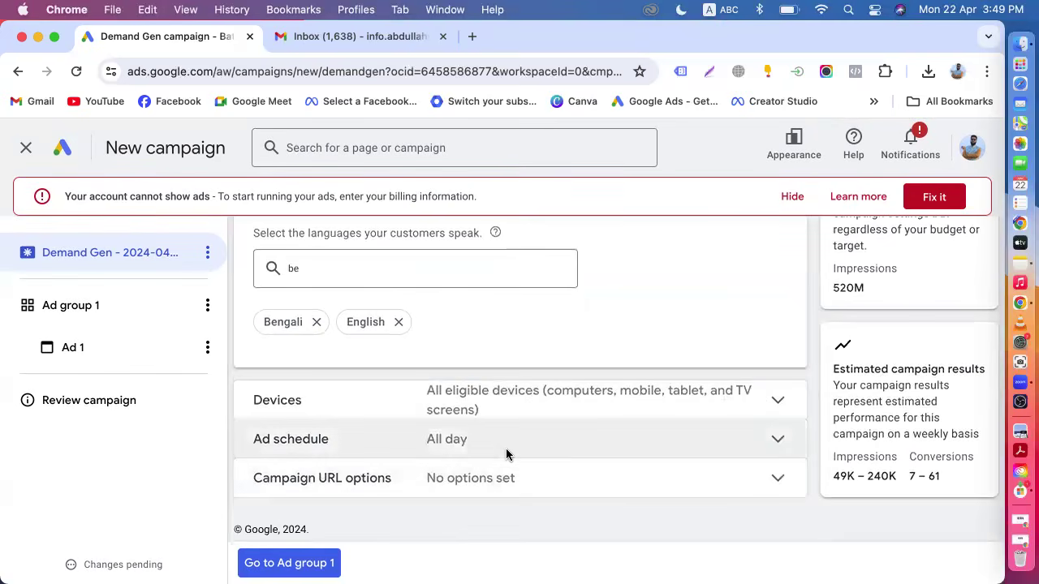
Move on from the campaign settings to the Ad group 1 settings.
scroll(506, 454, up, 10)
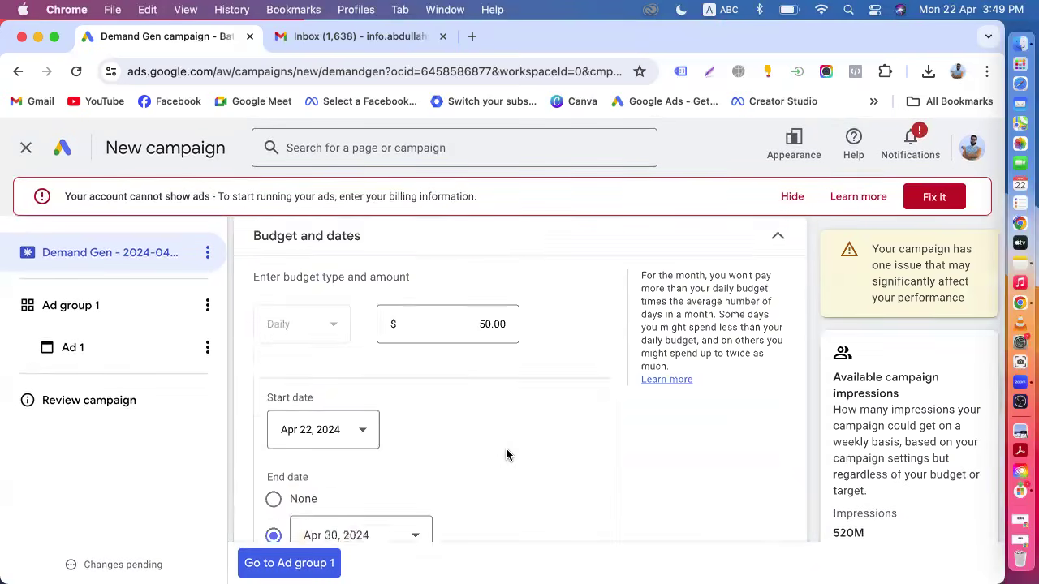
scroll(505, 452, down, 5)
scroll(469, 403, up, 10)
scroll(468, 403, down, 10)
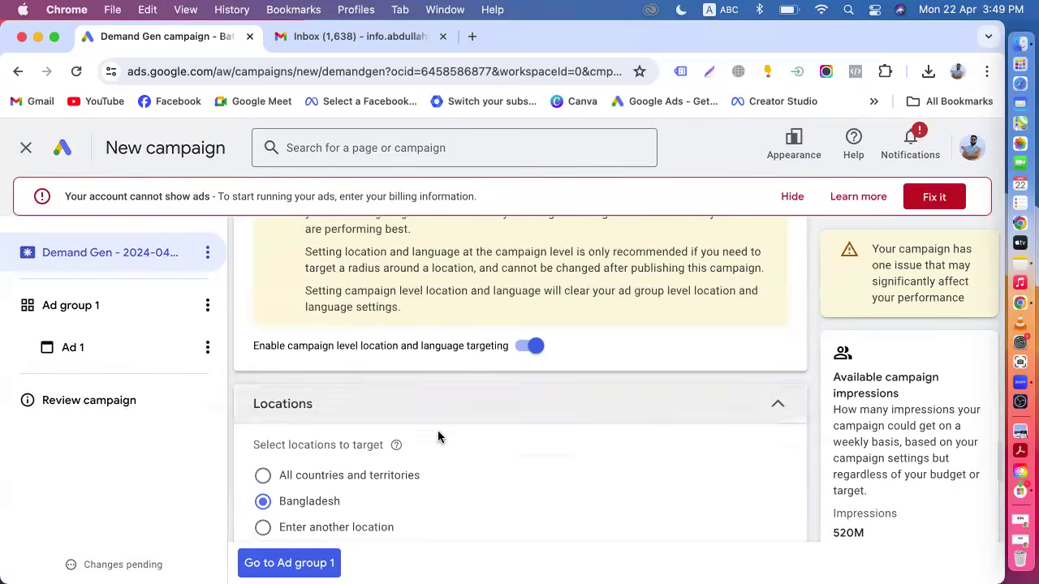
click(283, 565)
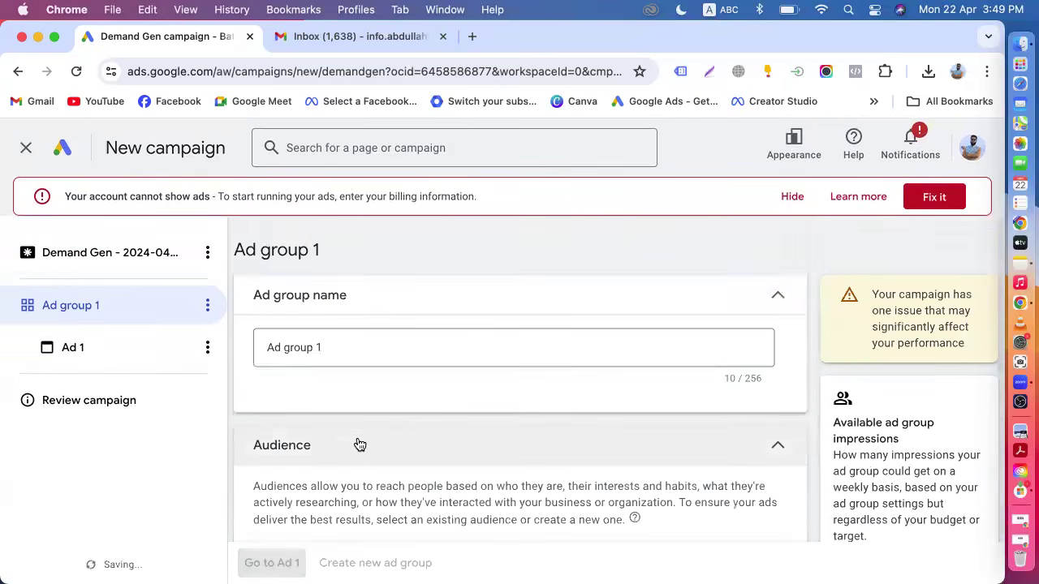
Start adding an audience to the ad group by creating a new audience named demand.
scroll(394, 431, down, 5)
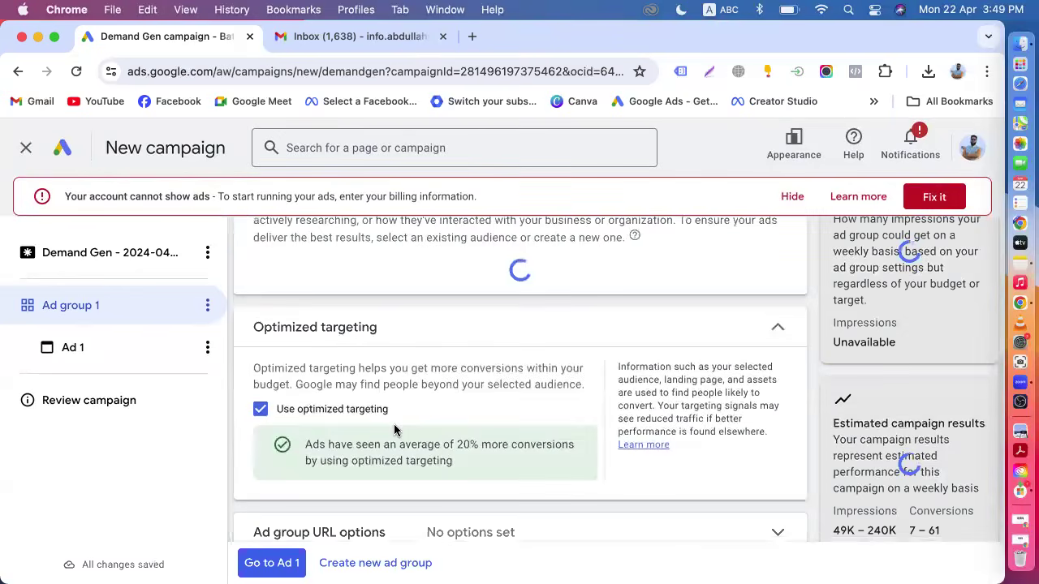
scroll(395, 430, up, 4)
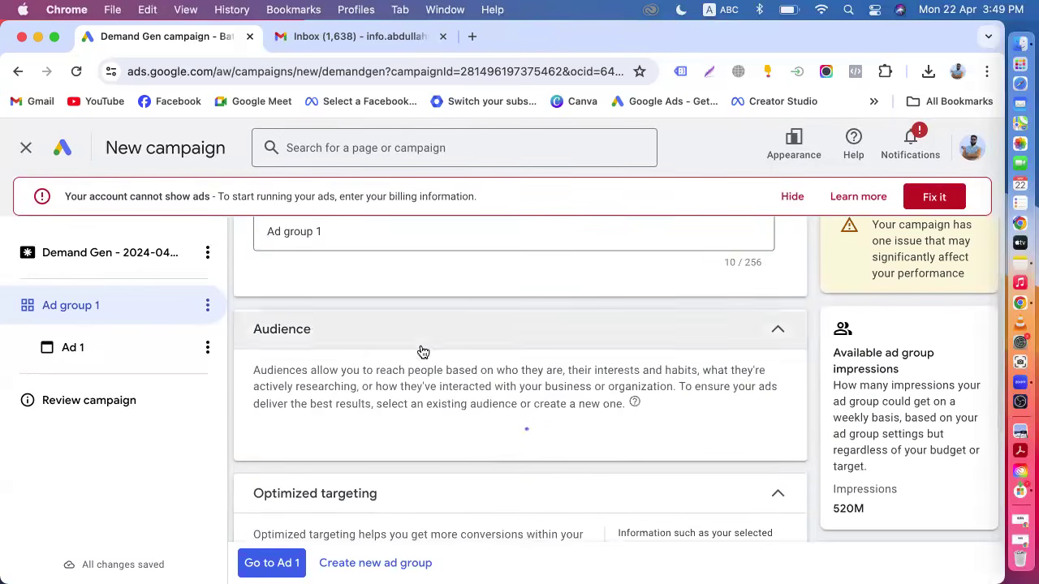
scroll(424, 382, up, 1)
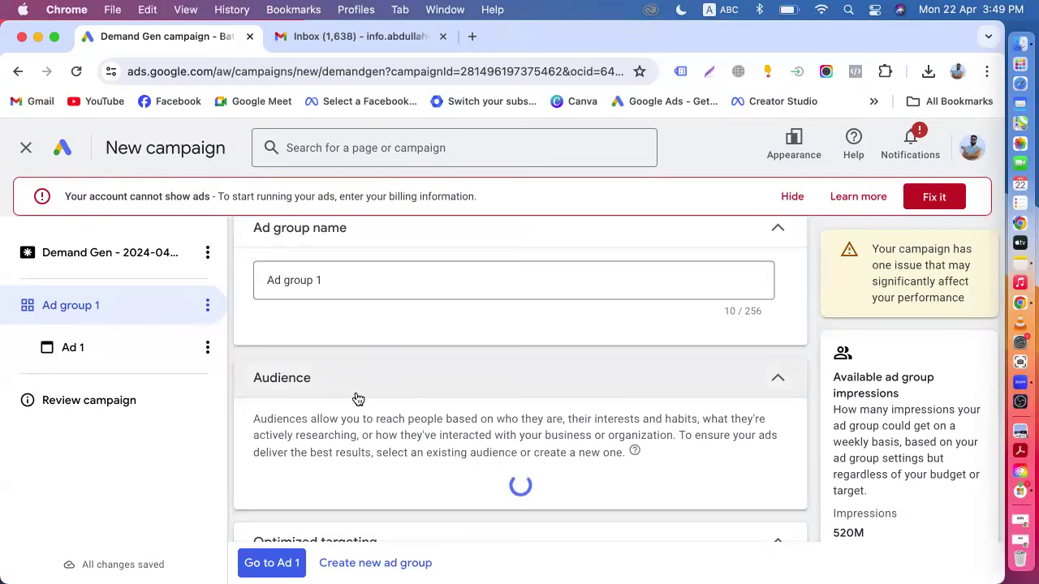
scroll(358, 398, down, 2)
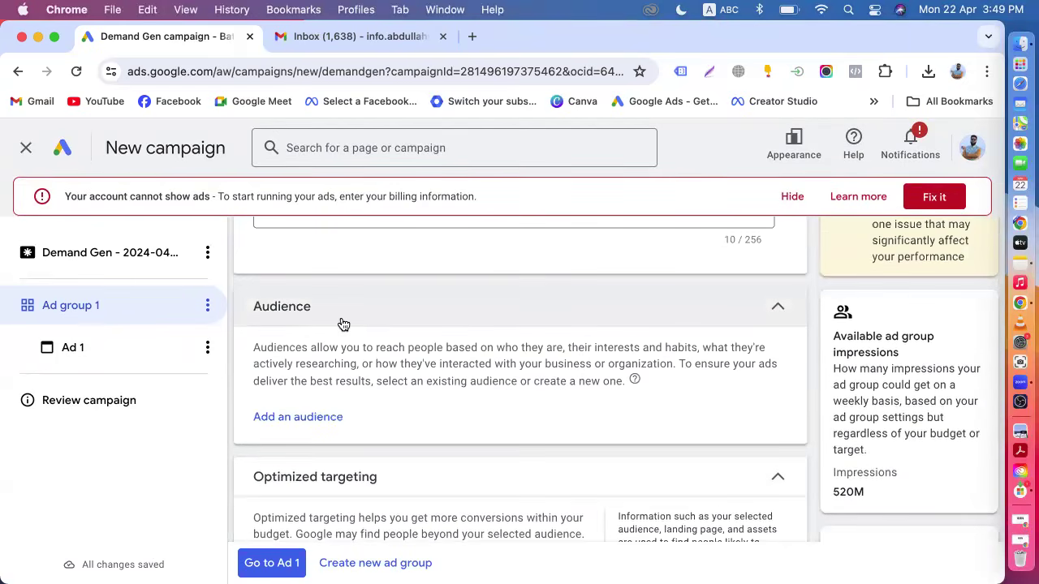
click(311, 420)
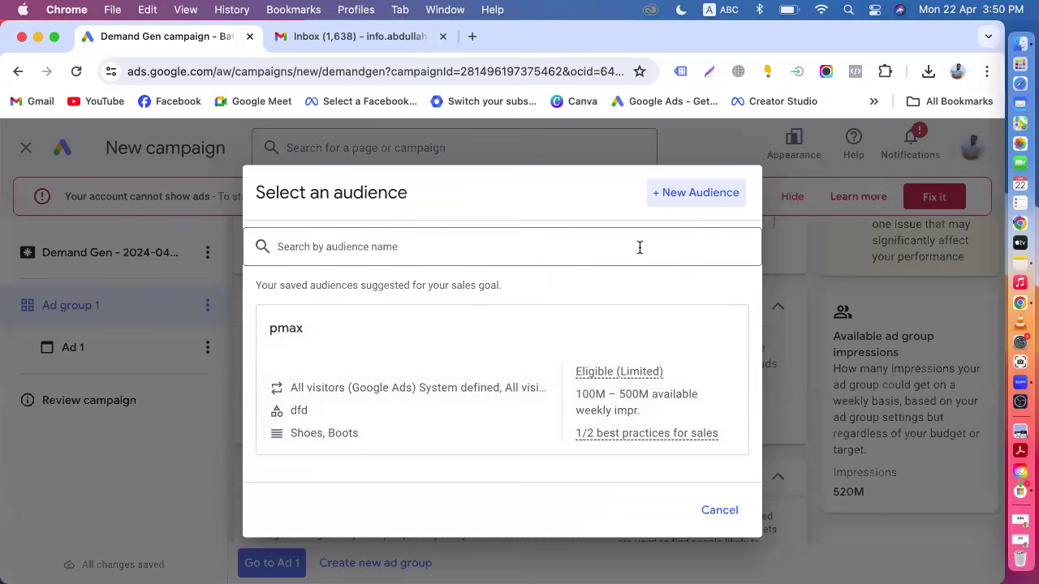
click(675, 193)
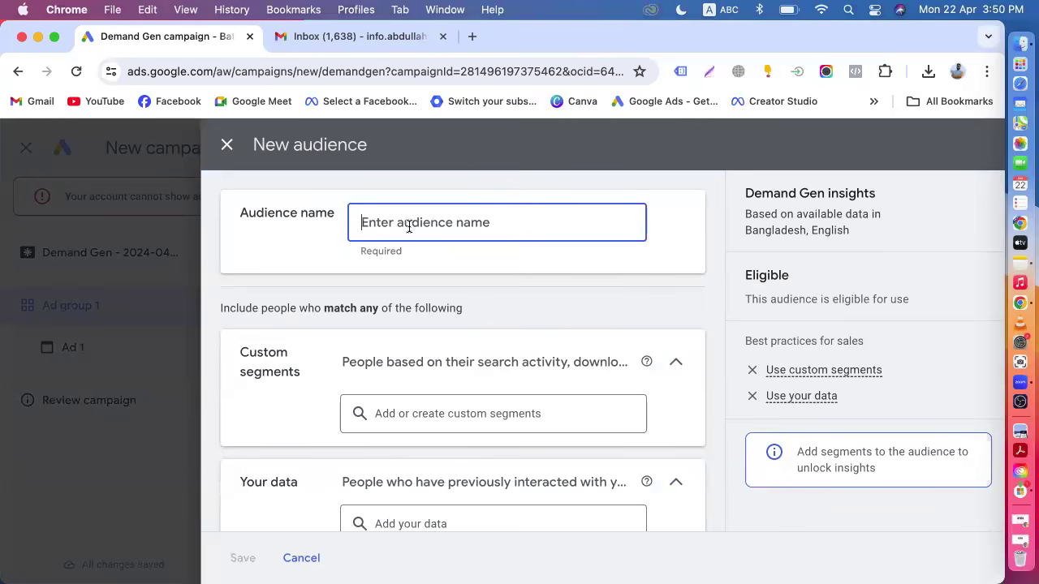
text(demand)
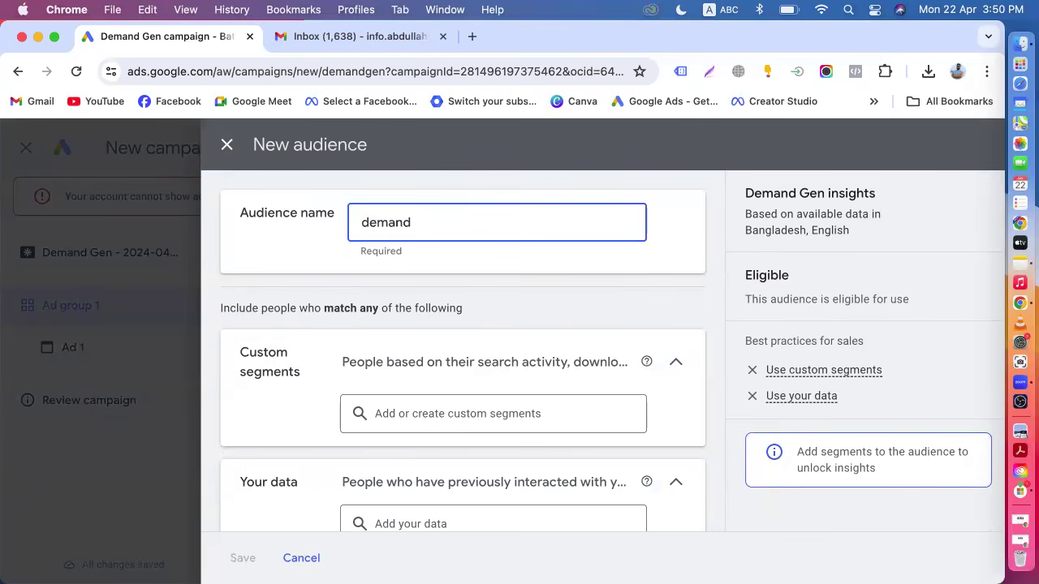
Add both All visitors (Google Ads) website-visitor lists to the audience's Your data segments.
scroll(297, 422, down, 2)
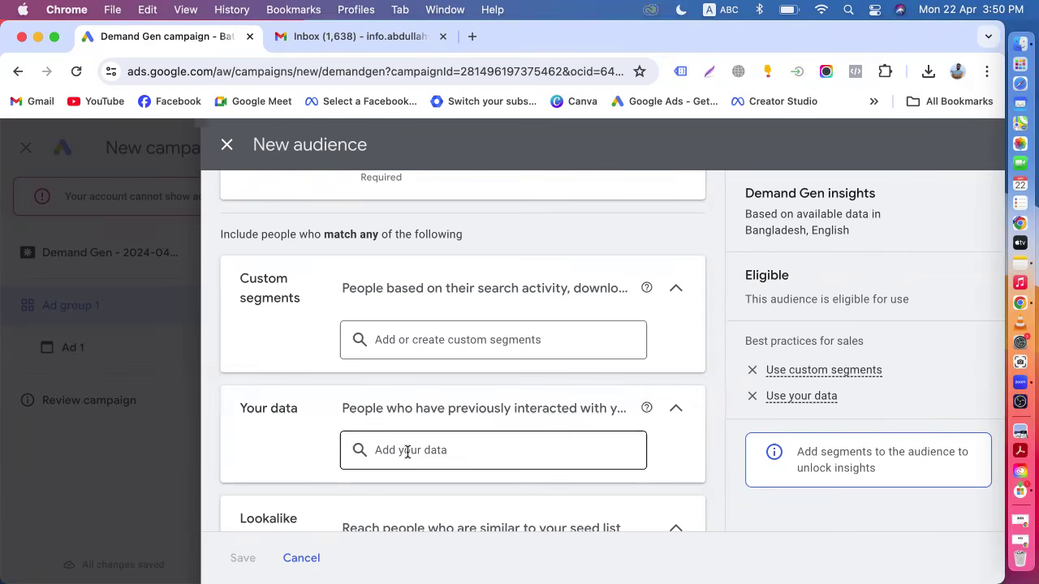
scroll(416, 452, down, 3)
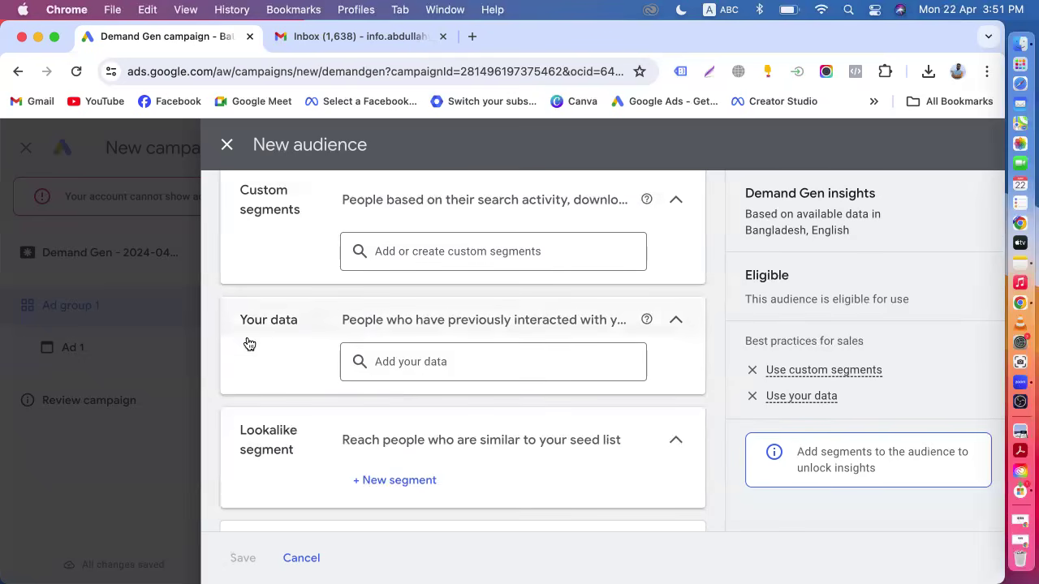
drag(229, 323, 305, 326)
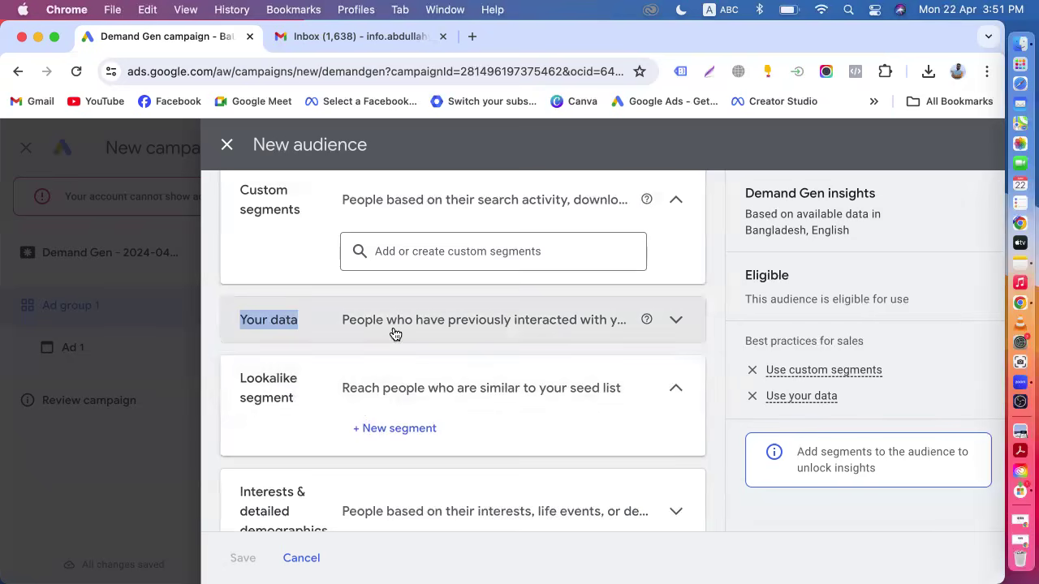
click(392, 332)
click(406, 363)
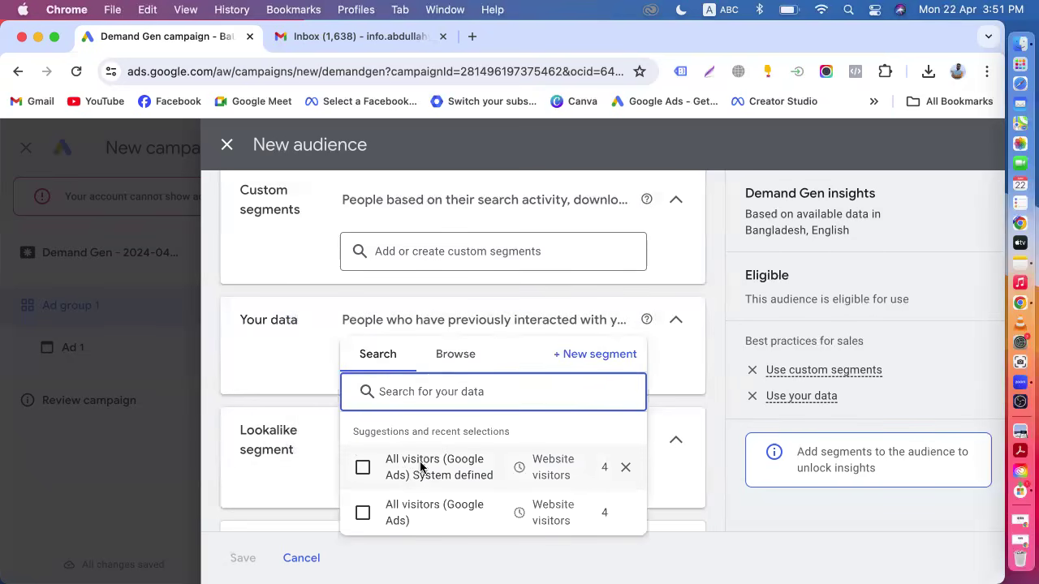
mouse_move(445, 464)
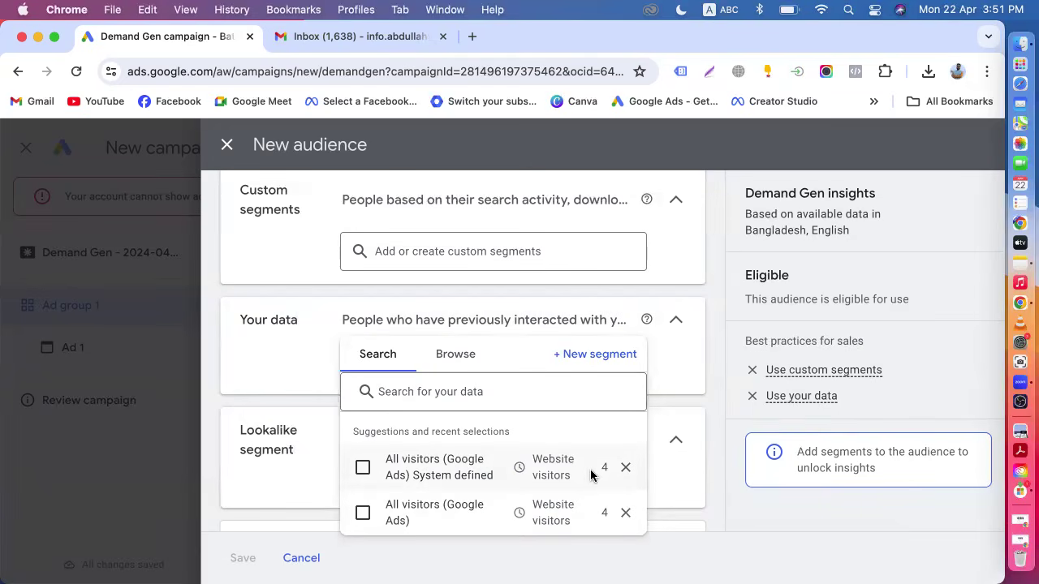
mouse_move(593, 471)
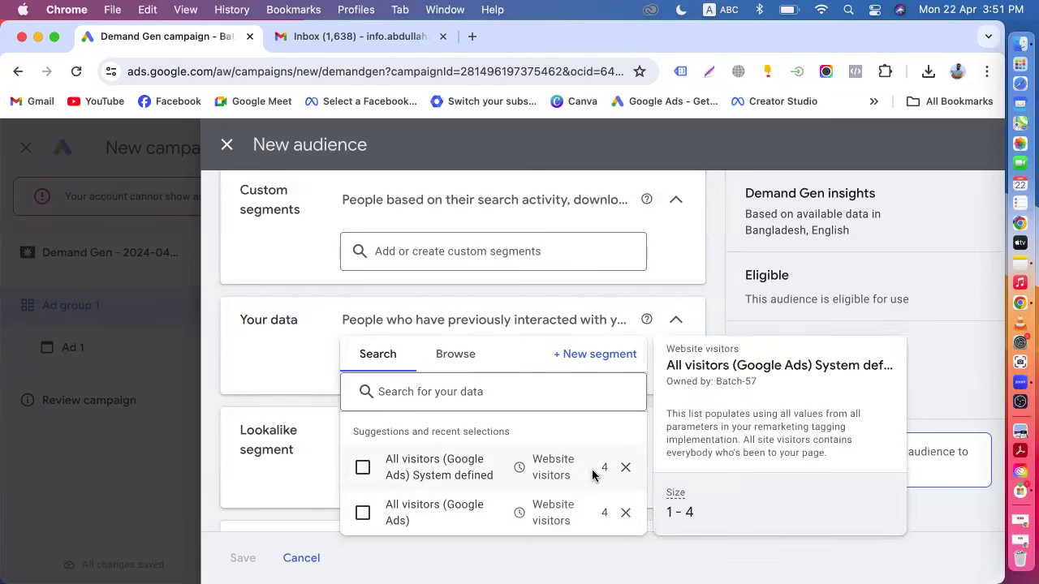
click(363, 467)
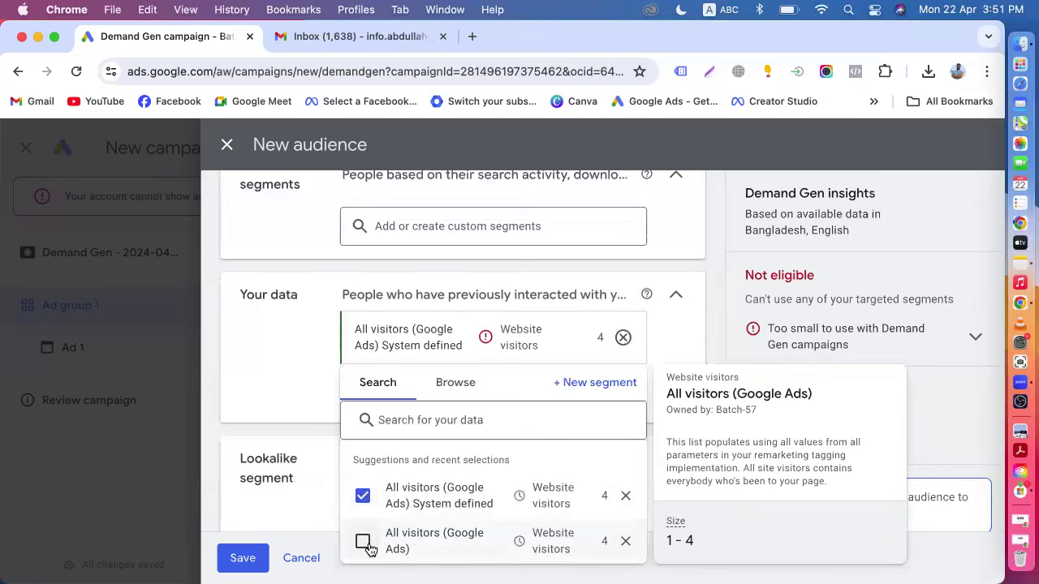
click(364, 543)
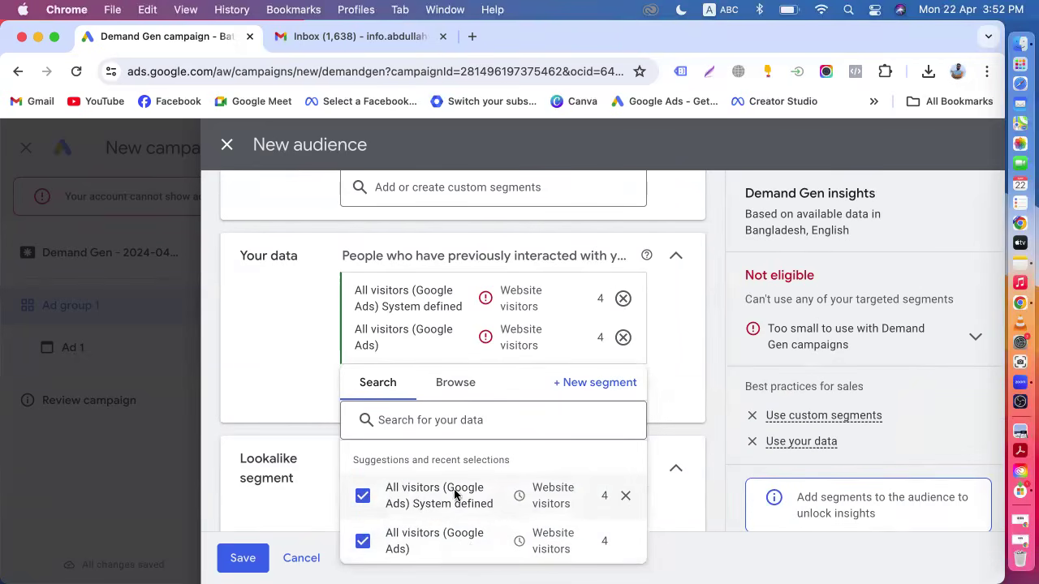
mouse_move(451, 540)
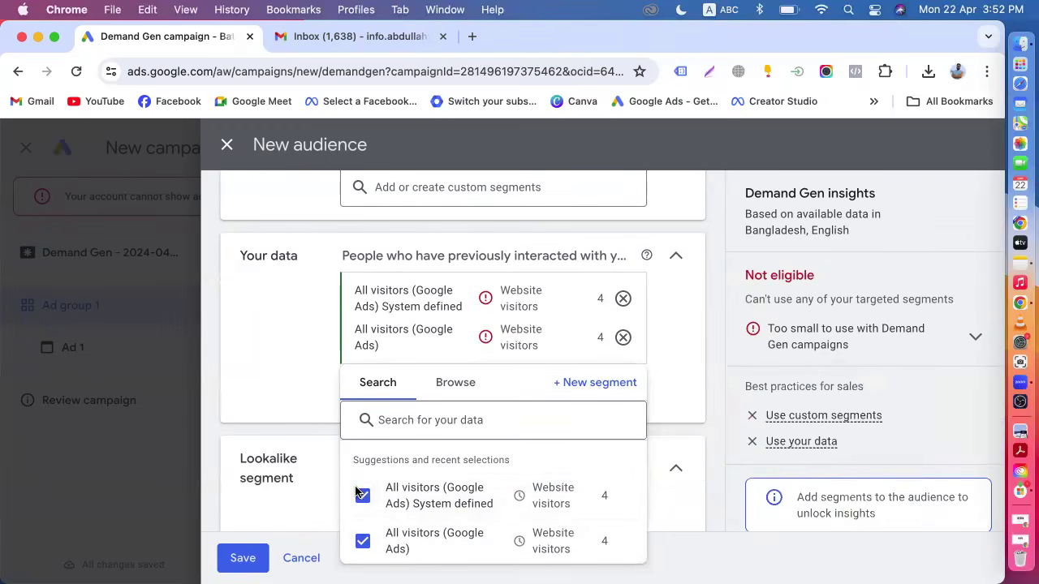
click(220, 422)
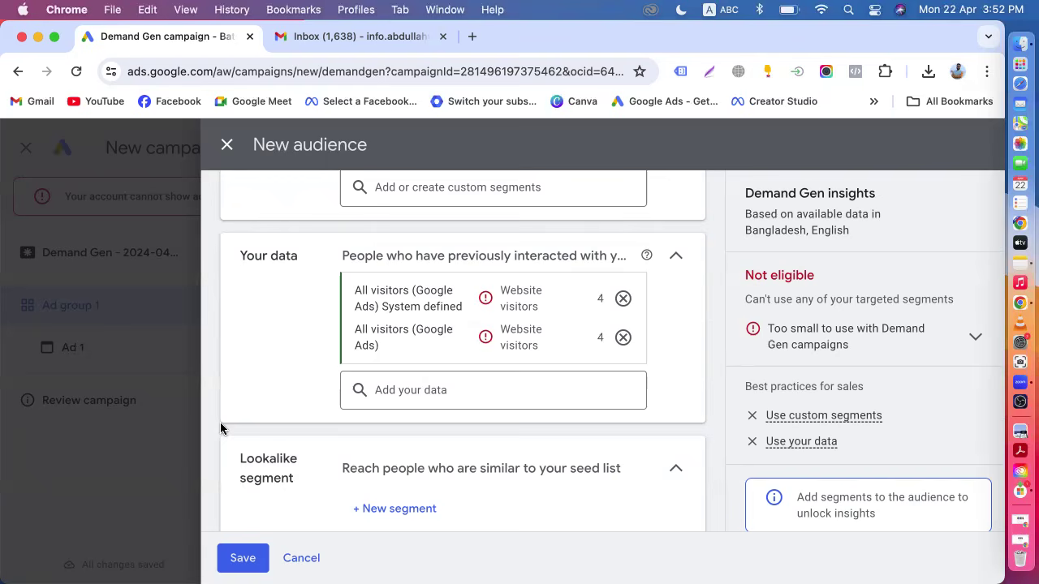
Browse and search the existing custom segments for mobile, then clear the search.
scroll(220, 422, down, 4)
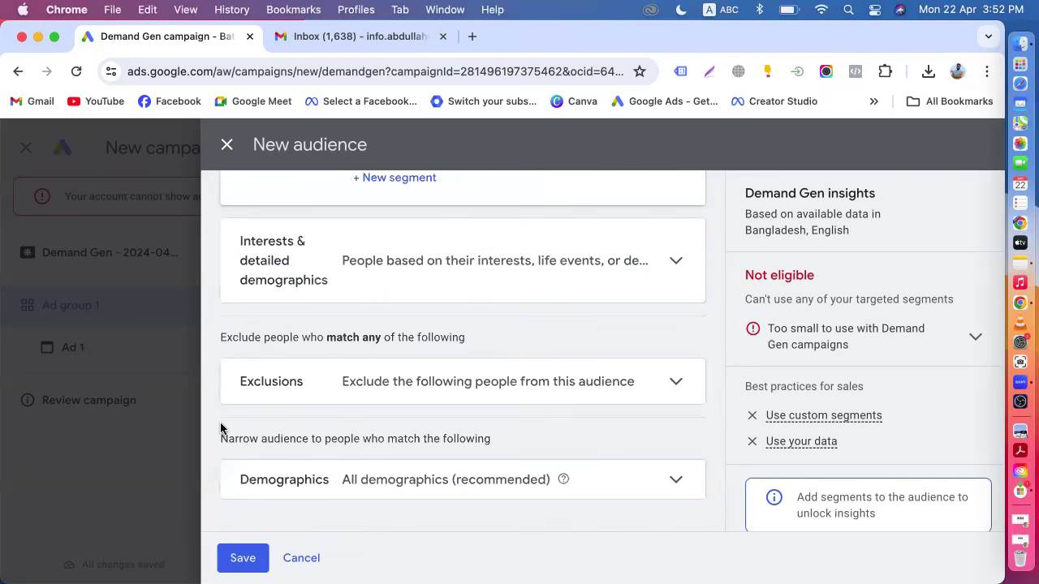
scroll(220, 423, up, 5)
scroll(220, 423, down, 1)
scroll(220, 429, down, 2)
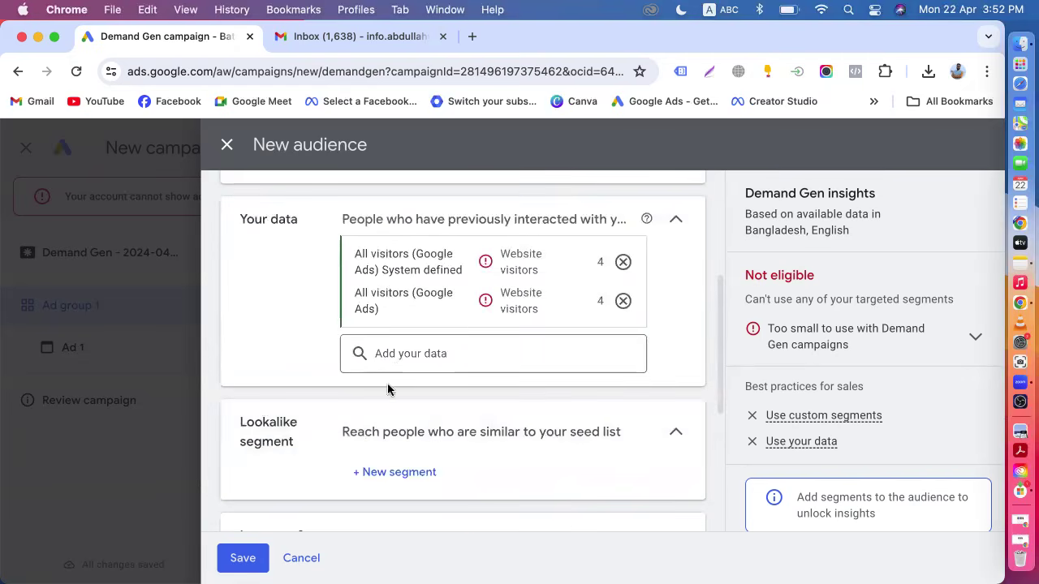
scroll(434, 372, up, 3)
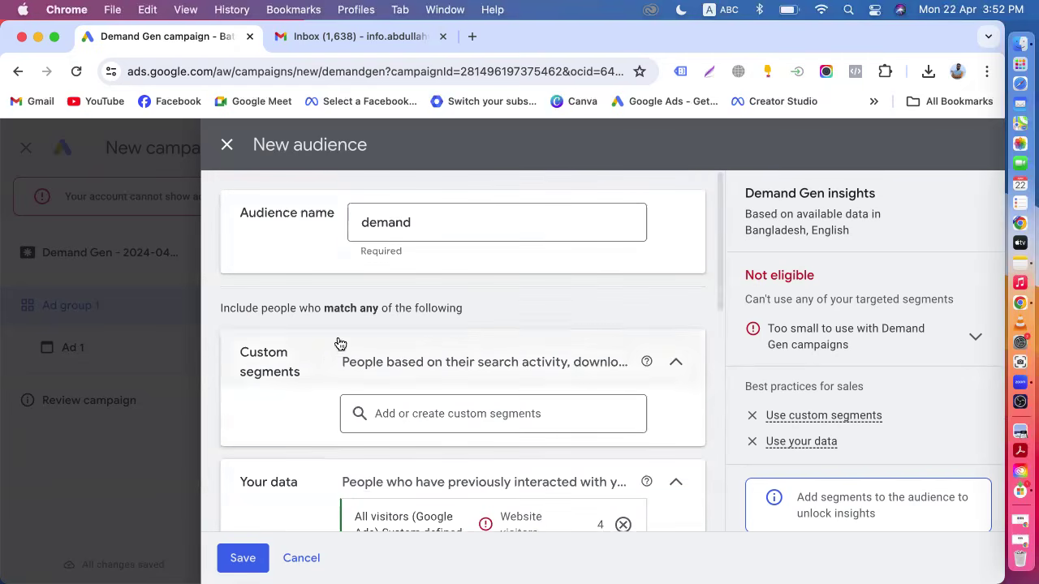
click(412, 413)
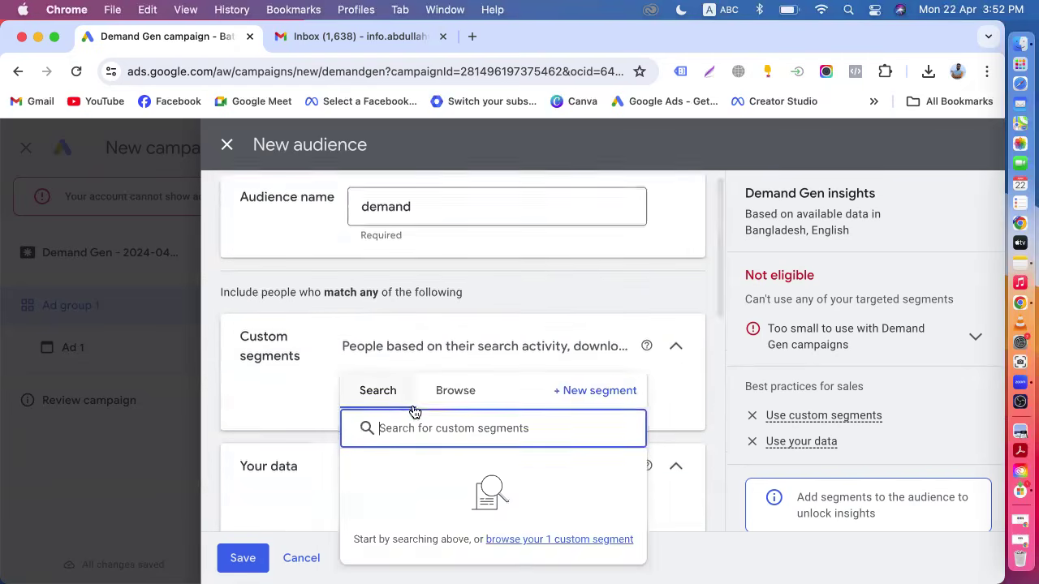
click(457, 392)
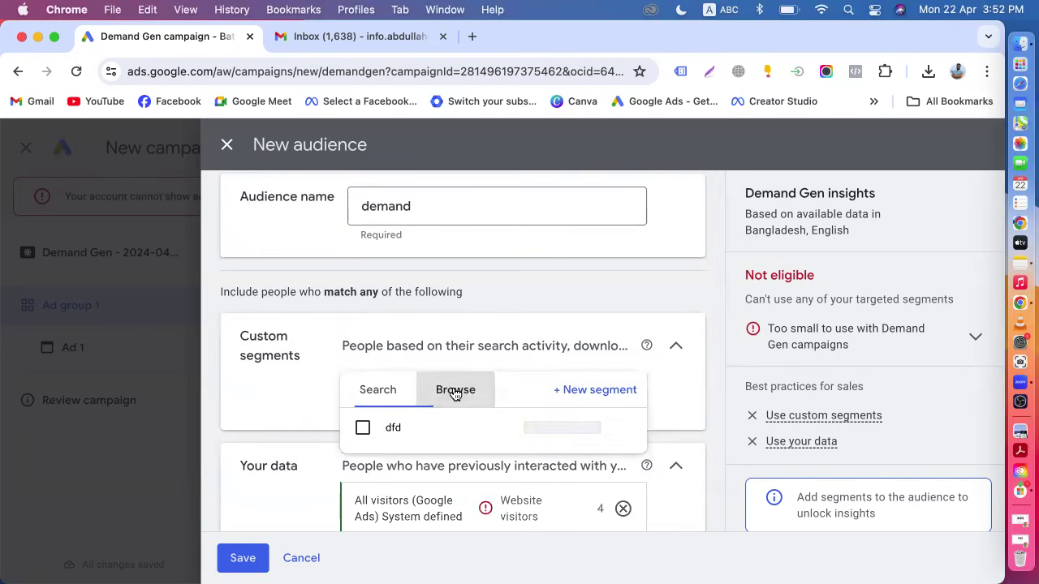
click(378, 394)
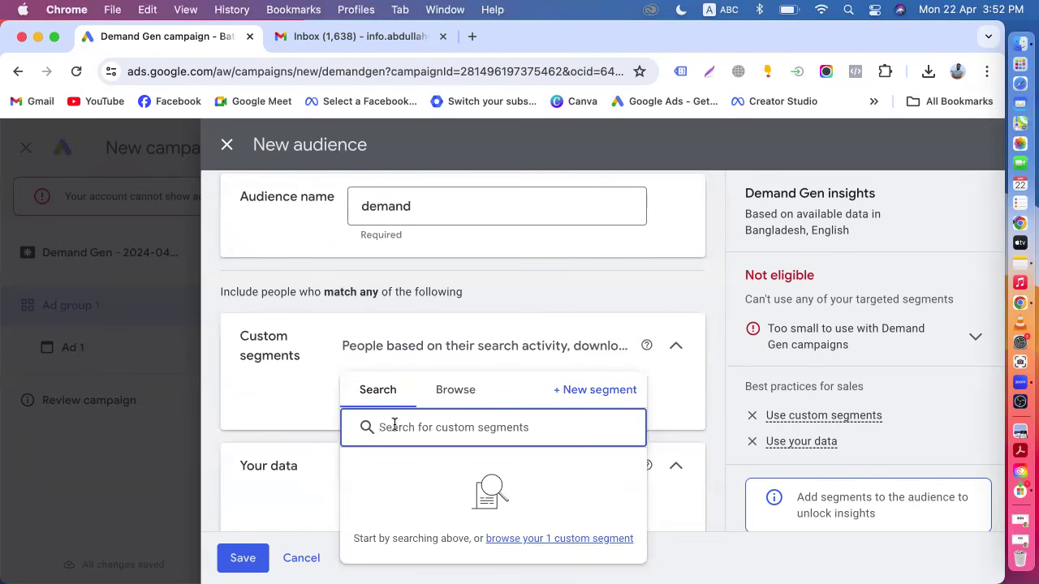
text(mo)
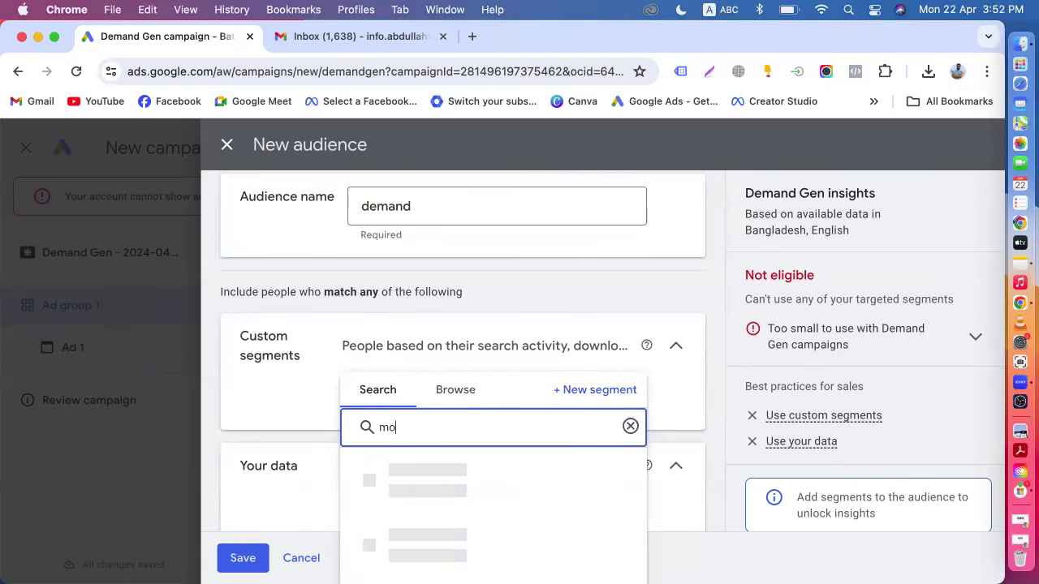
text(bile)
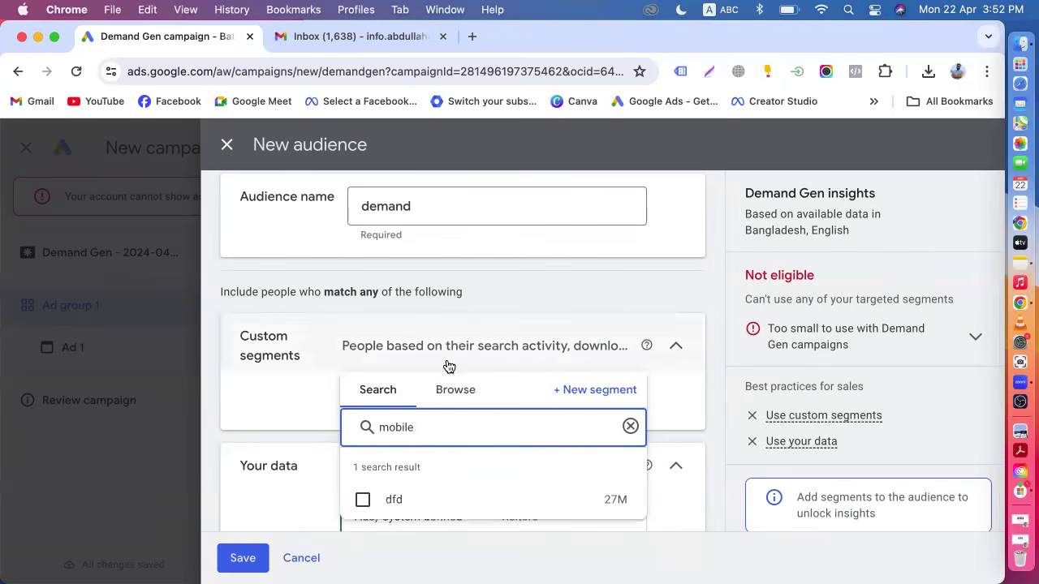
drag(430, 431, 361, 437)
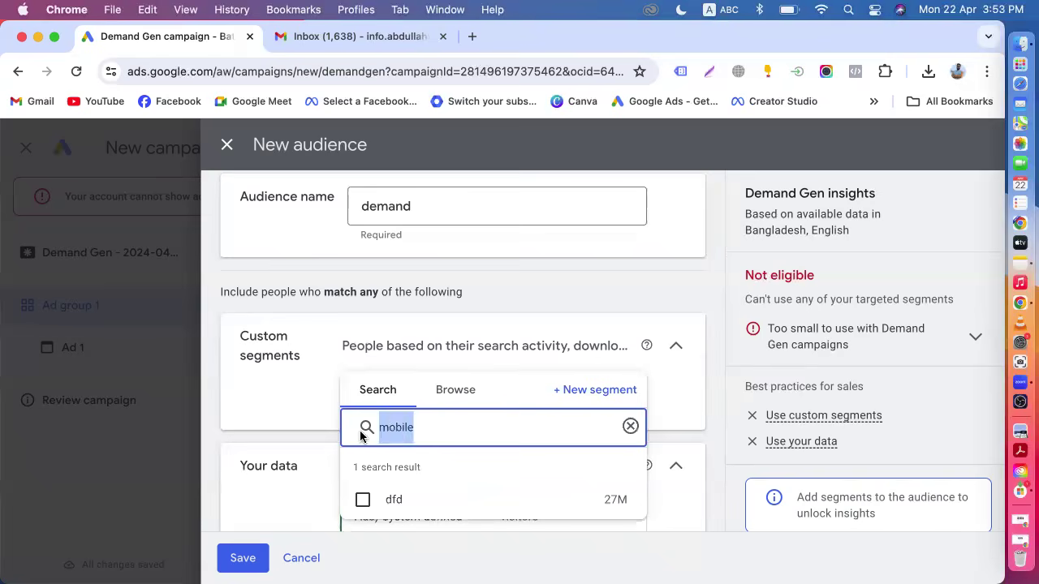
key(BackSpace)
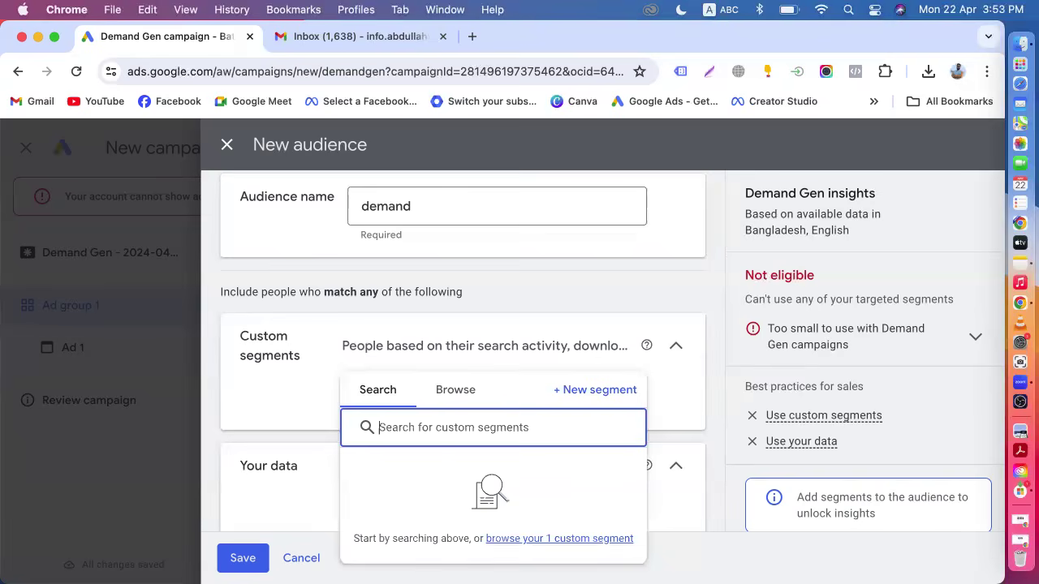
Start a new custom segment and set it to people who searched for any of these terms on Google.
click(586, 393)
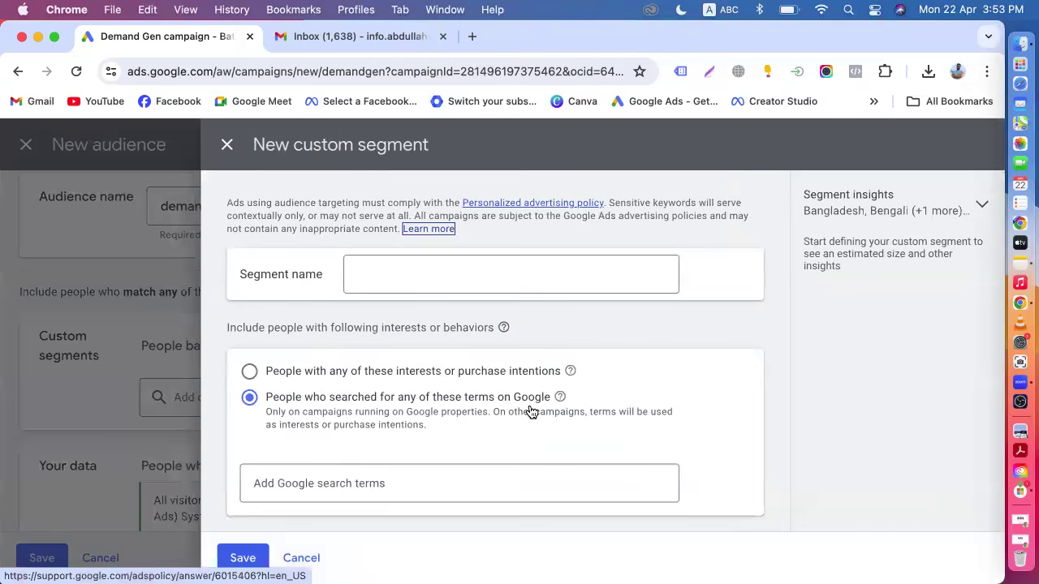
click(253, 373)
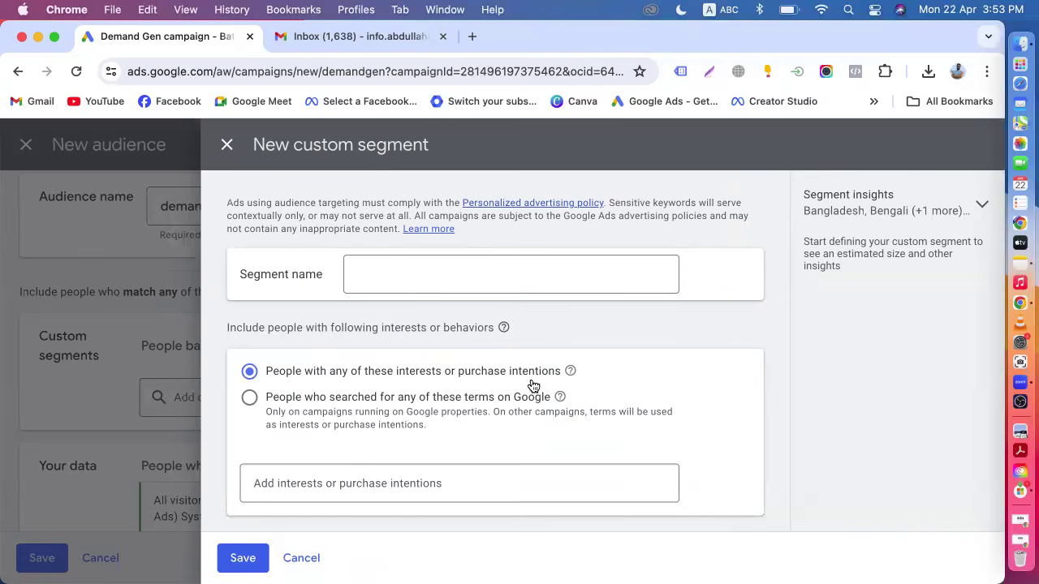
click(249, 400)
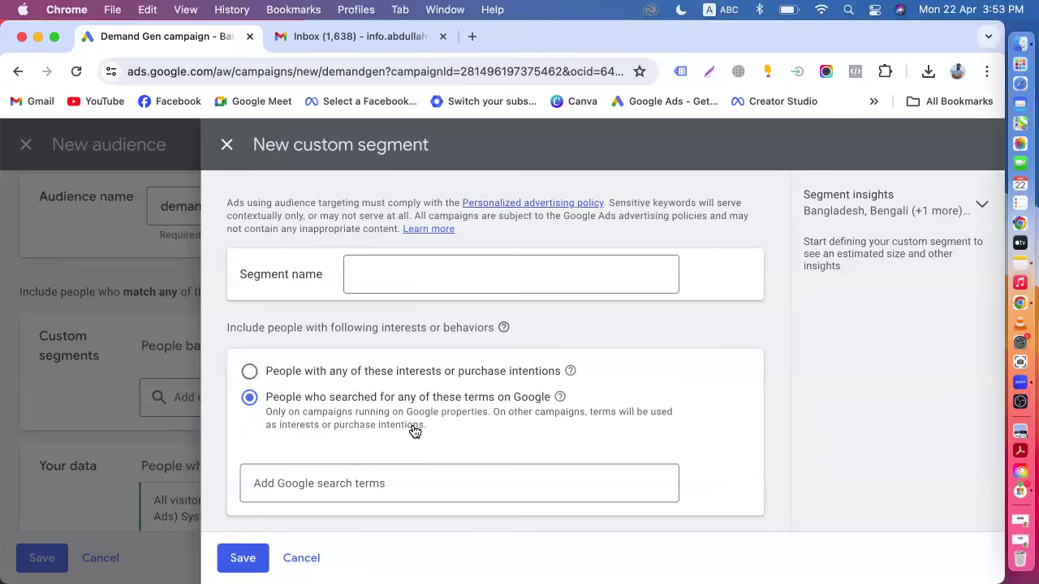
Enter moblie phone price as a search term and add the suggestions from mobile phone price in bangladesh to infinix mobile phone price.
click(342, 486)
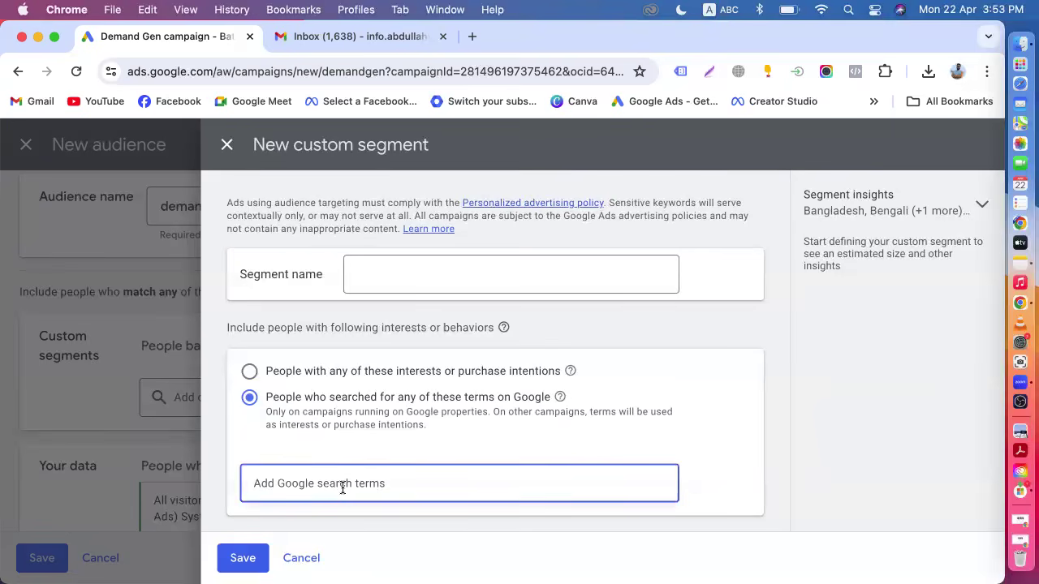
text(moblie)
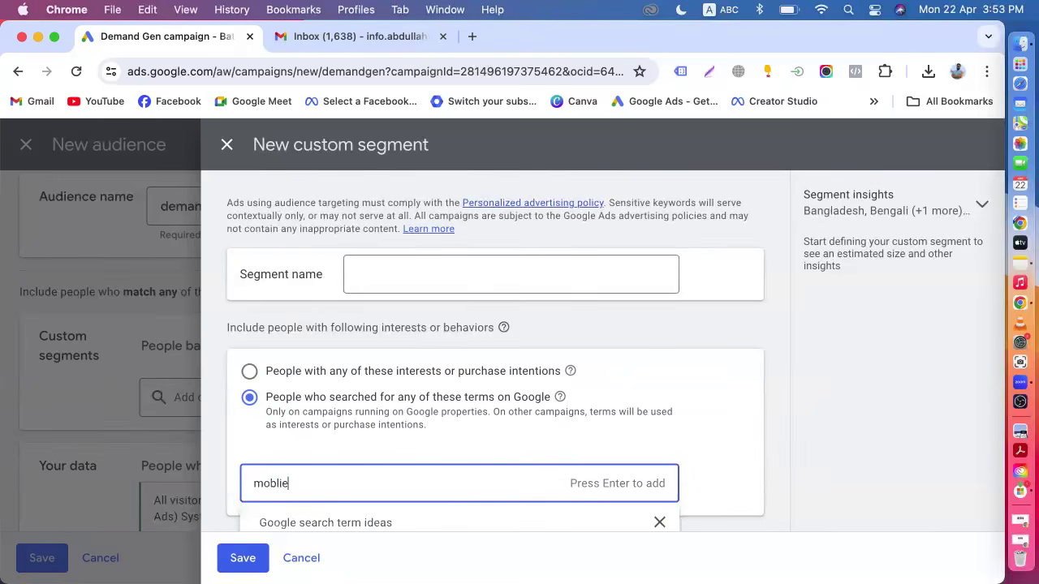
text( phone price)
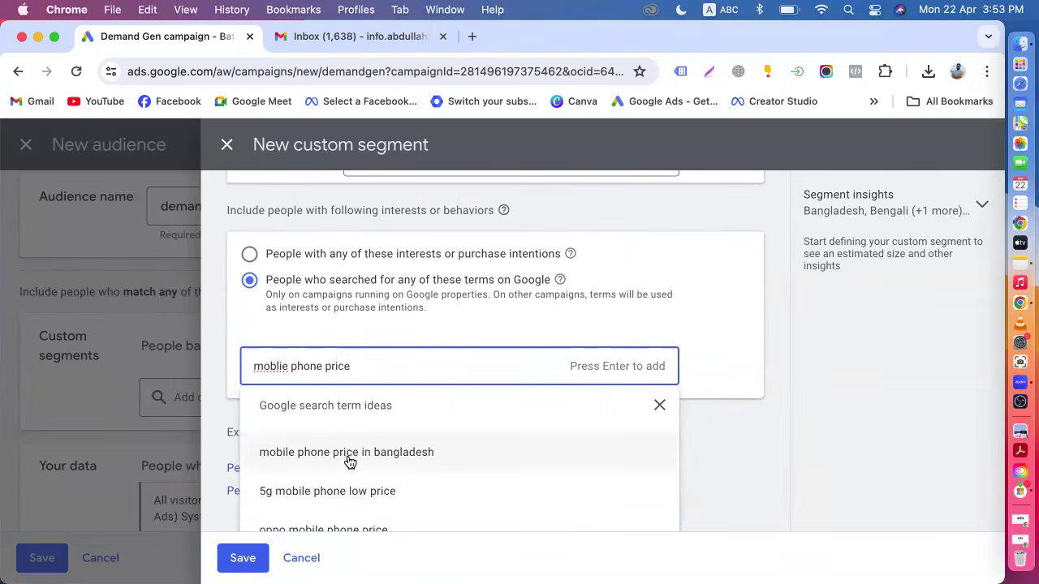
click(349, 461)
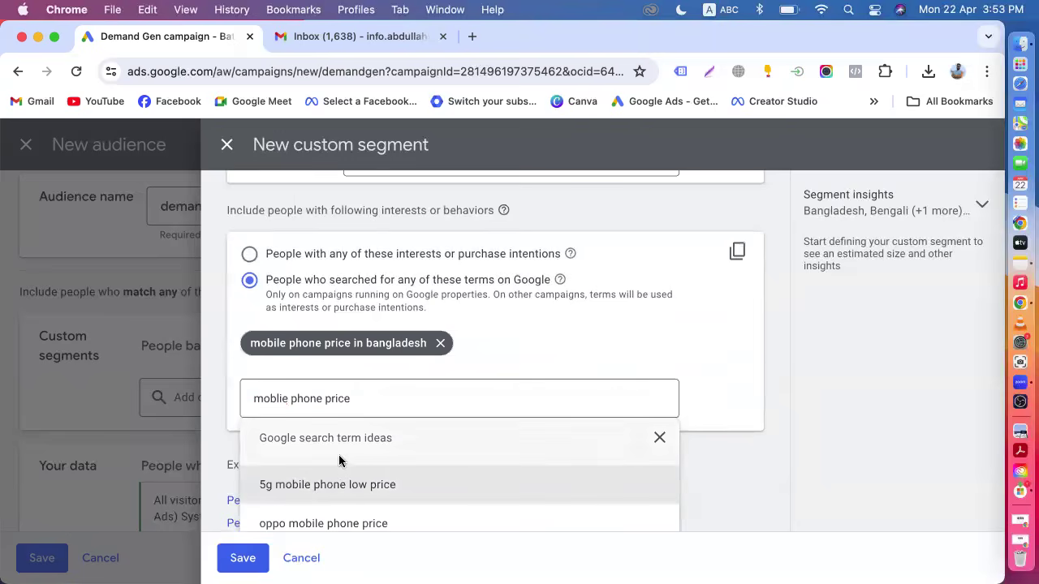
click(338, 491)
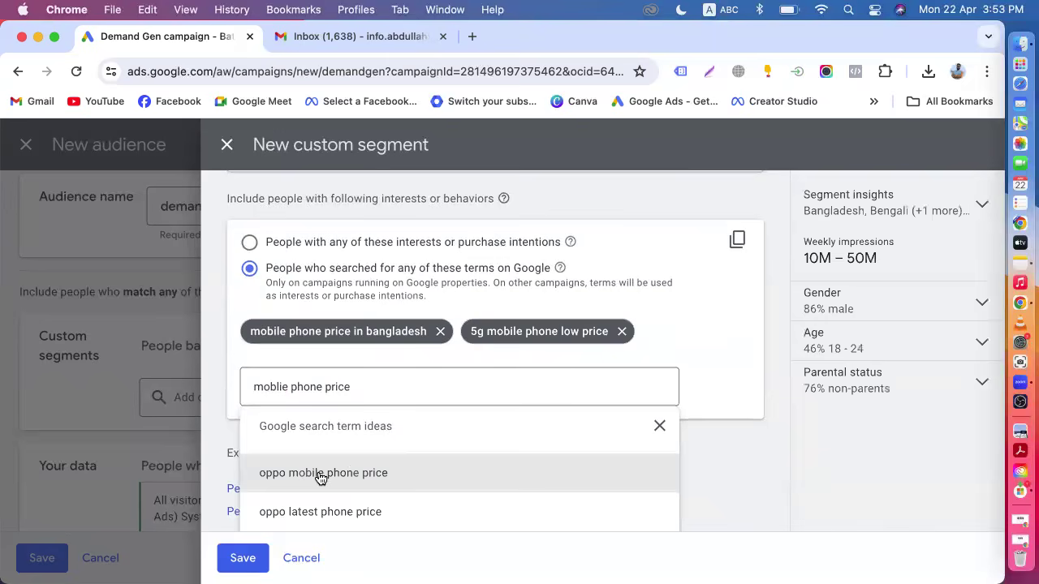
scroll(319, 479, down, 3)
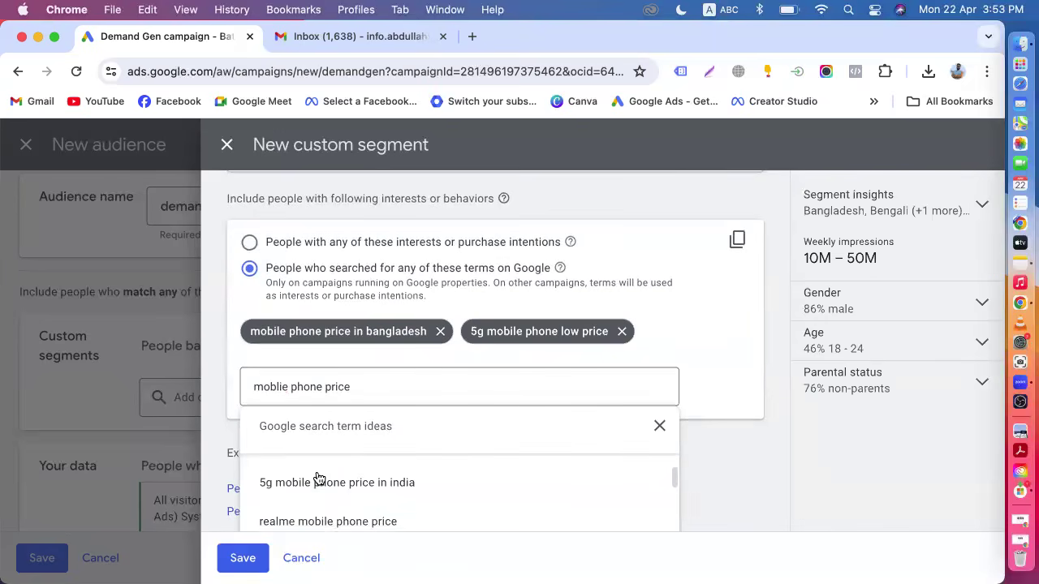
click(313, 520)
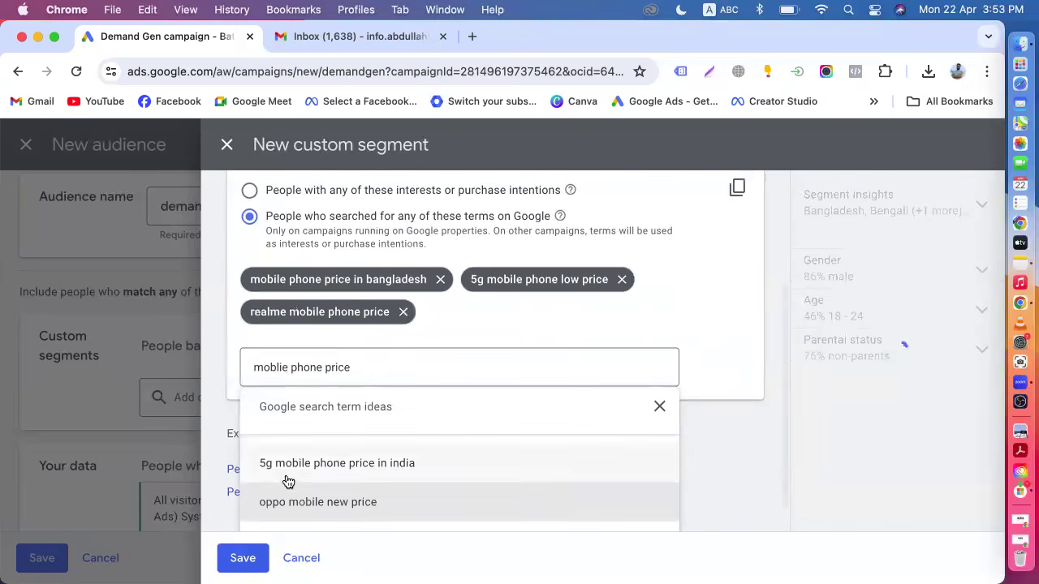
click(292, 511)
scroll(280, 512, down, 2)
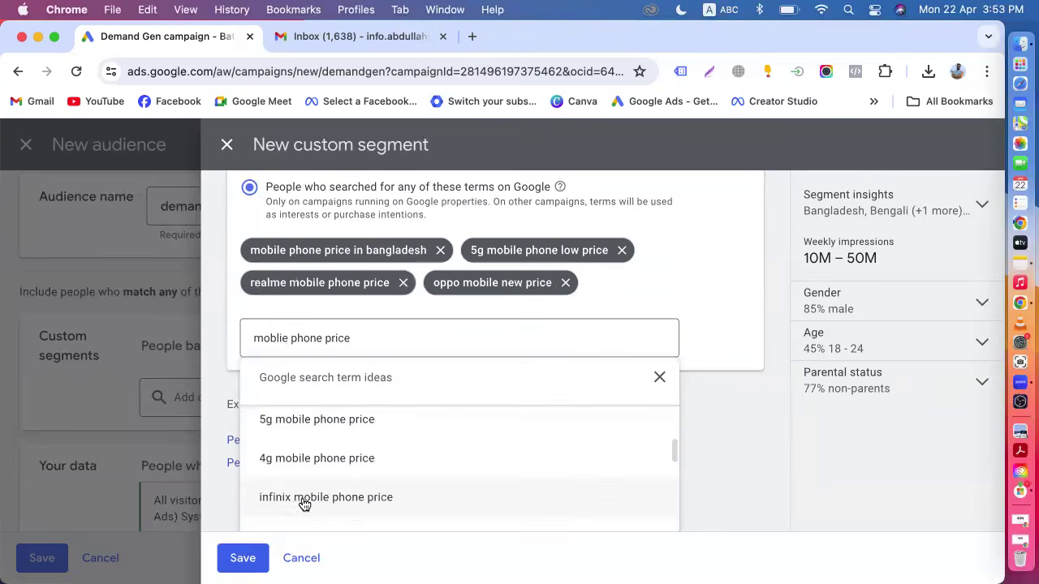
click(301, 501)
Add the suggested terms 5g mobile phone price, 4g mobile phone price, new mobile phones with price, oneplus mobile phone price and smart phone price.
scroll(302, 503, down, 2)
scroll(301, 501, up, 3)
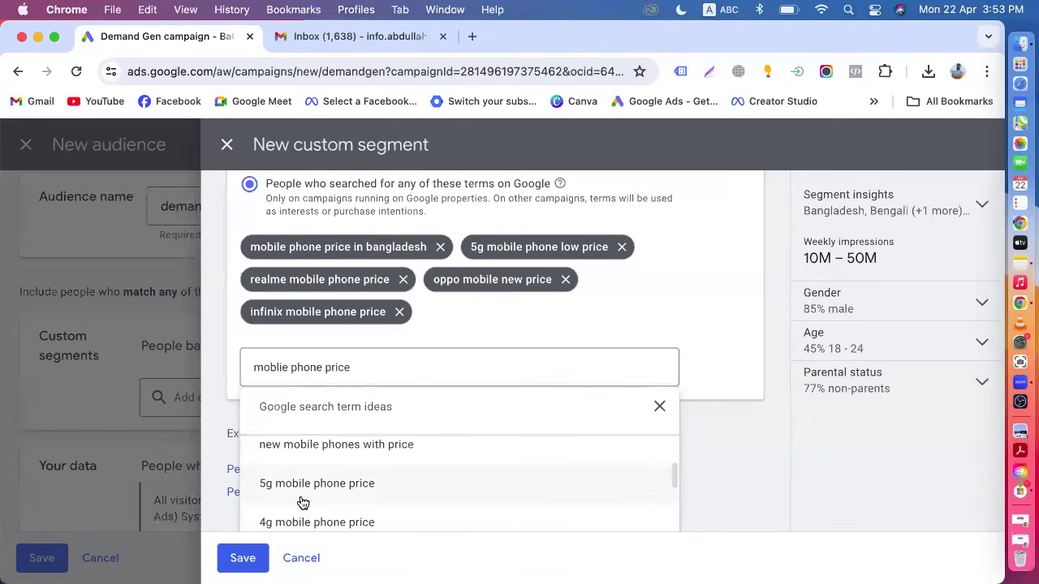
click(299, 498)
scroll(300, 496, down, 2)
scroll(304, 508, up, 2)
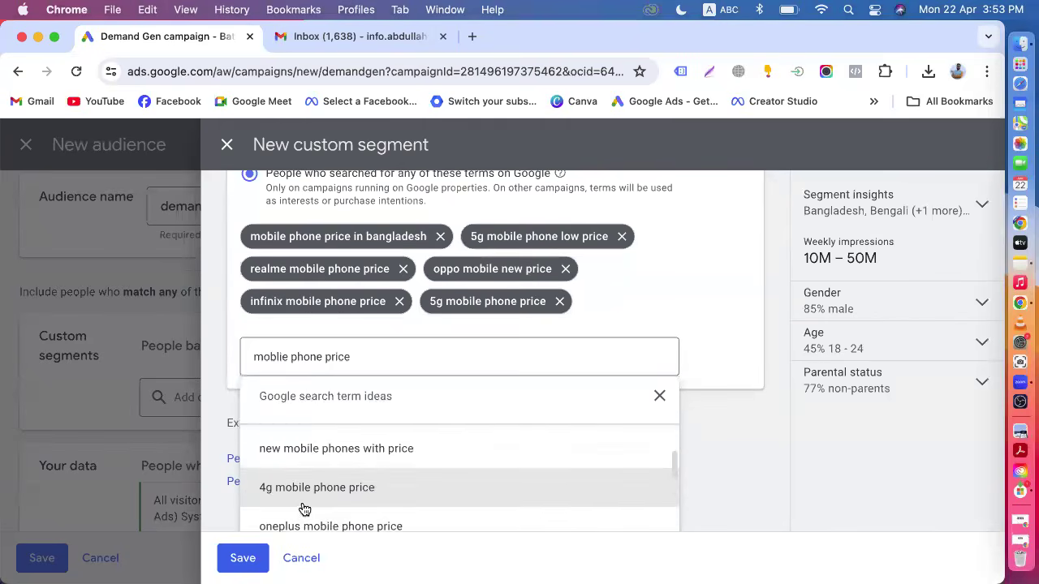
click(314, 505)
scroll(310, 497, down, 1)
scroll(310, 491, up, 2)
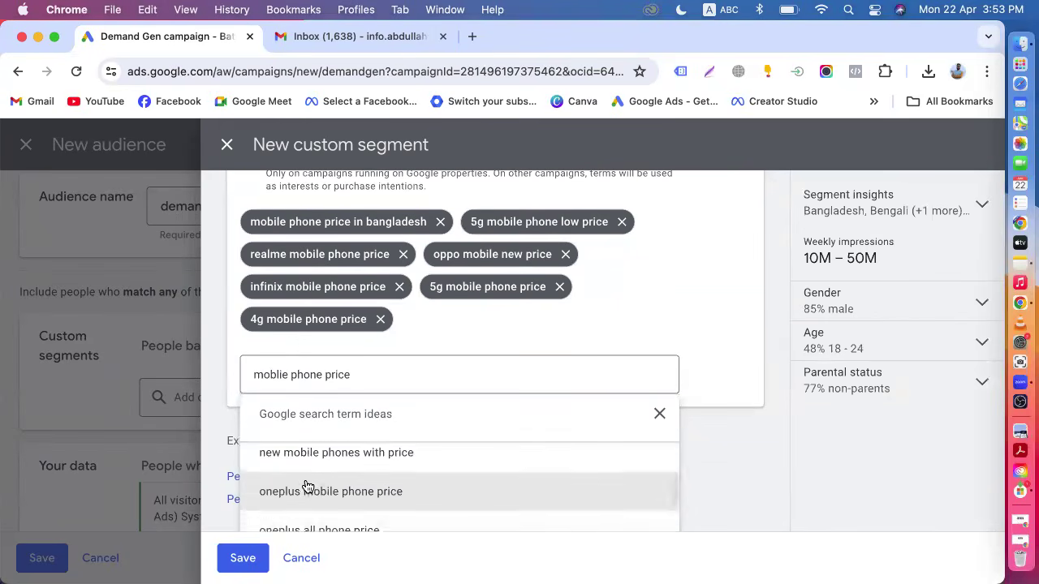
click(319, 475)
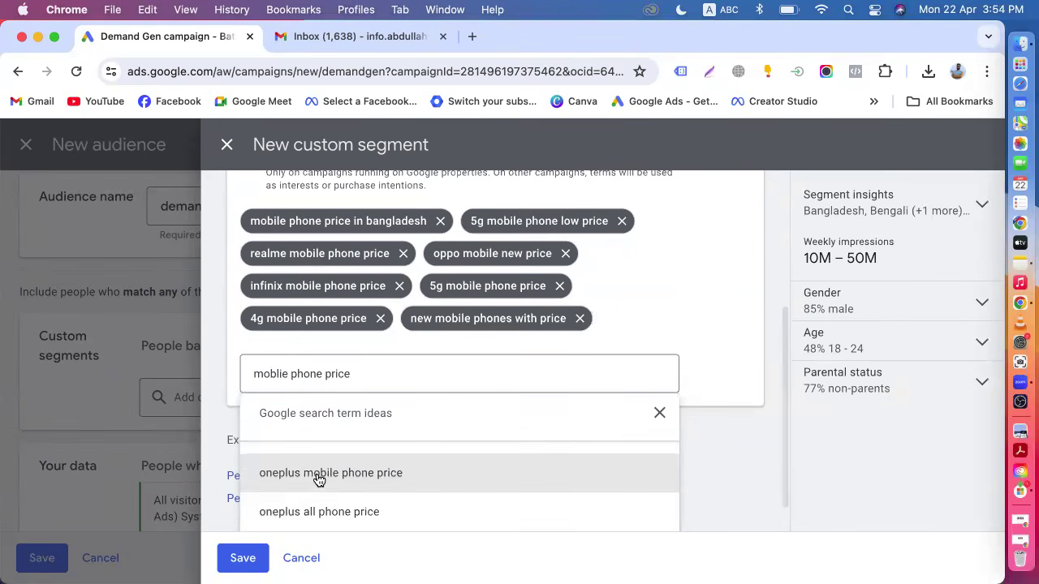
click(310, 477)
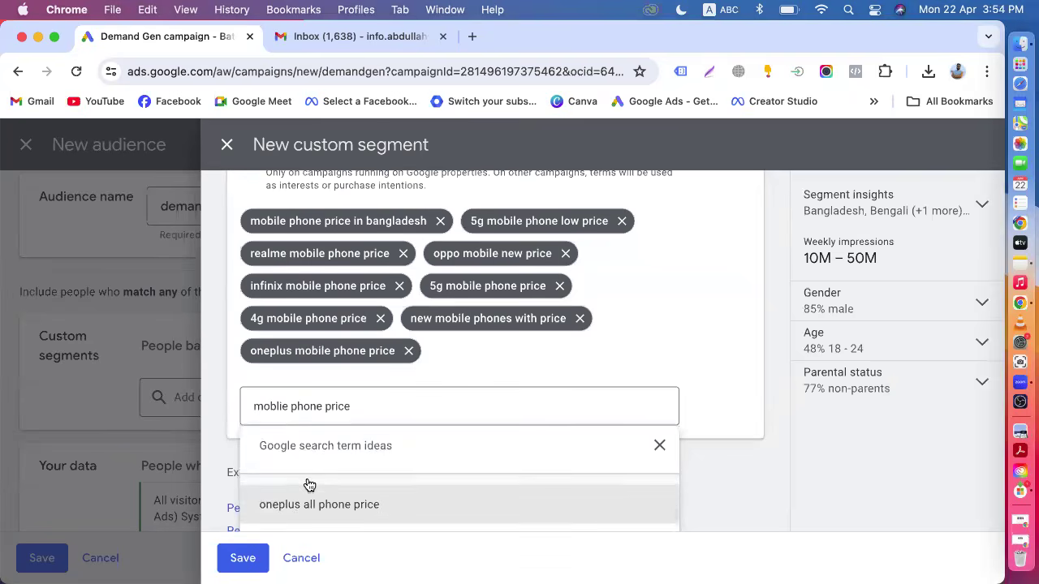
scroll(307, 487, down, 1)
click(300, 487)
scroll(292, 497, down, 1)
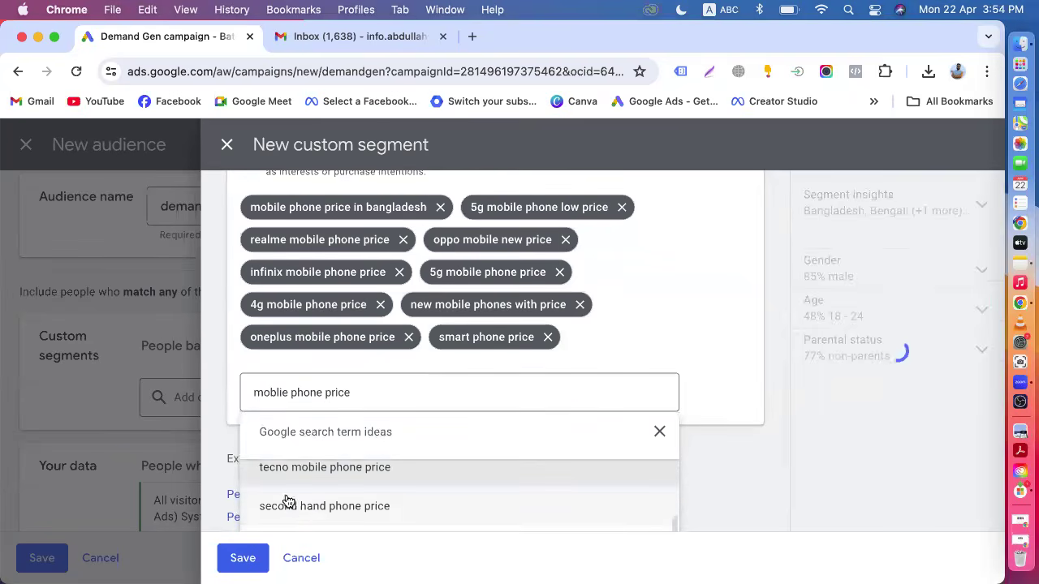
click(302, 510)
scroll(305, 515, down, 1)
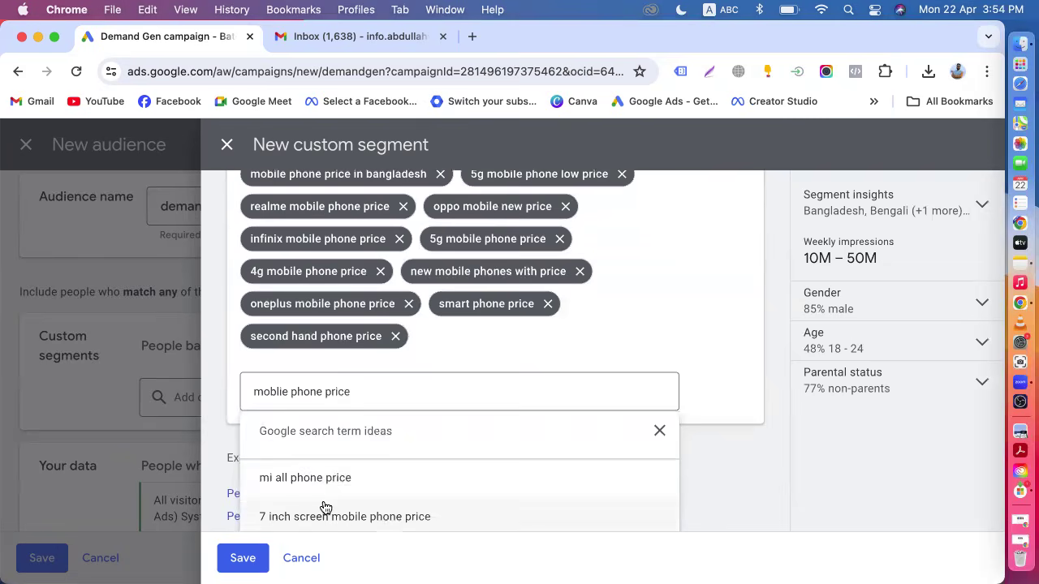
scroll(326, 505, up, 1)
click(396, 336)
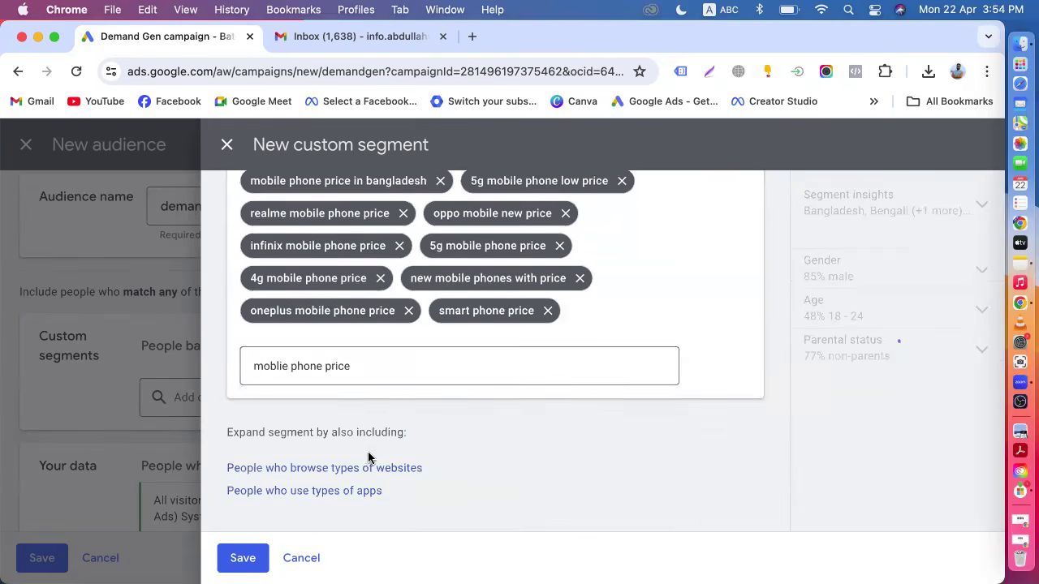
Add mi mobile phone price, mi all phone price, all phone price and tecno mobile phone price to the segment's terms.
click(378, 359)
scroll(364, 482, down, 1)
scroll(294, 485, up, 1)
click(328, 467)
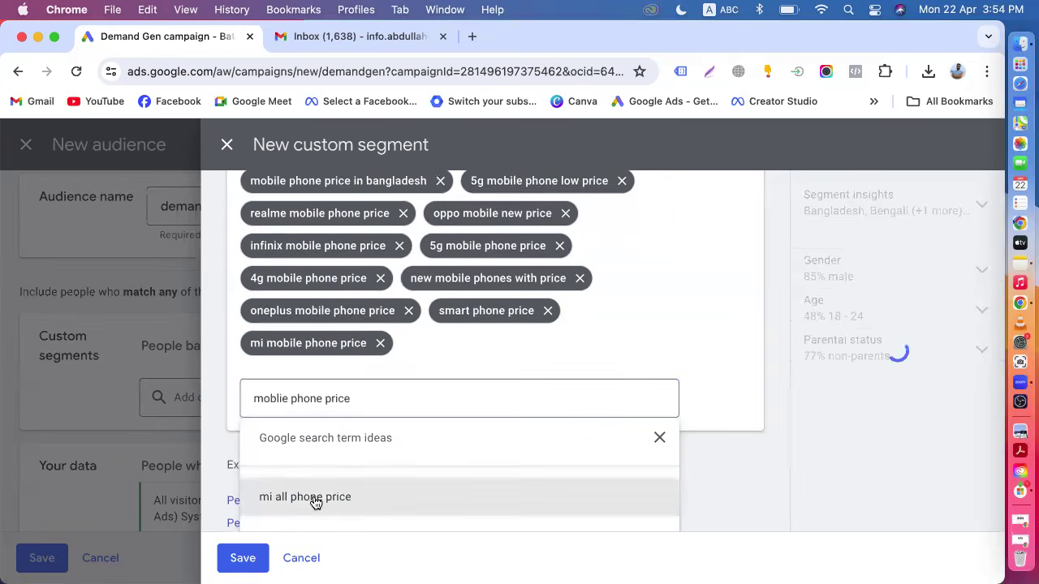
click(314, 497)
click(319, 500)
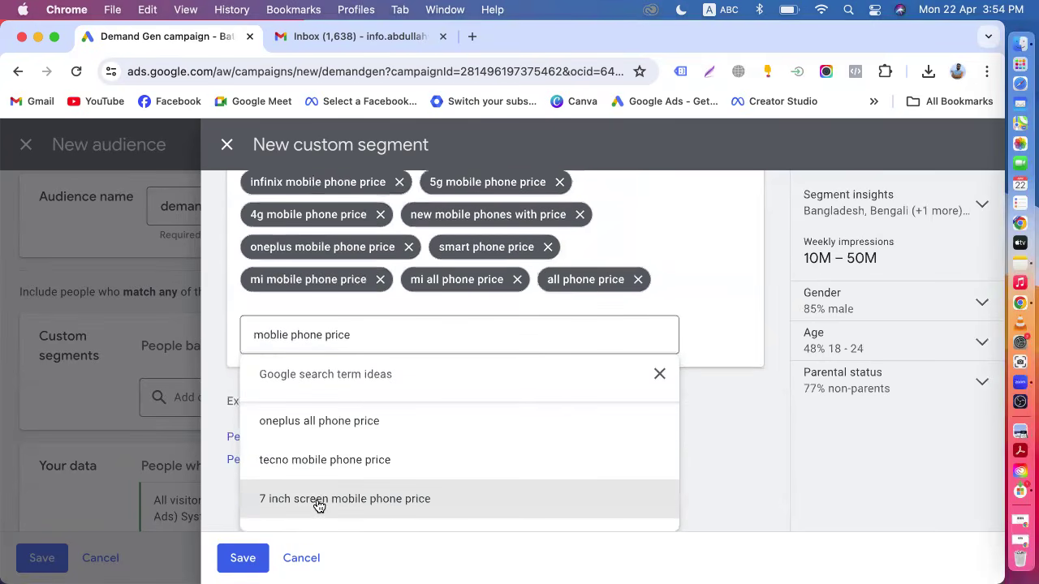
click(320, 473)
click(231, 383)
Switch the segment to people with any of these interests or purchase intentions and review the interest suggestions.
scroll(273, 330, up, 3)
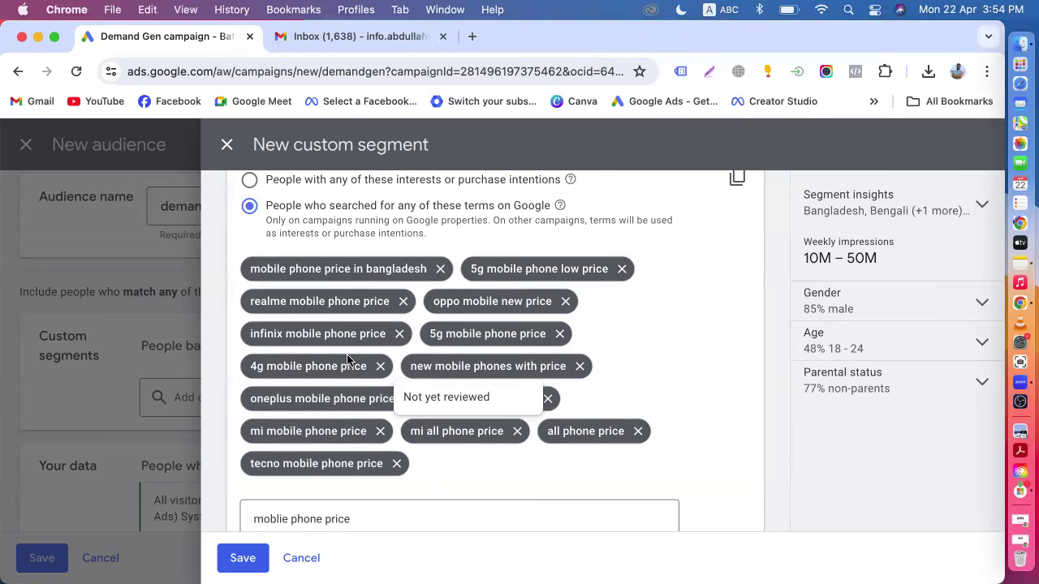
scroll(347, 360, up, 2)
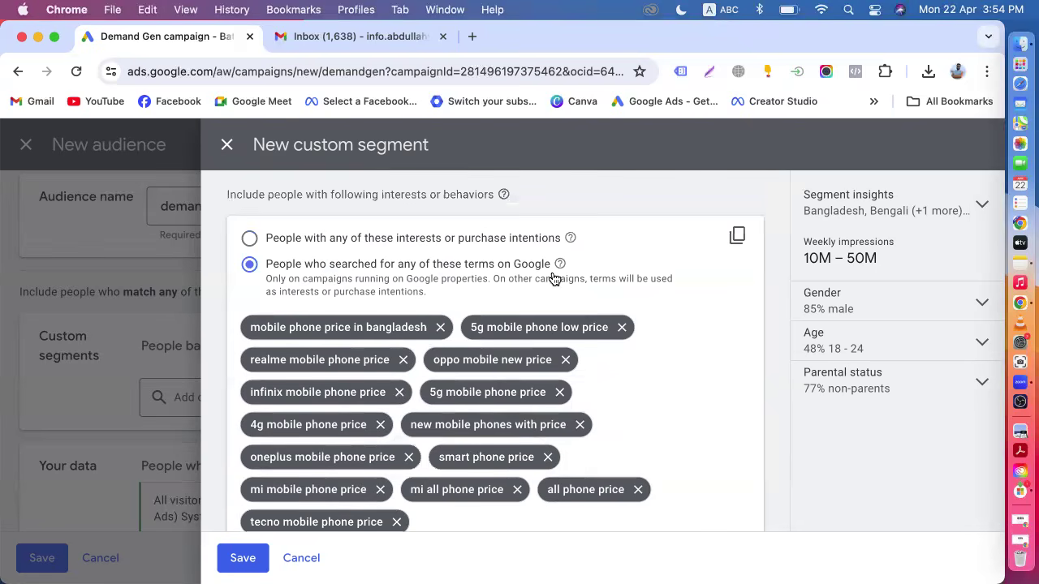
scroll(487, 284, up, 1)
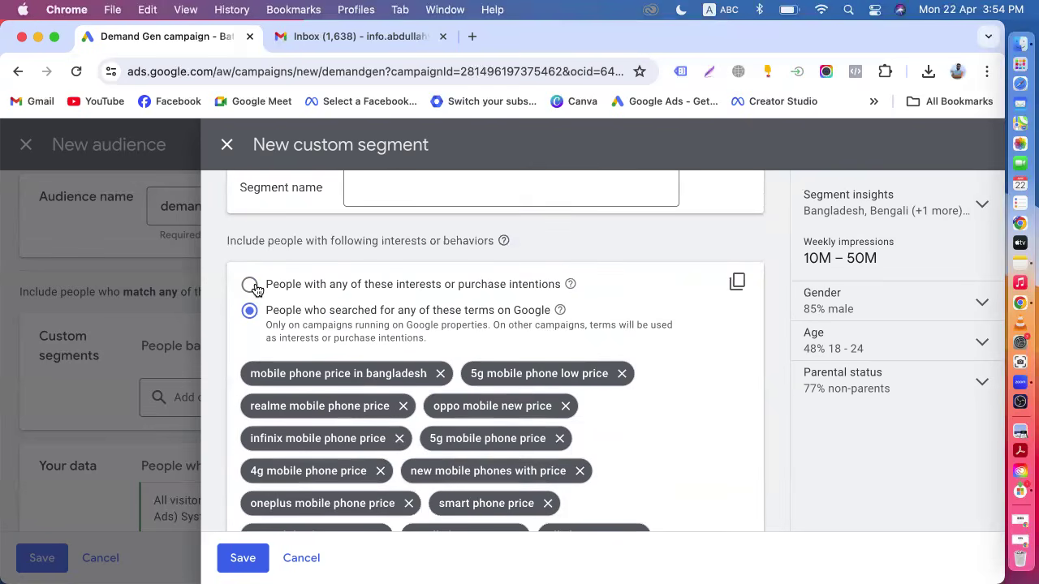
click(250, 286)
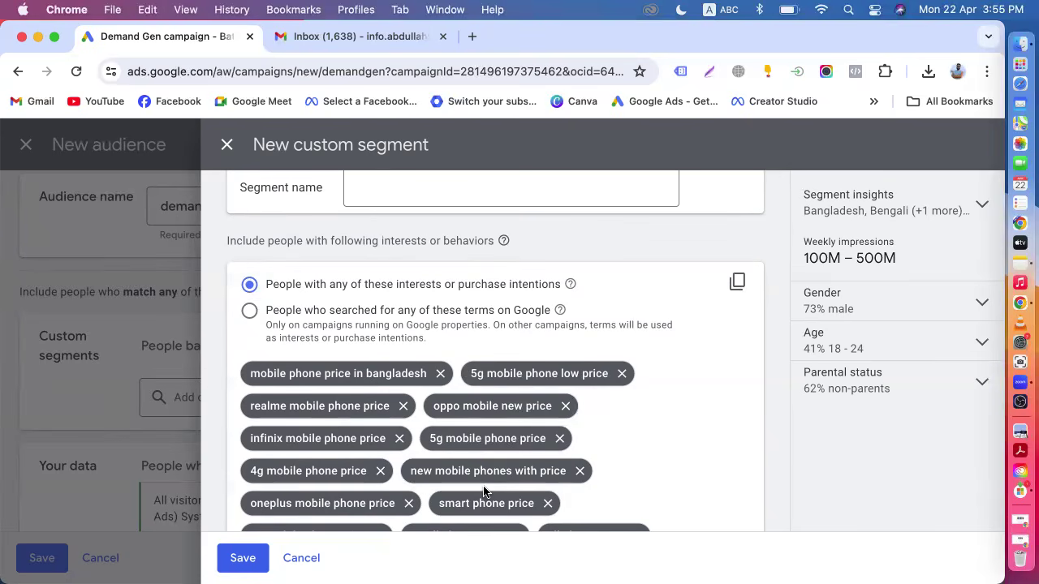
click(249, 312)
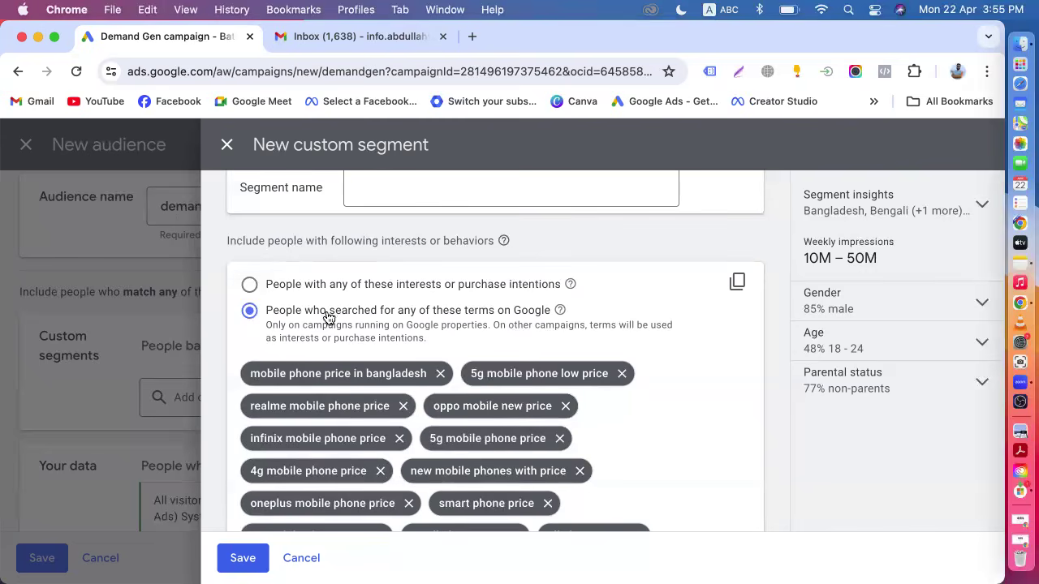
click(249, 285)
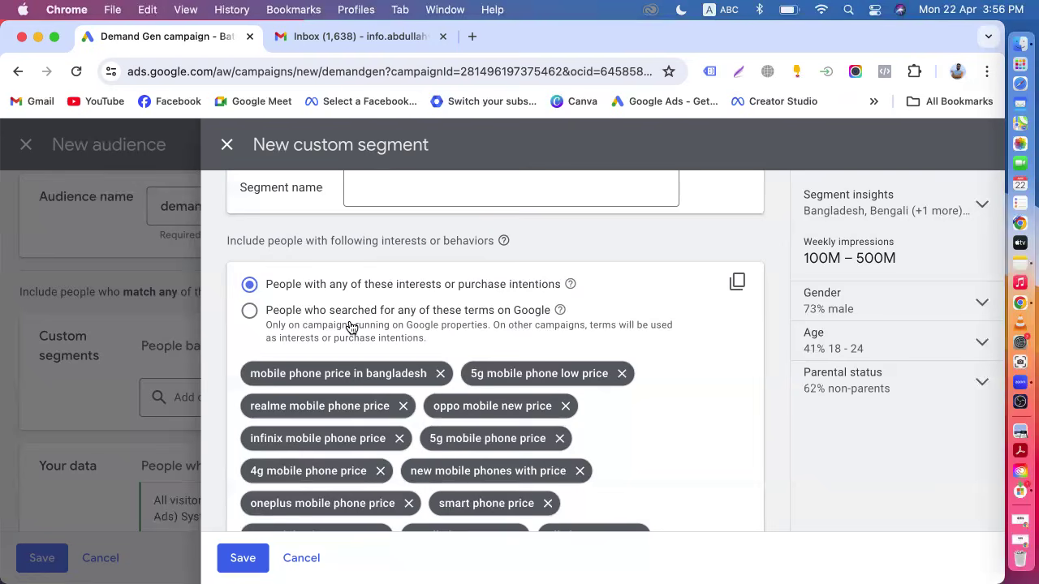
scroll(351, 327, down, 5)
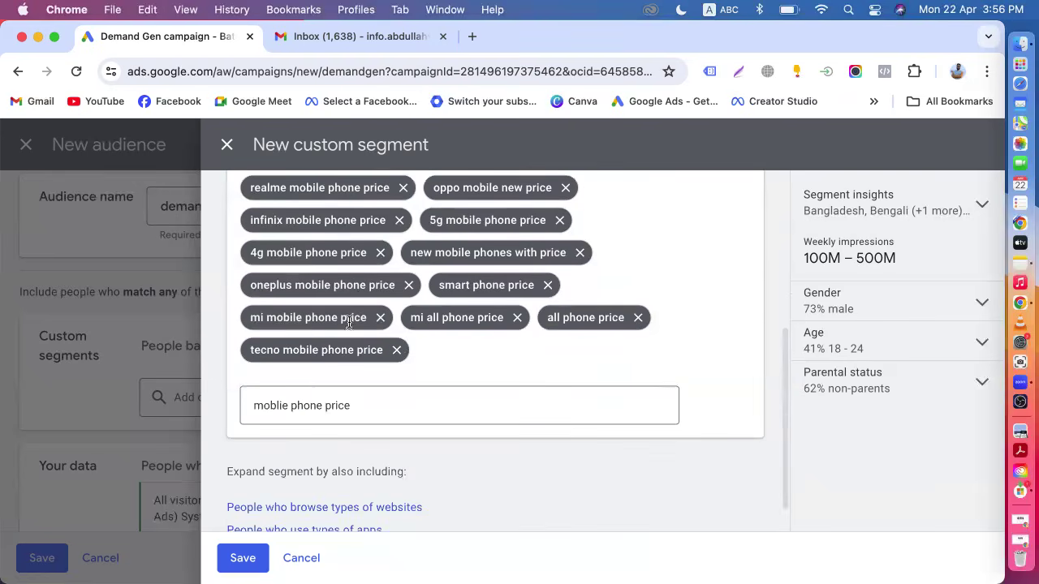
click(376, 405)
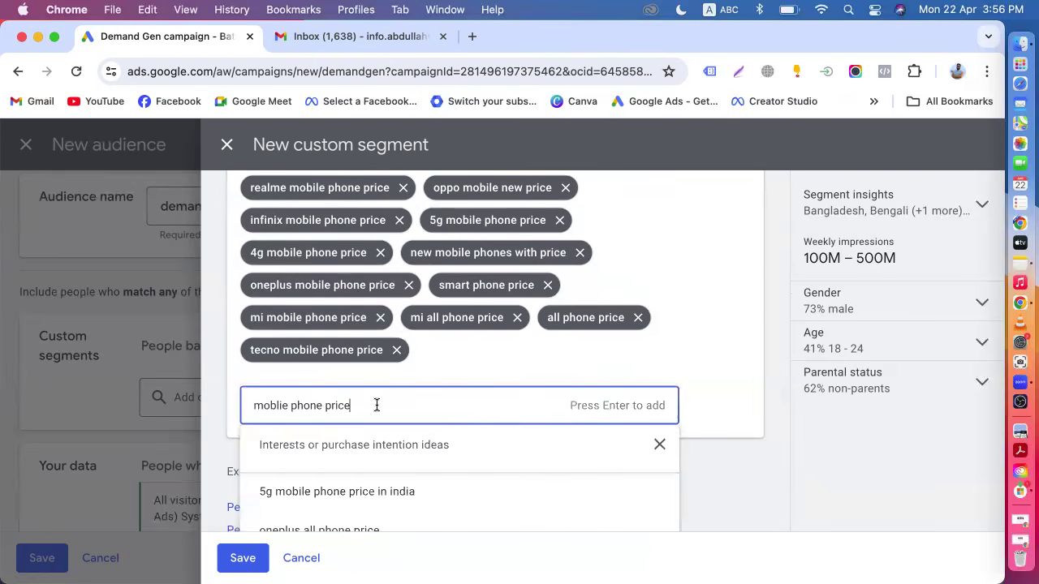
scroll(376, 405, down, 1)
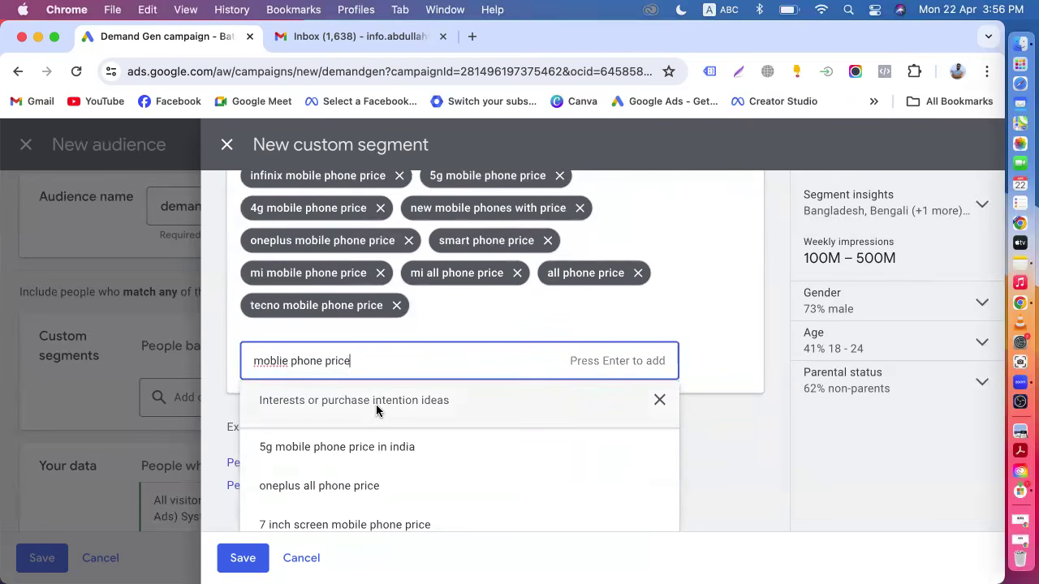
click(224, 402)
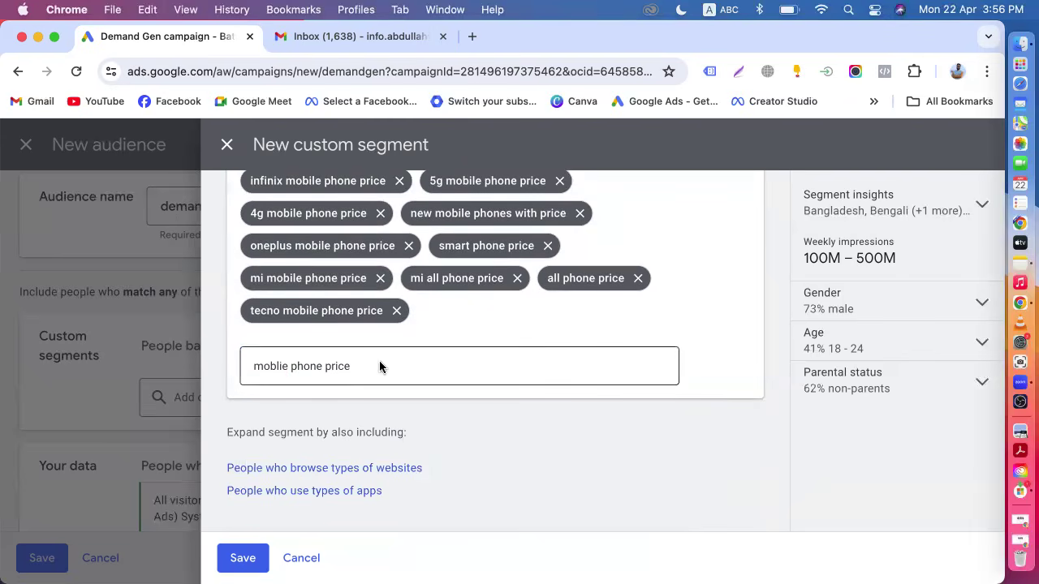
Open the pickaboo.com website in a new browser tab.
click(472, 36)
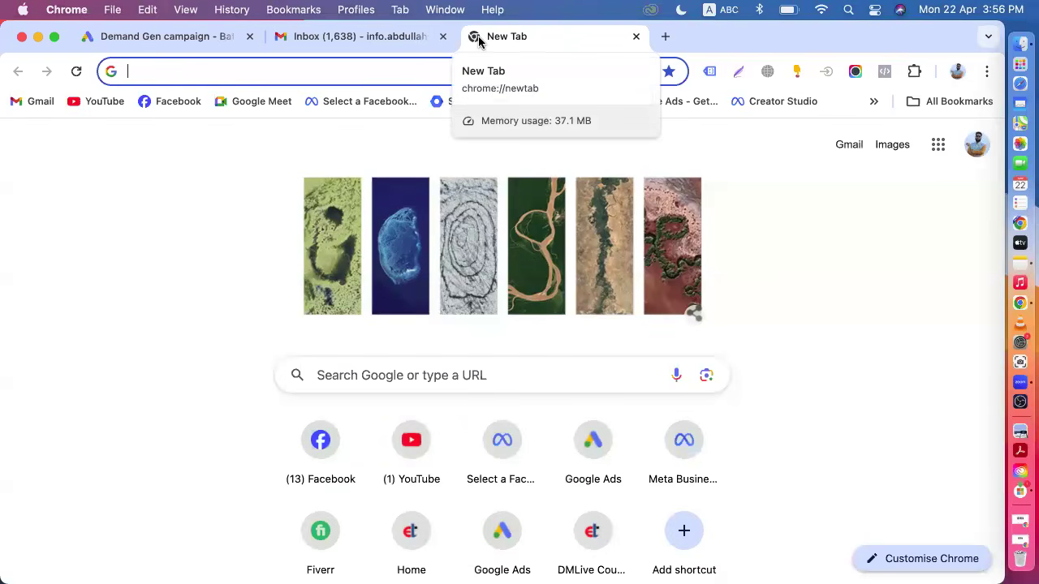
text(pcia)
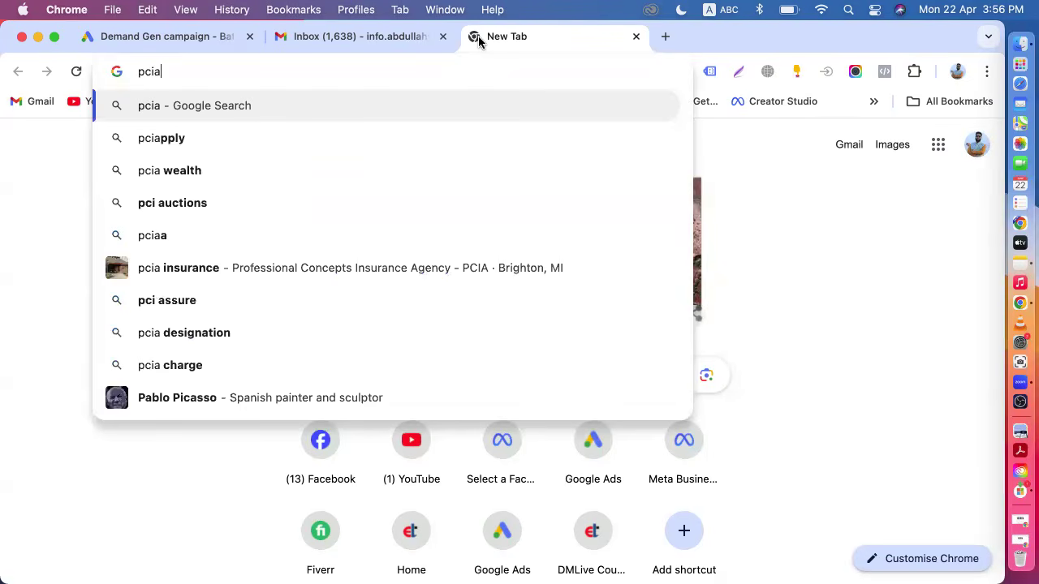
key(BackSpace)
key(BackSpace)
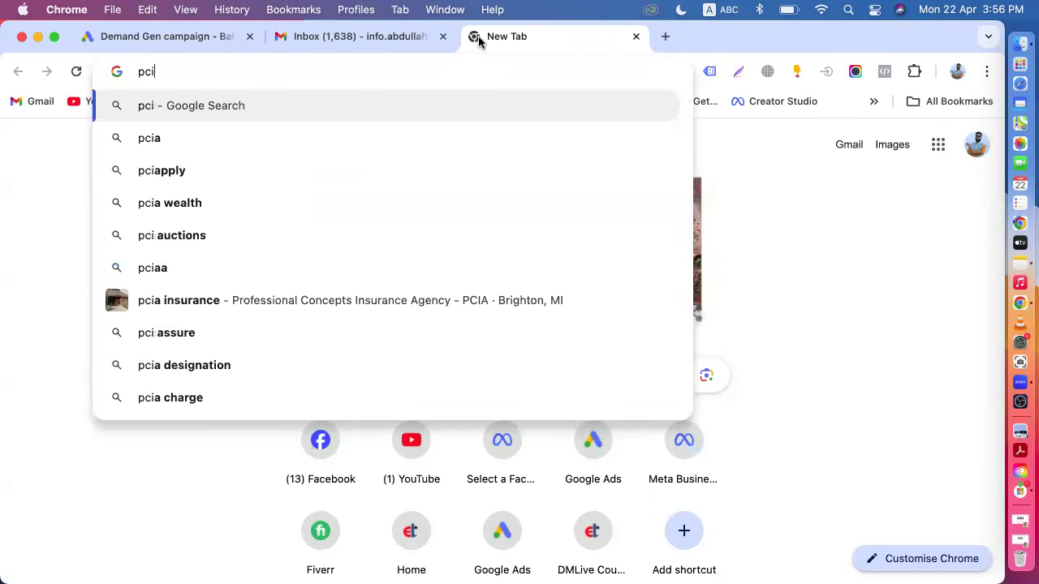
text(kabo)
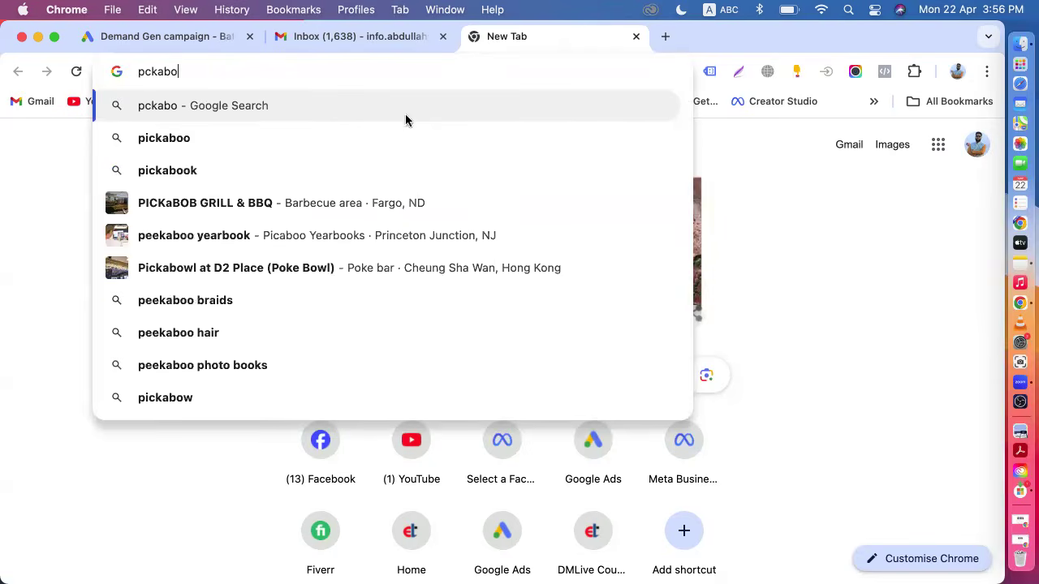
click(225, 139)
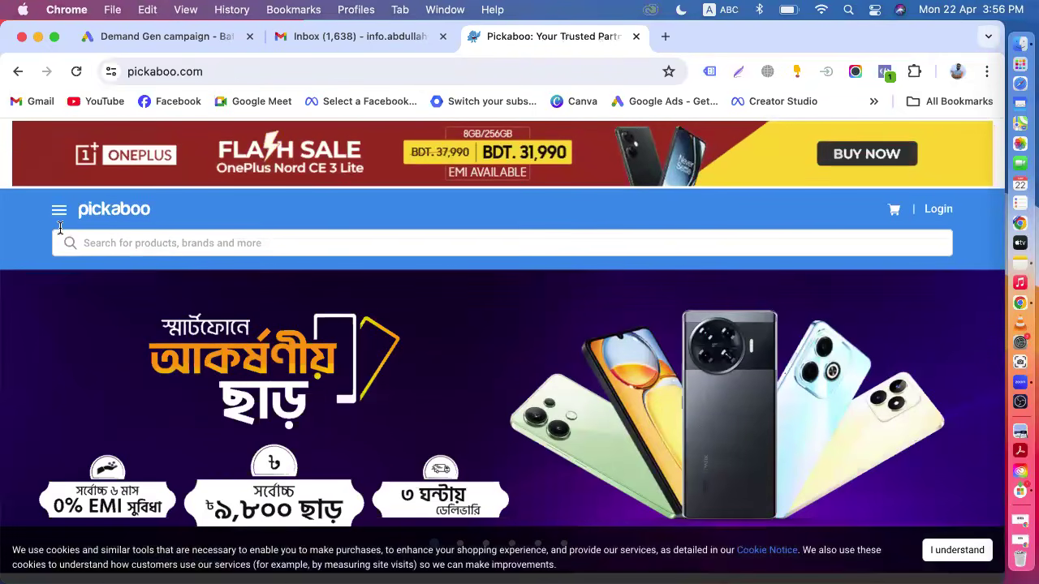
Open the Pickaboo site menu, dismiss the login popup, and go to the Smartphones category.
click(59, 213)
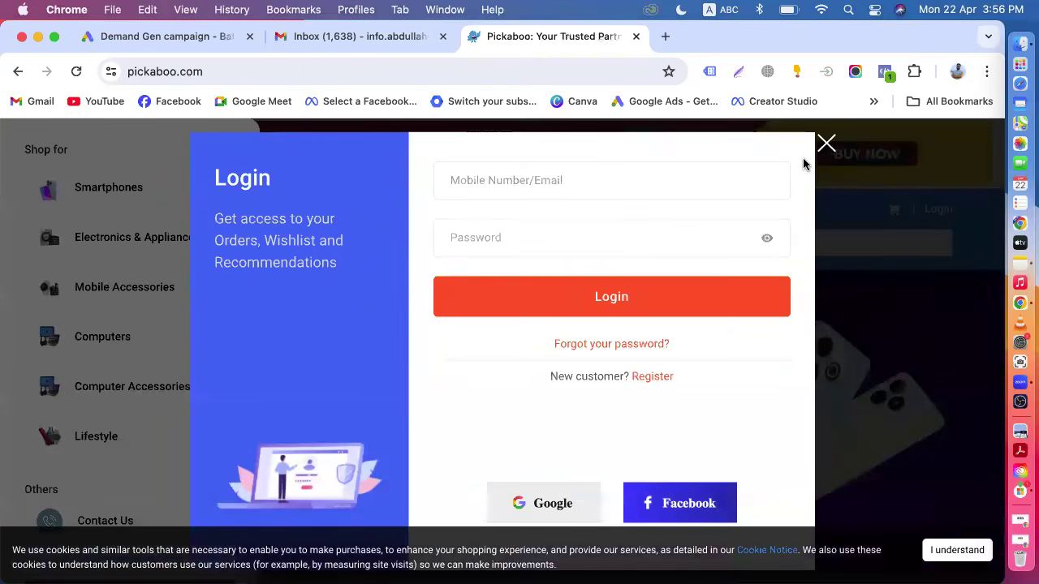
click(828, 143)
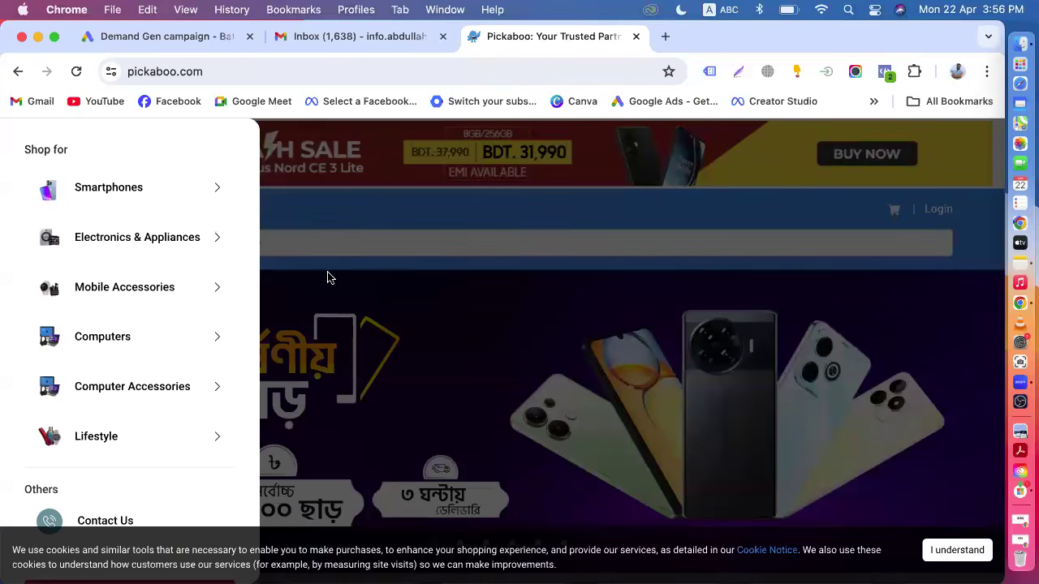
click(220, 289)
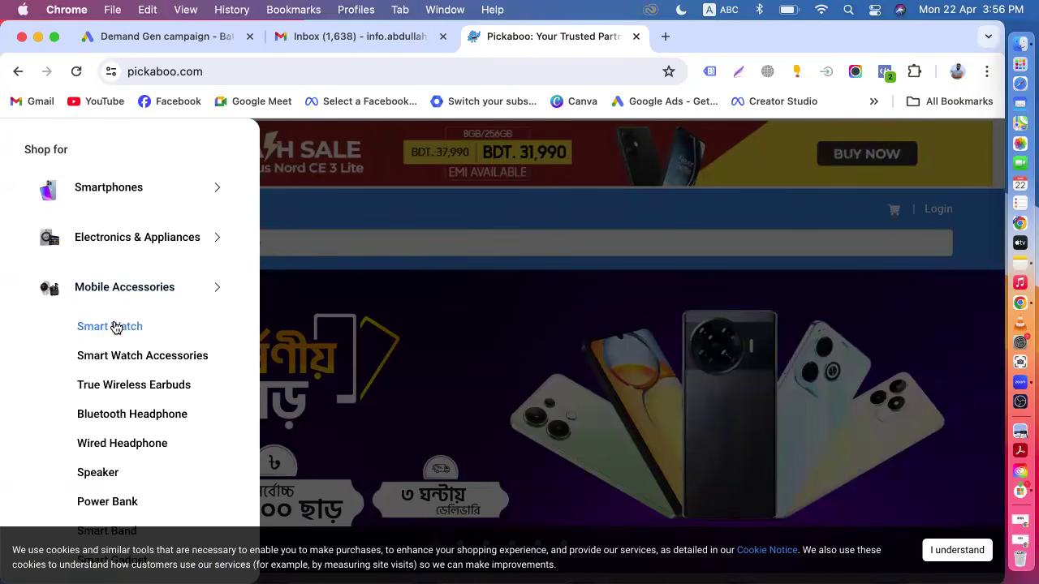
scroll(128, 422, down, 2)
scroll(127, 424, up, 1)
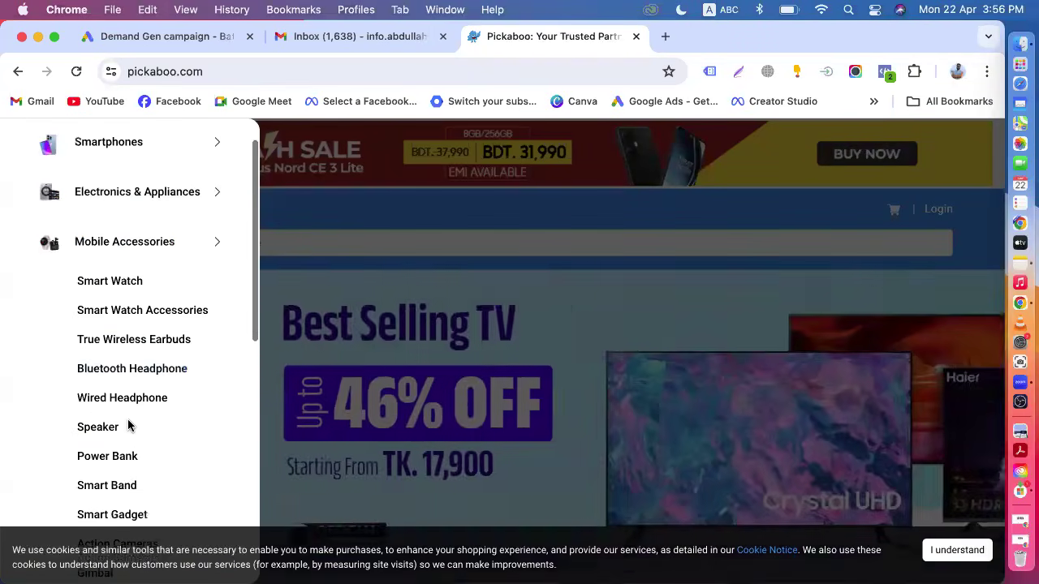
scroll(127, 427, down, 6)
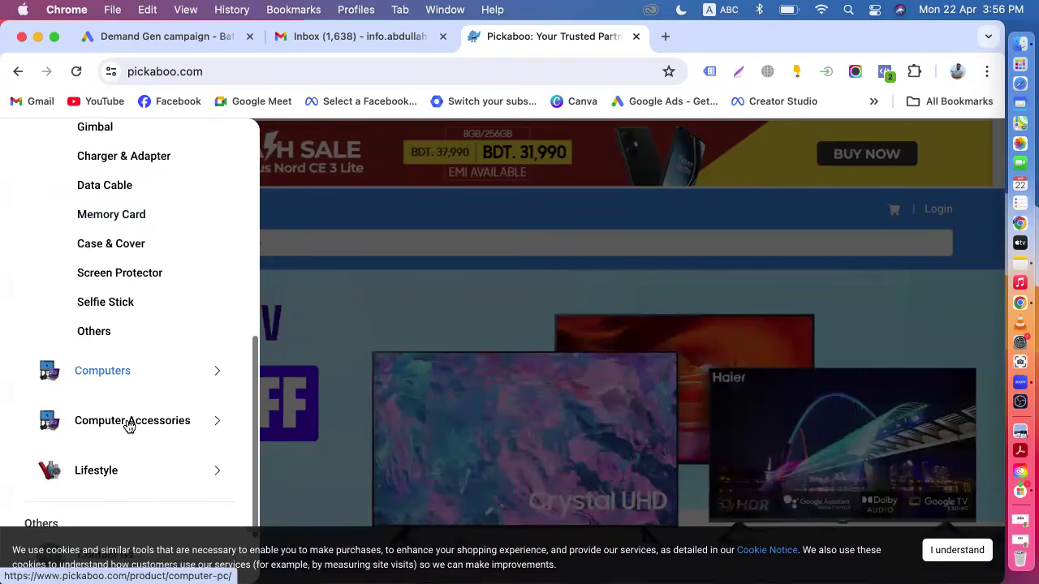
scroll(127, 424, down, 1)
scroll(128, 424, up, 10)
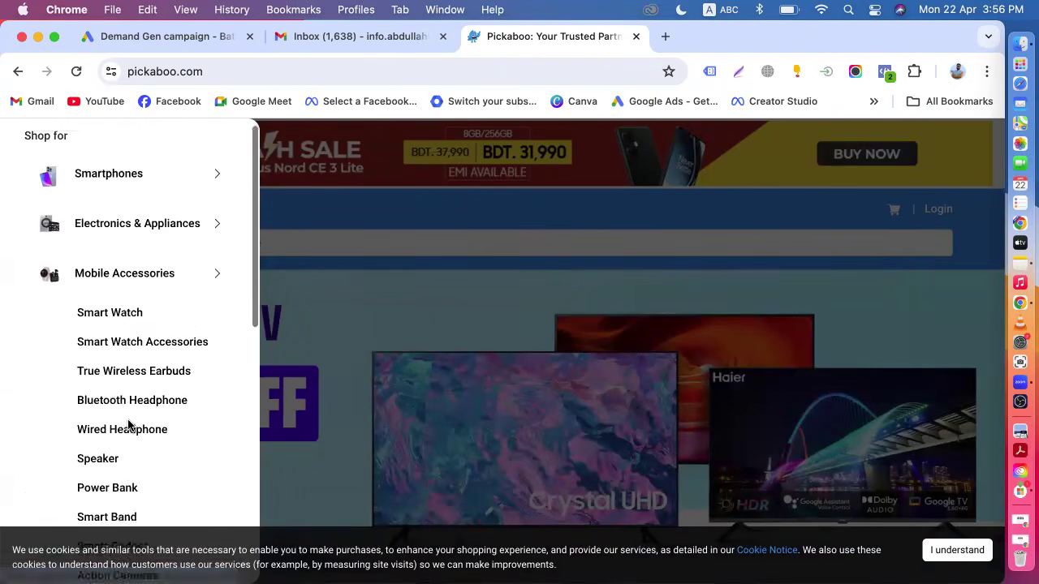
click(105, 187)
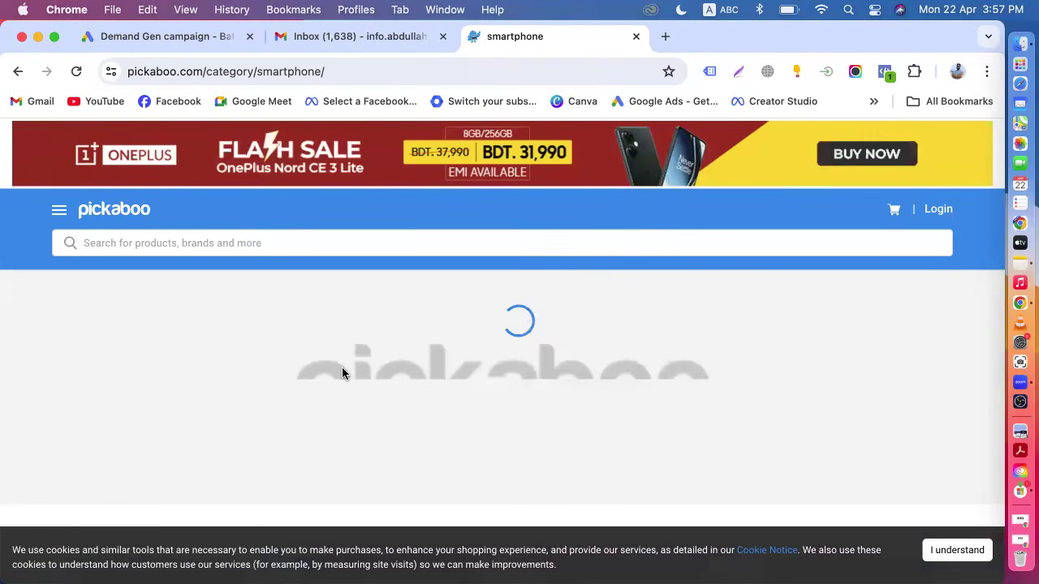
Scroll through Pickaboo's smartphone category to review the listed models and prices.
scroll(342, 368, down, 4)
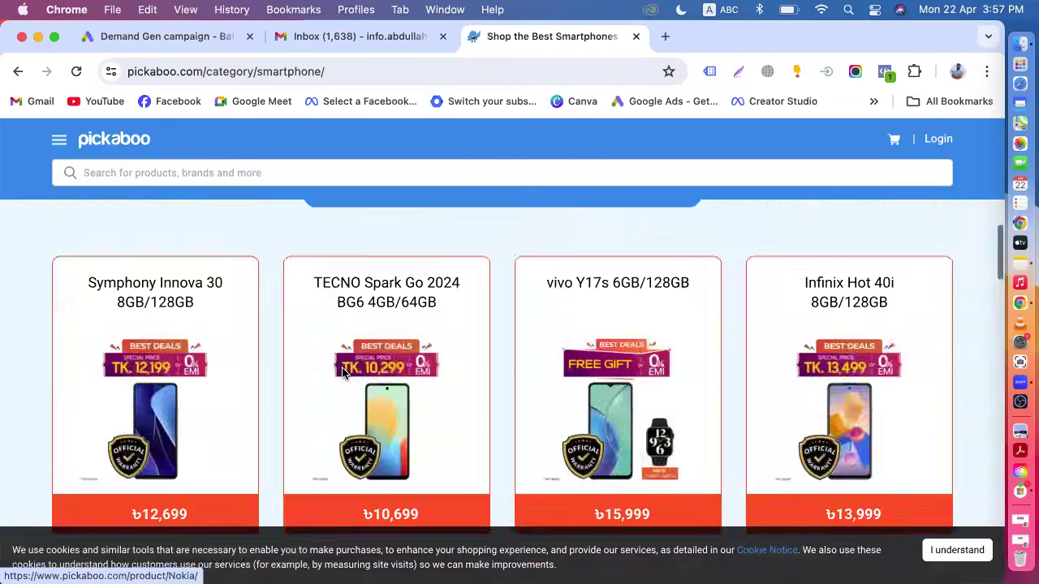
scroll(342, 369, down, 10)
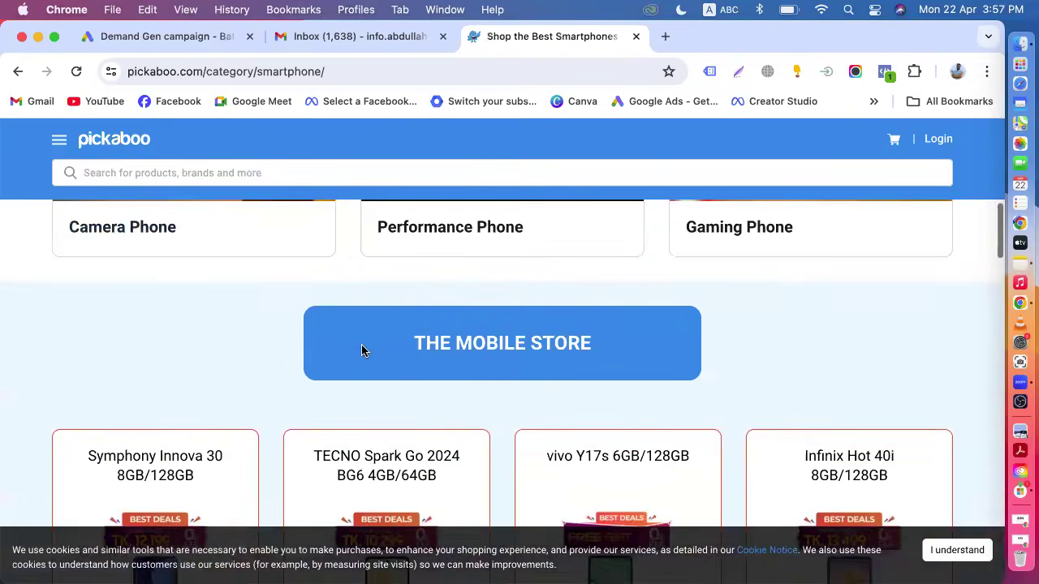
scroll(362, 344, down, 5)
scroll(365, 341, down, 5)
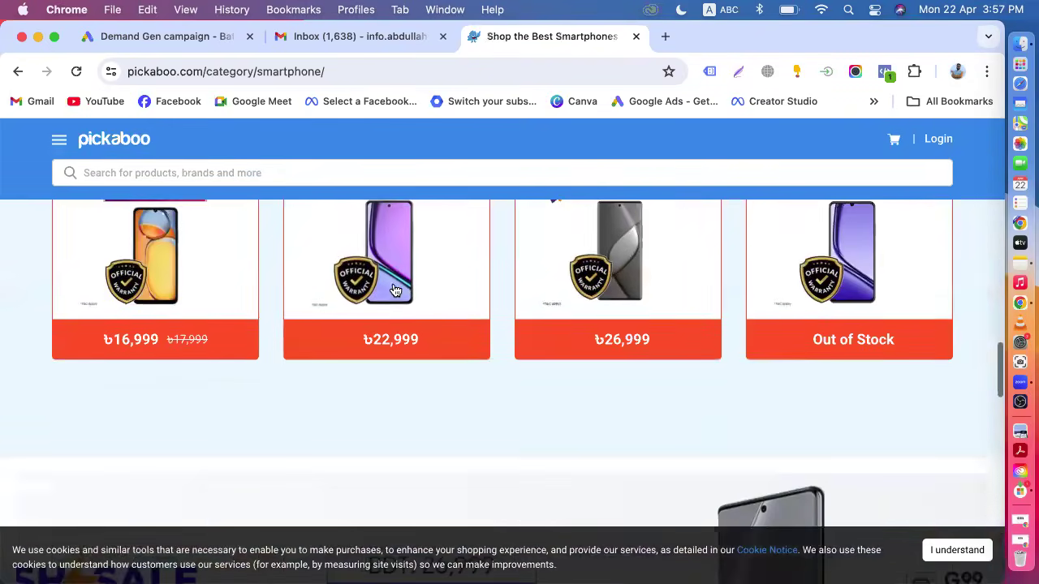
scroll(428, 322, down, 10)
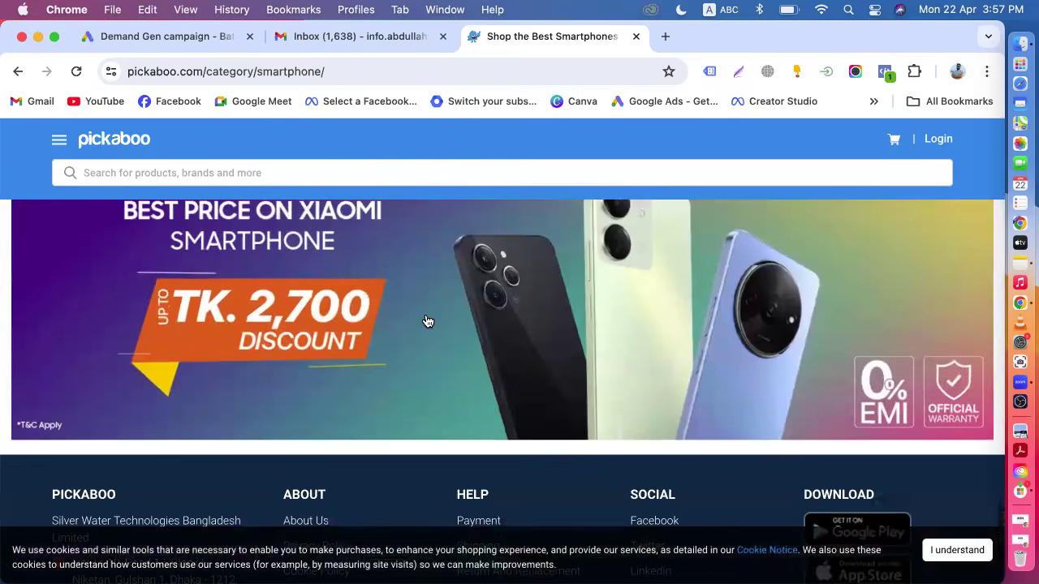
scroll(408, 308, up, 15)
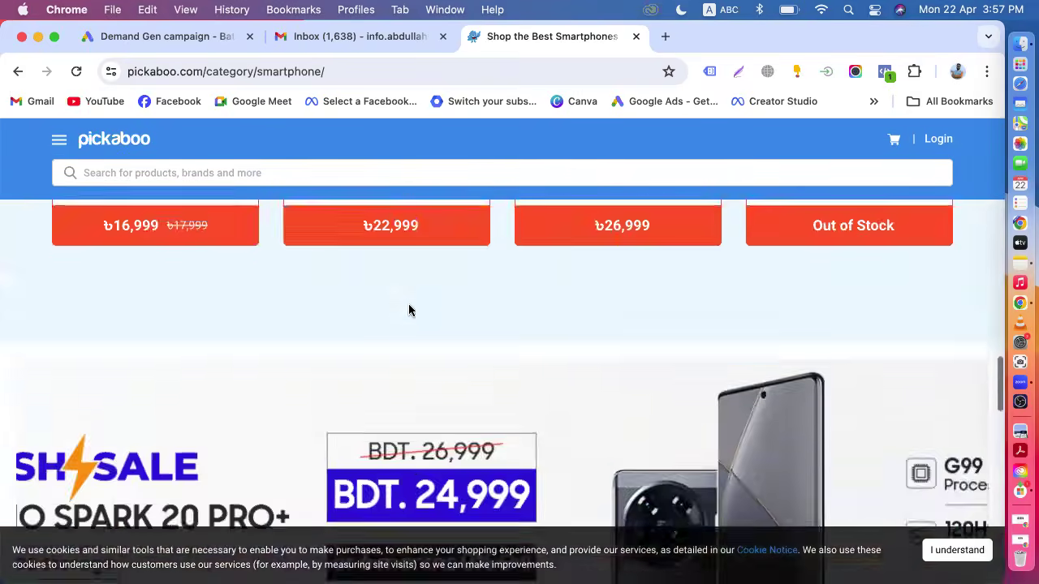
scroll(408, 308, up, 8)
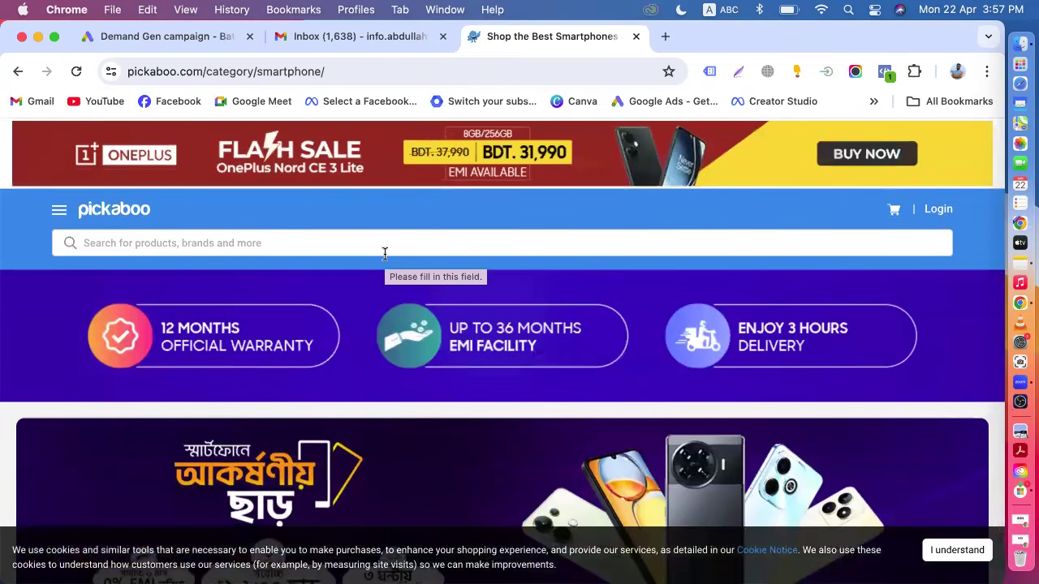
scroll(385, 254, down, 3)
scroll(385, 254, down, 10)
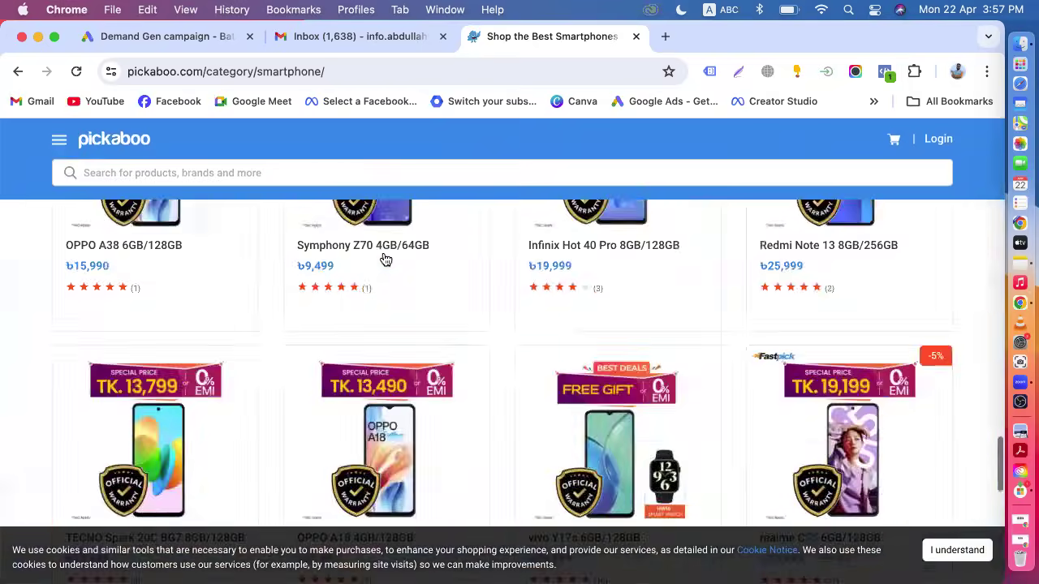
scroll(384, 258, up, 15)
scroll(382, 251, down, 8)
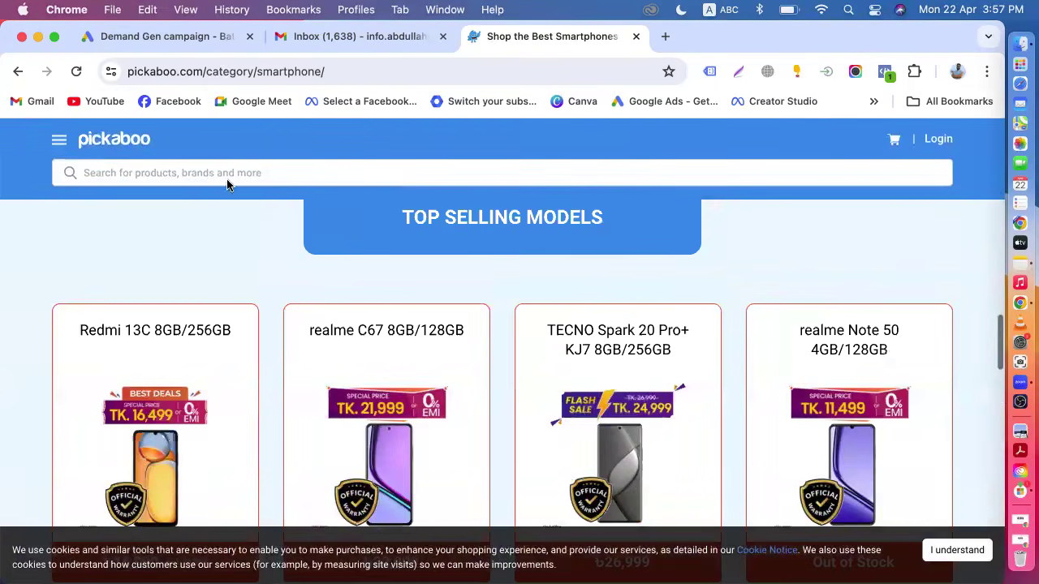
Open daraz.com.bd in another new tab.
click(143, 38)
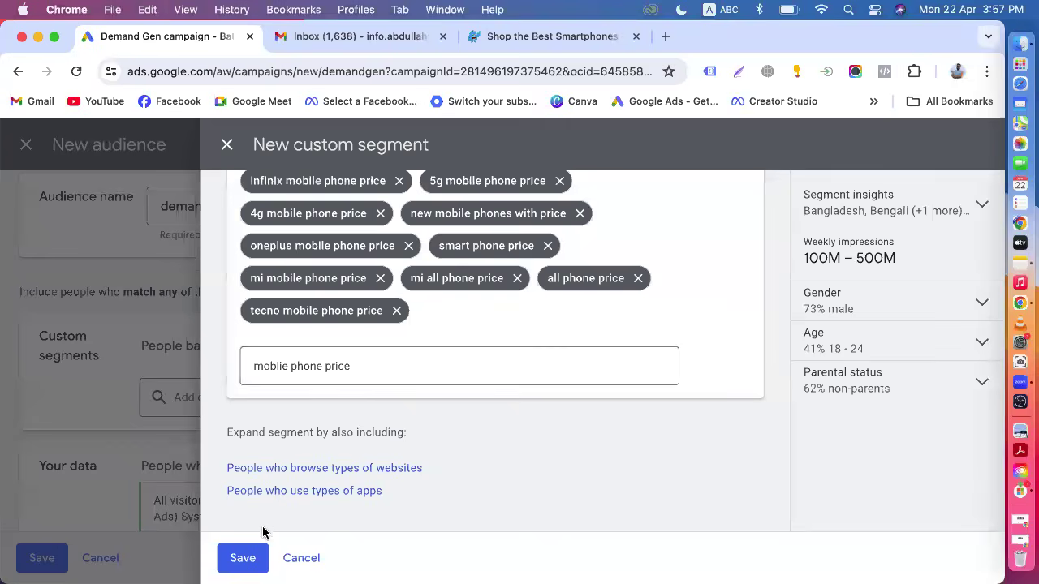
click(524, 38)
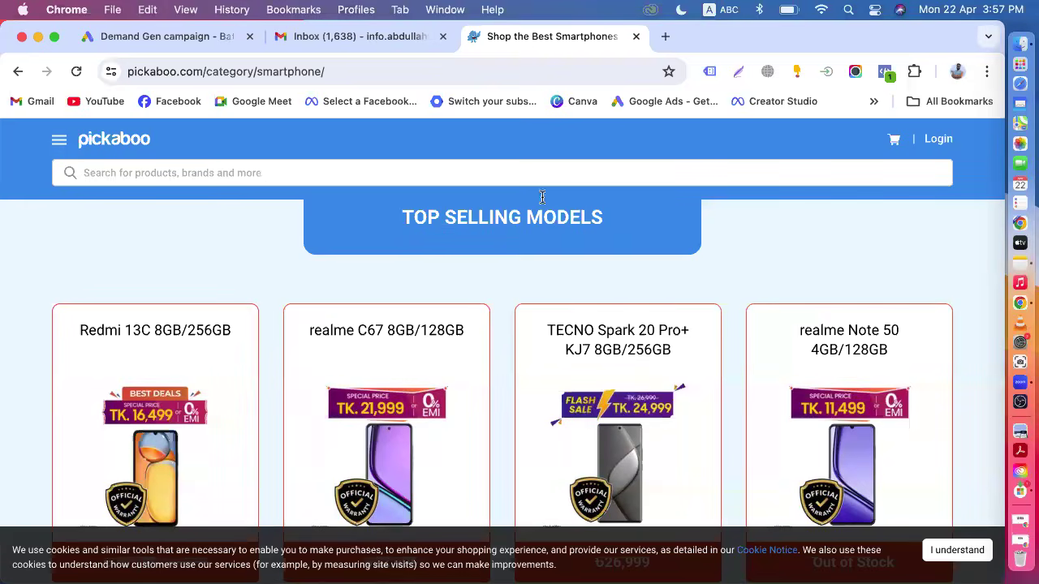
click(665, 36)
text(da)
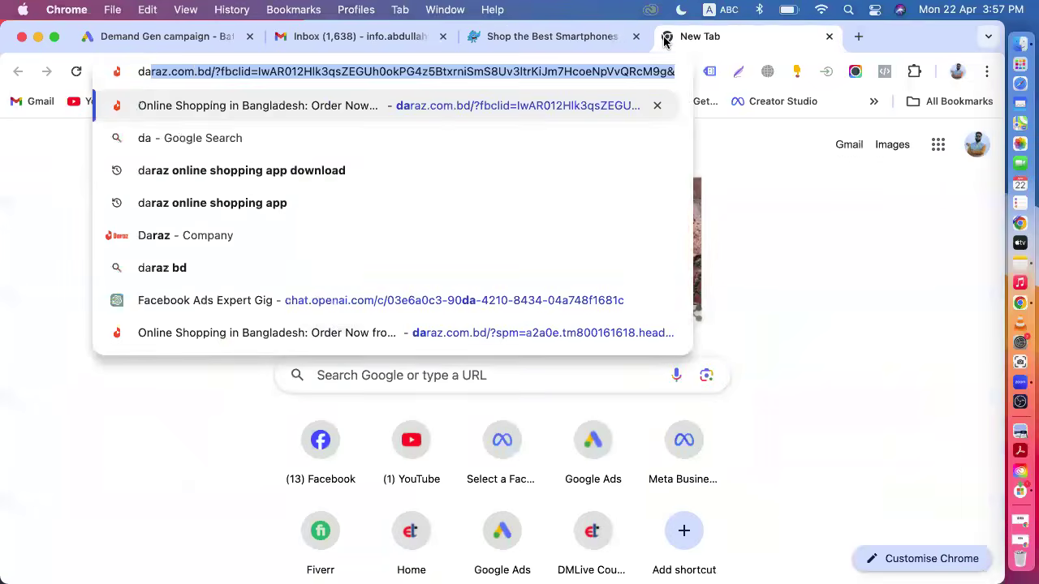
key(Return)
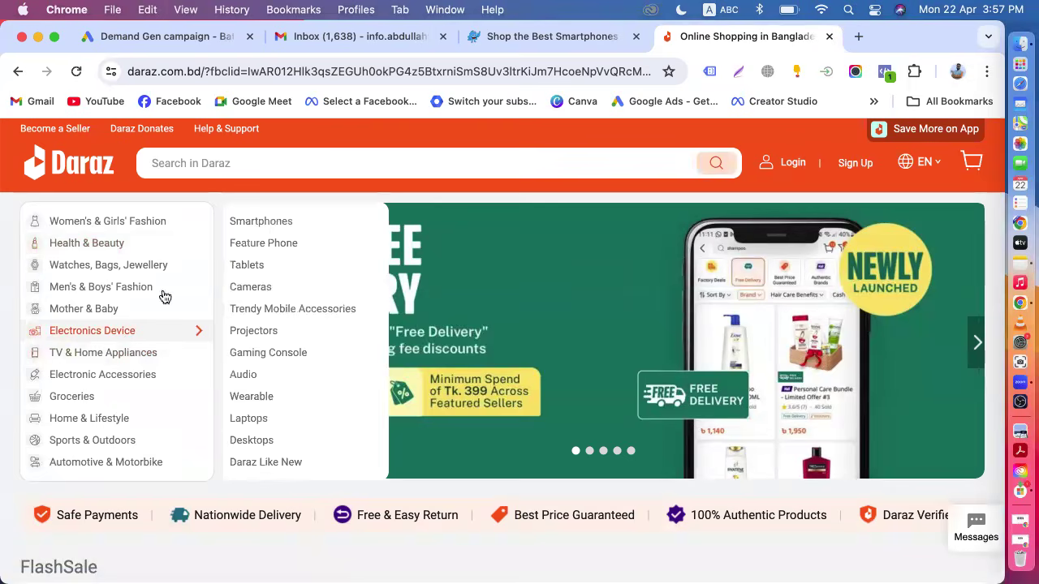
Browse the Daraz Smartphones category listings, then return to the Google Ads custom segment.
click(264, 221)
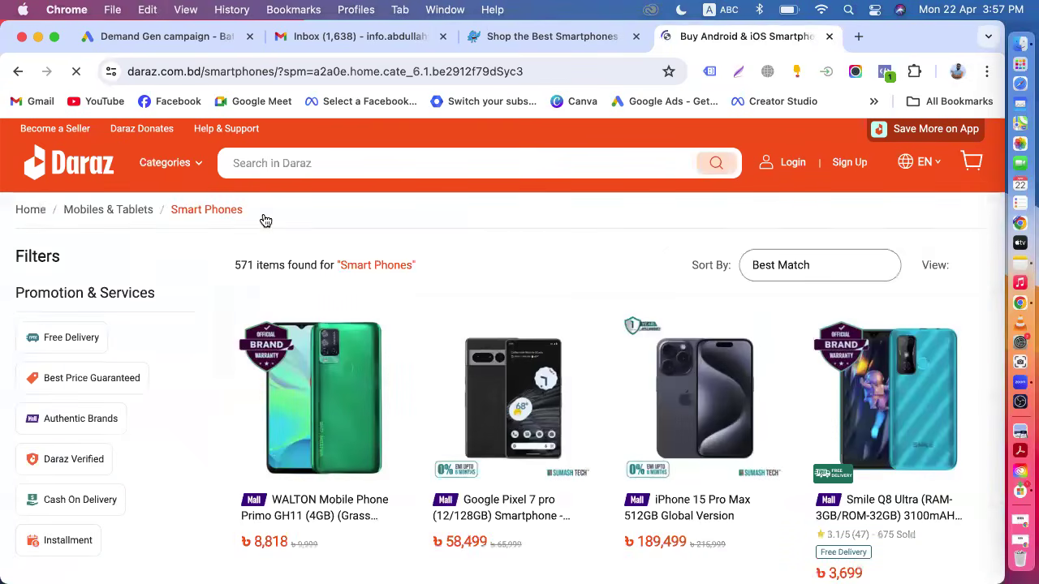
scroll(492, 242, down, 2)
scroll(492, 244, down, 20)
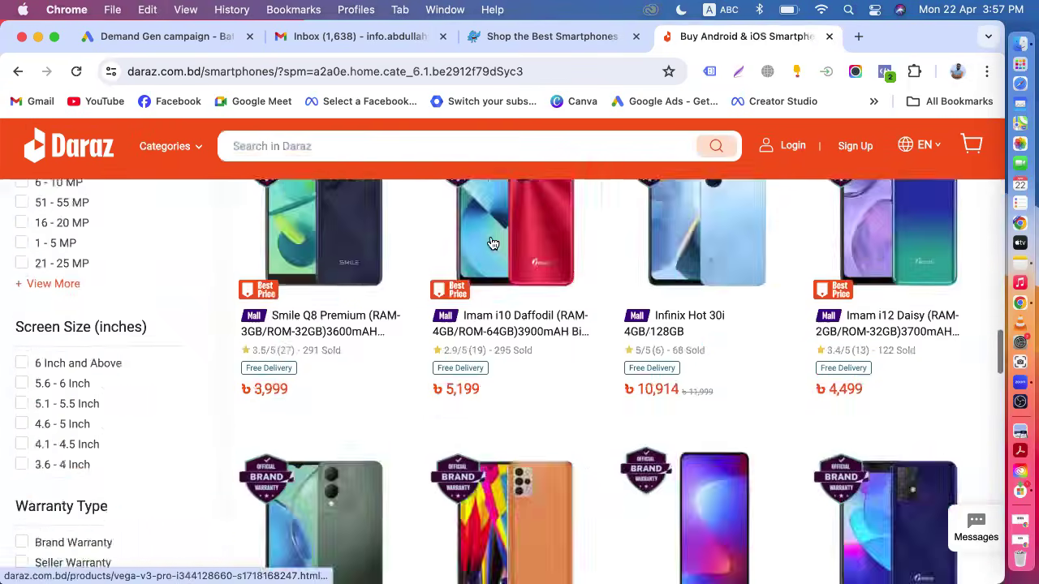
scroll(492, 237, up, 20)
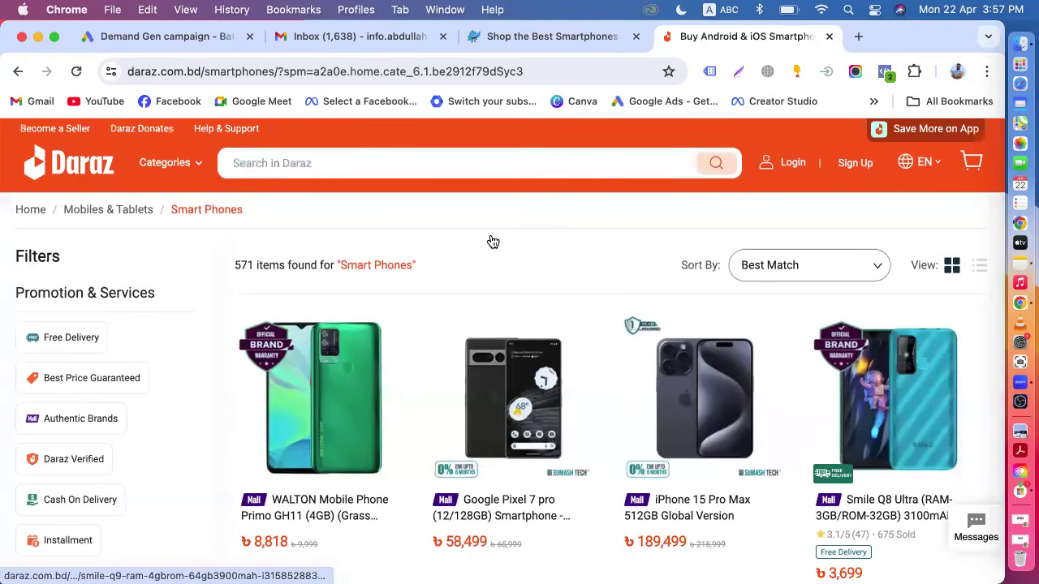
click(148, 37)
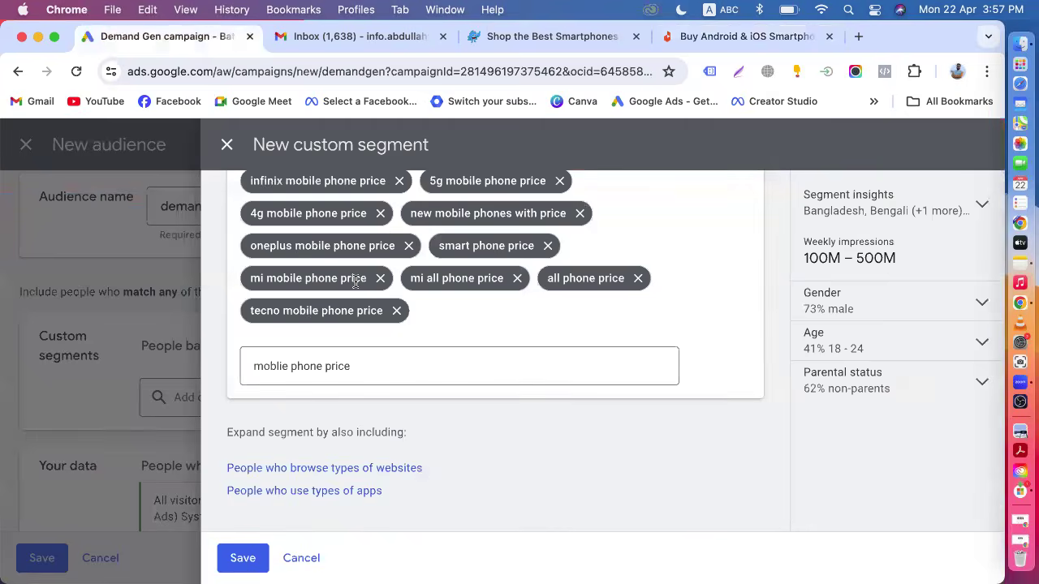
Name the custom segment interest & Purchase, correcting the misspelled word.
scroll(354, 282, up, 5)
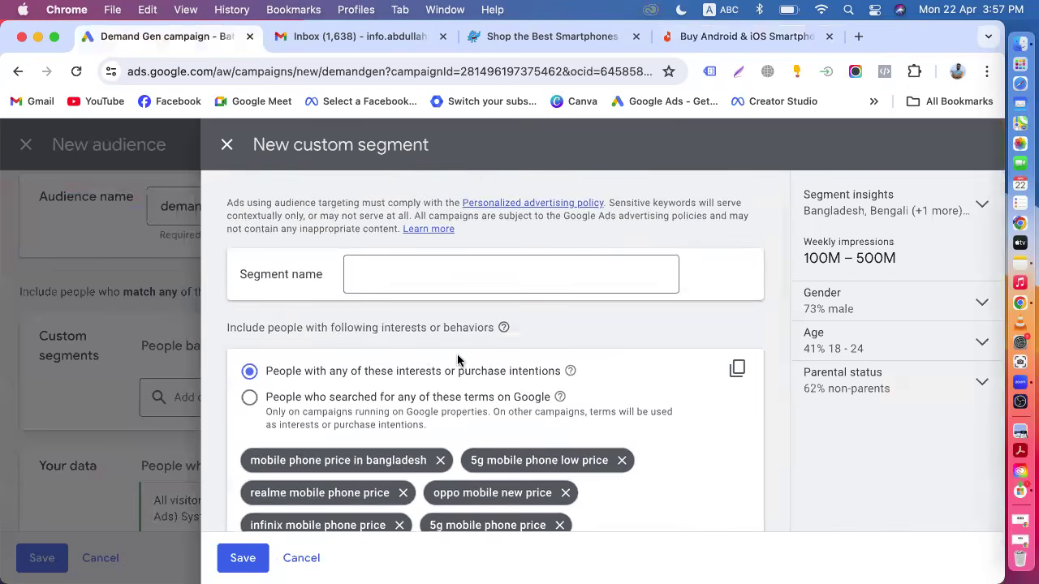
scroll(411, 362, down, 1)
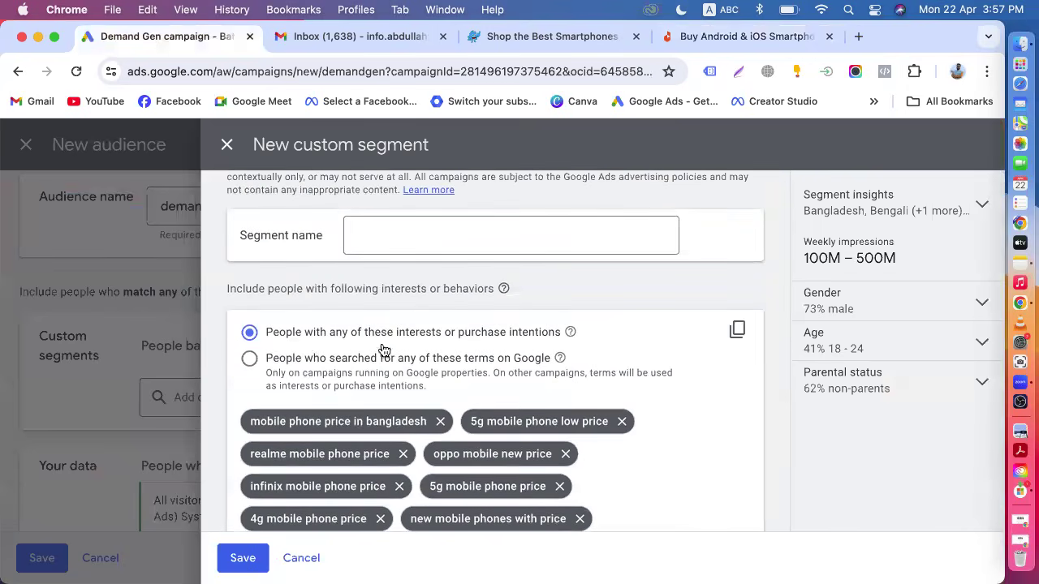
click(423, 220)
text(inetrest & Purchase)
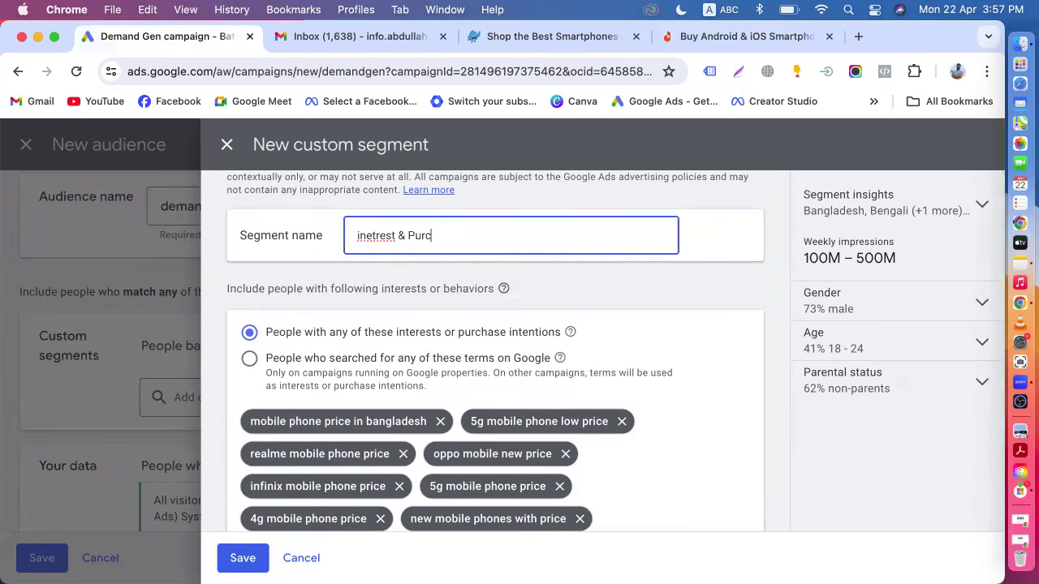
right_click(369, 233)
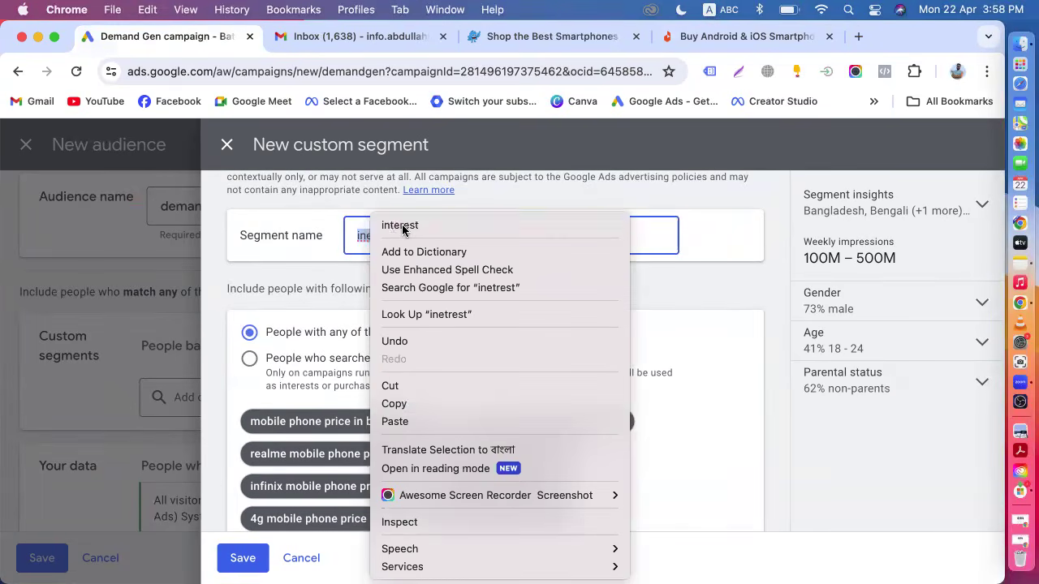
click(467, 227)
Copy the segment's term list to the clipboard and reopen the term box for interest suggestions.
scroll(654, 352, down, 2)
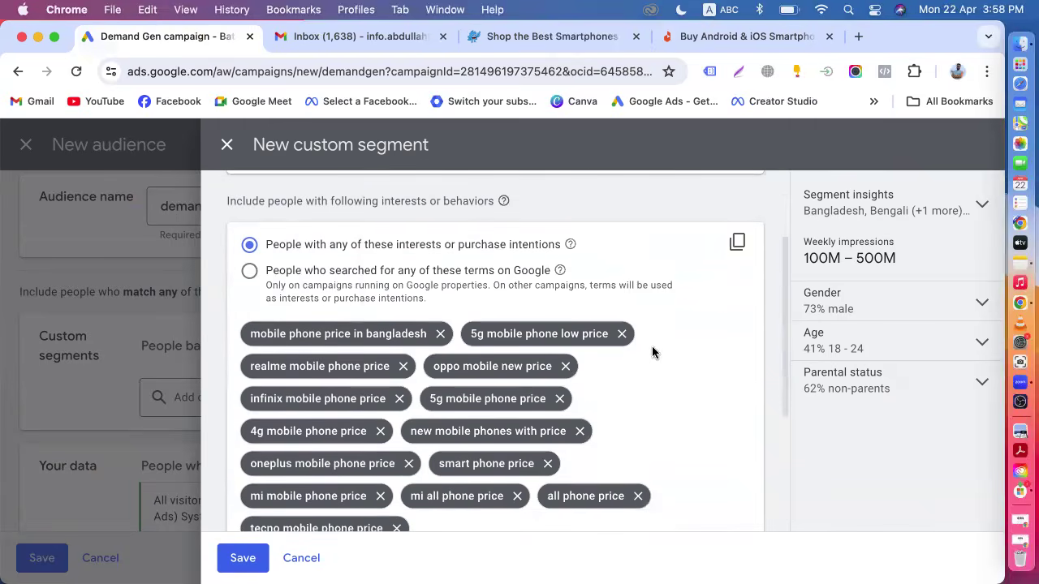
click(738, 246)
scroll(670, 383, down, 5)
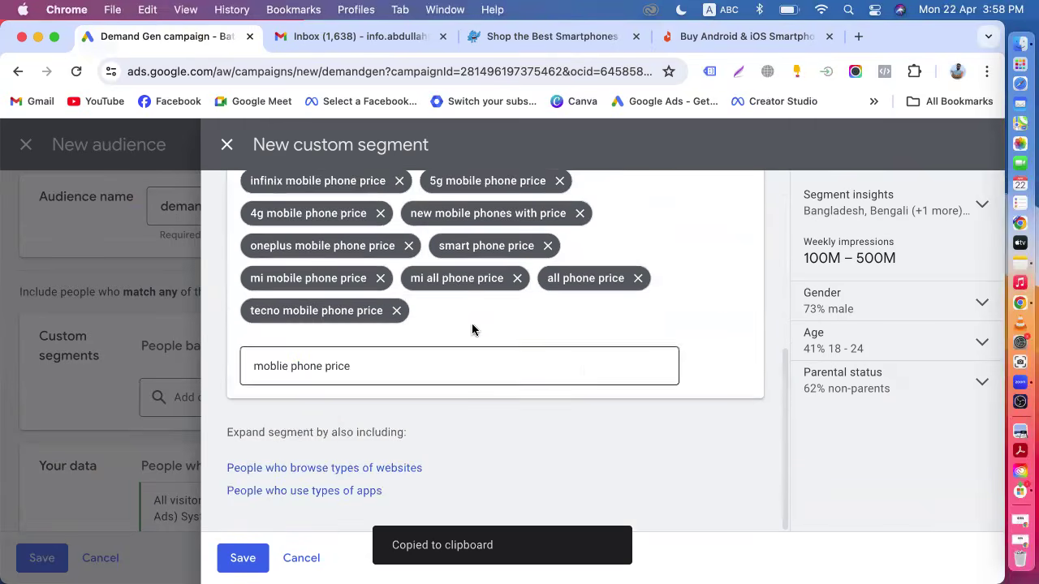
click(336, 360)
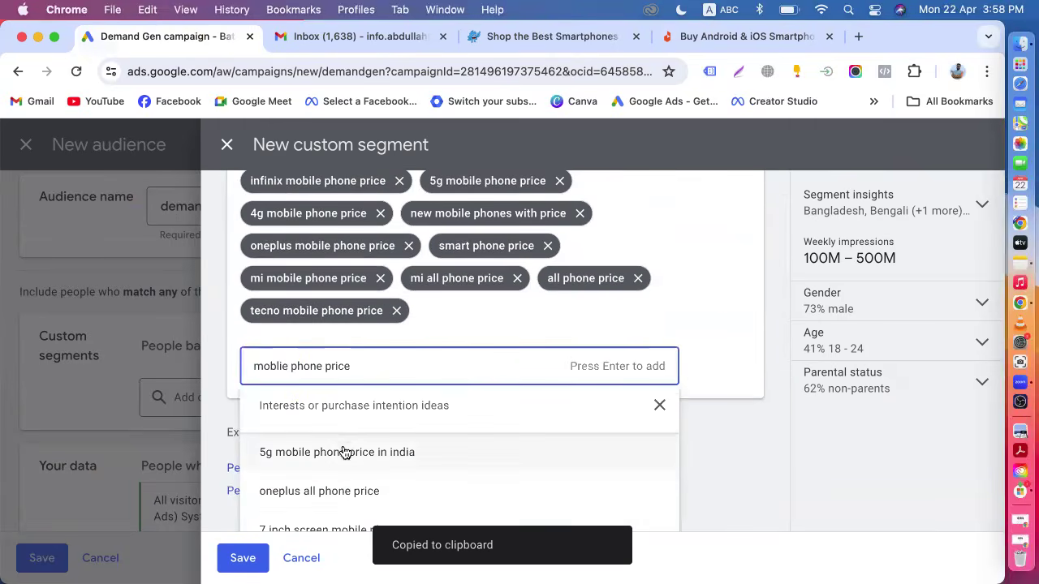
Add "new" to the term query and add the suggestions new phone price in bangladesh, mobile new price and latest phone price.
scroll(357, 479, down, 1)
scroll(358, 479, down, 1)
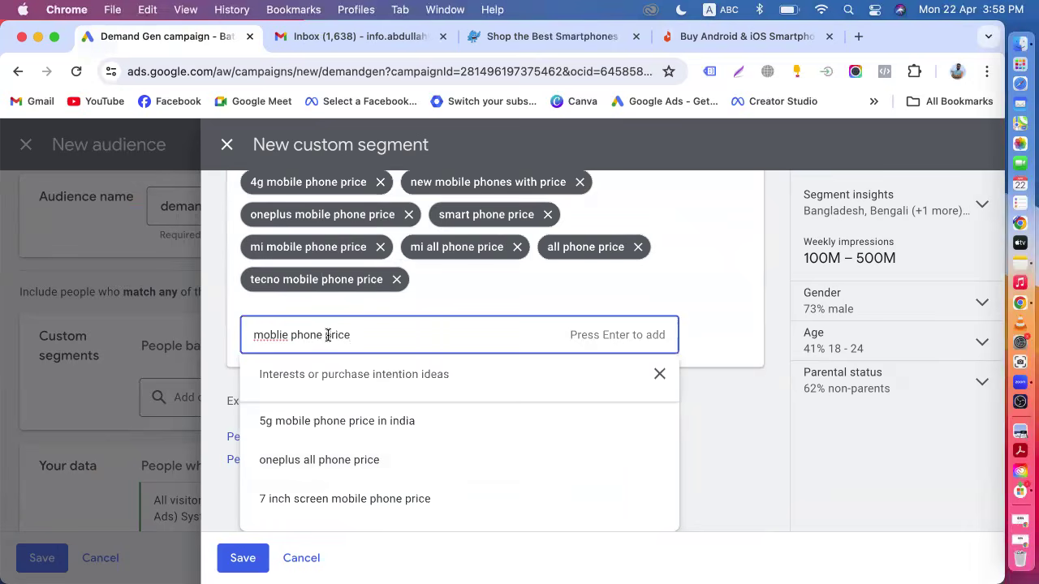
click(325, 334)
text(new)
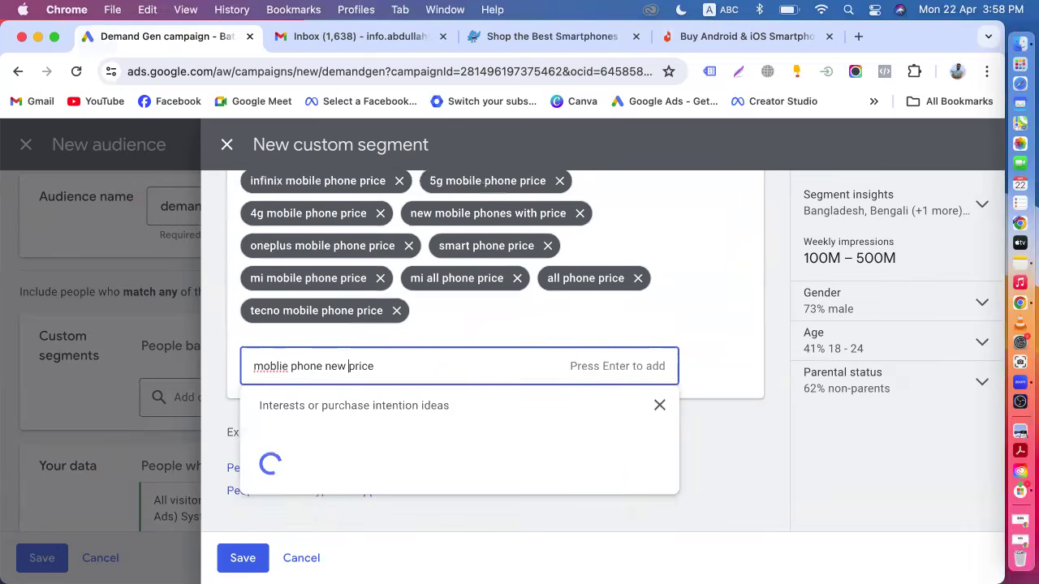
scroll(389, 479, down, 1)
scroll(378, 469, up, 1)
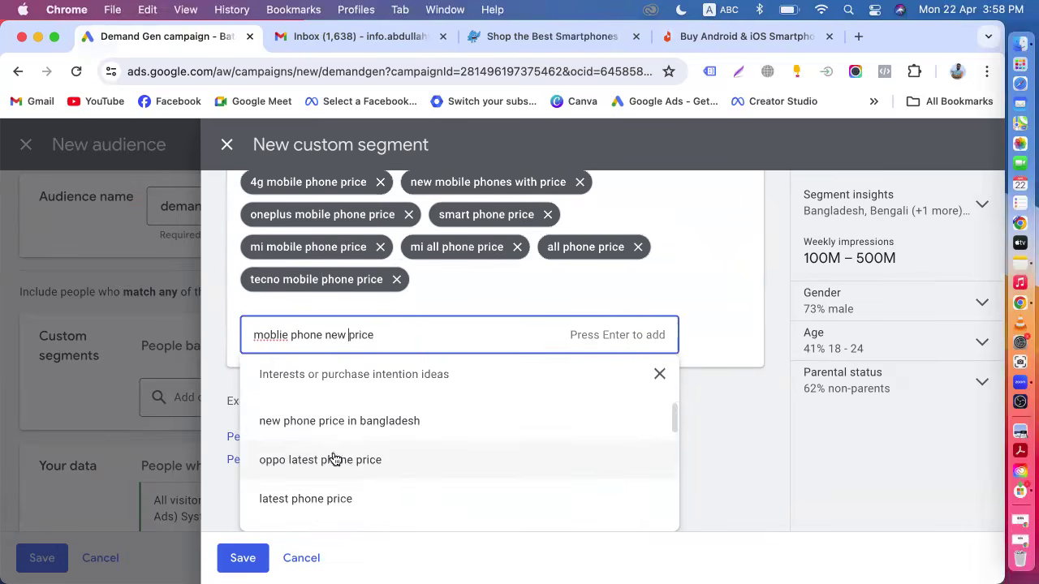
click(354, 423)
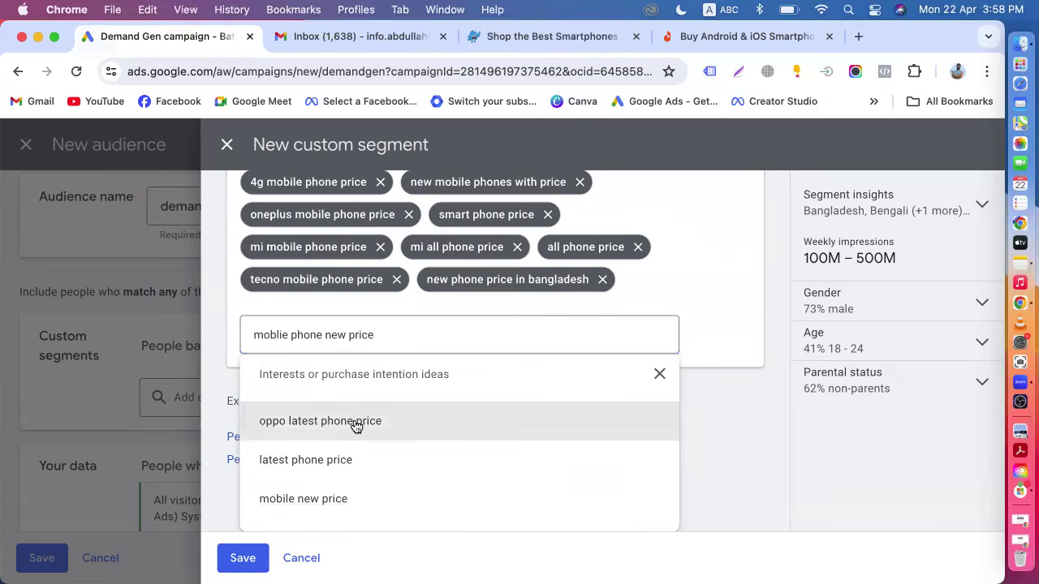
click(349, 497)
scroll(346, 497, down, 1)
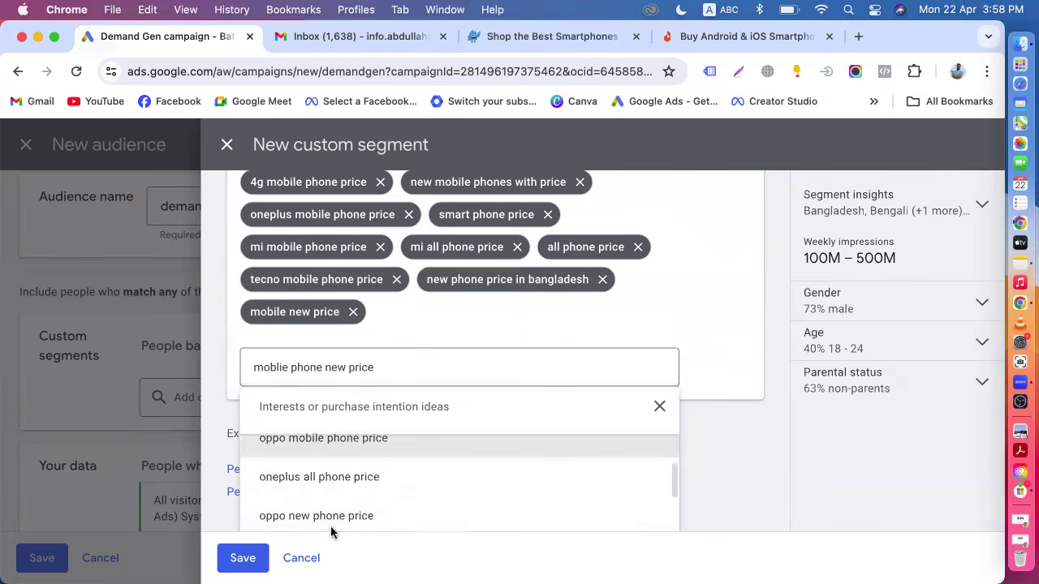
scroll(316, 507, up, 2)
click(319, 492)
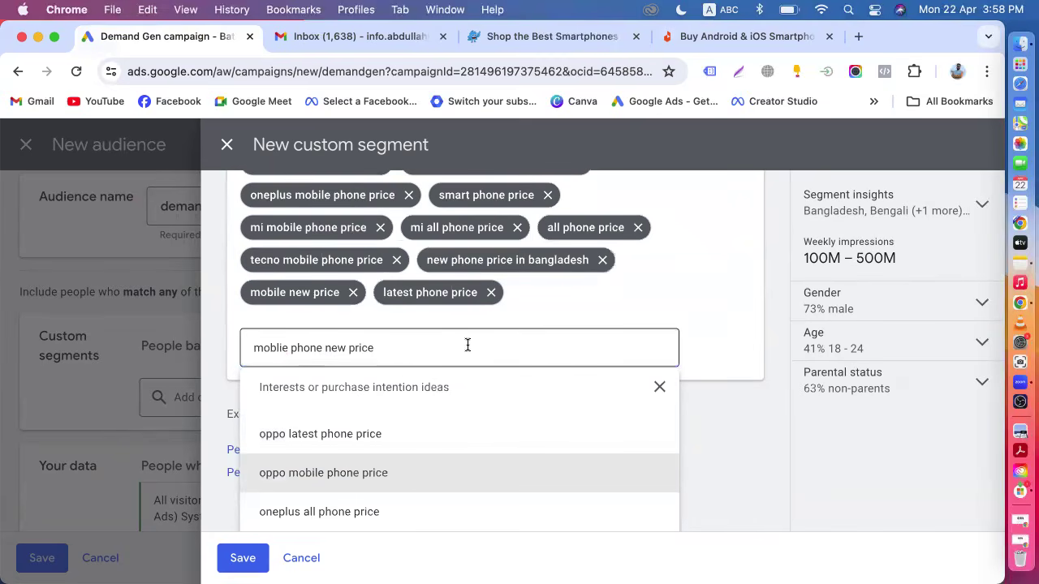
Copy the updated term list to the clipboard and save the interest & Purchase custom segment.
scroll(467, 345, up, 5)
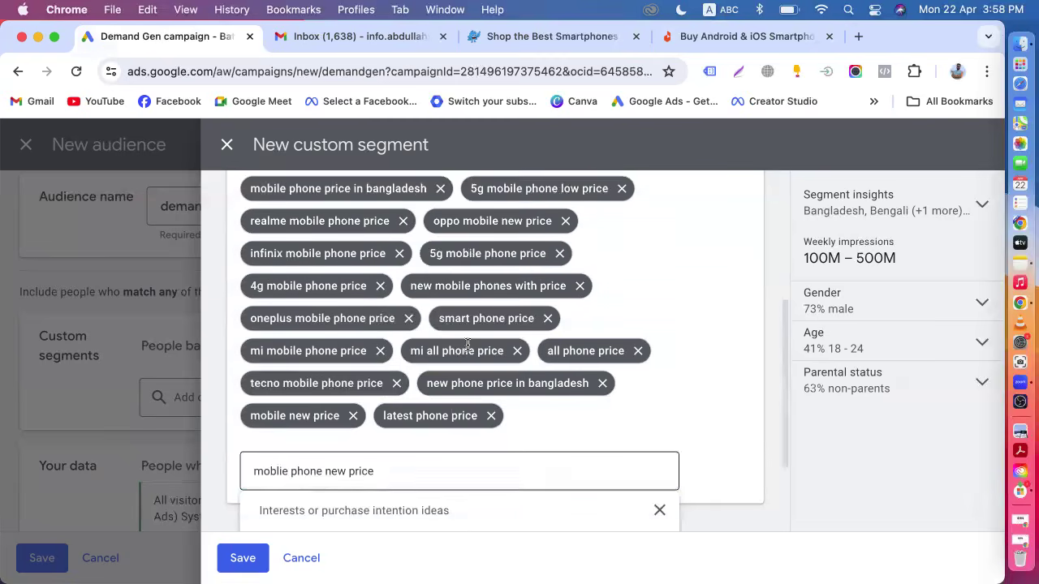
scroll(632, 341, down, 1)
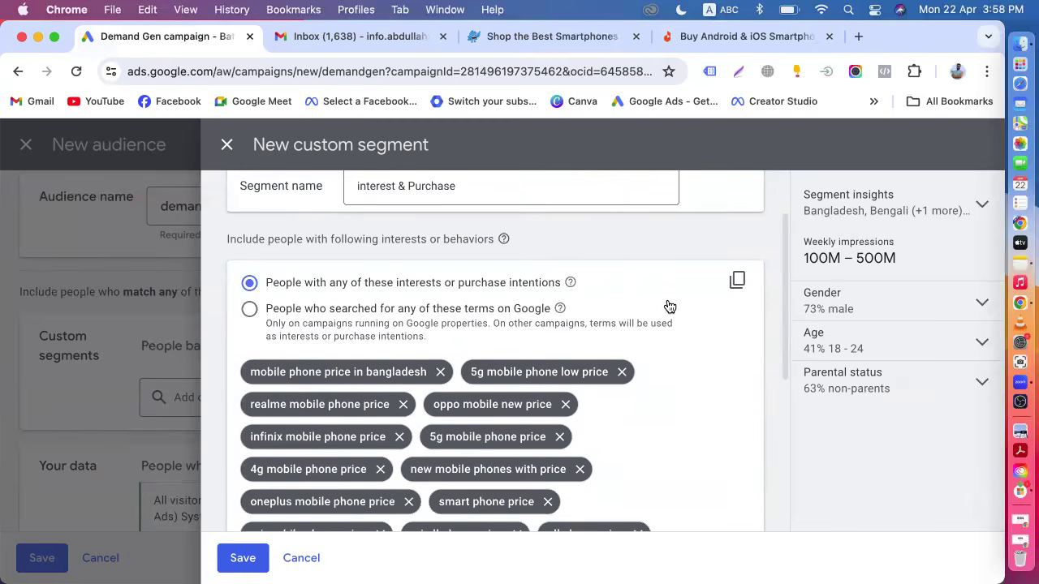
scroll(669, 305, up, 1)
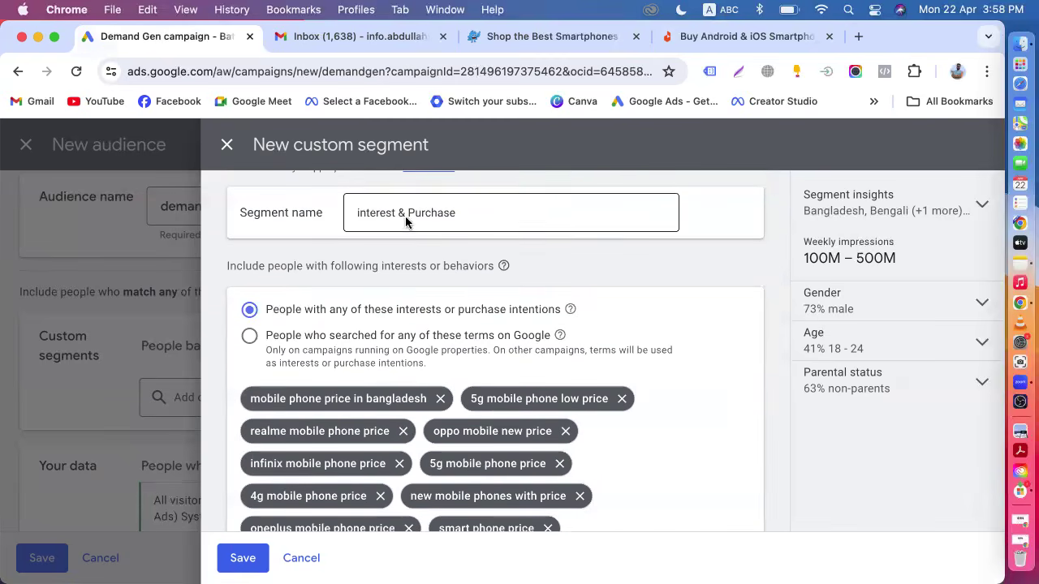
click(735, 308)
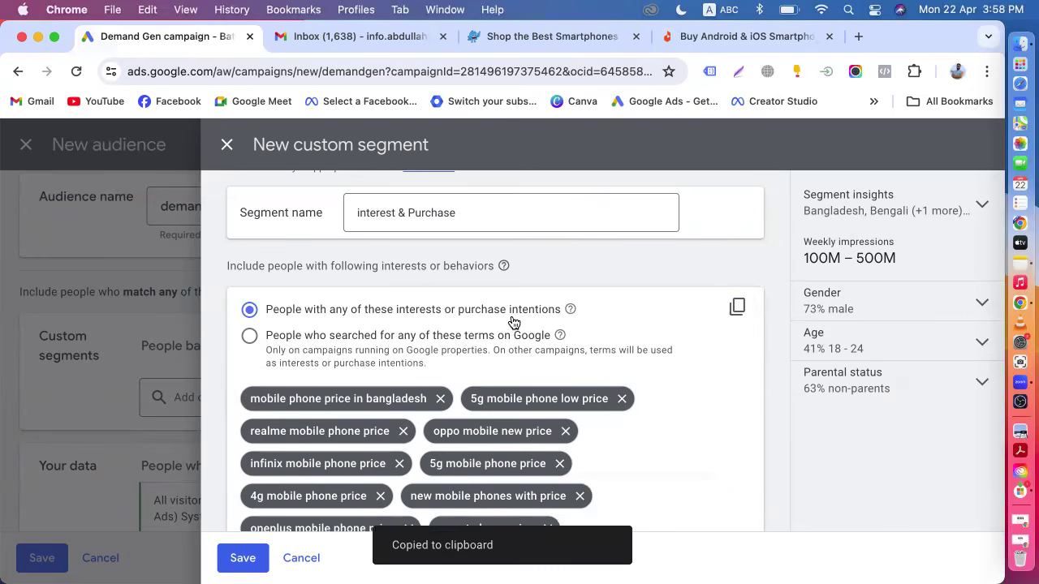
scroll(513, 322, down, 4)
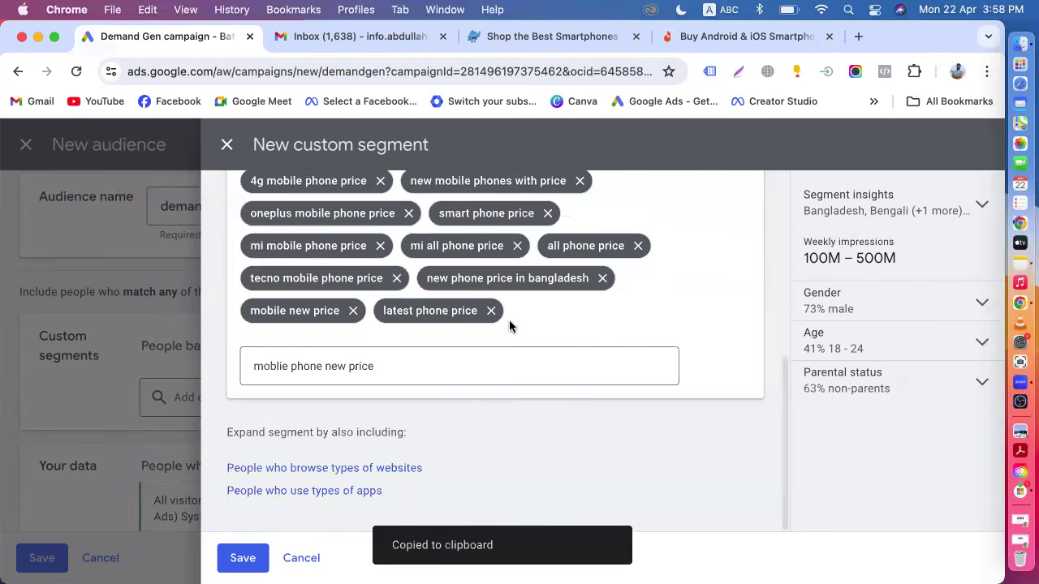
click(253, 561)
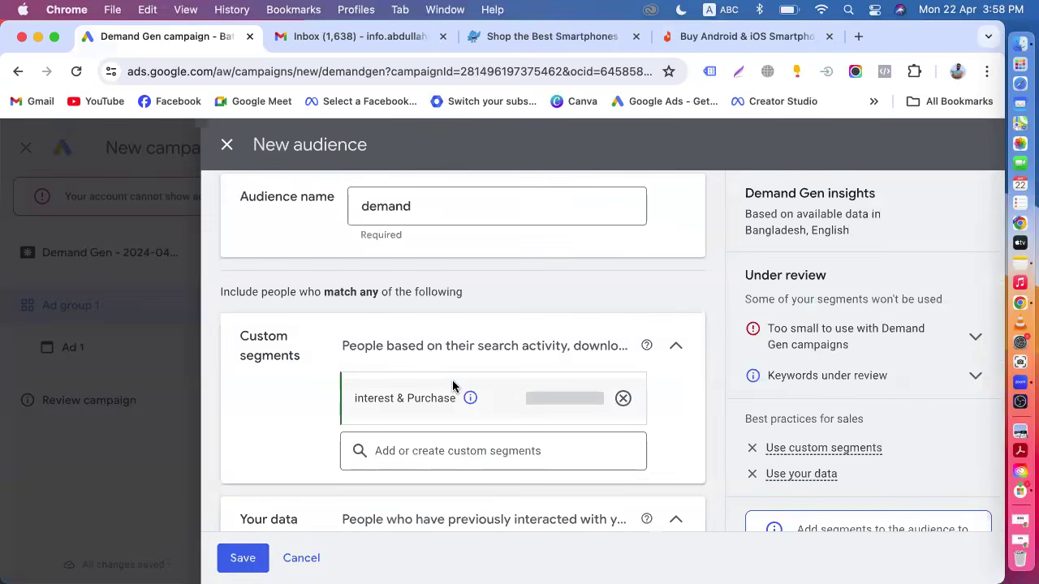
Create another new custom segment targeting people who searched these terms on Google, pasting the copied term list.
mouse_move(457, 395)
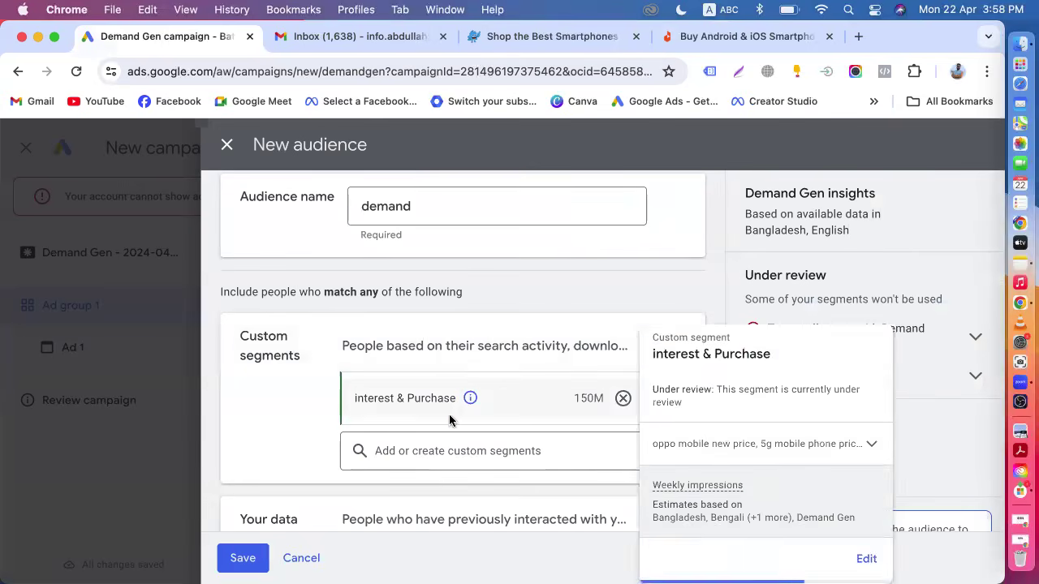
click(400, 457)
click(577, 393)
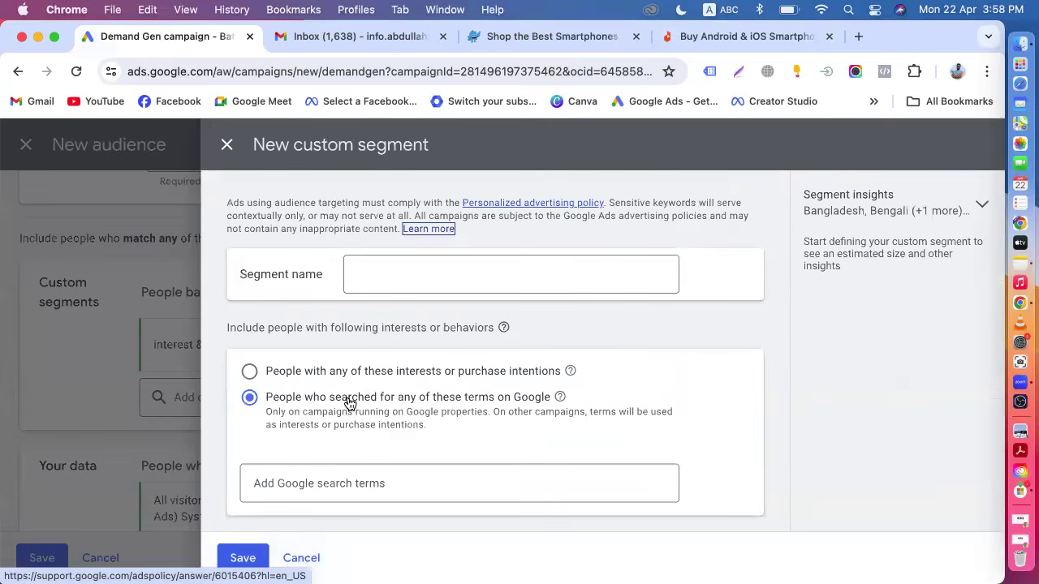
click(317, 482)
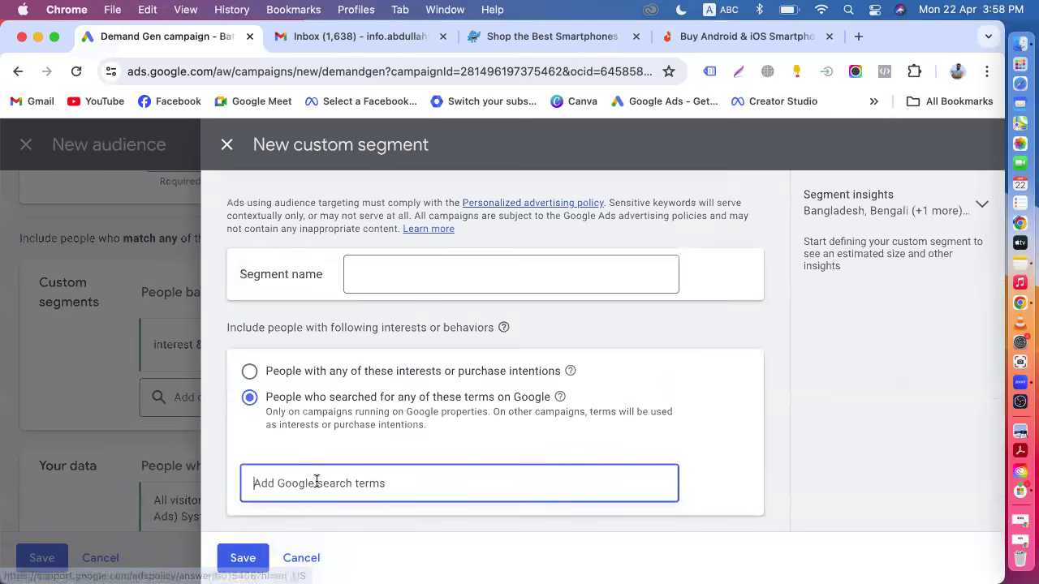
key(super+v)
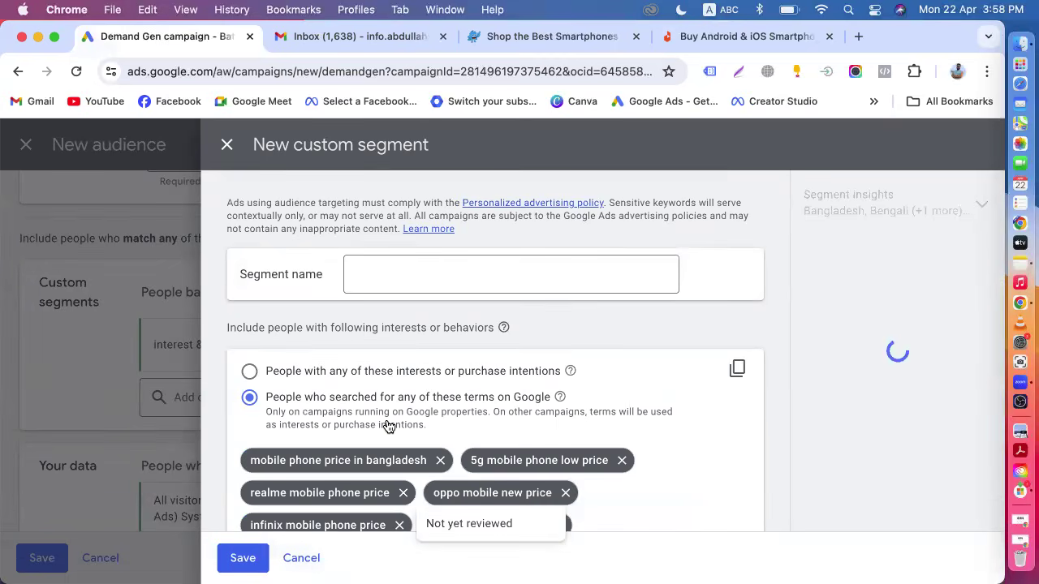
Name the search-based segment search terms on google and save it.
scroll(403, 326, down, 5)
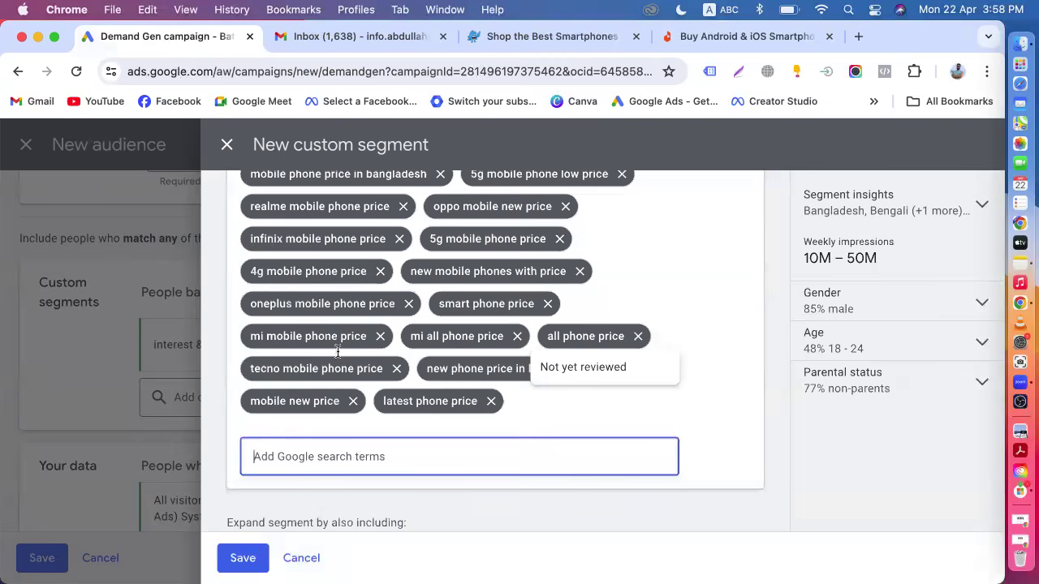
scroll(445, 381, up, 7)
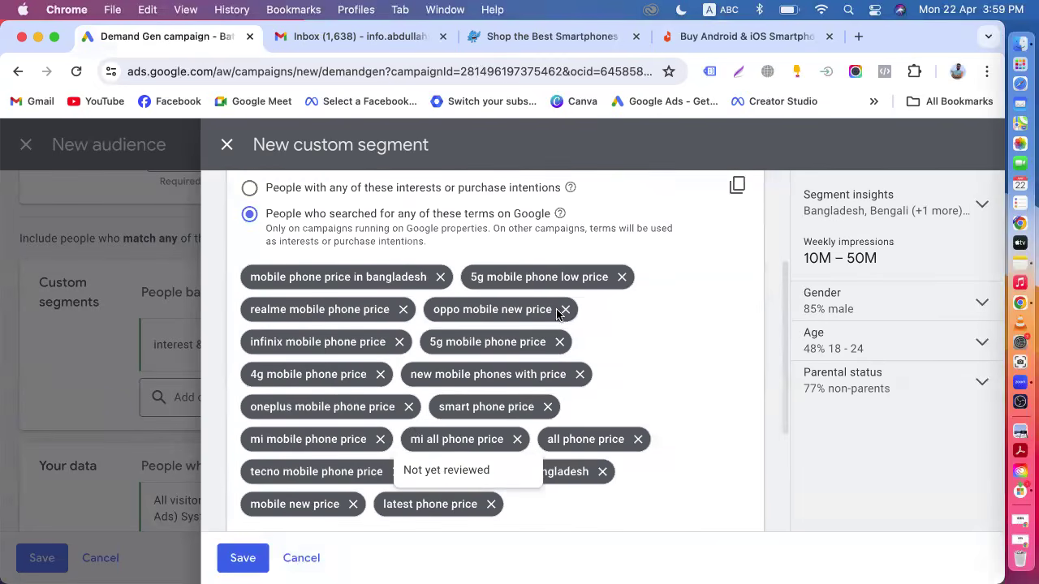
click(417, 284)
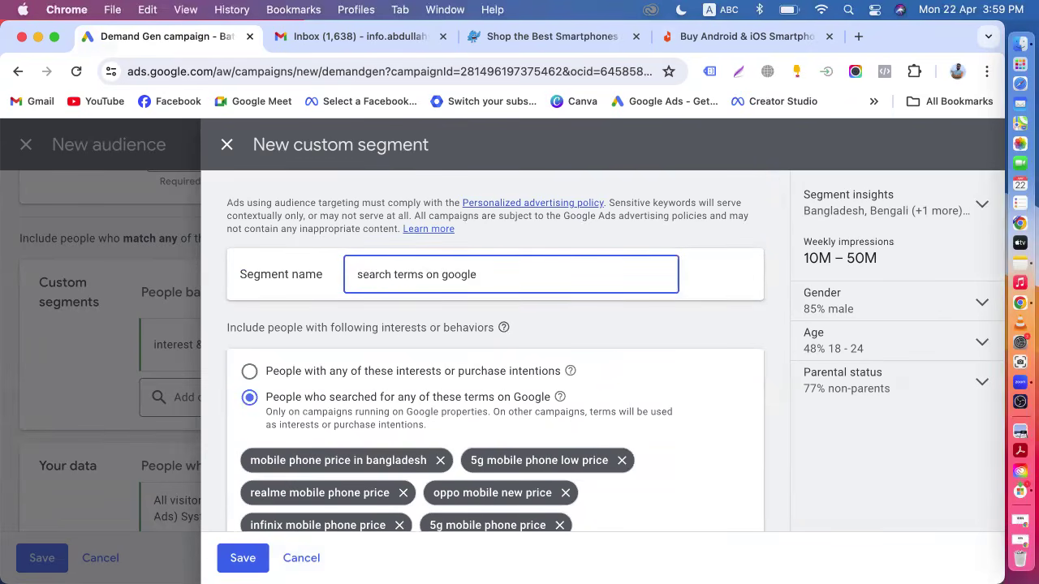
scroll(256, 516, down, 5)
click(239, 558)
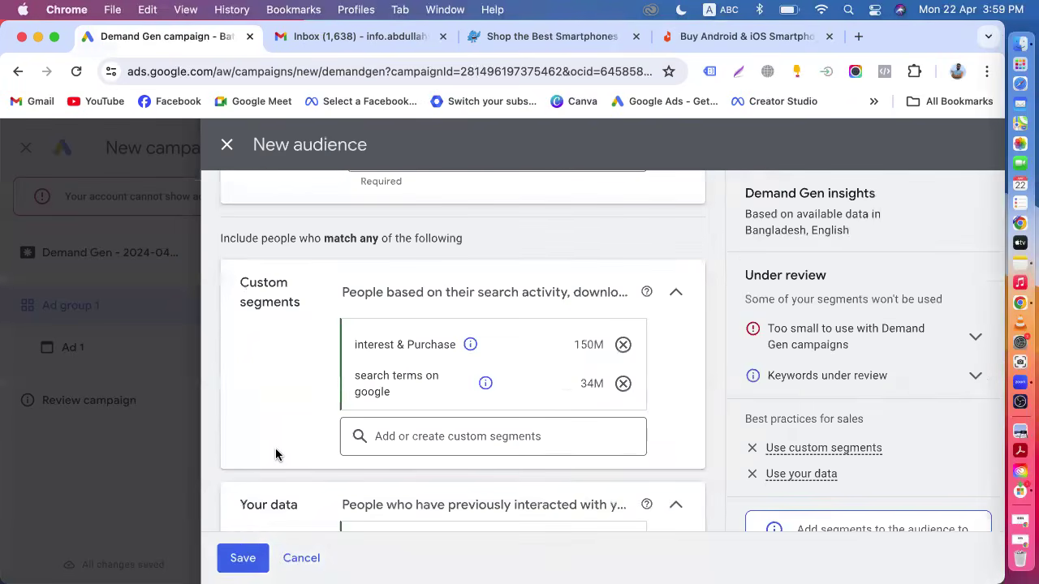
Review the audience's custom segments and website-visitor data entries and their details.
scroll(278, 449, down, 2)
scroll(280, 438, up, 3)
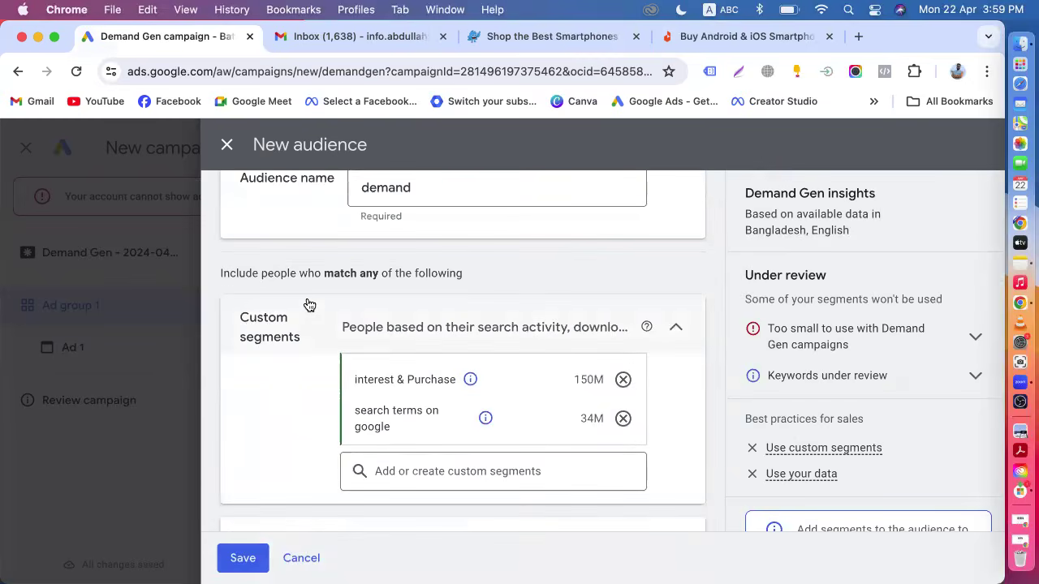
scroll(308, 325, down, 2)
scroll(313, 340, up, 3)
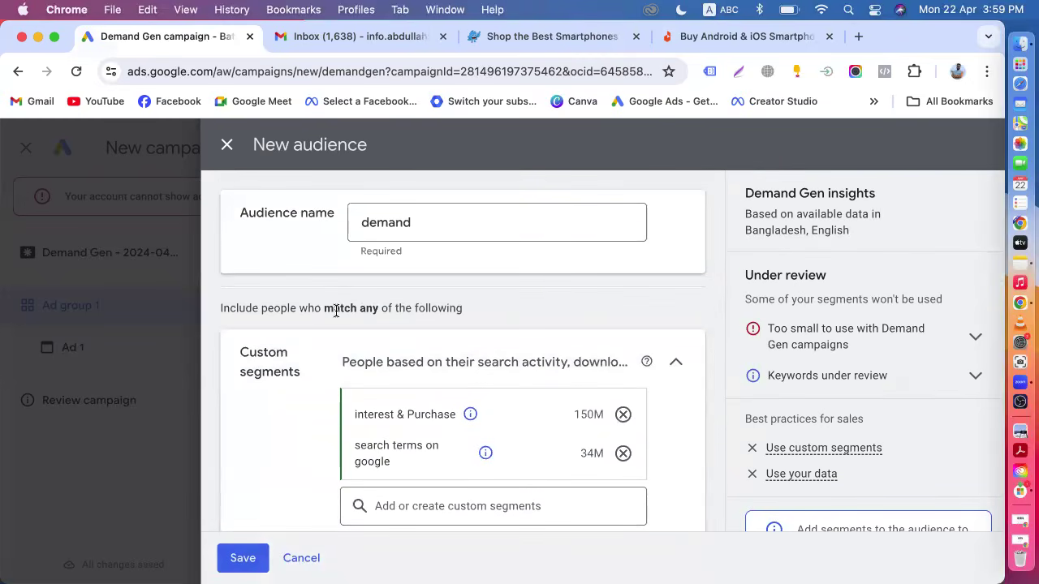
scroll(333, 309, down, 6)
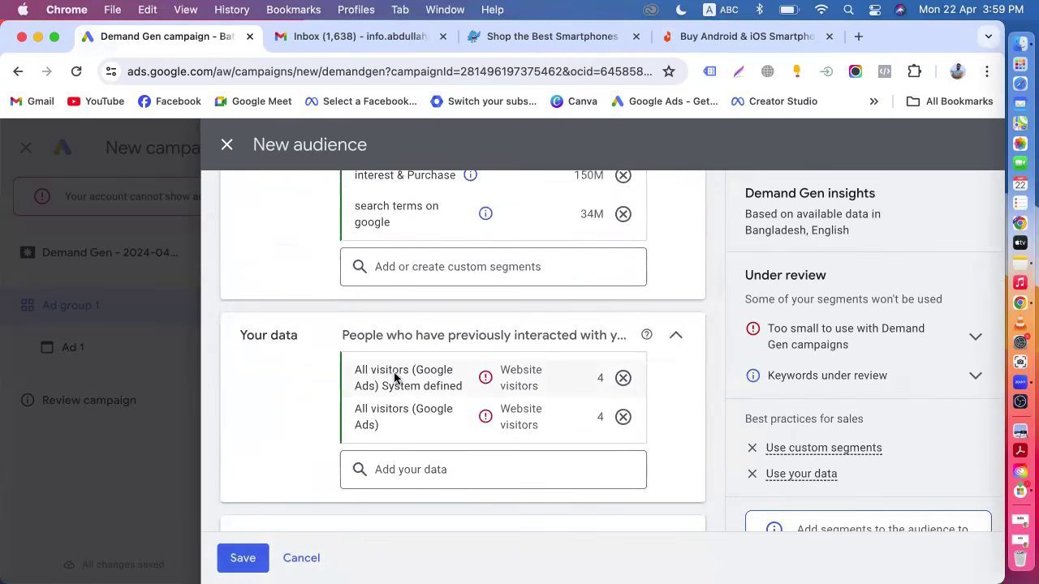
mouse_move(433, 383)
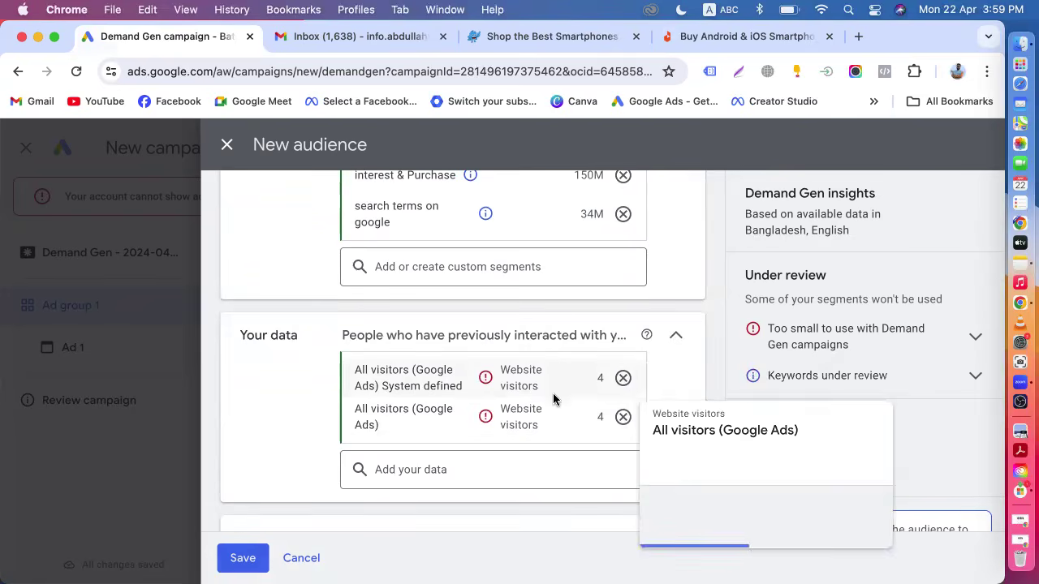
mouse_move(573, 391)
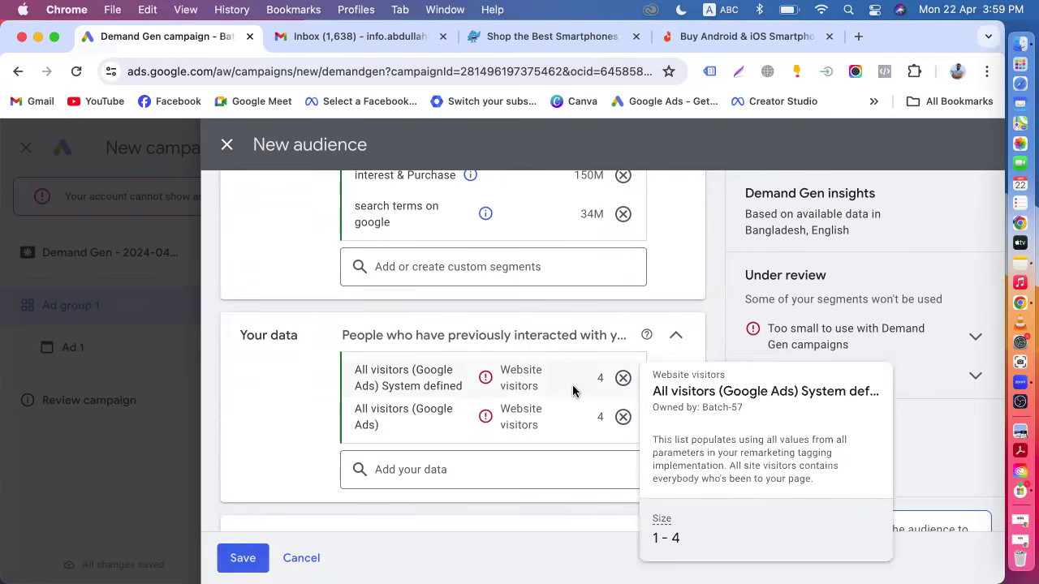
scroll(572, 391, up, 2)
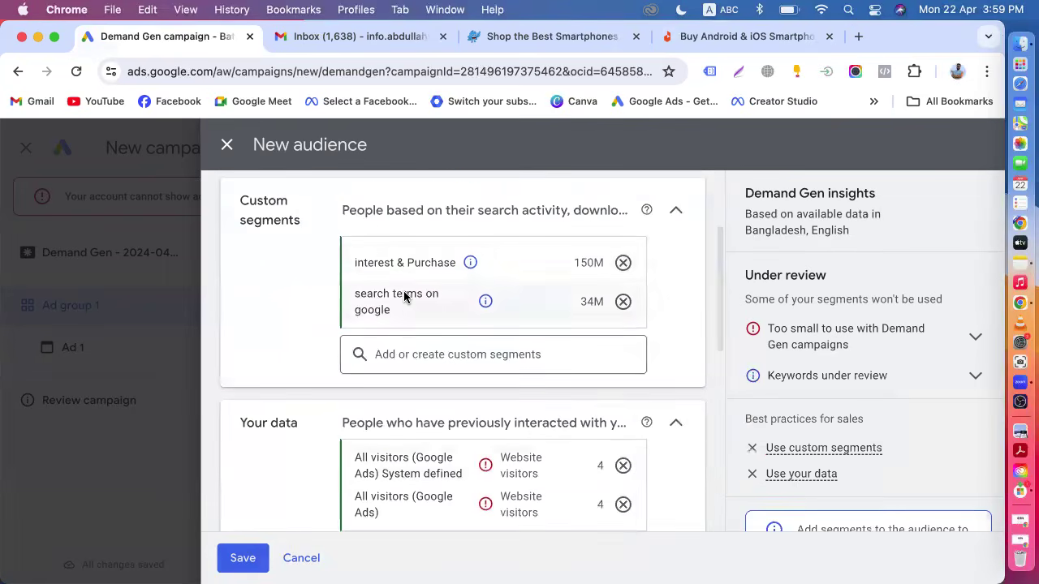
mouse_move(596, 263)
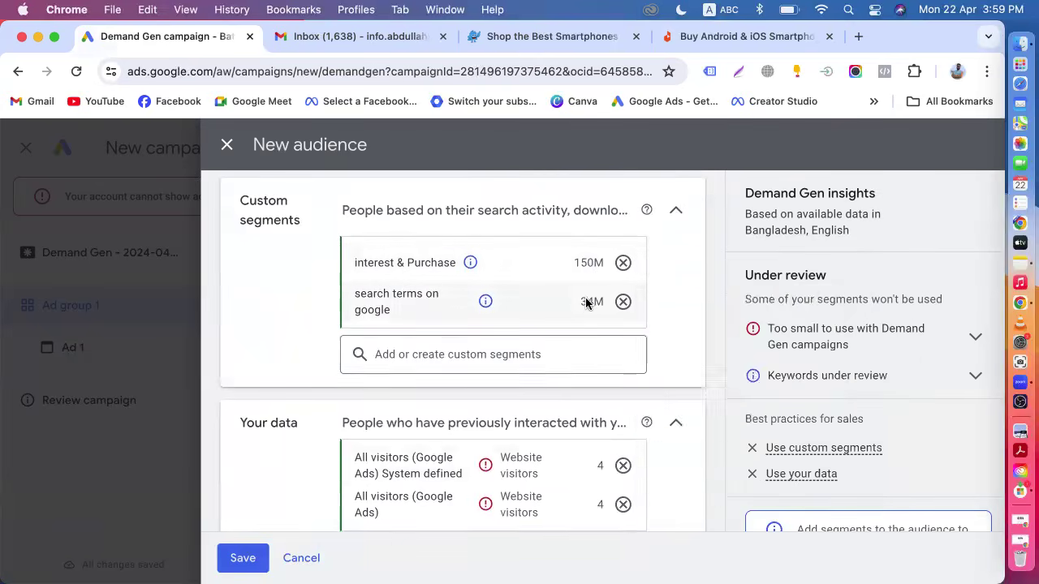
mouse_move(586, 301)
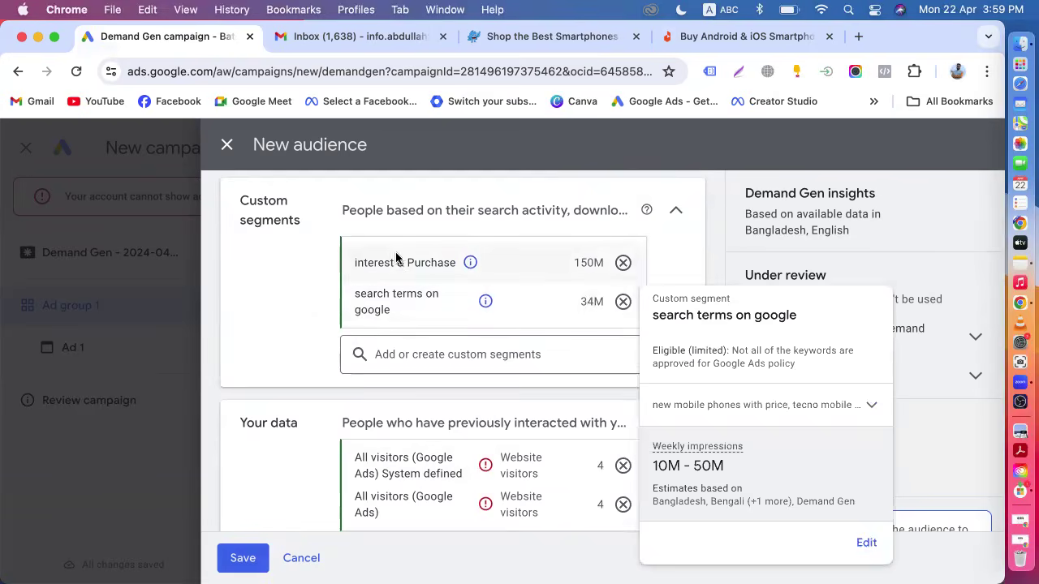
mouse_move(395, 262)
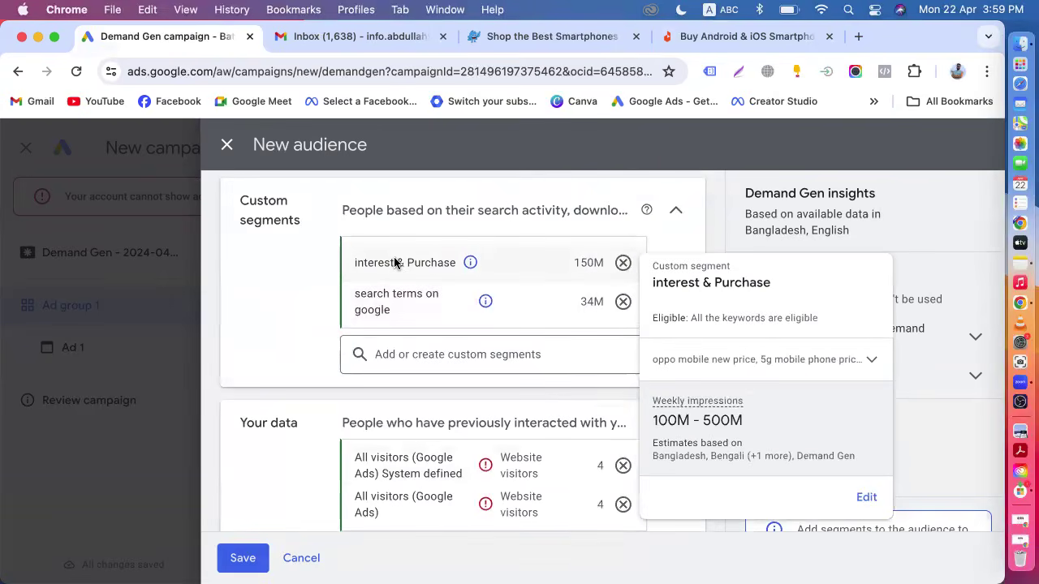
scroll(399, 344, up, 2)
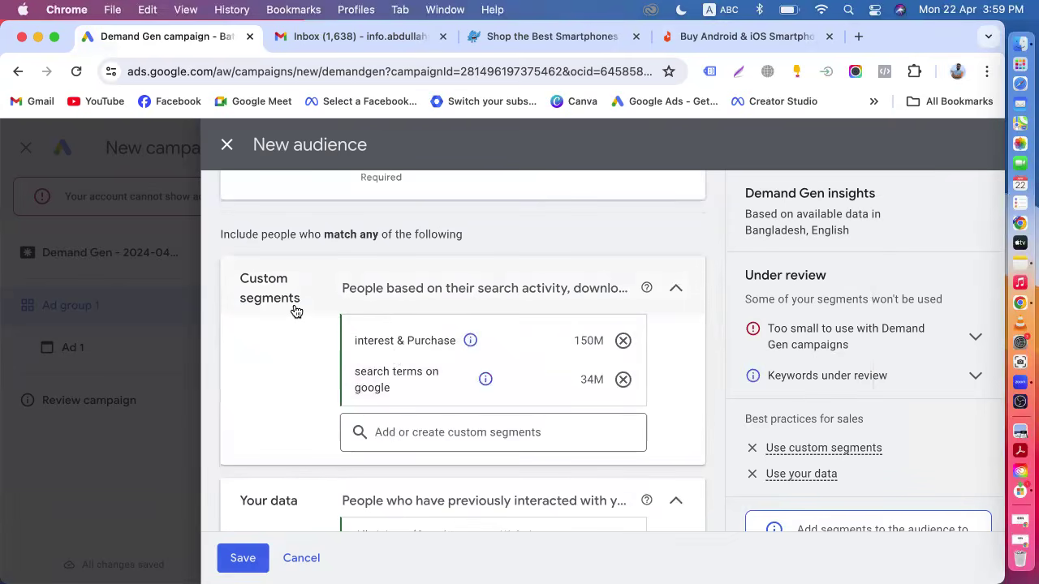
scroll(296, 312, down, 3)
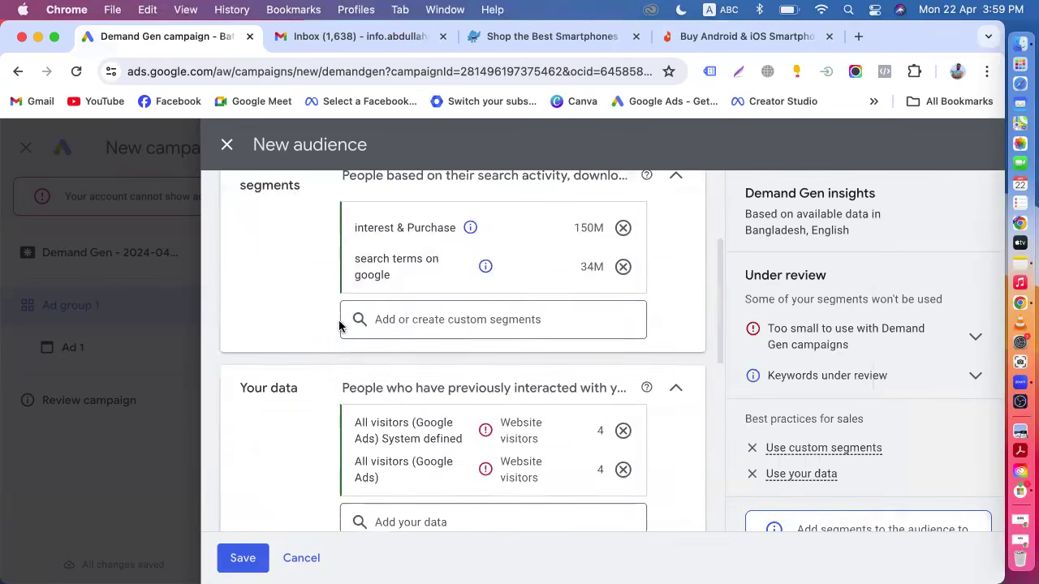
Open a new custom segment form, then switch to the Pickaboo and Daraz smartphone tabs.
click(388, 319)
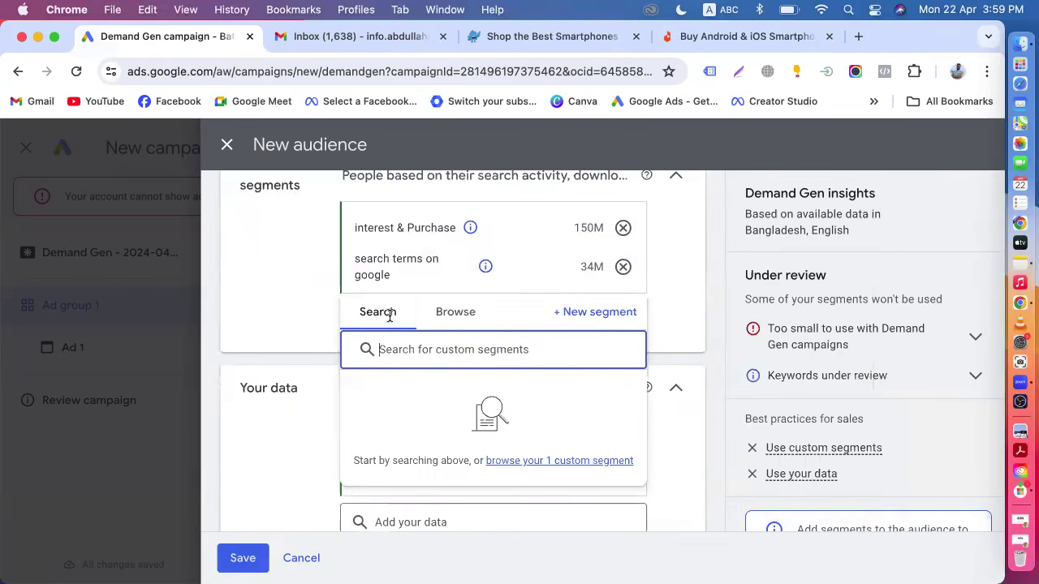
click(577, 316)
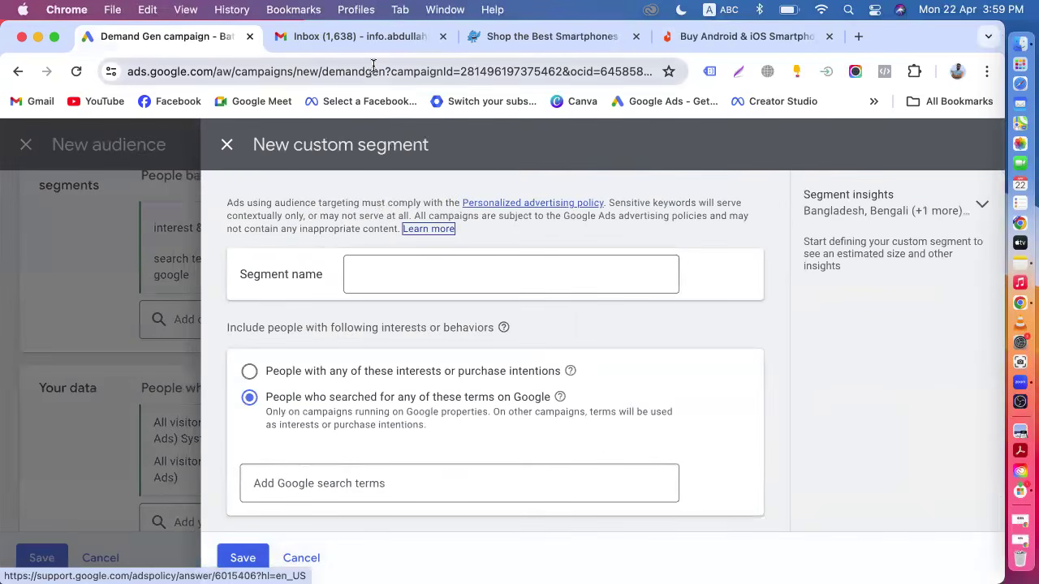
click(529, 37)
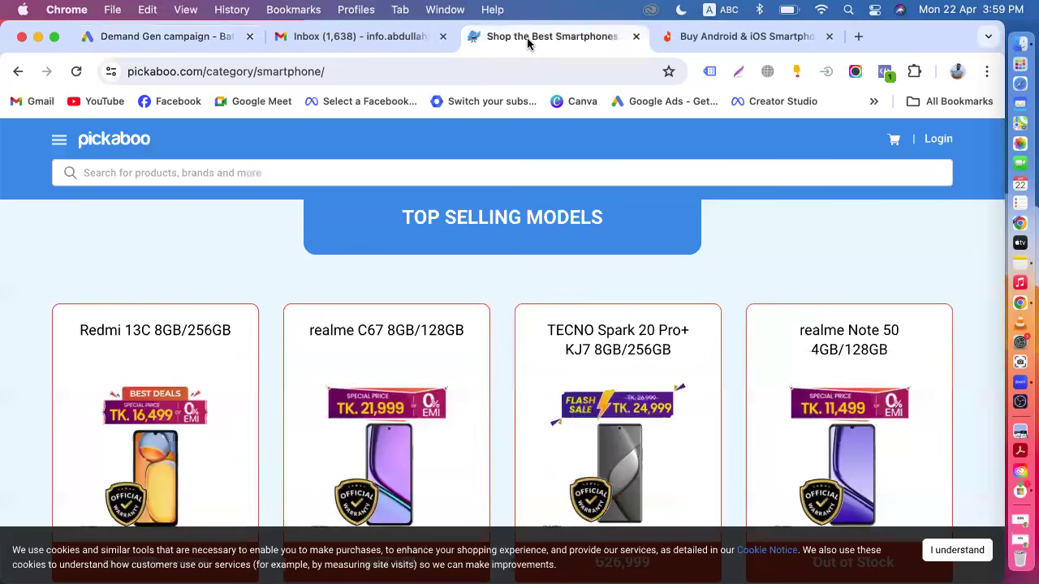
click(720, 39)
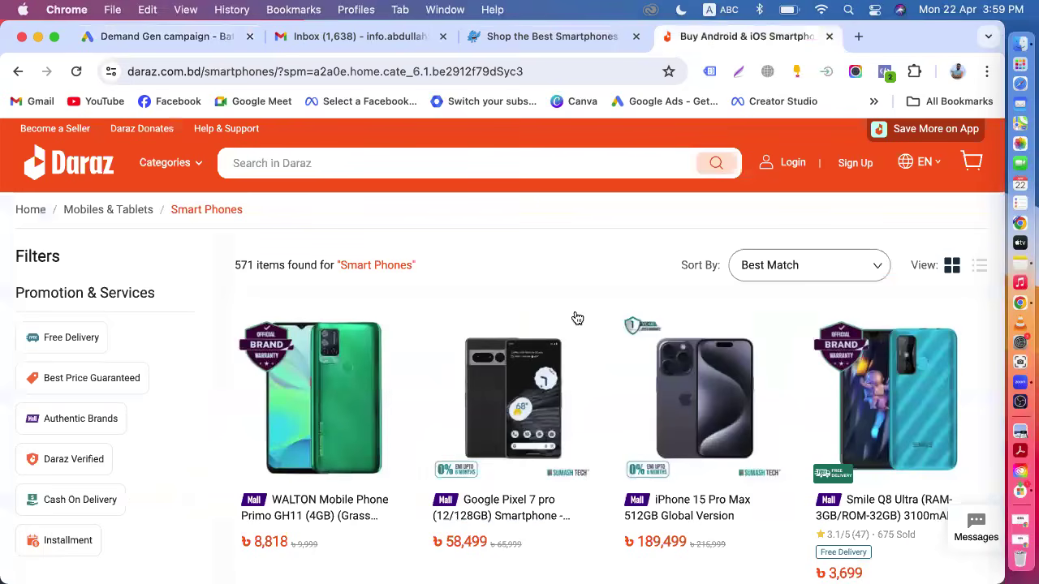
Return to the custom segment form, add a similar-websites section, and switch the include option to interests or purchase intentions.
click(140, 36)
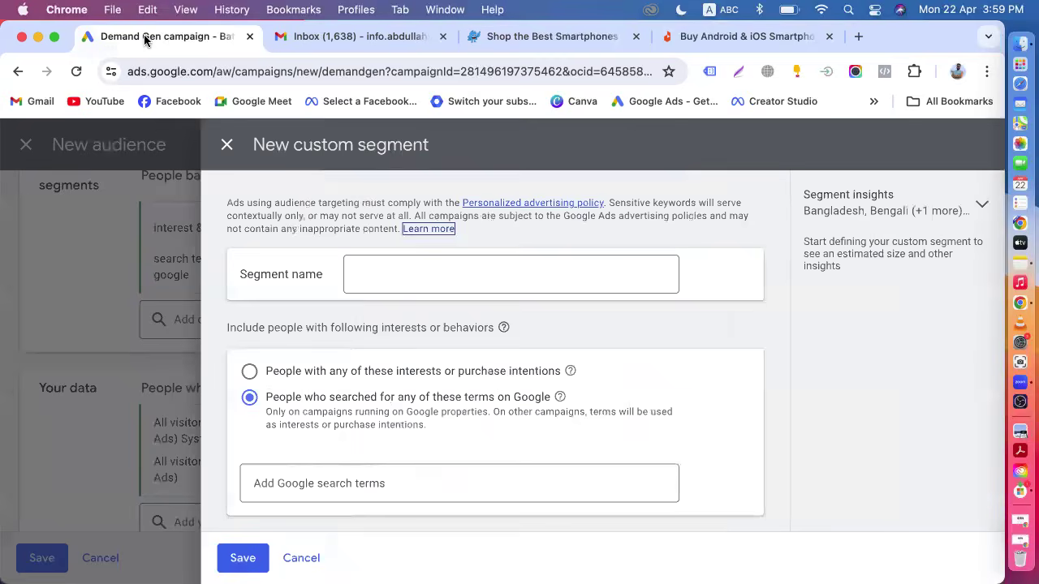
scroll(259, 402, down, 3)
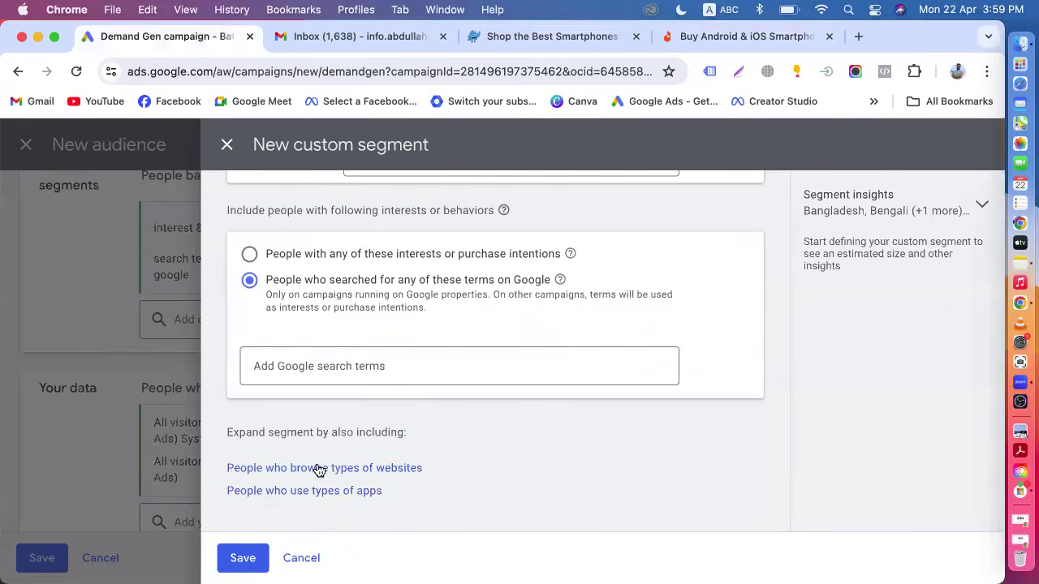
click(397, 474)
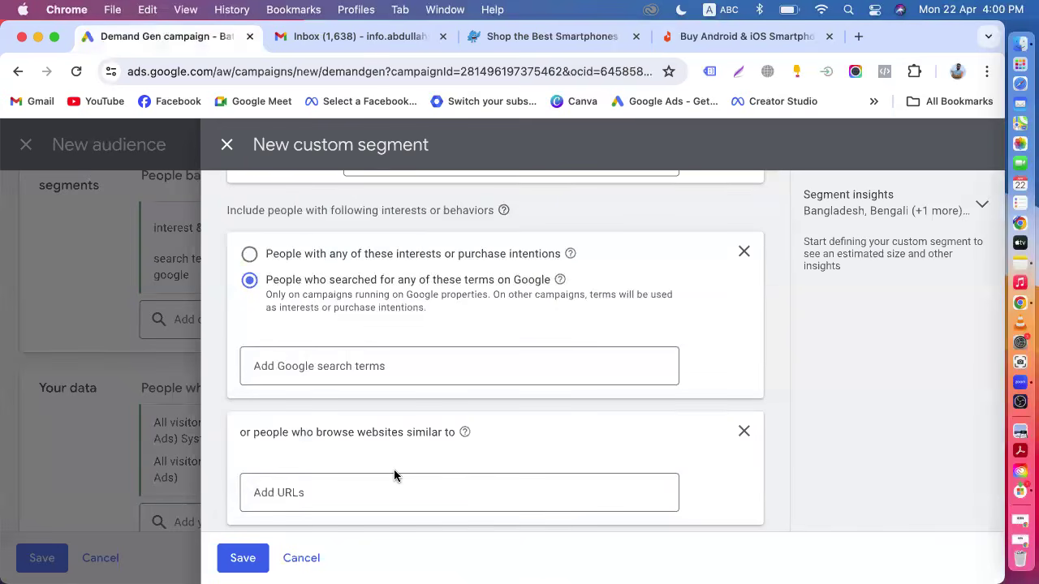
scroll(395, 474, down, 3)
scroll(394, 474, up, 3)
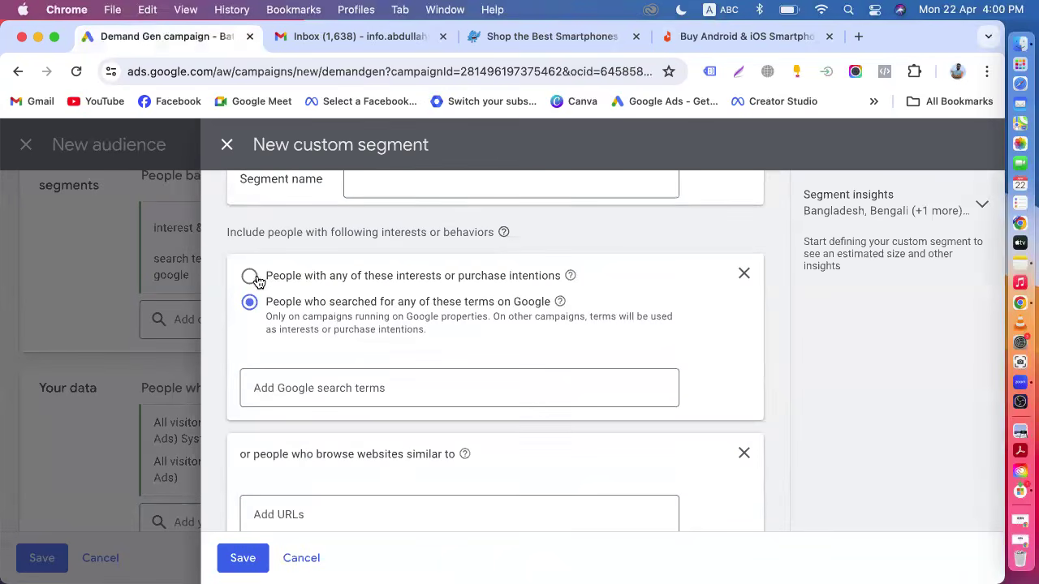
click(250, 277)
Copy the Pickaboo smartphone category URL and paste it into the similar-websites field.
scroll(360, 324, down, 3)
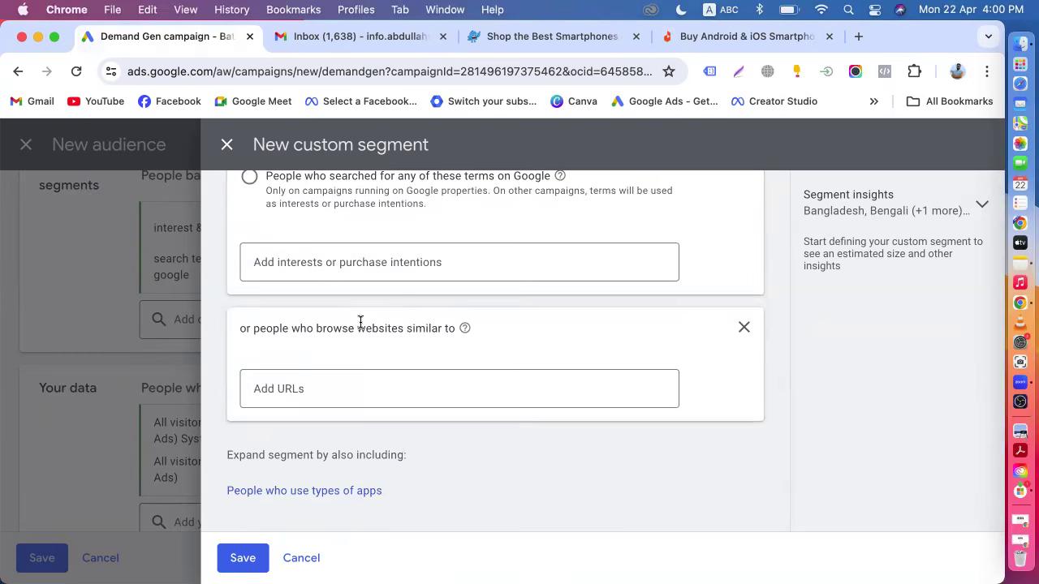
scroll(359, 324, up, 2)
scroll(418, 228, down, 1)
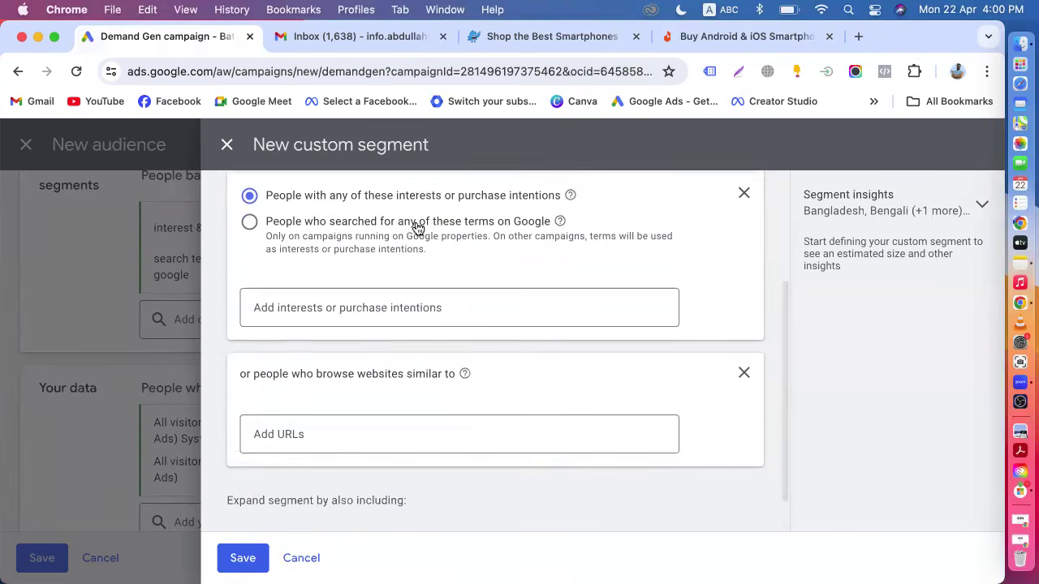
scroll(418, 227, down, 1)
click(283, 388)
click(517, 40)
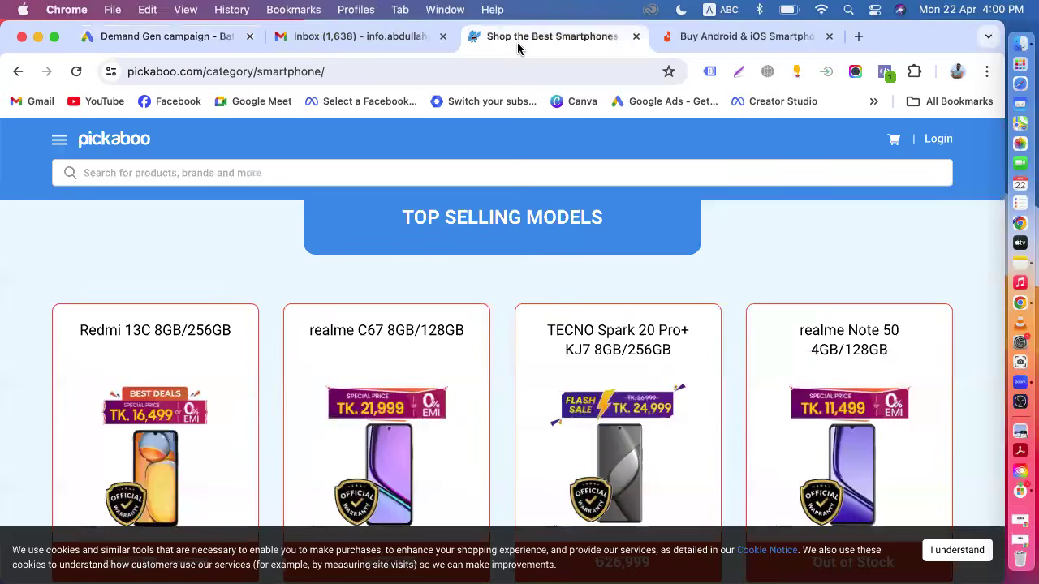
click(373, 68)
right_click(373, 67)
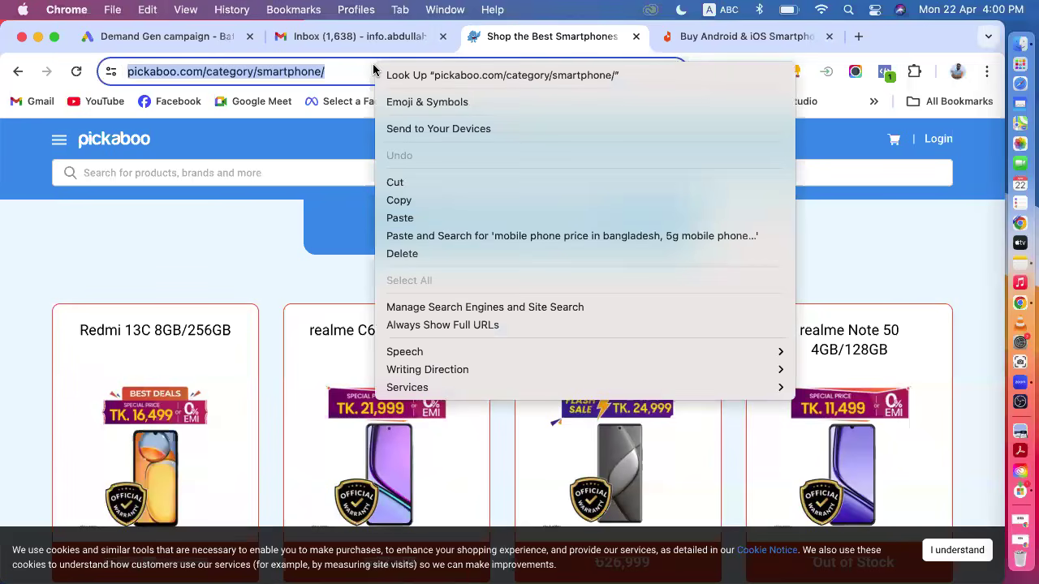
click(417, 200)
click(154, 39)
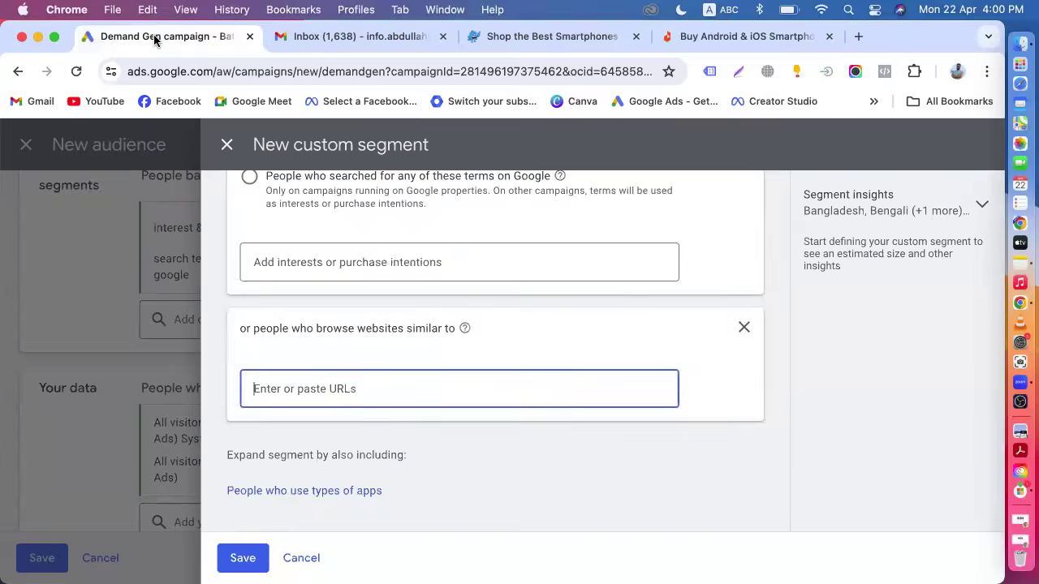
right_click(305, 388)
click(332, 415)
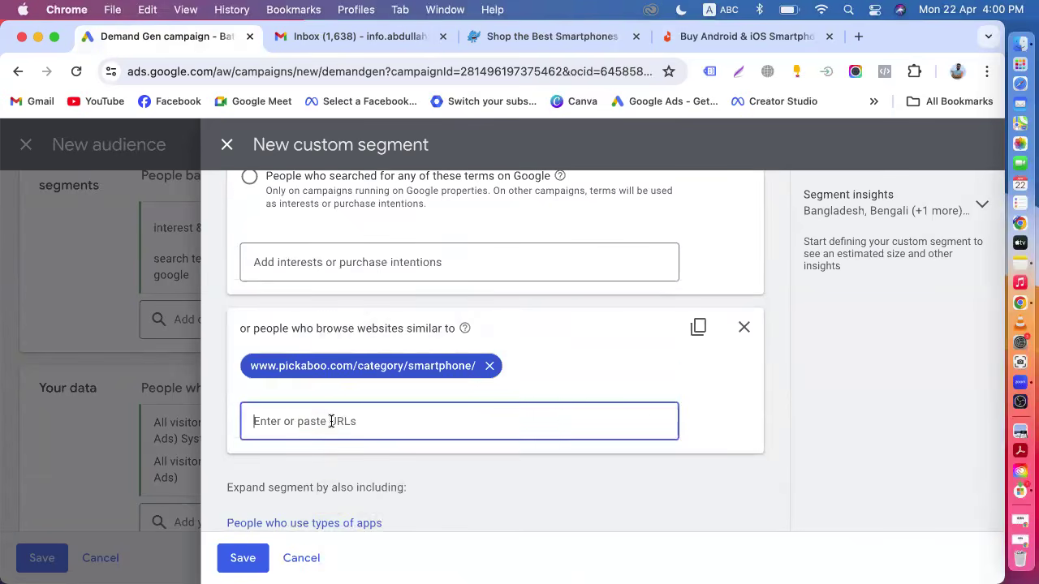
Copy the Daraz smartphones page URL and paste it into the similar-websites field as a second URL.
click(668, 35)
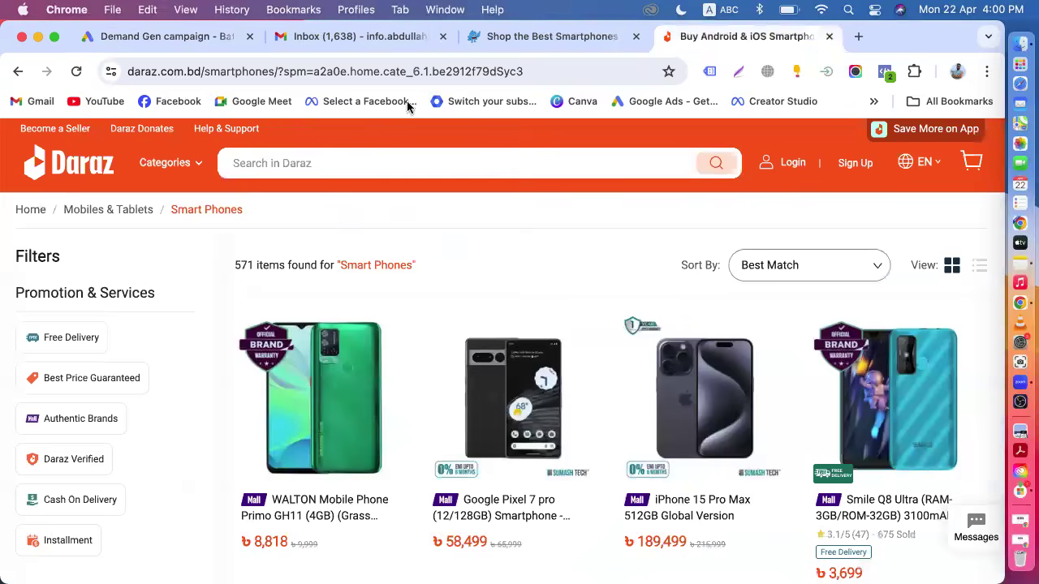
click(533, 70)
right_click(536, 72)
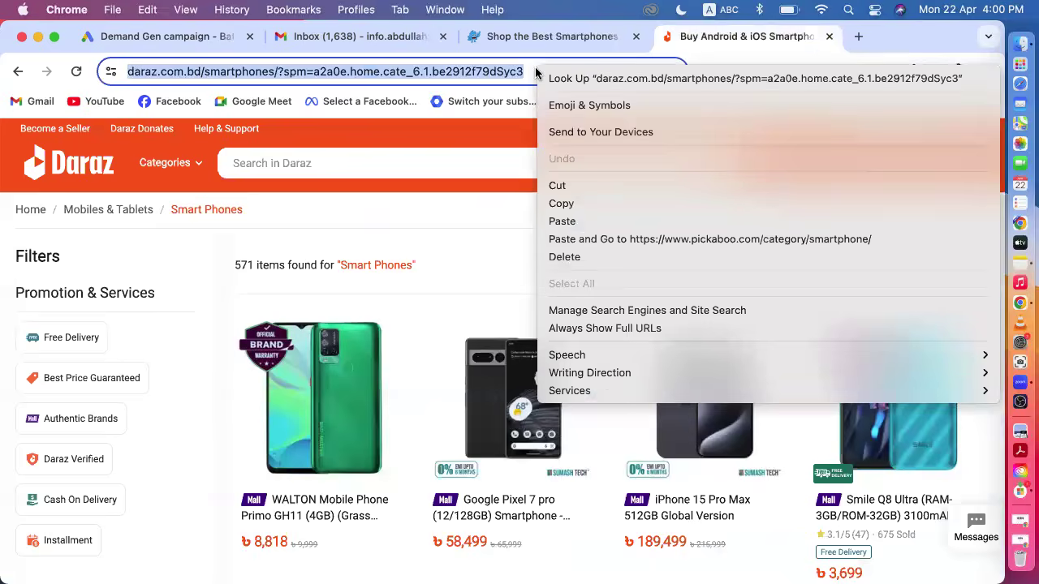
click(581, 203)
click(166, 37)
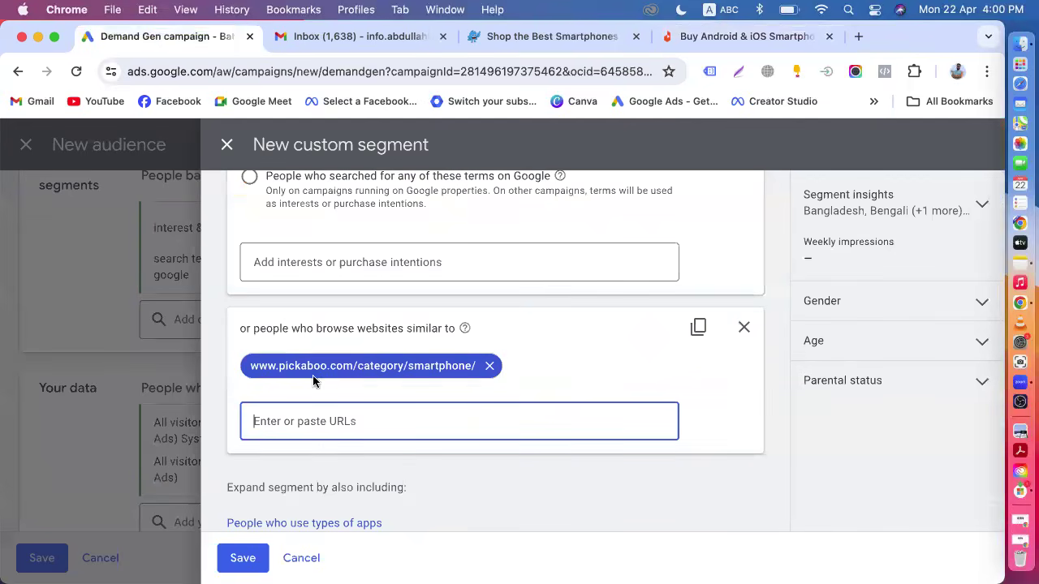
key(super+v)
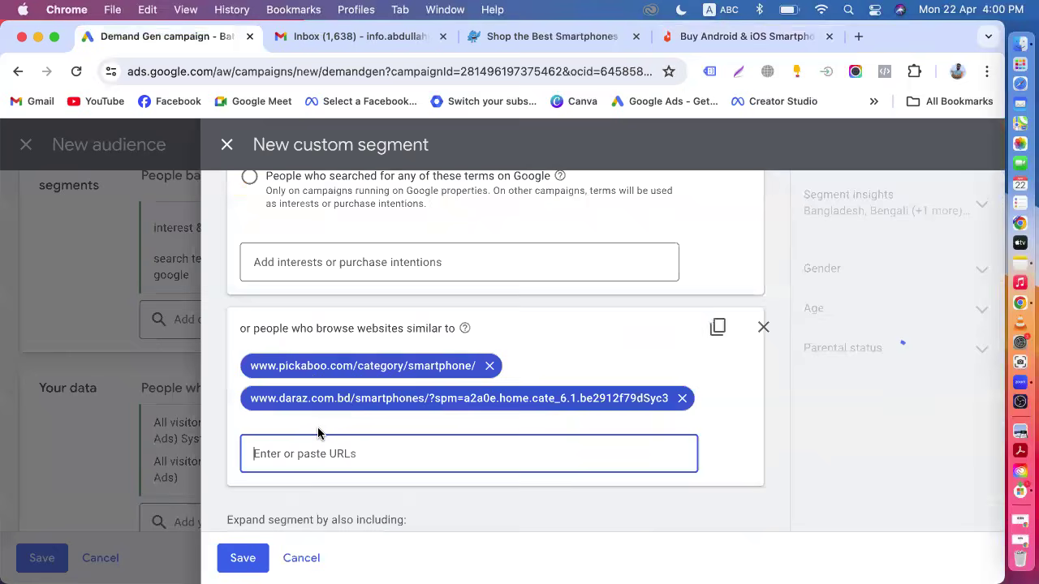
Browse the Pickaboo and Daraz smartphone pages.
click(516, 39)
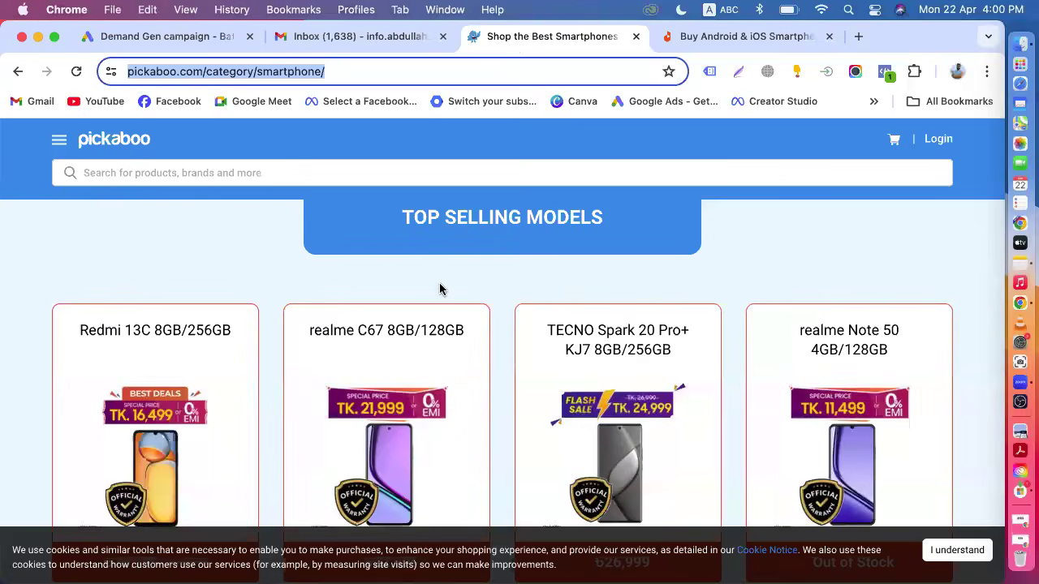
scroll(480, 363, down, 5)
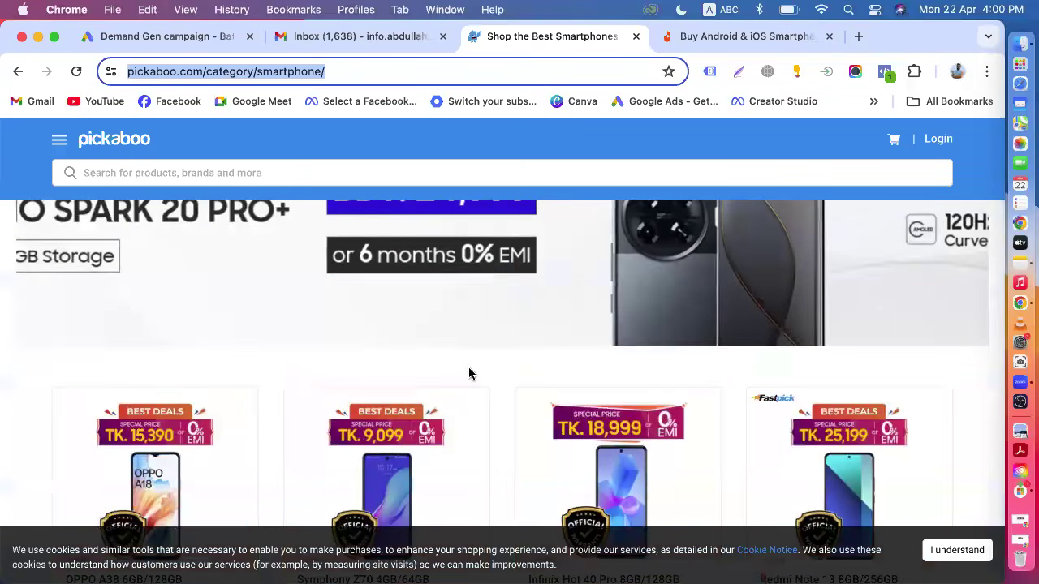
scroll(469, 373, down, 10)
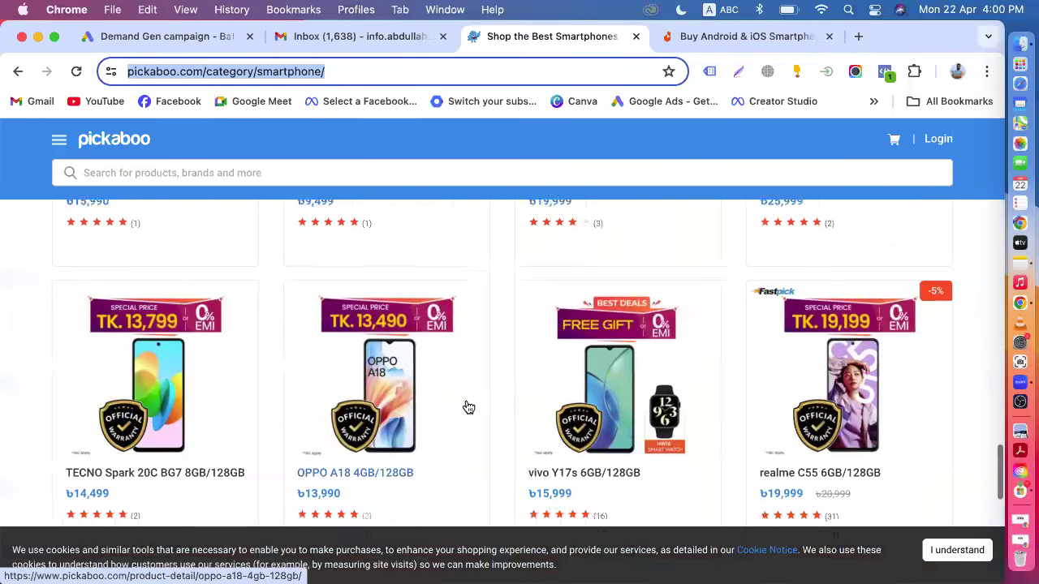
scroll(511, 384, up, 10)
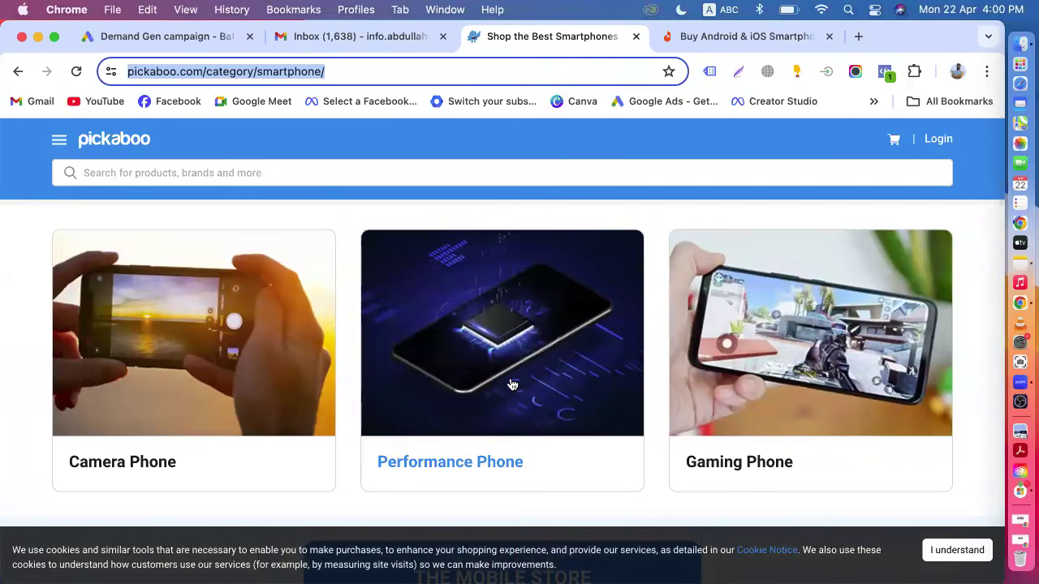
scroll(511, 384, down, 5)
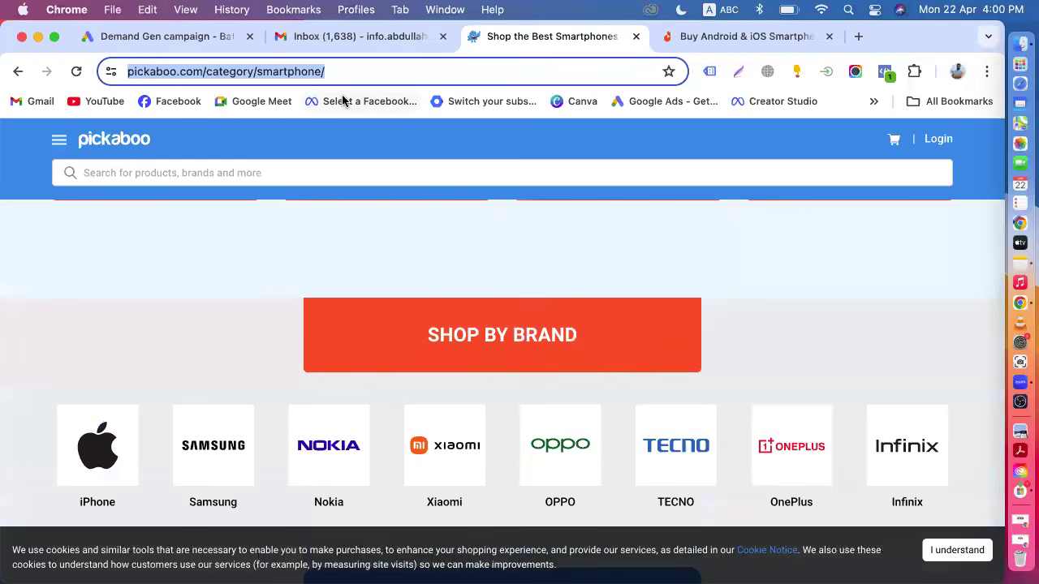
scroll(453, 268, up, 5)
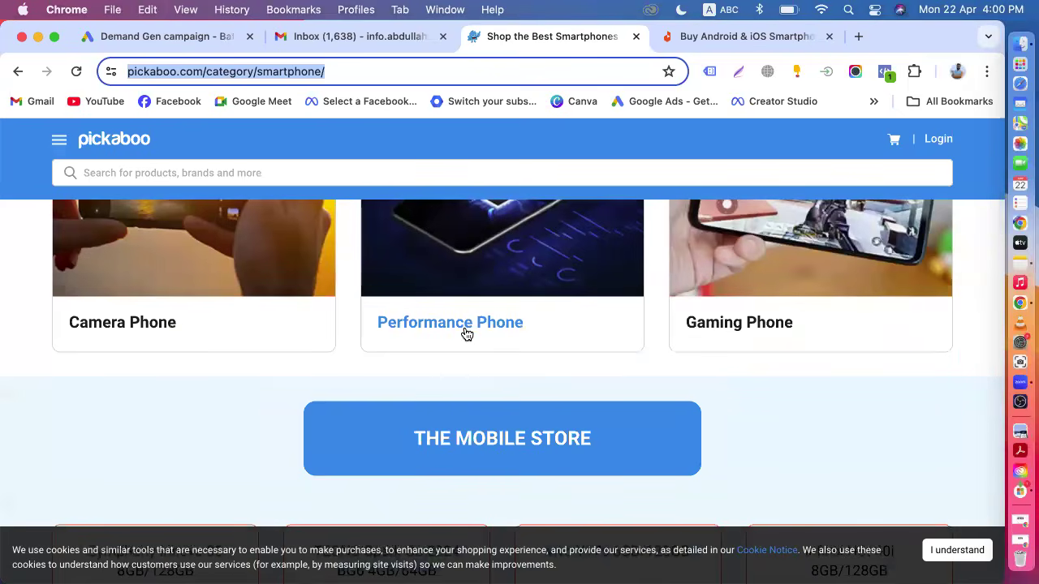
scroll(466, 333, up, 10)
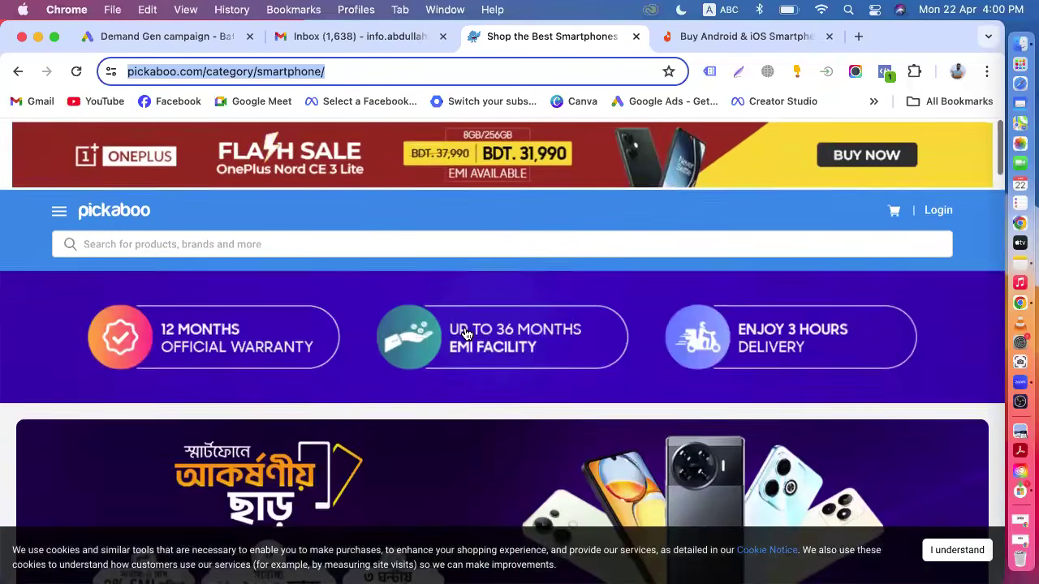
click(685, 36)
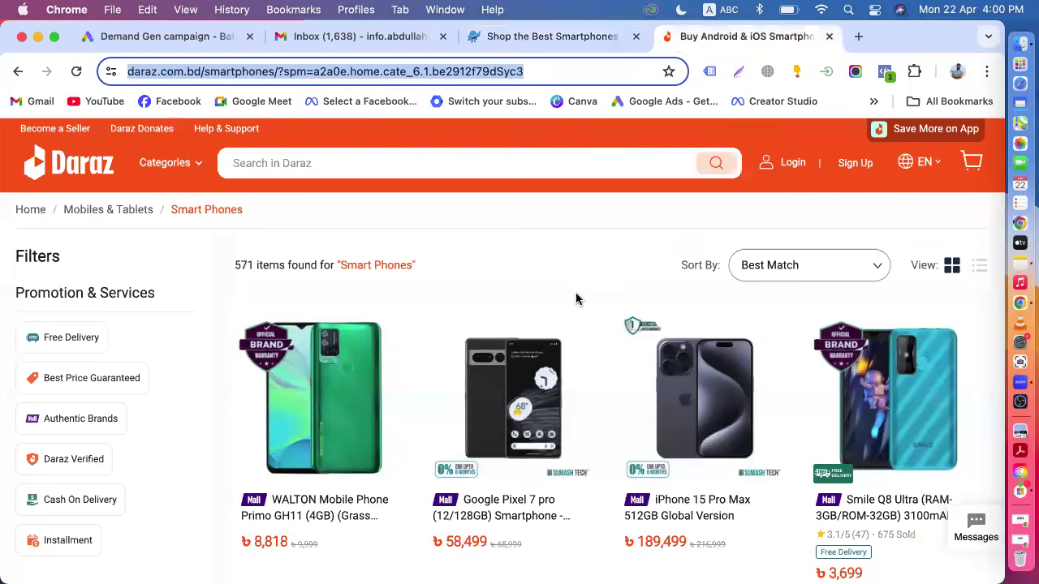
scroll(455, 406, down, 3)
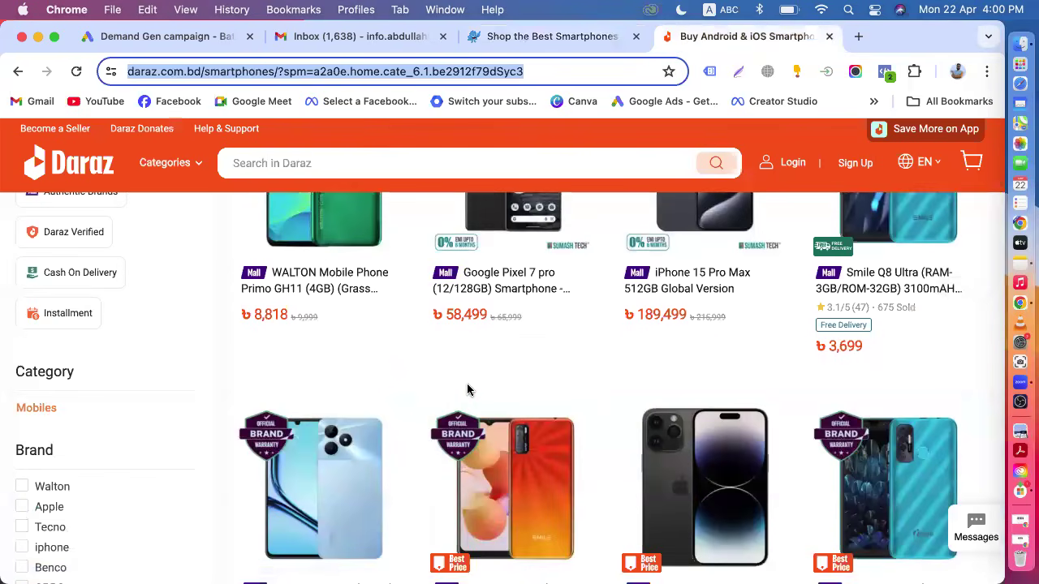
scroll(467, 383, up, 3)
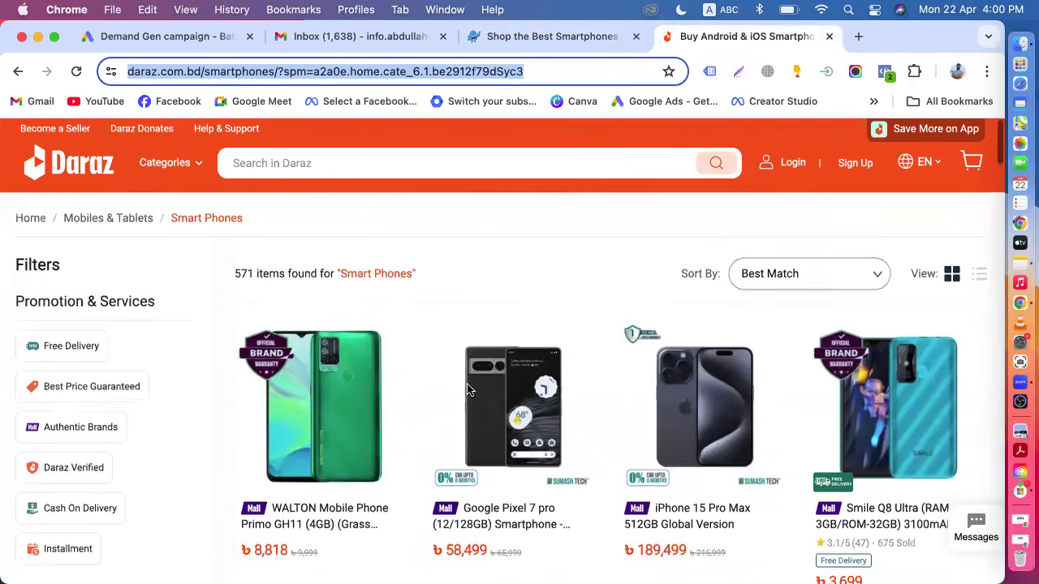
mouse_move(170, 169)
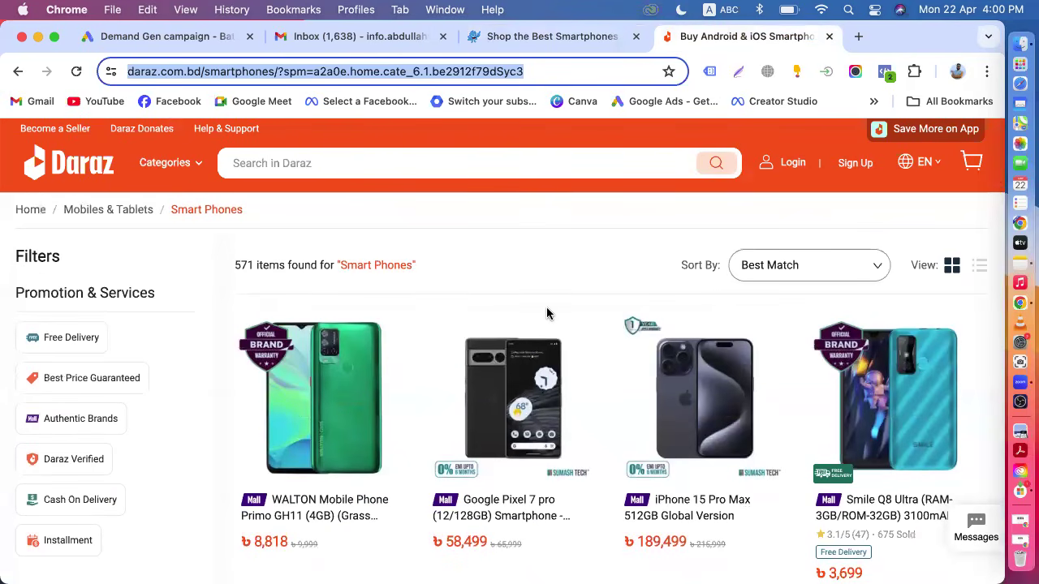
scroll(547, 313, down, 5)
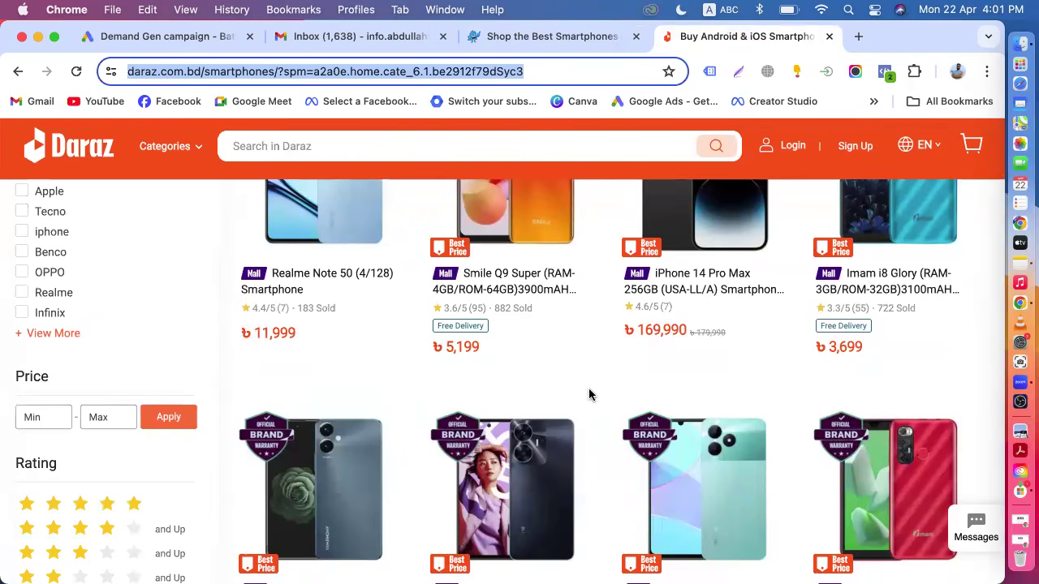
scroll(591, 394, up, 5)
scroll(590, 395, down, 3)
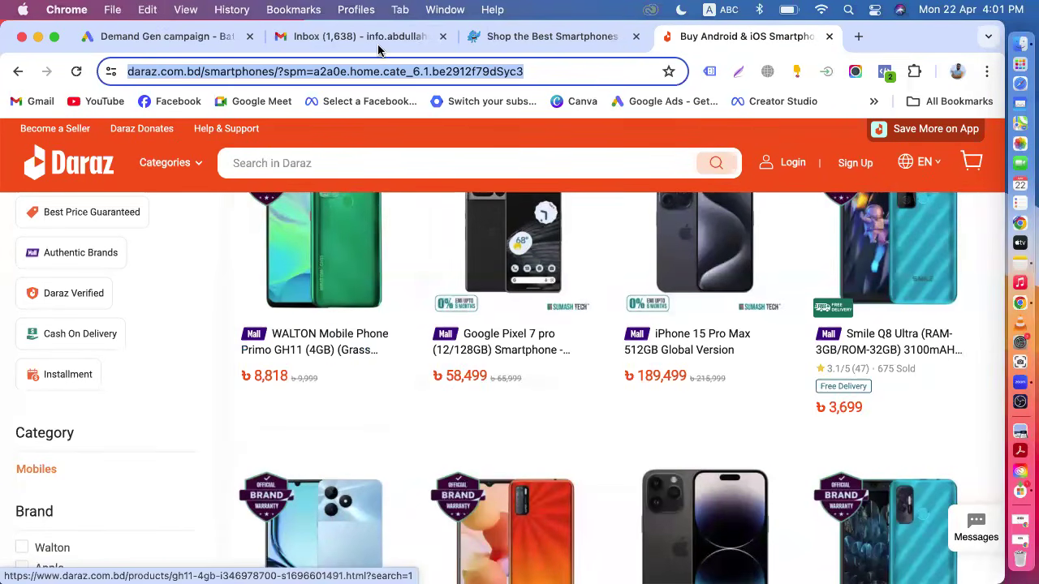
Back in the custom segment form, start naming the website-based segment "website si".
click(138, 35)
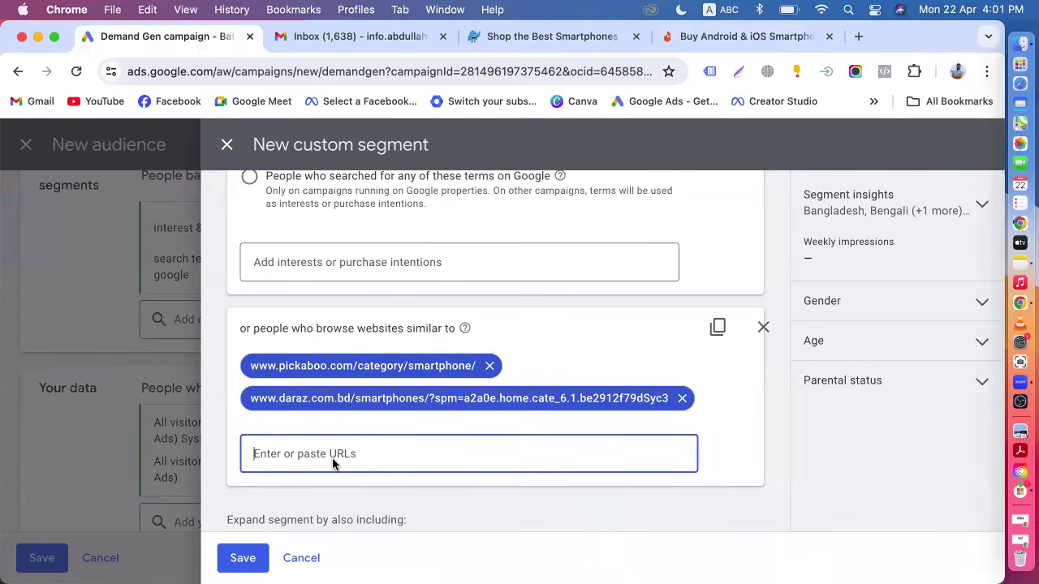
scroll(332, 457, down, 2)
scroll(332, 457, up, 3)
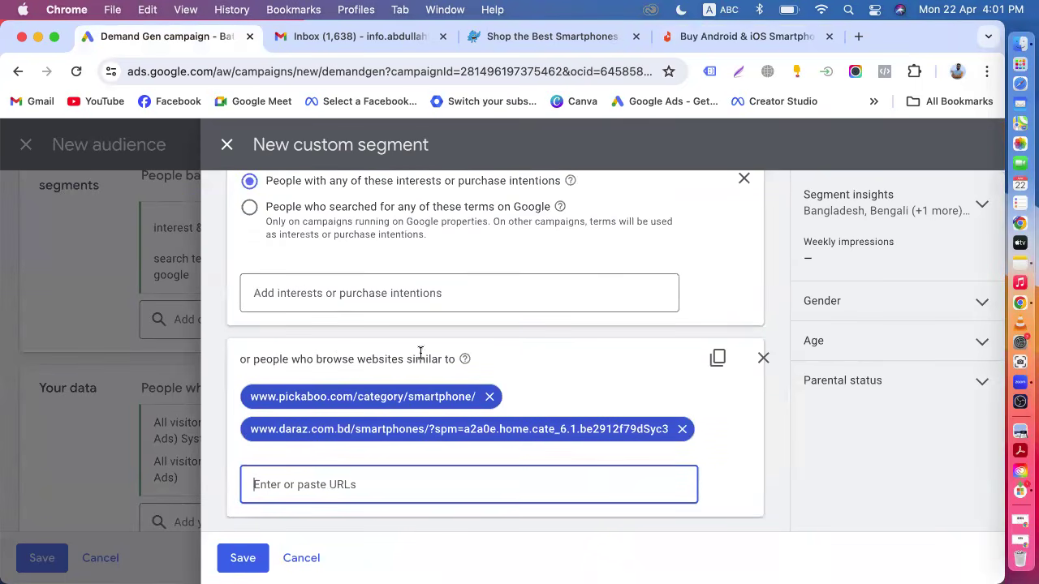
scroll(446, 363, up, 3)
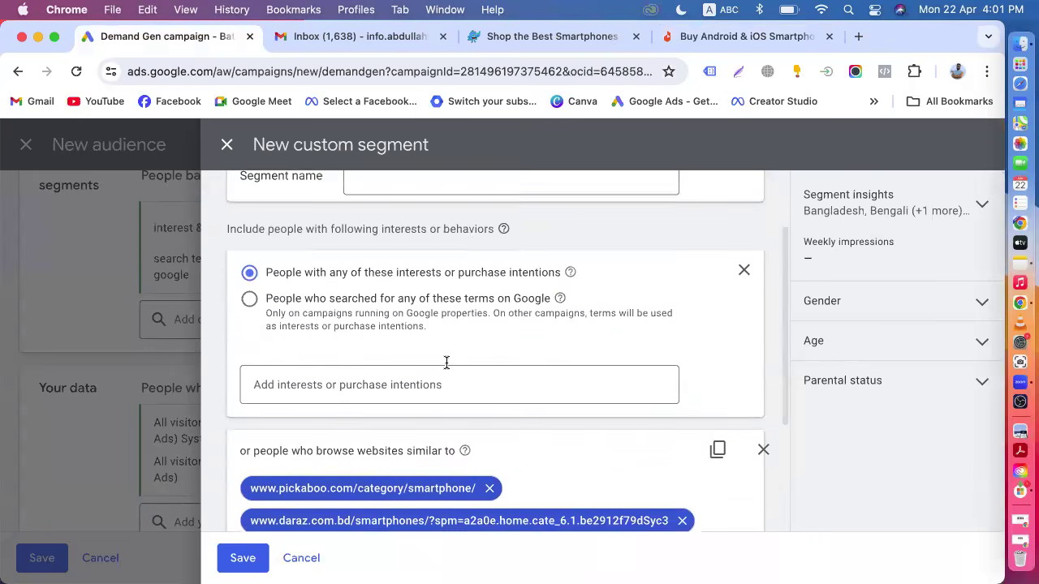
scroll(482, 384, down, 3)
scroll(484, 385, down, 1)
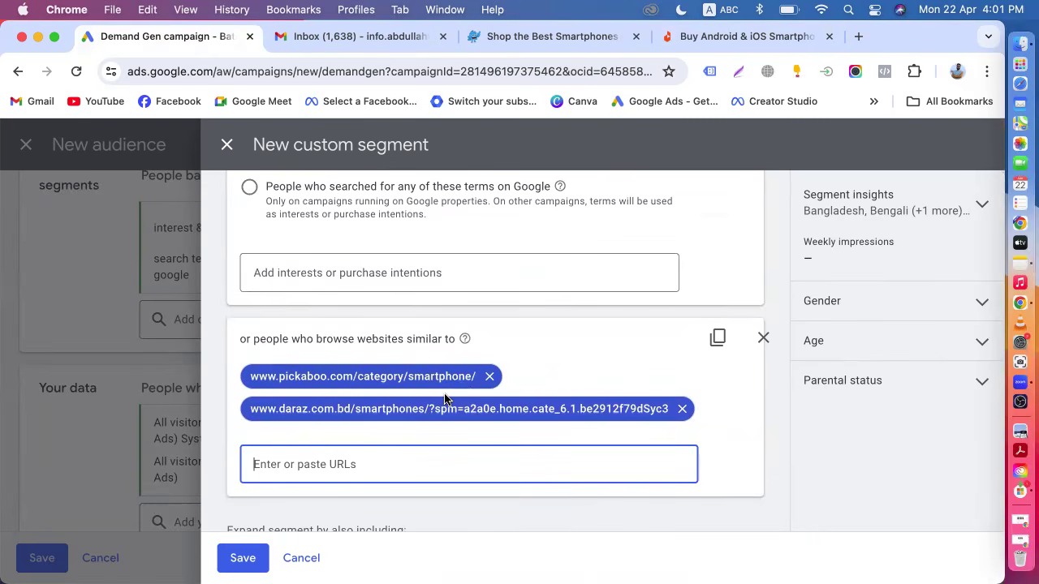
scroll(444, 400, up, 5)
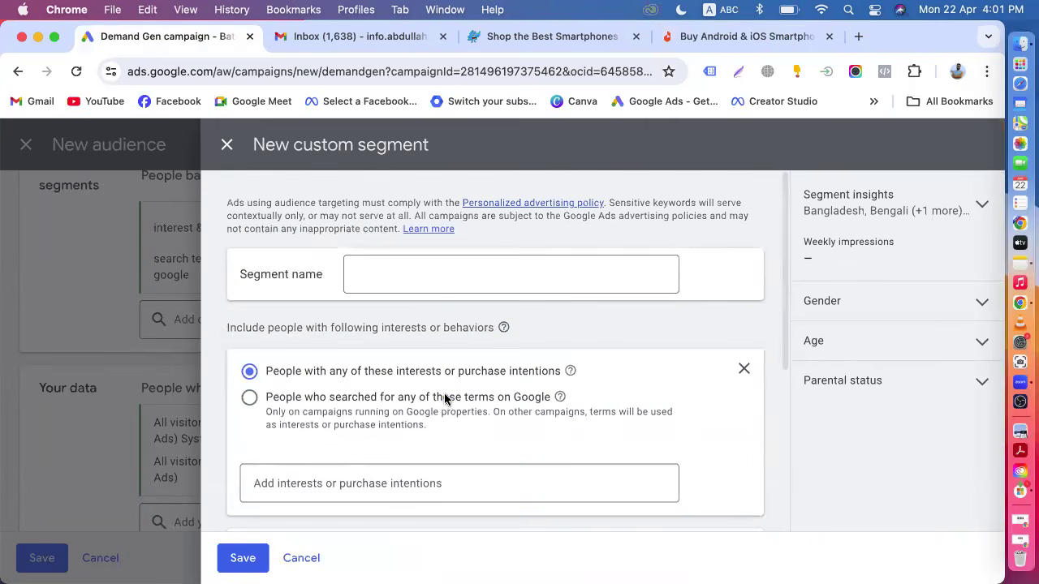
click(409, 280)
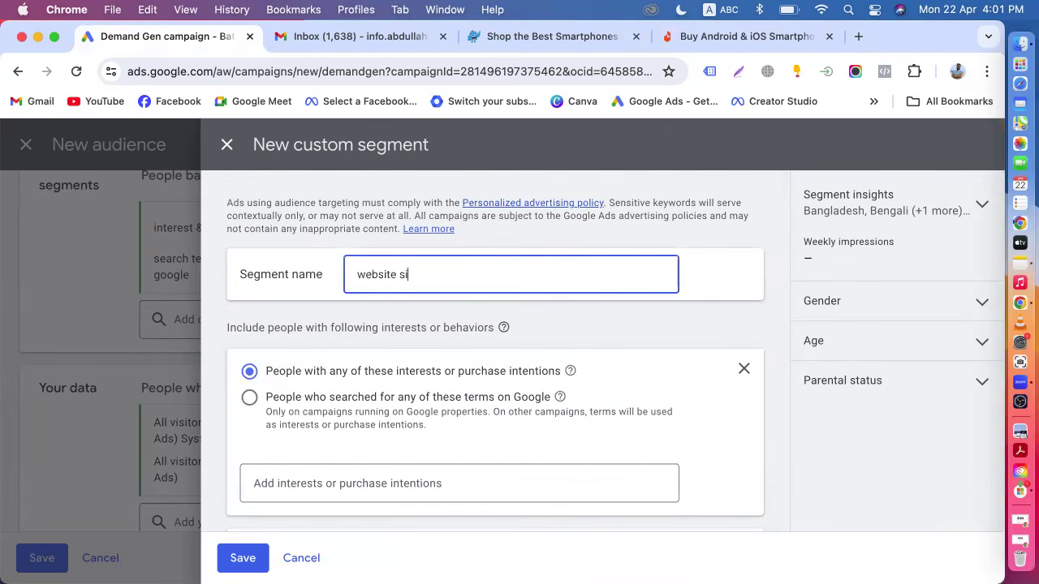
scroll(495, 349, down, 4)
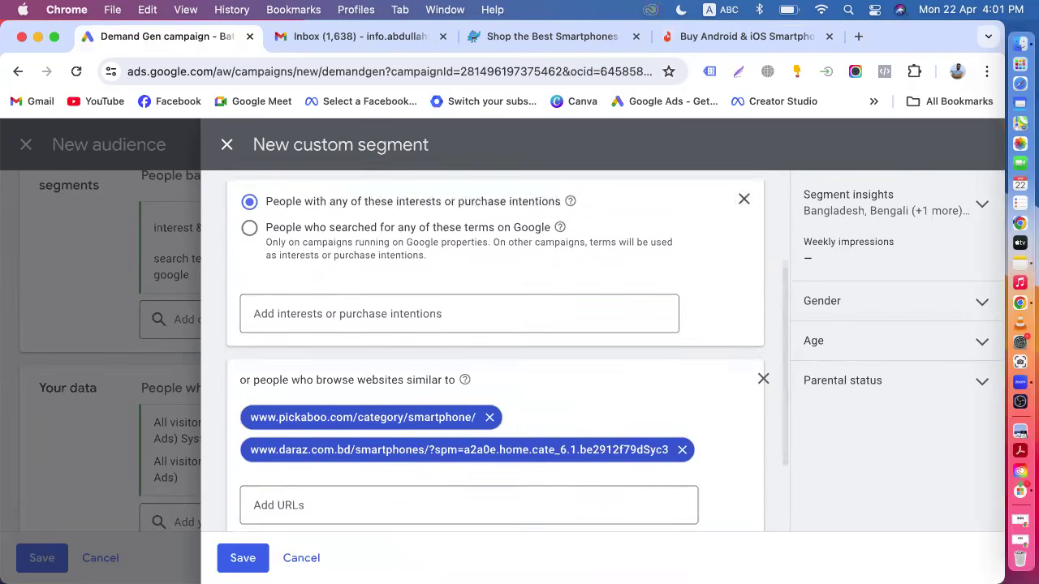
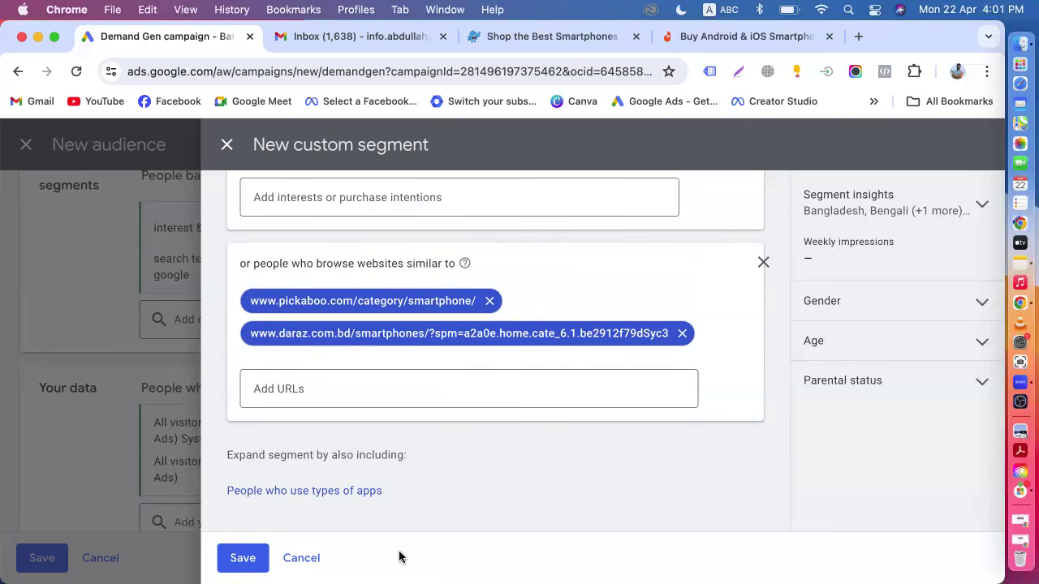
Save the website-similarity custom segment.
scroll(462, 519, up, 5)
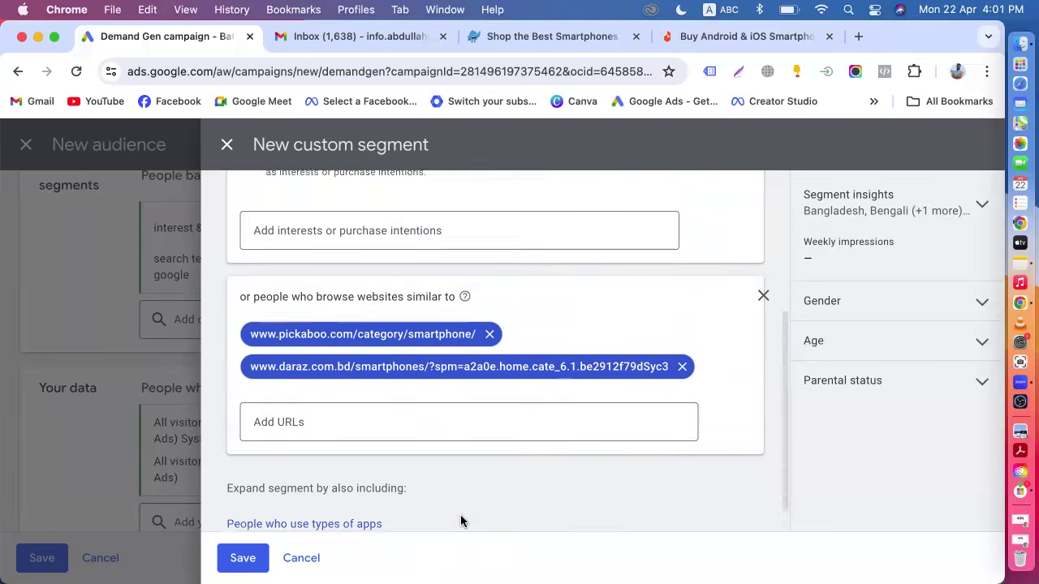
scroll(461, 520, down, 5)
click(248, 568)
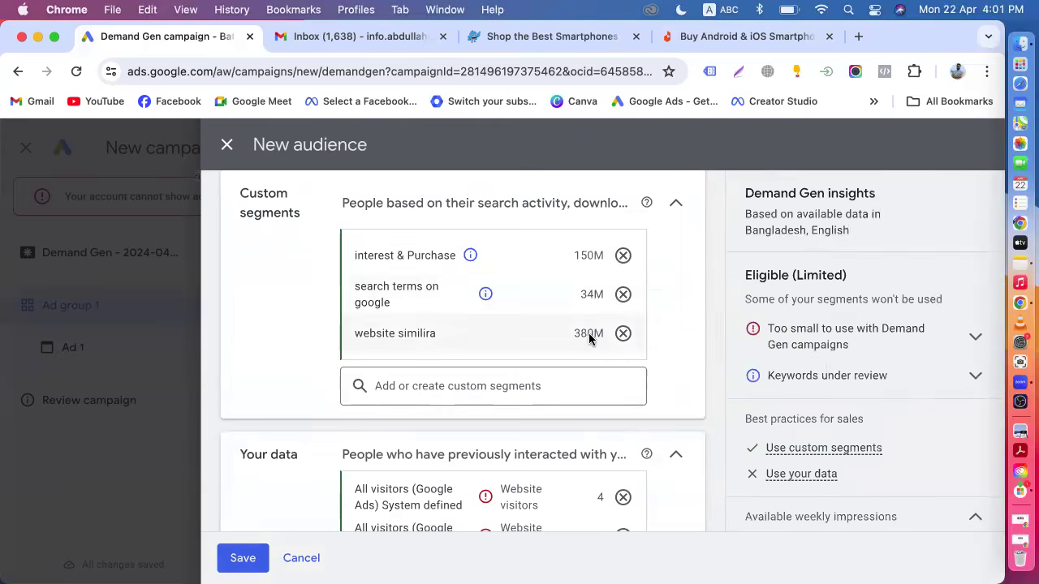
Review the audience's custom segments, your data and interests sections.
mouse_move(584, 341)
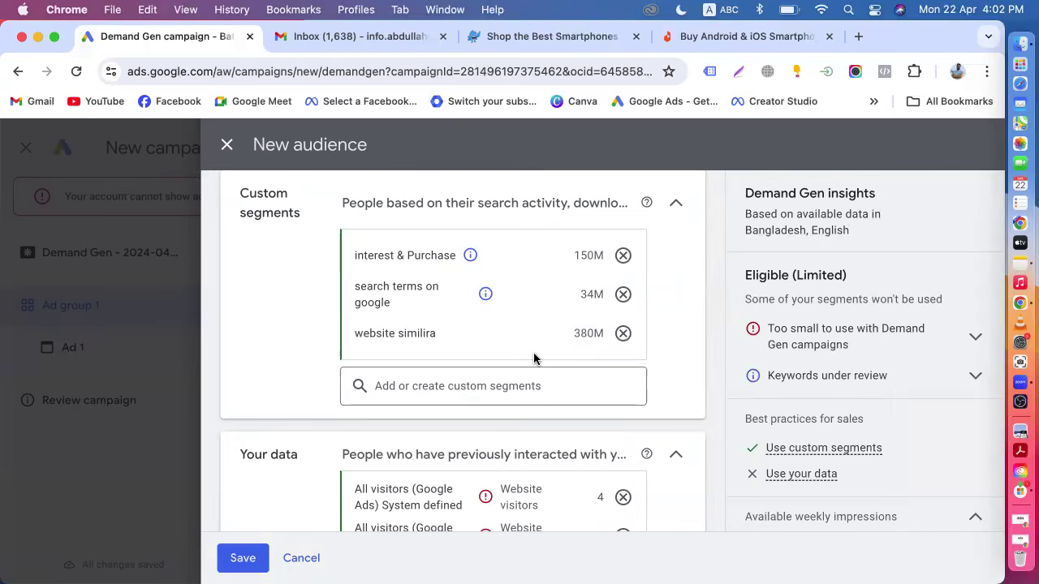
scroll(534, 359, down, 1)
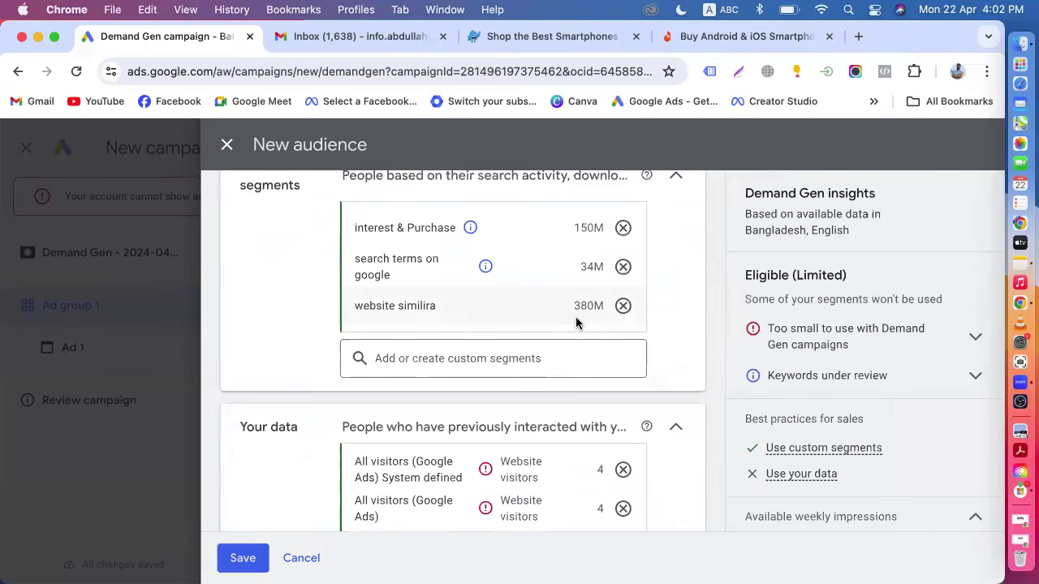
scroll(503, 397, down, 2)
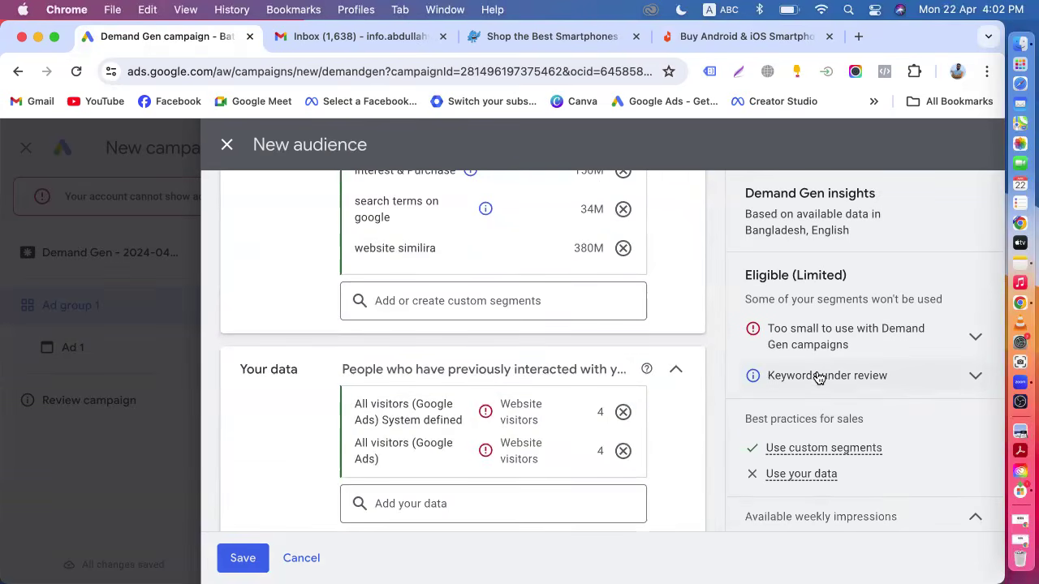
scroll(833, 387, down, 2)
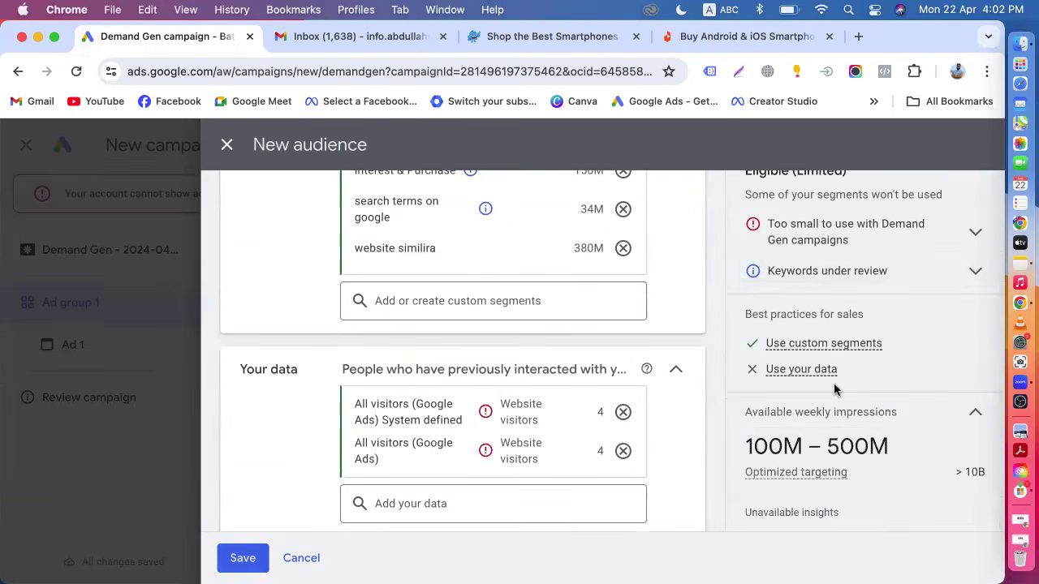
scroll(528, 406, up, 3)
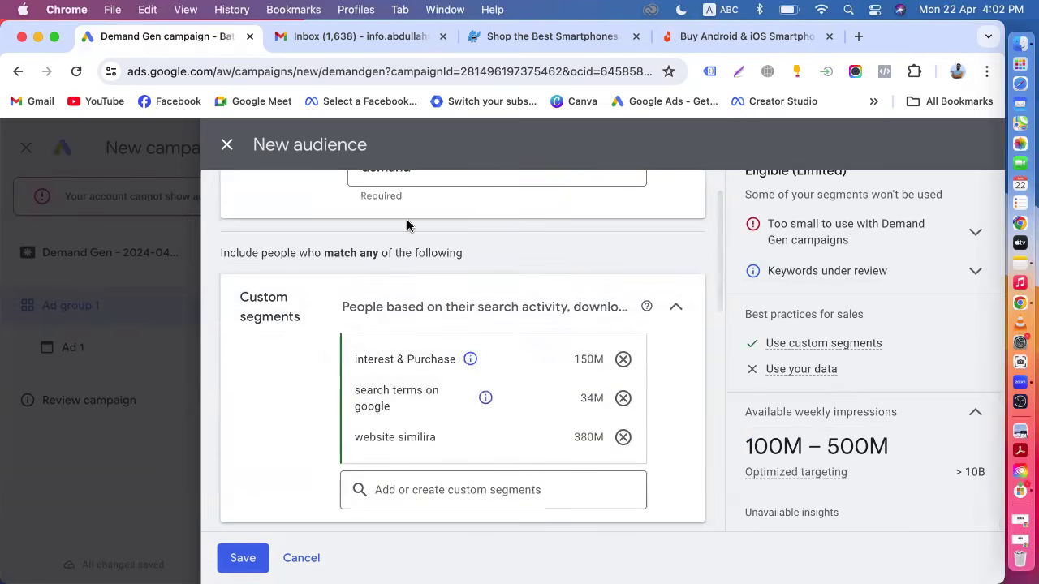
scroll(413, 364, down, 6)
click(389, 315)
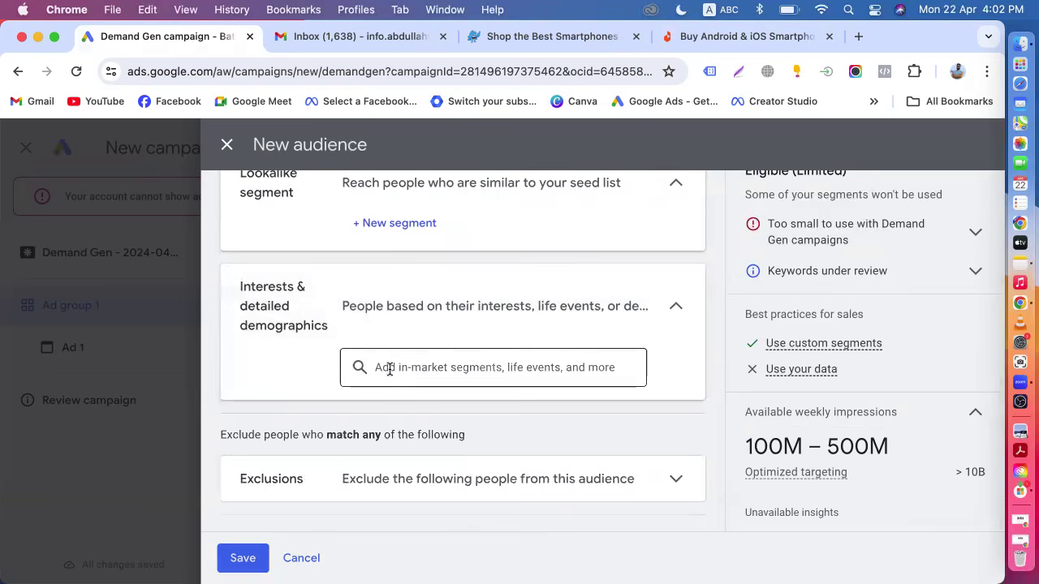
click(390, 370)
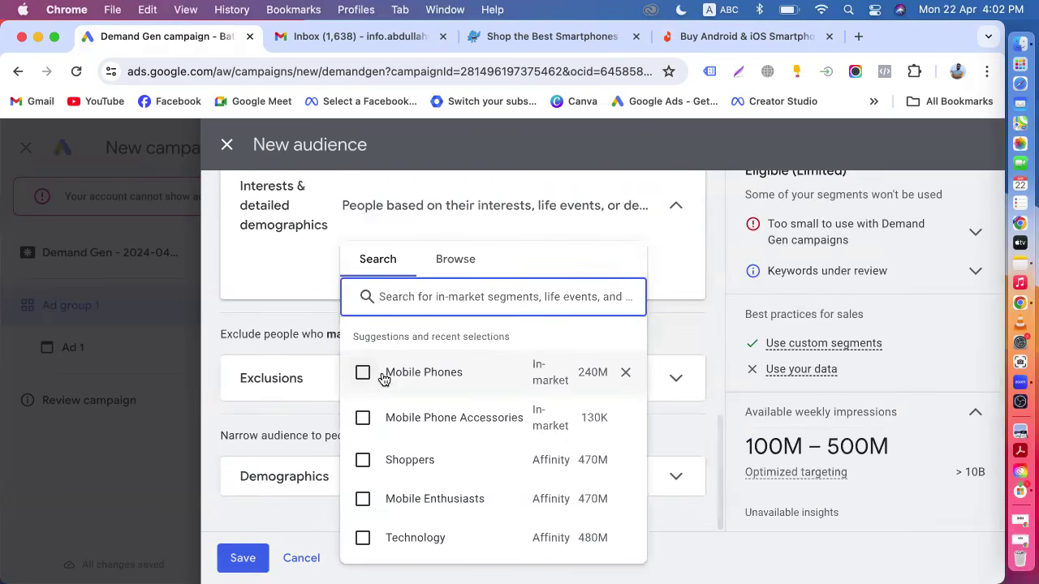
click(247, 337)
scroll(247, 339, up, 6)
mouse_move(376, 386)
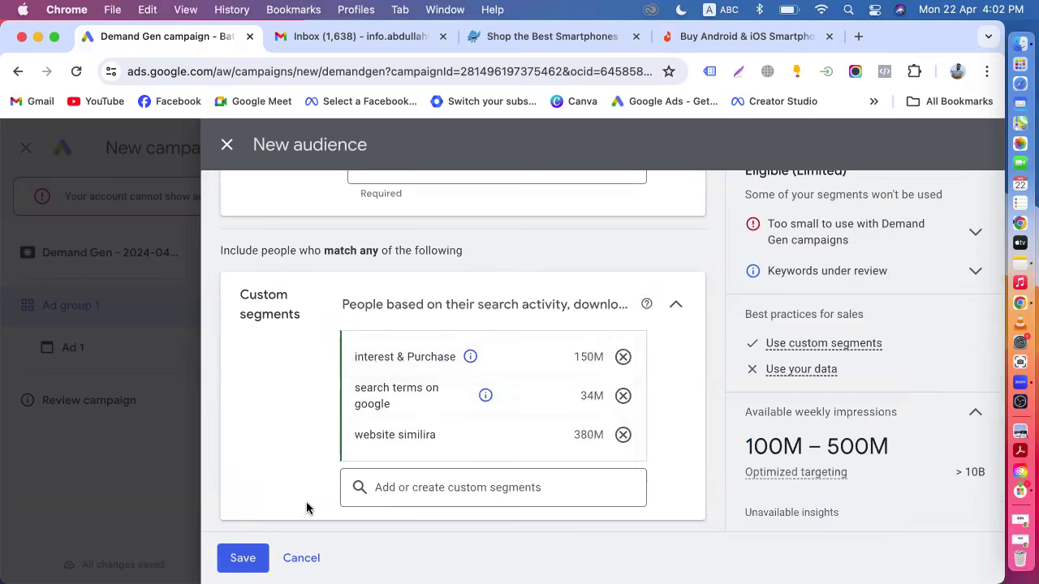
scroll(307, 507, down, 6)
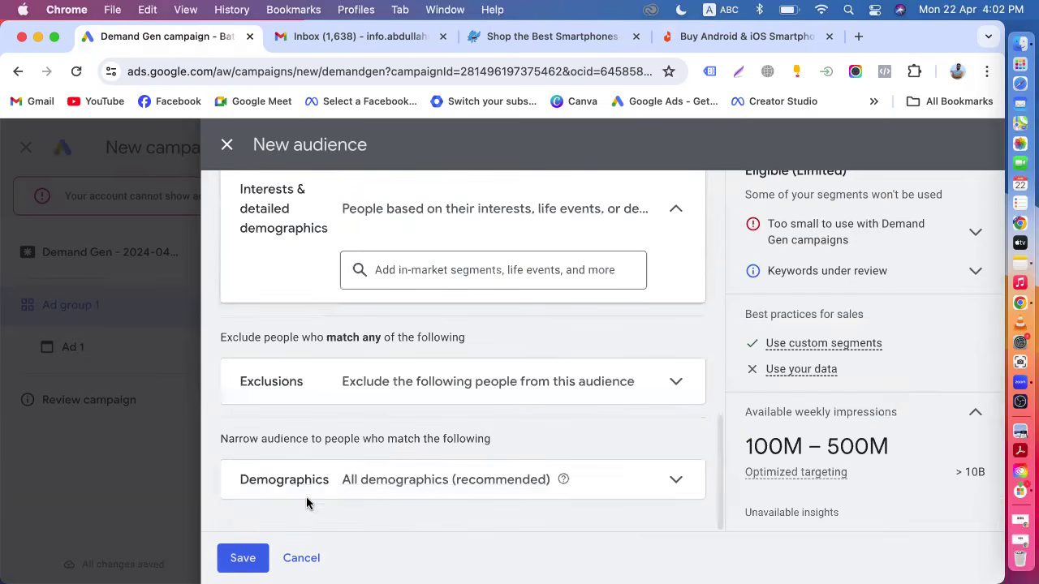
Add the Mobile Phones, Mobile Phone Accessories and Shoppers segments to interests and detailed demographics.
click(407, 268)
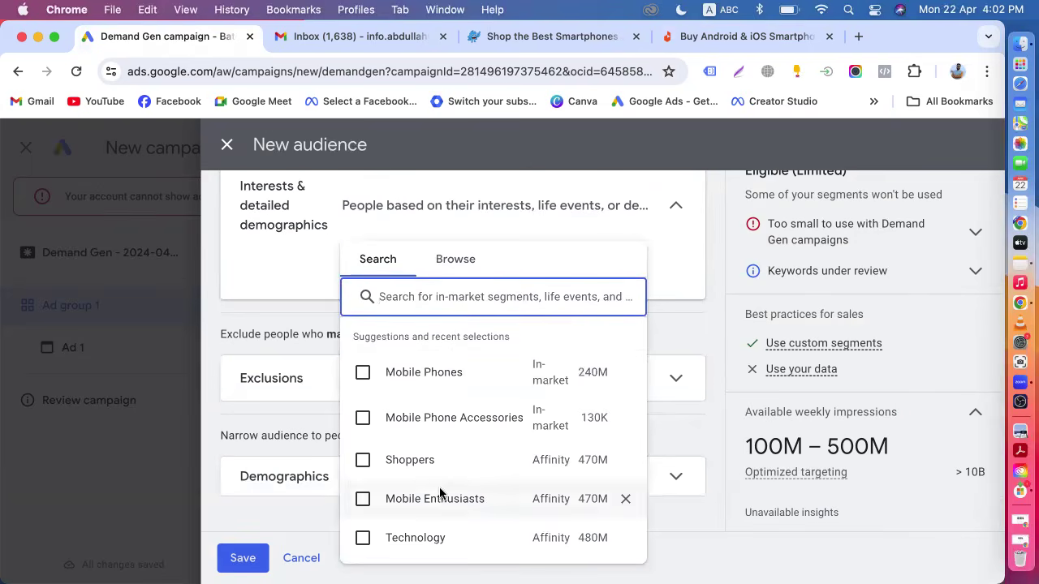
click(362, 372)
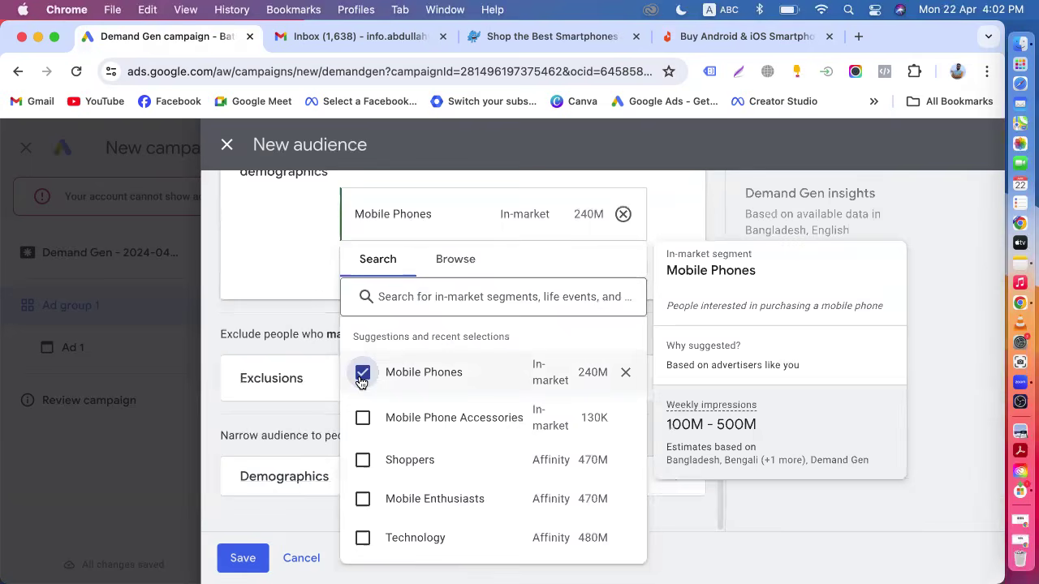
click(363, 419)
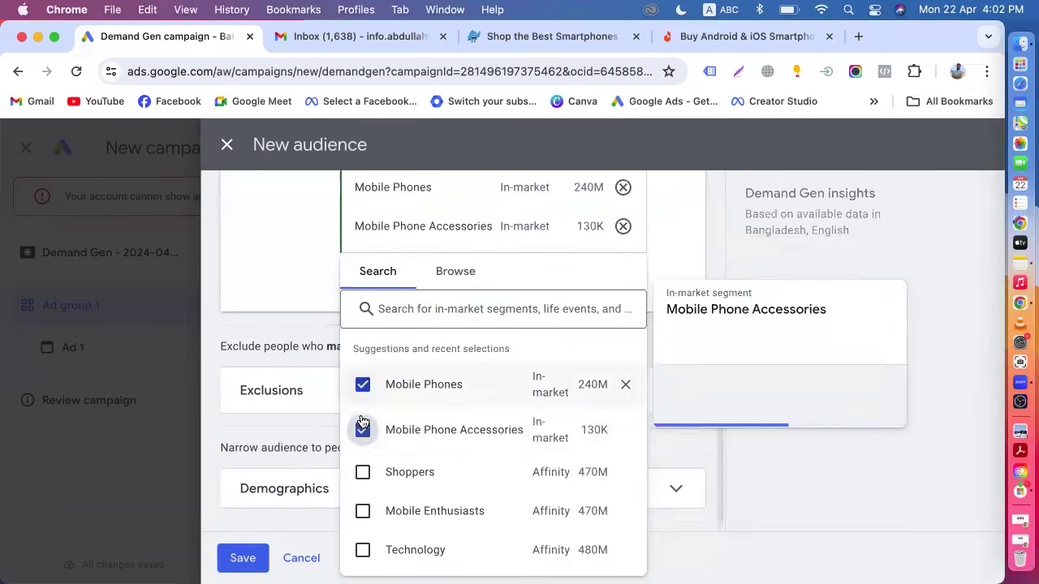
click(363, 460)
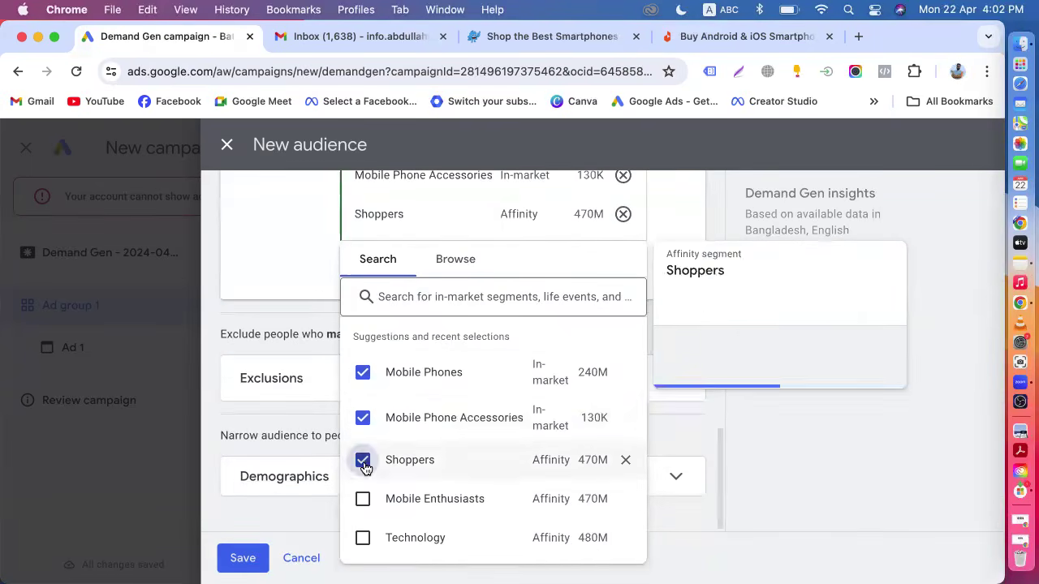
Add the Mobile Enthusiasts and Android Phones segments to interests and detailed demographics.
scroll(364, 467, down, 3)
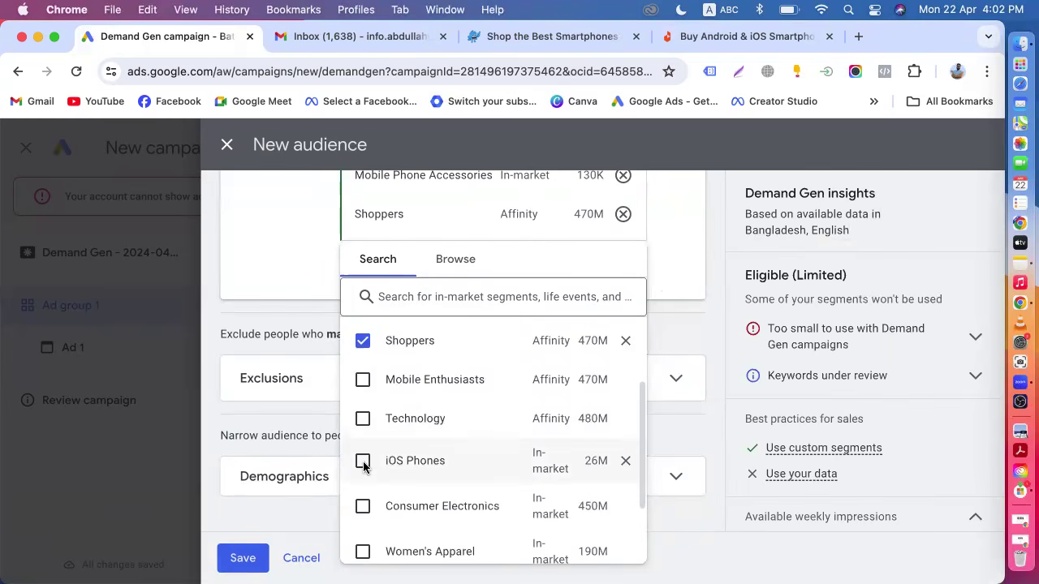
mouse_move(372, 393)
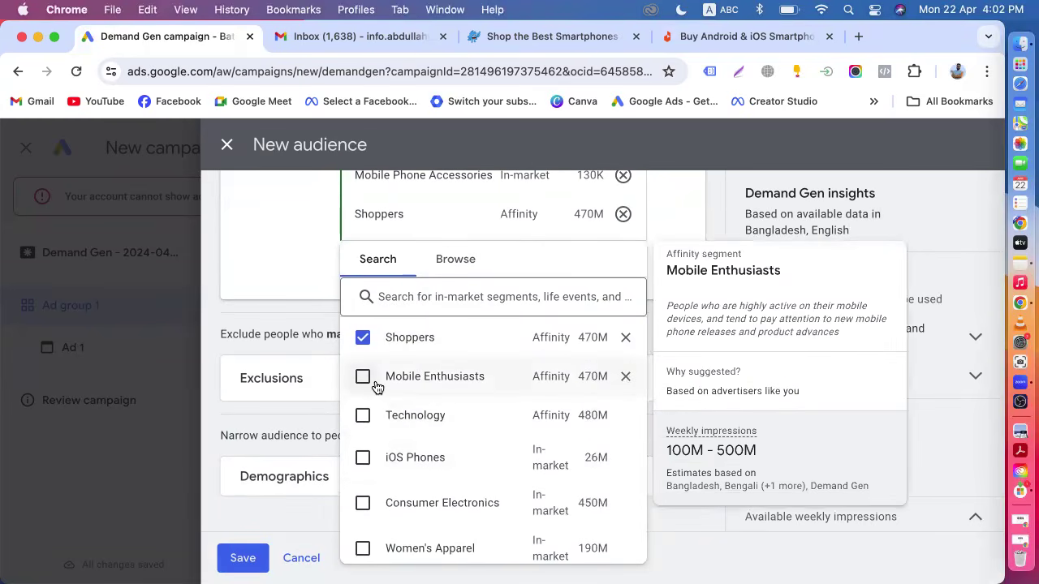
mouse_move(555, 374)
click(362, 385)
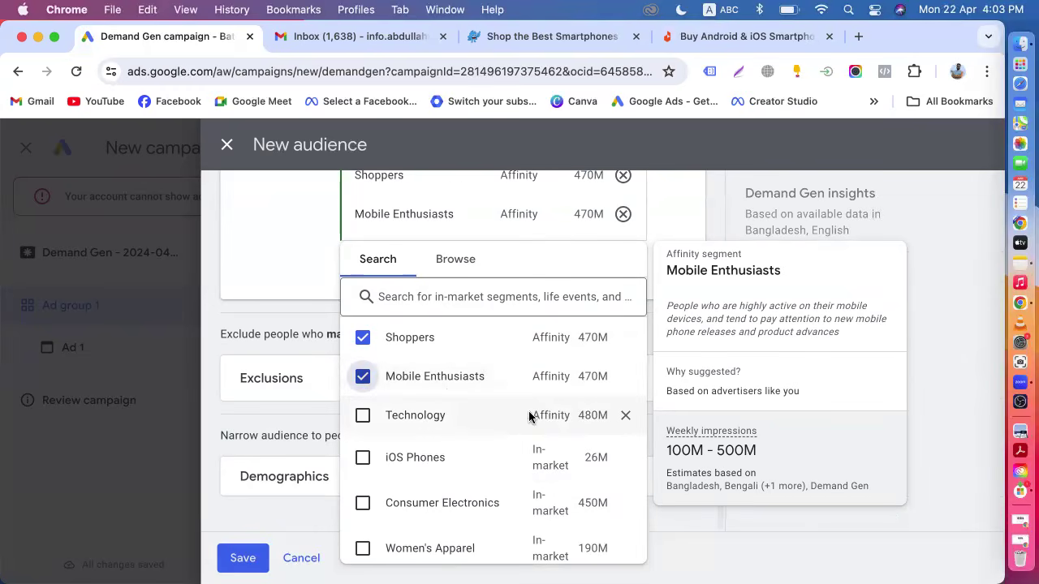
scroll(462, 430, down, 2)
scroll(462, 430, down, 2)
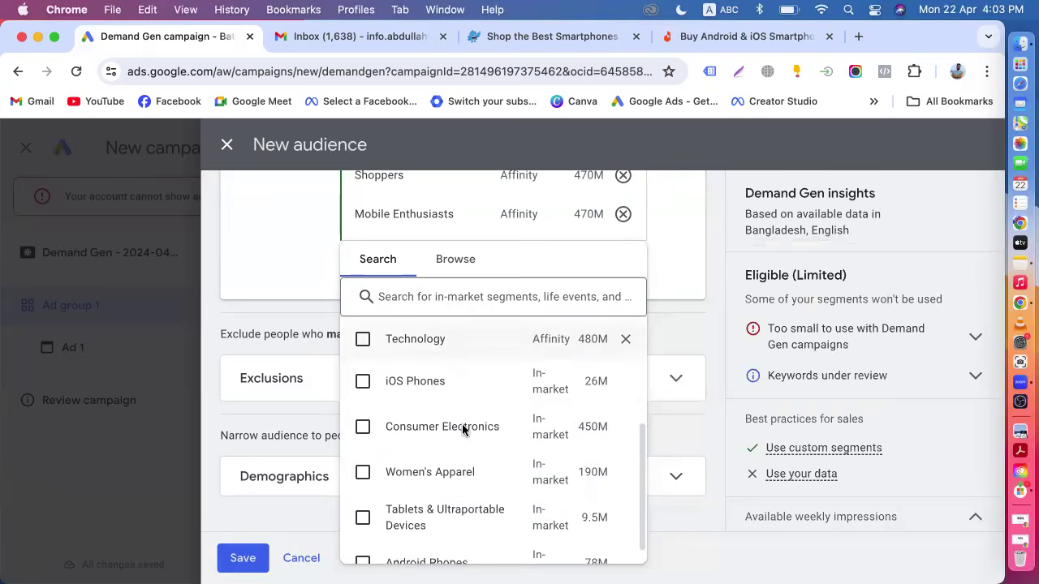
mouse_move(502, 411)
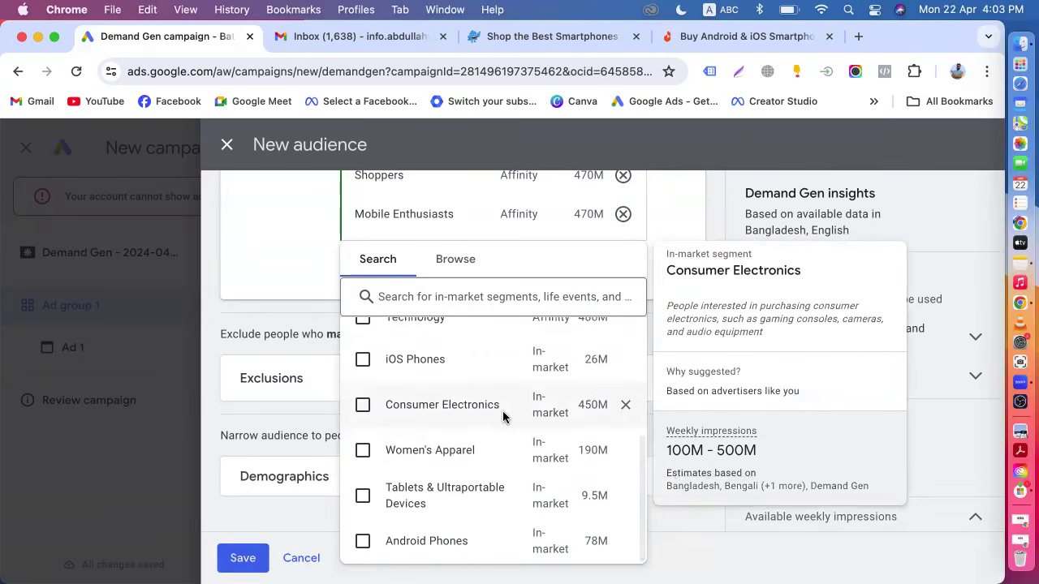
click(364, 542)
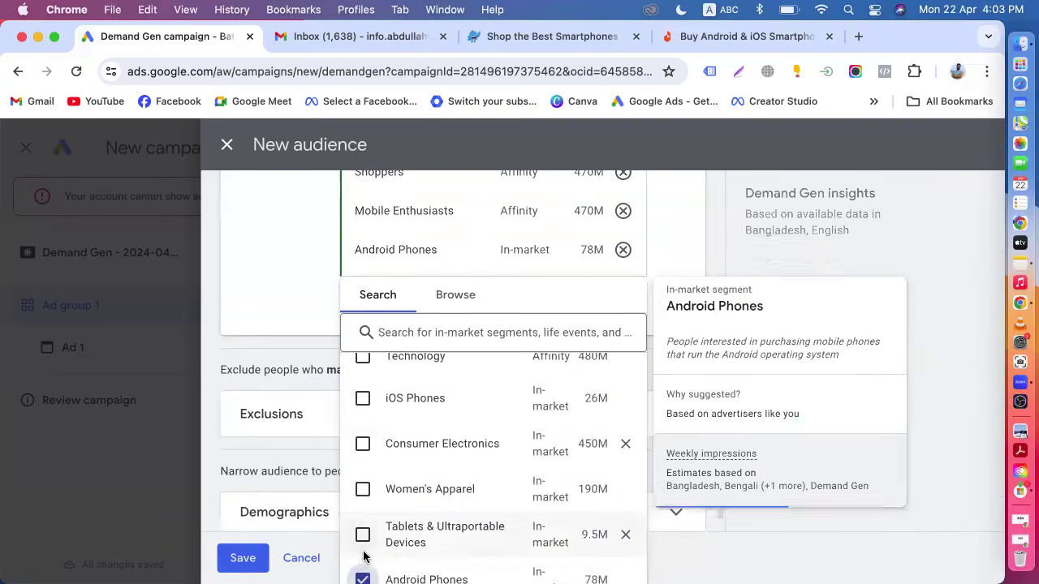
scroll(406, 507, up, 1)
scroll(437, 508, up, 3)
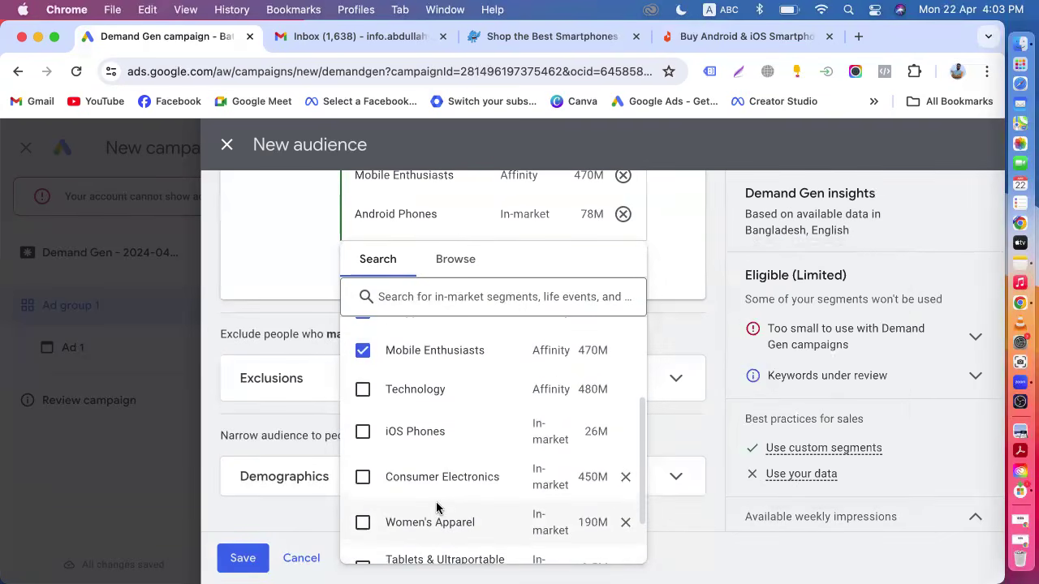
scroll(436, 508, up, 1)
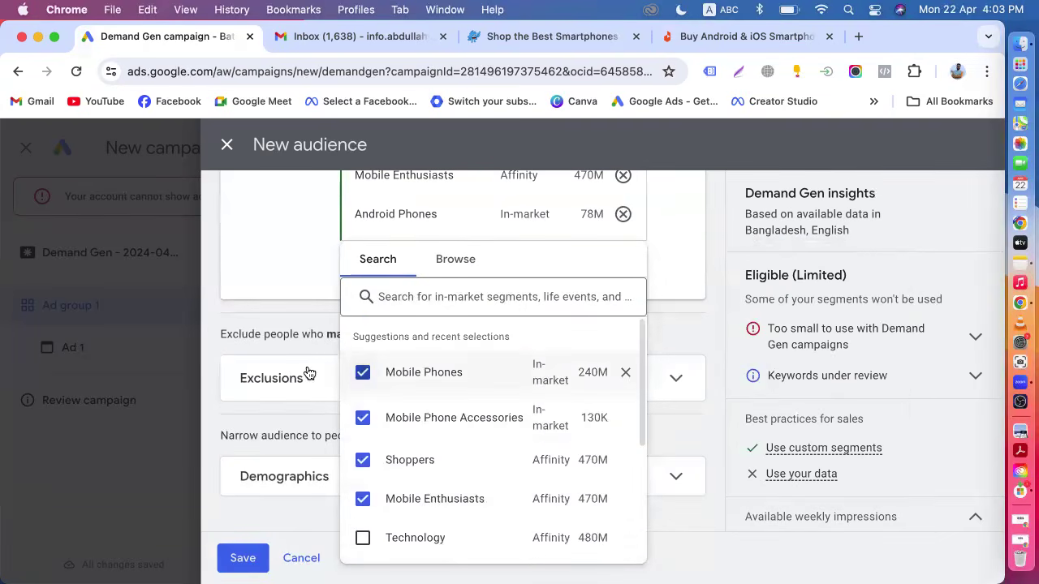
click(220, 306)
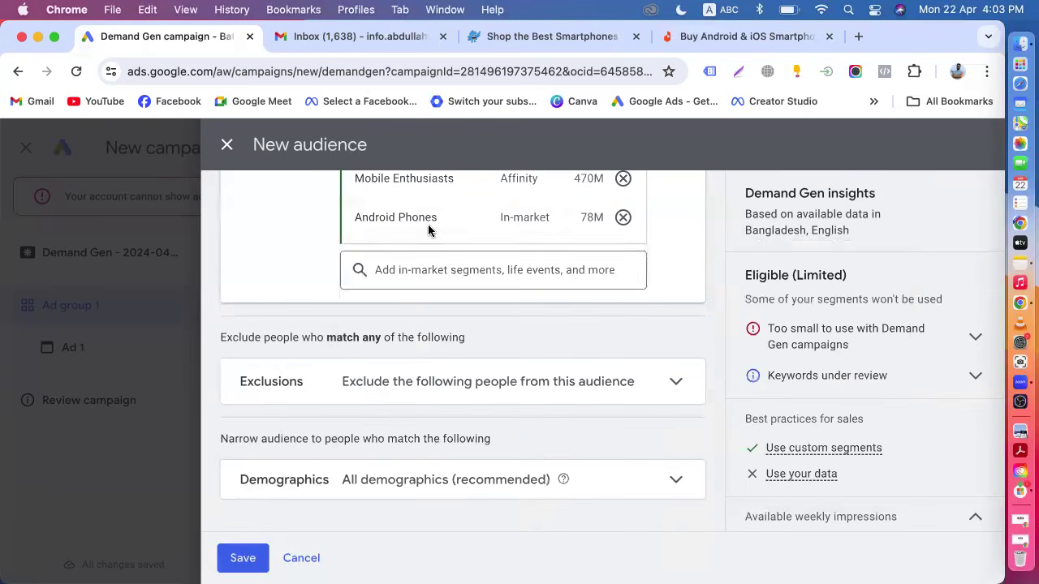
Review the selected interest segments and the Exclusions section.
scroll(429, 269, up, 3)
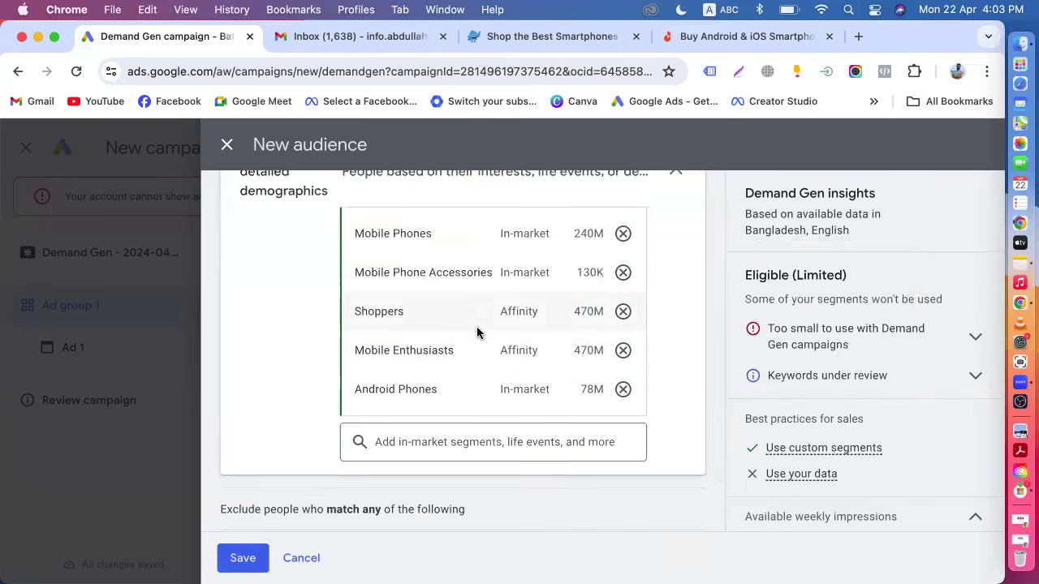
scroll(479, 330, up, 2)
scroll(466, 341, down, 3)
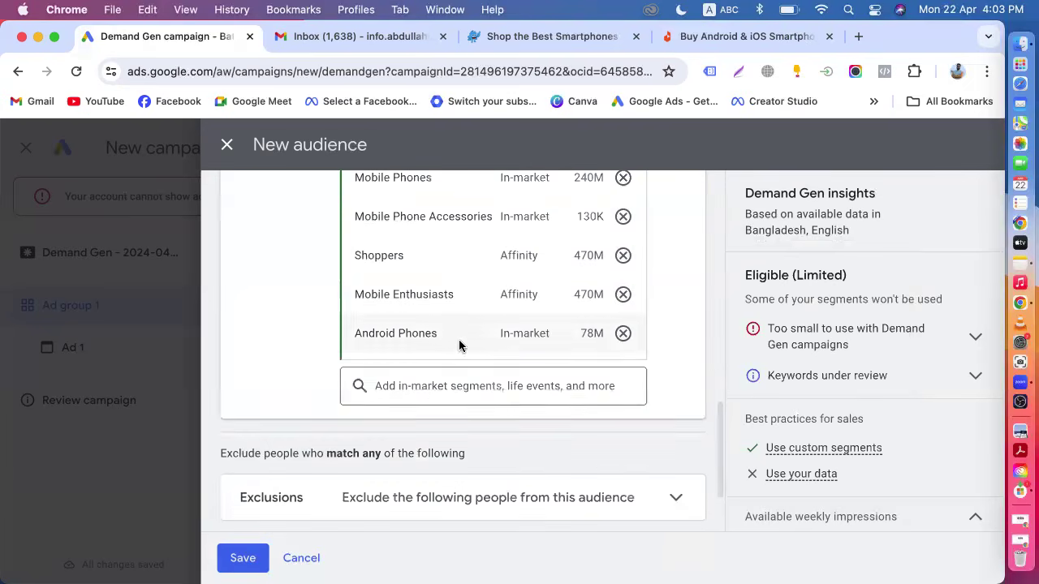
click(426, 386)
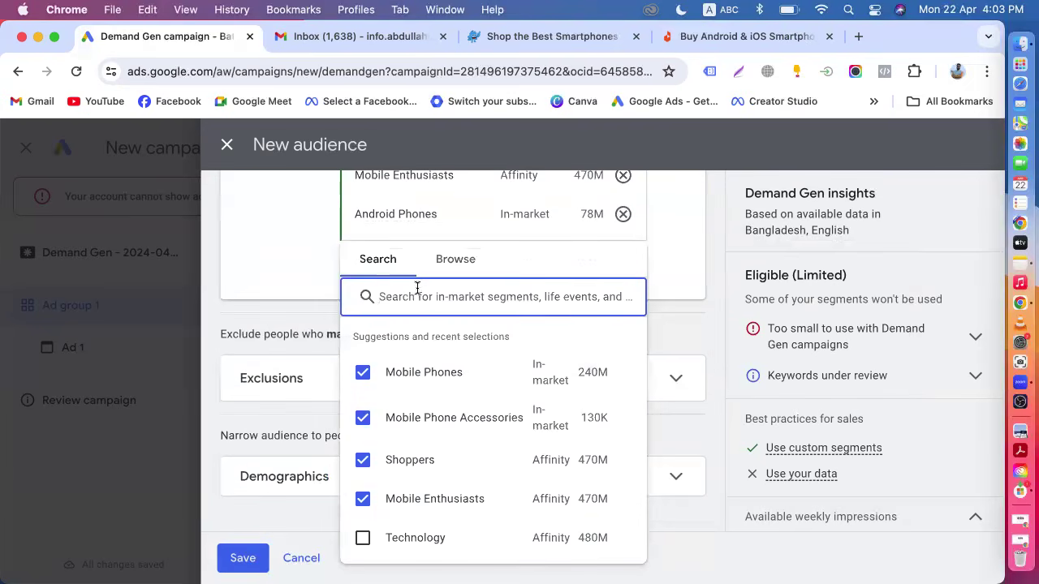
click(208, 409)
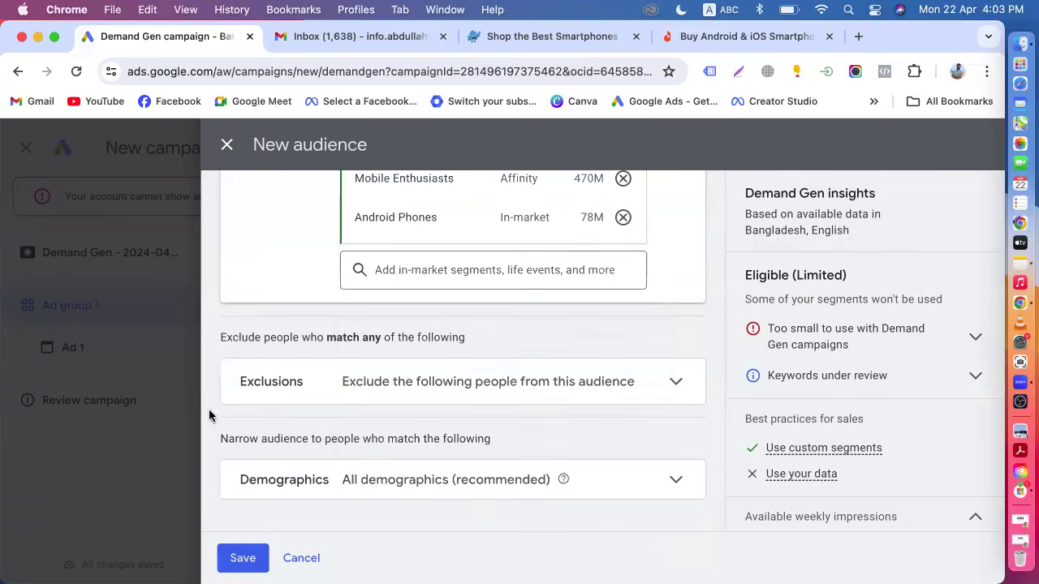
click(402, 399)
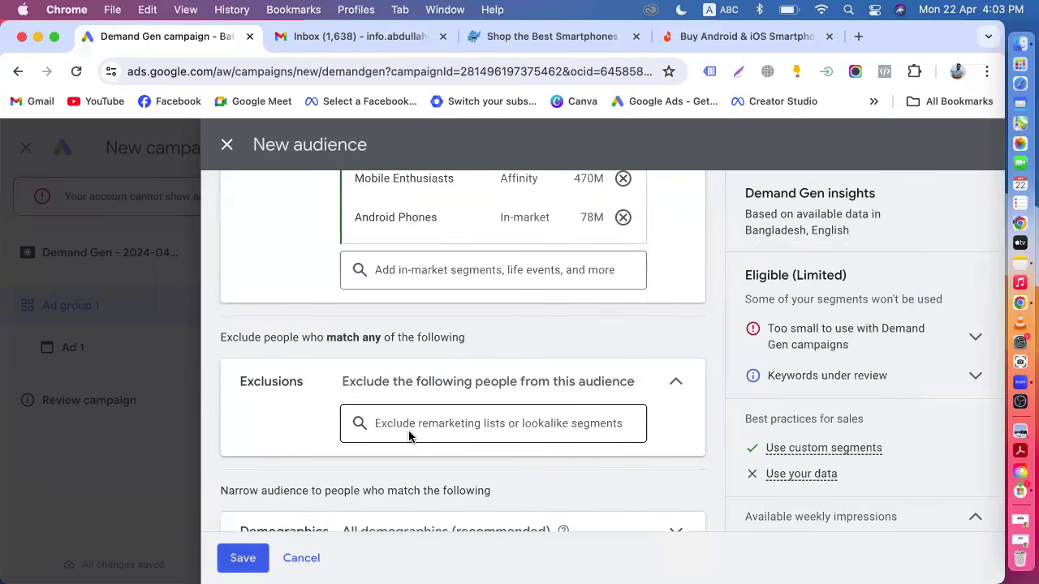
scroll(409, 436, up, 4)
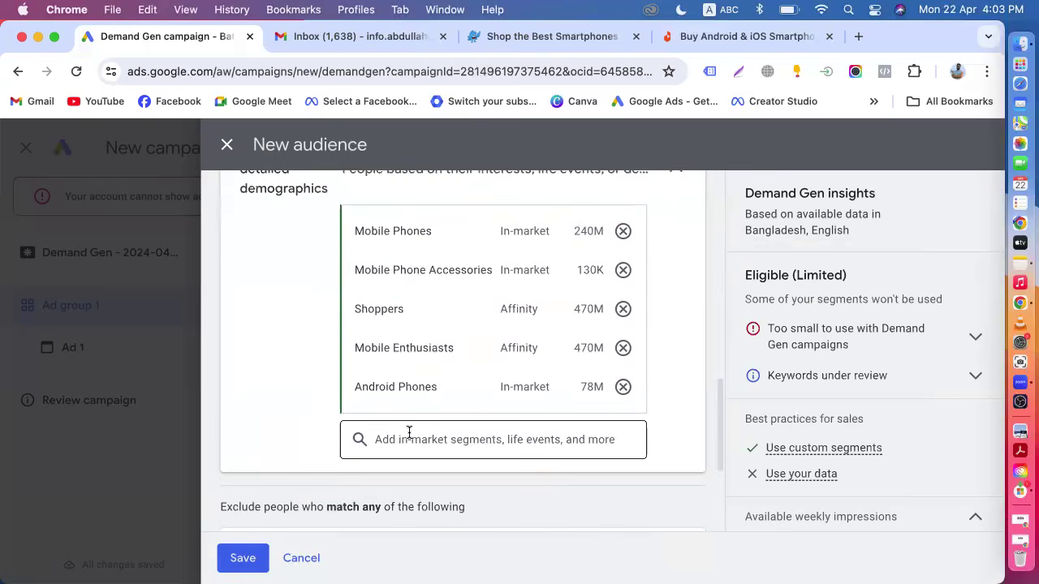
scroll(409, 432, down, 3)
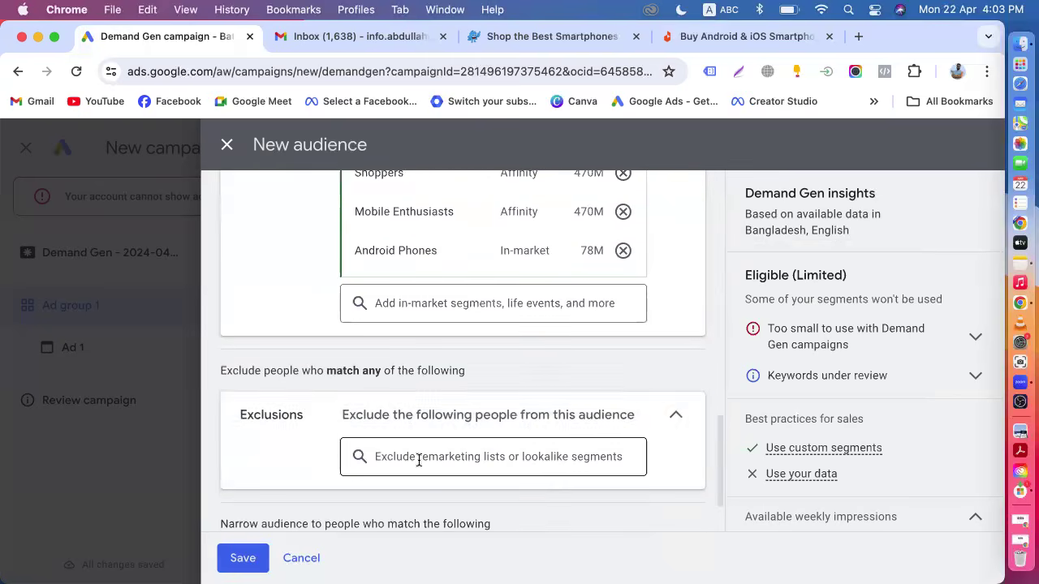
click(683, 416)
Expand the Demographics section of the audience.
scroll(491, 420, down, 1)
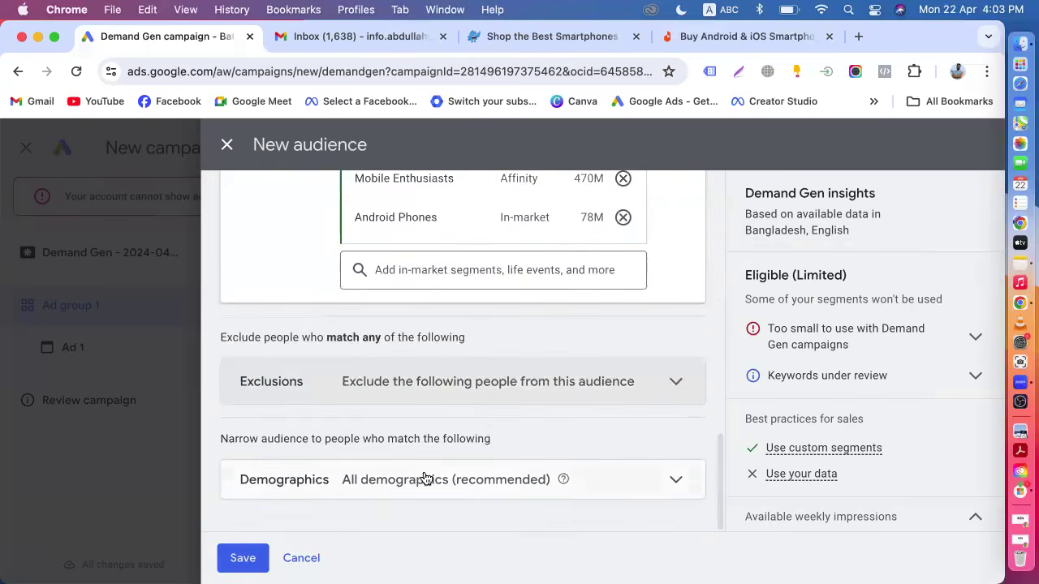
click(459, 477)
scroll(457, 471, down, 2)
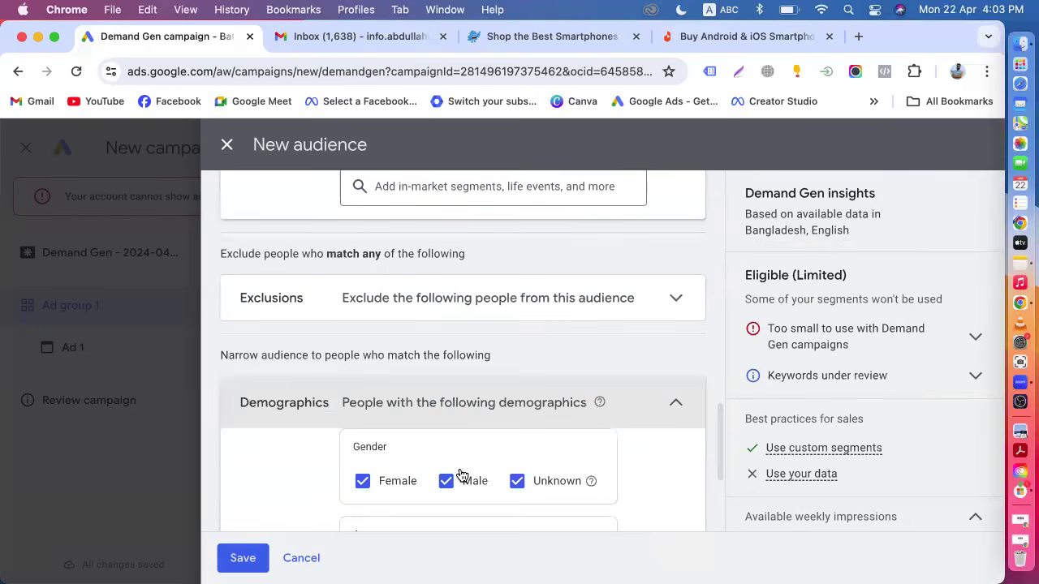
Browse the custom combination and website visitor lists available for exclusions.
click(405, 311)
click(405, 340)
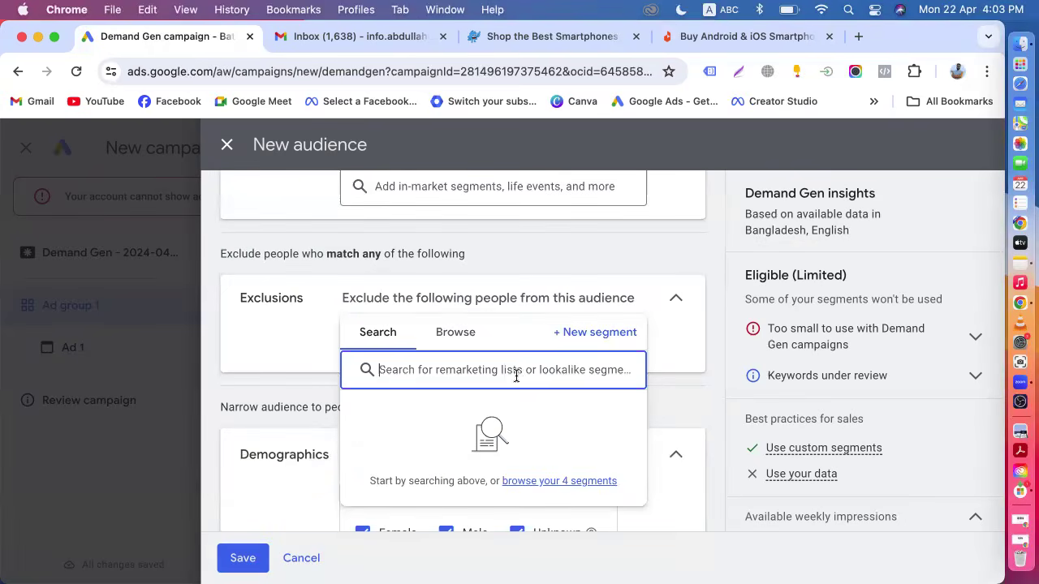
click(461, 346)
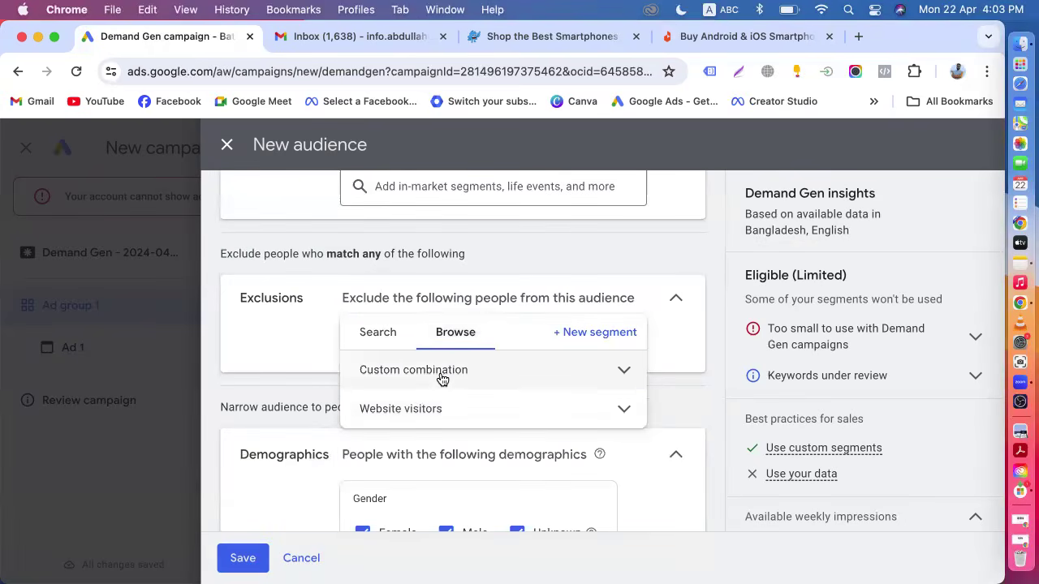
click(442, 375)
click(625, 457)
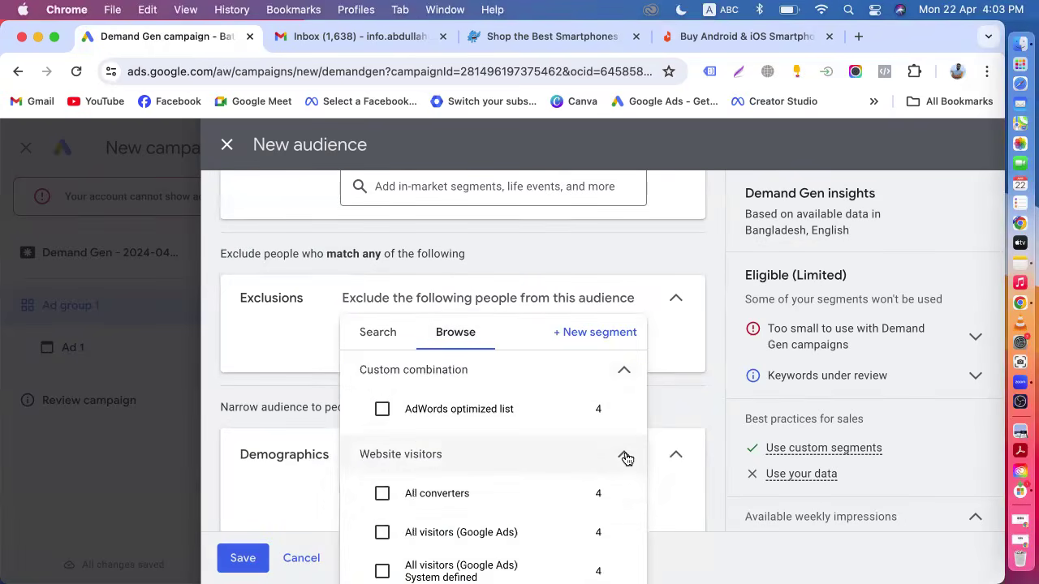
mouse_move(524, 489)
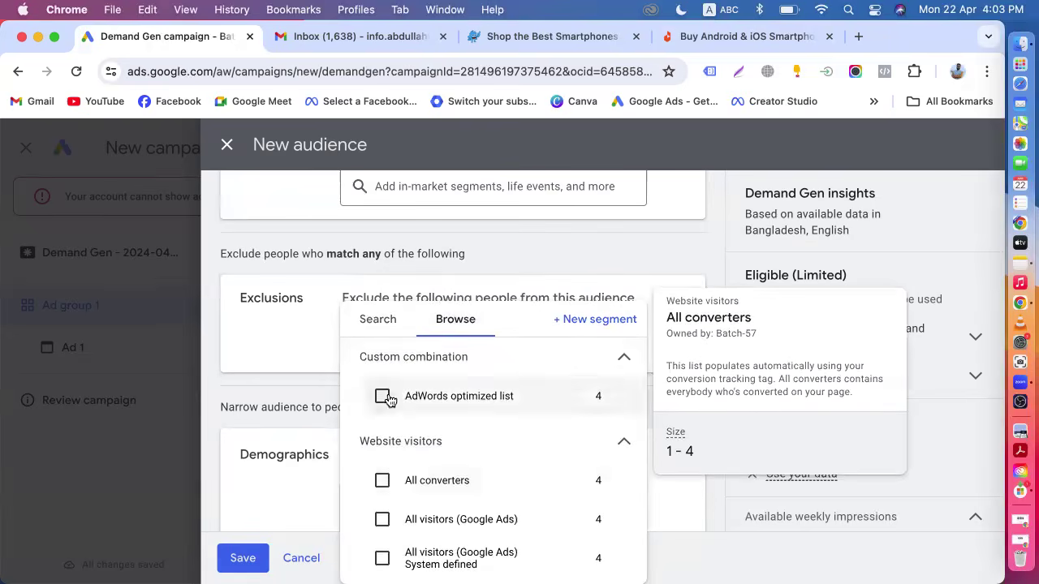
click(251, 389)
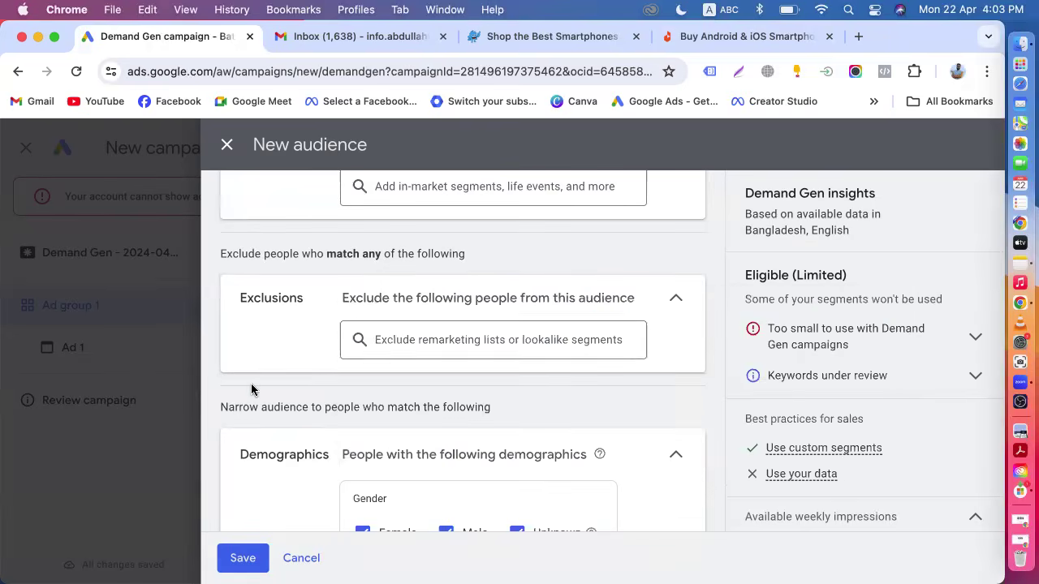
Exclude the All converters website visitors list from the audience.
click(396, 345)
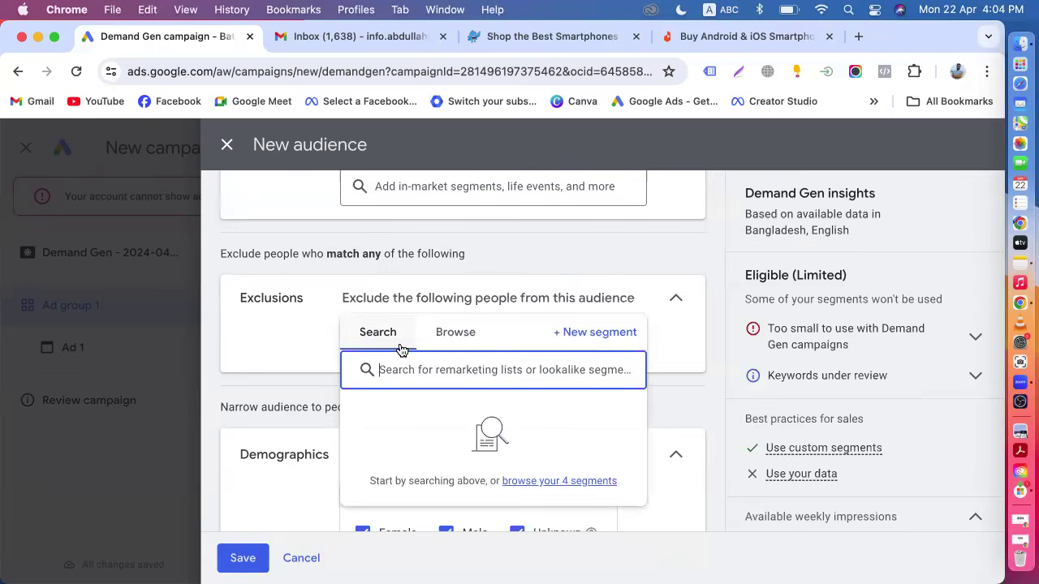
click(446, 333)
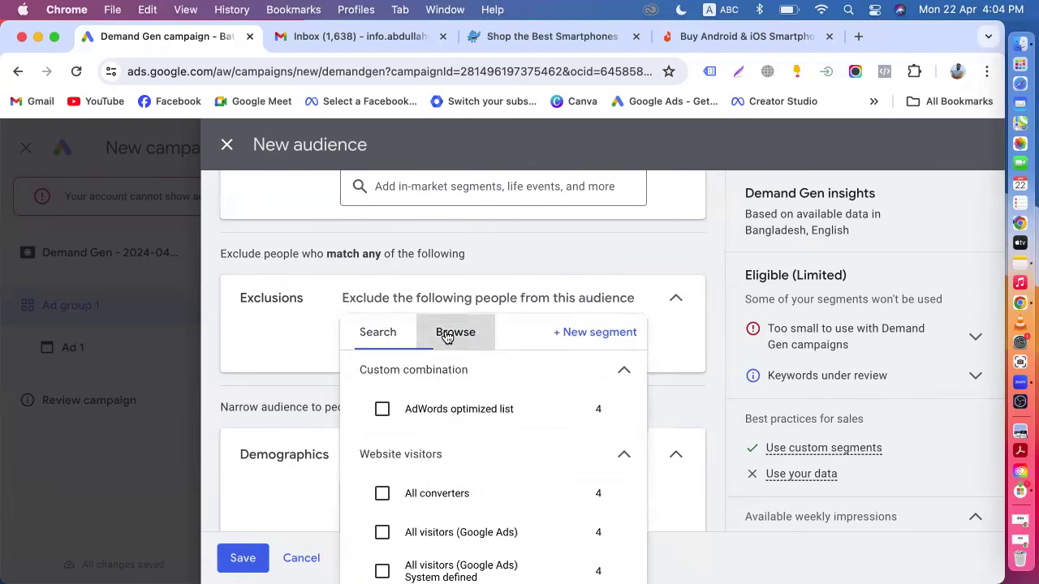
scroll(434, 447, down, 1)
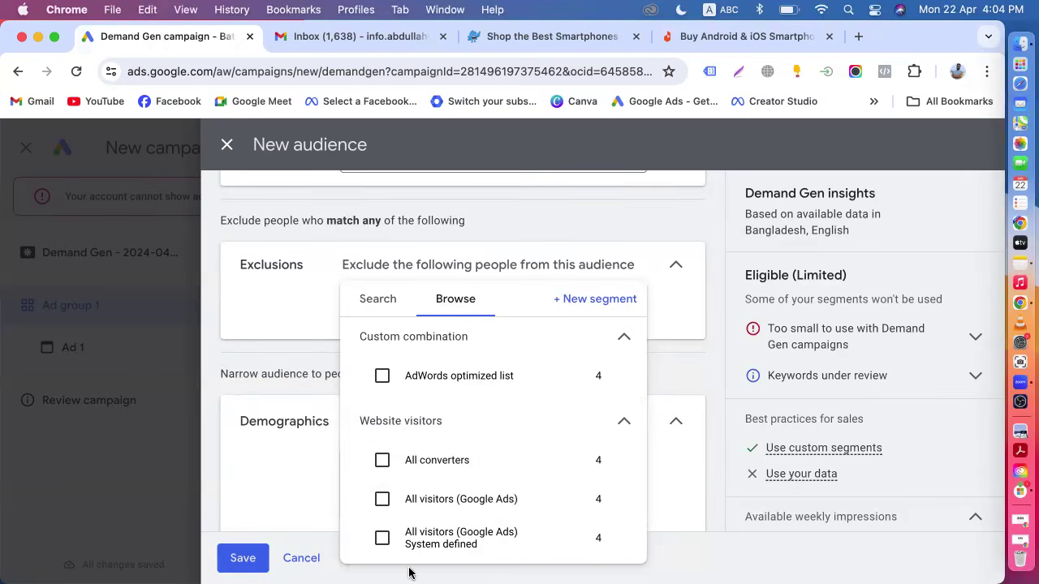
click(379, 461)
click(382, 499)
click(382, 538)
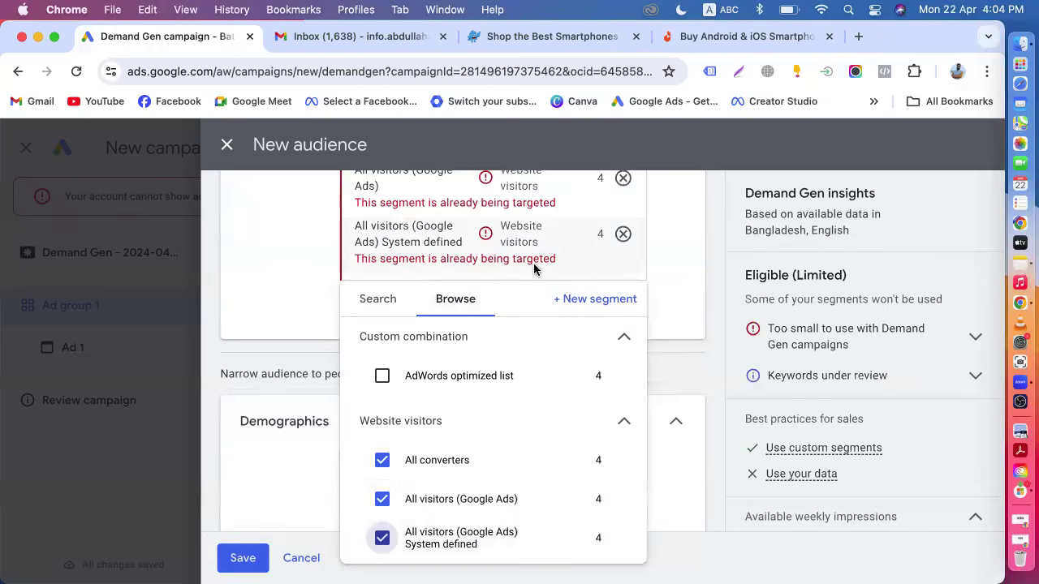
click(382, 500)
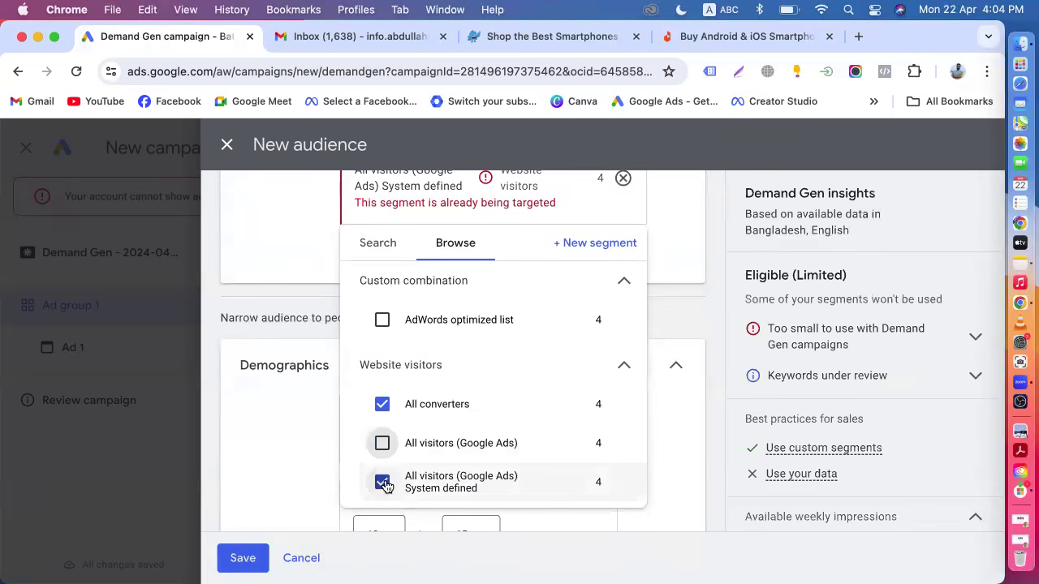
click(385, 484)
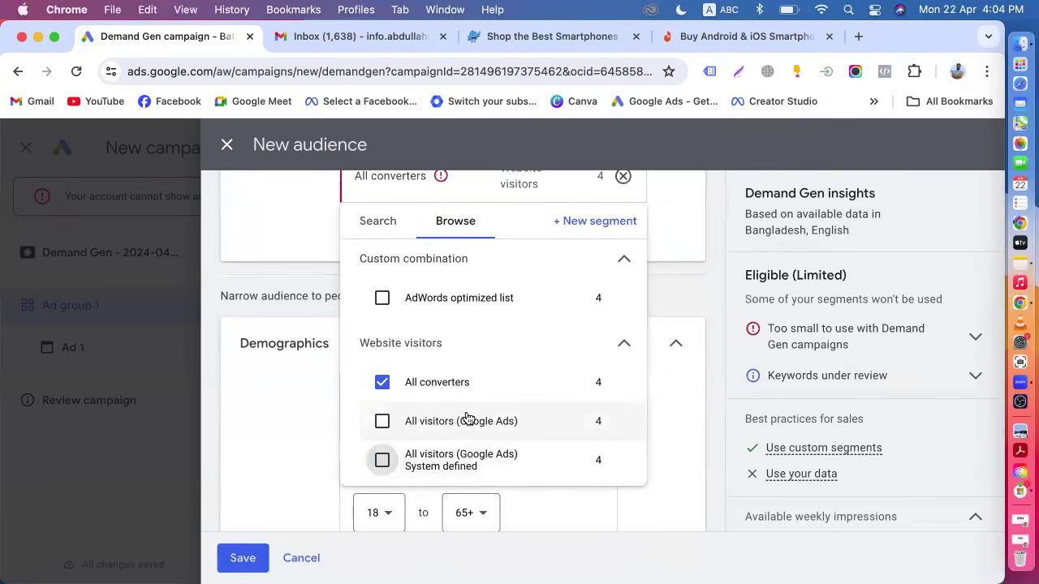
mouse_move(468, 418)
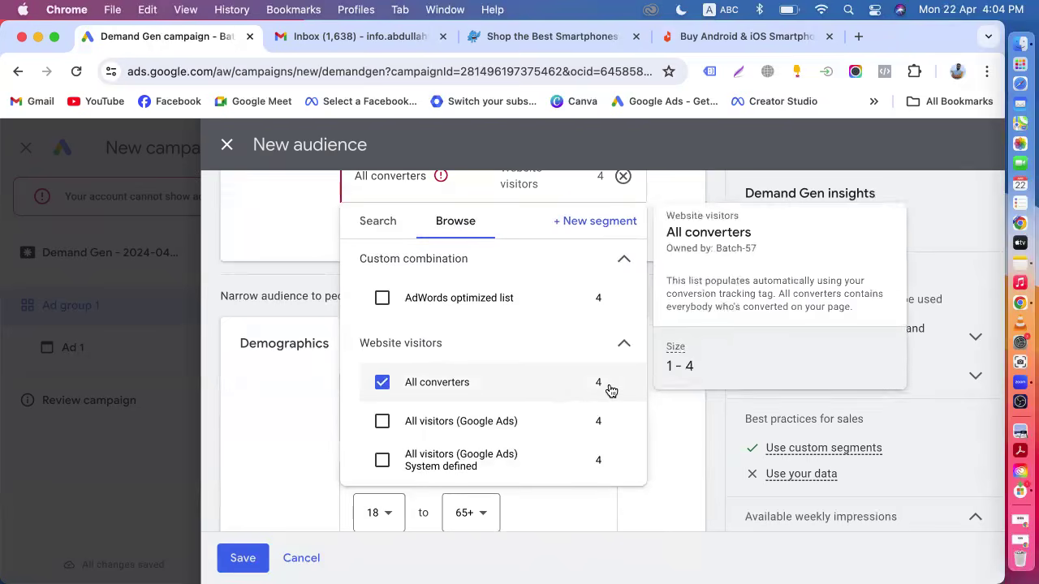
click(724, 410)
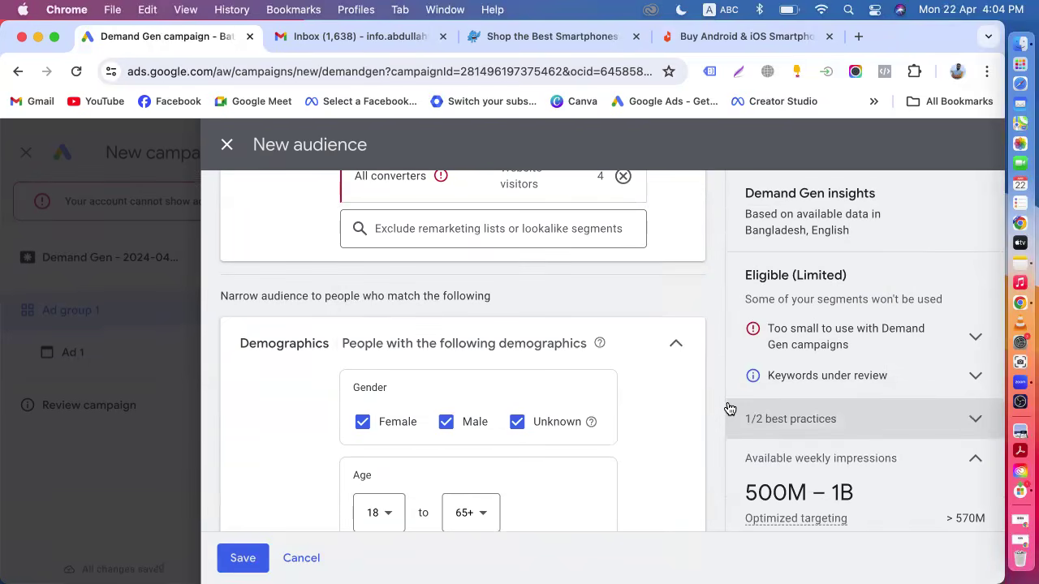
Reopen the exclusion segment browser to review the selected list.
scroll(603, 301, up, 3)
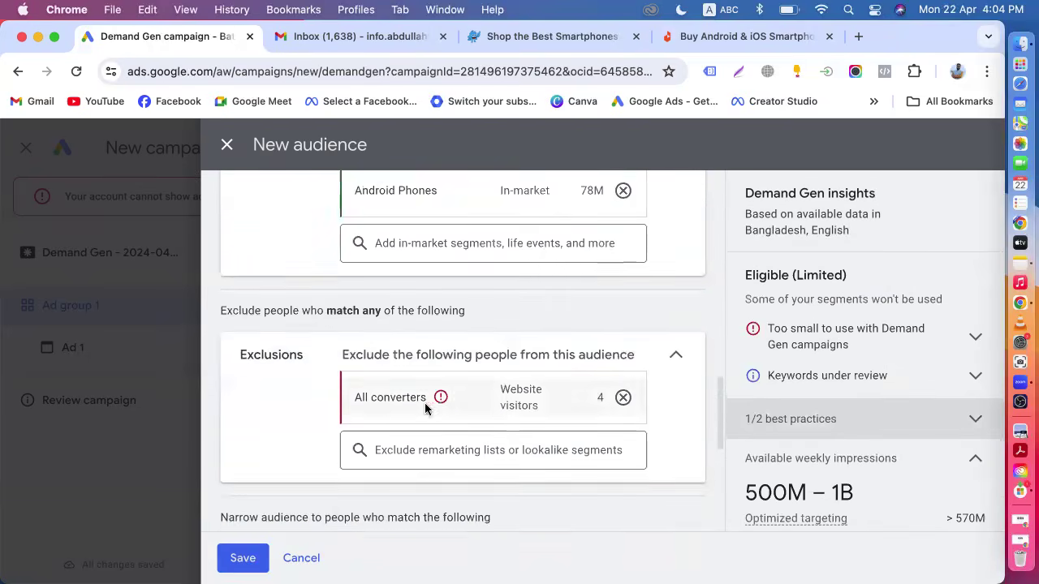
mouse_move(419, 422)
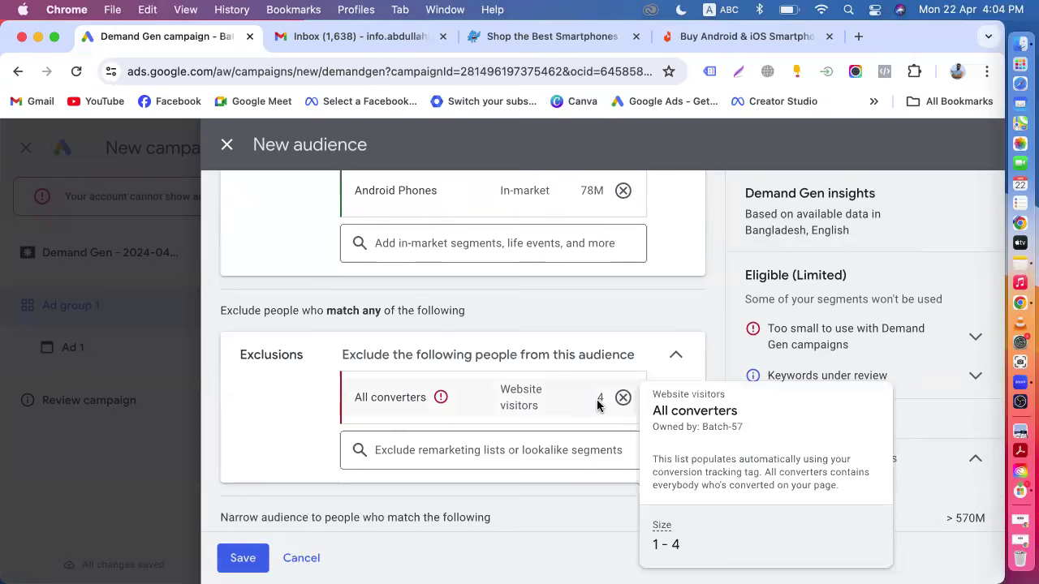
click(468, 453)
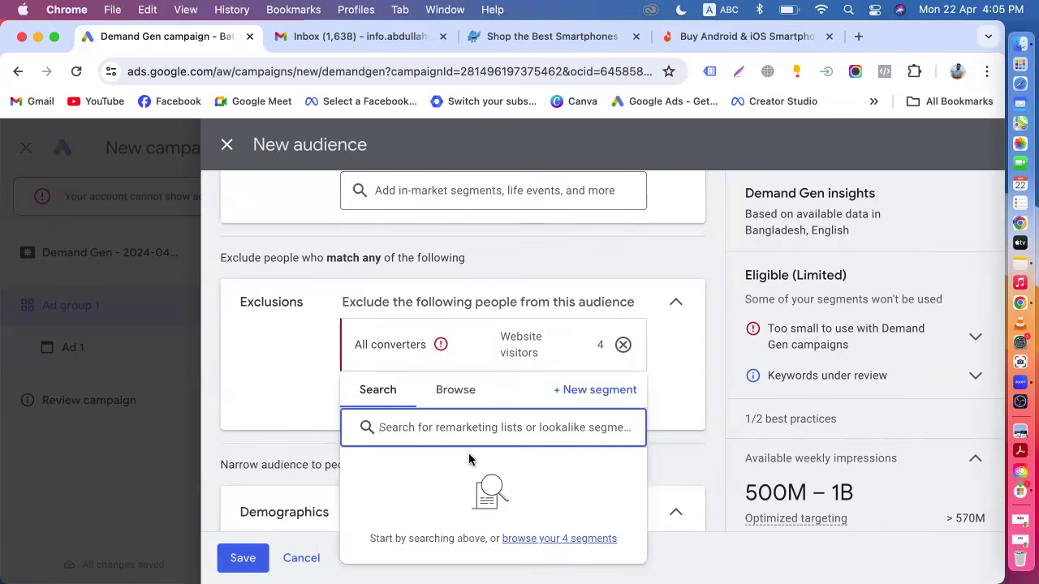
click(457, 391)
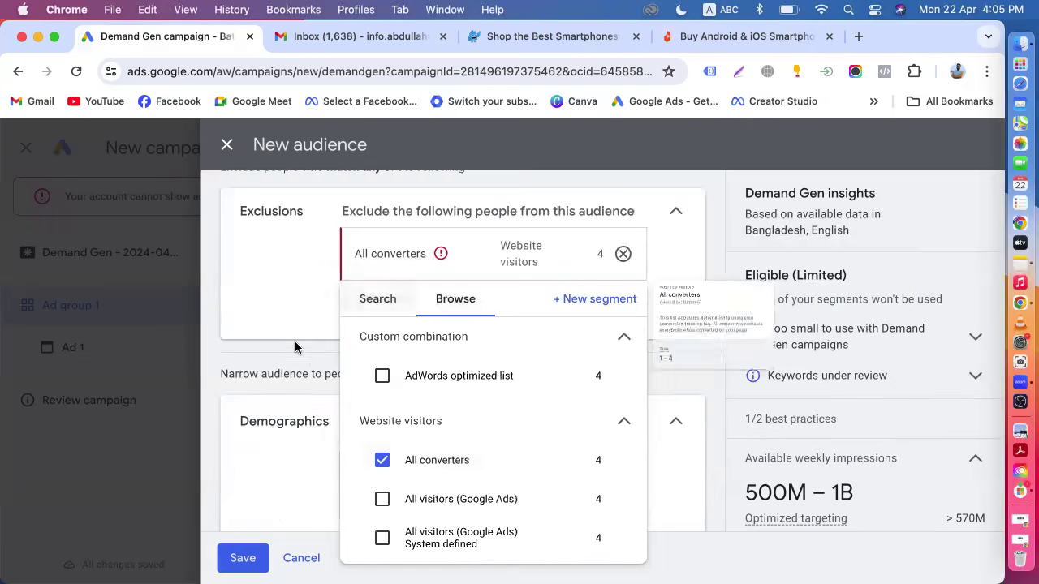
click(289, 368)
Set the demographic age range to 18 to 44.
mouse_move(382, 236)
scroll(412, 367, down, 4)
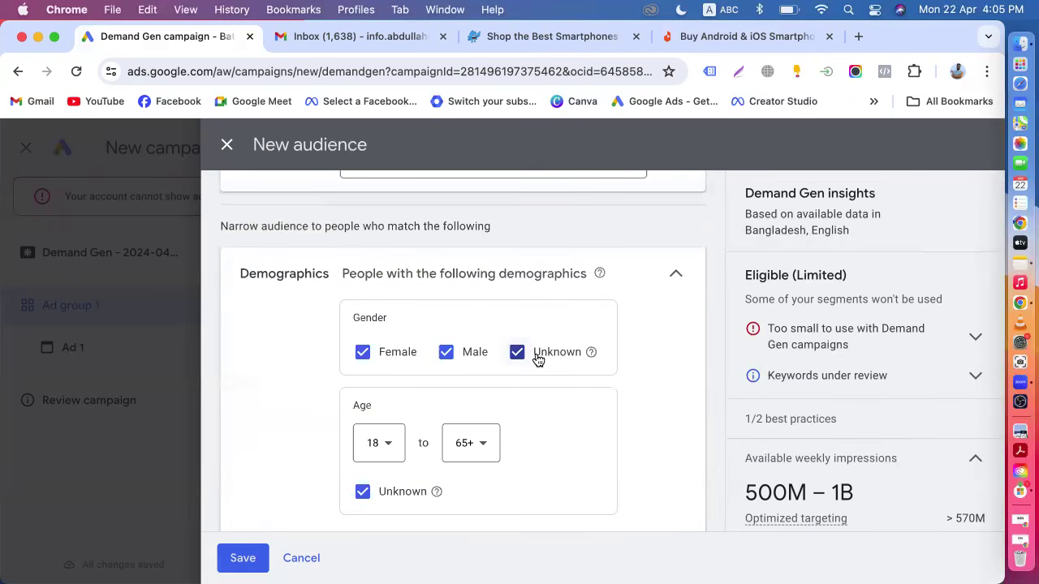
click(489, 459)
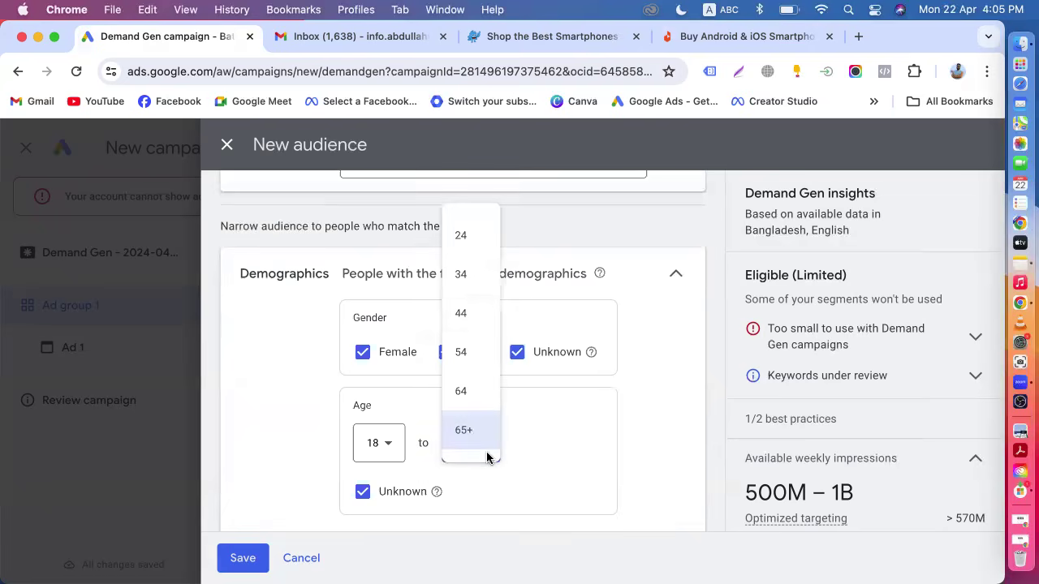
click(460, 316)
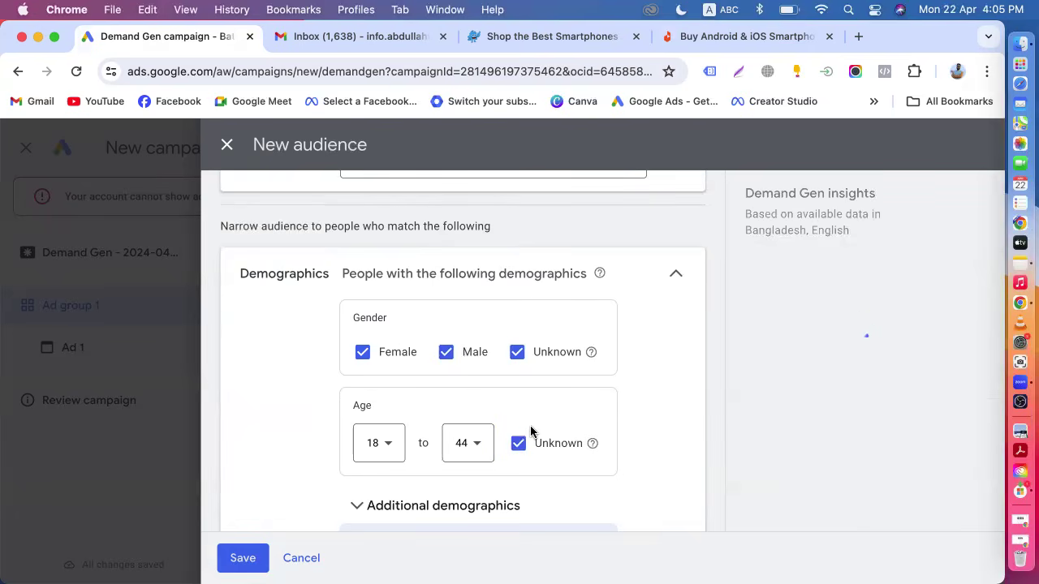
Scroll through all audience sections to review the selected segments and settings.
scroll(531, 430, down, 2)
scroll(532, 433, down, 1)
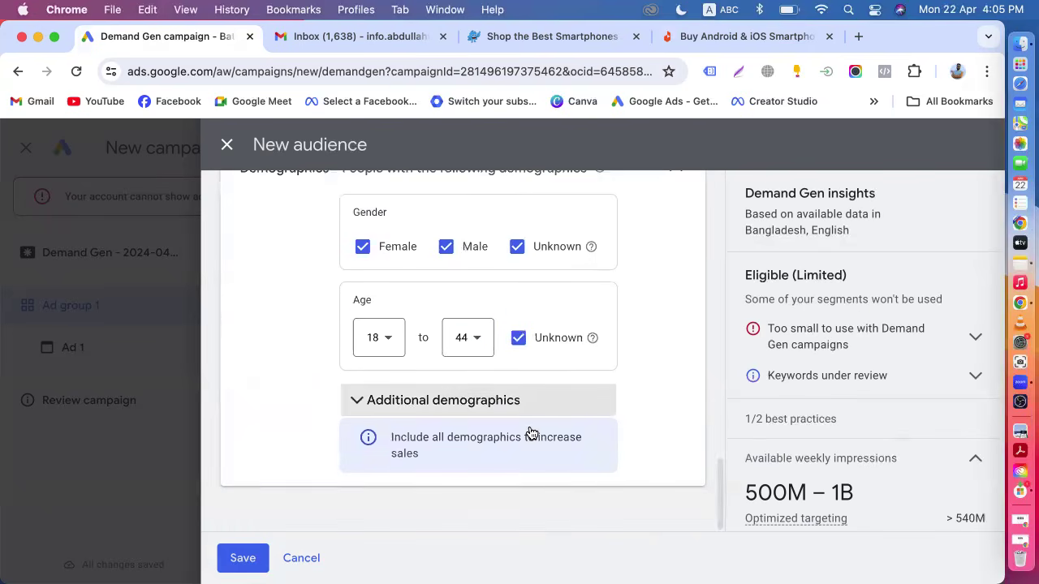
scroll(502, 417, up, 5)
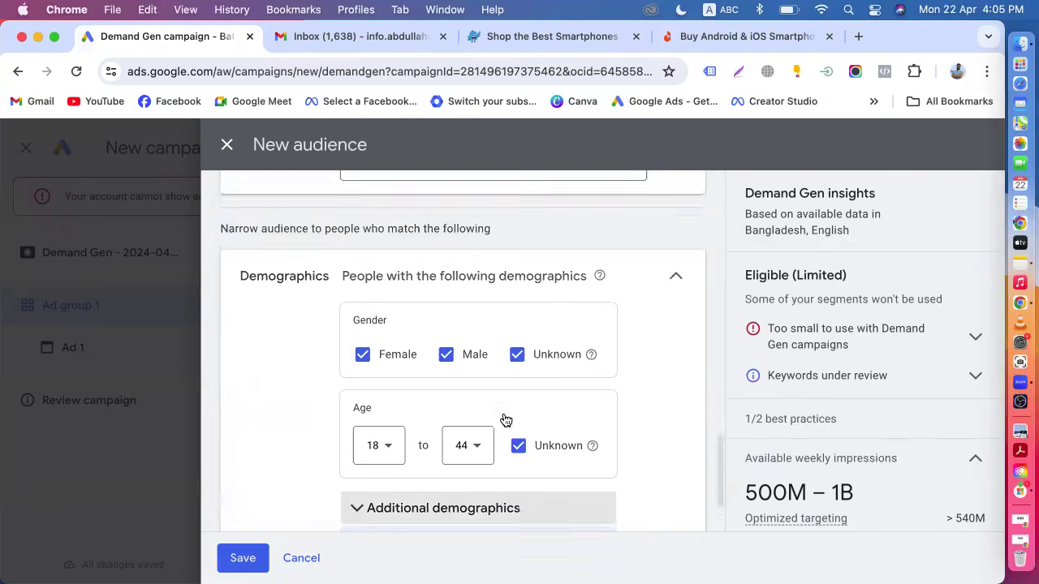
scroll(502, 418, up, 6)
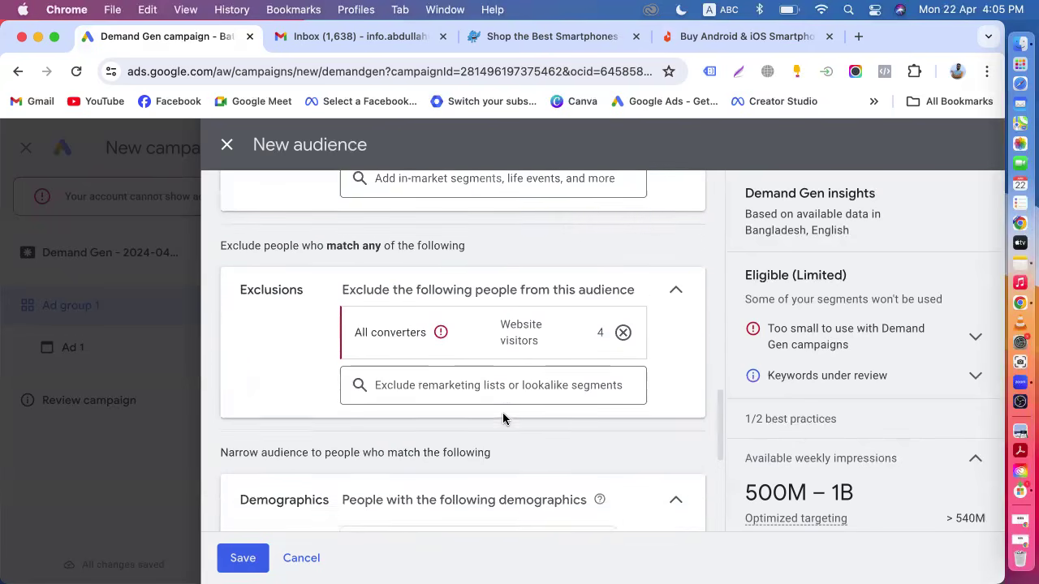
scroll(502, 418, up, 1)
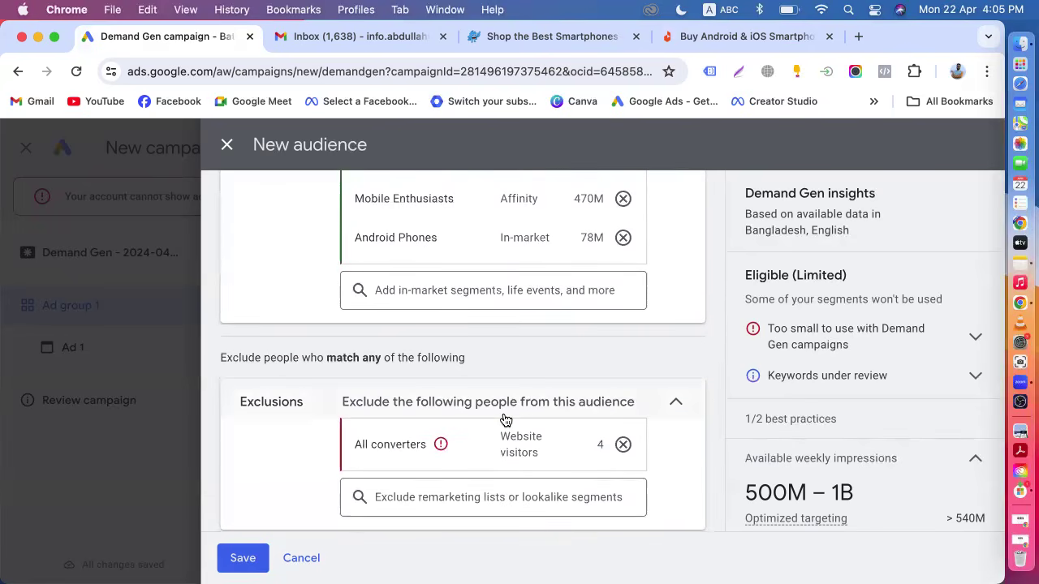
scroll(505, 420, up, 10)
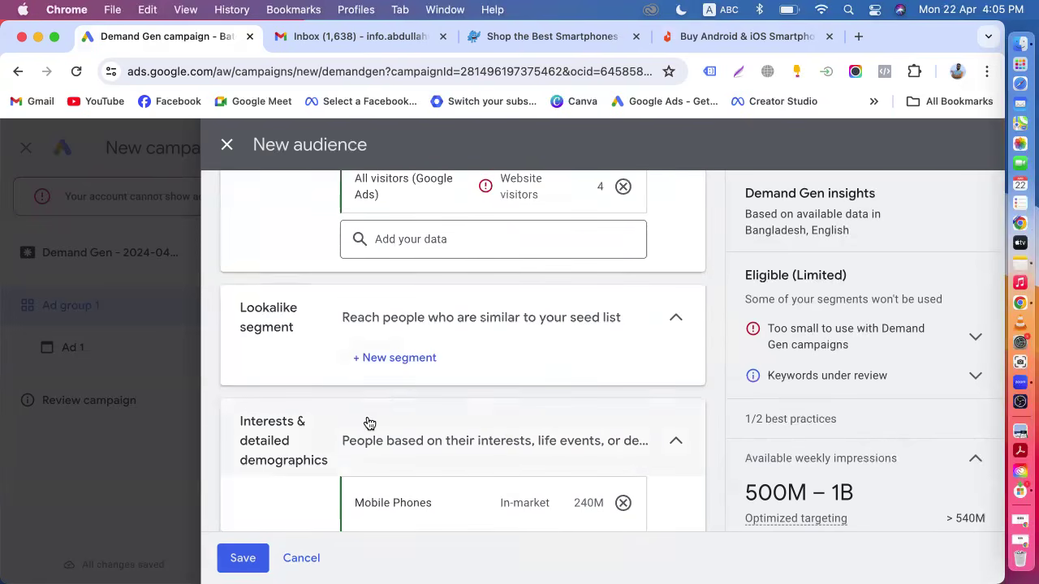
scroll(428, 416, up, 1)
scroll(425, 414, up, 1)
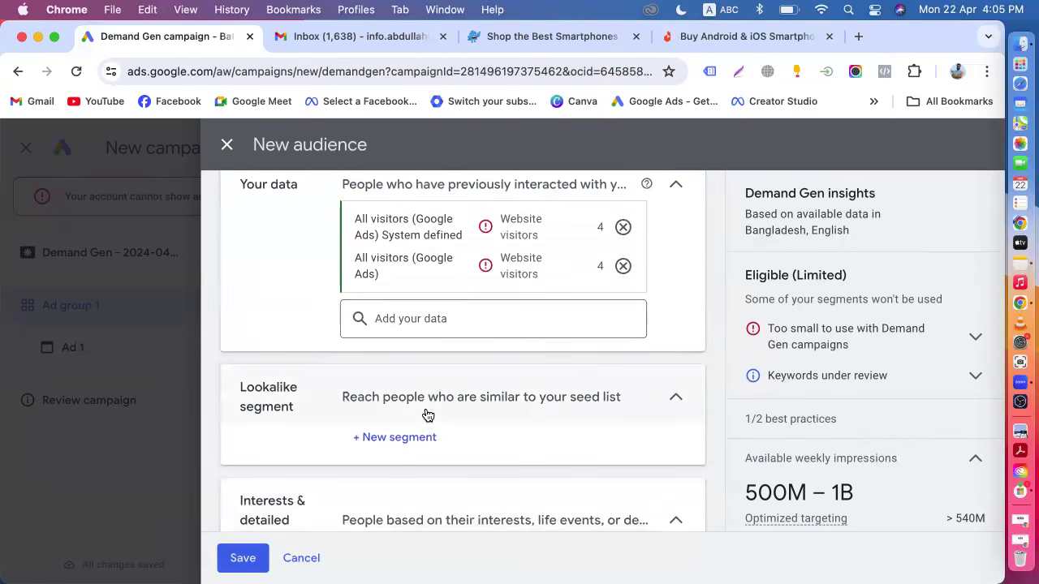
scroll(422, 414, up, 7)
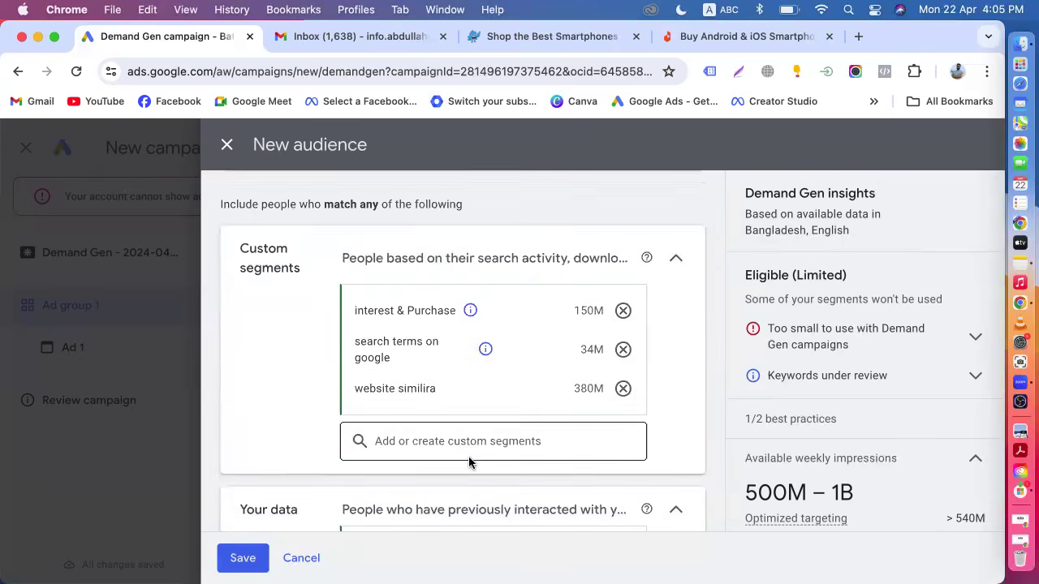
scroll(468, 456, down, 10)
scroll(468, 462, up, 8)
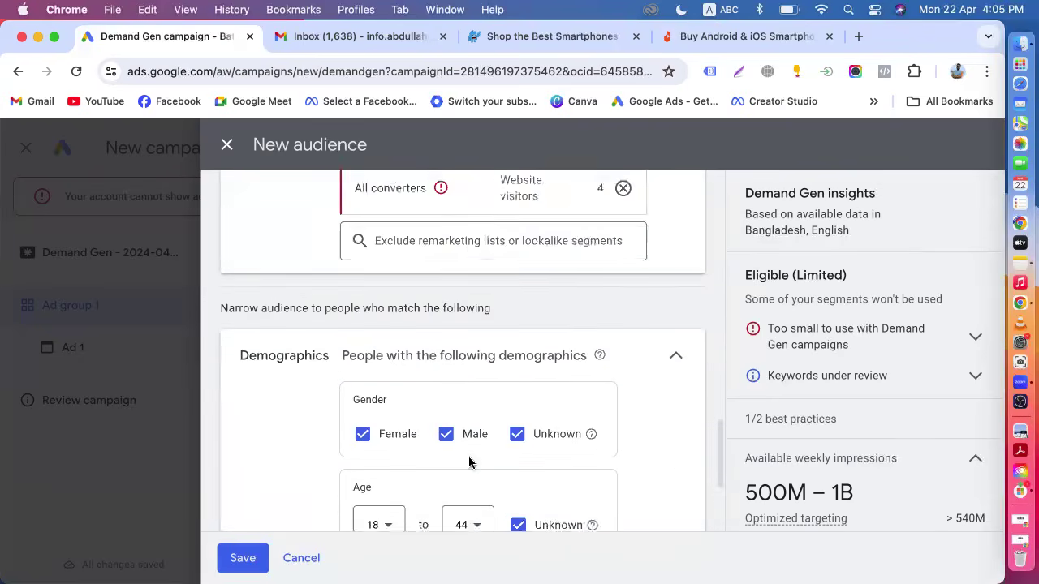
scroll(469, 462, up, 8)
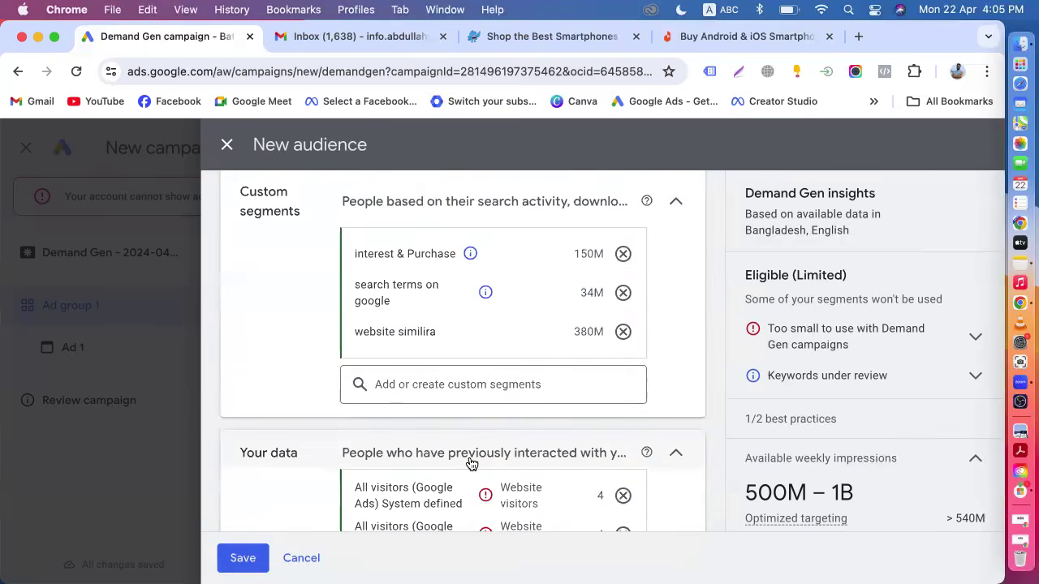
scroll(468, 462, down, 5)
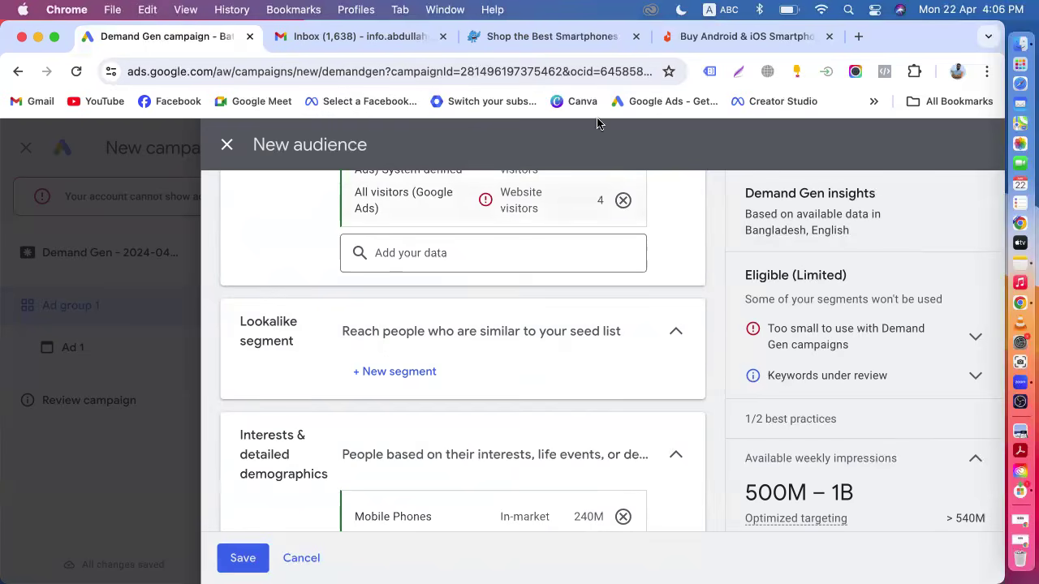
Look over the Pickaboo and Daraz smartphone pages, then return to the campaign tab.
click(568, 35)
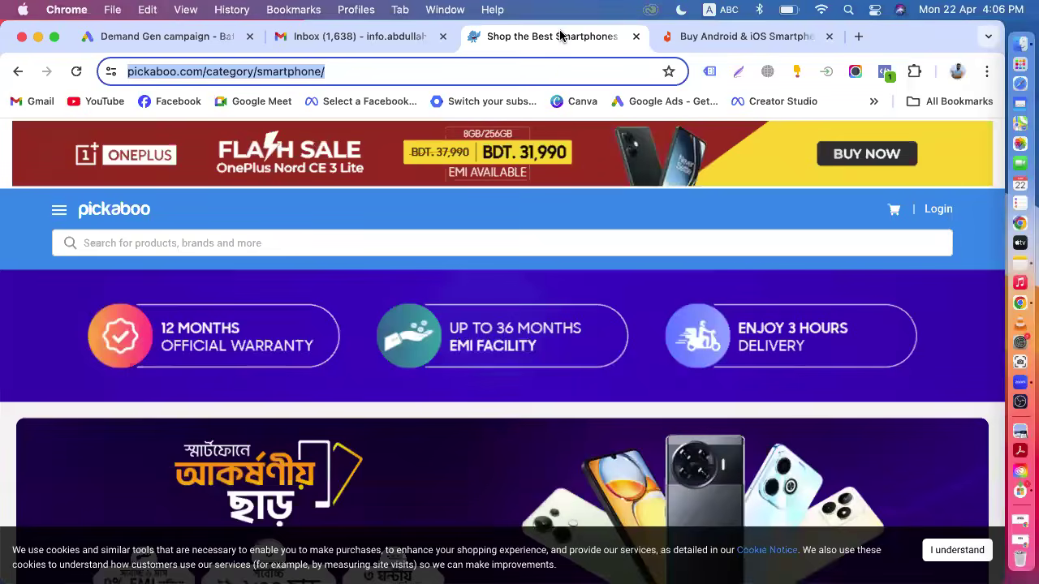
click(706, 37)
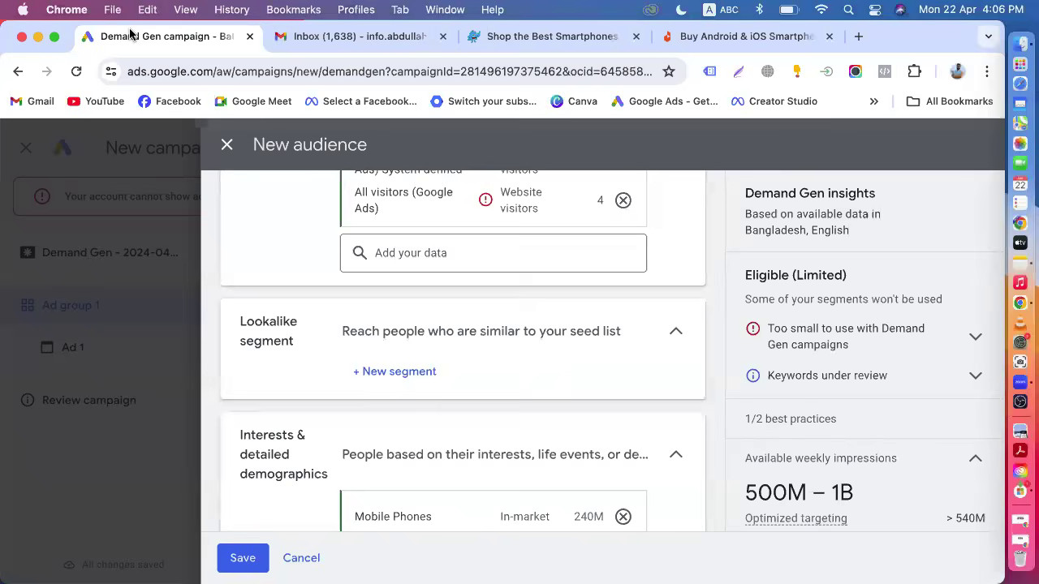
click(130, 34)
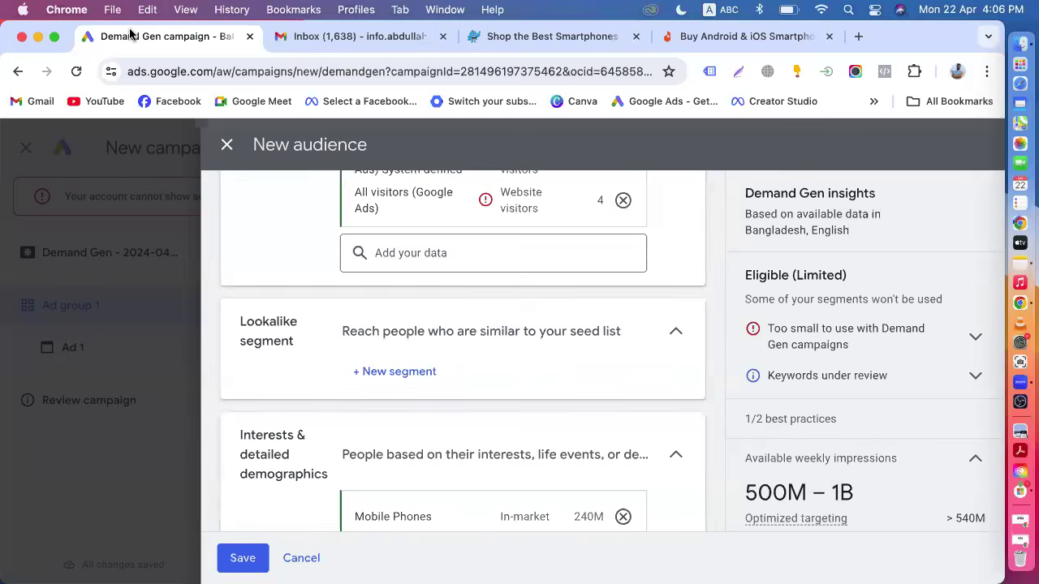
Return to the campaign tab and review the website visitor lists and custom segments in the audience.
click(326, 40)
click(179, 41)
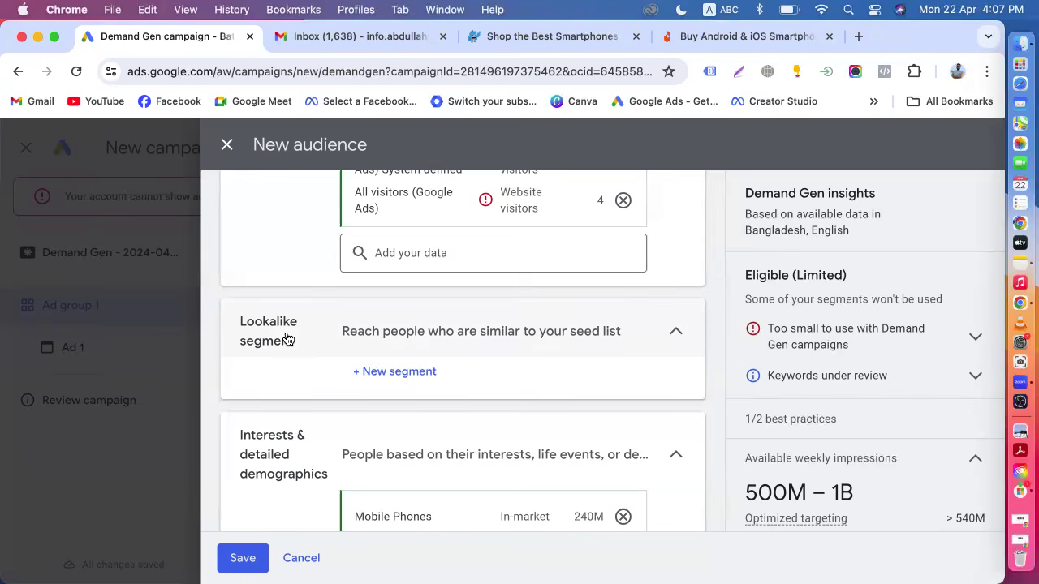
scroll(286, 338, up, 3)
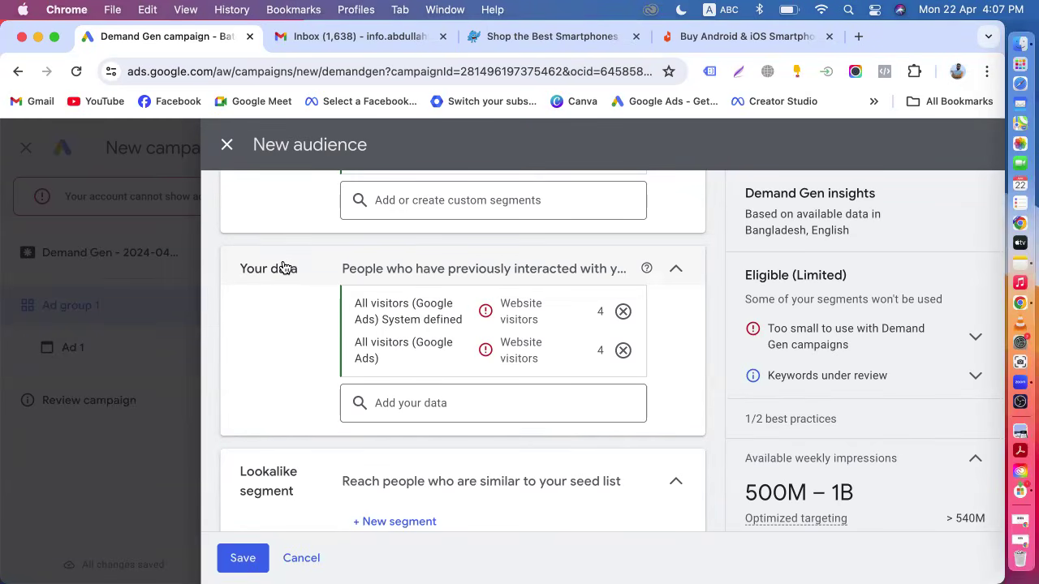
scroll(260, 359, down, 1)
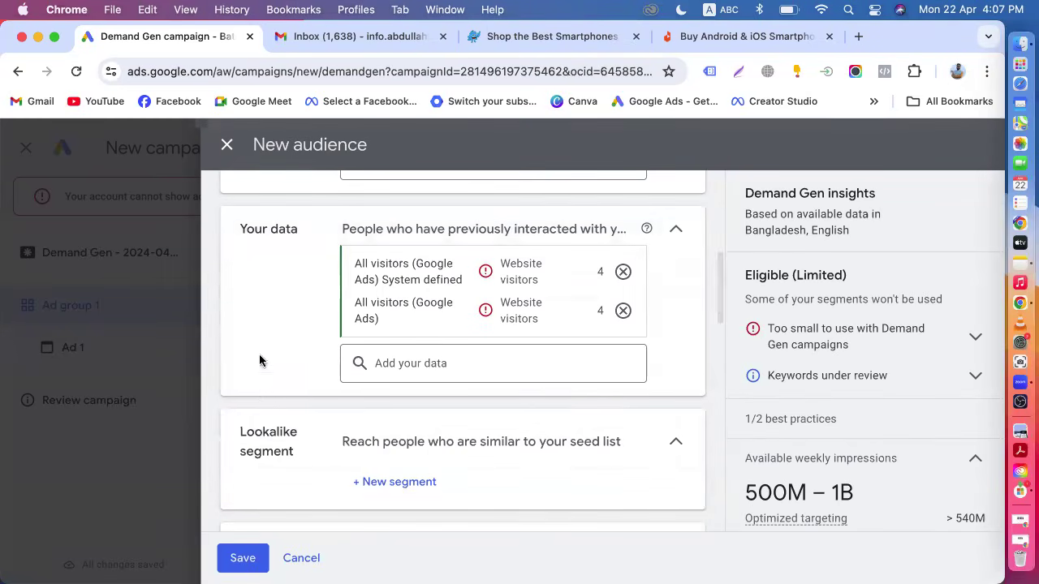
scroll(292, 454, up, 1)
scroll(292, 456, down, 1)
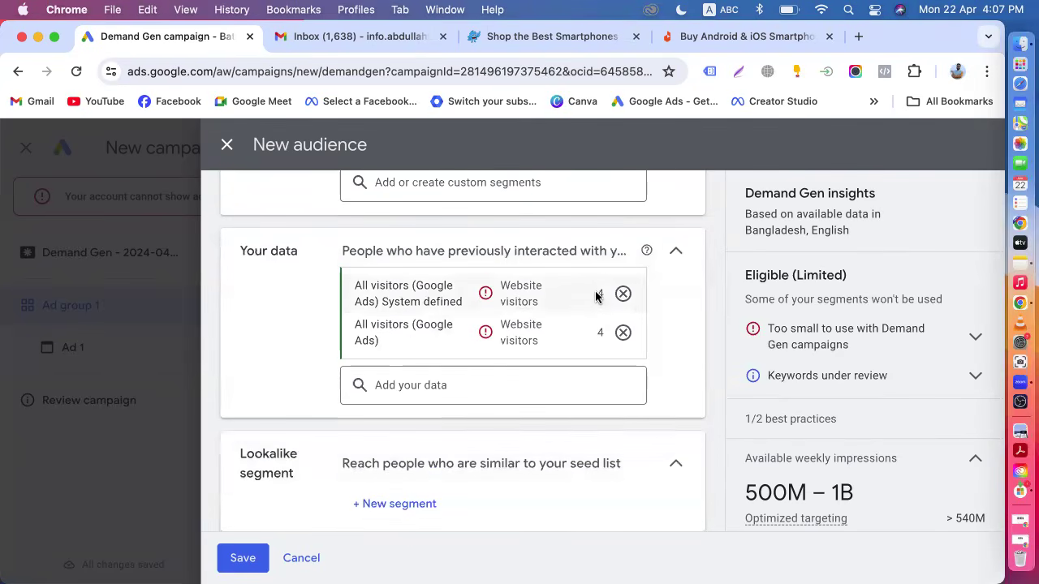
mouse_move(595, 301)
scroll(560, 357, down, 2)
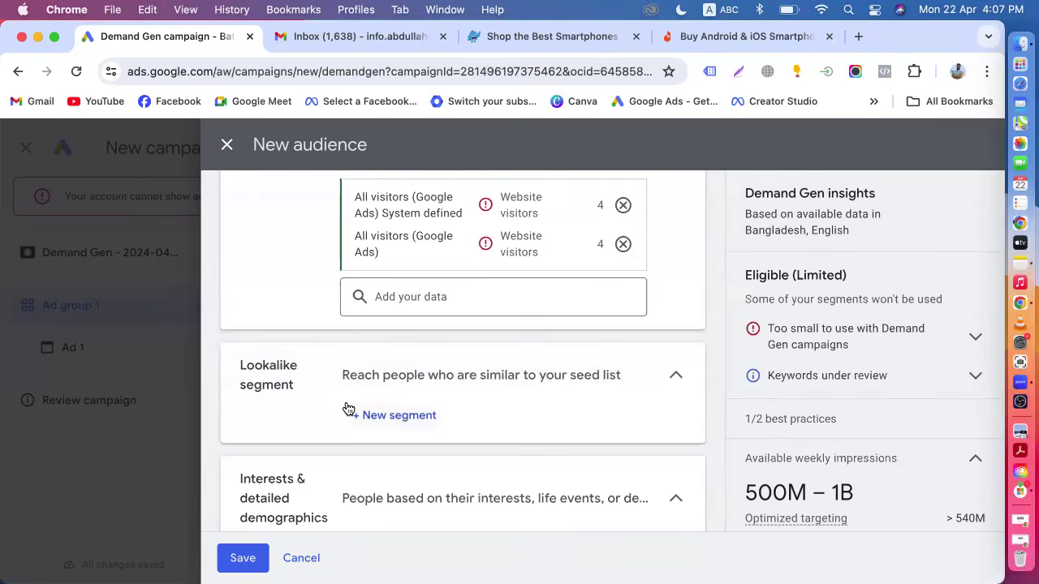
scroll(348, 409, up, 1)
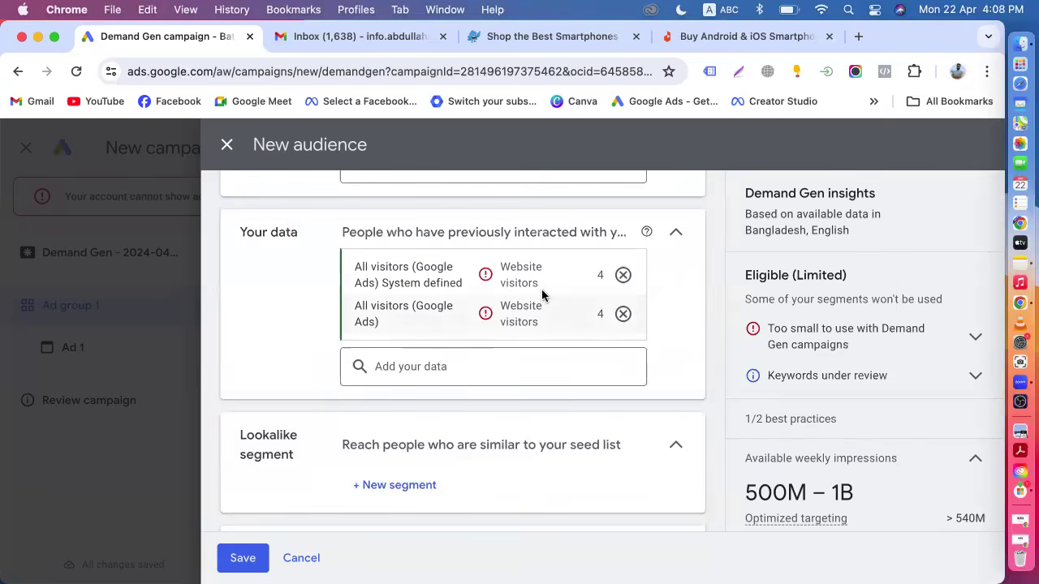
mouse_move(560, 281)
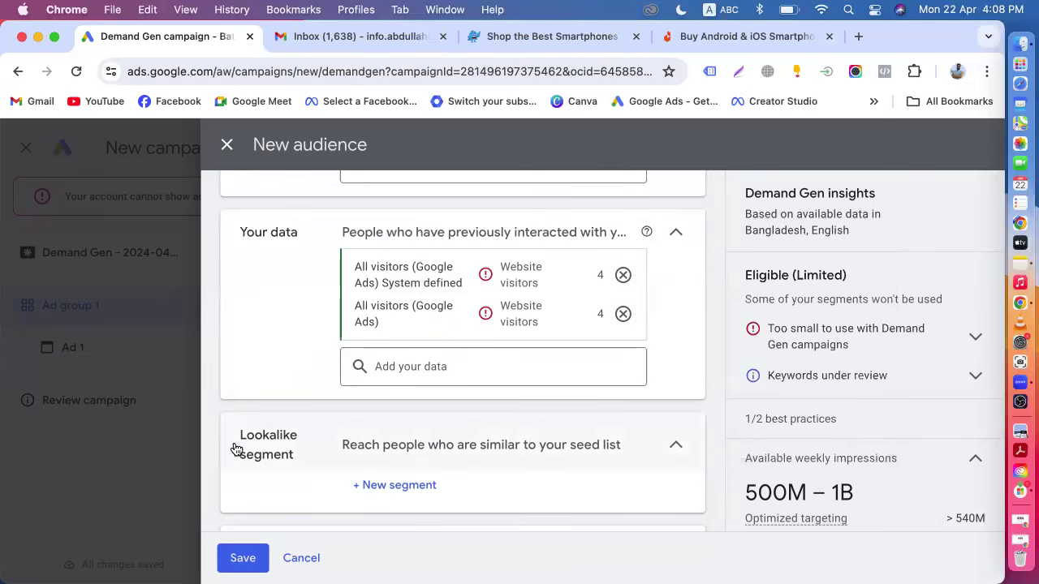
scroll(270, 458, up, 3)
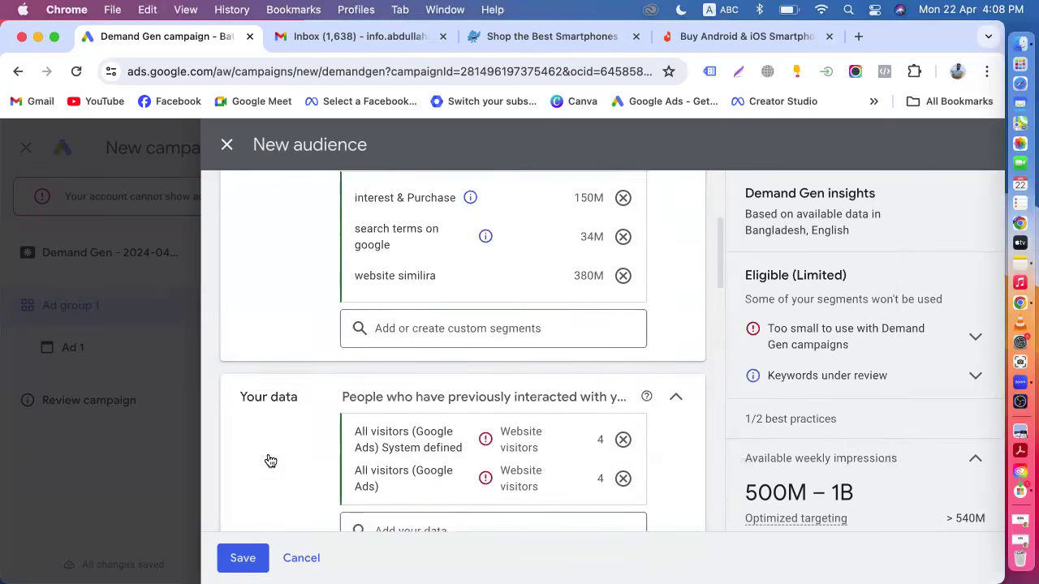
mouse_move(407, 341)
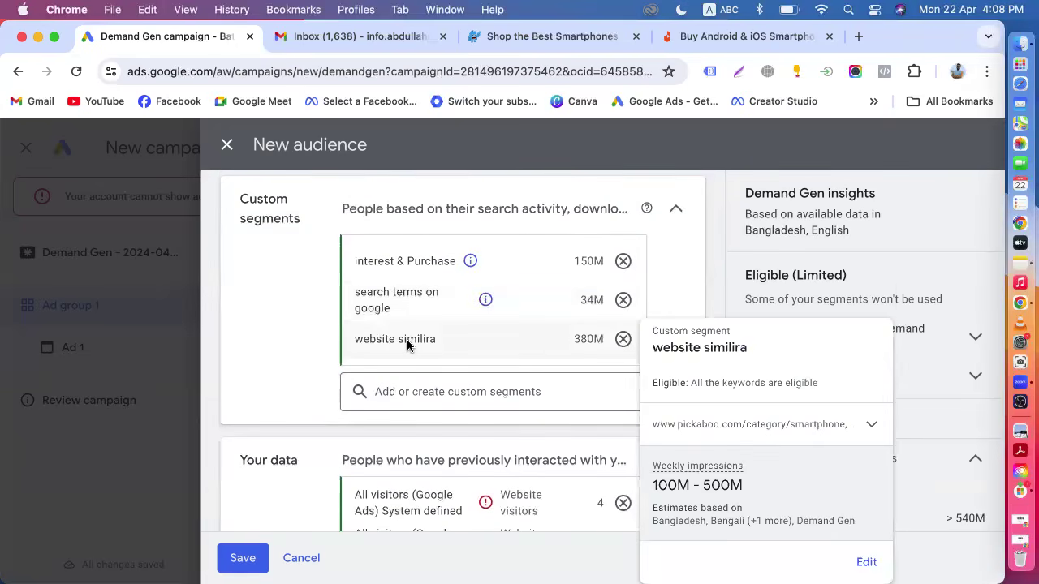
scroll(357, 393, down, 3)
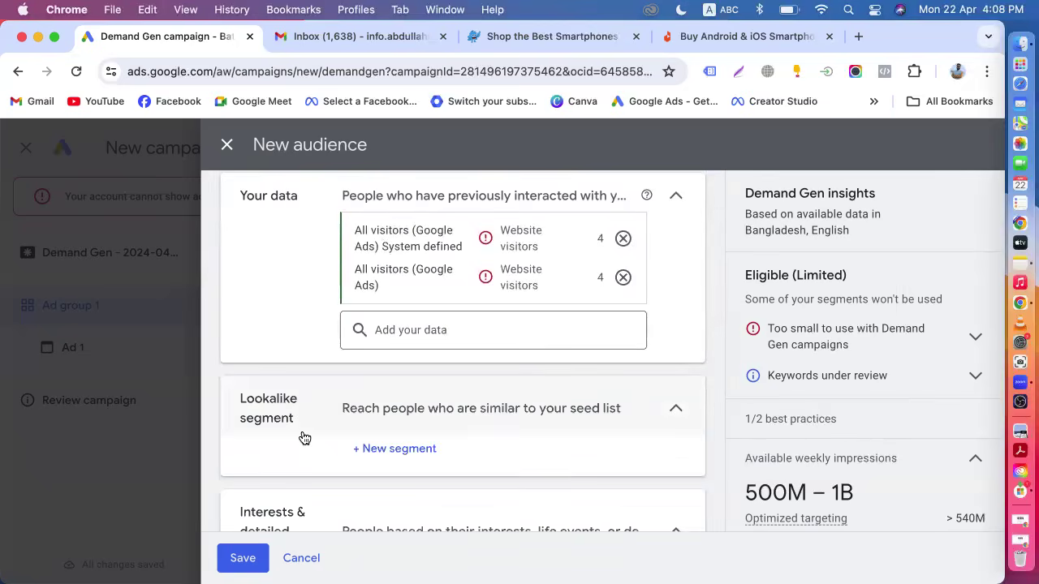
scroll(304, 439, up, 2)
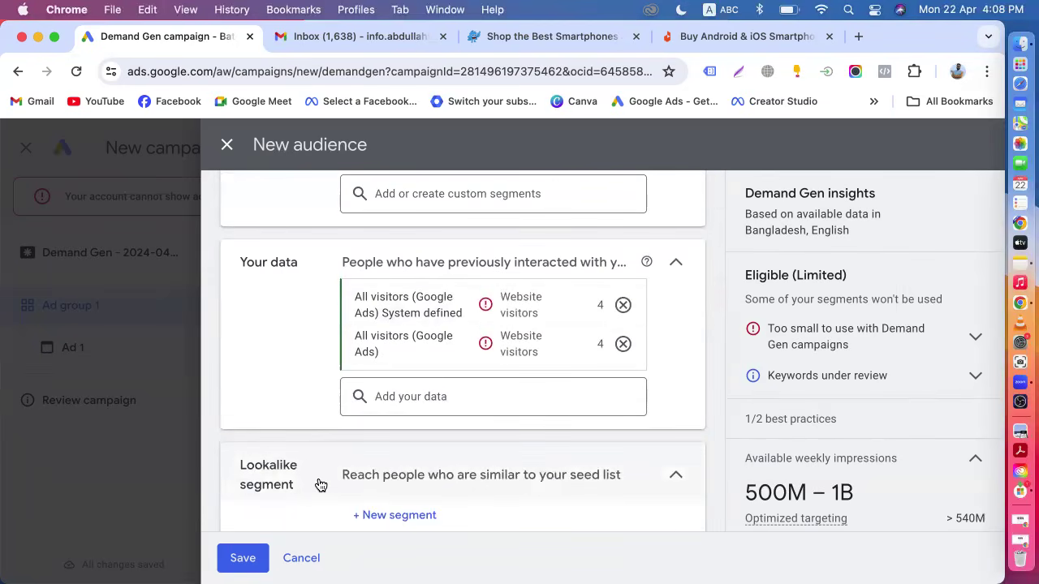
scroll(321, 484, down, 2)
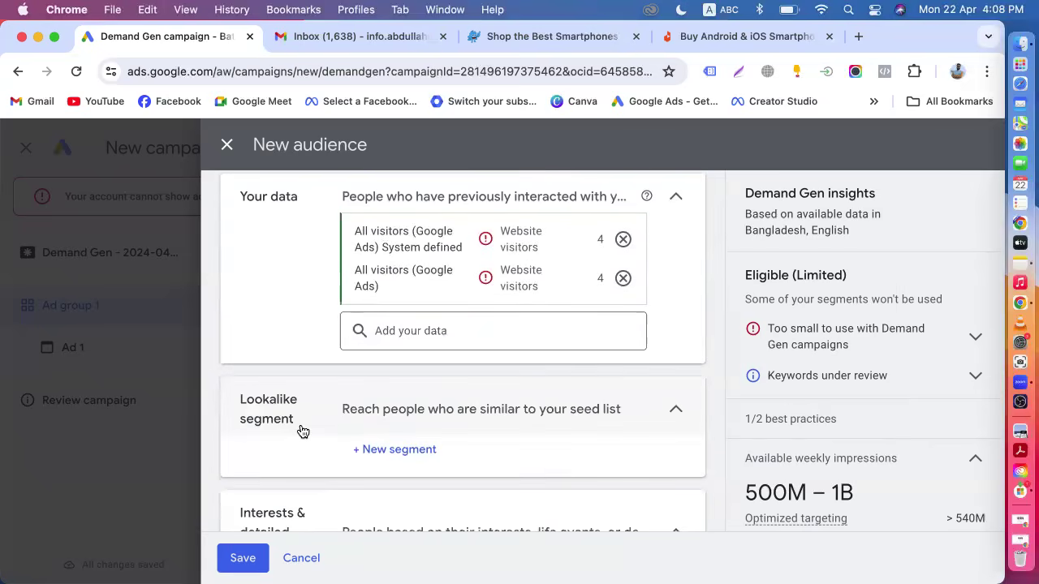
scroll(302, 431, up, 3)
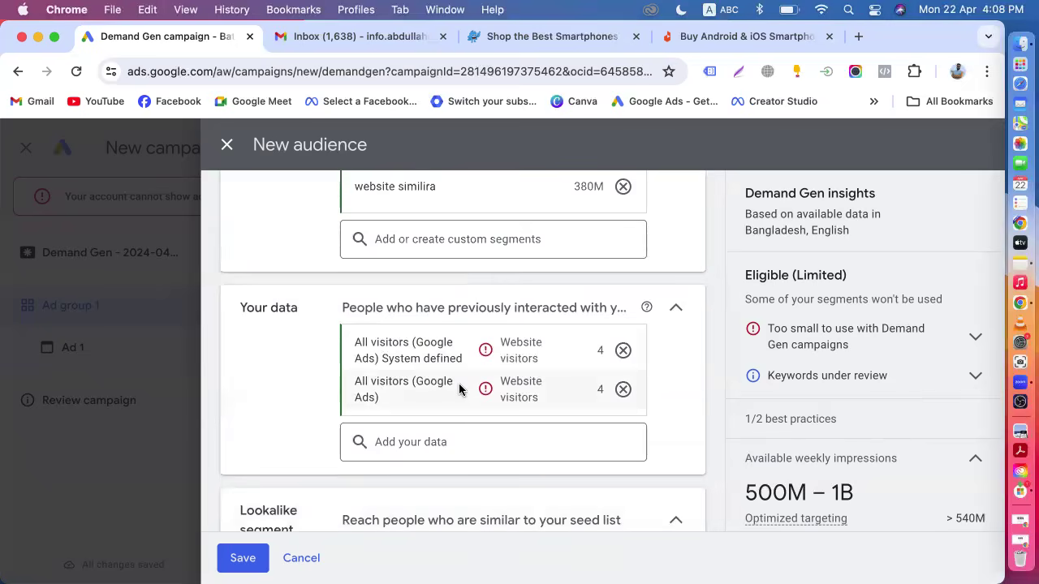
mouse_move(459, 389)
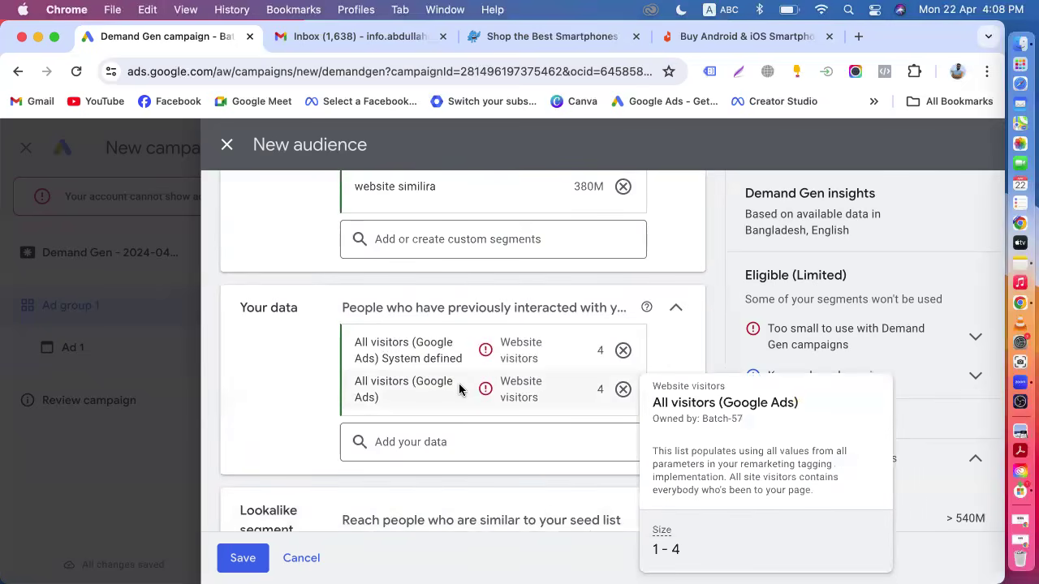
scroll(458, 387, down, 1)
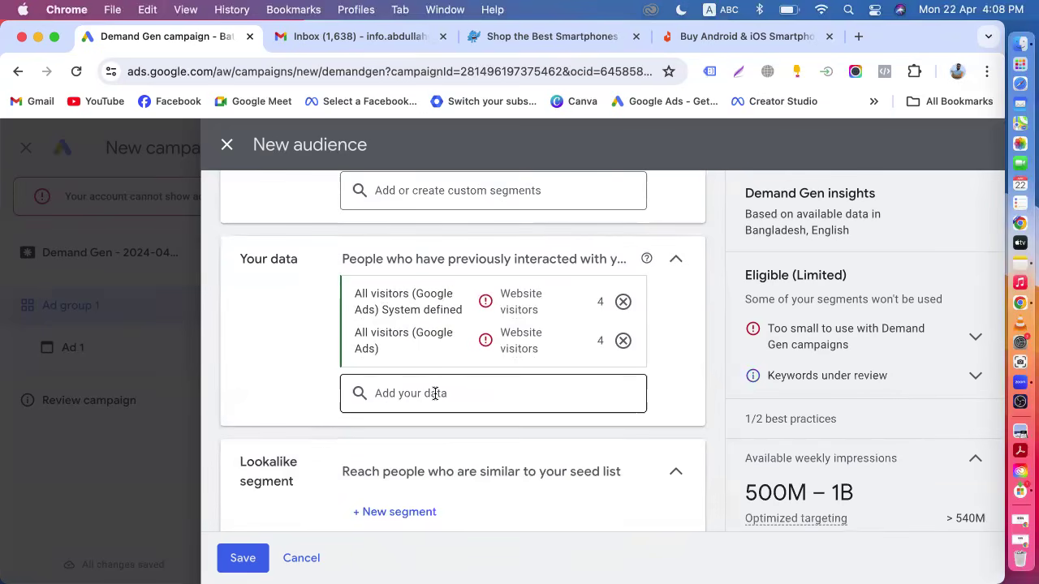
scroll(435, 394, down, 1)
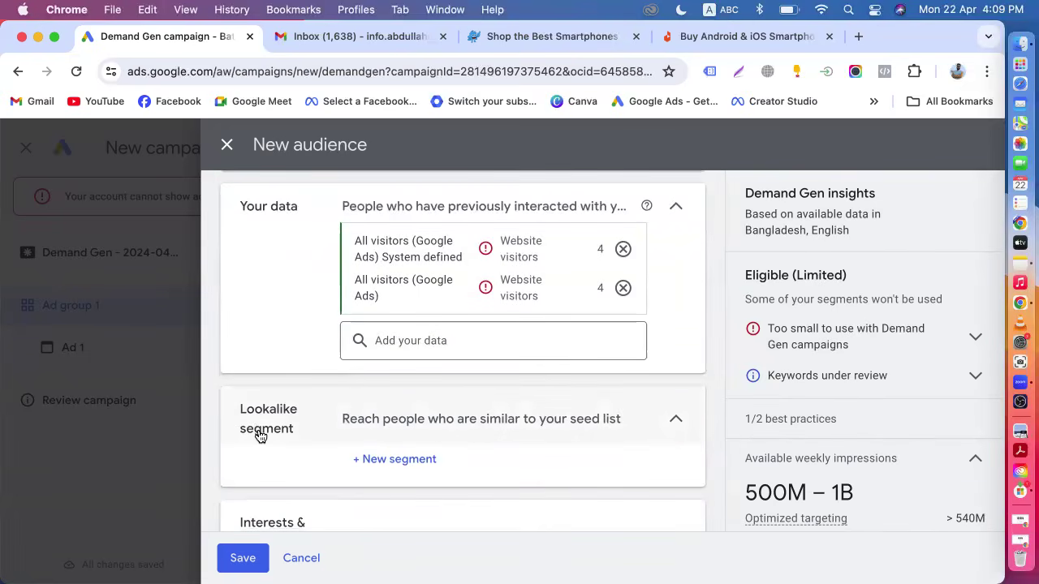
scroll(258, 435, up, 1)
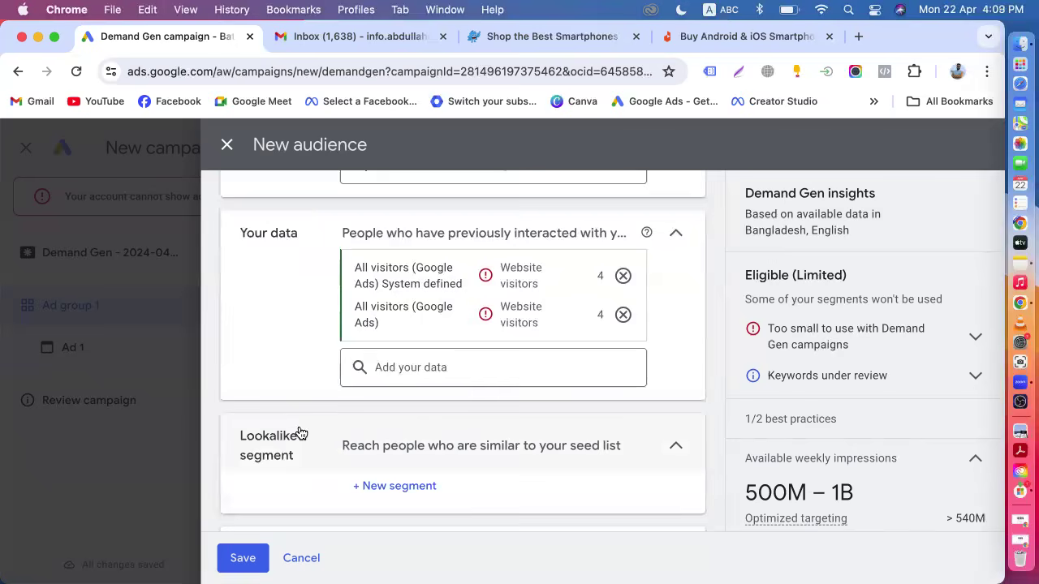
mouse_move(417, 286)
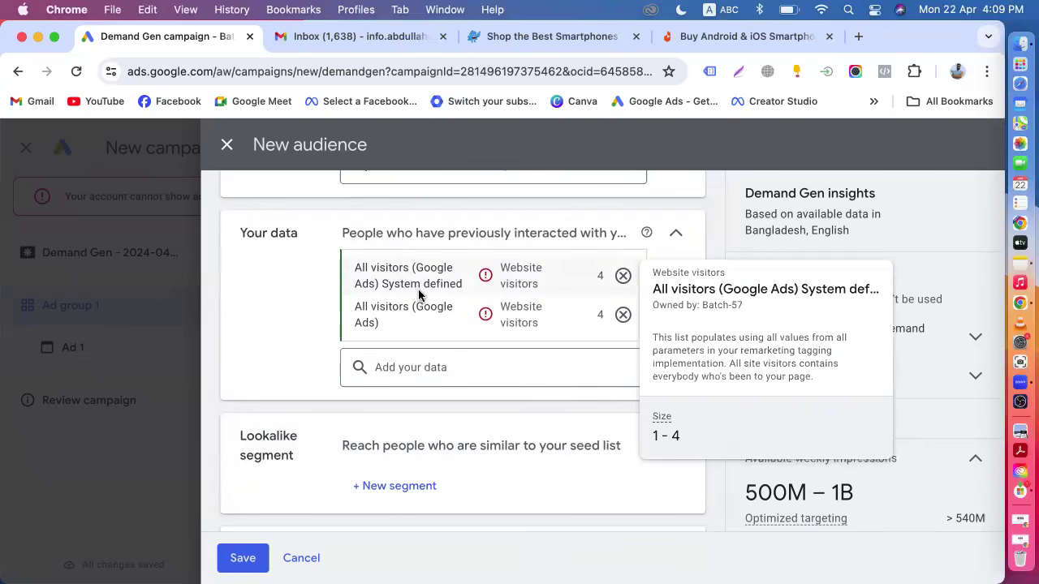
scroll(418, 292, down, 2)
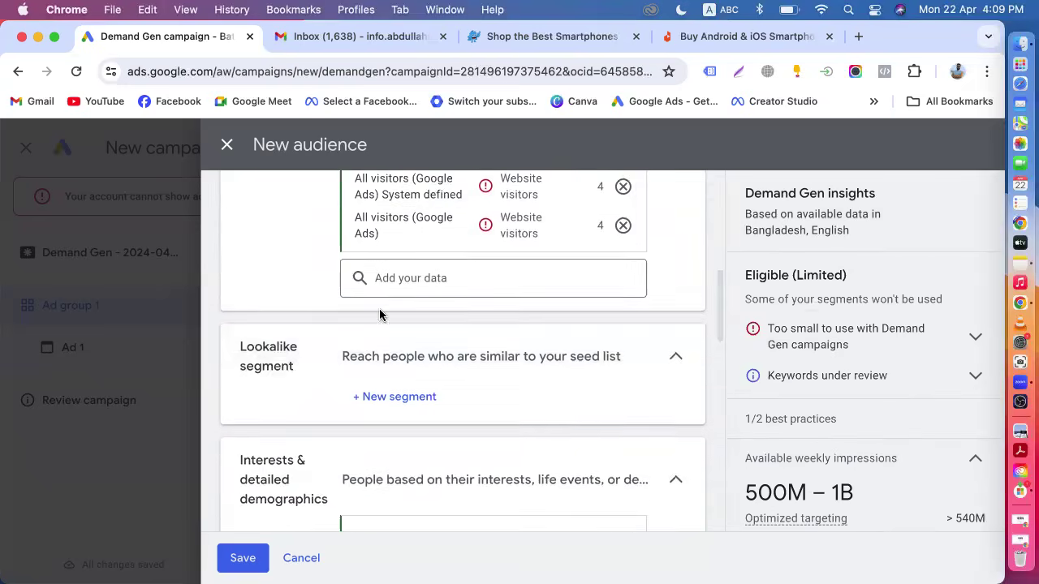
scroll(420, 336, up, 2)
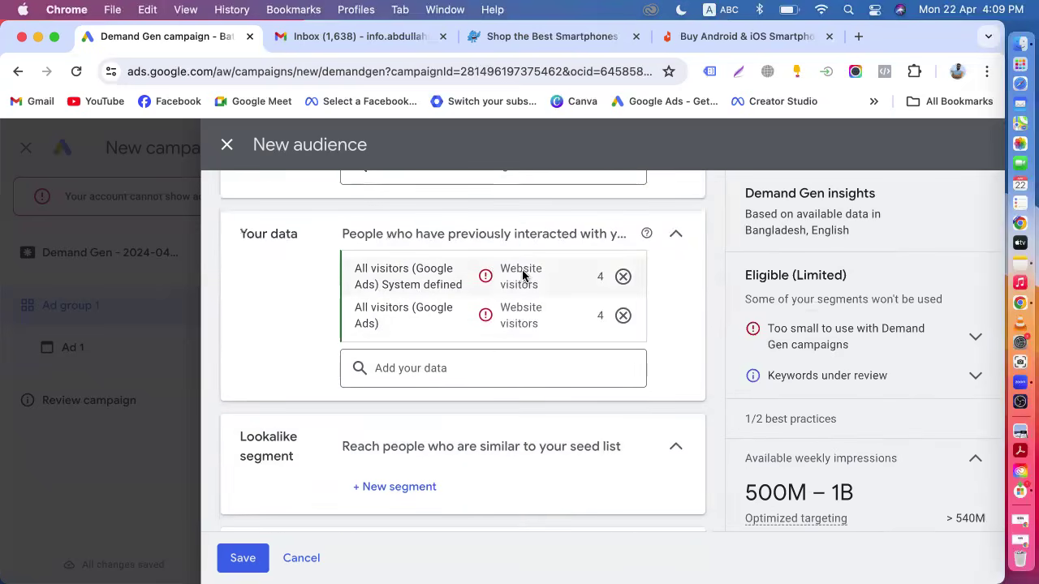
mouse_move(504, 280)
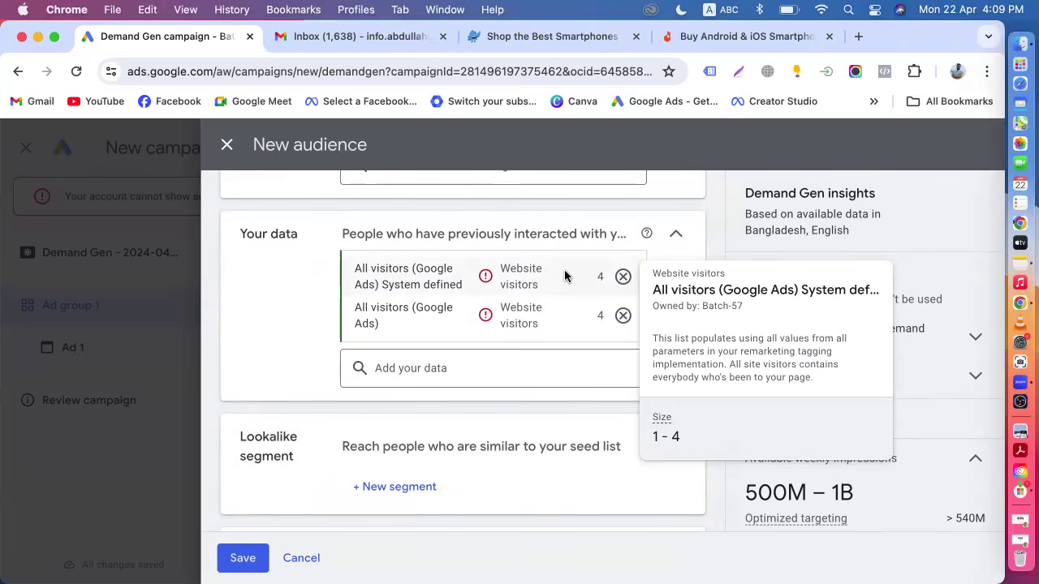
scroll(563, 277, down, 4)
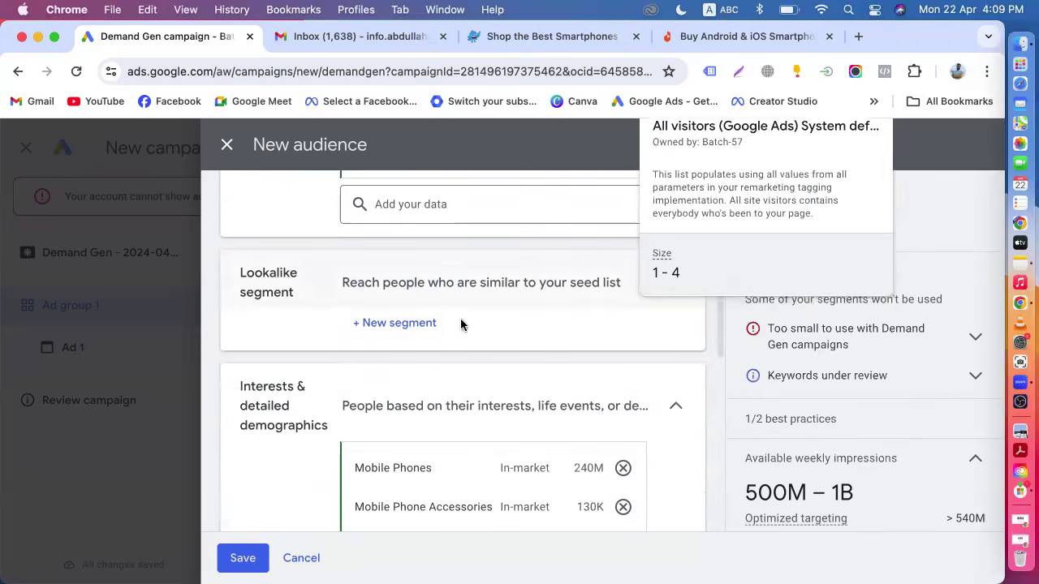
Start a new lookalike segment and add all three website visitor lists as its seed lists.
click(411, 324)
scroll(576, 400, down, 3)
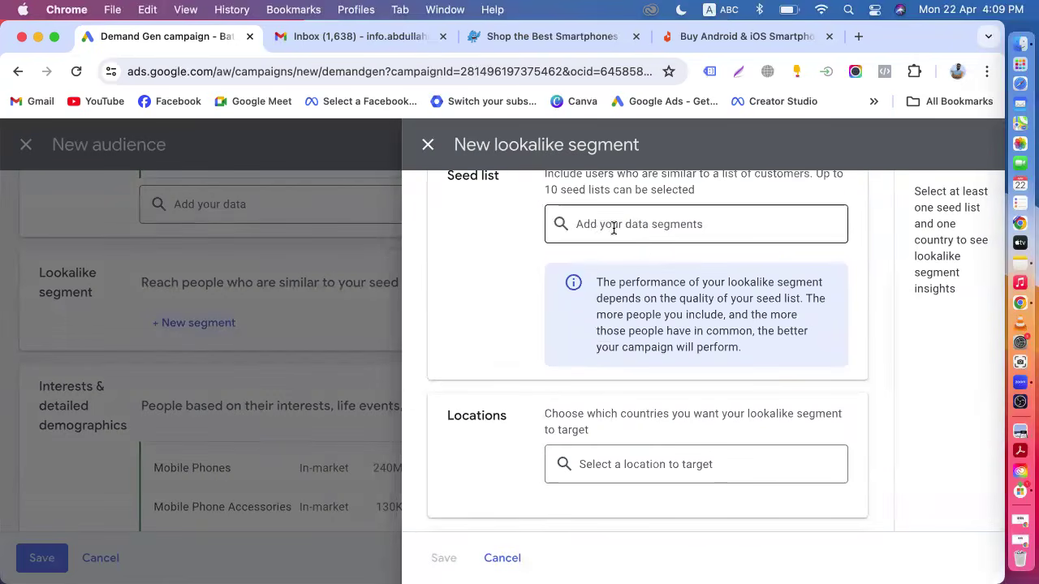
click(610, 225)
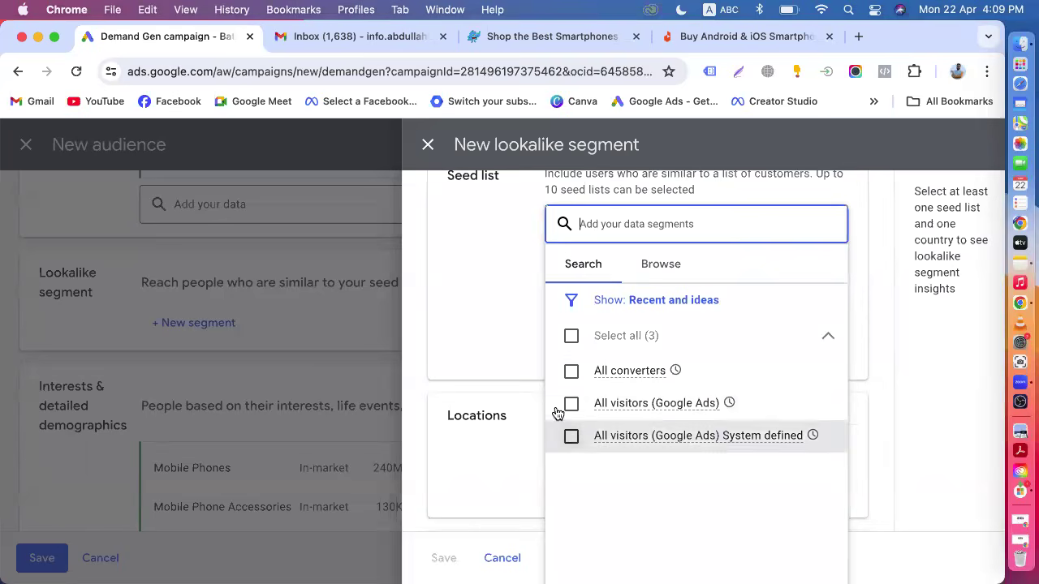
click(571, 338)
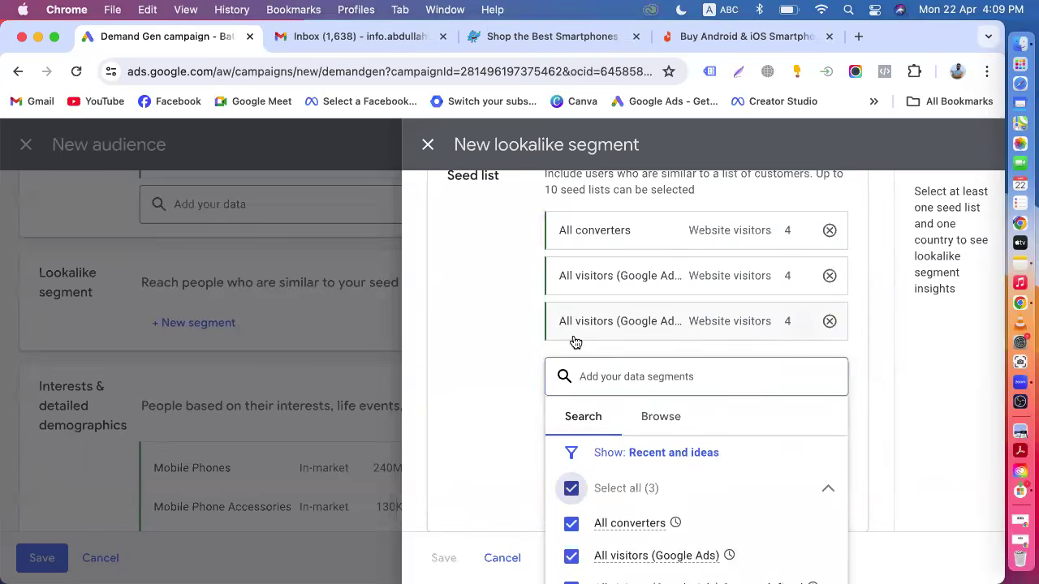
click(491, 362)
Target Bangladesh as the lookalike segment's location.
scroll(494, 359, down, 5)
scroll(493, 360, down, 1)
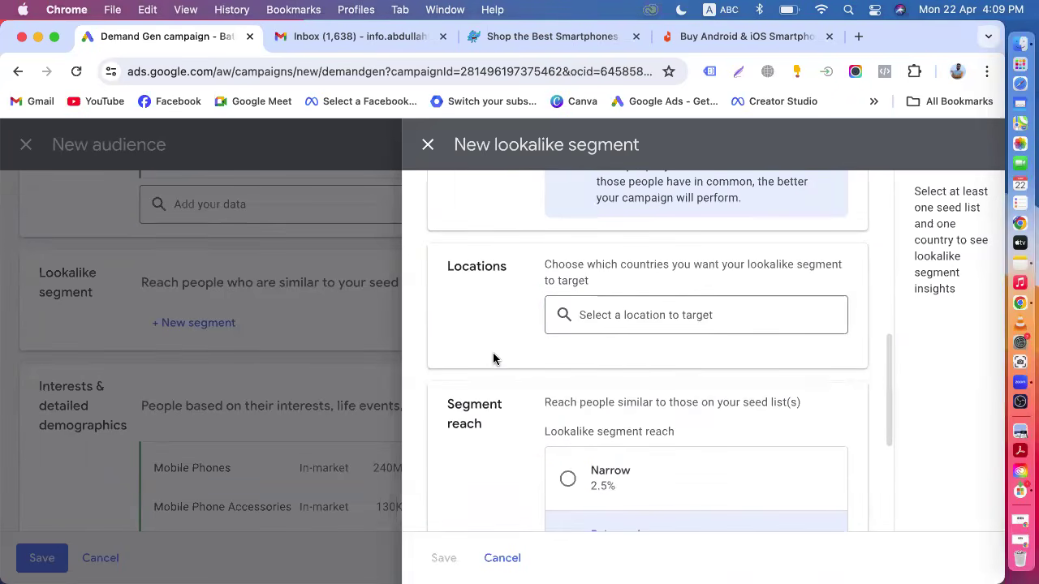
click(612, 321)
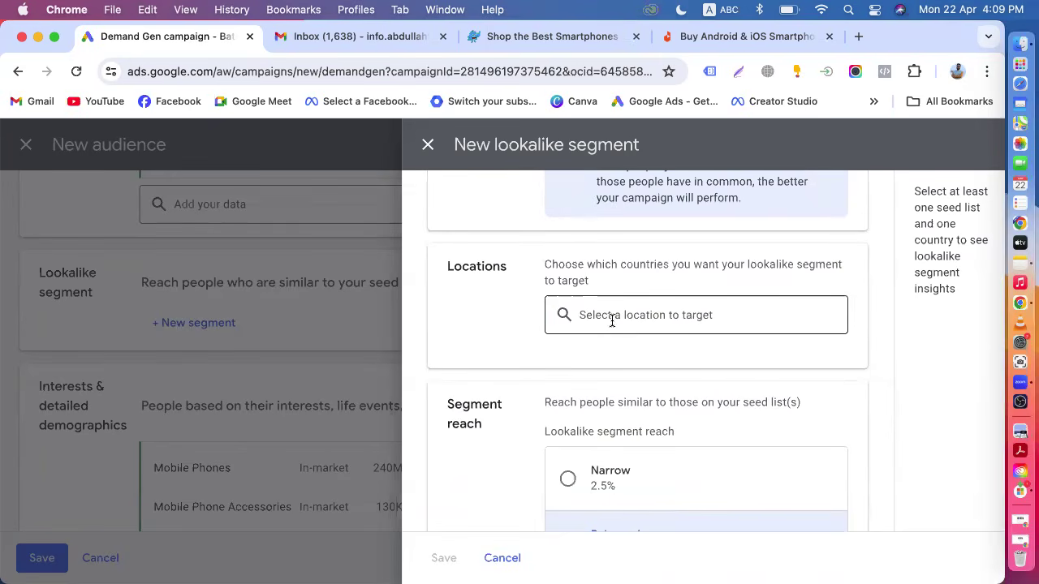
text(Bang)
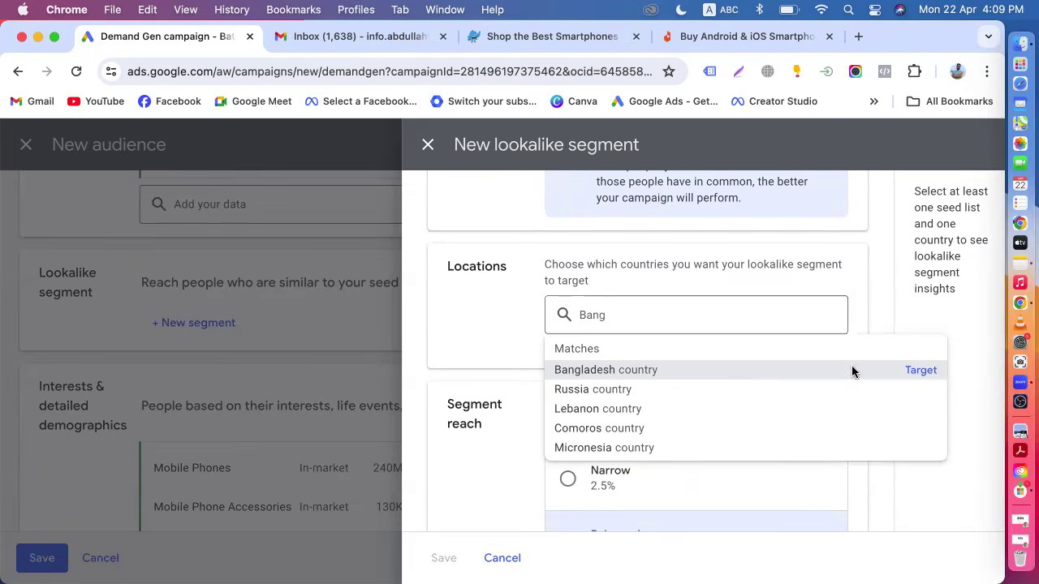
click(916, 372)
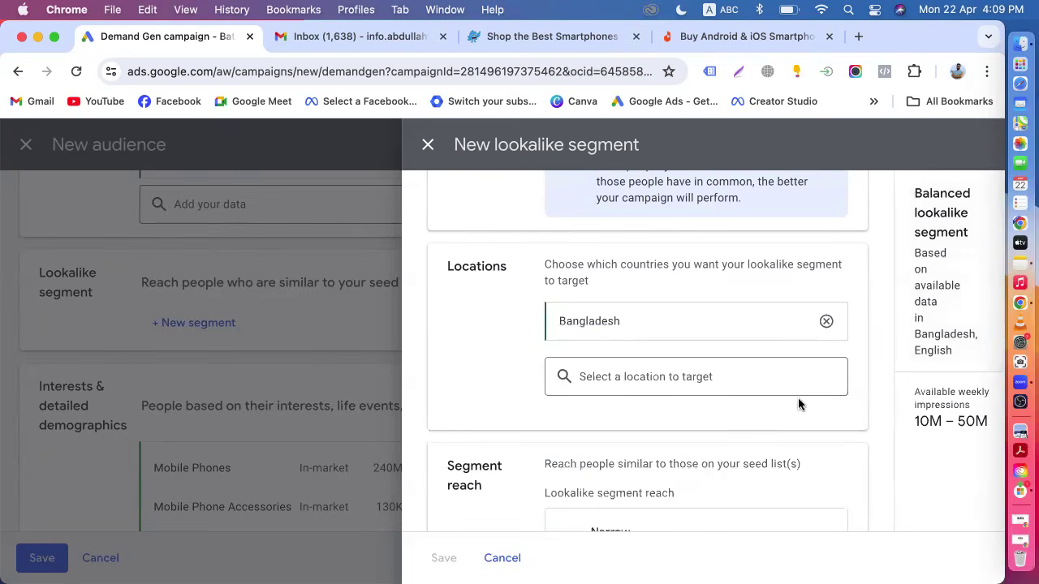
Compare the Narrow, Balanced and Broad segment reach options, finishing with Balanced selected.
scroll(673, 424, down, 5)
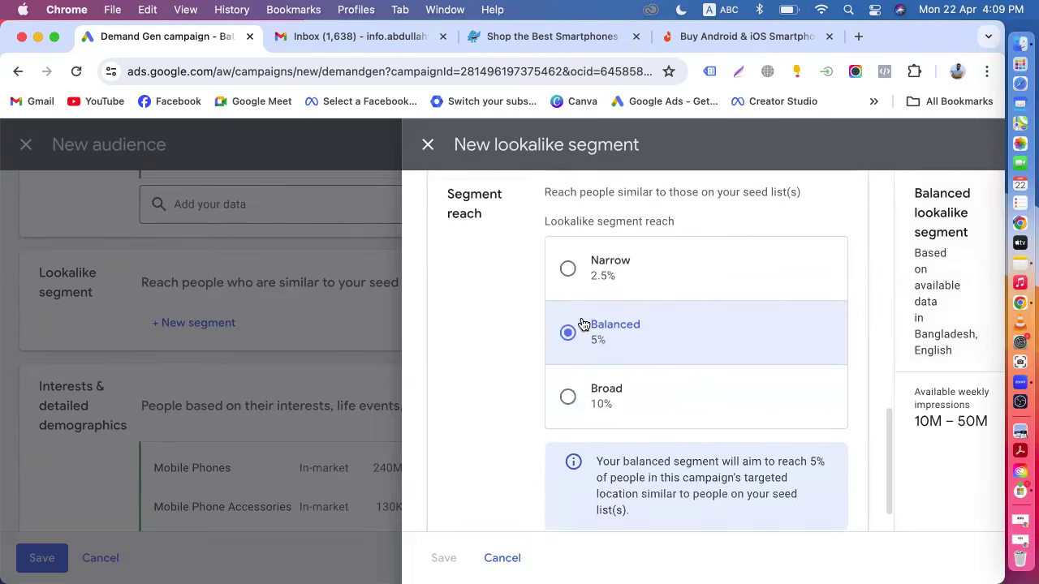
scroll(594, 394, up, 2)
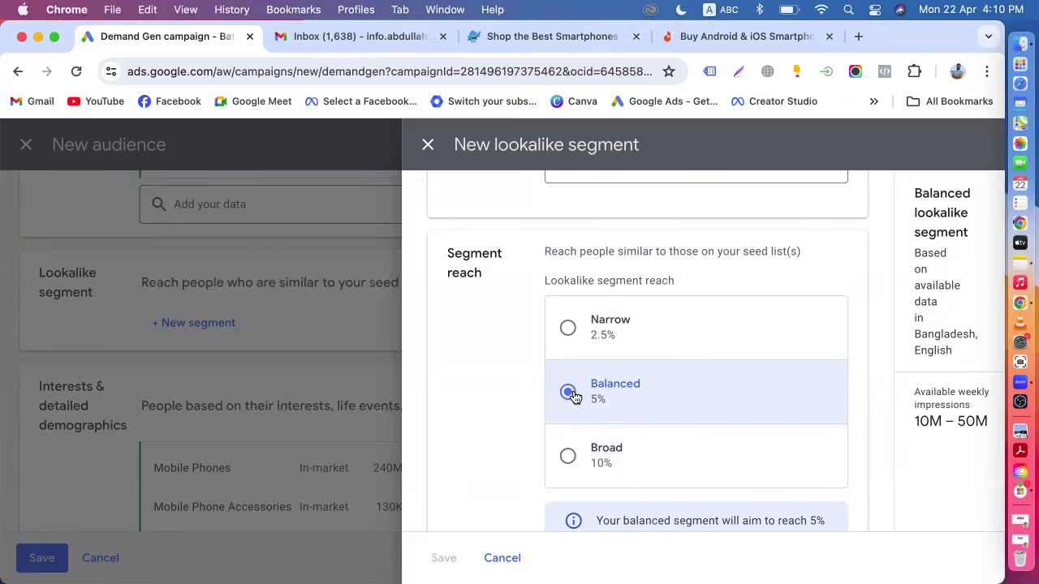
click(569, 328)
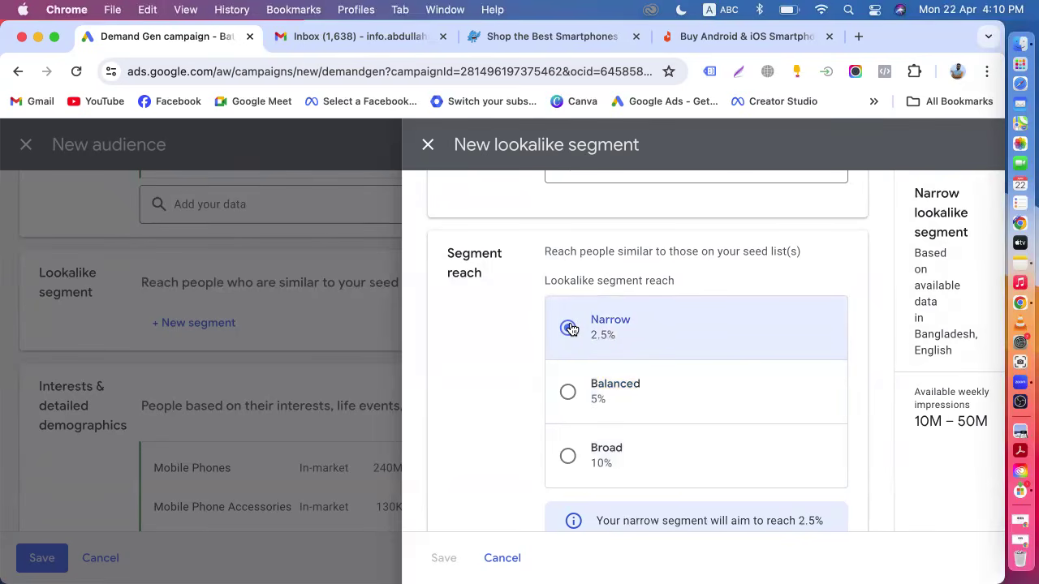
click(568, 393)
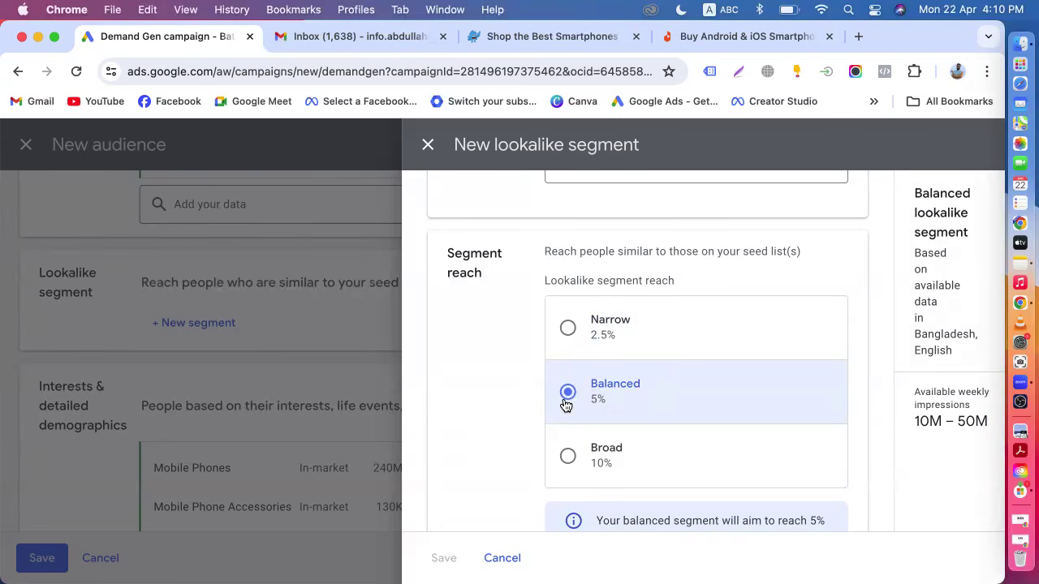
scroll(563, 404, down, 3)
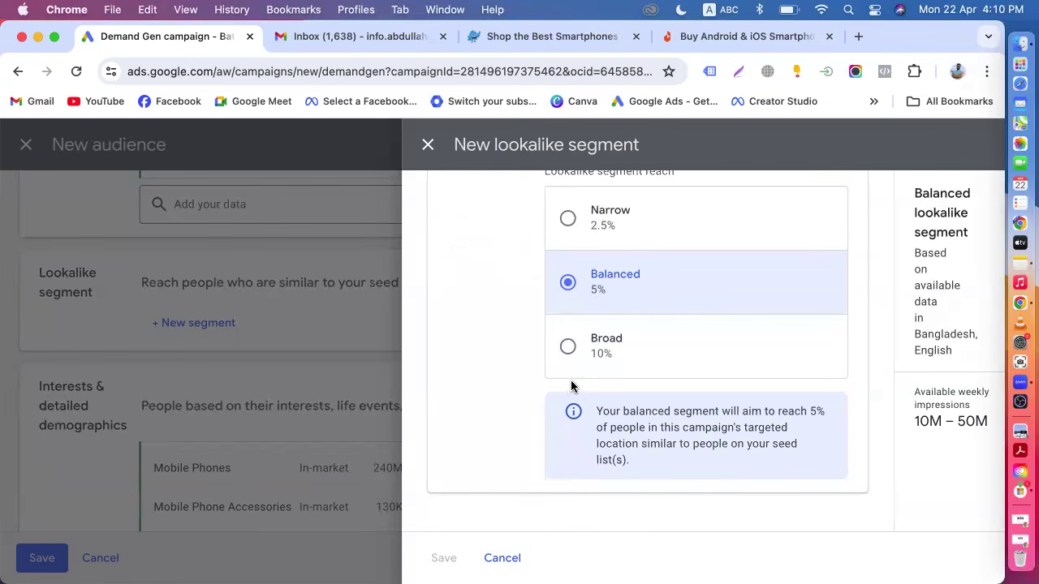
click(568, 352)
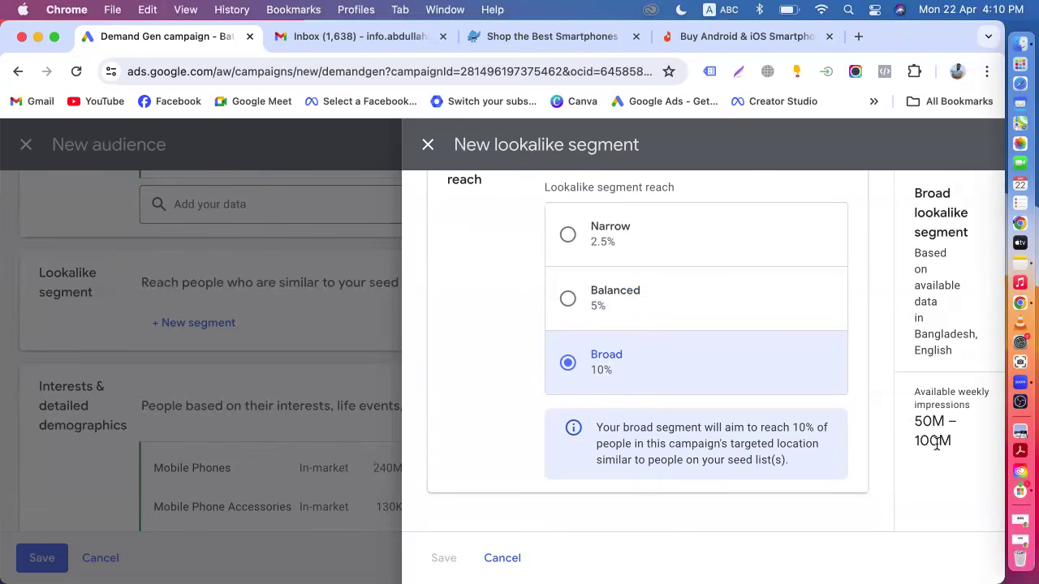
click(624, 315)
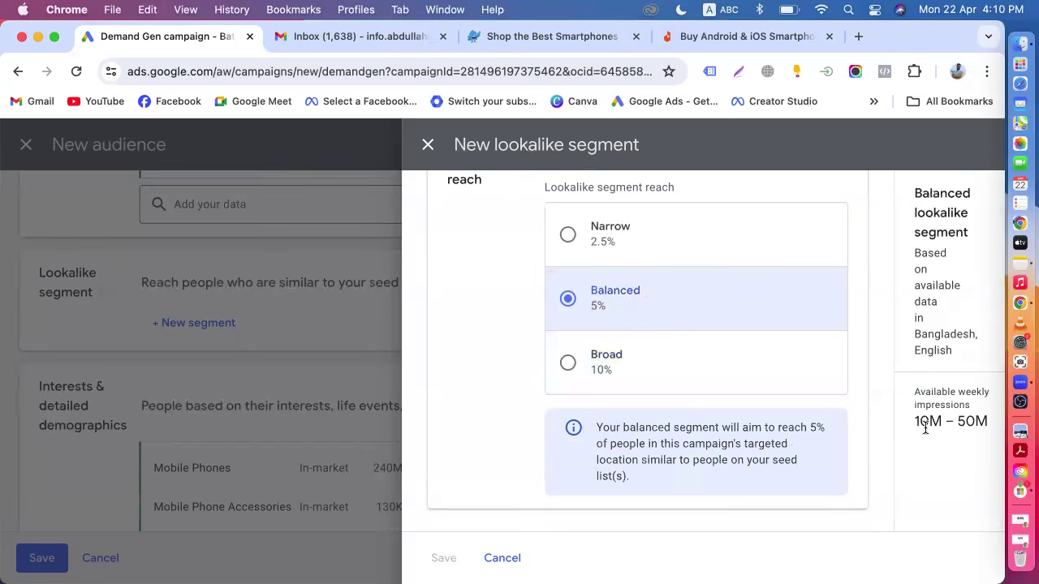
Check the weekly impressions estimate while switching the reach between Narrow and Balanced.
drag(921, 426, 999, 426)
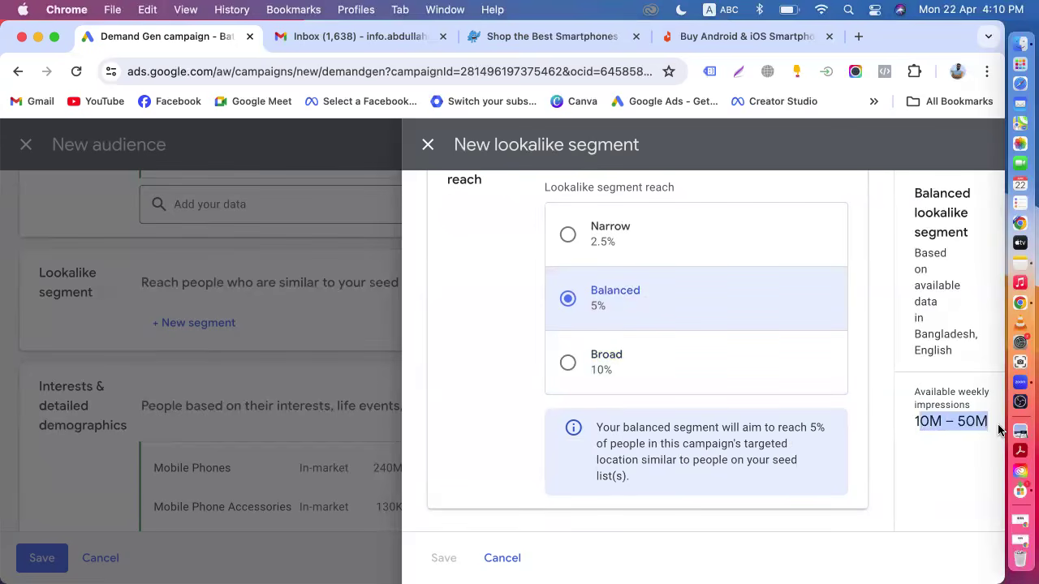
click(999, 430)
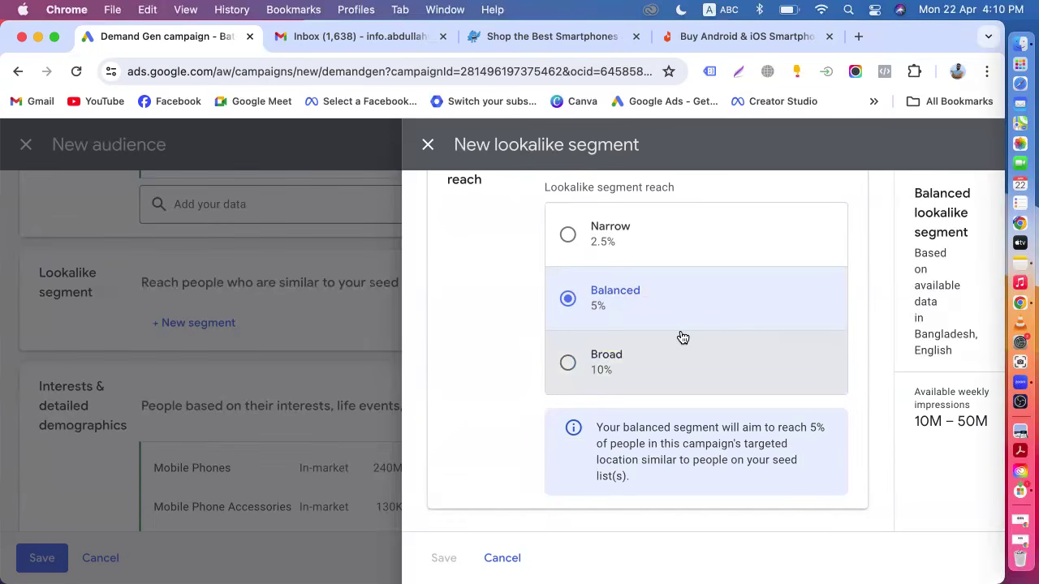
click(568, 234)
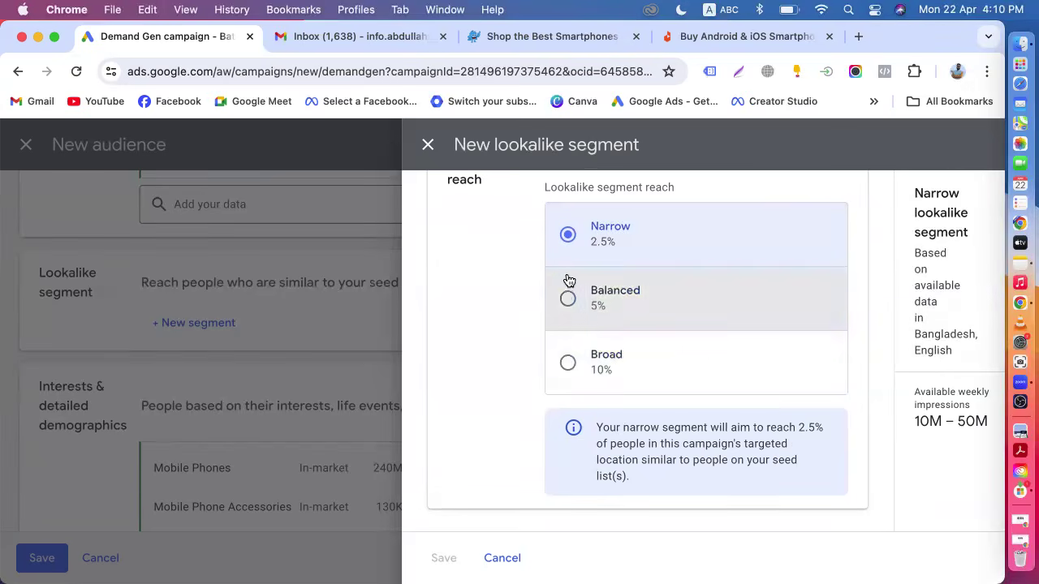
click(588, 313)
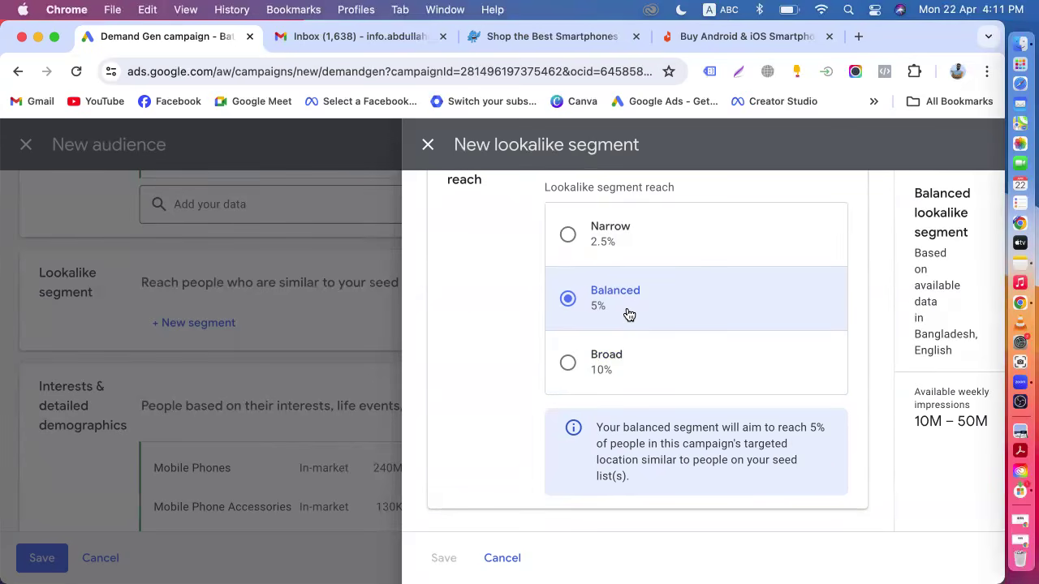
Name the lookalike segment Mobile Lookalike and save it to the audience.
scroll(629, 315, up, 10)
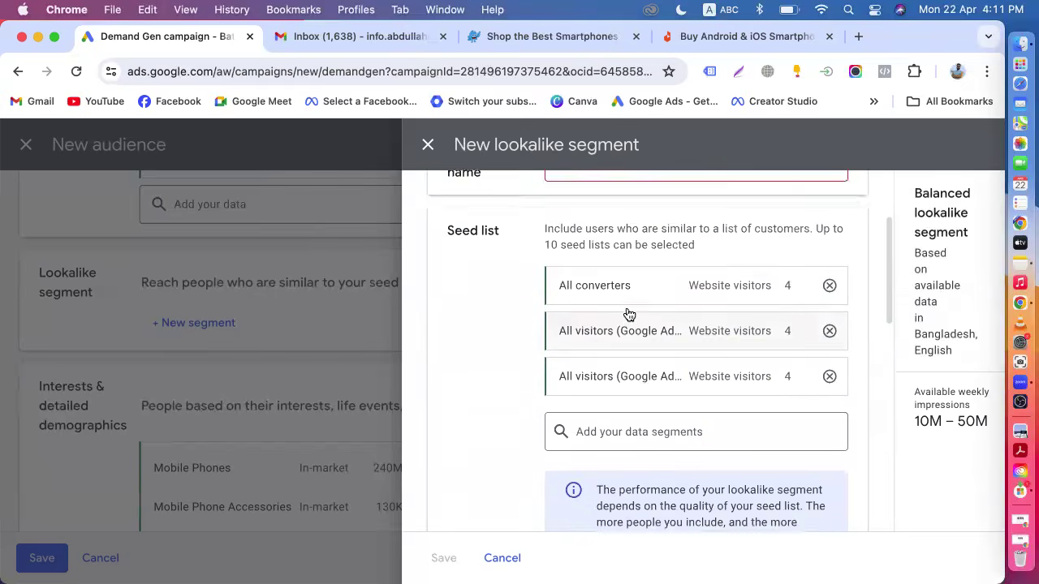
click(602, 318)
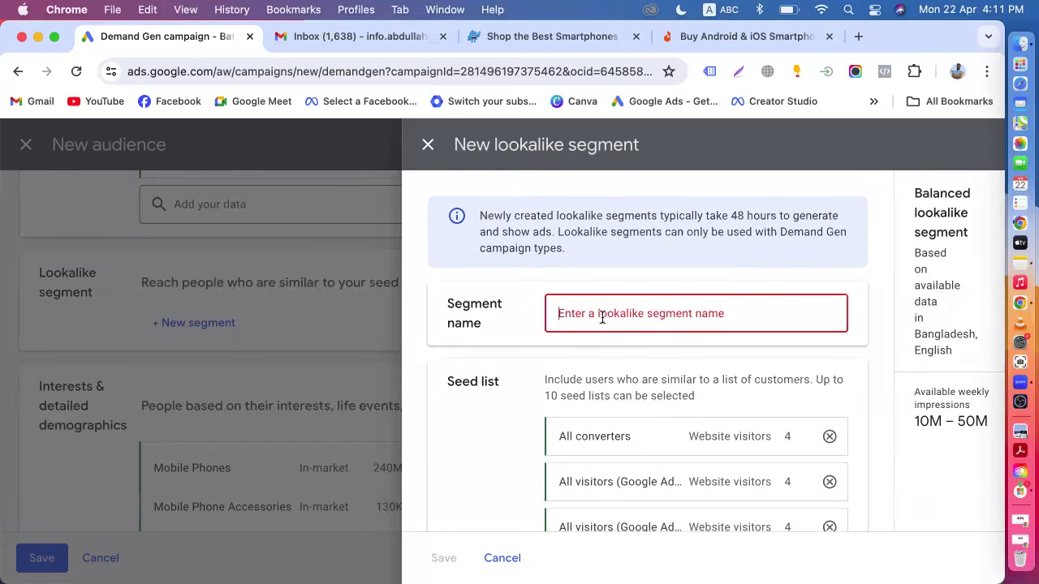
text(Mo)
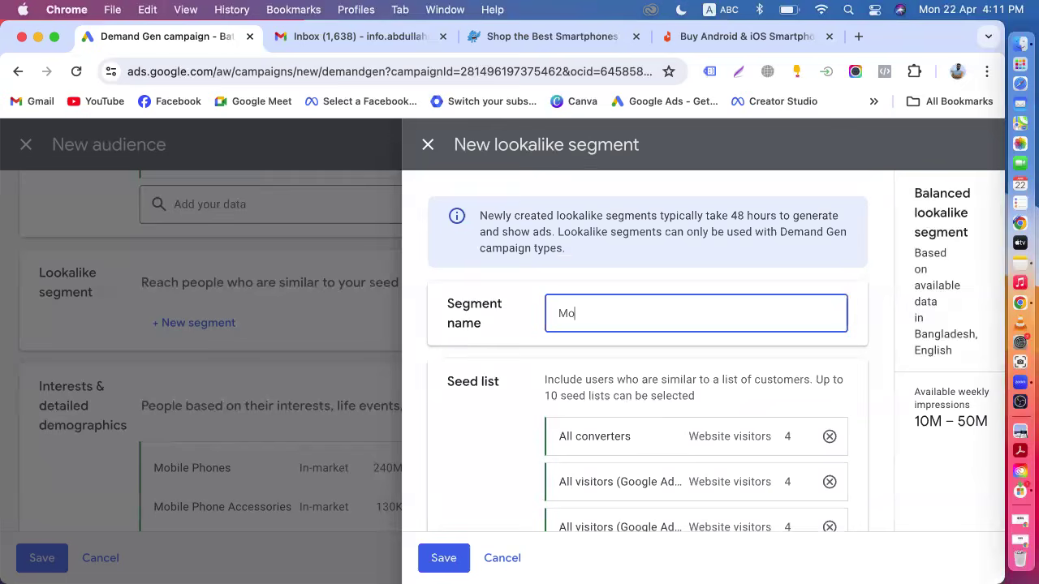
text(bile Lookalike)
scroll(570, 343, down, 3)
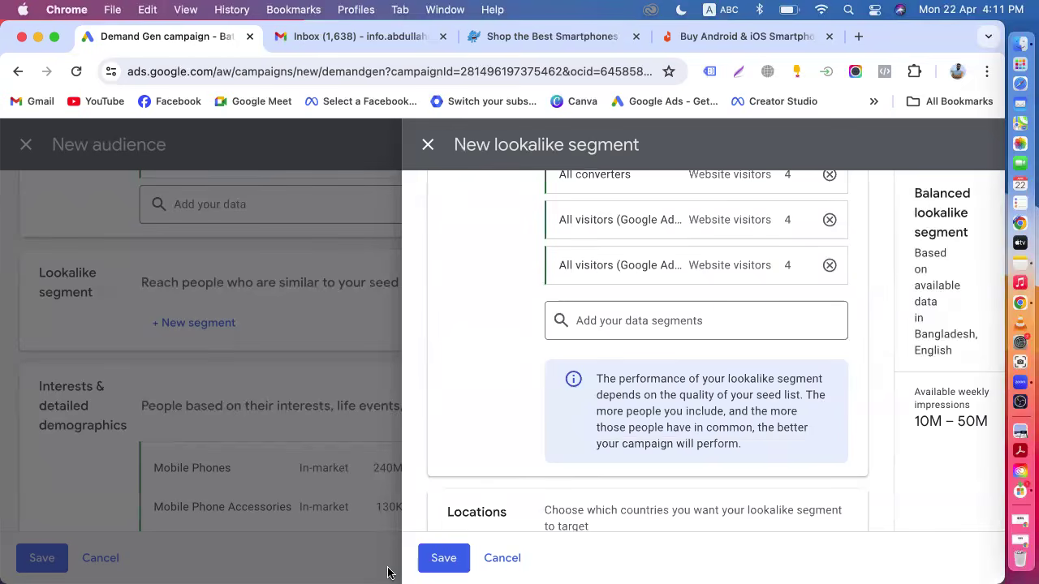
click(443, 569)
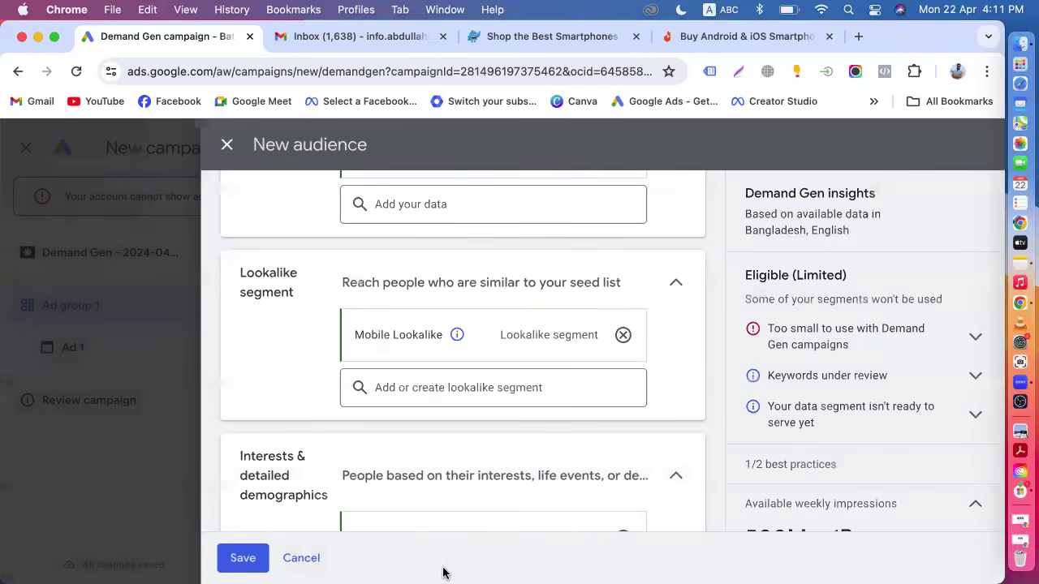
Scroll through the audience to review its interests, exclusions and demographics sections.
scroll(452, 503, down, 1)
scroll(452, 503, down, 3)
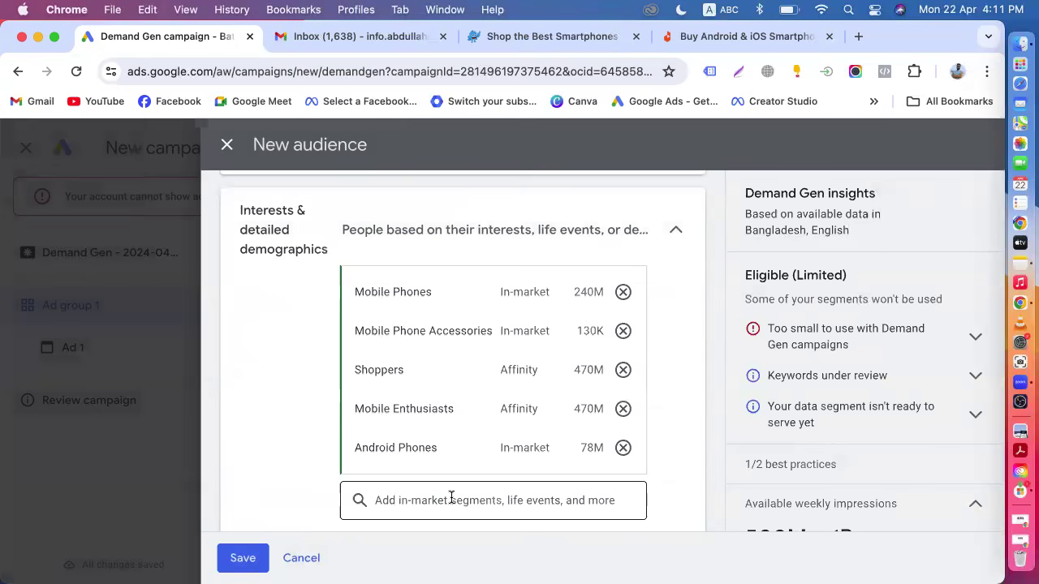
scroll(452, 497, down, 4)
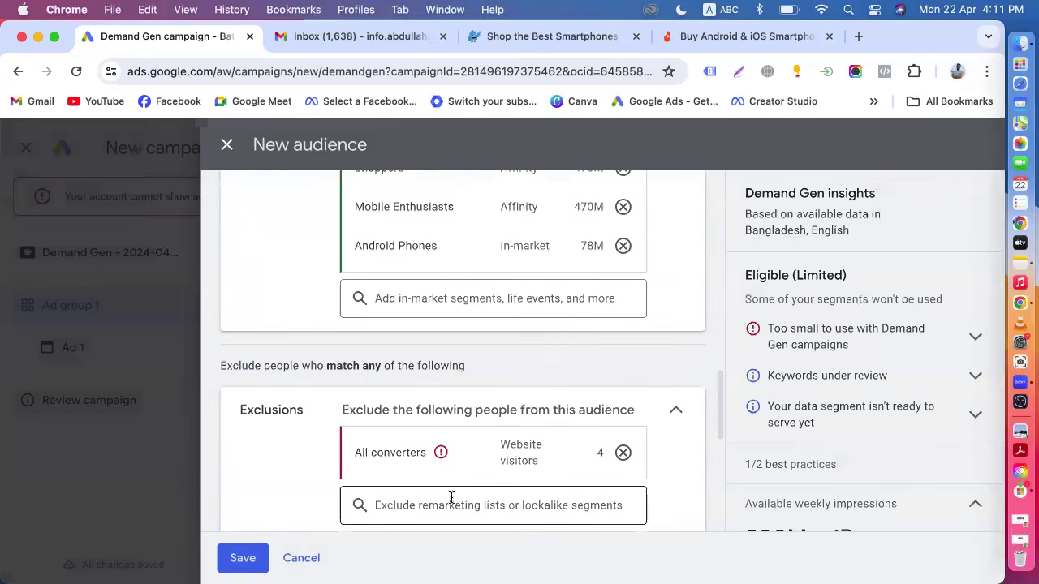
scroll(452, 497, down, 5)
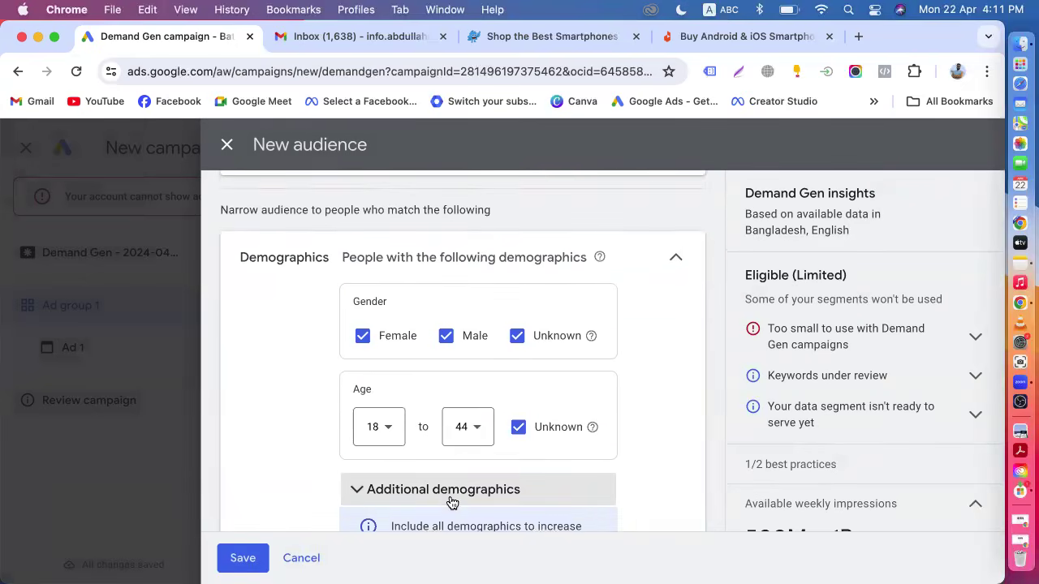
scroll(452, 502, up, 10)
mouse_move(451, 502)
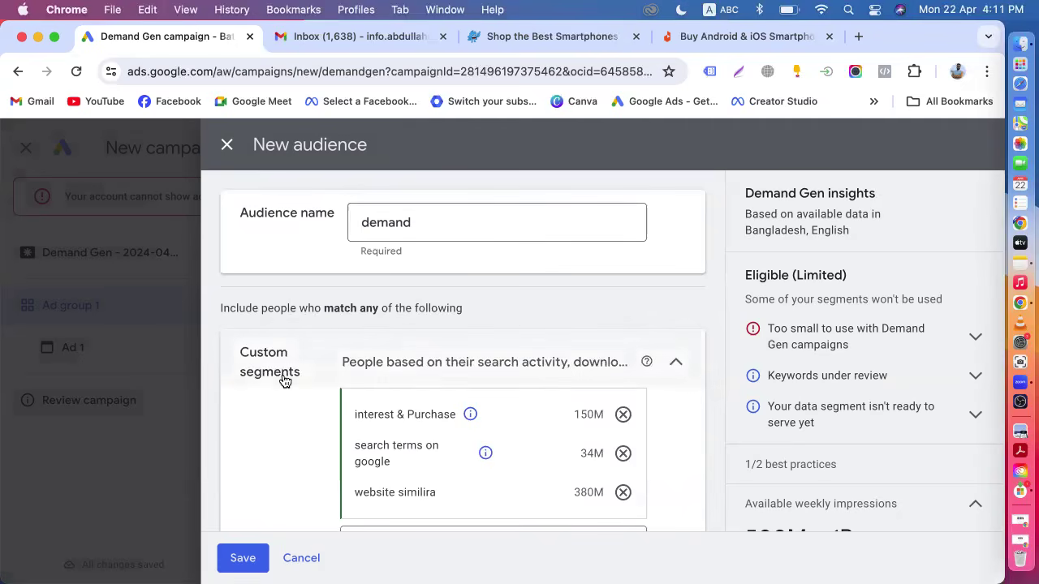
Switch to Gmail and open the GoDaddy and IPRoyal sponsored promotions to view example Demand Gen ads.
click(362, 42)
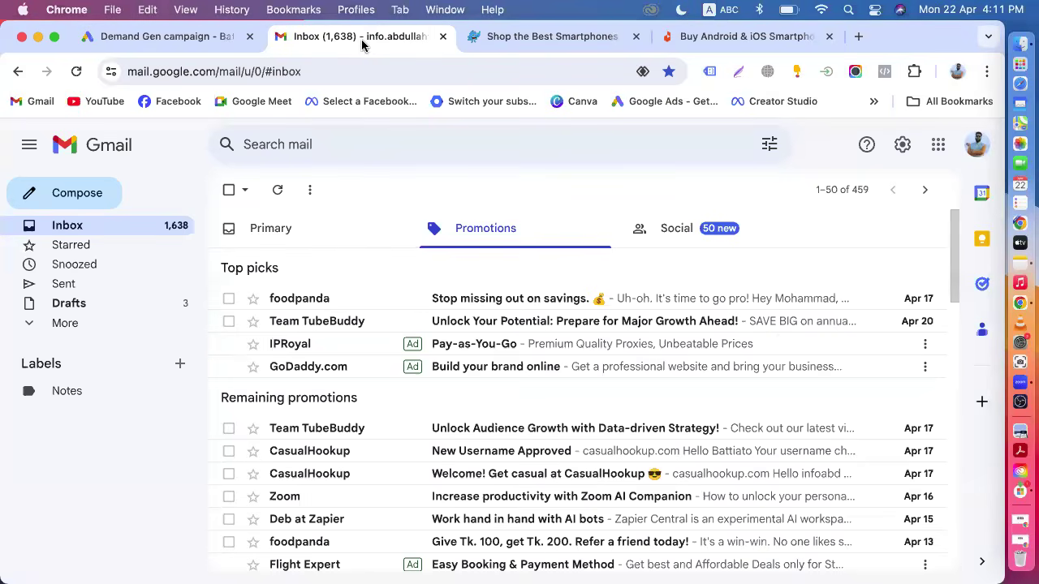
click(323, 367)
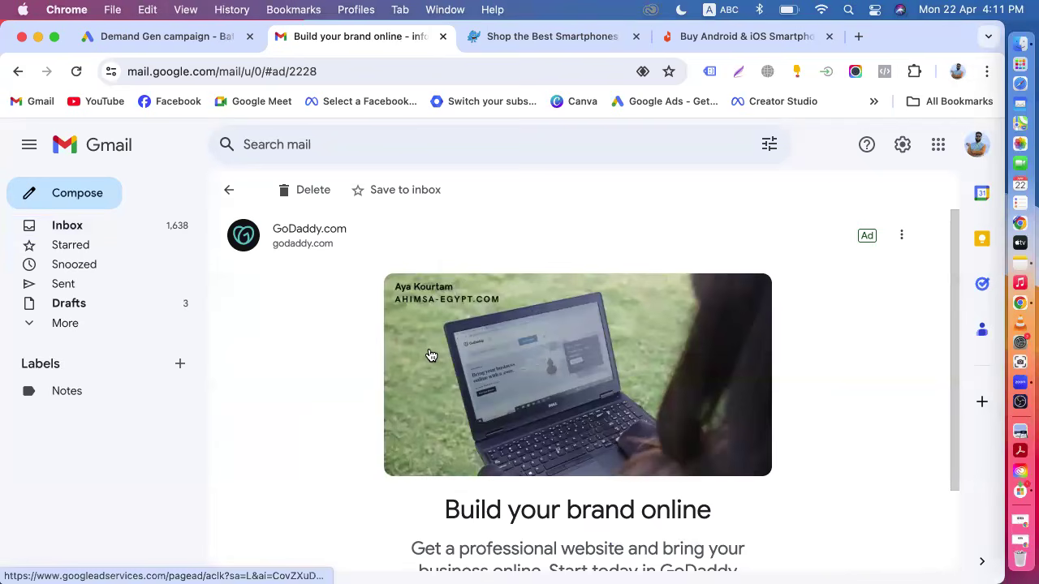
scroll(431, 355, down, 3)
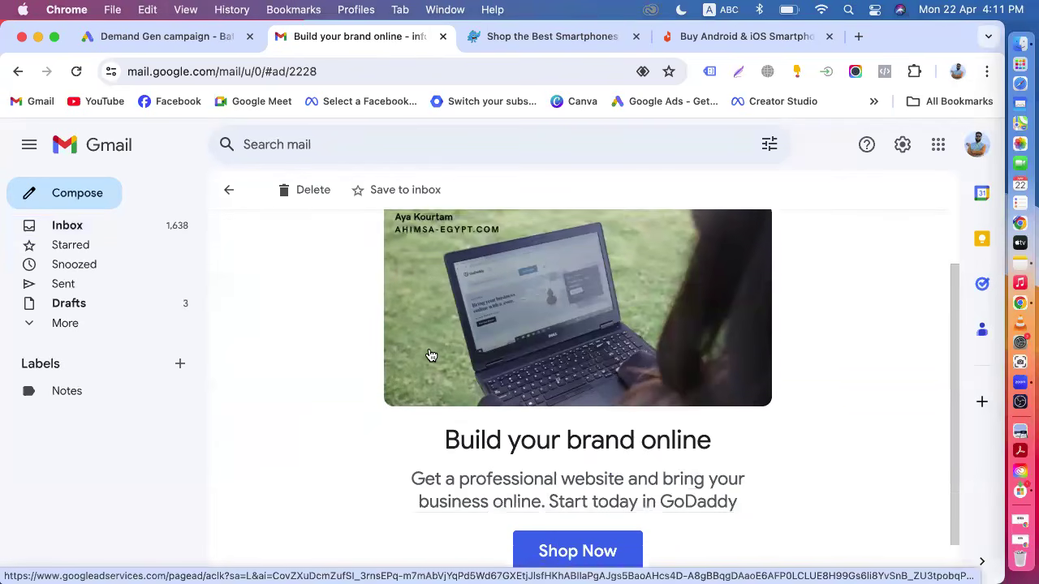
scroll(431, 356, up, 3)
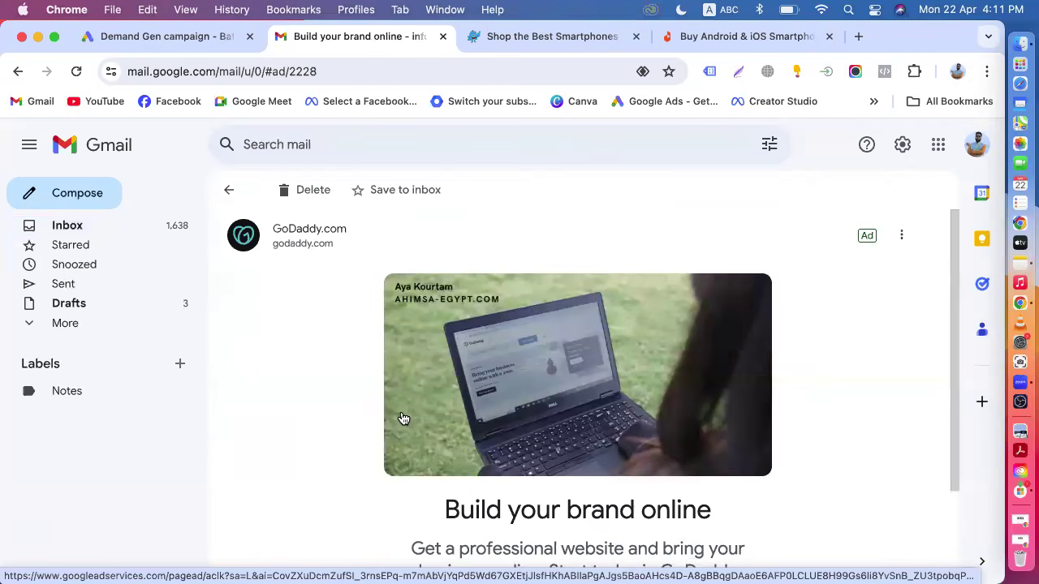
scroll(397, 416, down, 2)
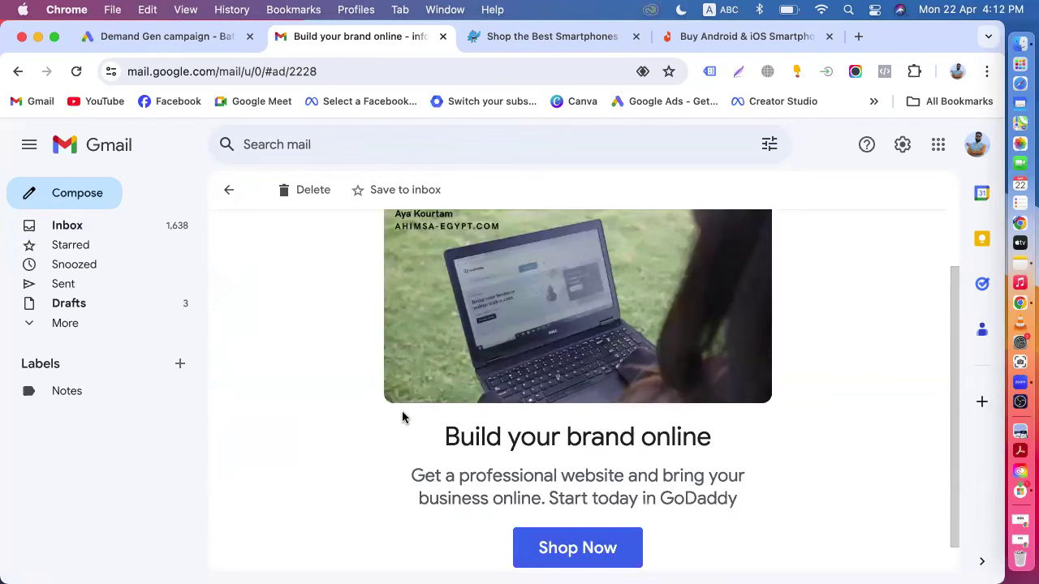
scroll(402, 417, down, 1)
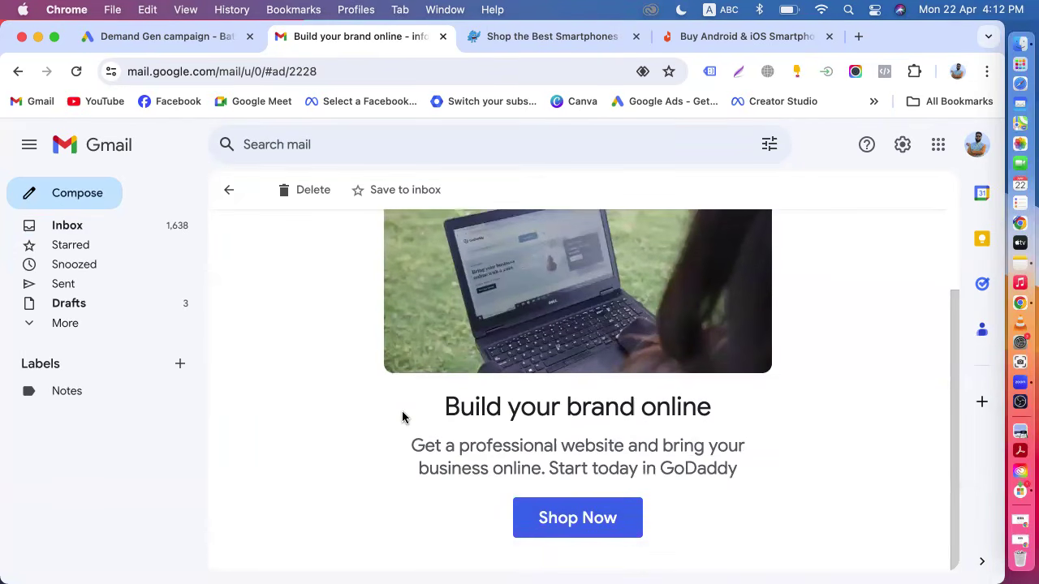
scroll(402, 417, up, 3)
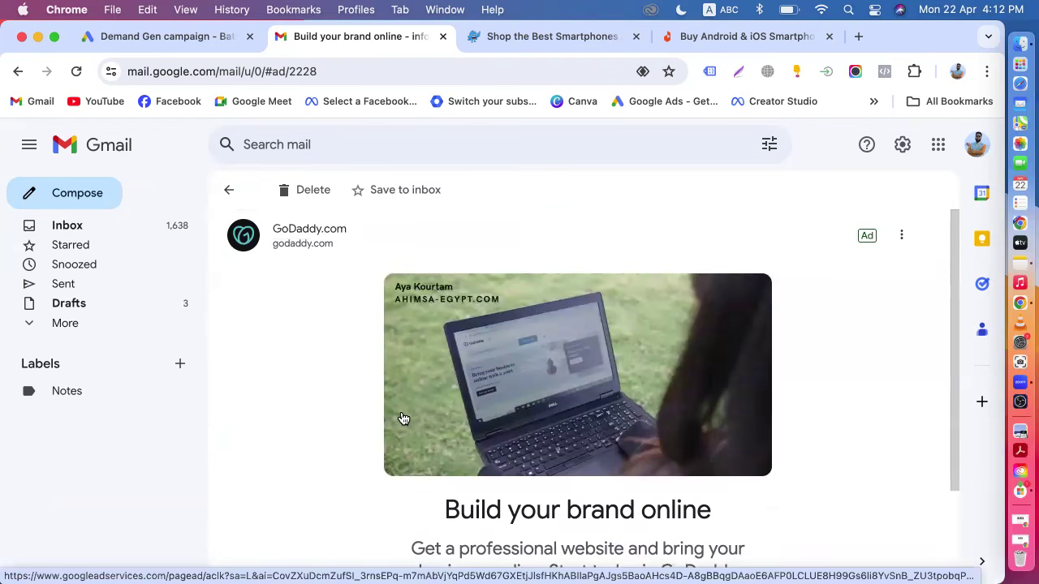
scroll(413, 380, down, 3)
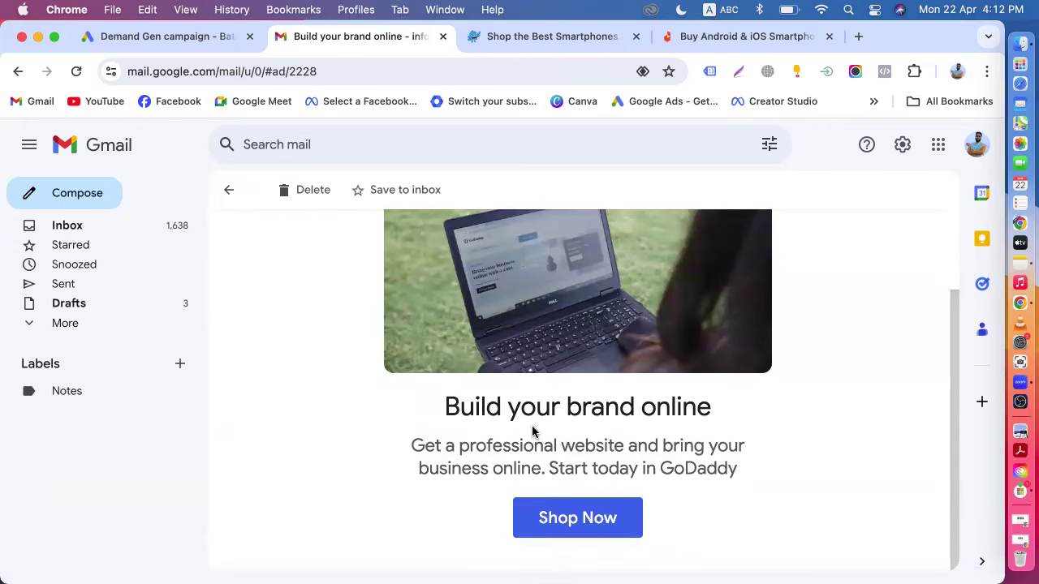
scroll(533, 432, up, 3)
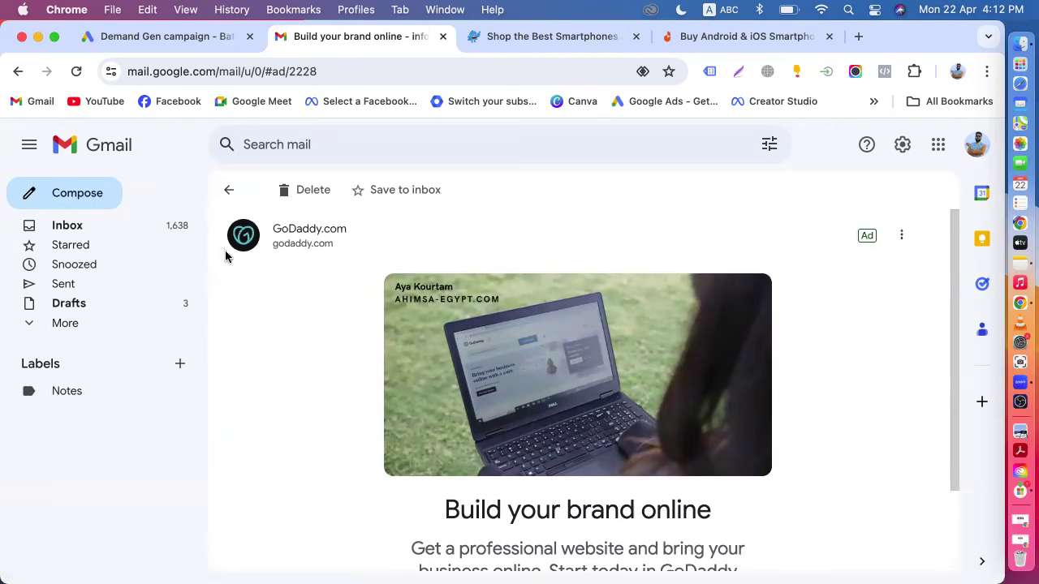
click(231, 193)
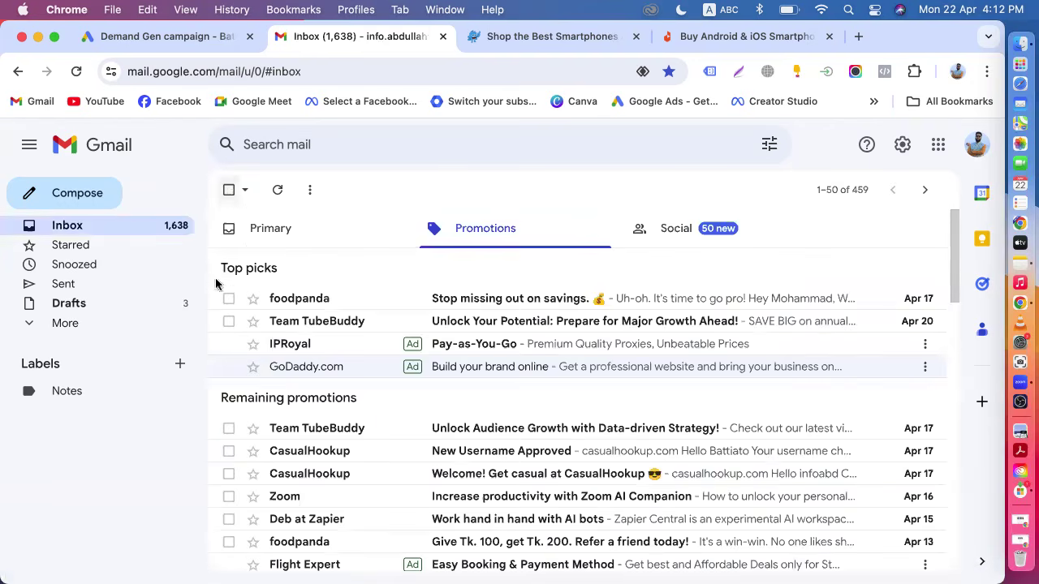
click(309, 357)
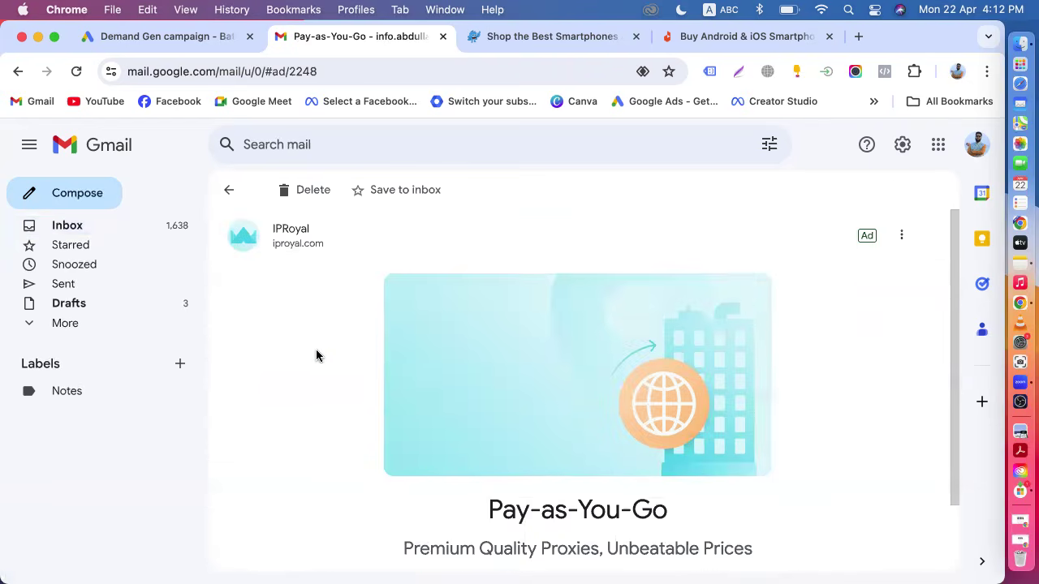
scroll(426, 459, down, 2)
scroll(427, 457, up, 2)
click(229, 190)
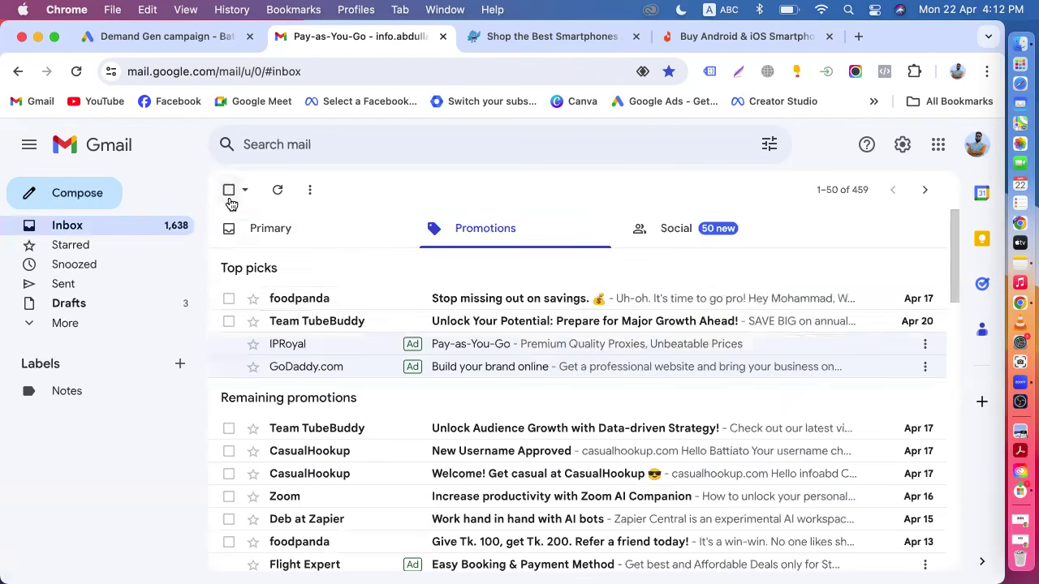
Go back to the campaign tab and scroll through the whole audience setup, from custom segments to demographics.
click(167, 37)
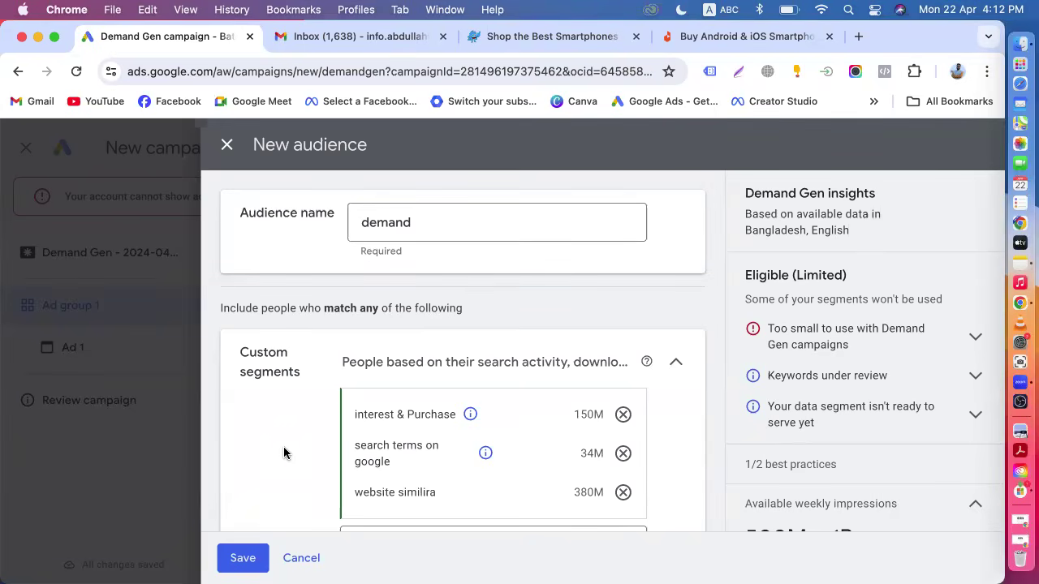
scroll(284, 447, down, 2)
scroll(284, 452, down, 10)
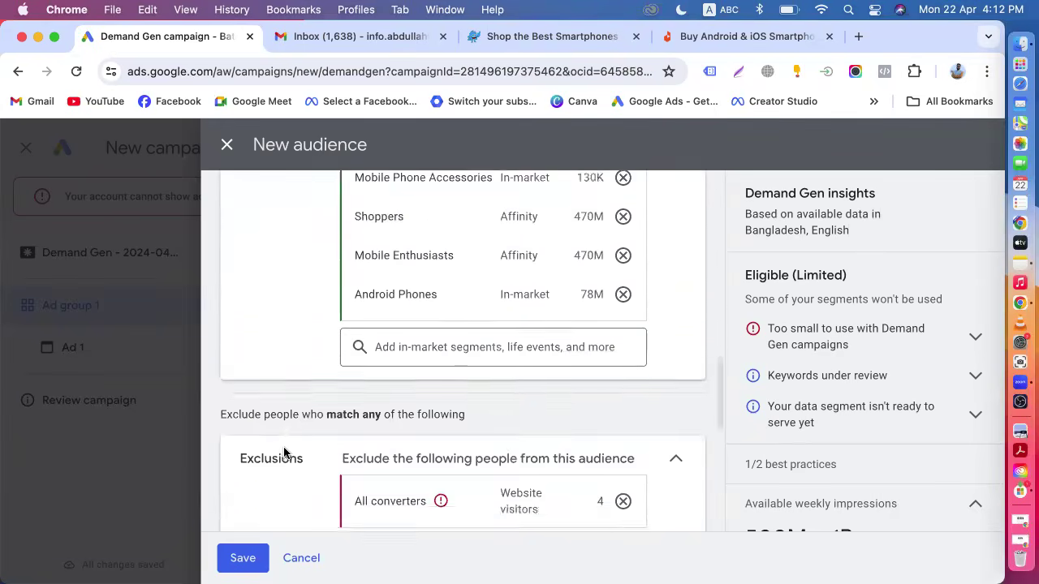
scroll(283, 452, up, 10)
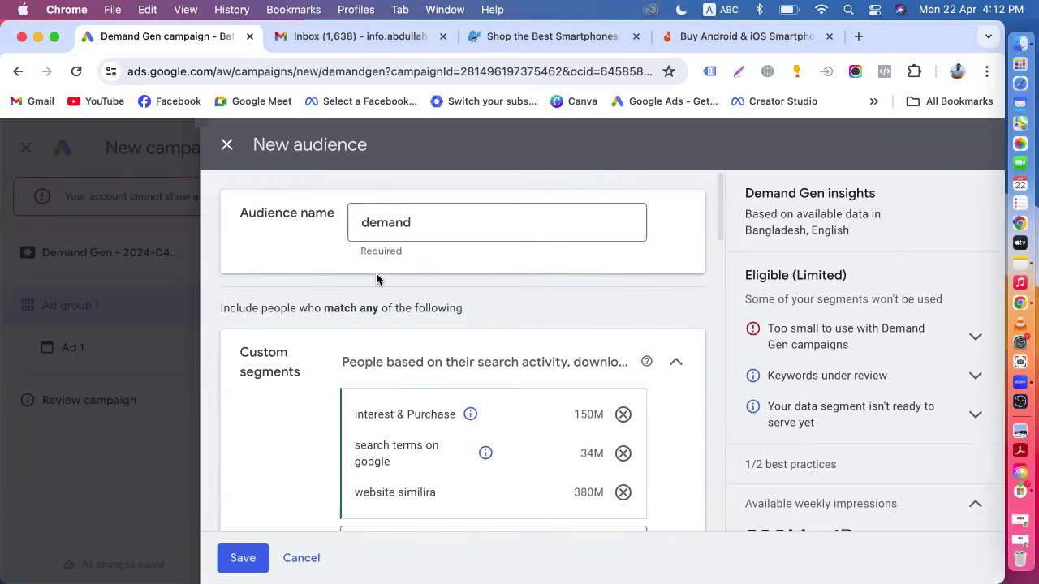
scroll(322, 444, down, 10)
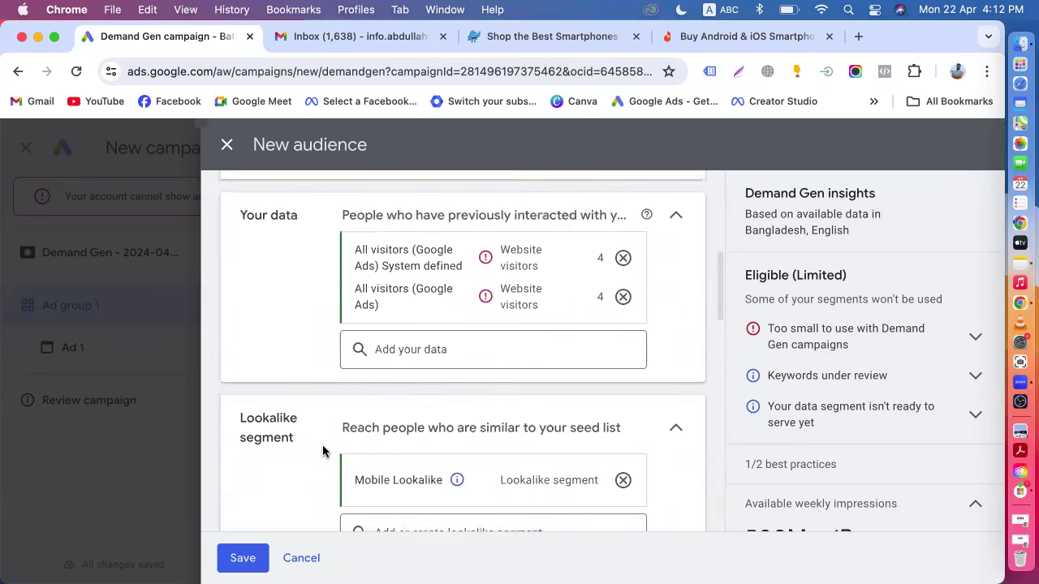
scroll(322, 397, up, 10)
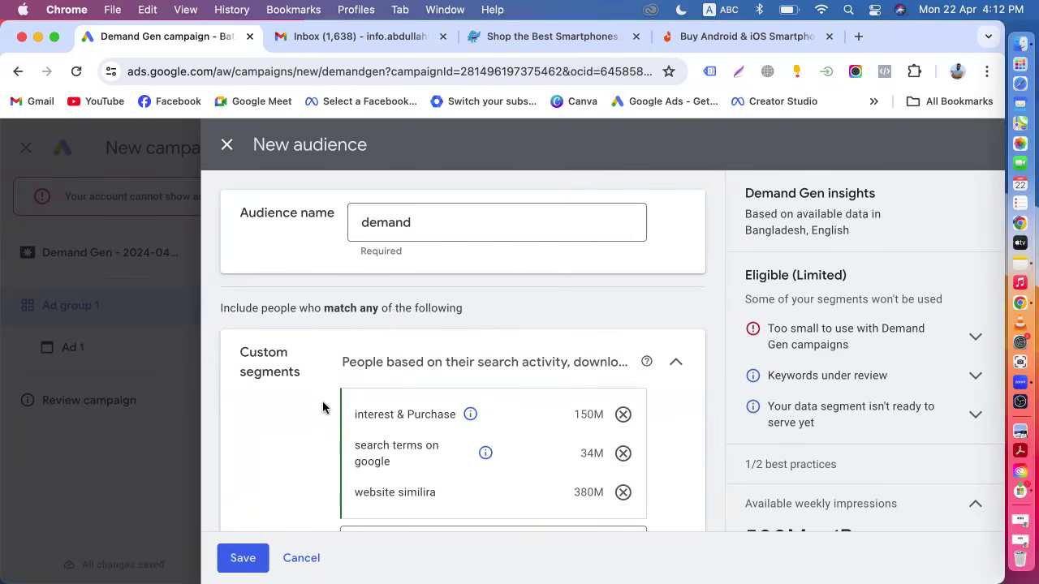
scroll(323, 406, down, 2)
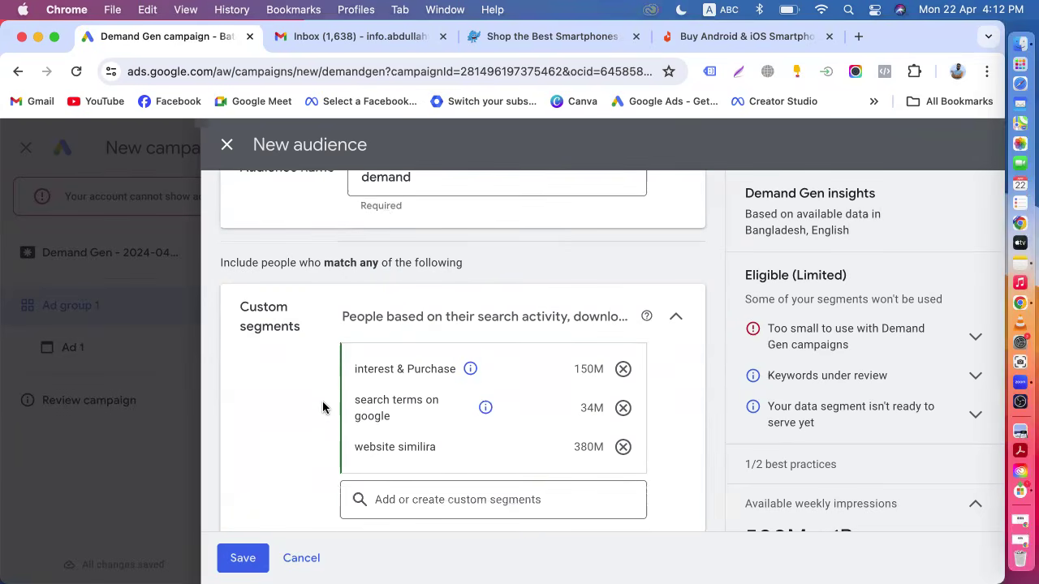
scroll(328, 385, down, 5)
scroll(329, 382, up, 10)
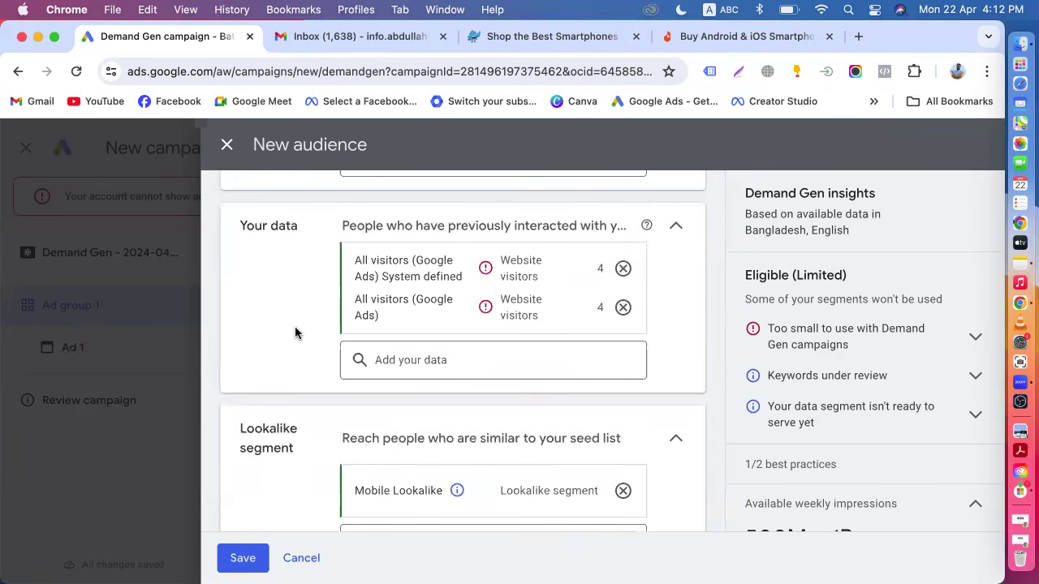
scroll(295, 326, up, 5)
scroll(295, 326, down, 10)
scroll(294, 332, down, 3)
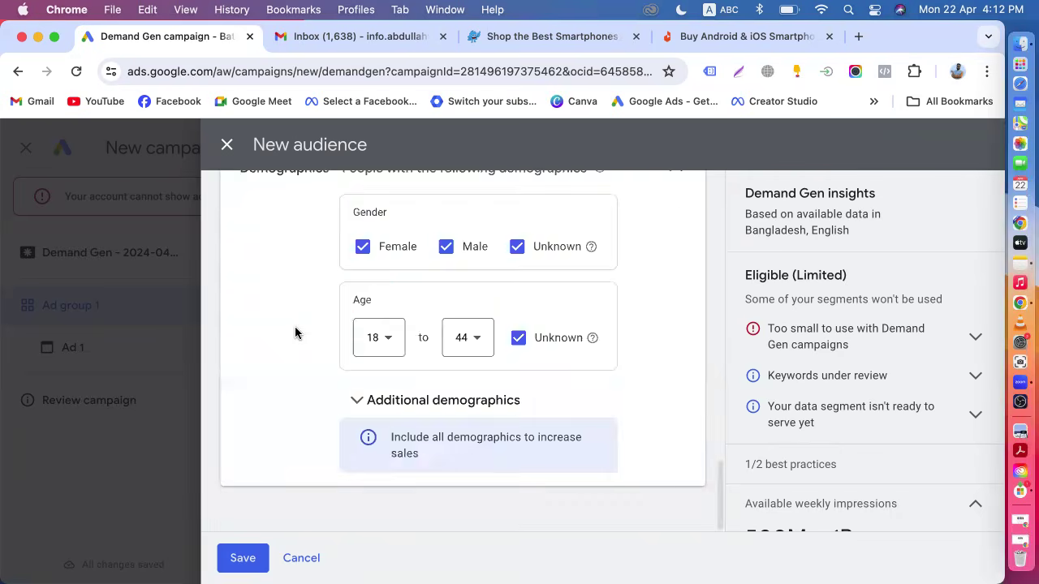
scroll(295, 332, up, 10)
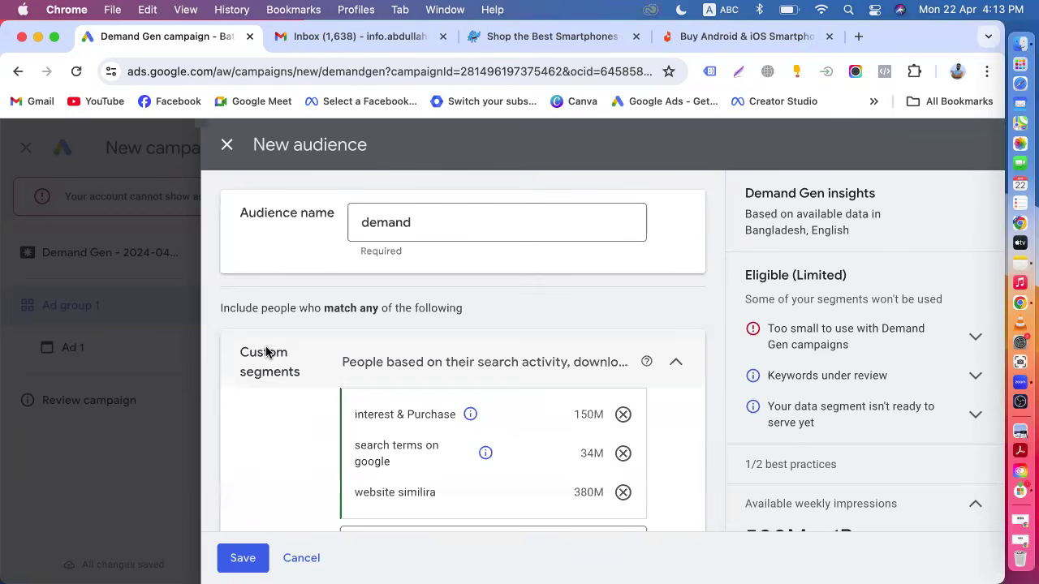
scroll(266, 350, down, 5)
scroll(266, 350, up, 3)
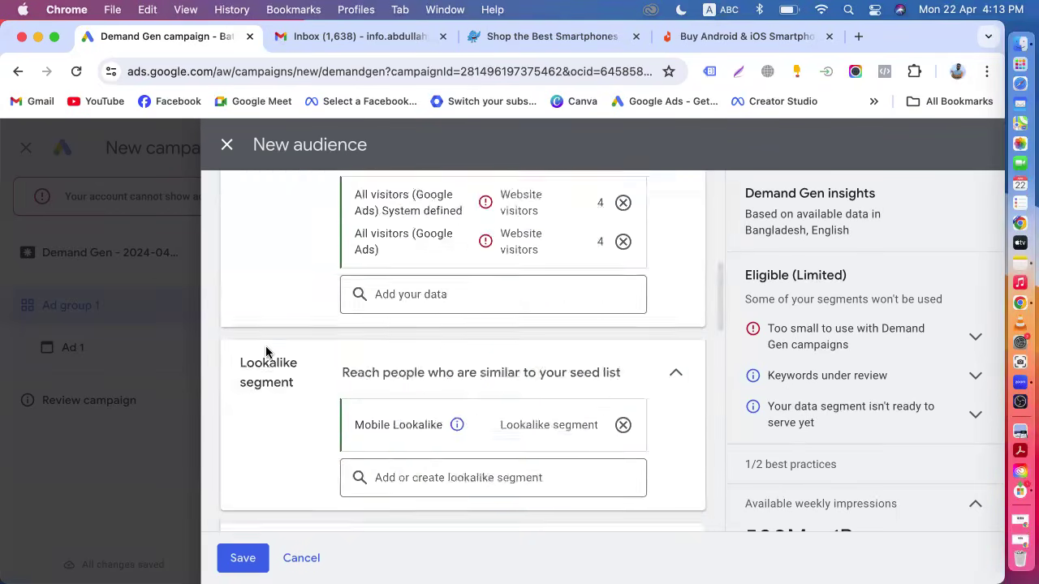
Save the new audience with its website visitors, custom segments and lookalike segment.
scroll(266, 351, up, 5)
scroll(317, 360, down, 4)
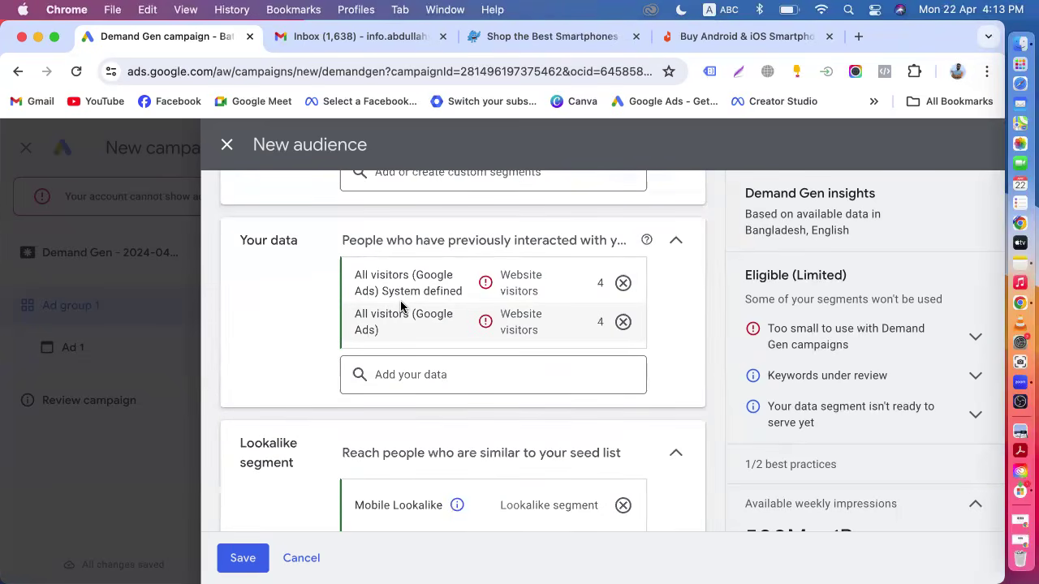
scroll(401, 304, up, 3)
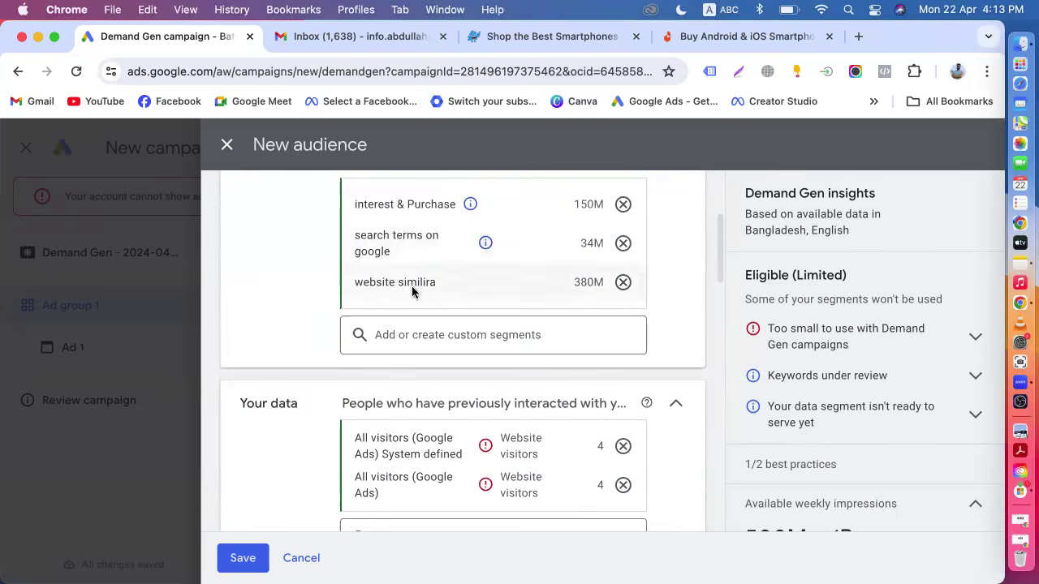
scroll(402, 371, down, 1)
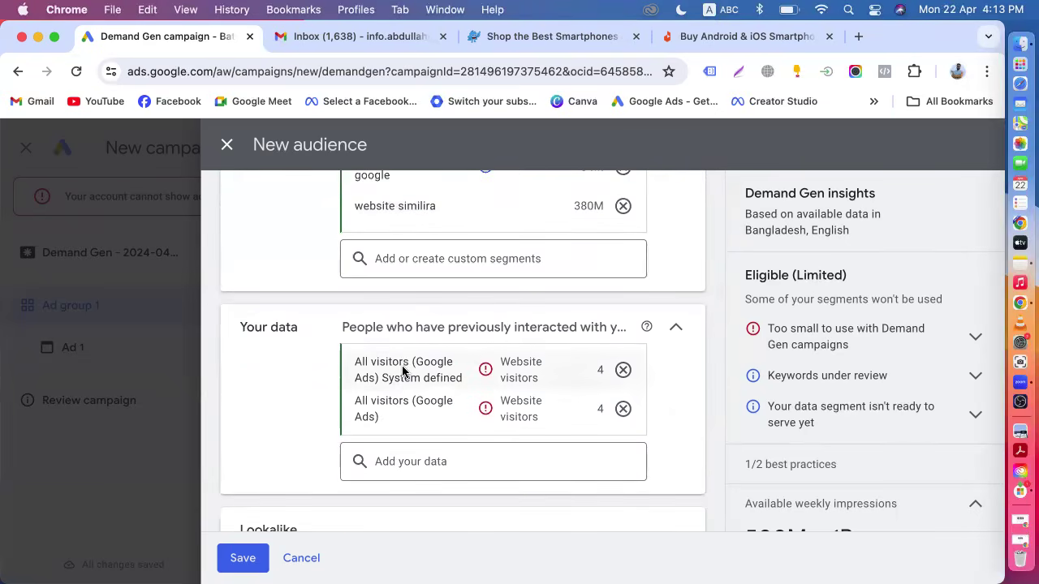
mouse_move(401, 371)
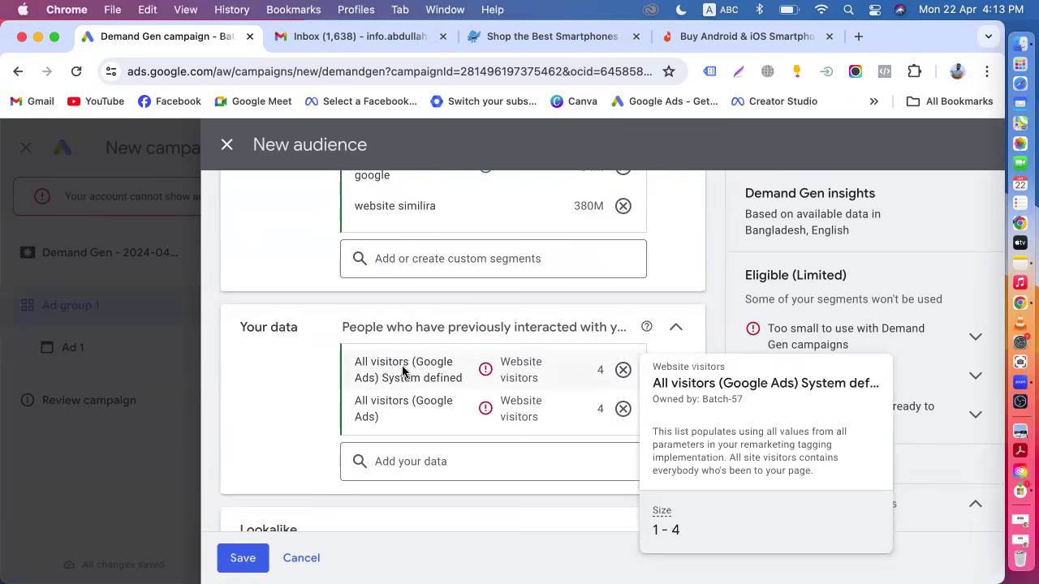
click(236, 568)
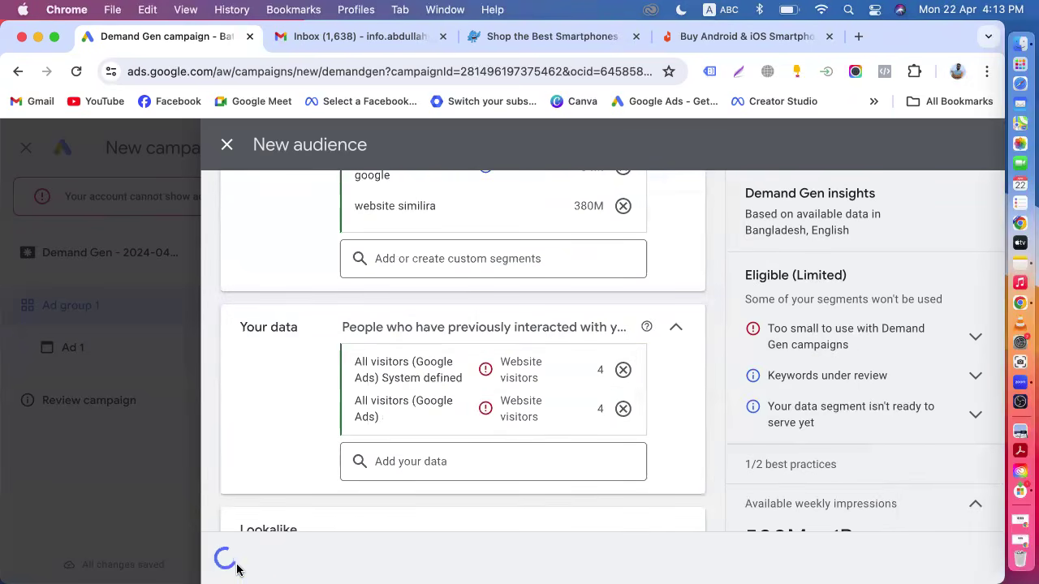
Move on from the ad group settings to Ad 1.
scroll(406, 424, down, 3)
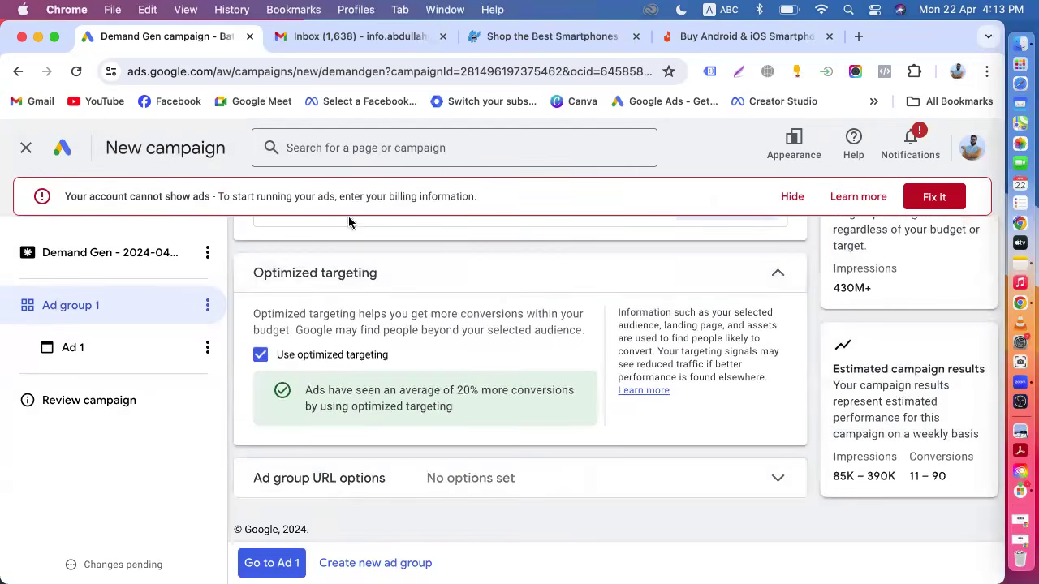
scroll(390, 389, up, 5)
scroll(417, 388, down, 5)
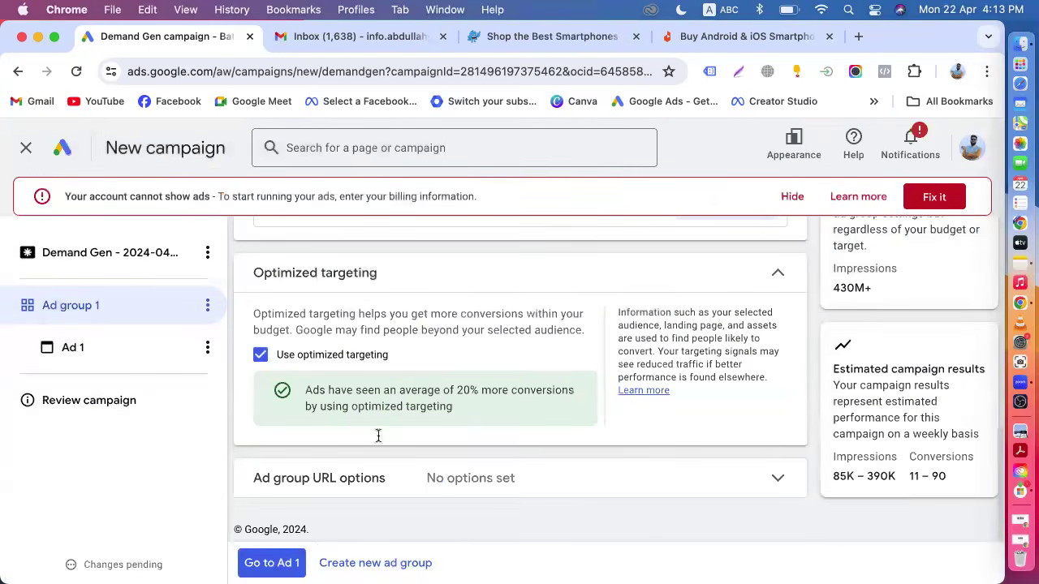
click(278, 562)
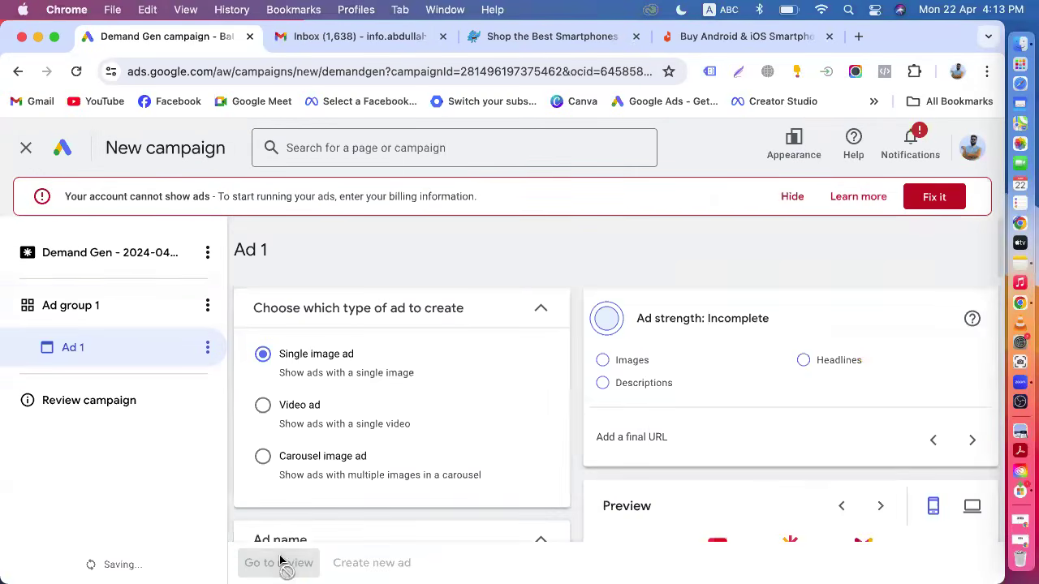
Switch through the carousel, video and single image ad types to compare their fields.
click(476, 465)
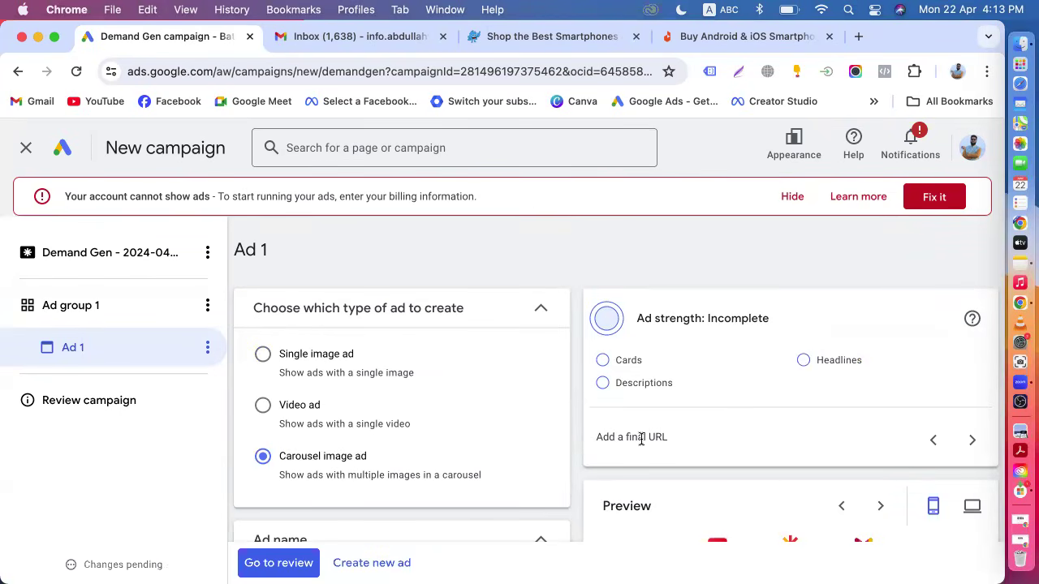
click(264, 355)
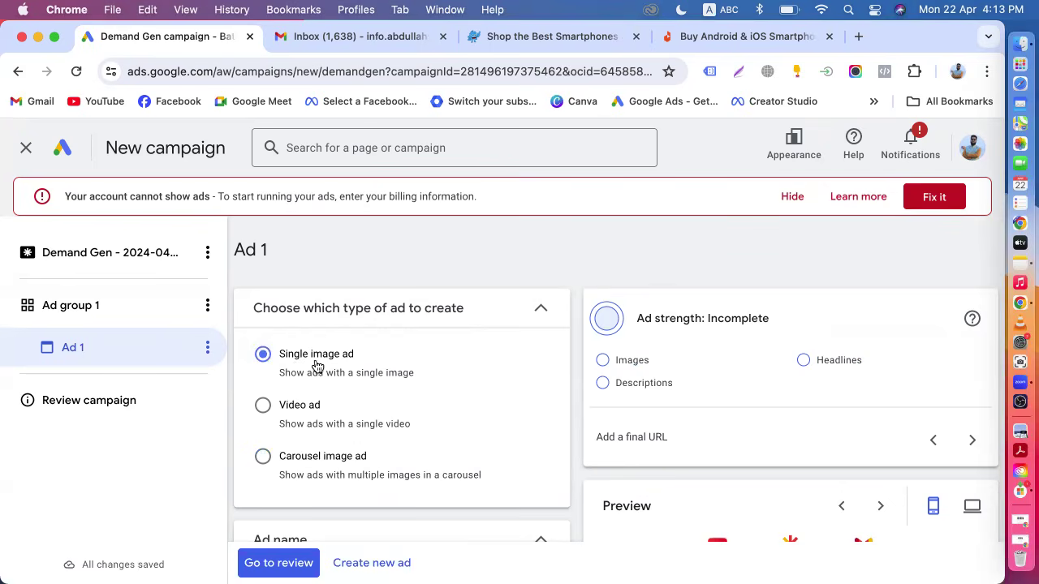
click(262, 407)
click(263, 459)
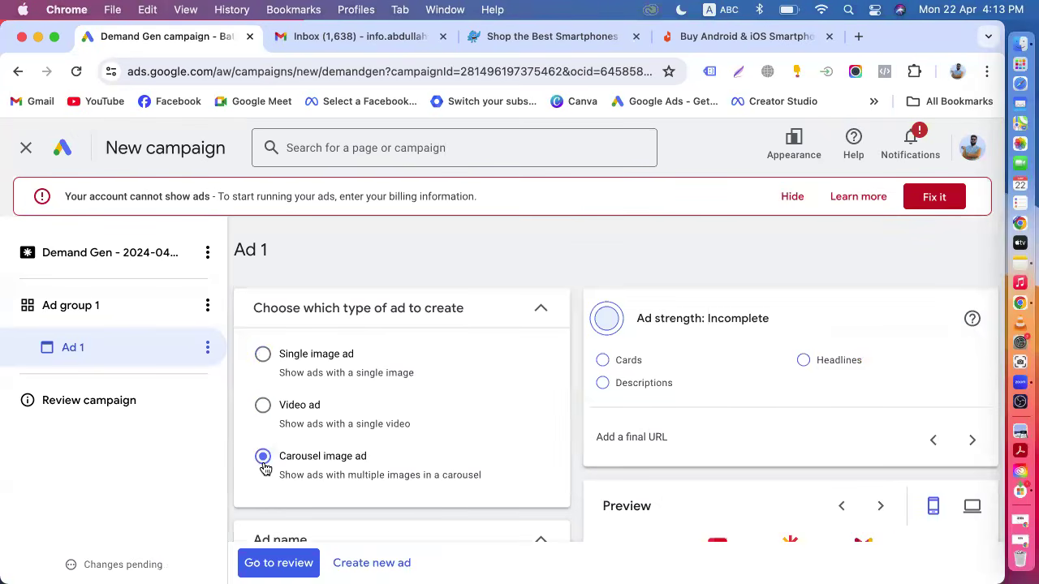
scroll(264, 469, down, 5)
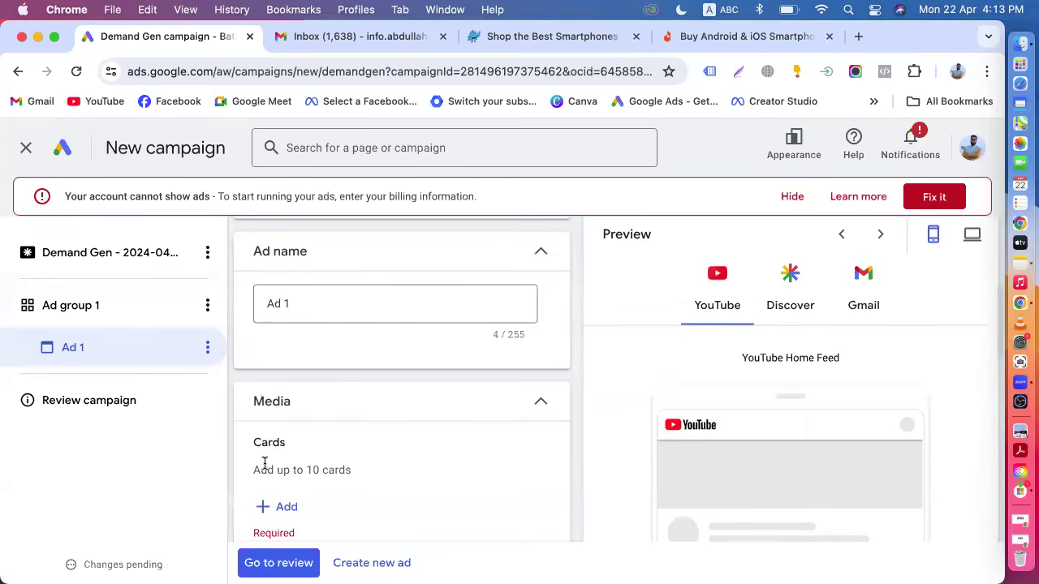
scroll(357, 387, up, 5)
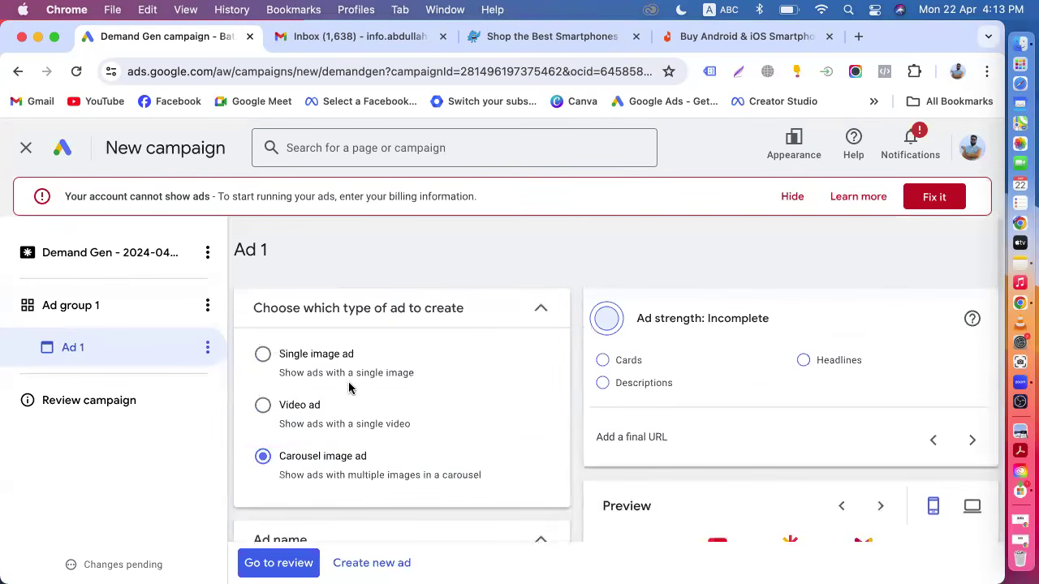
click(301, 356)
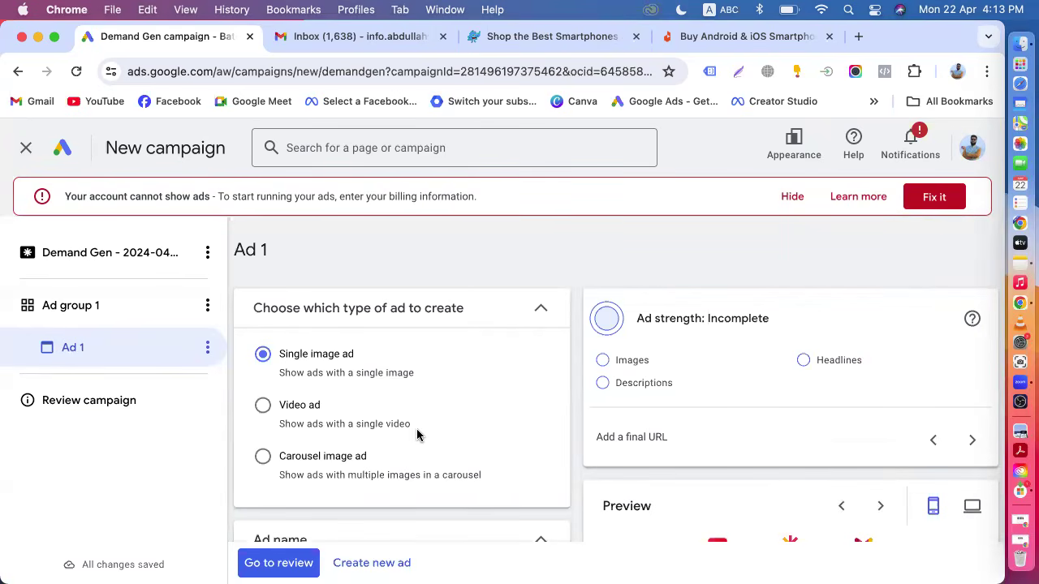
Examine the Discover preview of the single image ad alongside its media and text fields.
scroll(416, 436, down, 5)
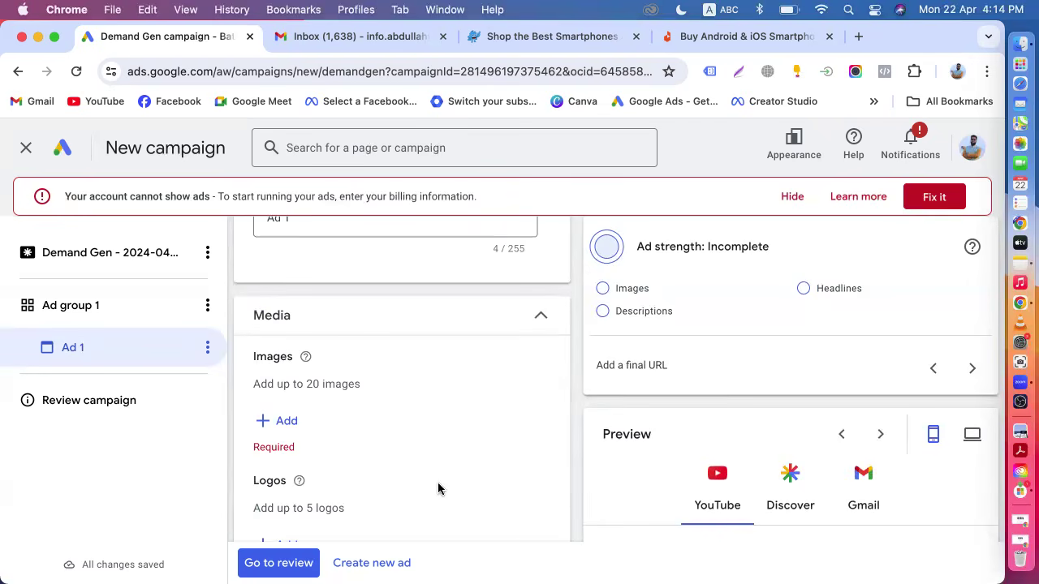
scroll(438, 486, up, 4)
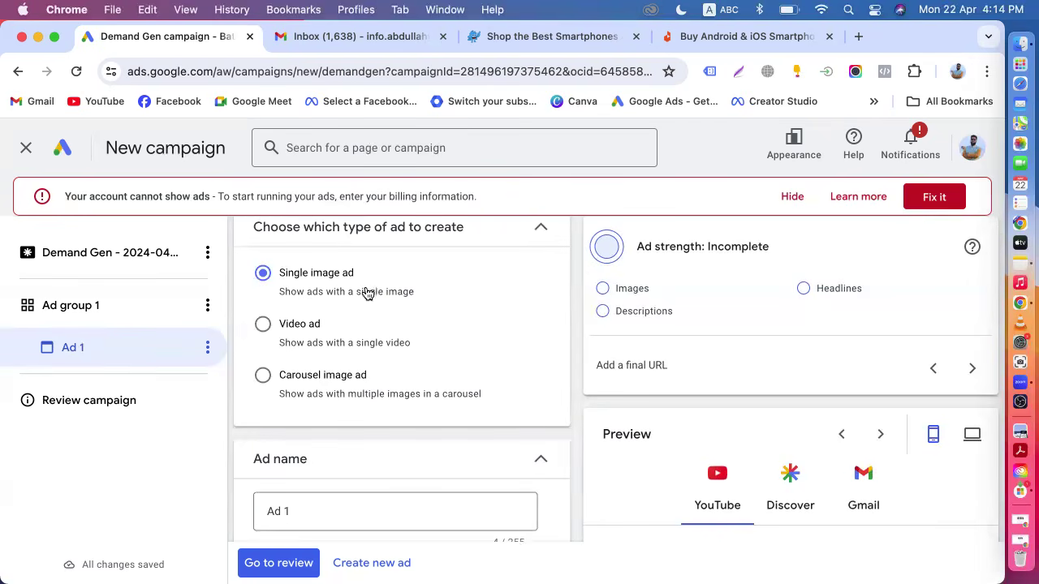
scroll(512, 429, down, 5)
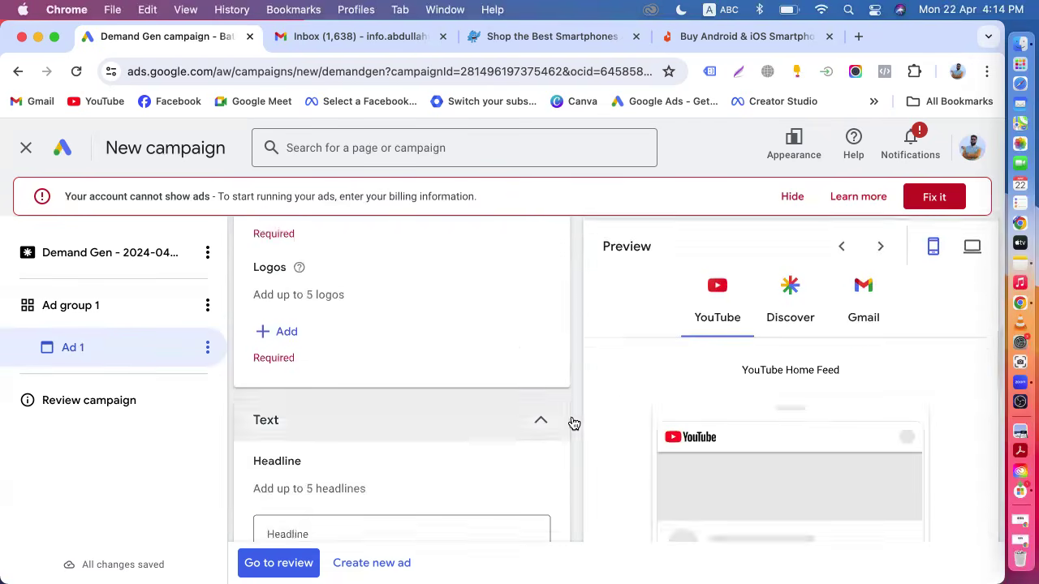
click(787, 316)
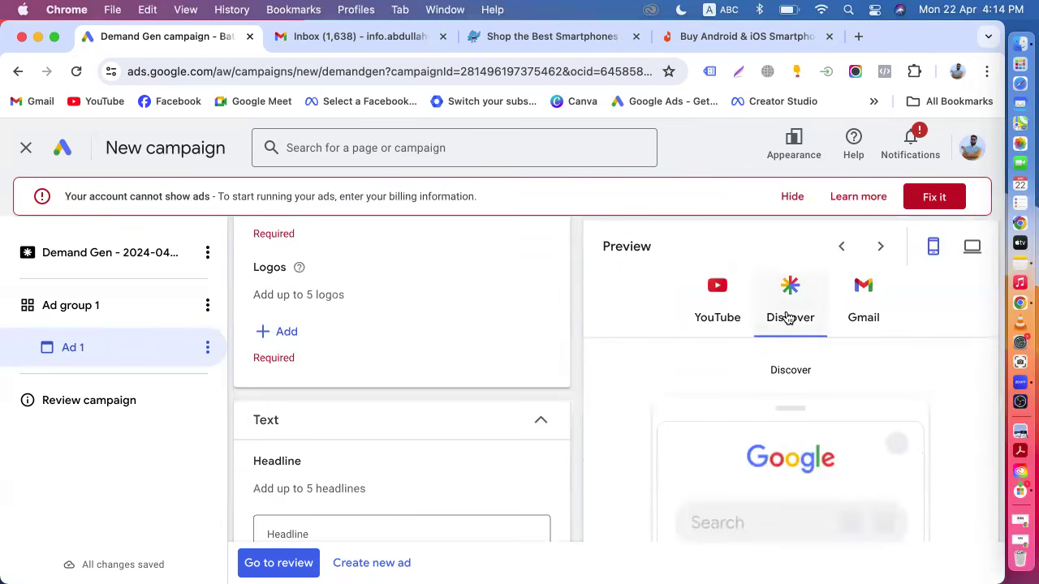
scroll(770, 454, down, 3)
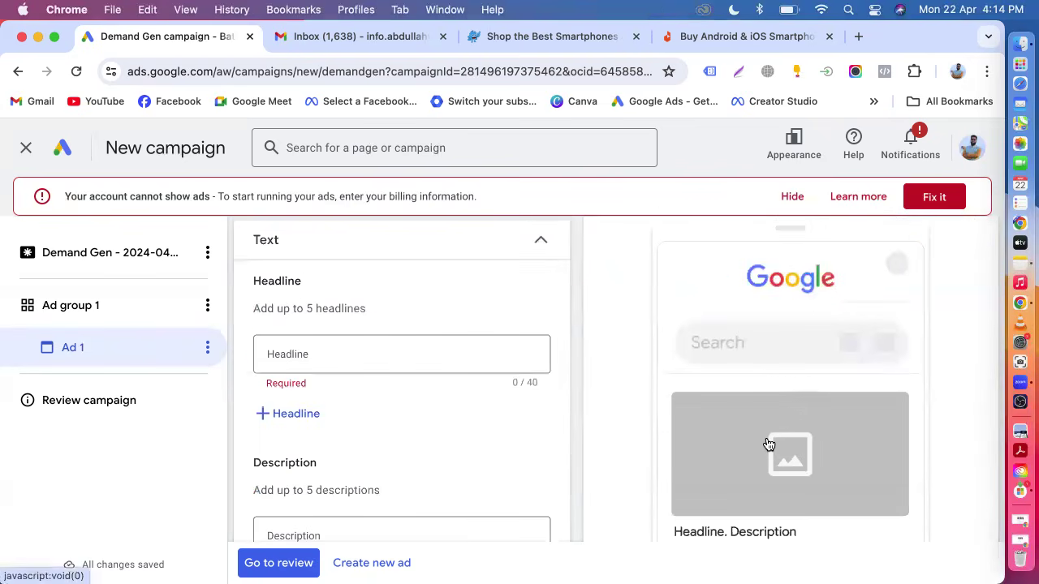
scroll(768, 444, down, 2)
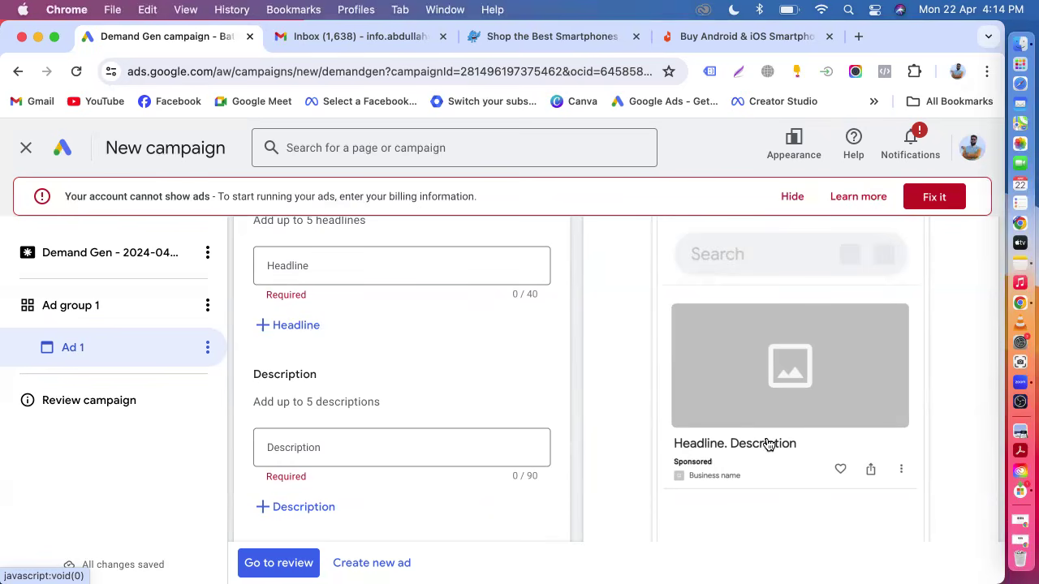
scroll(768, 443, up, 4)
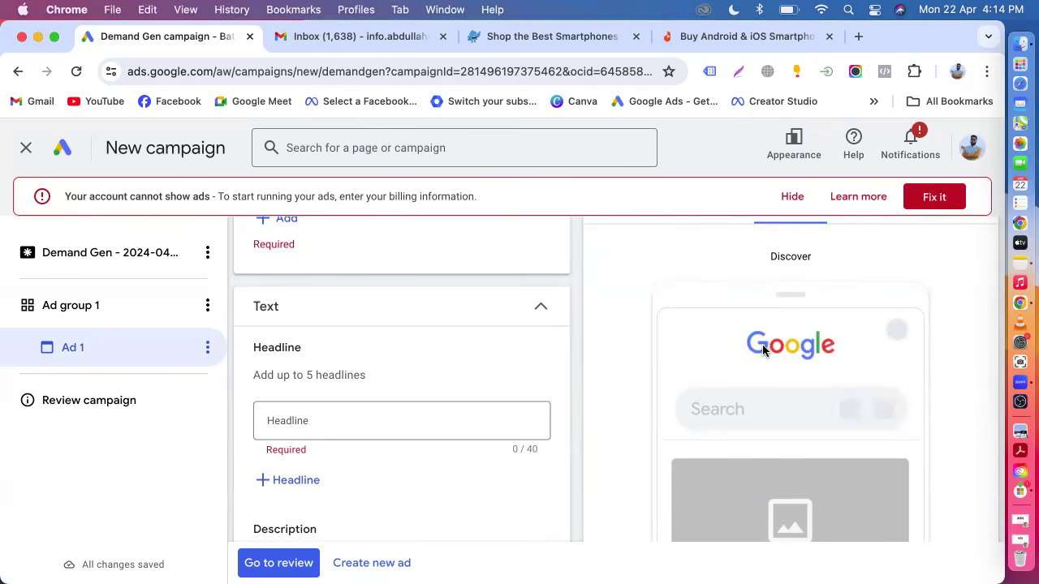
scroll(762, 337, down, 3)
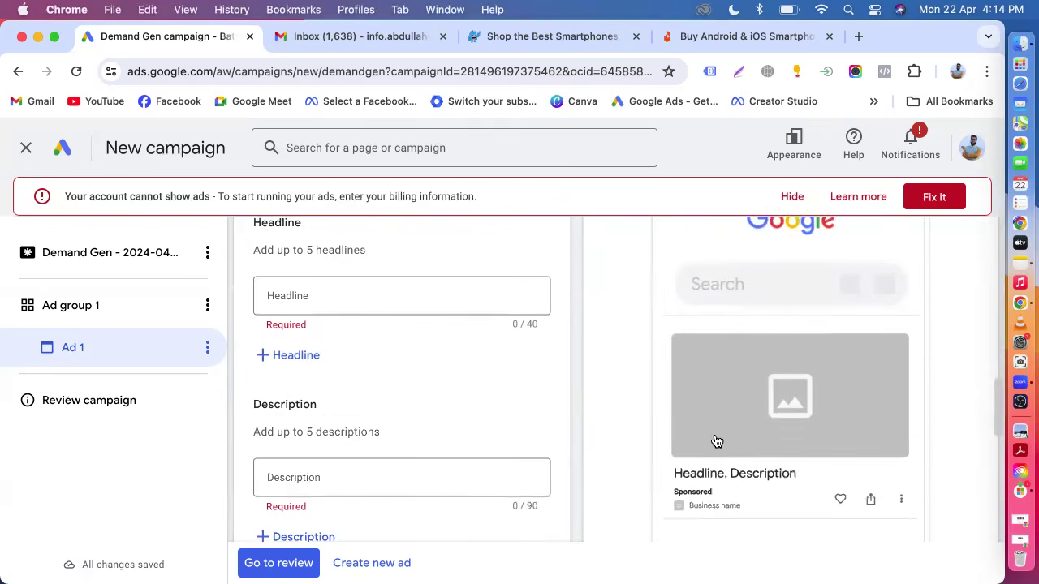
scroll(728, 439, down, 4)
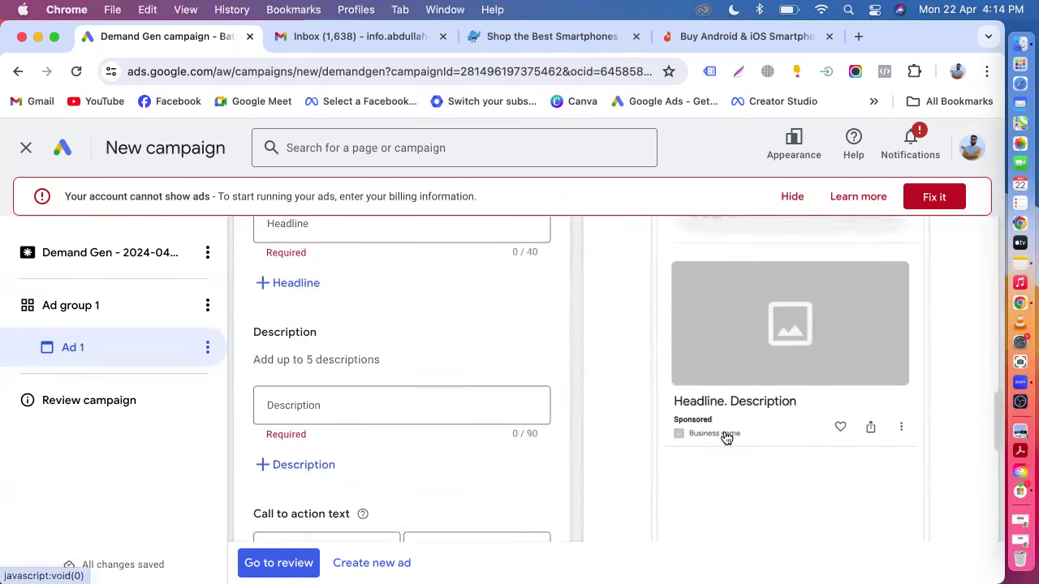
scroll(726, 439, down, 2)
scroll(724, 429, up, 6)
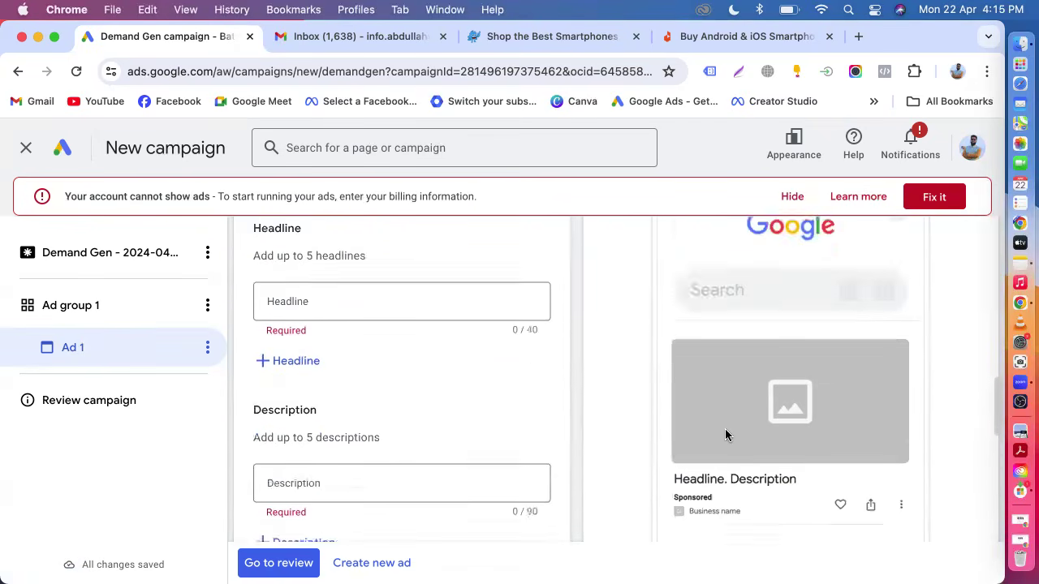
scroll(725, 436, up, 2)
Examine the Gmail and YouTube mobile previews of the ad.
click(862, 333)
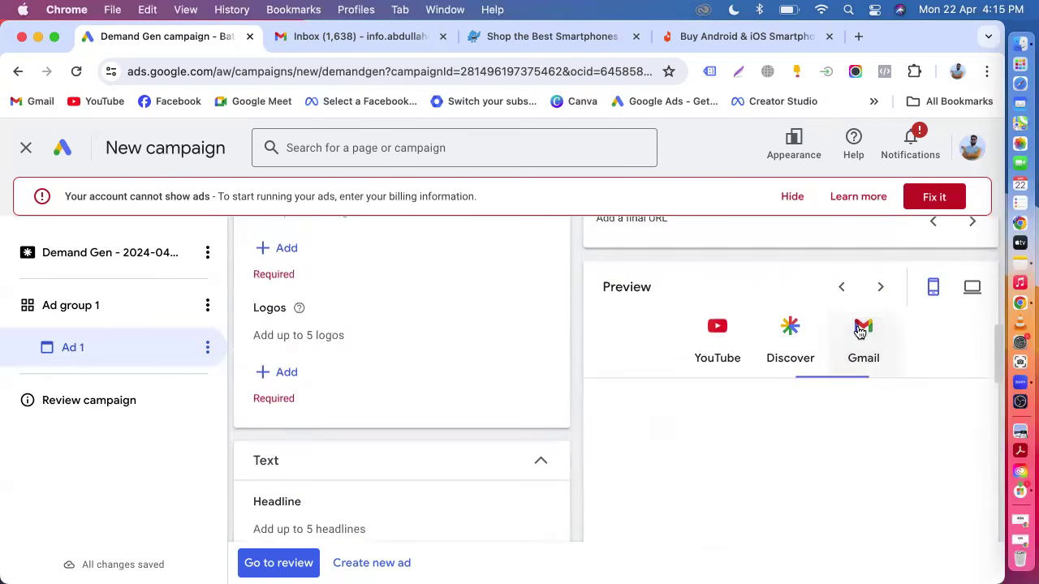
scroll(852, 405, down, 5)
scroll(792, 405, up, 5)
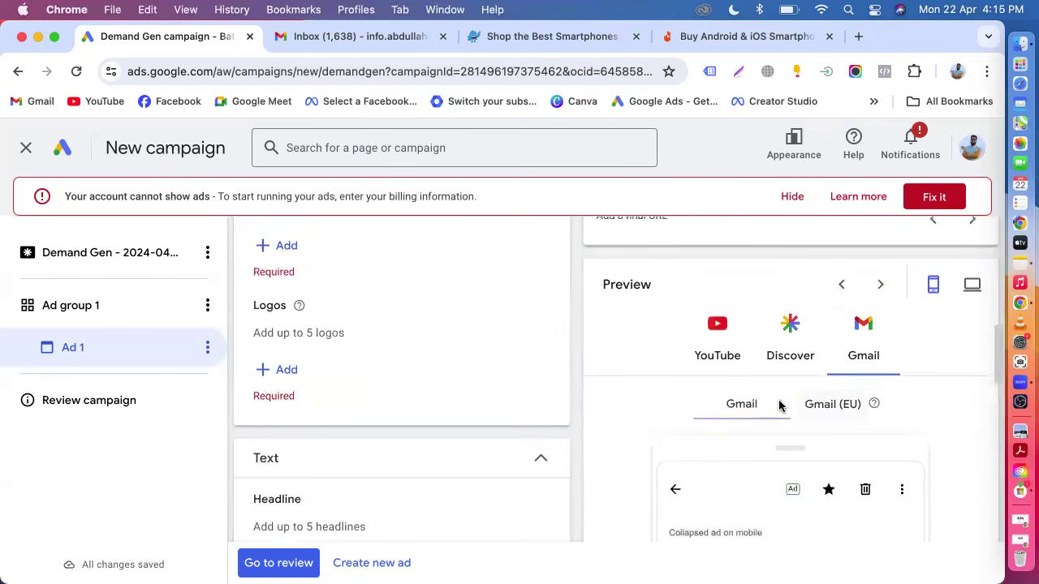
click(718, 353)
scroll(719, 352, down, 5)
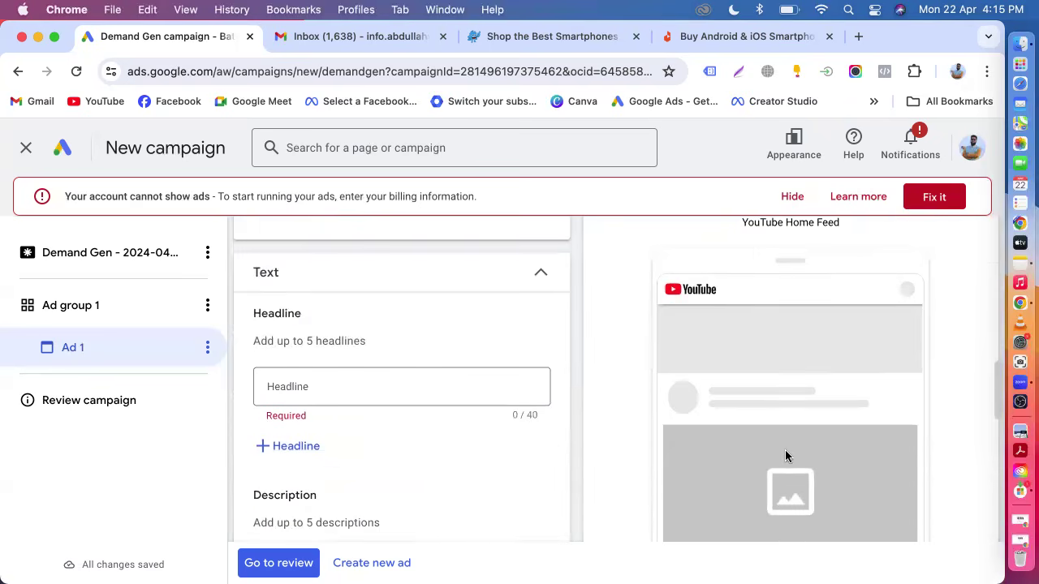
scroll(771, 460, down, 2)
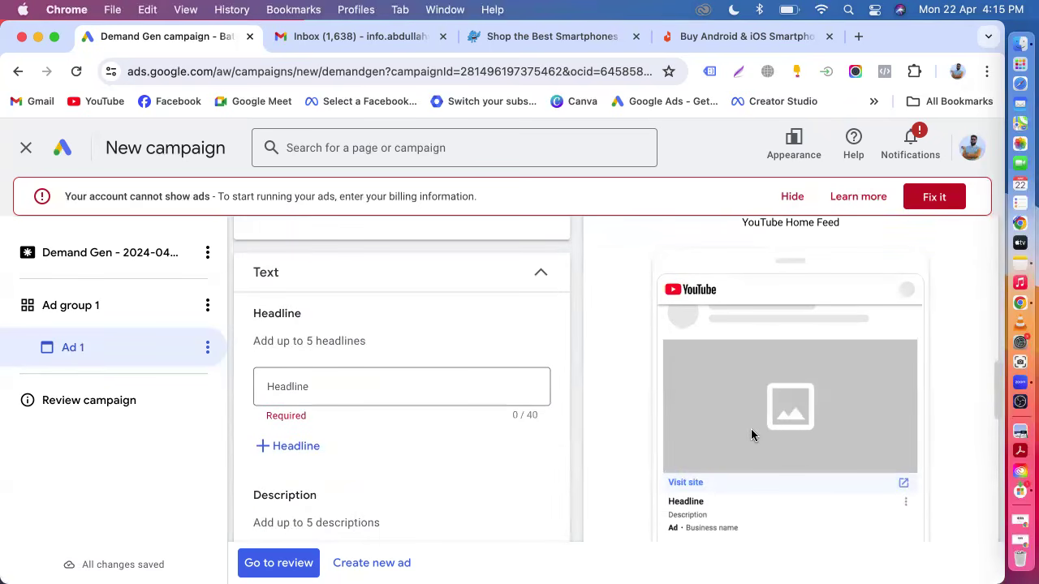
scroll(751, 434, up, 8)
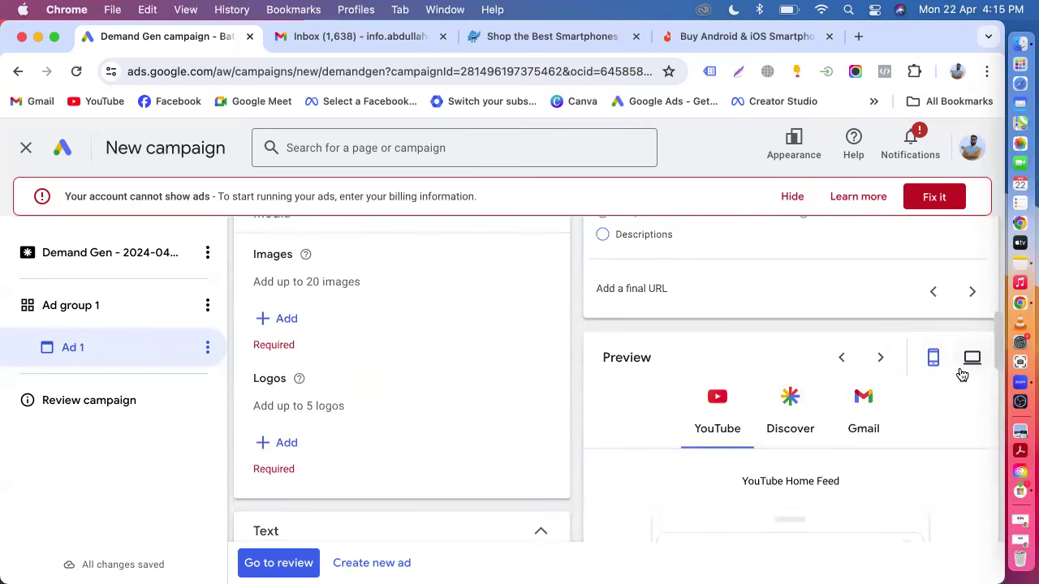
Switch the preview to desktop and examine the YouTube, Discover and Gmail placements.
click(967, 370)
scroll(855, 476, down, 3)
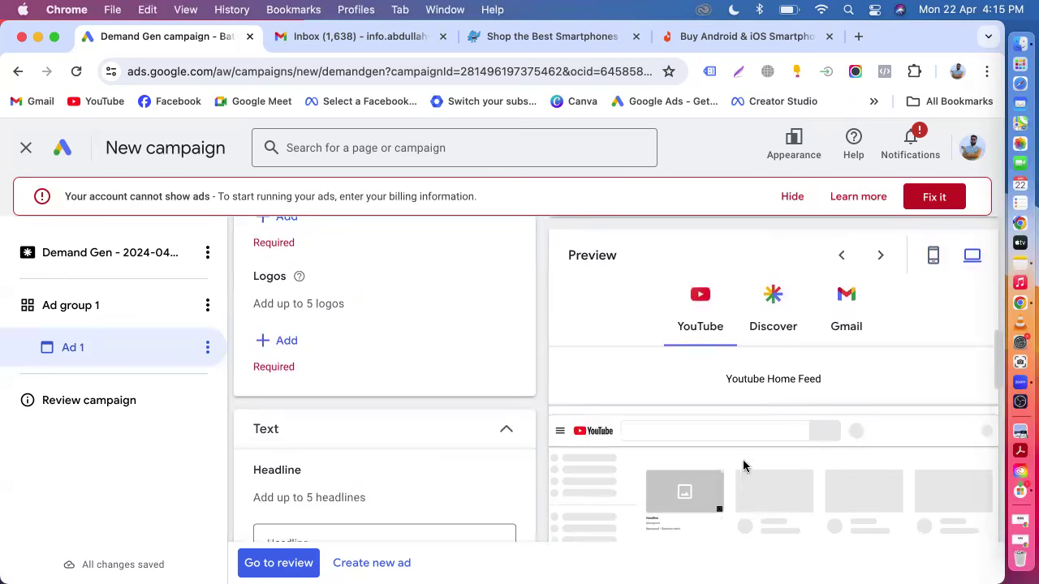
scroll(731, 493, down, 2)
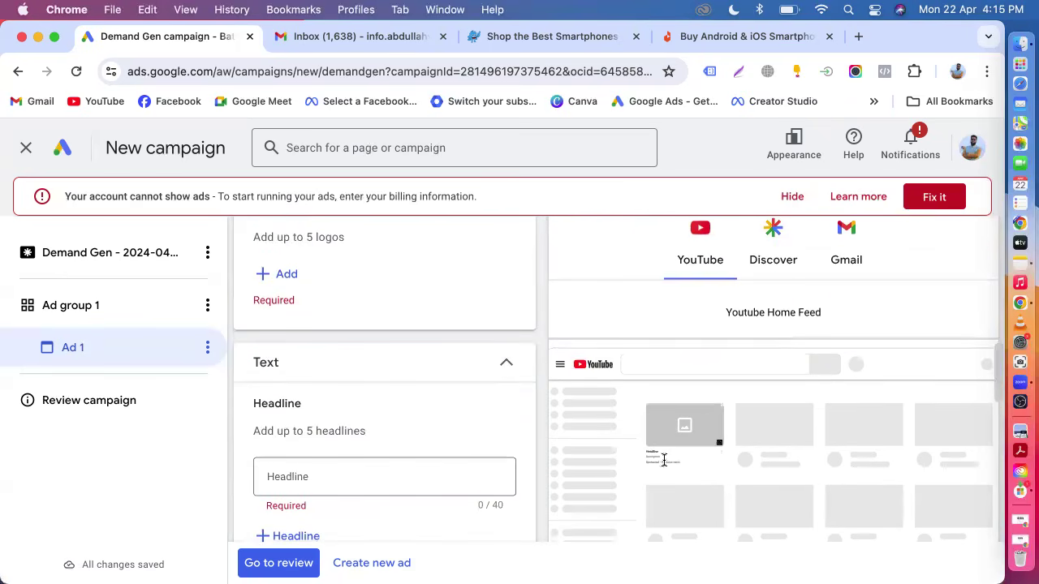
click(764, 258)
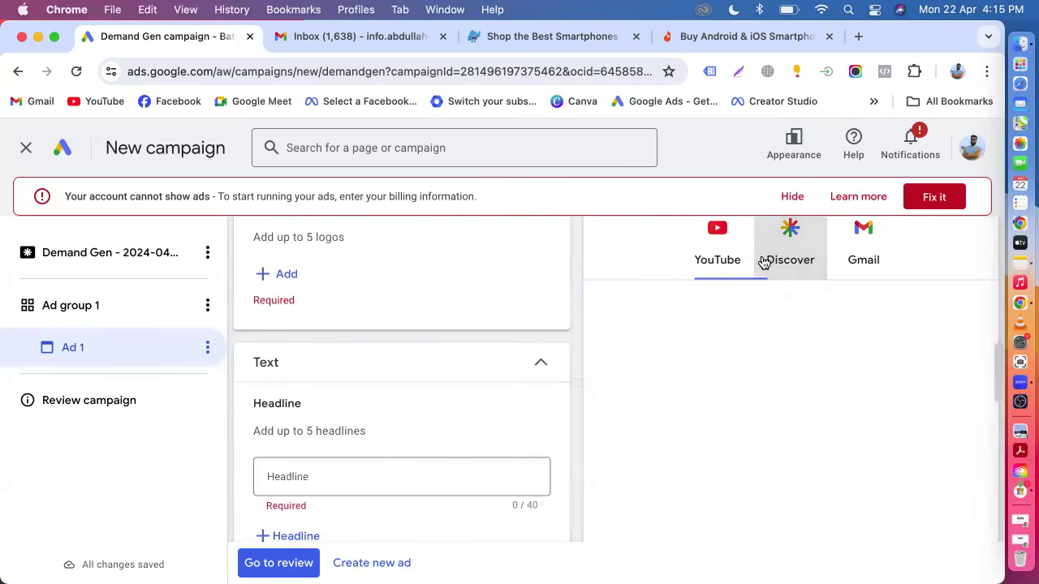
click(861, 259)
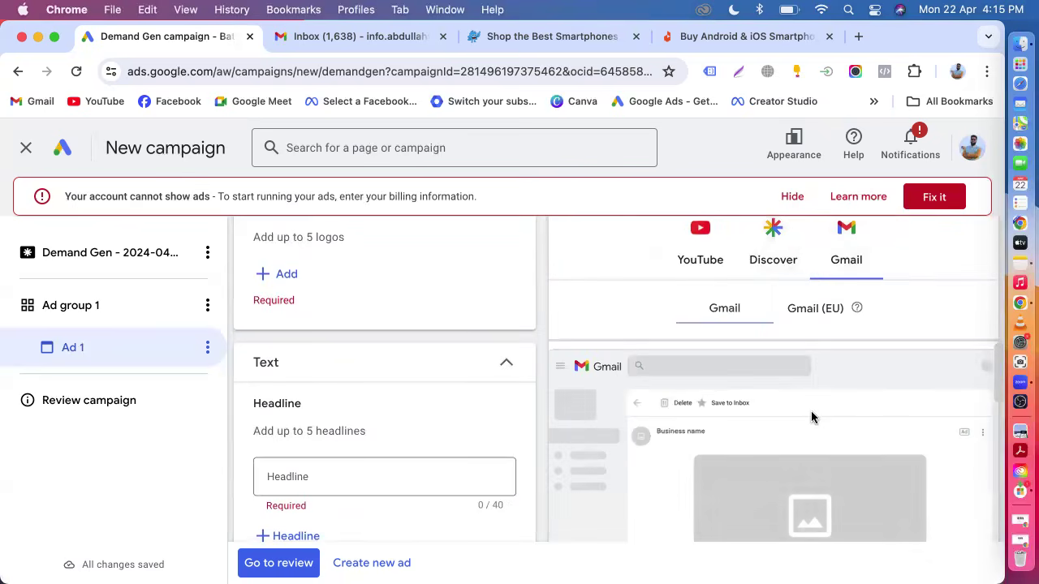
click(698, 260)
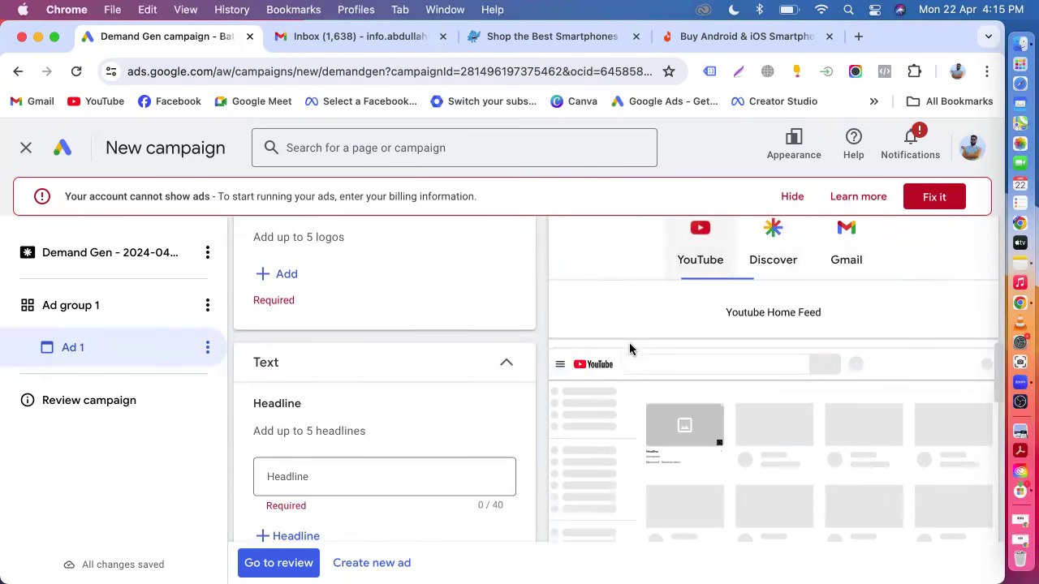
scroll(812, 316, up, 5)
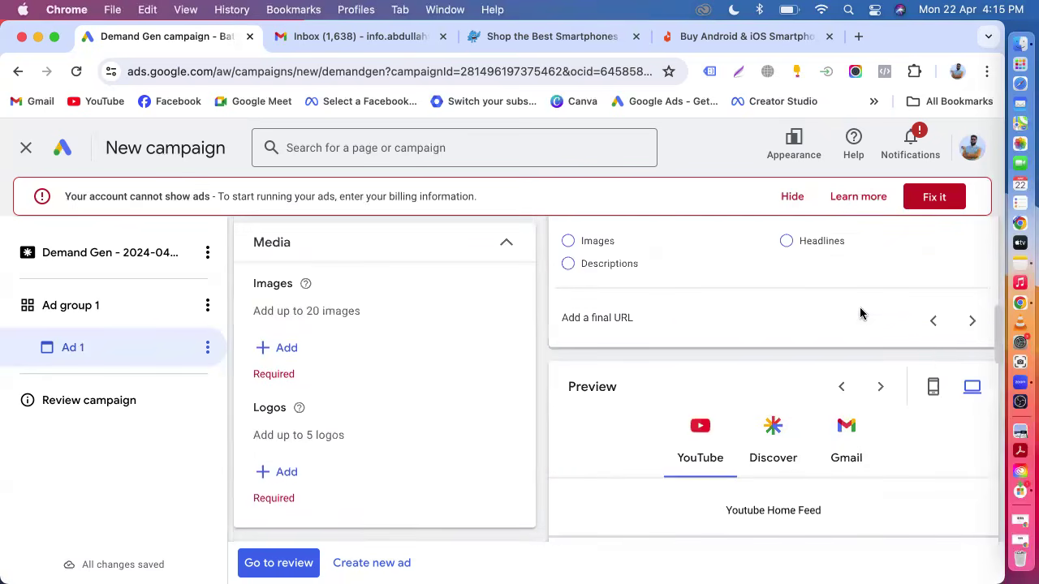
Switch the preview to mobile and copy the pickaboo.com smartphone category page URL from the store tab.
click(933, 388)
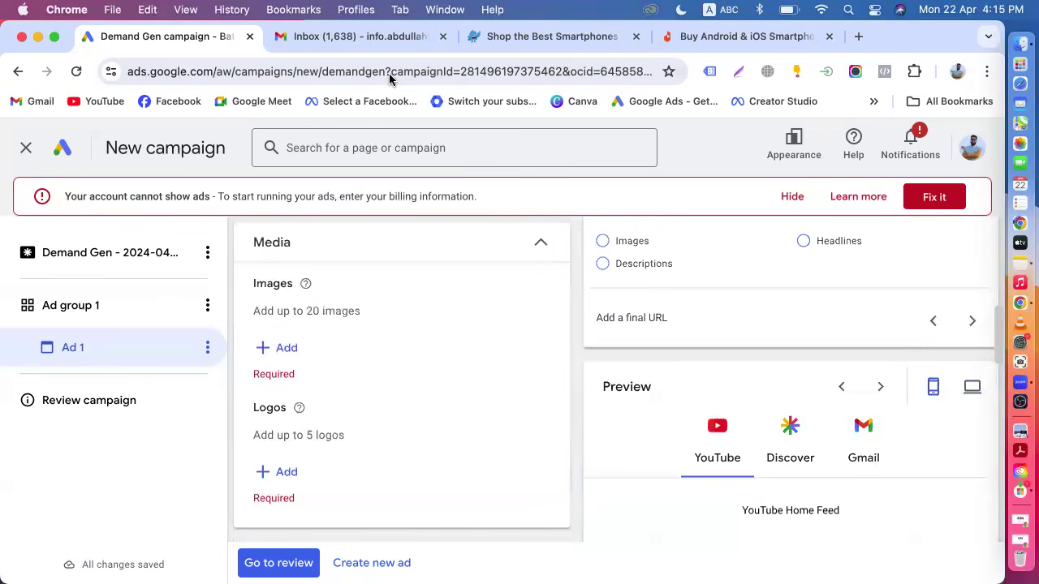
click(497, 41)
key(super+c)
scroll(460, 286, down, 5)
scroll(462, 287, down, 5)
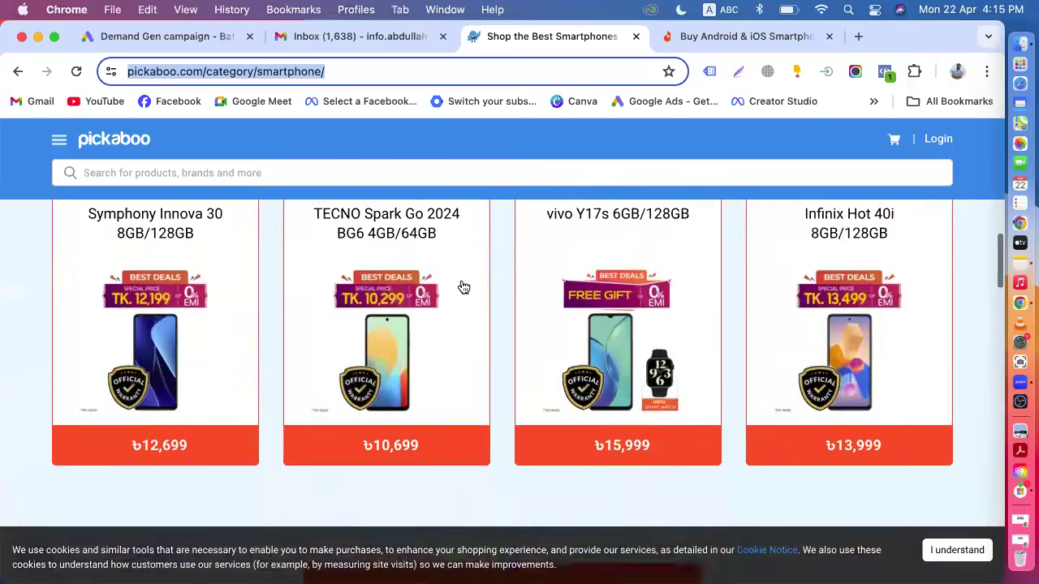
click(203, 28)
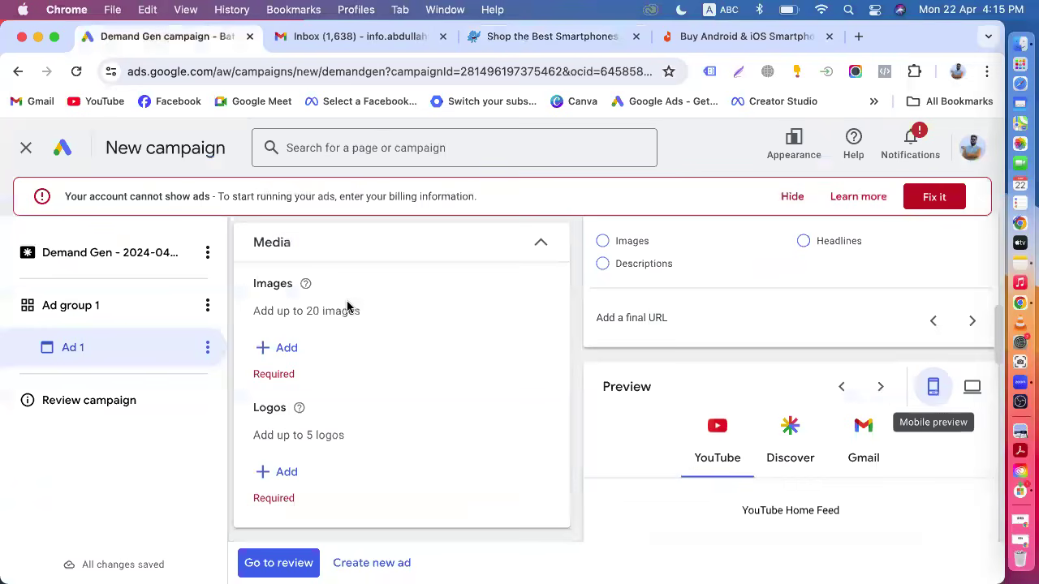
Rename the ad to single image.
scroll(346, 303, up, 5)
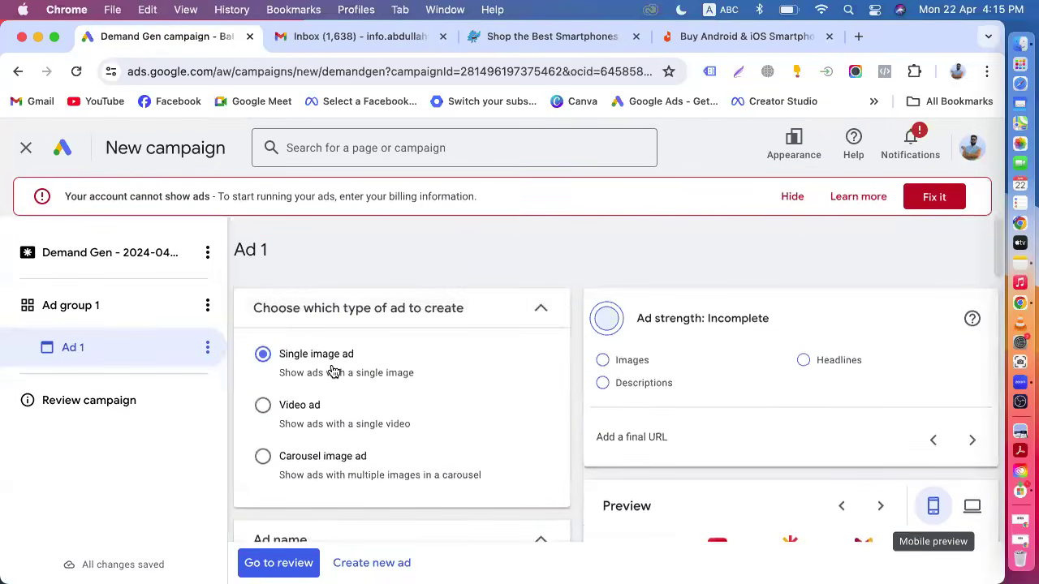
scroll(332, 371, down, 5)
click(294, 370)
key(BackSpace)
key(BackSpace)
key(BackSpace)
key(BackSpace)
text(single image)
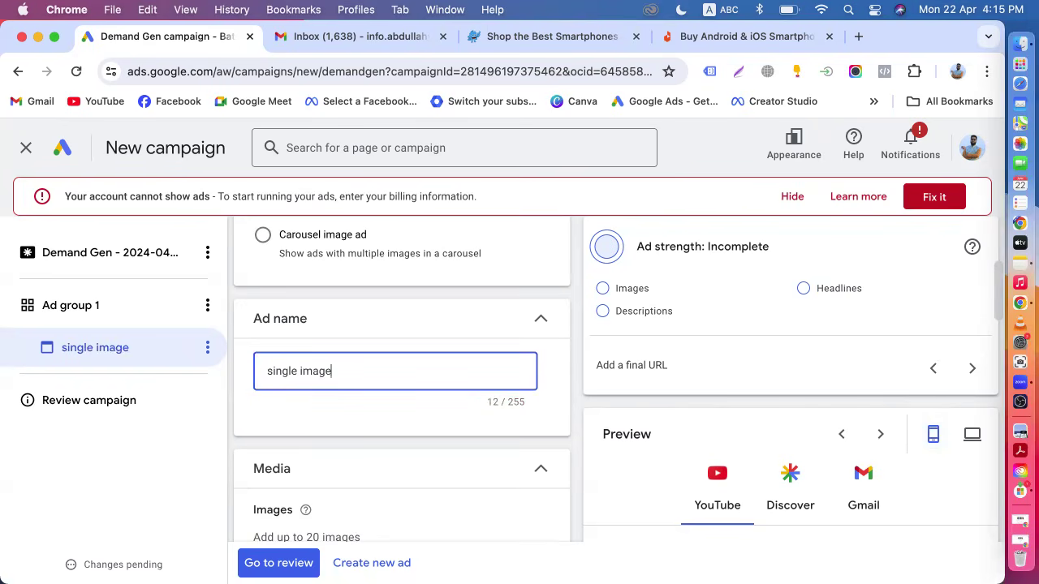
Open image selection for the ad and scan the pasted pickaboo.com/category/smartphone/ URL for website images.
scroll(402, 373, up, 2)
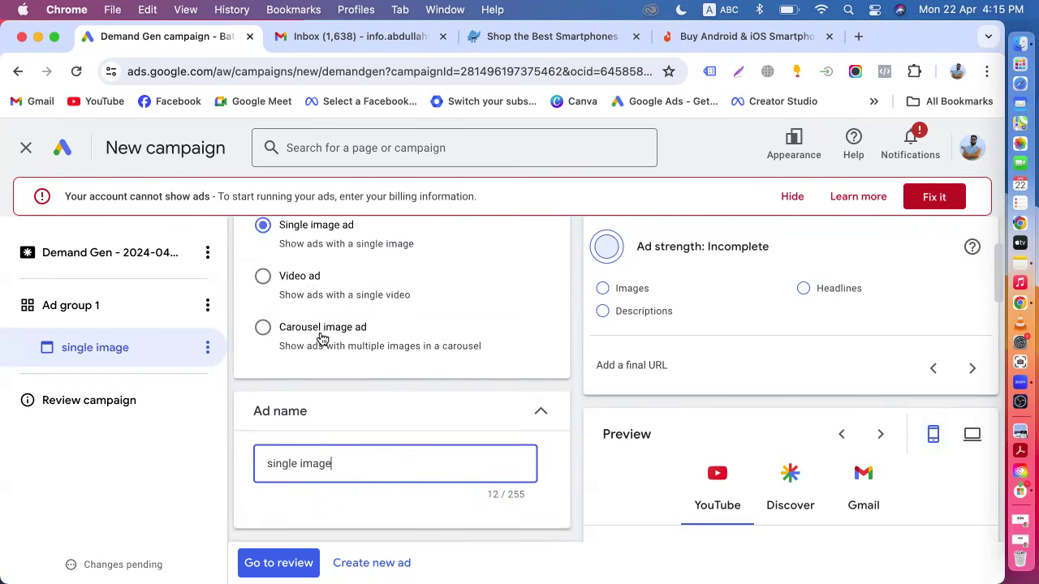
scroll(322, 339, down, 3)
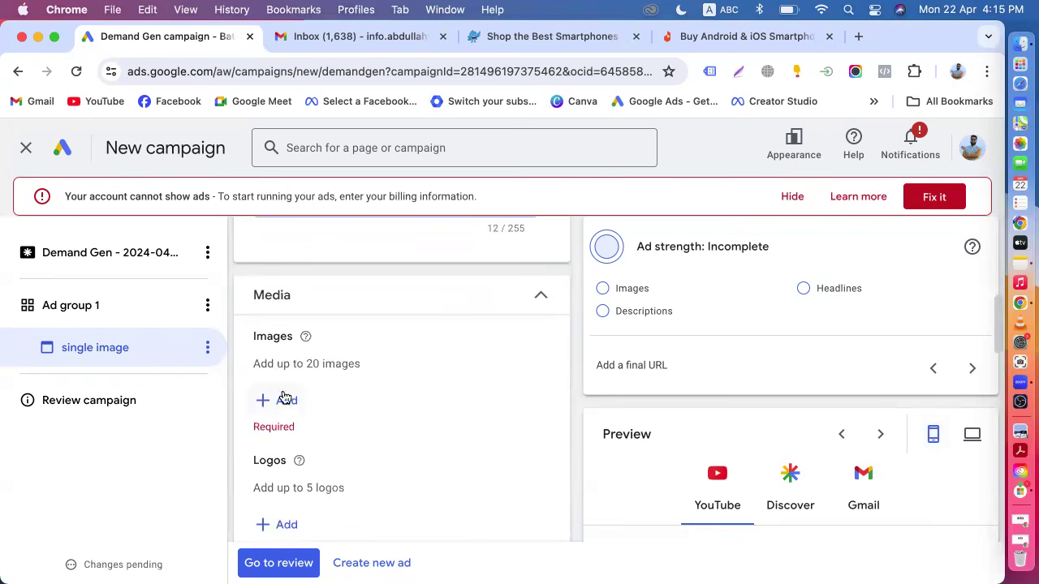
click(294, 401)
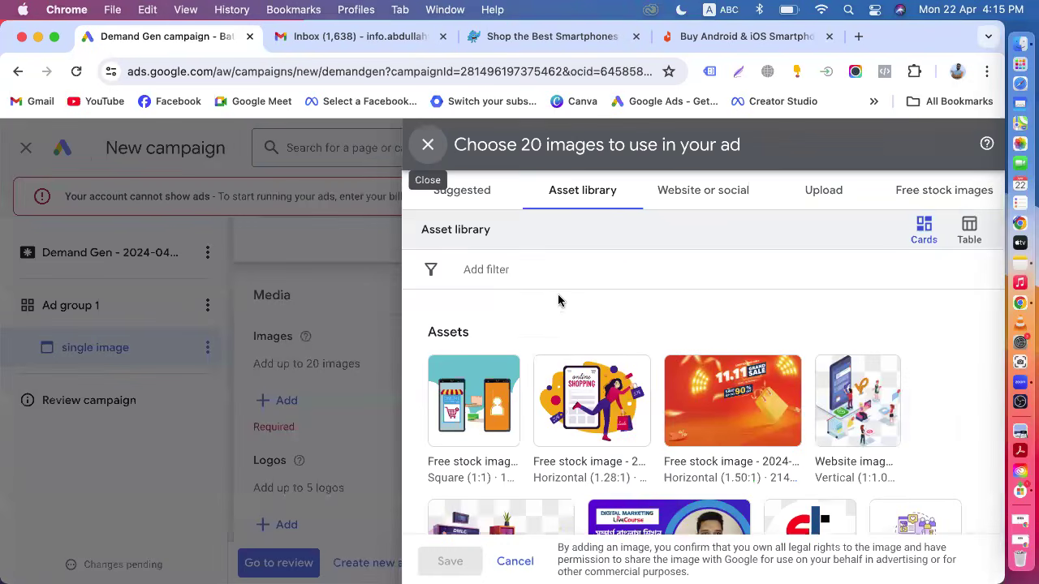
click(714, 203)
click(513, 274)
key(super+v)
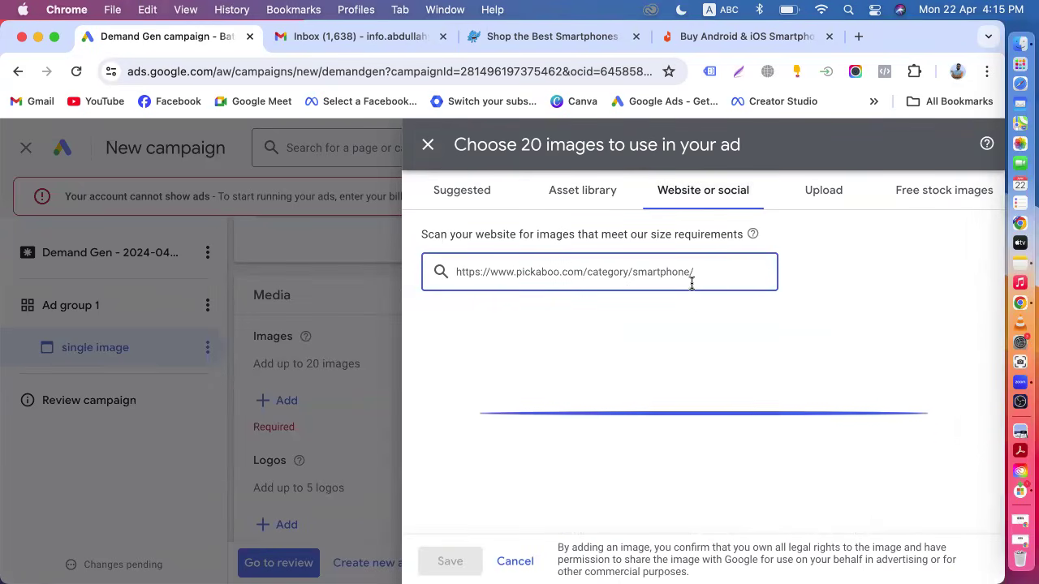
Pick nine scanned images, including the sale banner, phone photos and brand logos, and save them to the ad.
scroll(560, 390, down, 2)
scroll(560, 389, up, 2)
click(448, 355)
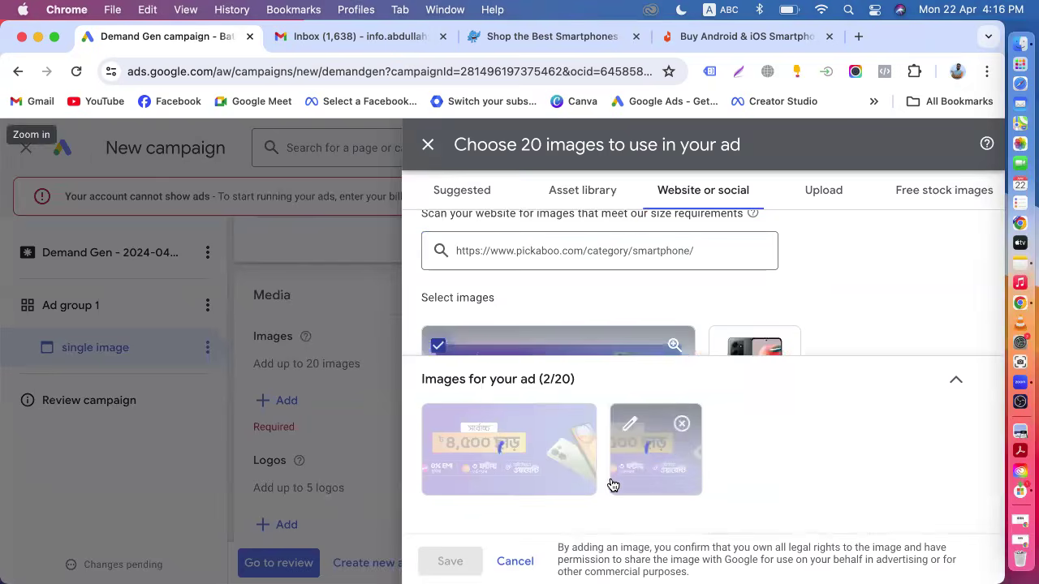
click(682, 423)
scroll(787, 315, down, 1)
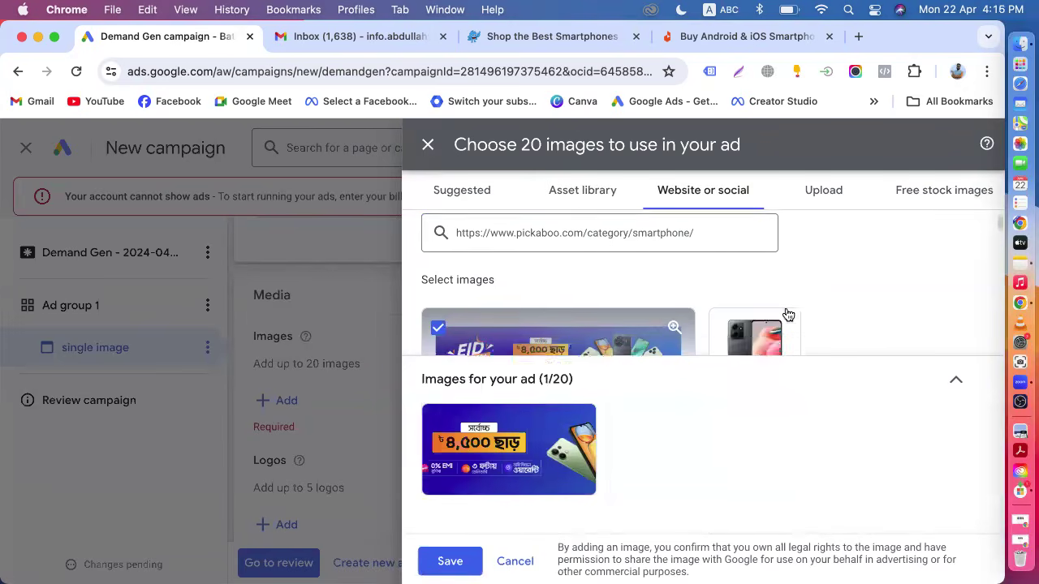
scroll(787, 314, down, 2)
click(726, 254)
scroll(633, 308, down, 3)
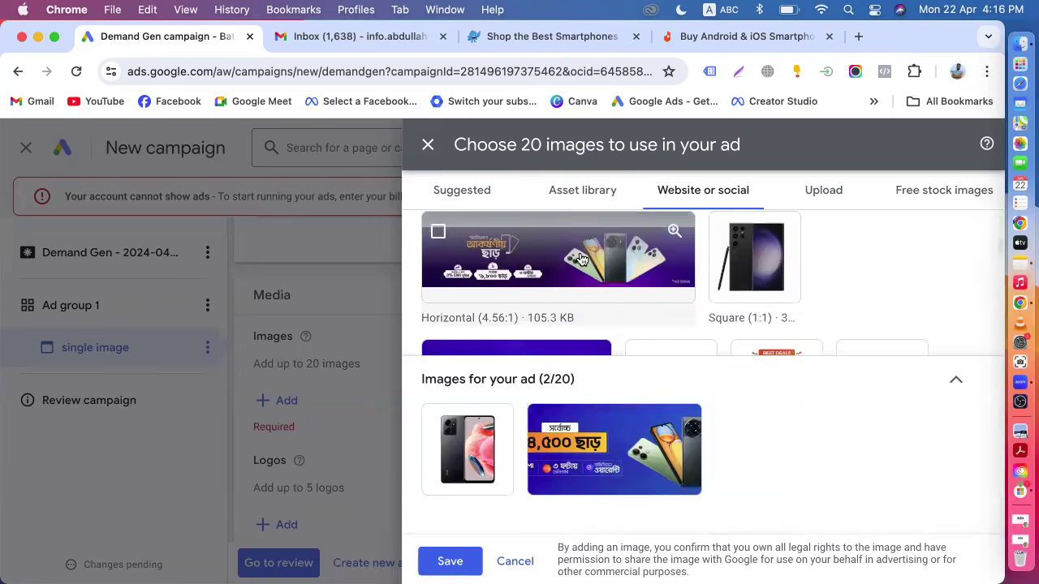
click(725, 234)
scroll(666, 297, down, 2)
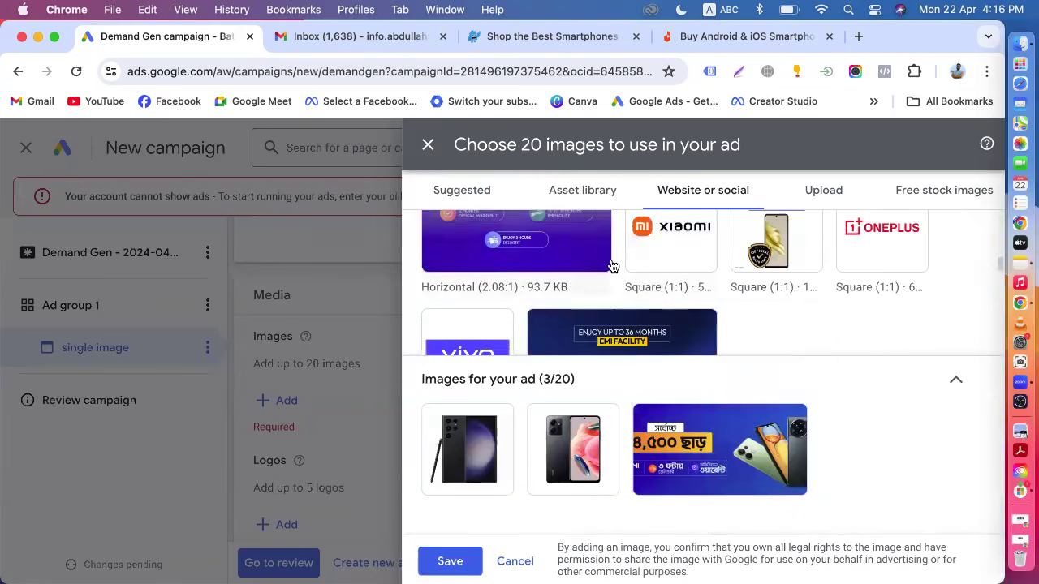
click(642, 241)
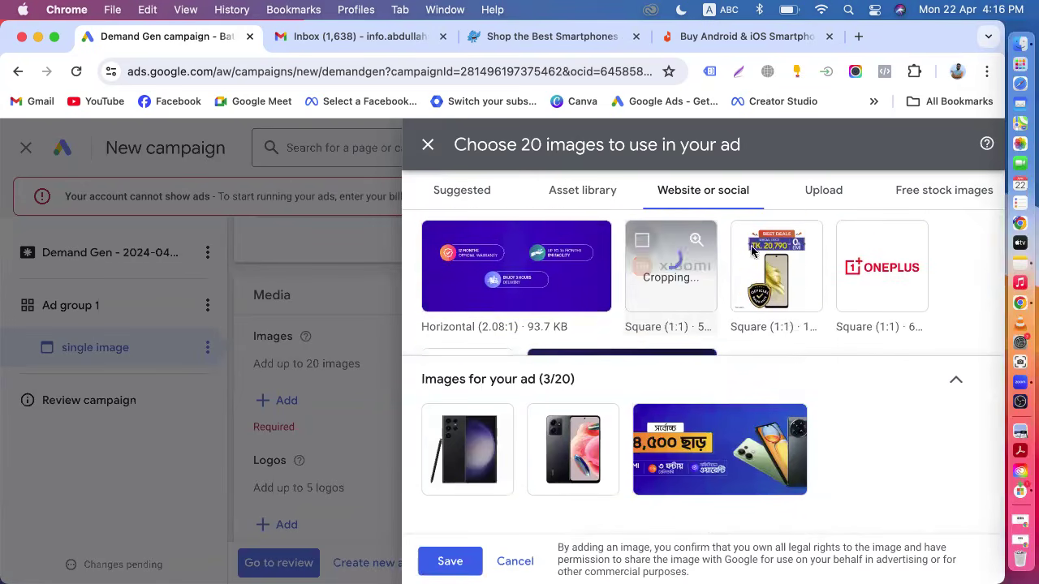
click(746, 240)
click(852, 244)
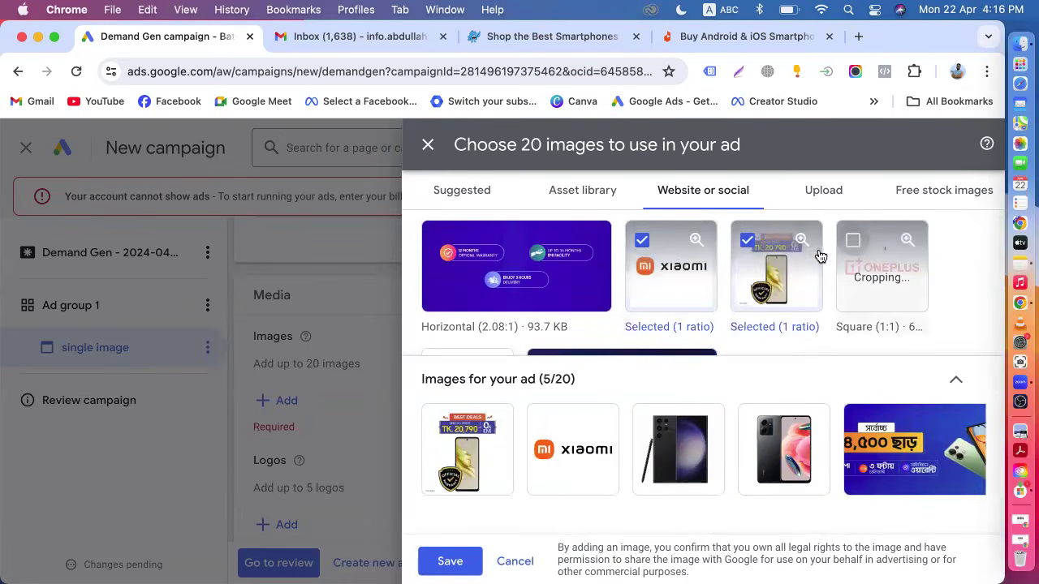
scroll(568, 260, down, 2)
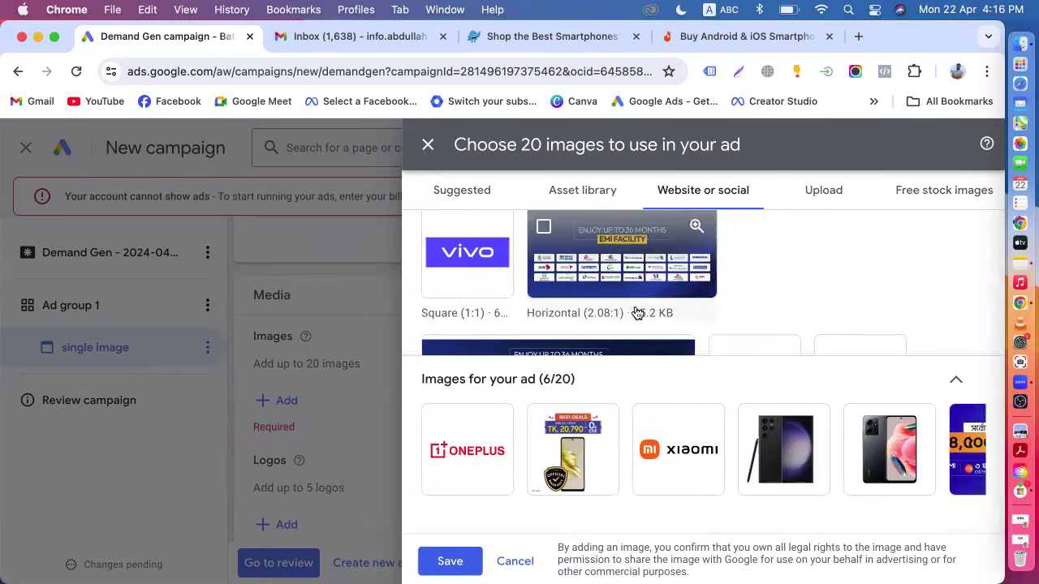
scroll(635, 307, up, 3)
scroll(483, 258, down, 2)
click(436, 267)
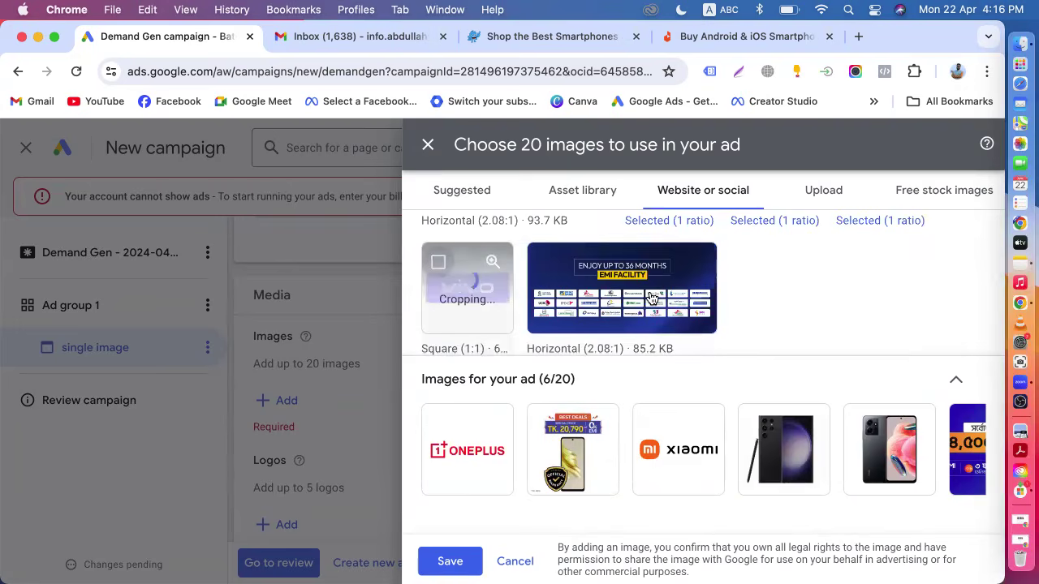
scroll(730, 280, down, 2)
click(727, 235)
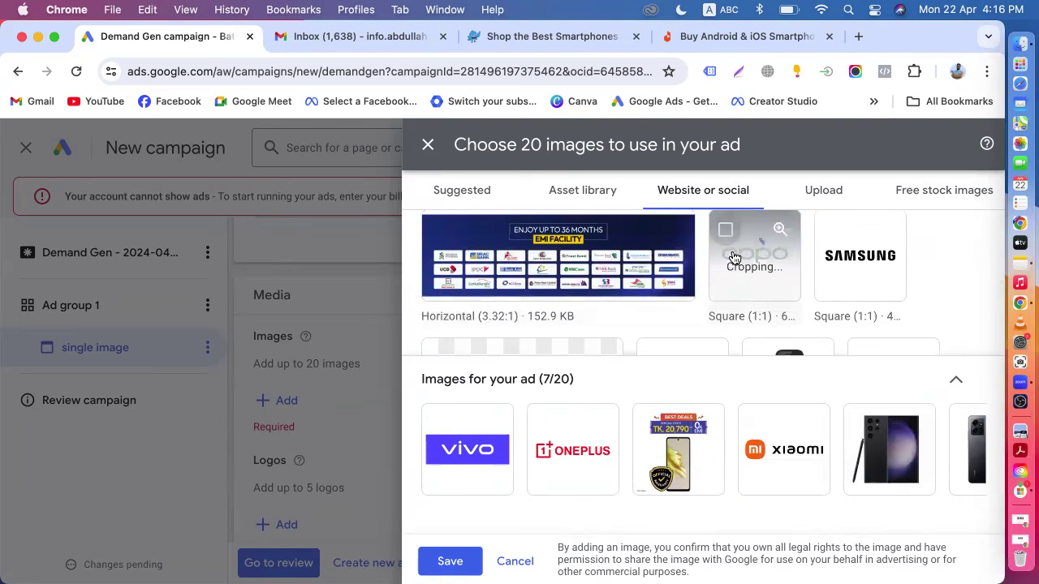
scroll(737, 259, down, 3)
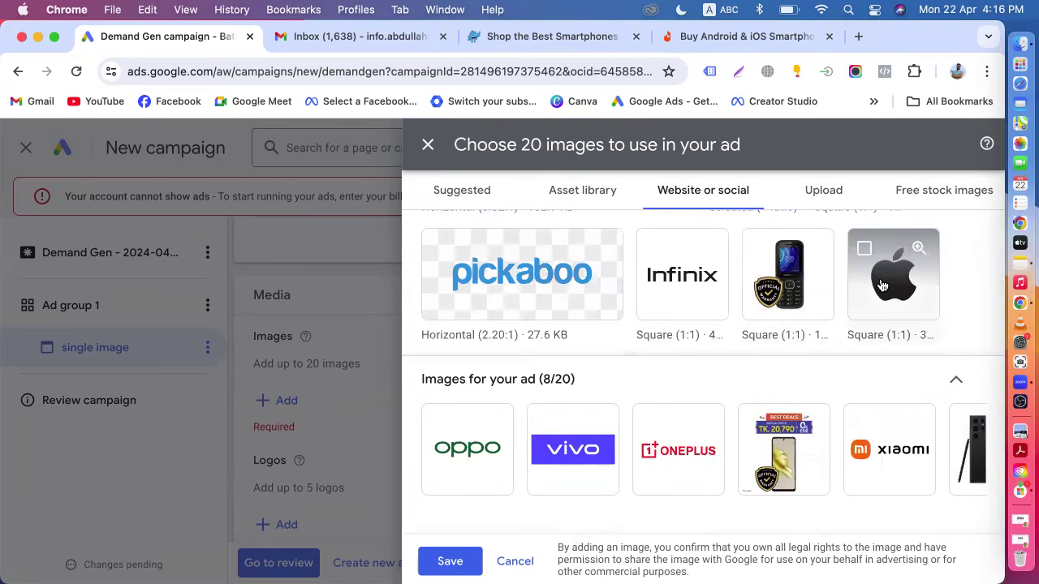
click(864, 248)
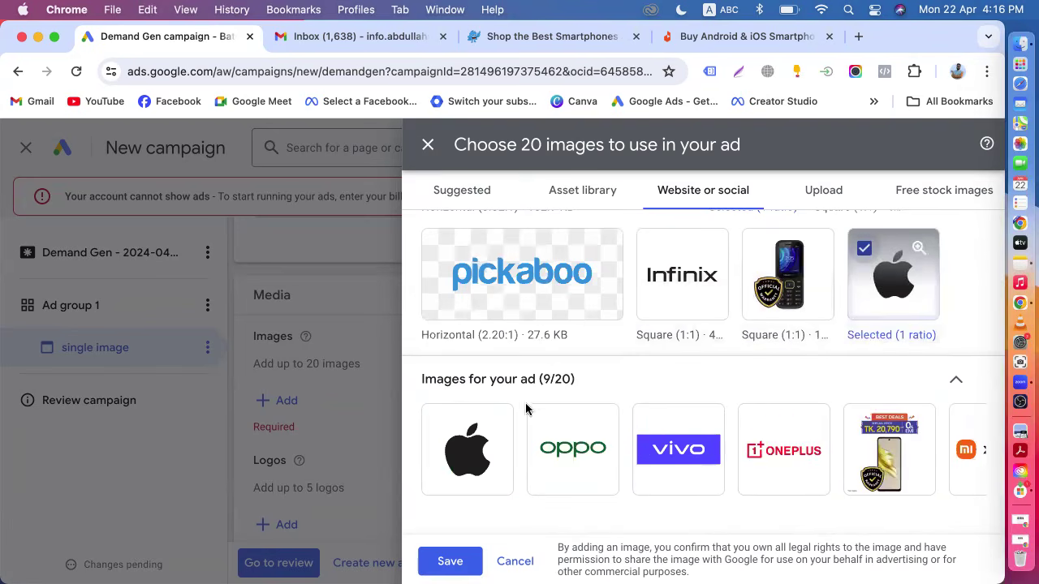
click(448, 562)
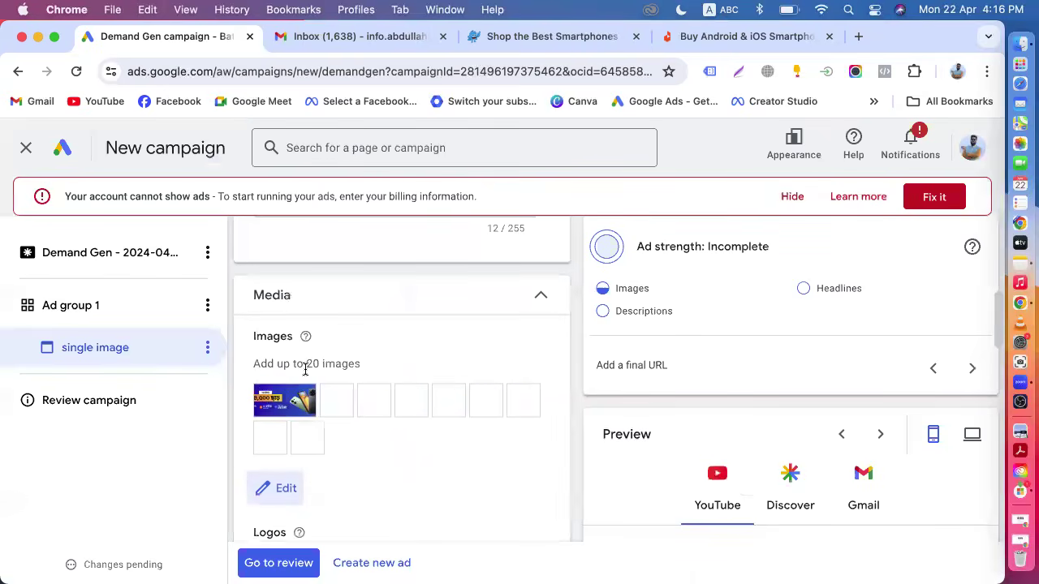
Open logo selection for the ad and scan the pasted pickaboo.com smartphone URL for logos.
drag(306, 364, 382, 370)
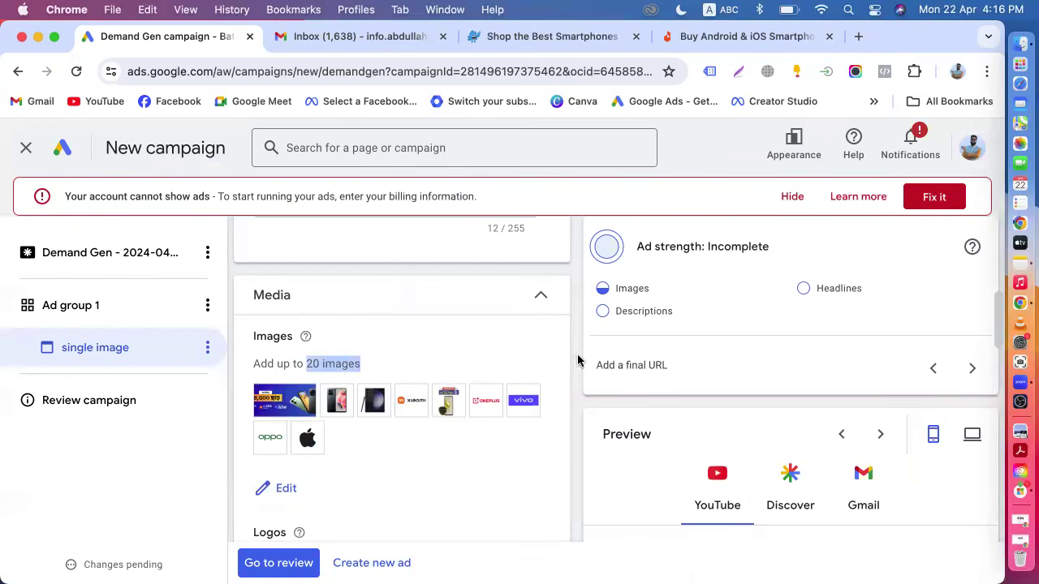
scroll(547, 461, down, 8)
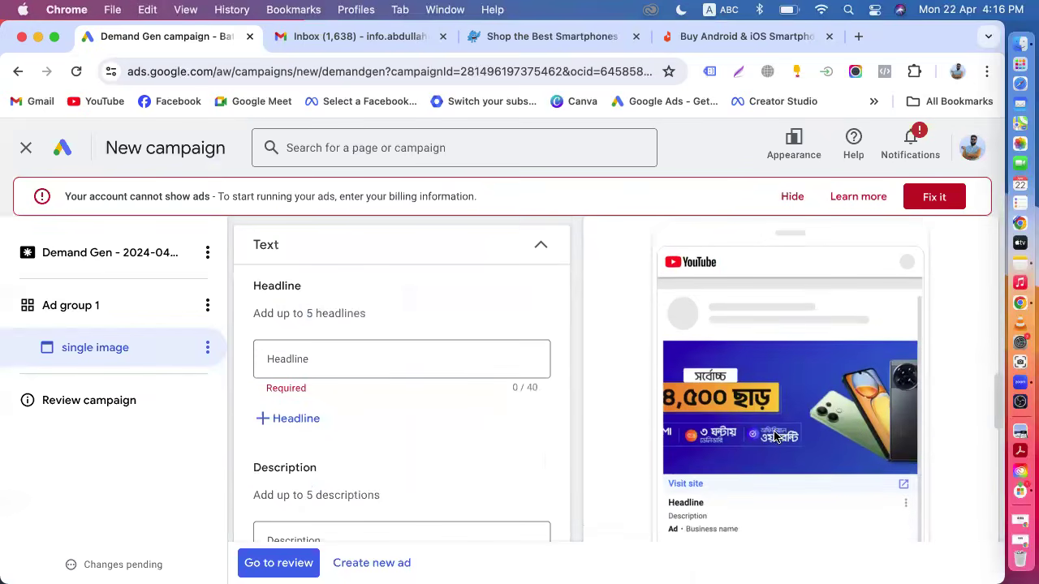
scroll(446, 463, up, 2)
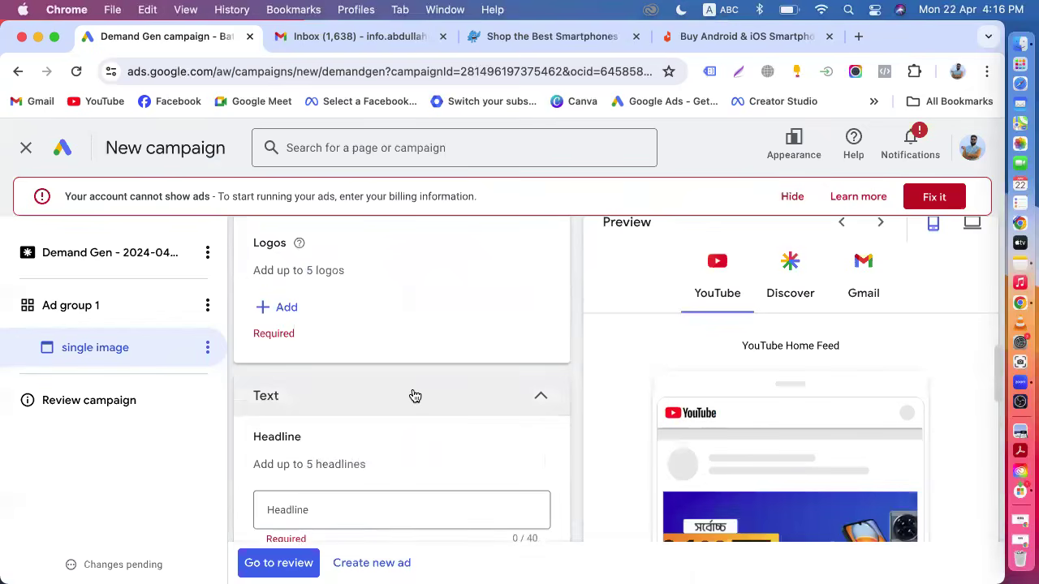
scroll(415, 395, up, 2)
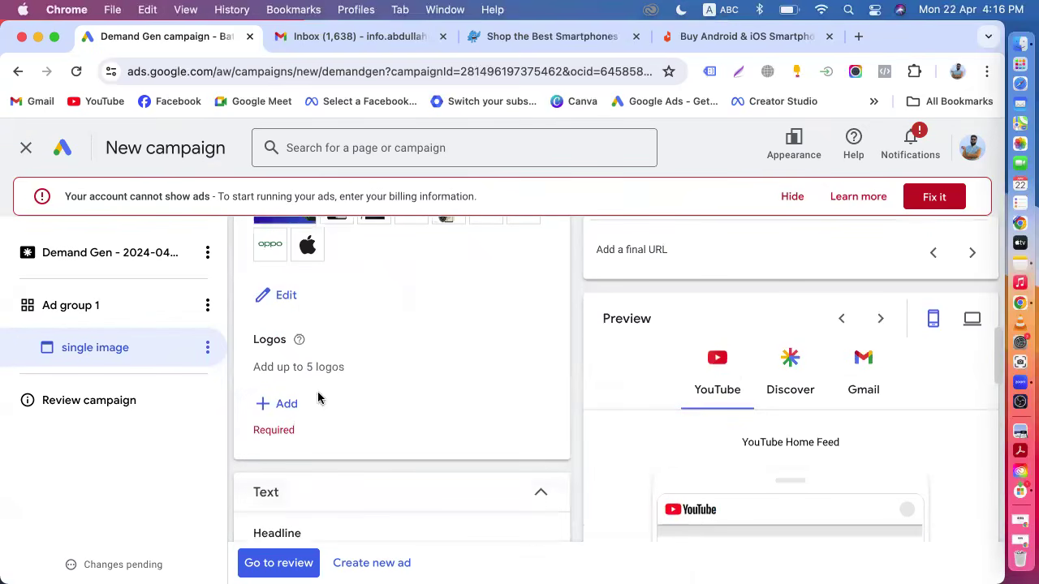
click(290, 405)
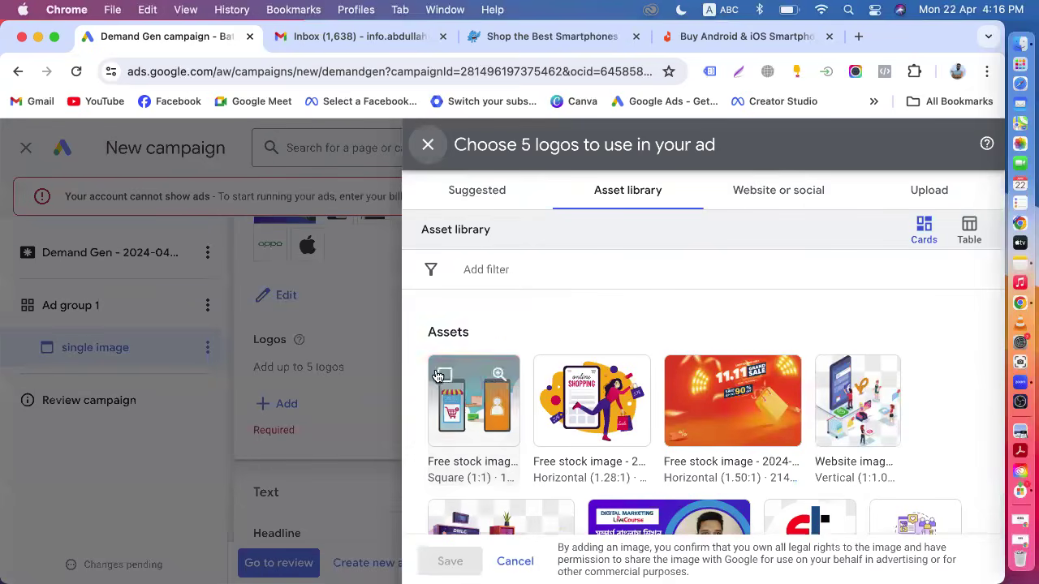
click(770, 184)
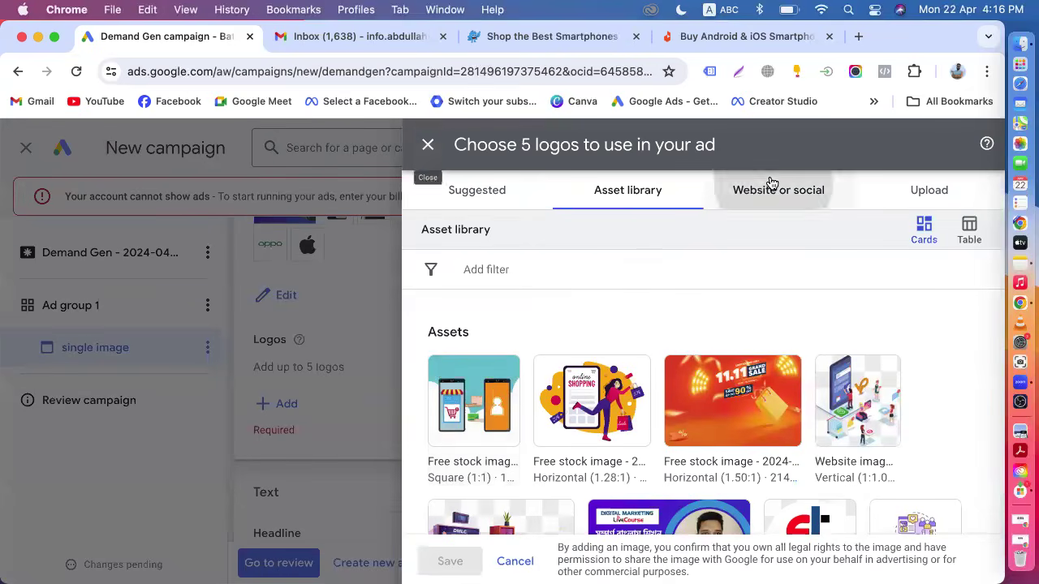
click(604, 264)
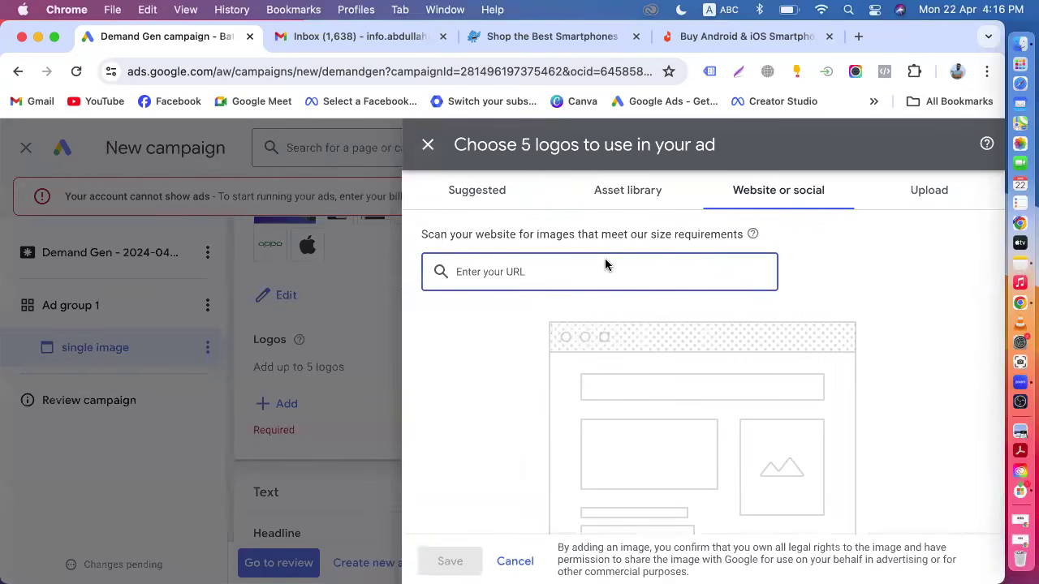
text(https://www.pickaboo.com/category/smartphone/)
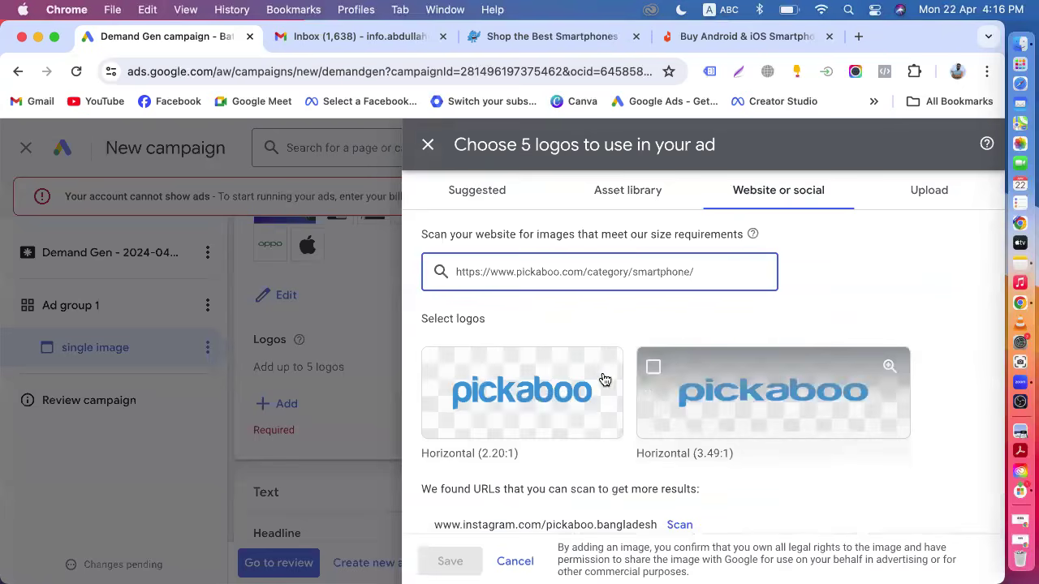
Add the horizontal 2.20:1 pickaboo logo with a 1:1 crop.
click(442, 375)
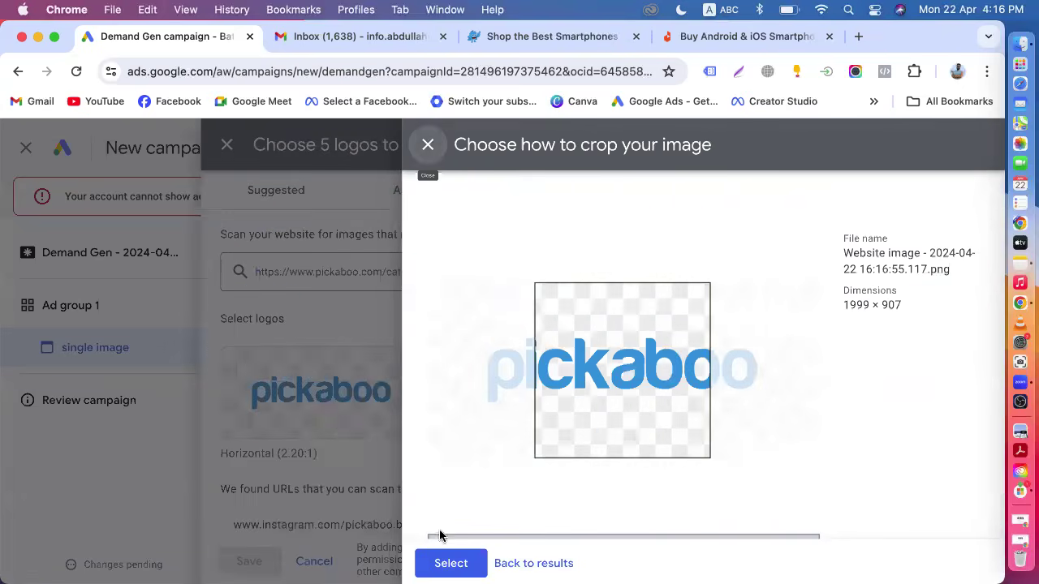
scroll(523, 475, down, 3)
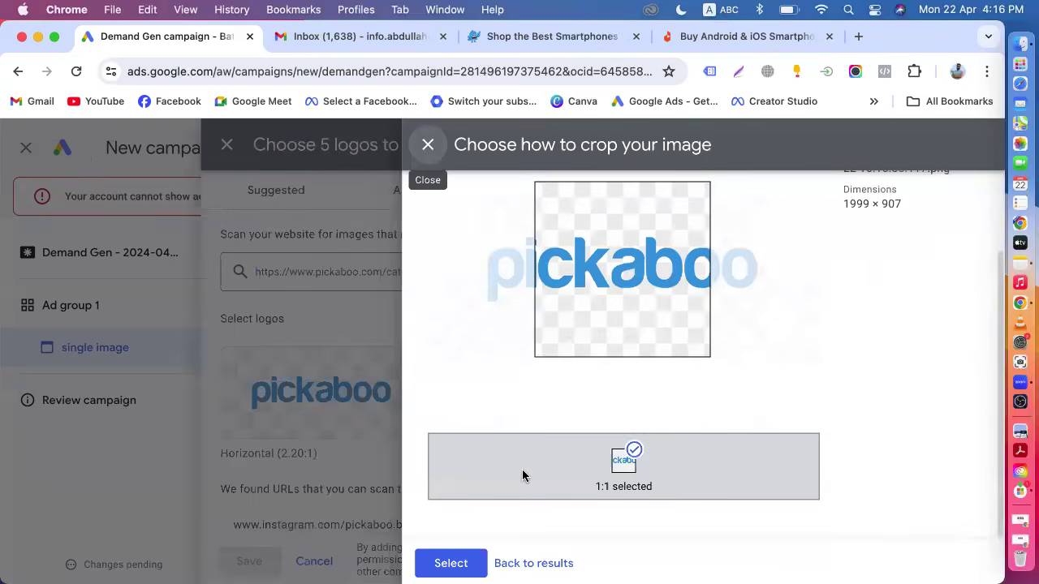
click(464, 564)
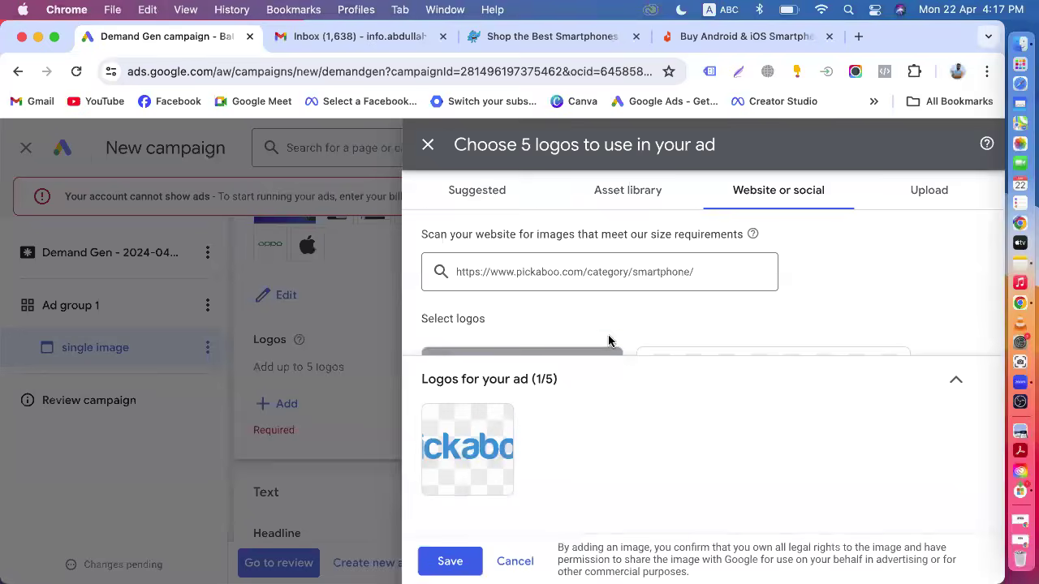
Remove the 1:1 crop from the horizontal pickaboo logo and stop using that image.
scroll(607, 343, down, 3)
click(661, 249)
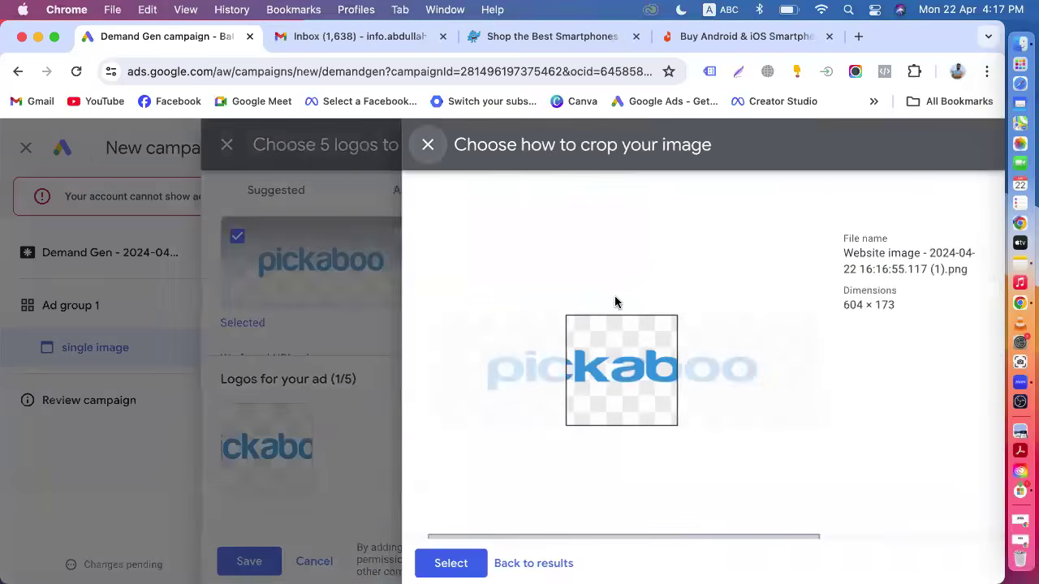
scroll(614, 299, down, 1)
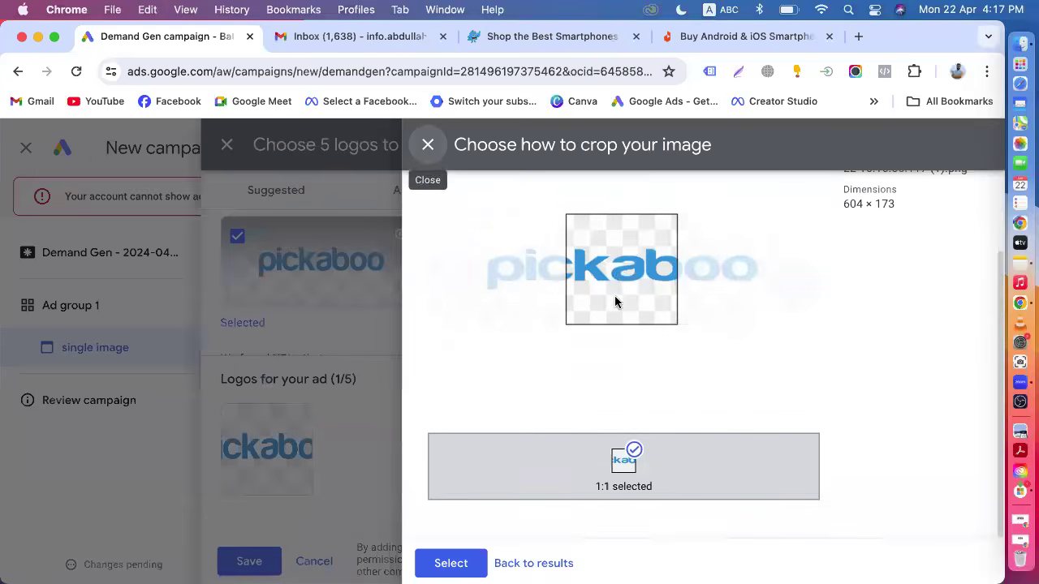
click(634, 451)
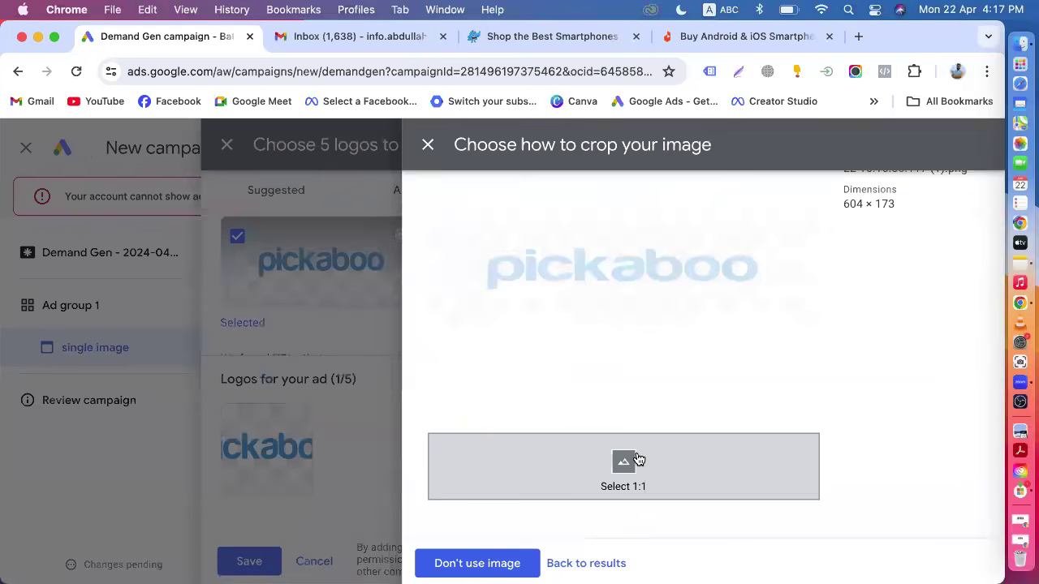
click(477, 565)
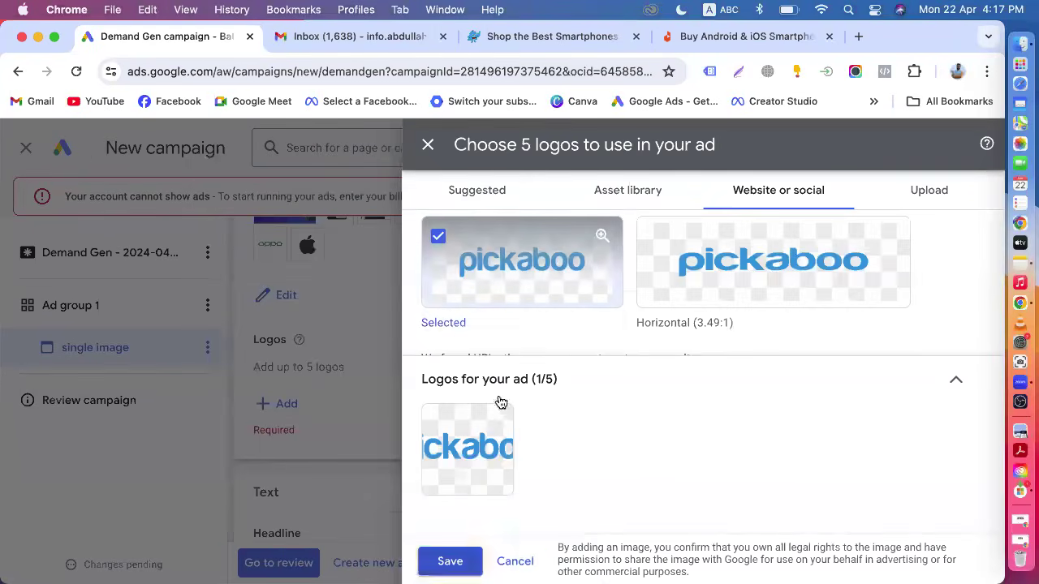
Scan the twitter.com/pickaboobd profile for logos, pick the square 1:1 mascot logo and save it to the ad.
scroll(569, 312, down, 4)
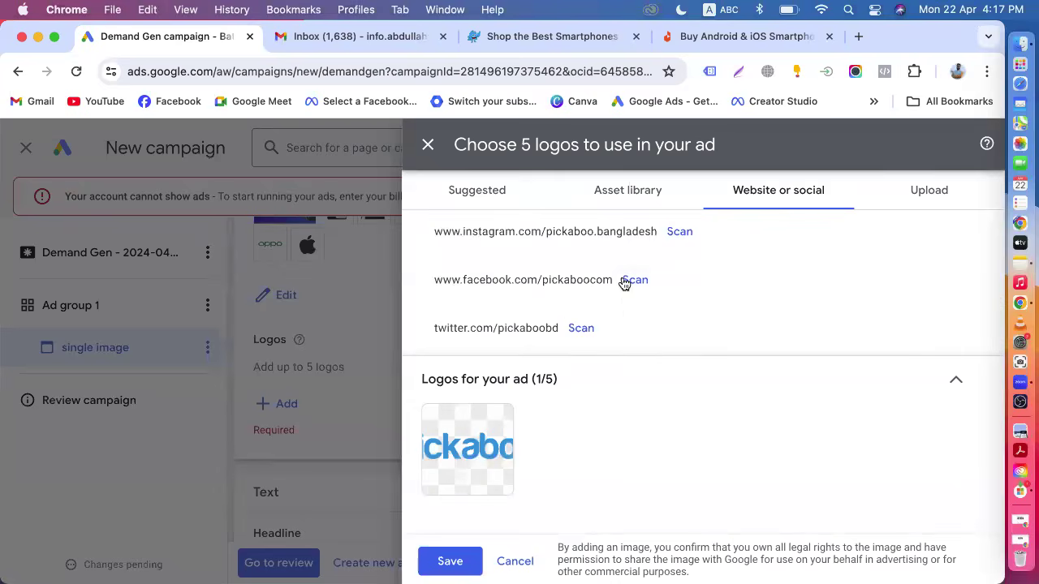
click(587, 329)
scroll(585, 317, down, 3)
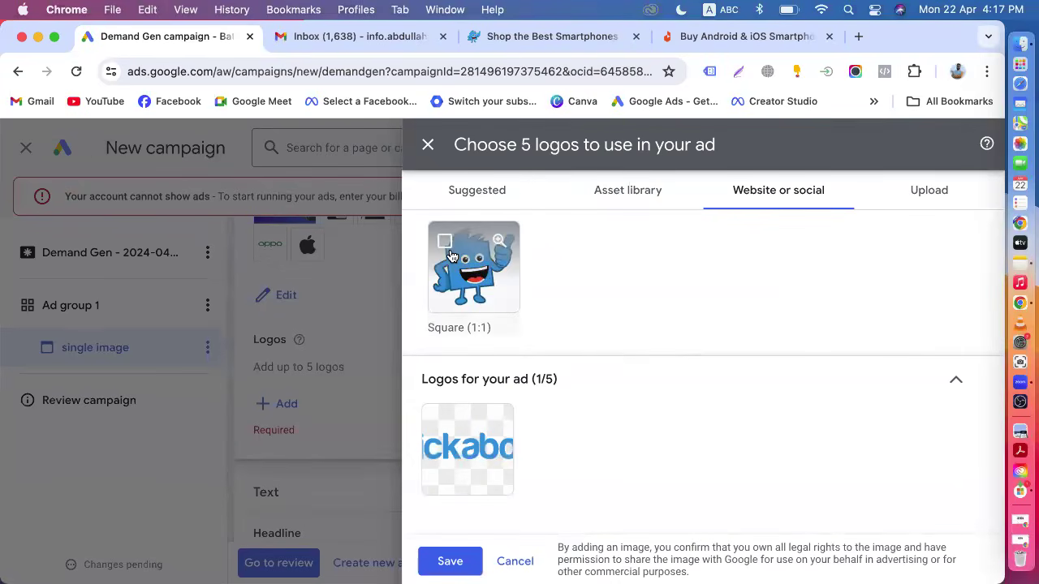
click(473, 268)
click(450, 562)
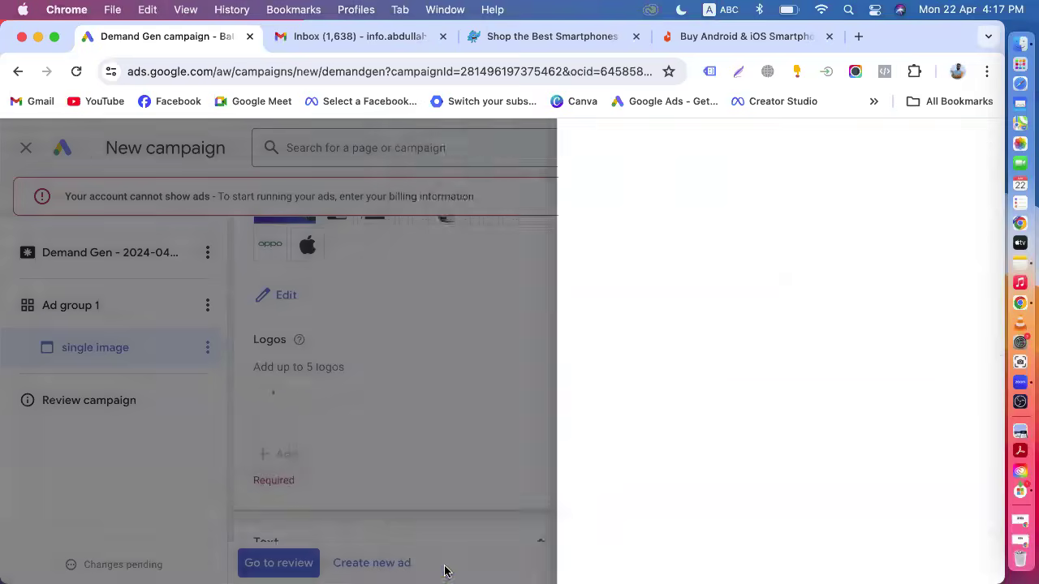
Add four more headline fields to the ad's text section.
scroll(500, 521, down, 8)
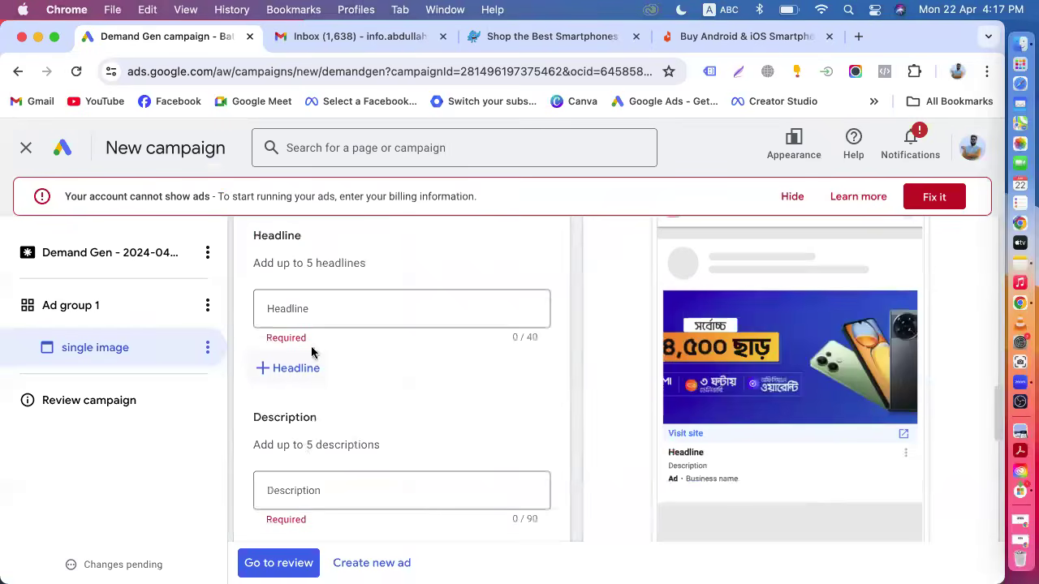
click(294, 367)
click(297, 434)
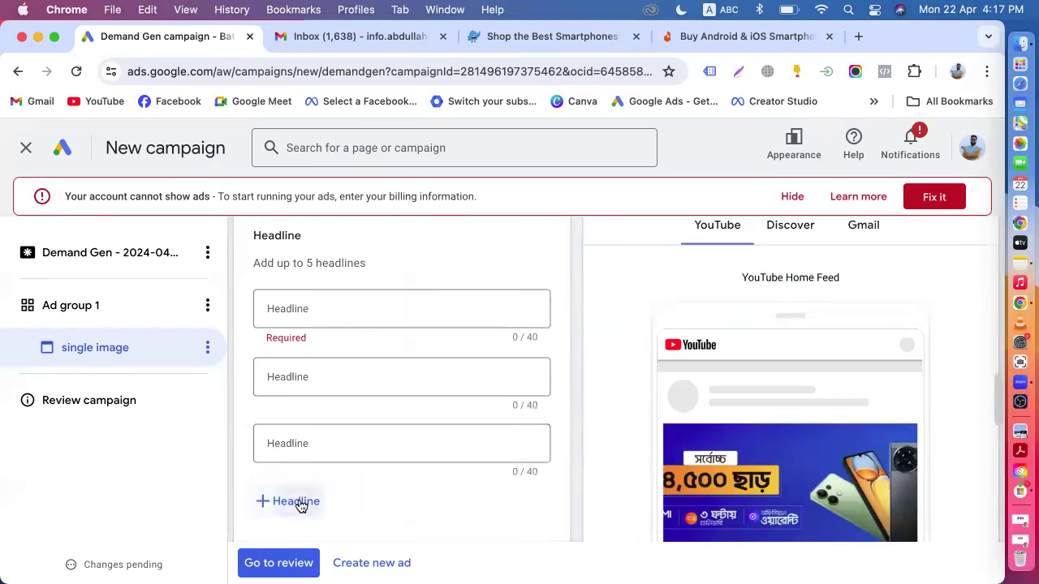
click(301, 503)
click(308, 438)
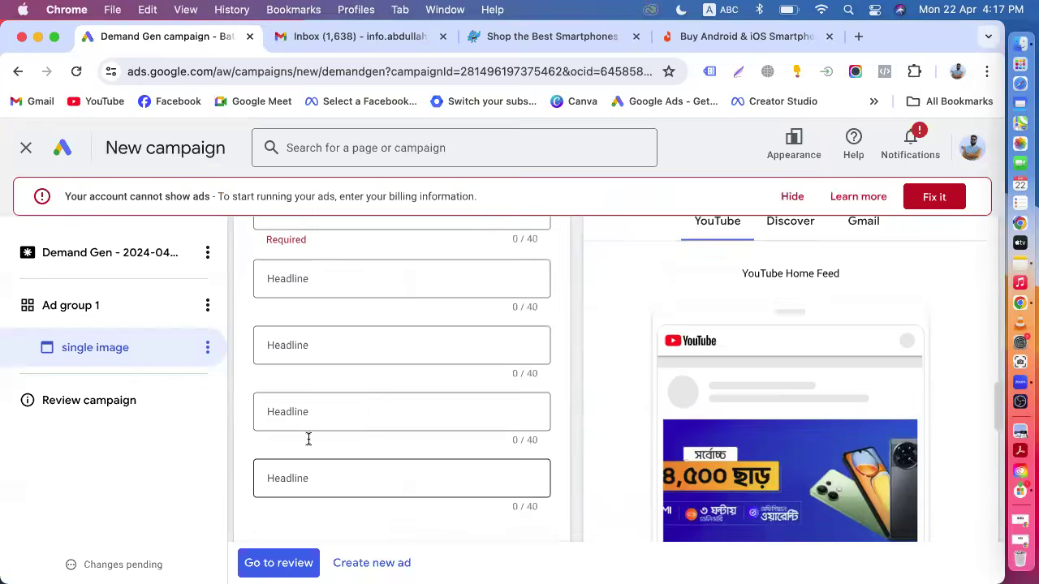
Enter the headlines 'Best Mobile Phone Price' and 'Latest Mobile Phone Price'.
scroll(289, 319, up, 2)
click(305, 304)
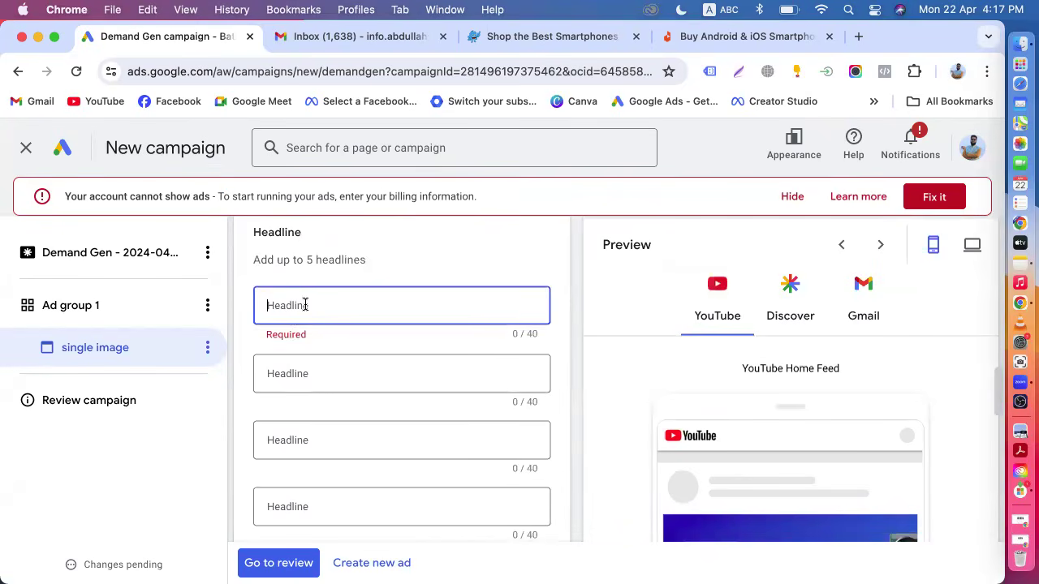
text(Best Mo)
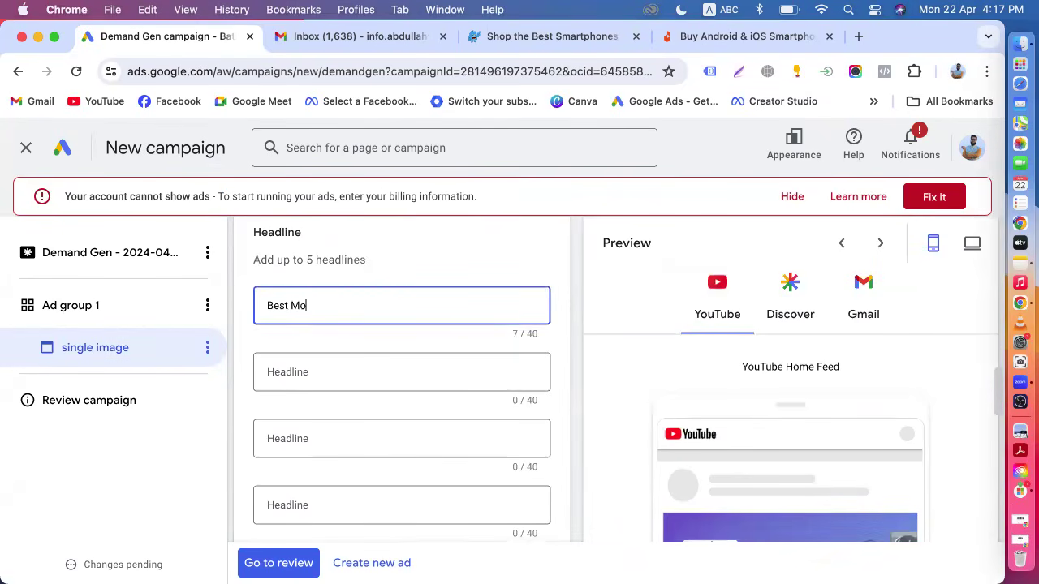
text(bile Phone Price)
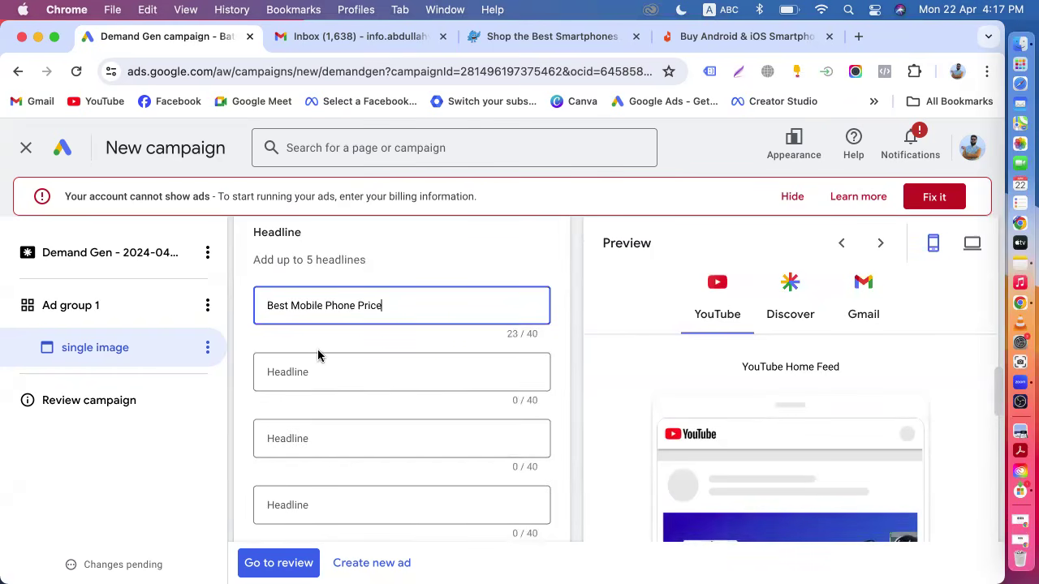
click(318, 363)
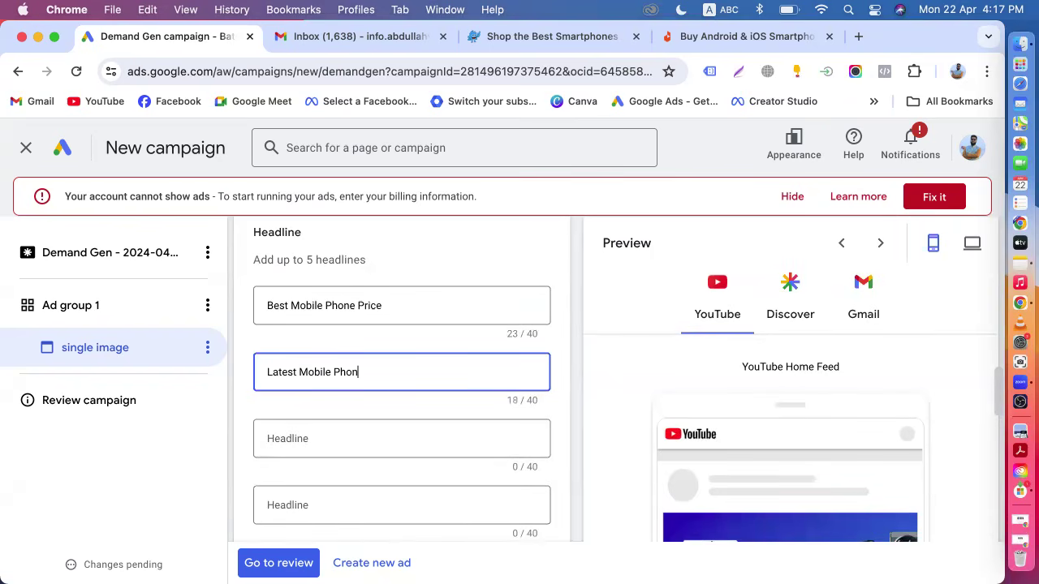
Enter the third headline 'Buy Mobile Phone In BD'.
click(311, 435)
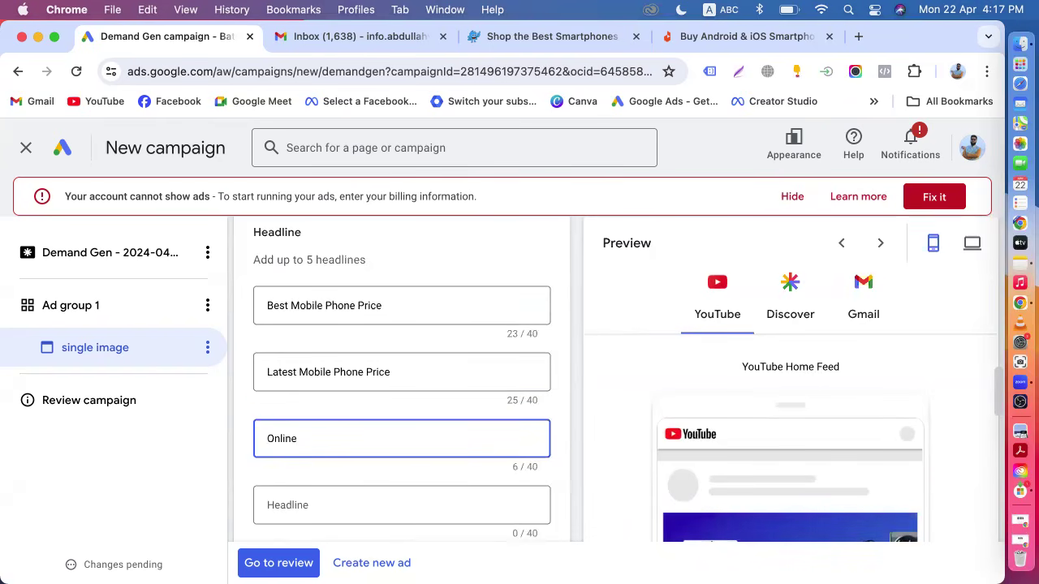
key(BackSpace)
key(BackSpace)
key(BackSpace)
key(BackSpace)
key(BackSpace)
text(Buy Mobile Phone In BD)
Review the ad preview in the YouTube and Discover placements.
scroll(322, 438, down, 2)
click(294, 415)
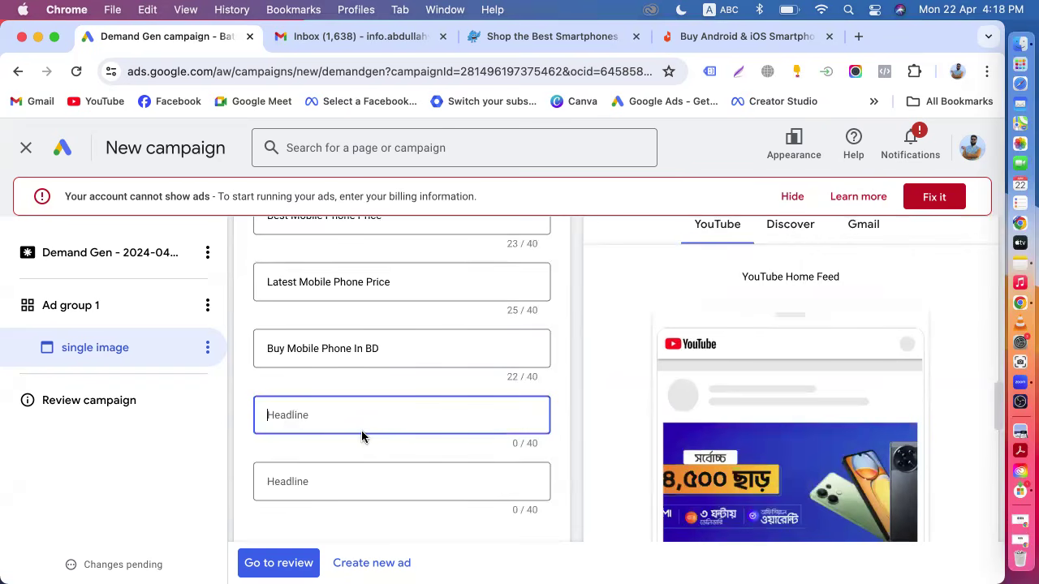
scroll(362, 437, down, 3)
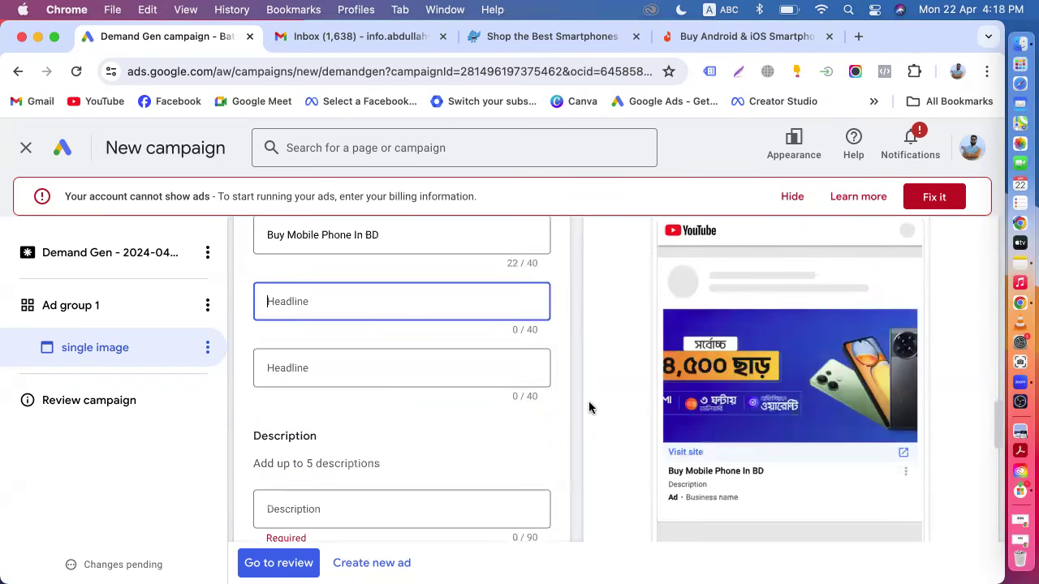
scroll(706, 410, up, 1)
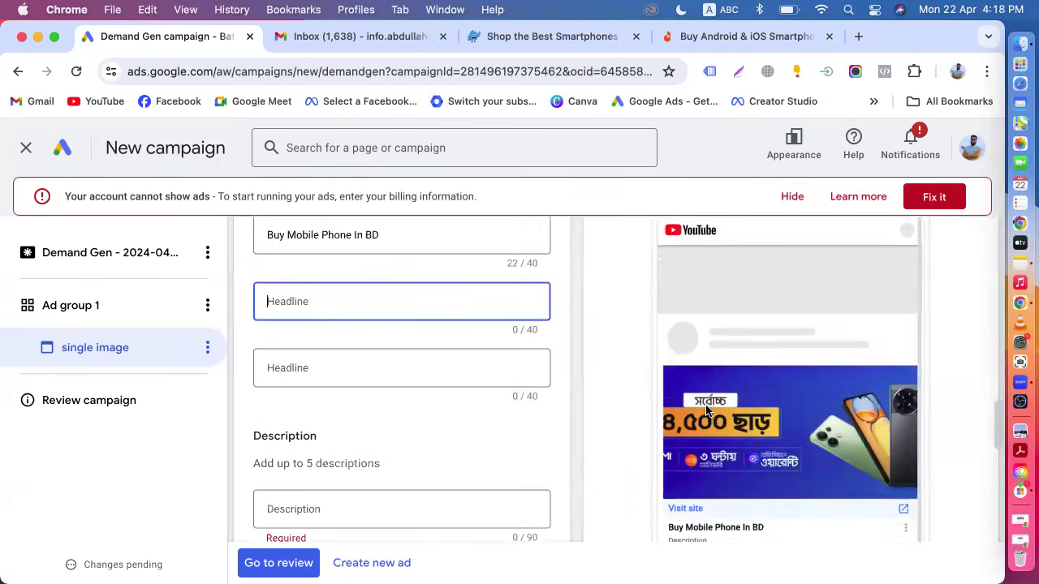
scroll(706, 410, up, 3)
click(771, 243)
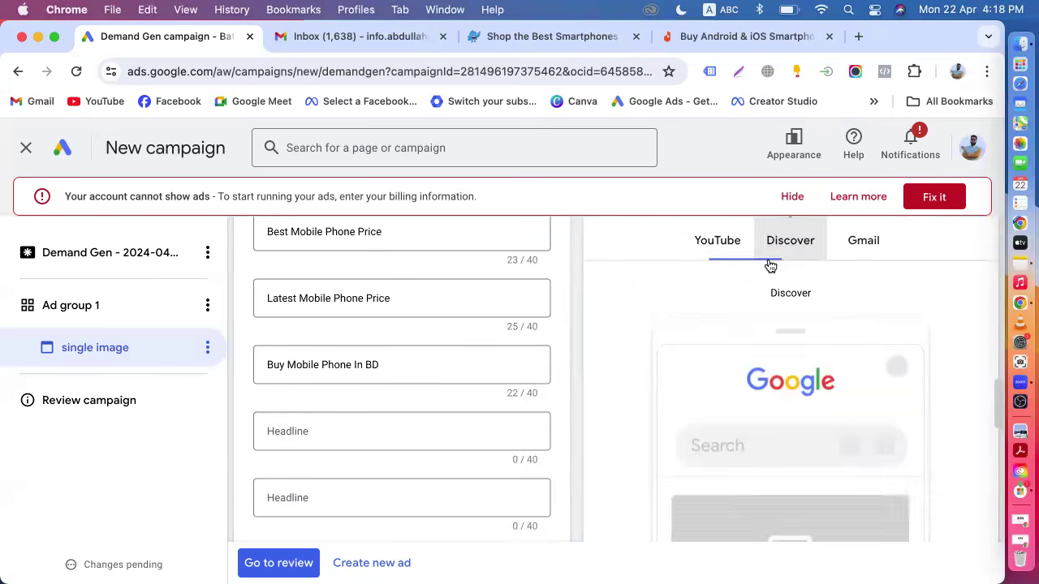
scroll(767, 365, down, 4)
scroll(801, 429, down, 2)
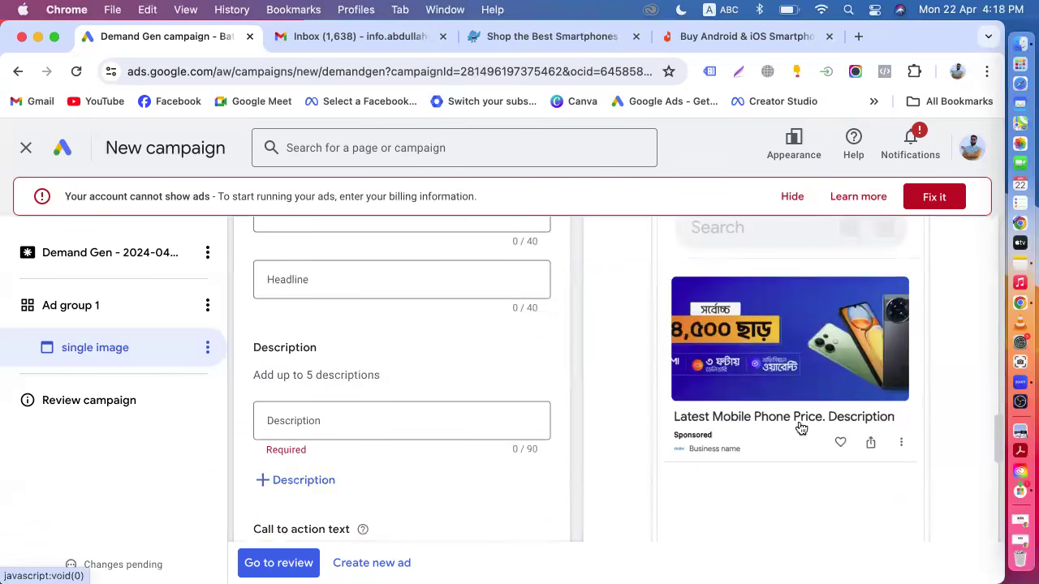
scroll(777, 404, up, 5)
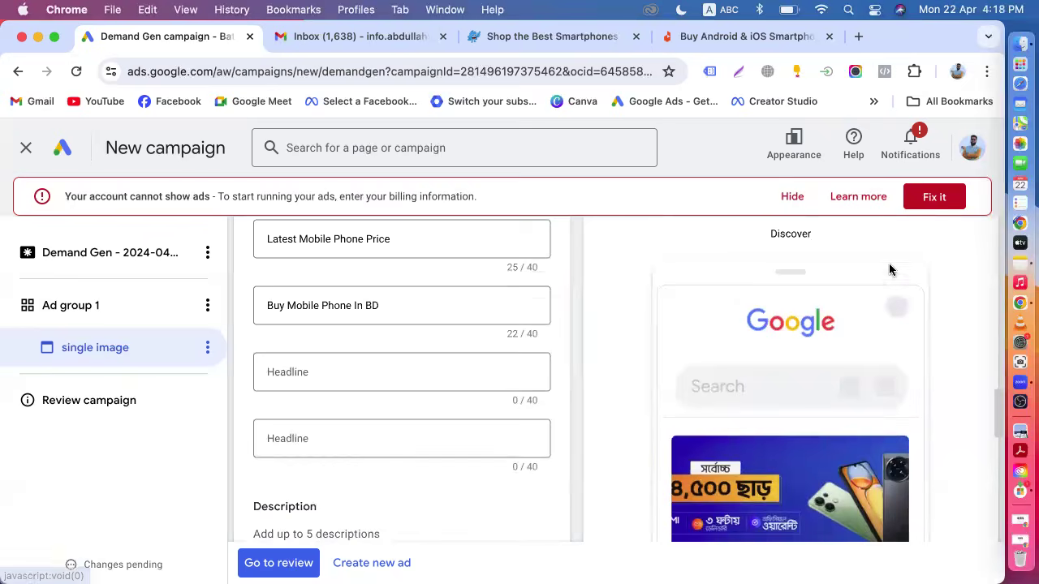
click(865, 319)
scroll(812, 405, down, 4)
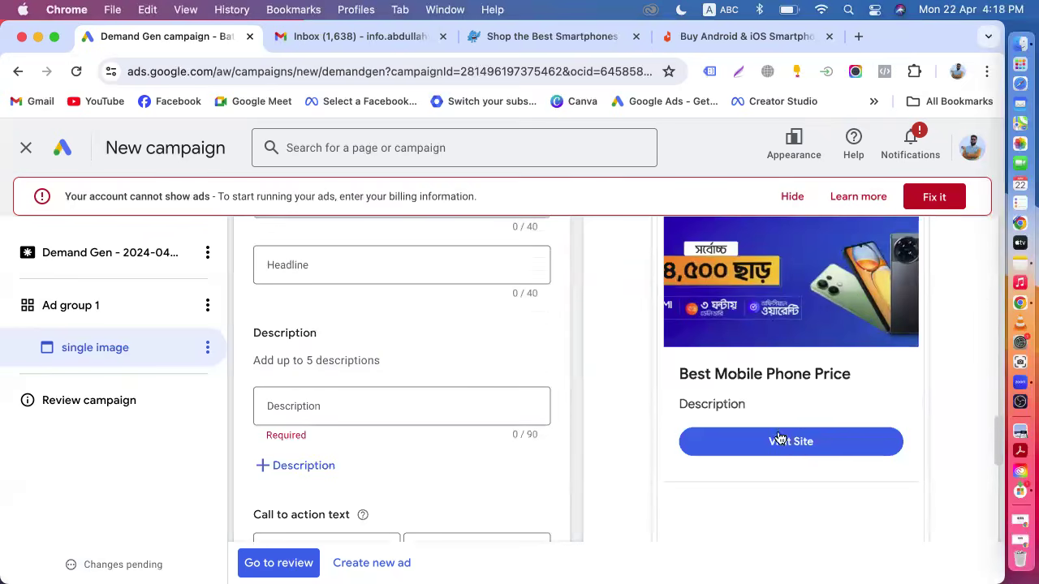
scroll(380, 500, down, 2)
click(322, 327)
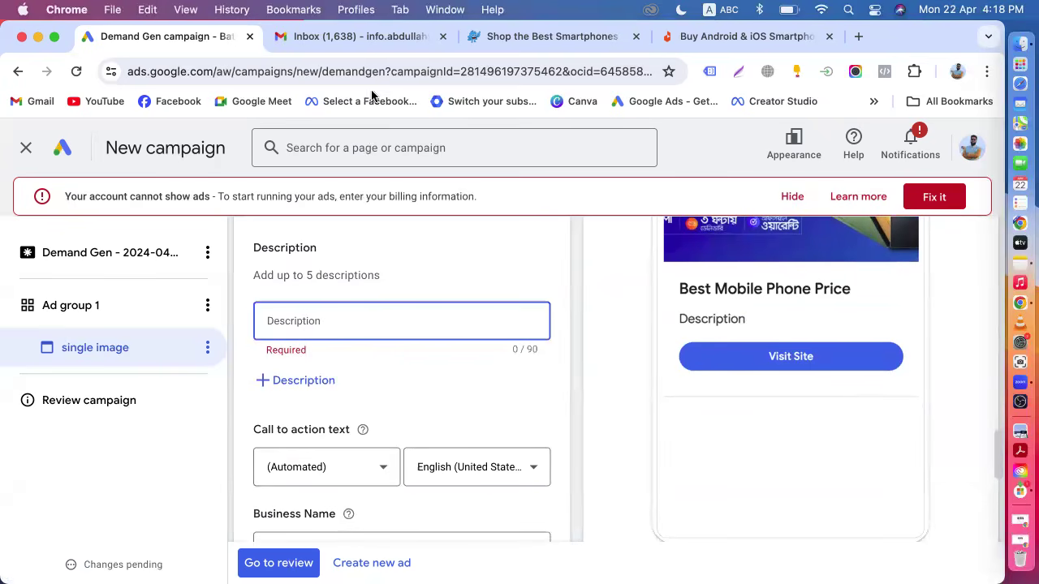
Browse the pickaboo smartphone category page in its tab before returning to the campaign.
click(477, 37)
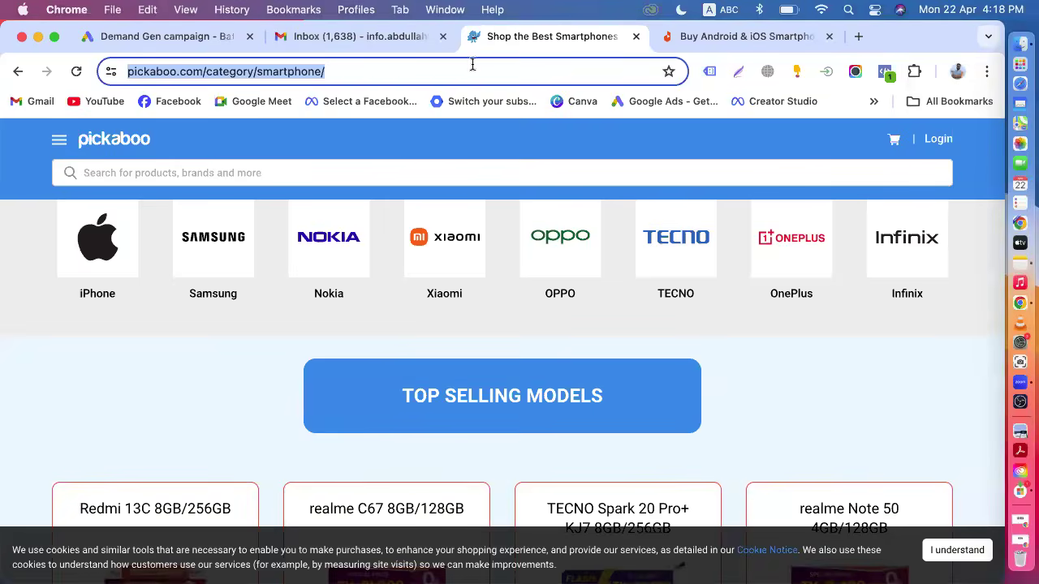
scroll(400, 361, down, 10)
scroll(400, 362, down, 10)
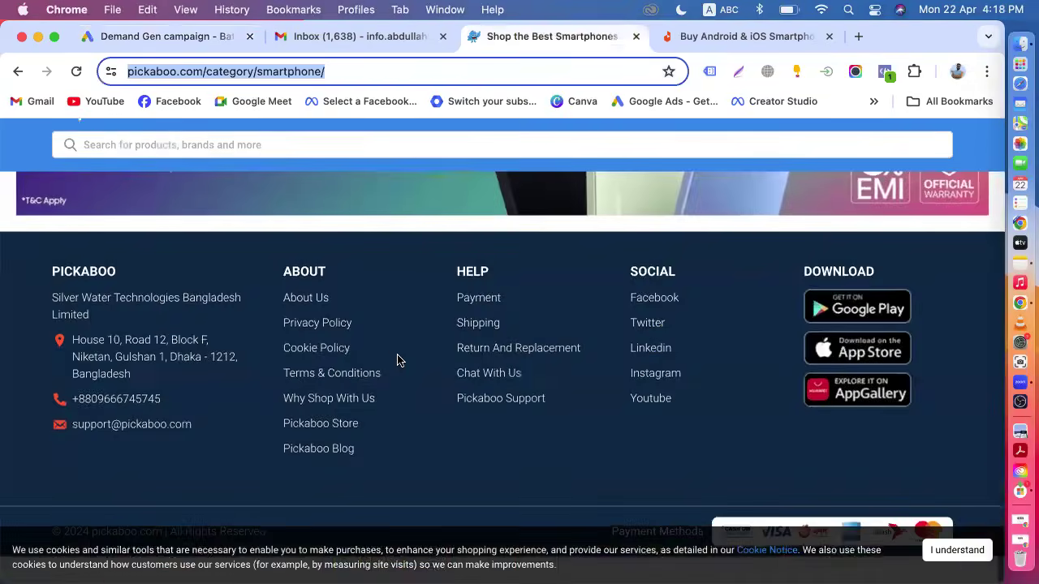
scroll(397, 359, up, 15)
scroll(398, 359, up, 10)
scroll(397, 359, down, 8)
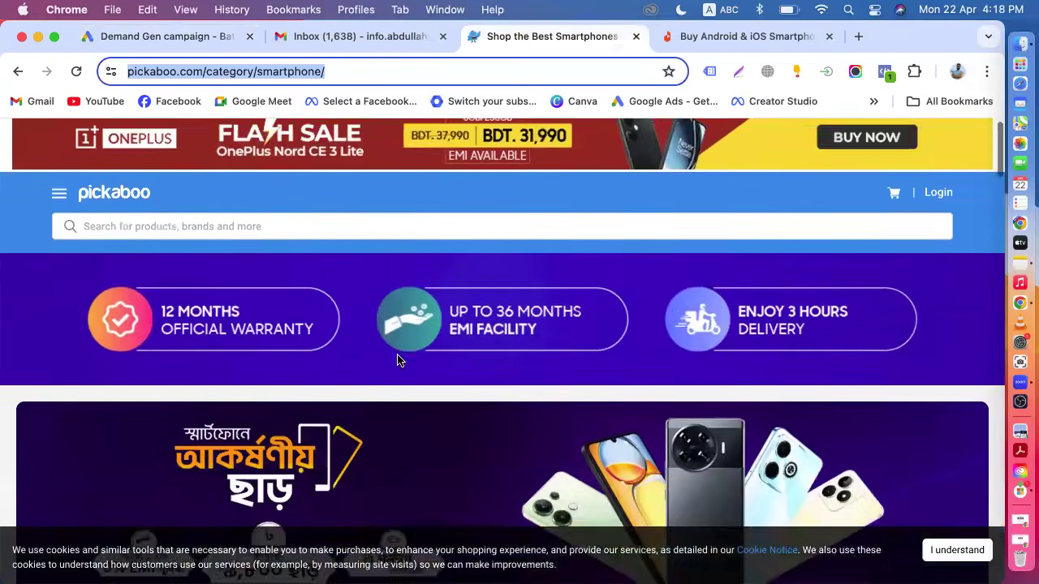
scroll(400, 361, down, 8)
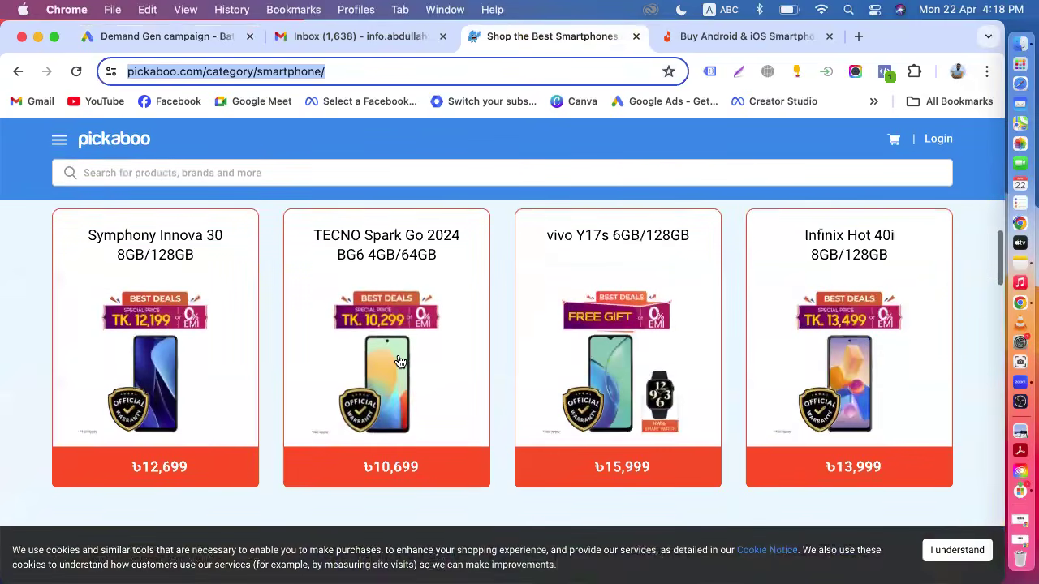
scroll(398, 361, down, 3)
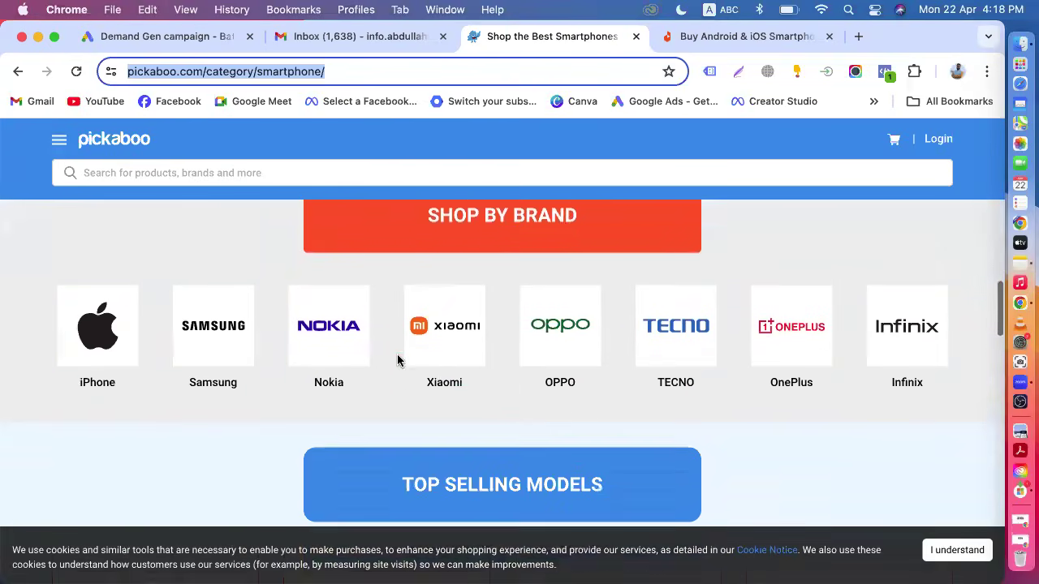
scroll(242, 338, down, 10)
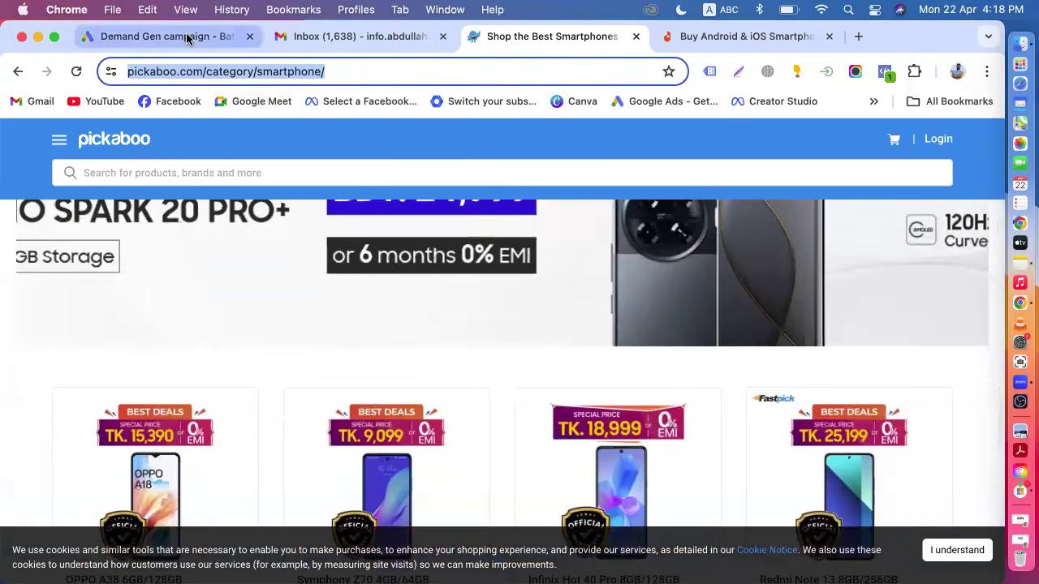
click(186, 37)
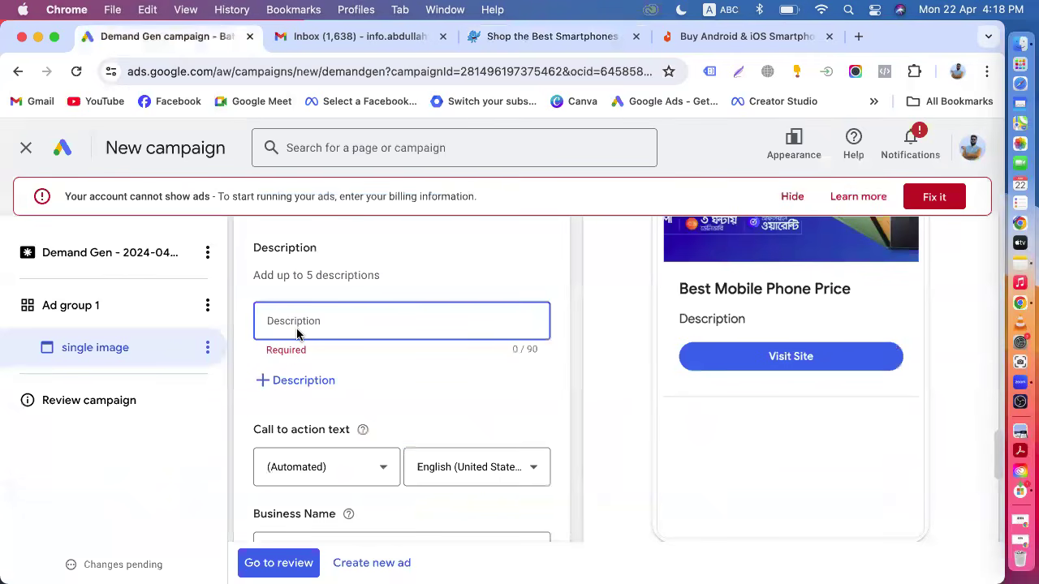
Enter the description 'Best Mobile Phone Latest Phone'.
text(Best Mobile)
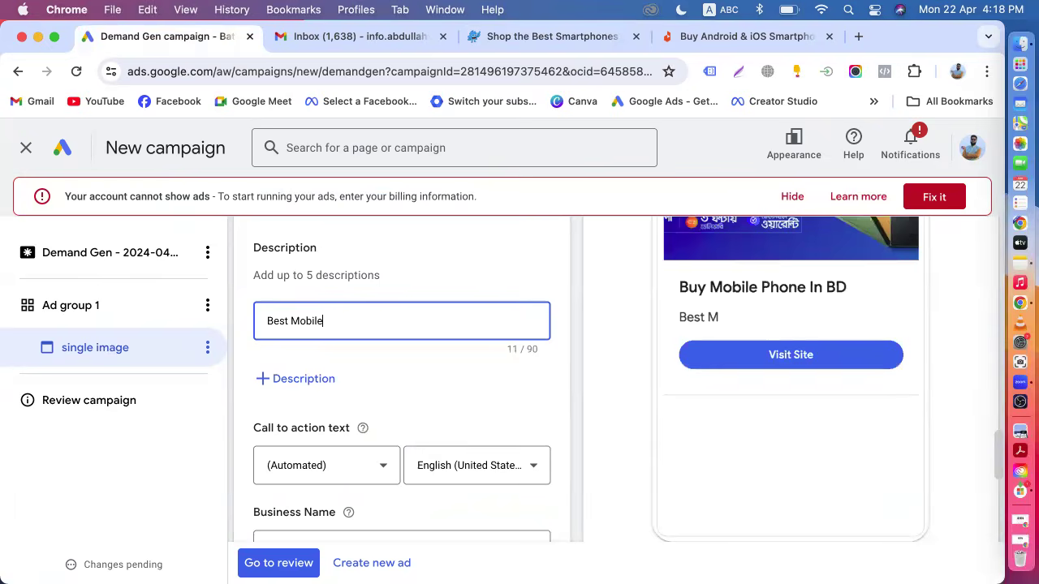
text( Phone)
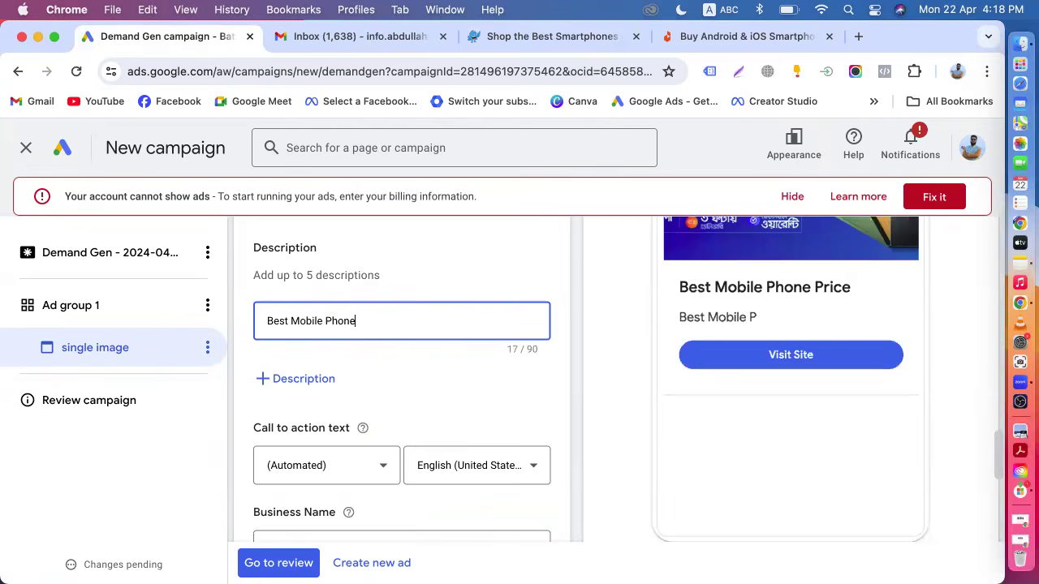
text( Latest)
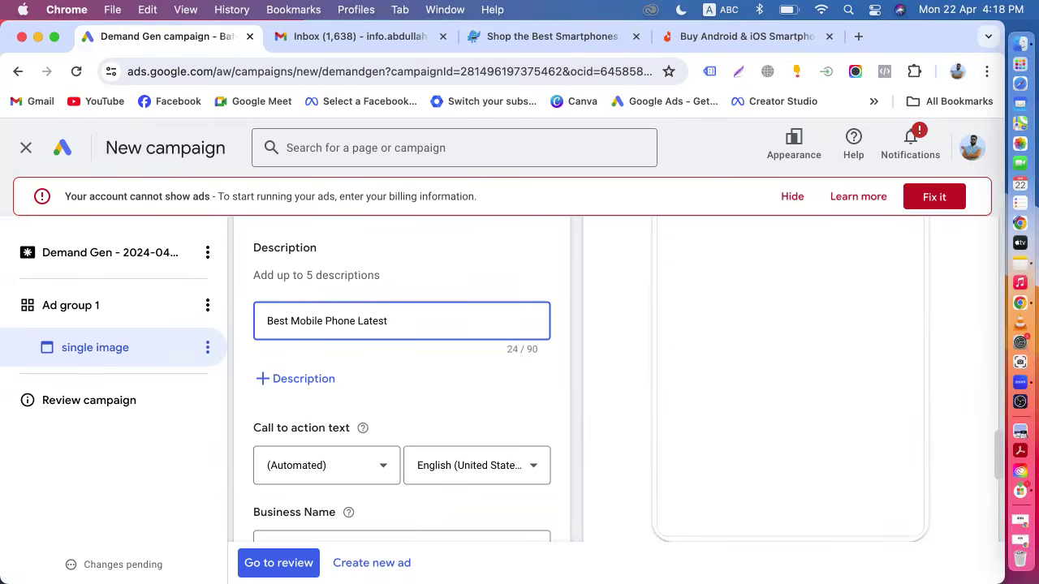
text( Phone)
Set the call to action text to Shop now and the business name to Picaboo.
scroll(240, 382, down, 3)
click(340, 371)
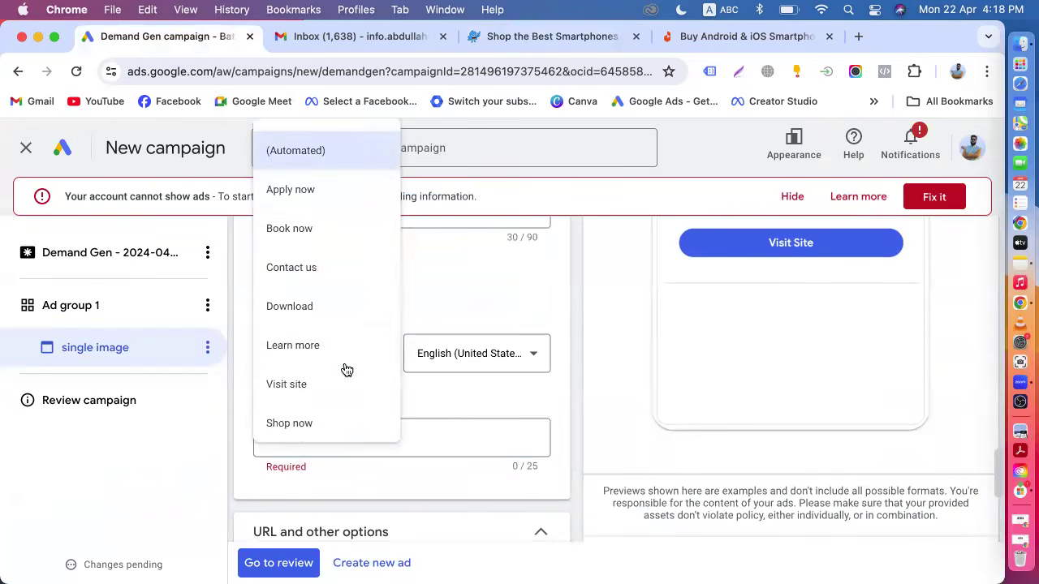
click(296, 423)
scroll(445, 390, down, 1)
click(347, 318)
text(Picaboo)
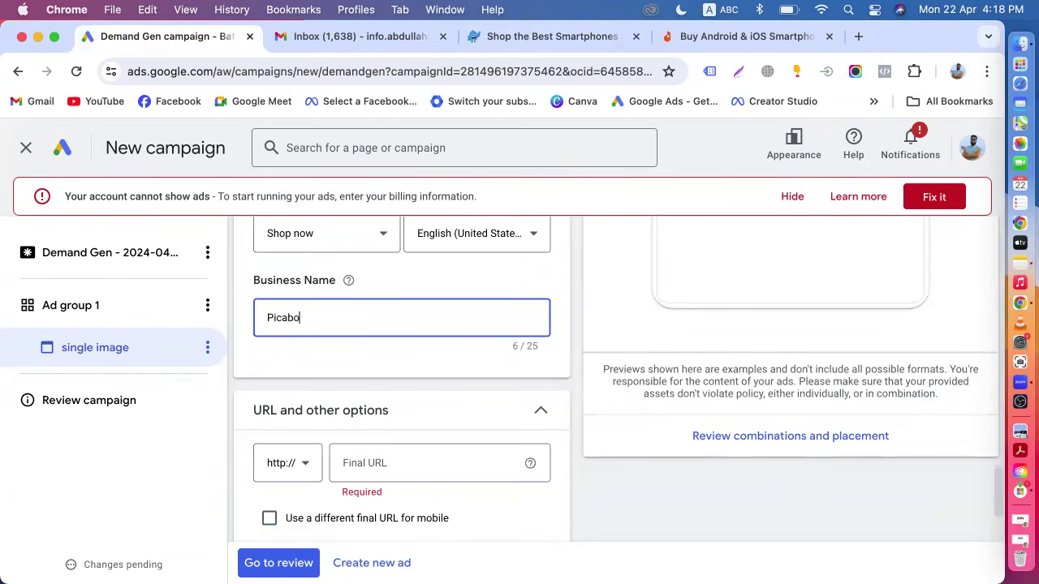
Correct the business name to Pickaboo and set the final URL to the copied pickaboo.com/category/smartphone/ page address.
click(557, 36)
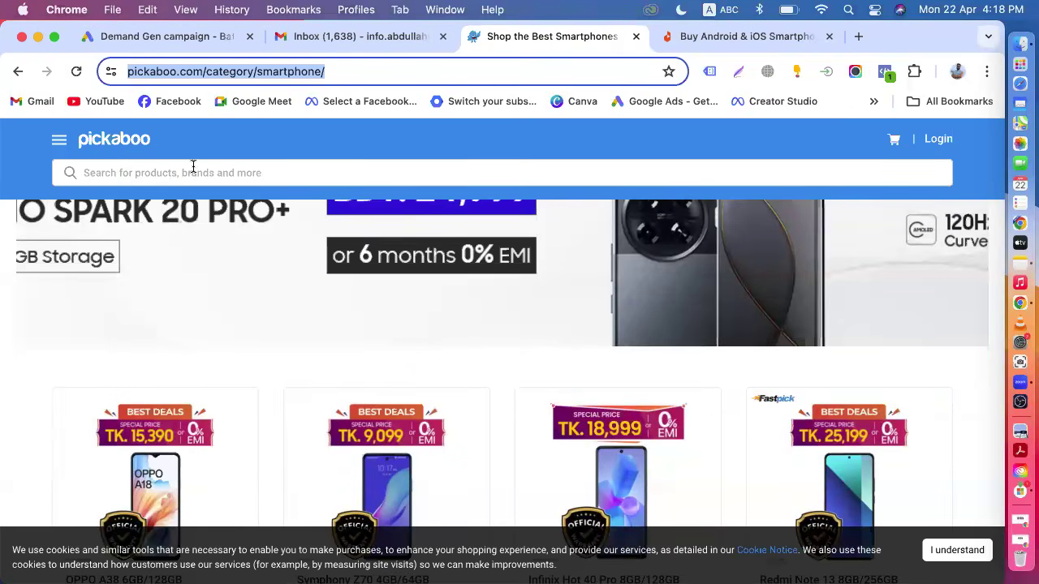
click(160, 36)
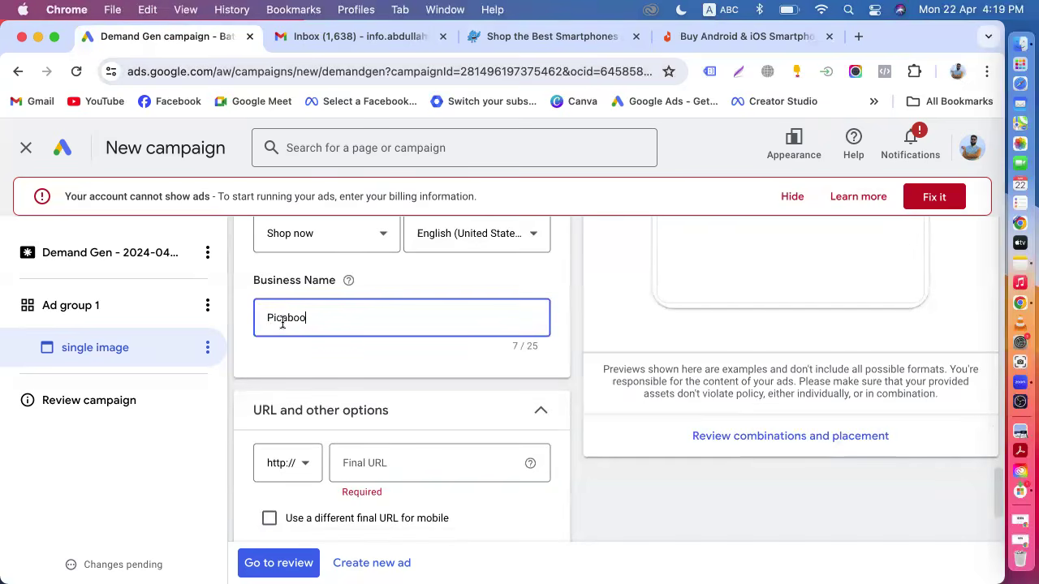
scroll(386, 317, down, 3)
click(383, 325)
click(539, 35)
key(super+c)
click(186, 37)
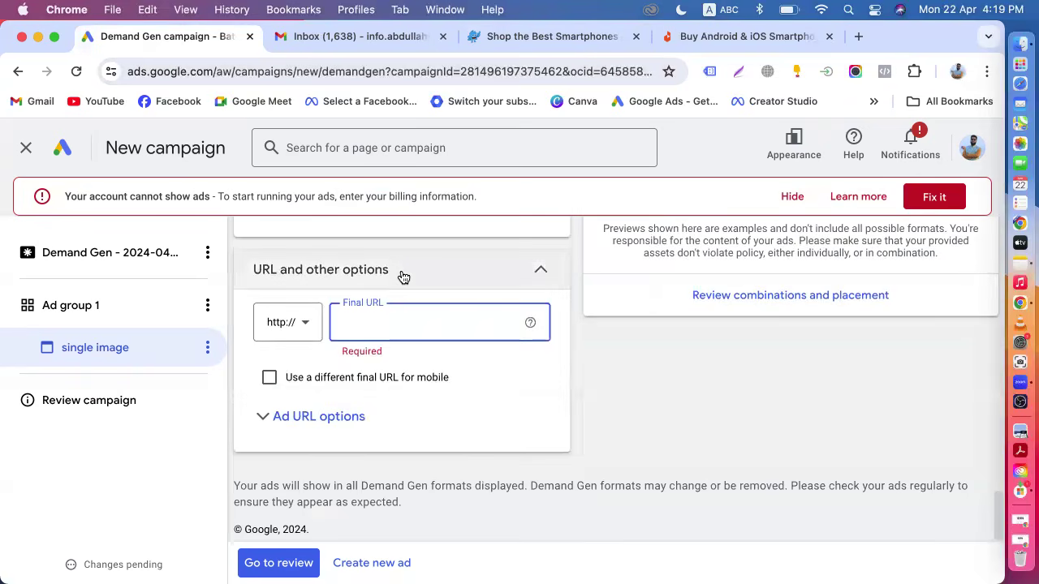
key(super+v)
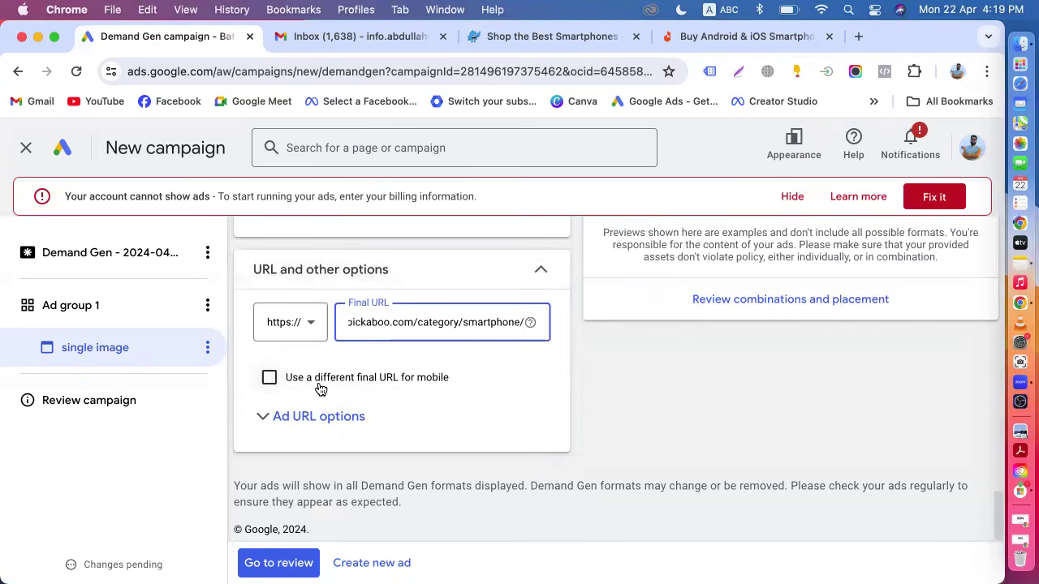
Enable a different final URL for mobile and paste the same smartphone category address into it.
click(320, 388)
click(365, 417)
key(super+v)
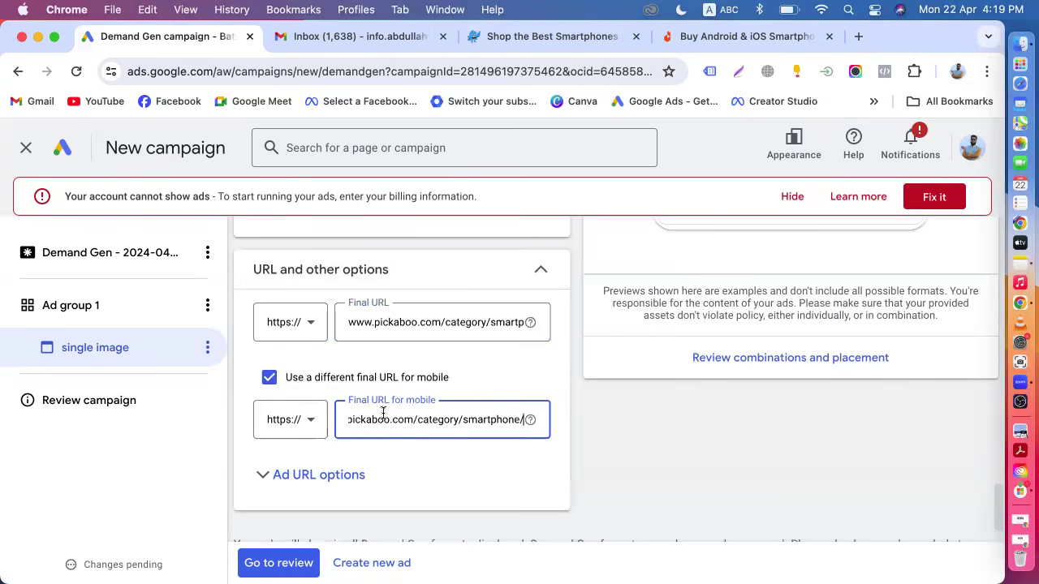
click(601, 420)
Review the ad preview in the Gmail and Gmail (EU) placements and return to the YouTube preview.
scroll(601, 420, down, 1)
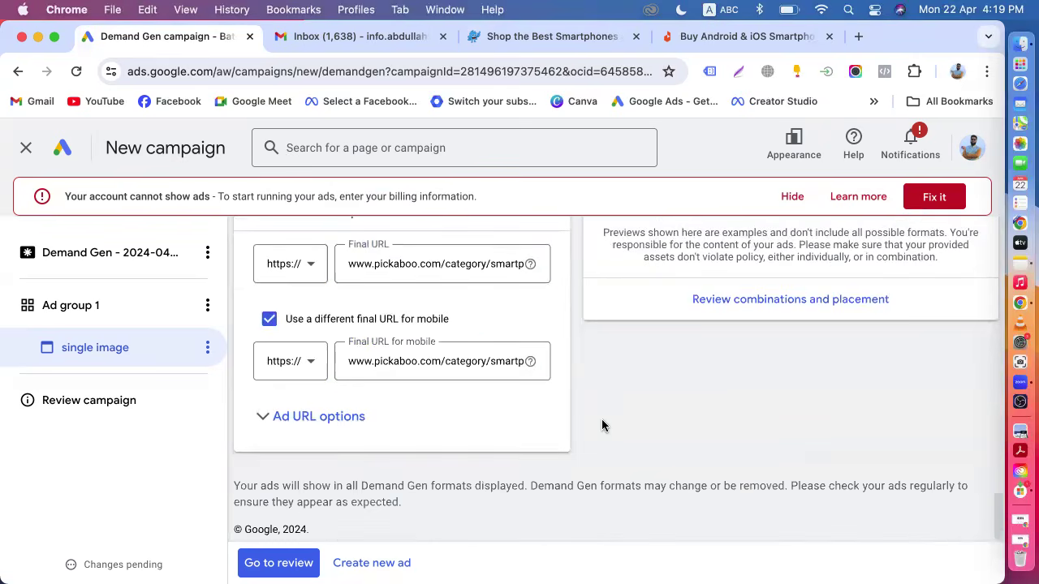
scroll(602, 419, up, 7)
scroll(602, 418, up, 3)
scroll(793, 463, down, 2)
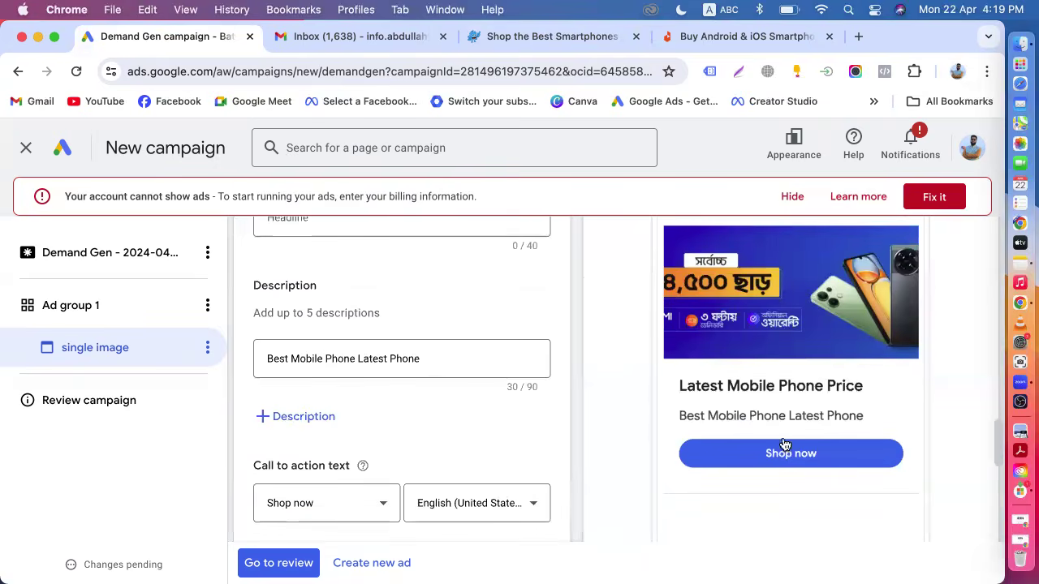
scroll(799, 374, up, 3)
scroll(799, 373, up, 3)
click(818, 321)
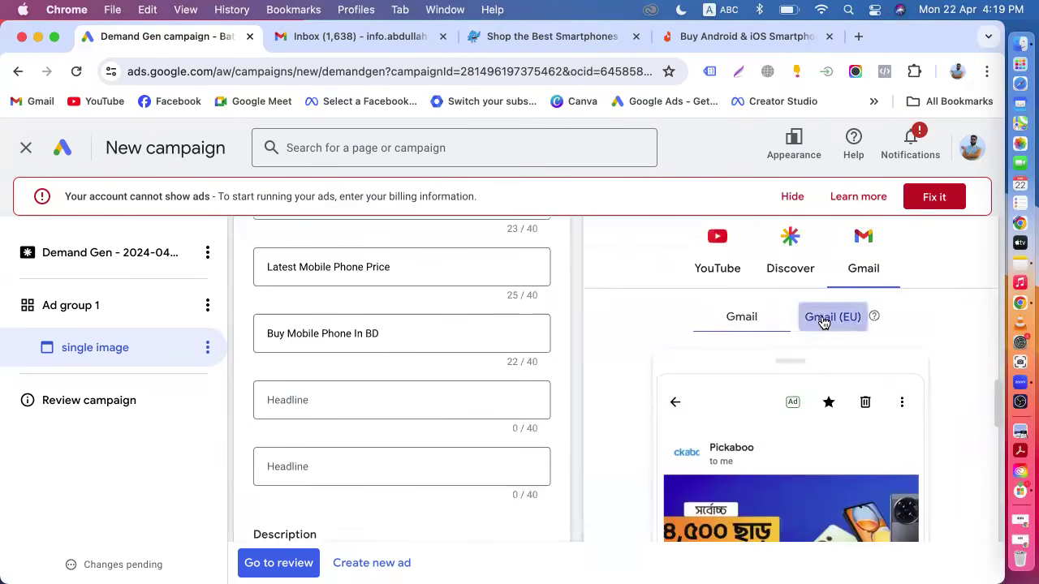
scroll(811, 334, down, 2)
scroll(768, 468, down, 3)
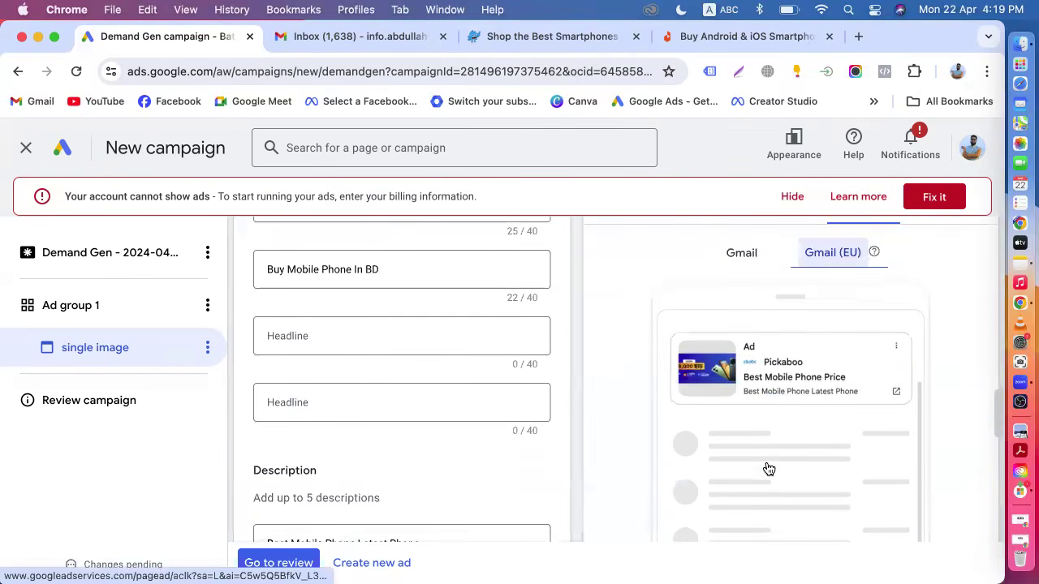
scroll(746, 389, up, 3)
click(741, 252)
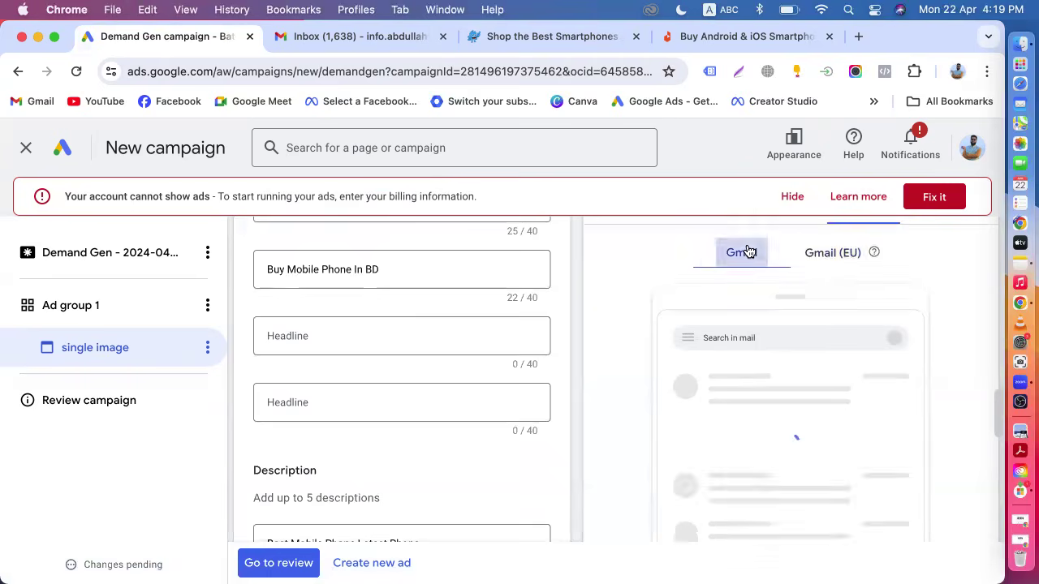
scroll(714, 276, up, 4)
click(717, 430)
Scroll through the completed single image ad form to check all its sections.
scroll(734, 401, down, 5)
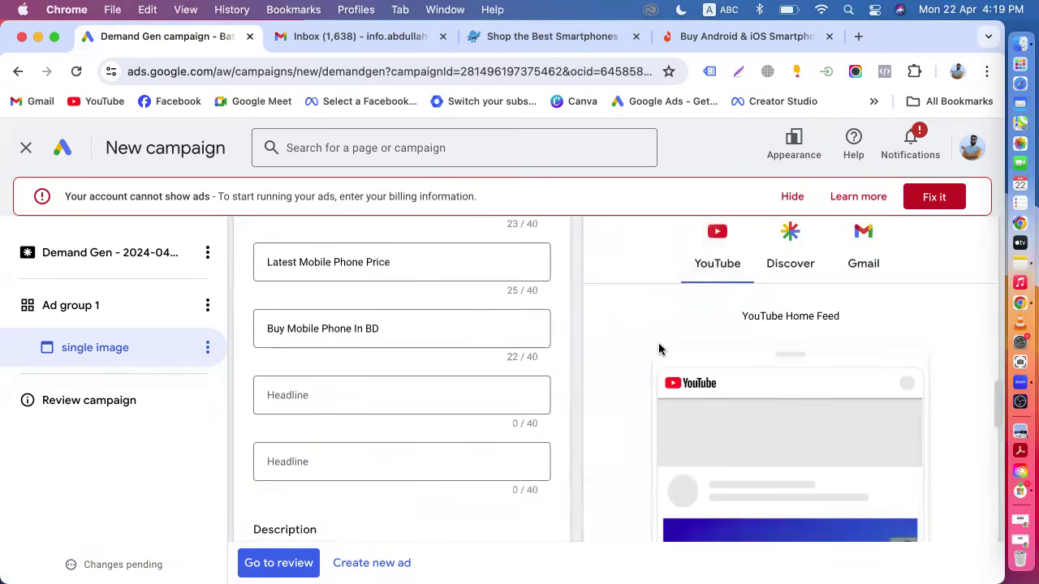
scroll(609, 340, up, 6)
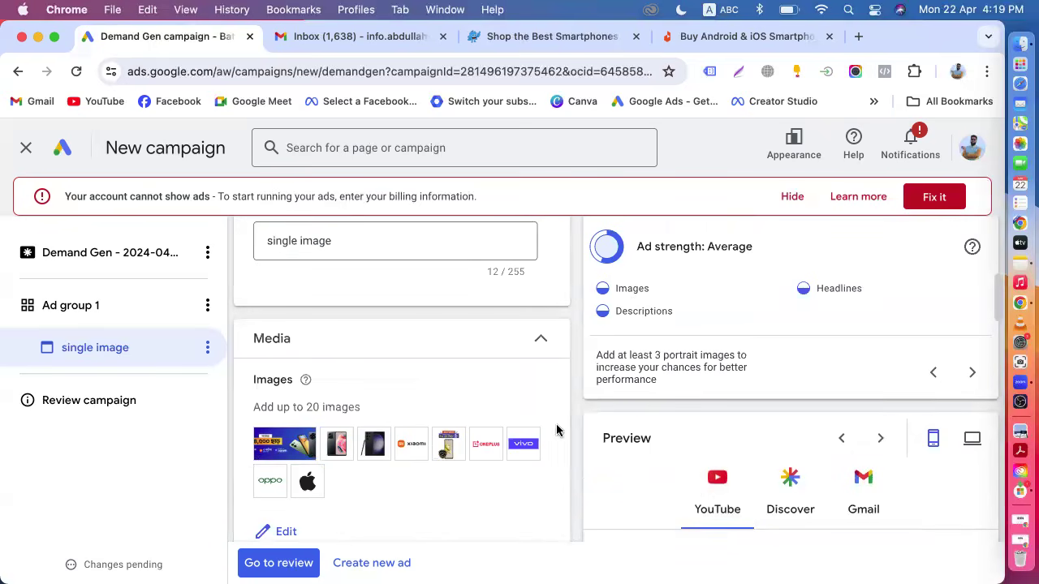
scroll(588, 419, down, 4)
scroll(589, 419, down, 10)
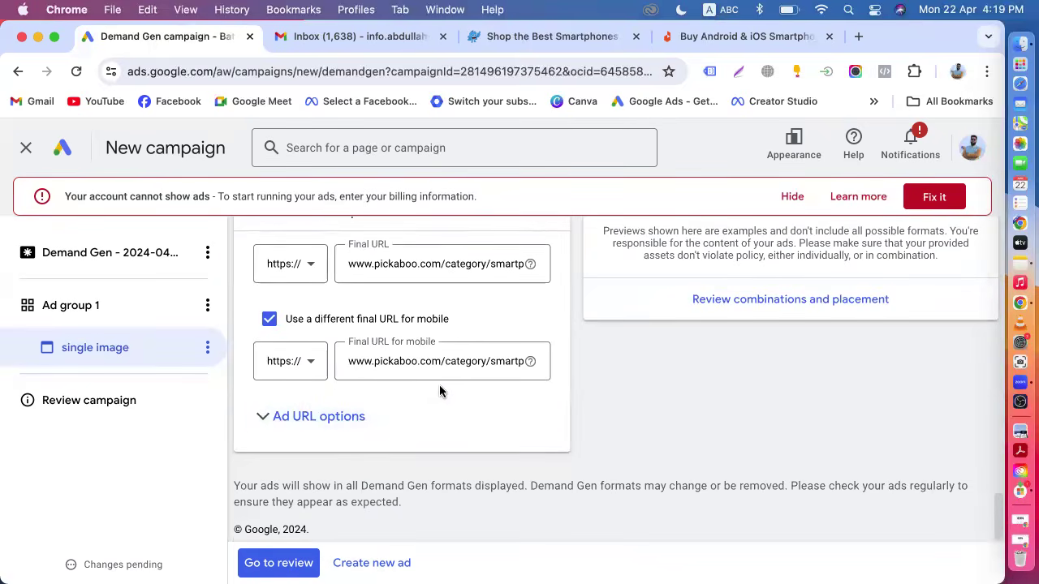
scroll(441, 389, up, 10)
scroll(440, 388, up, 5)
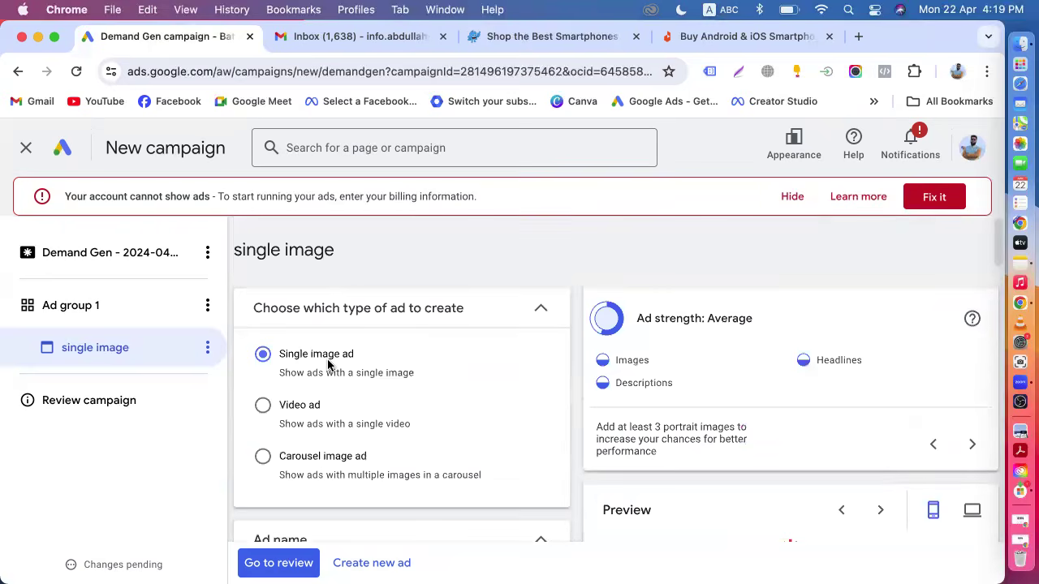
scroll(329, 365, down, 15)
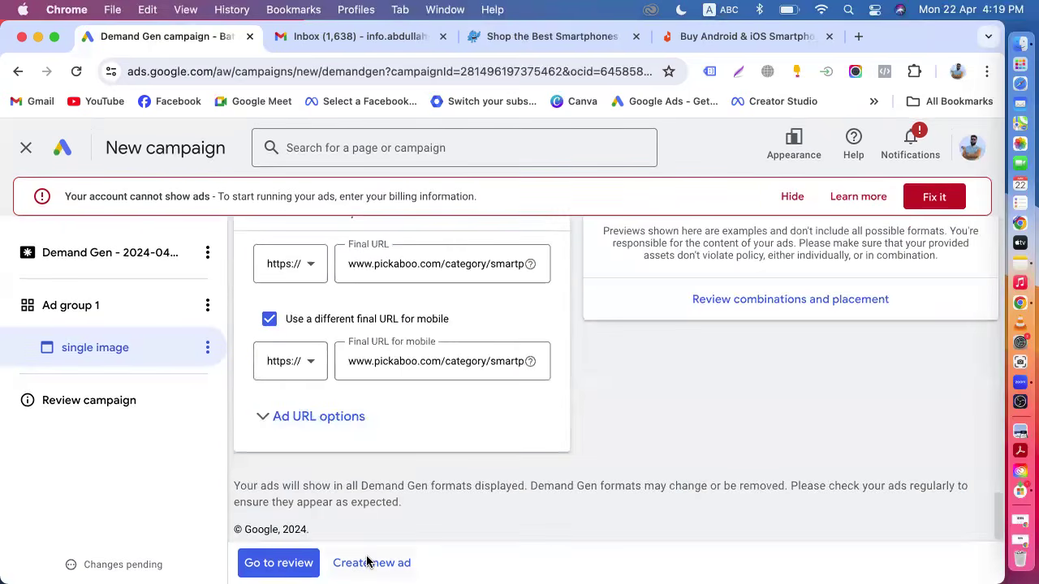
Create a new ad in Ad group 1 and set its type to Video ad.
click(369, 563)
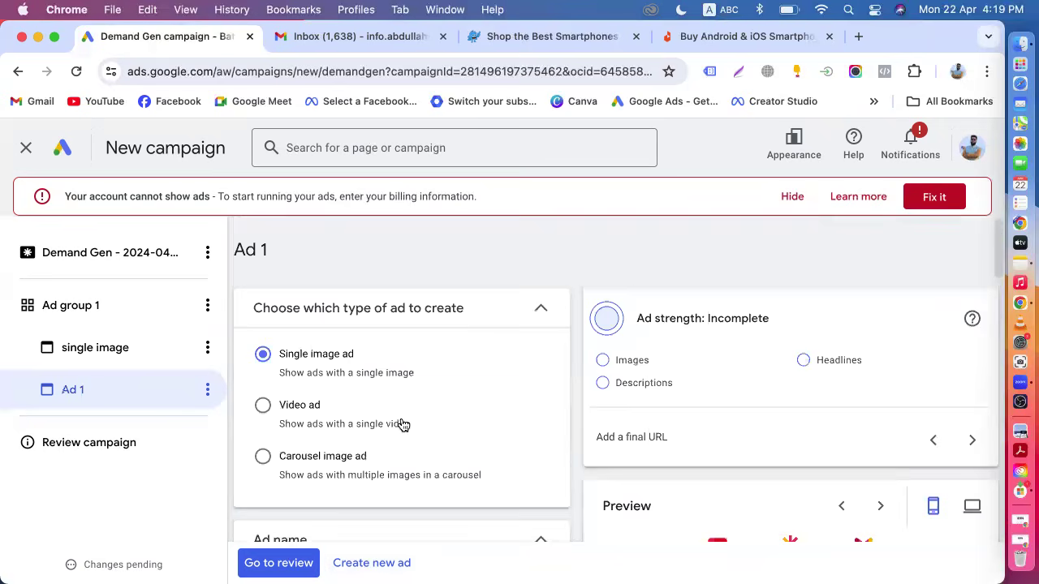
click(261, 405)
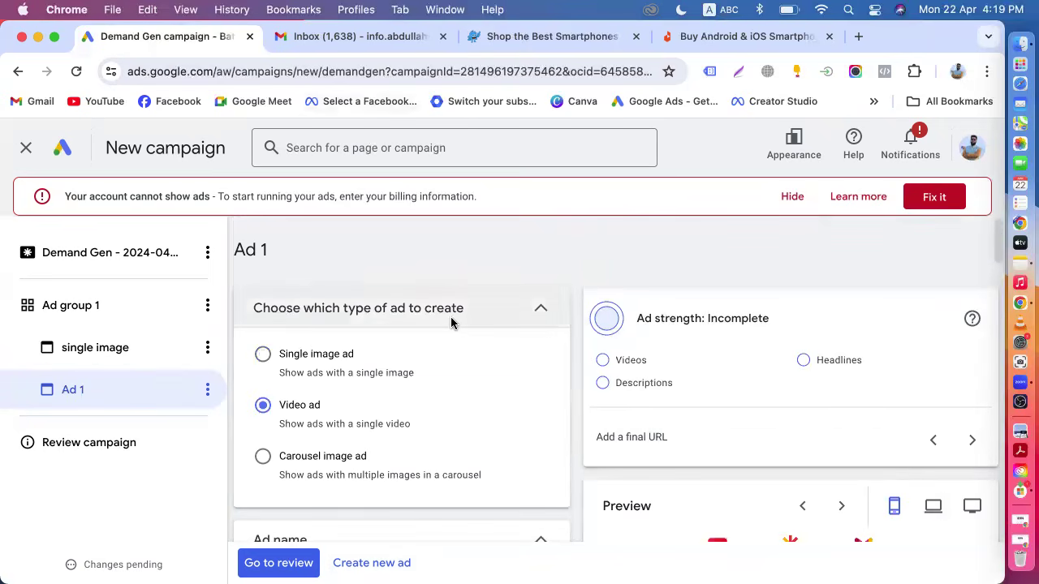
scroll(451, 323, down, 5)
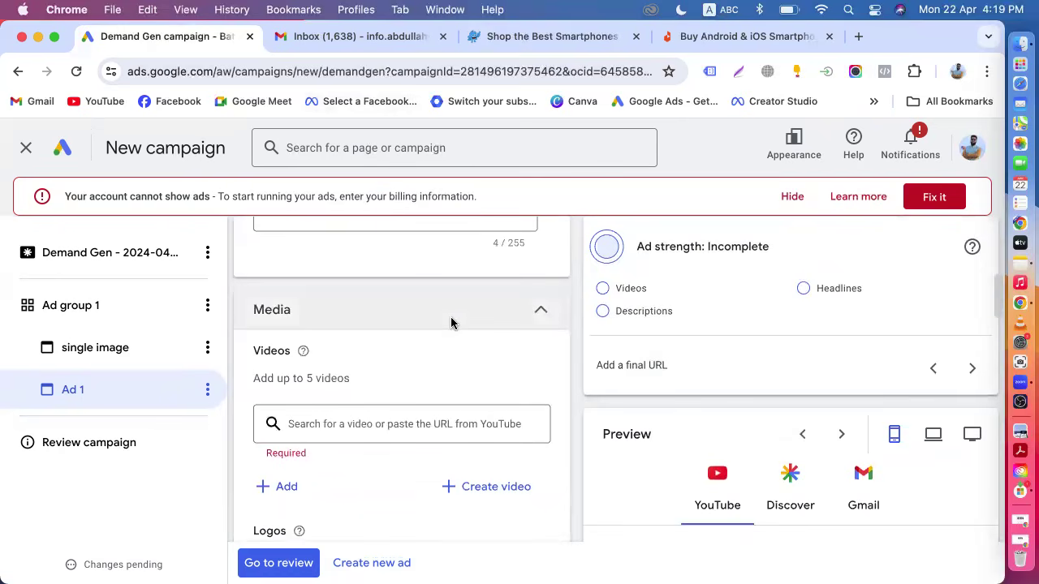
Browse the pickaboo smartphone page to its footer and accept the cookie notice.
click(487, 48)
scroll(575, 361, down, 10)
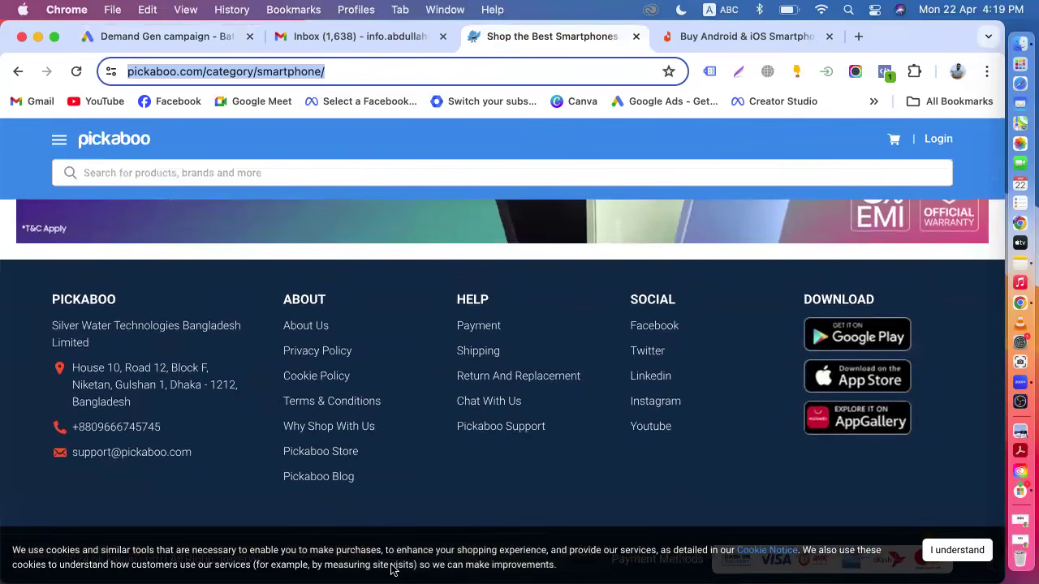
scroll(648, 443, down, 2)
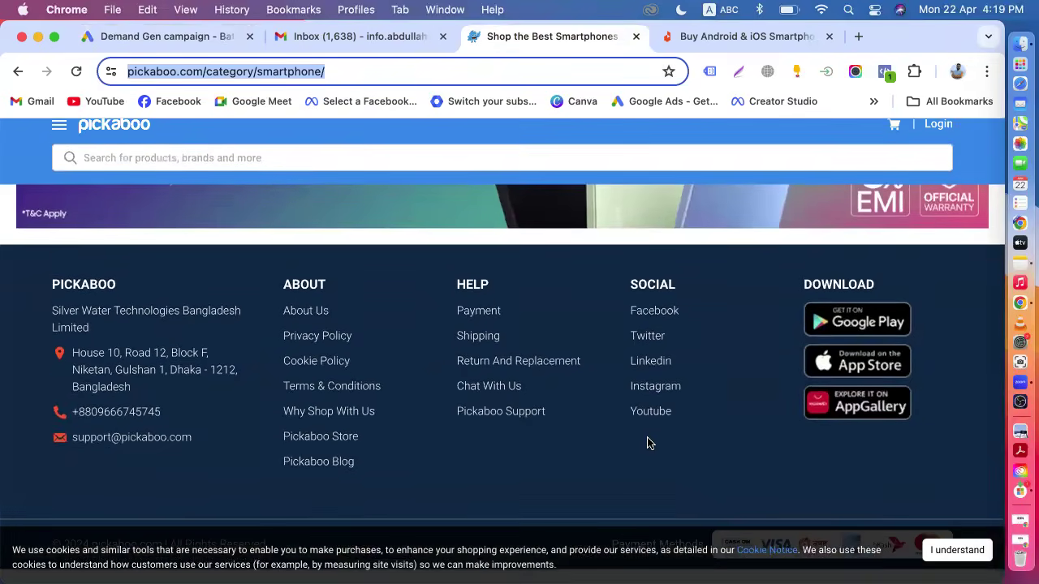
click(958, 552)
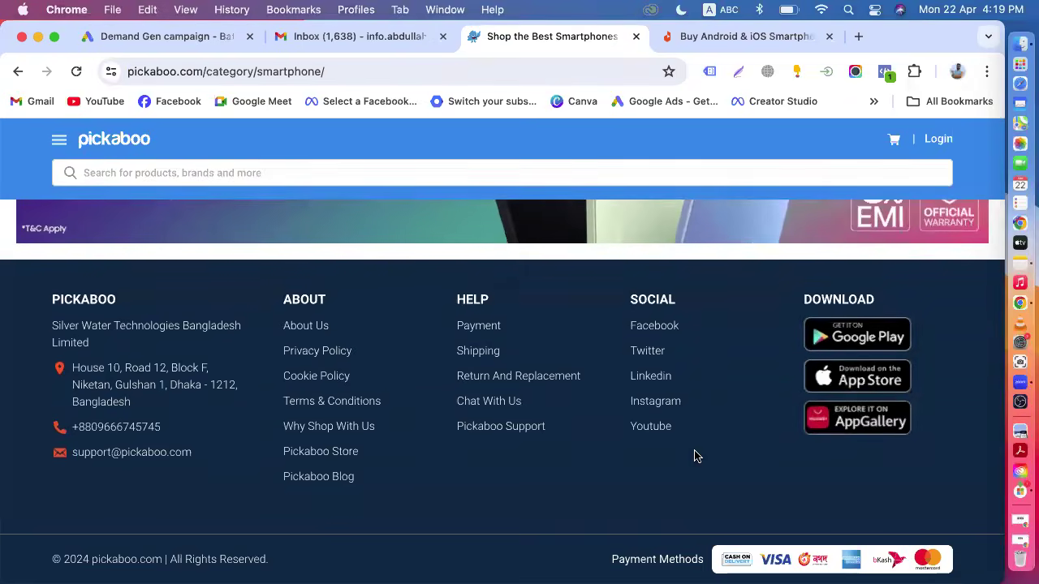
scroll(694, 456, up, 20)
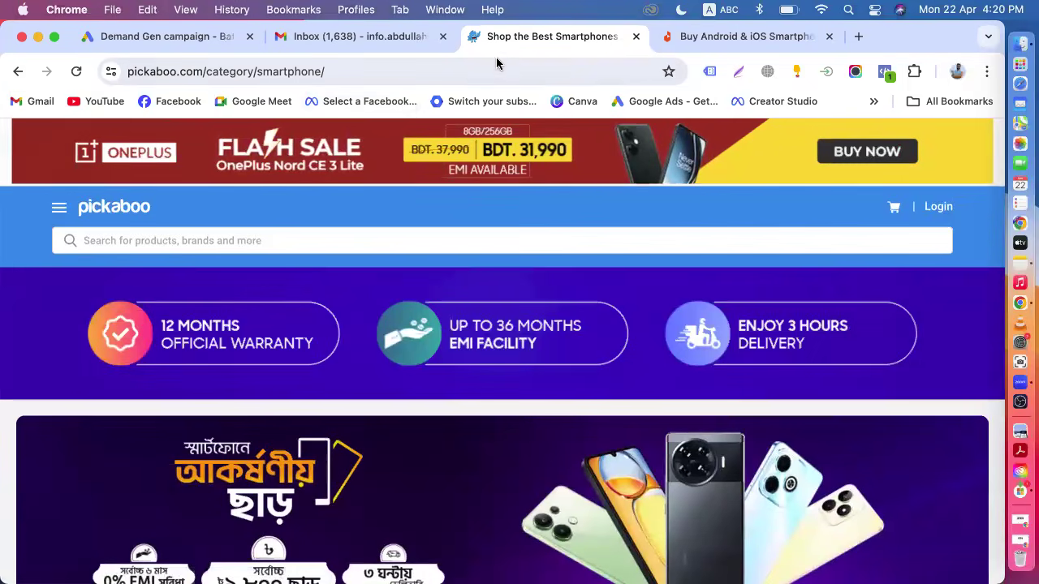
Open YouTube in a new tab and search for pickaboo.
click(856, 37)
click(120, 103)
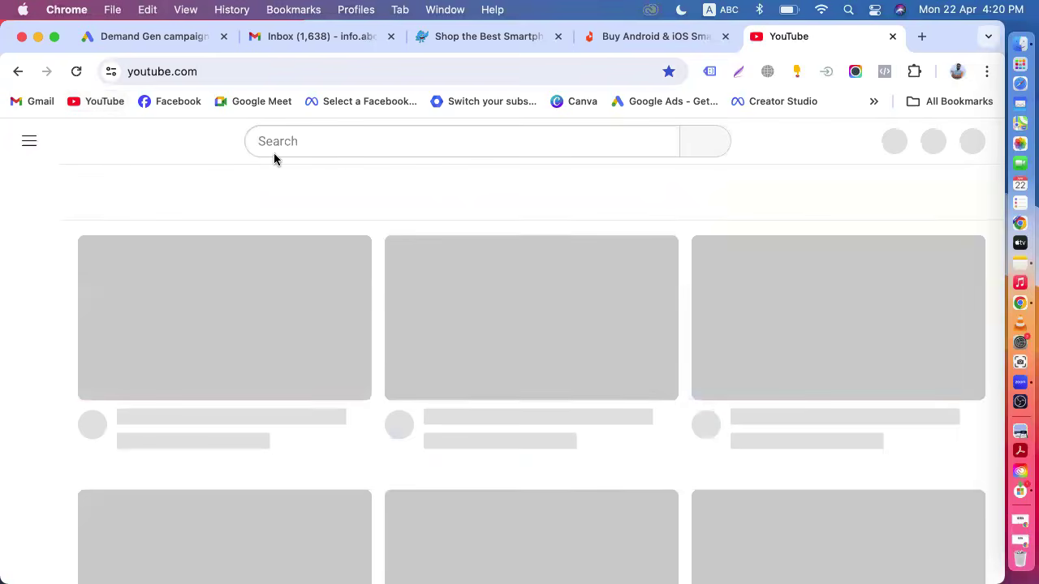
click(295, 141)
text(pi)
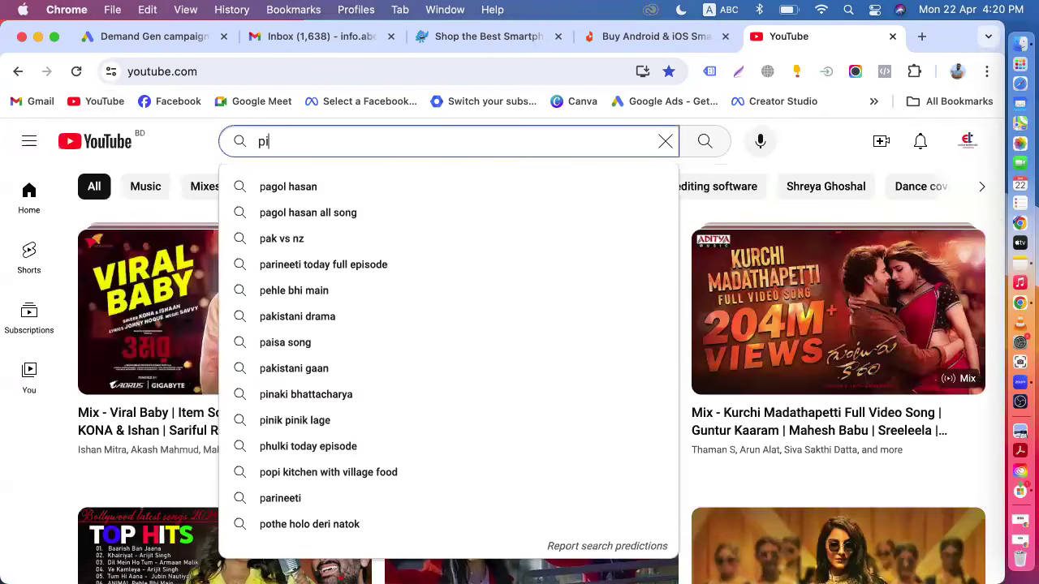
text(ckaboo)
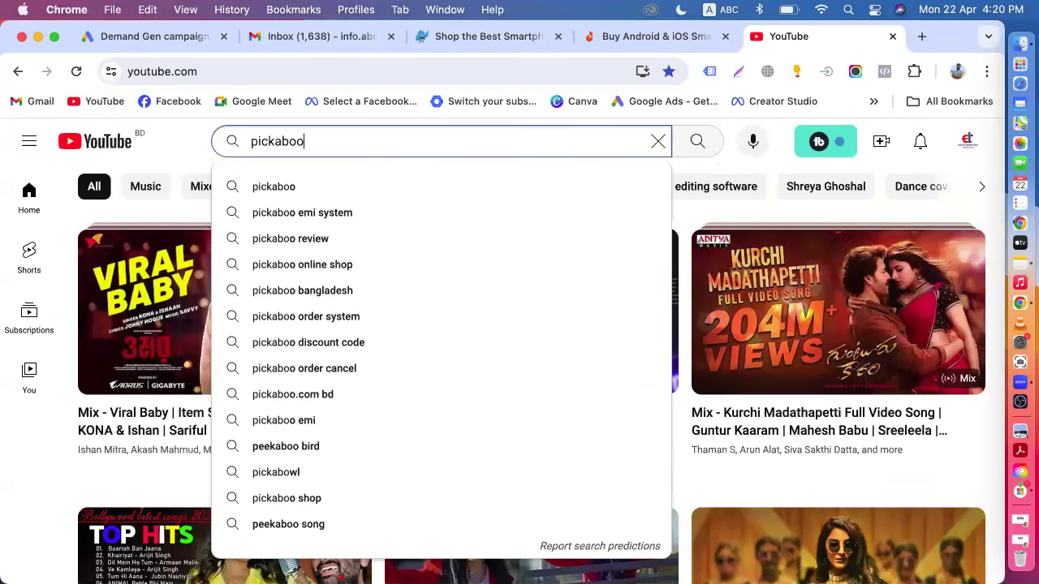
click(287, 186)
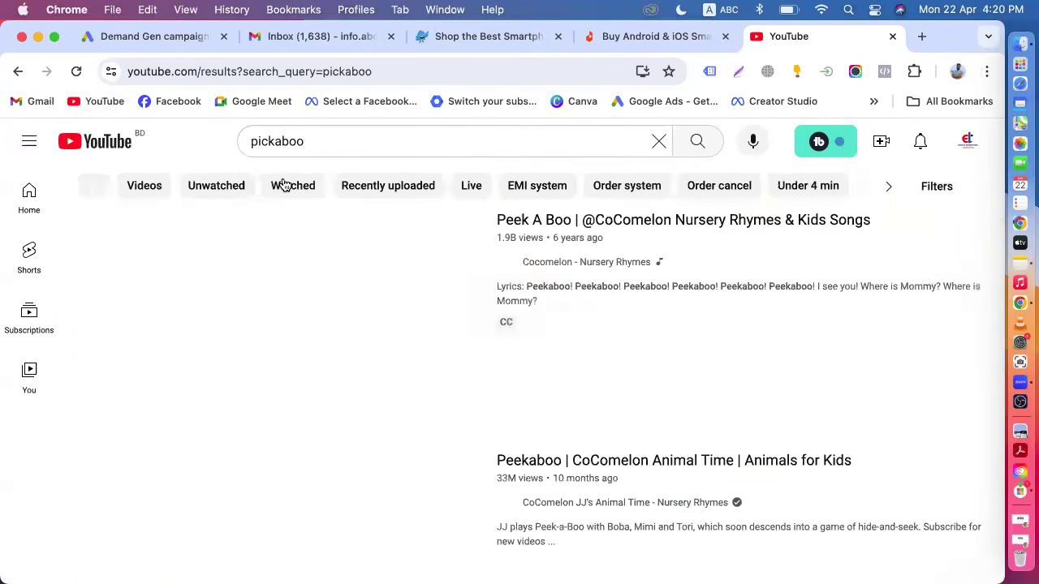
Open the Pickaboo channel's videos and play 'Enjoy Best Offers On Pickaboo!'.
scroll(568, 262, down, 5)
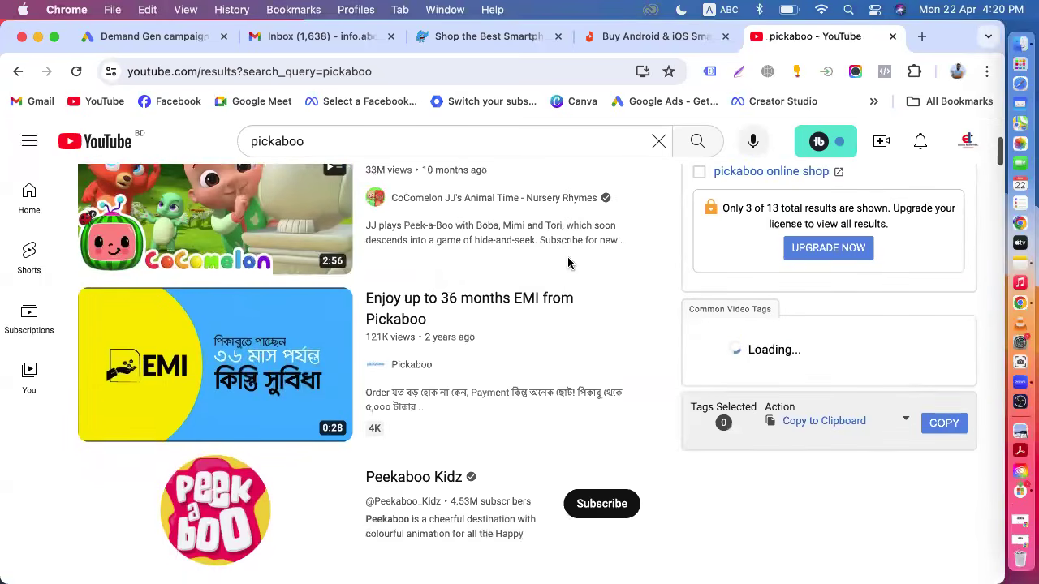
click(403, 370)
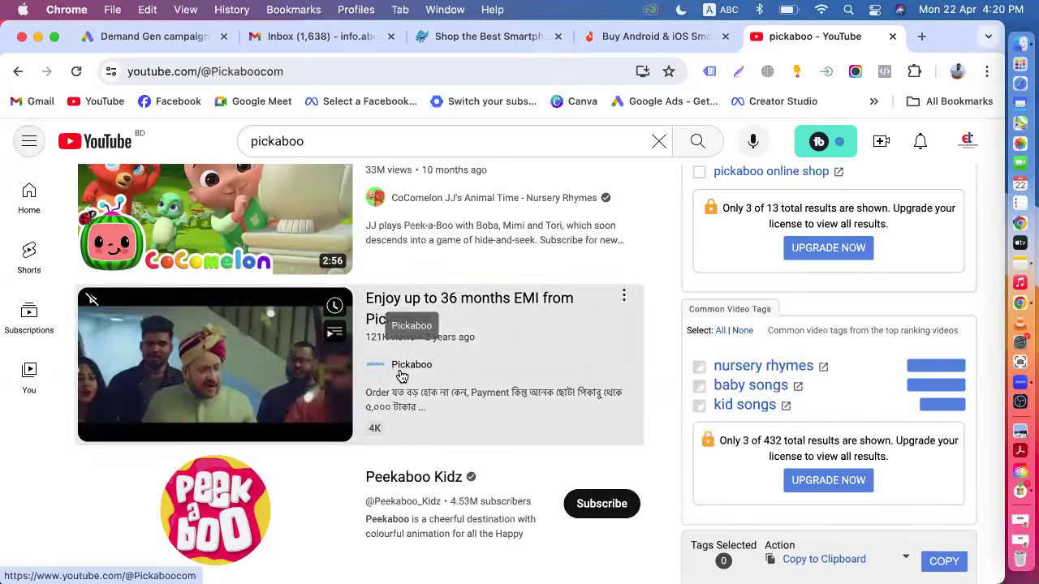
scroll(596, 336, down, 5)
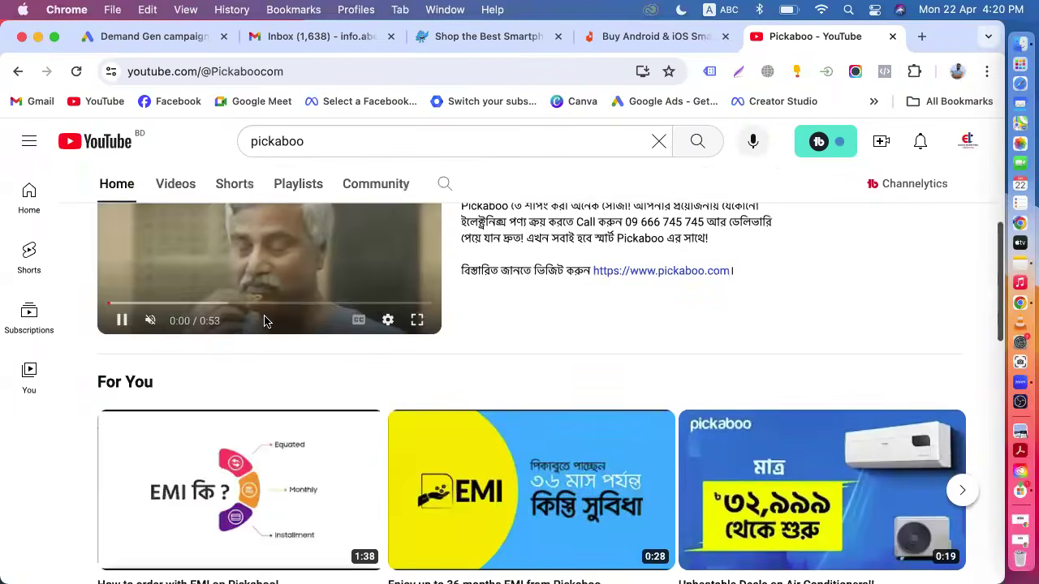
scroll(406, 364, up, 5)
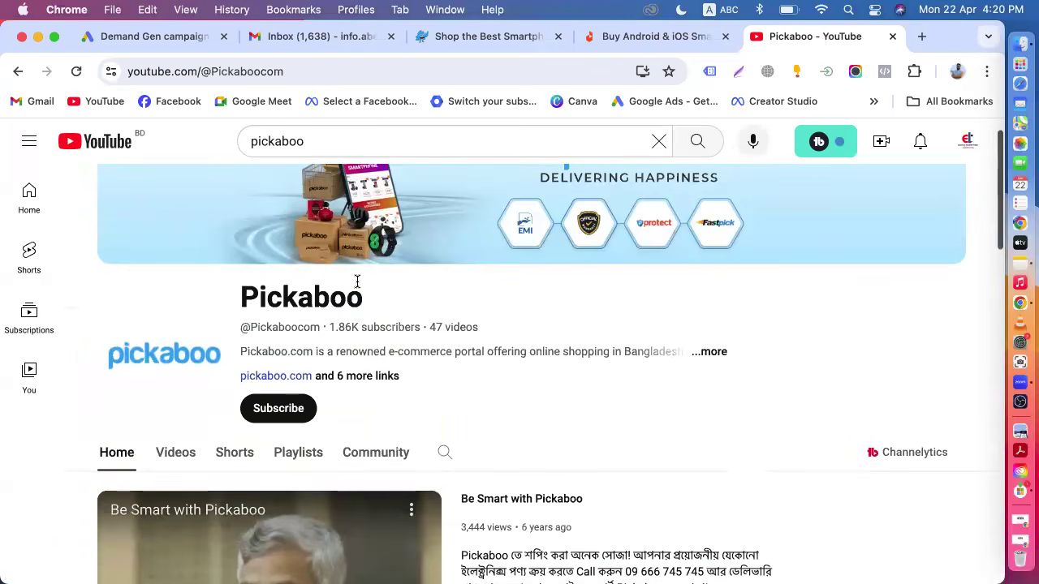
click(177, 454)
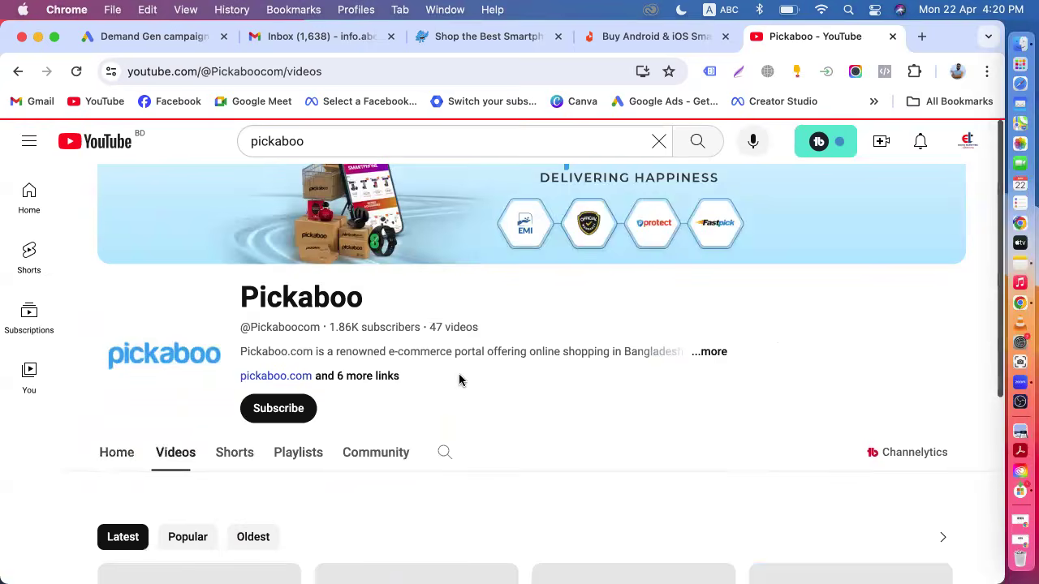
scroll(459, 379, down, 4)
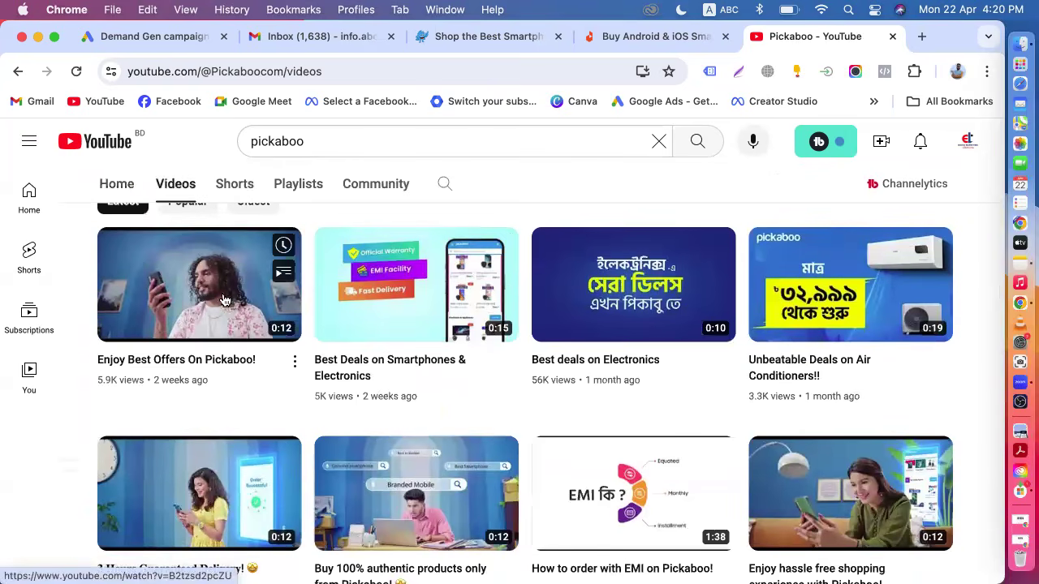
click(215, 312)
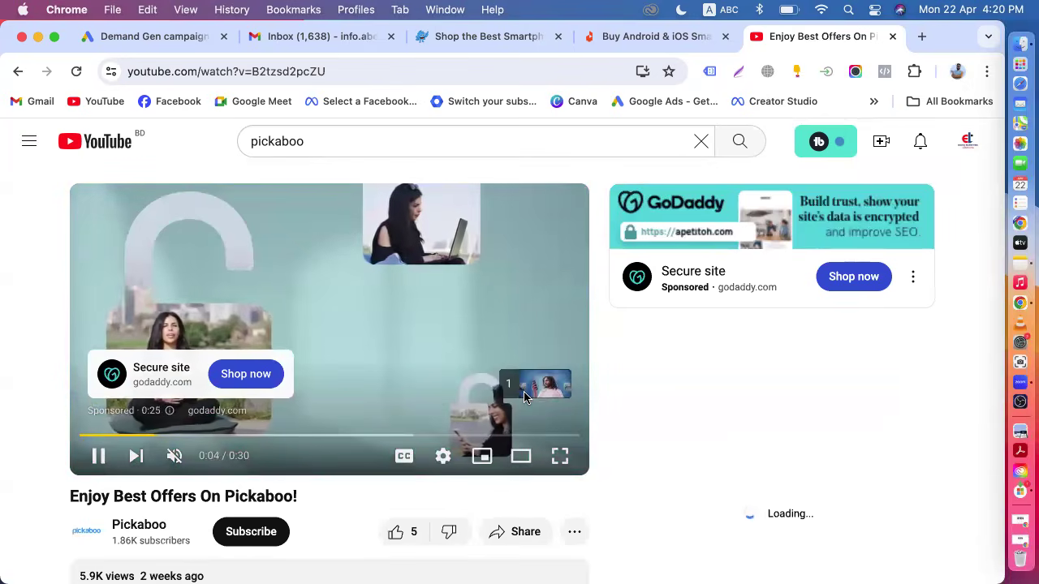
Copy the video's URL, pause it, and switch back to the pickaboo store tab.
click(526, 388)
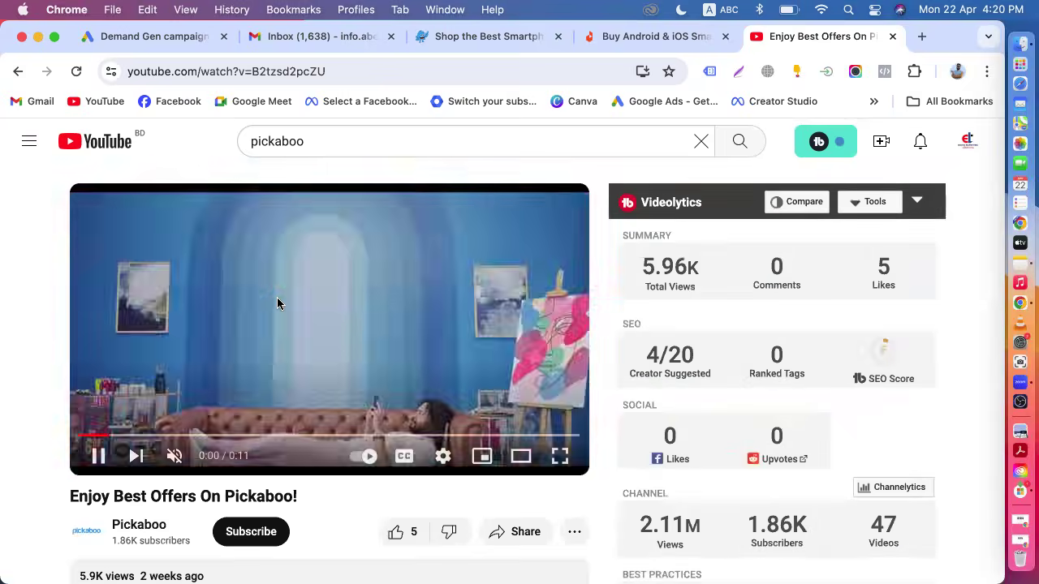
right_click(278, 299)
click(328, 358)
click(98, 457)
click(503, 37)
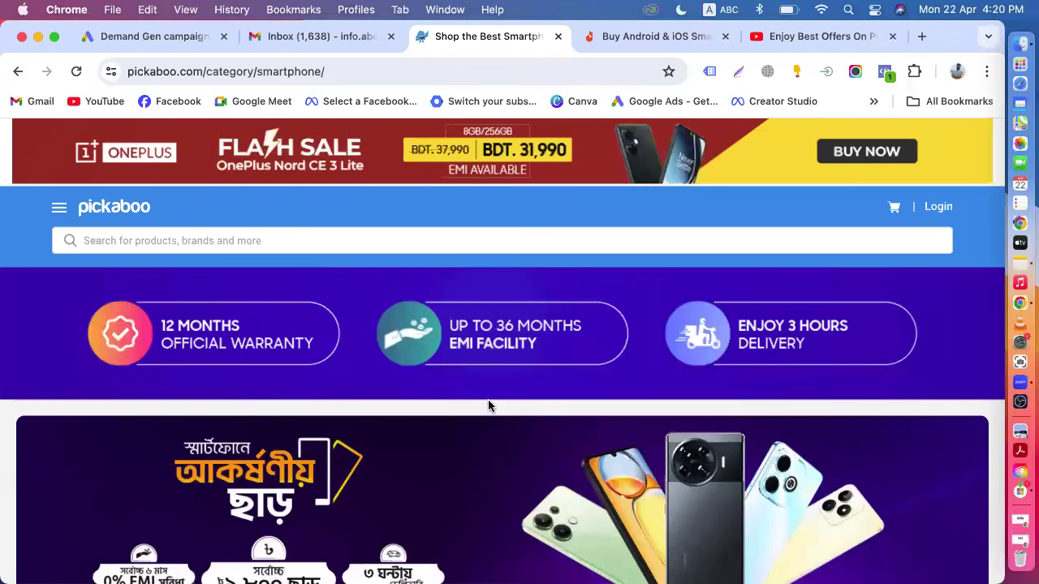
Add the copied 'Enjoy Best Offers On Pickaboo!' YouTube video URL to the ad's videos.
scroll(488, 401, down, 3)
scroll(488, 402, down, 10)
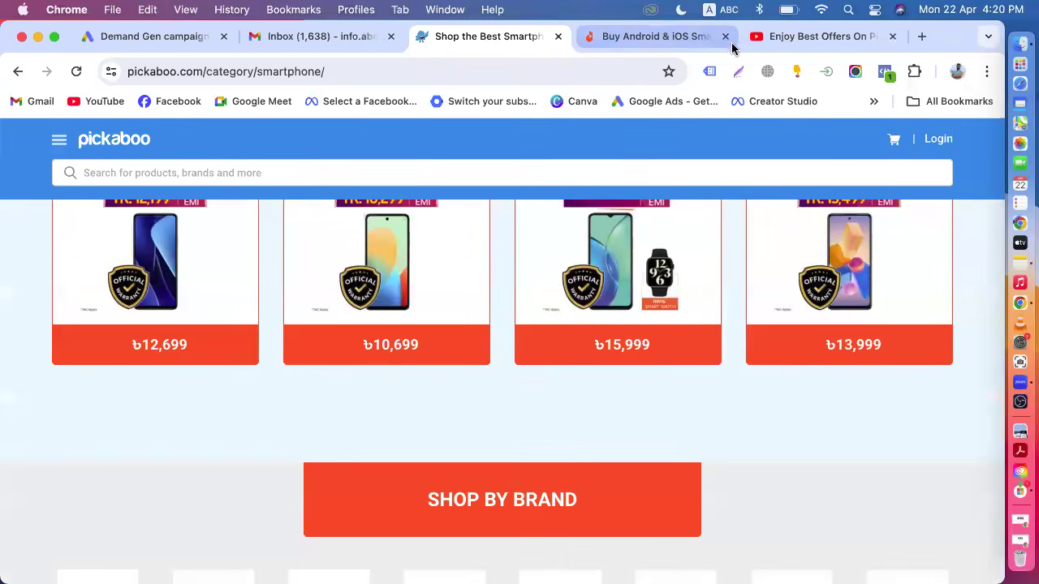
click(783, 36)
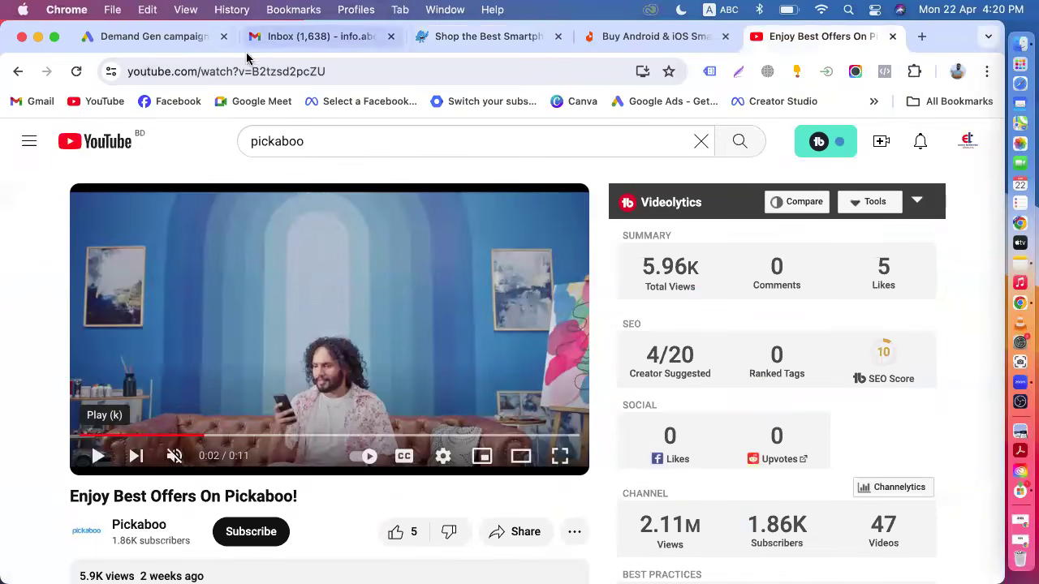
click(162, 42)
click(339, 422)
text(https://youtu.be/I5Dtbd2pcZ0)
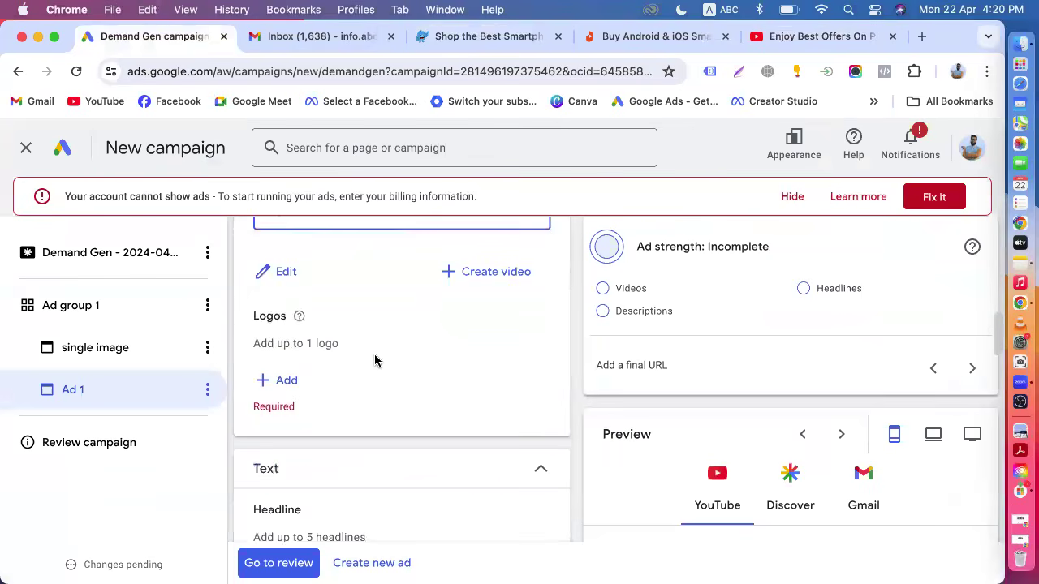
Copy the URL of the Pickaboo video 'Unbeatable Deals on Air Conditioners!!' and add it as a second video to the ad.
scroll(375, 360, up, 3)
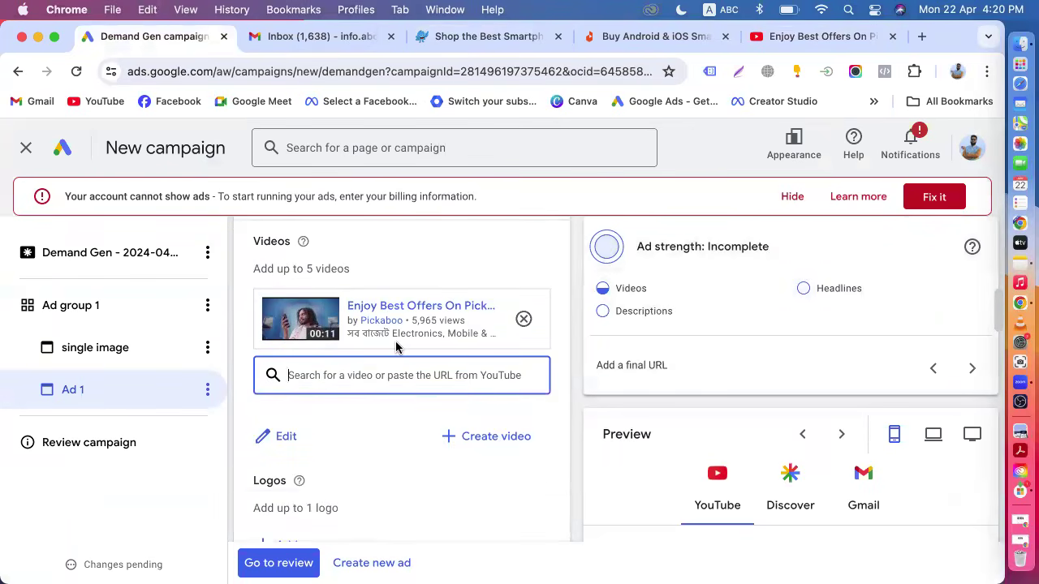
click(816, 37)
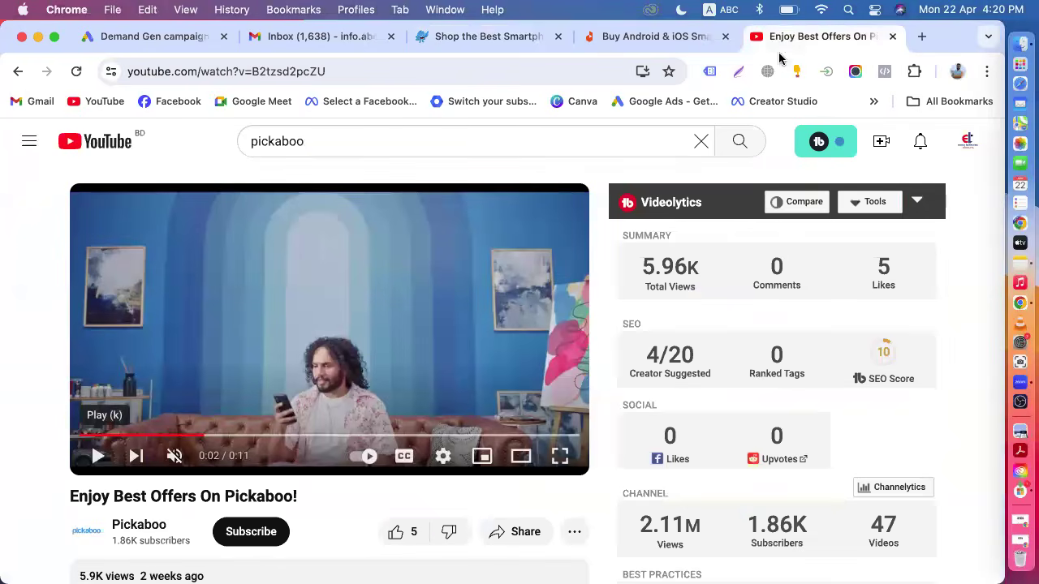
click(21, 75)
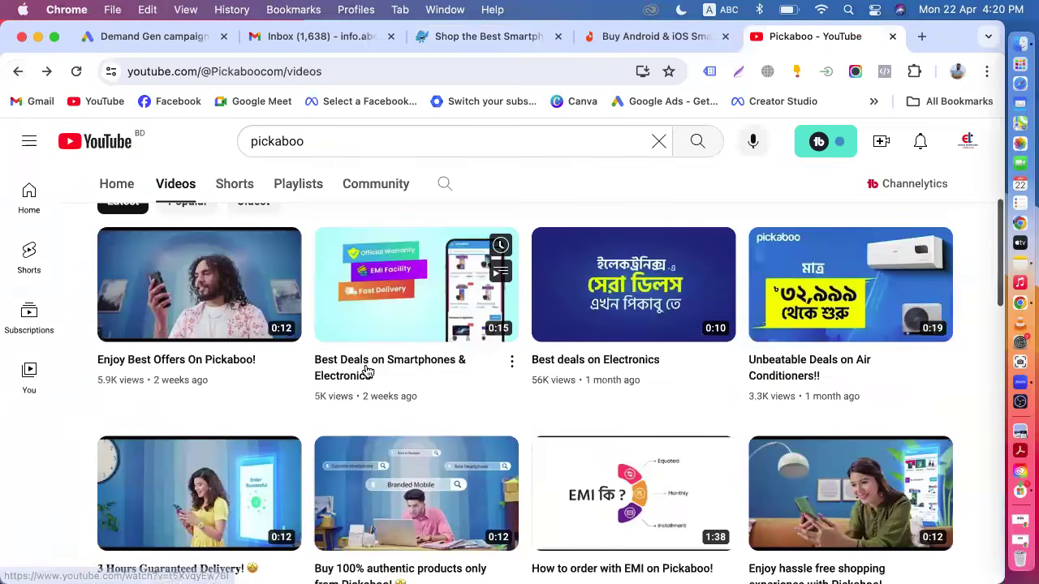
click(815, 311)
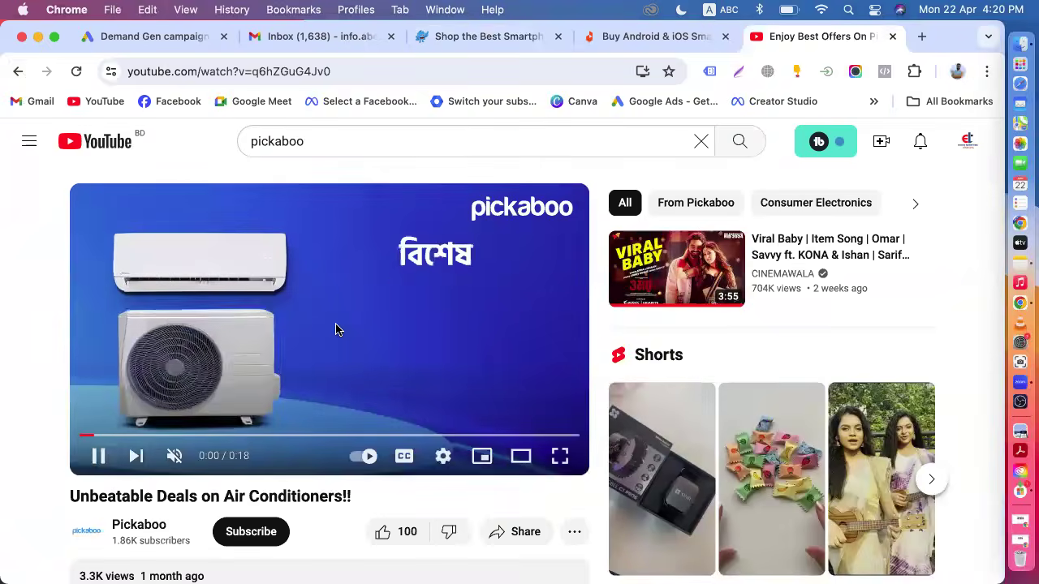
right_click(337, 331)
click(409, 381)
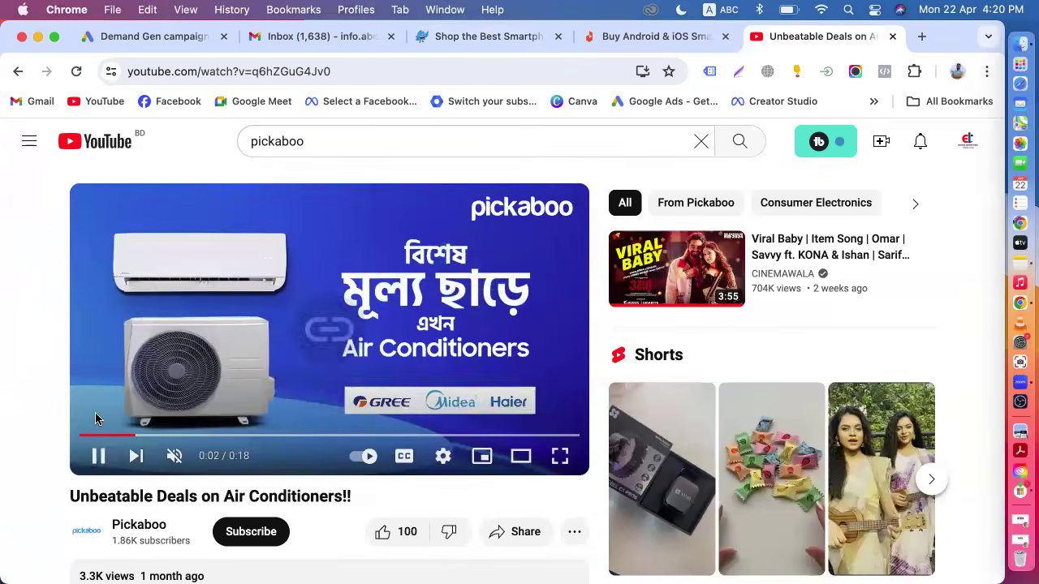
click(98, 455)
click(174, 39)
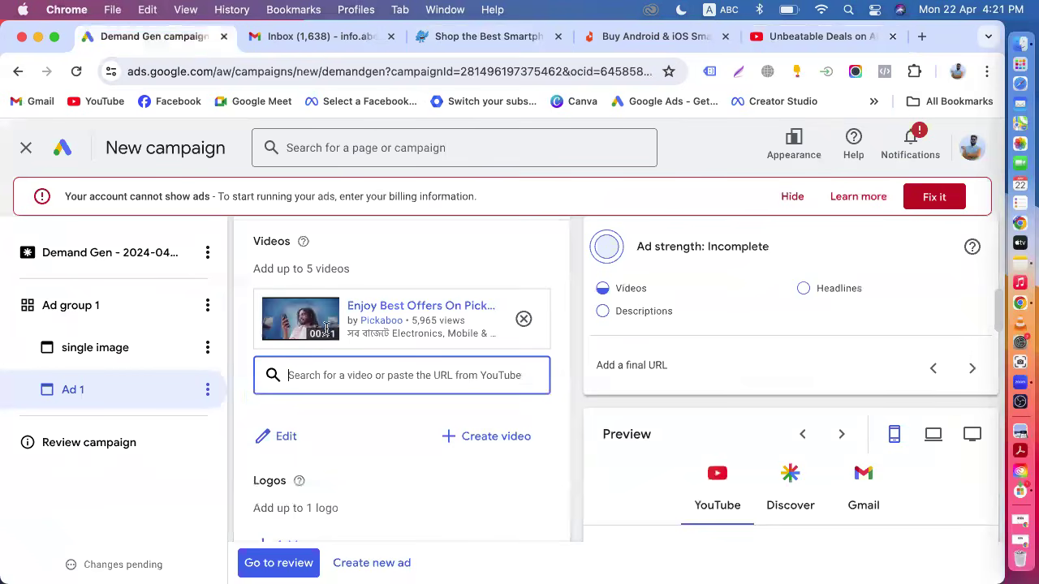
key(super+v)
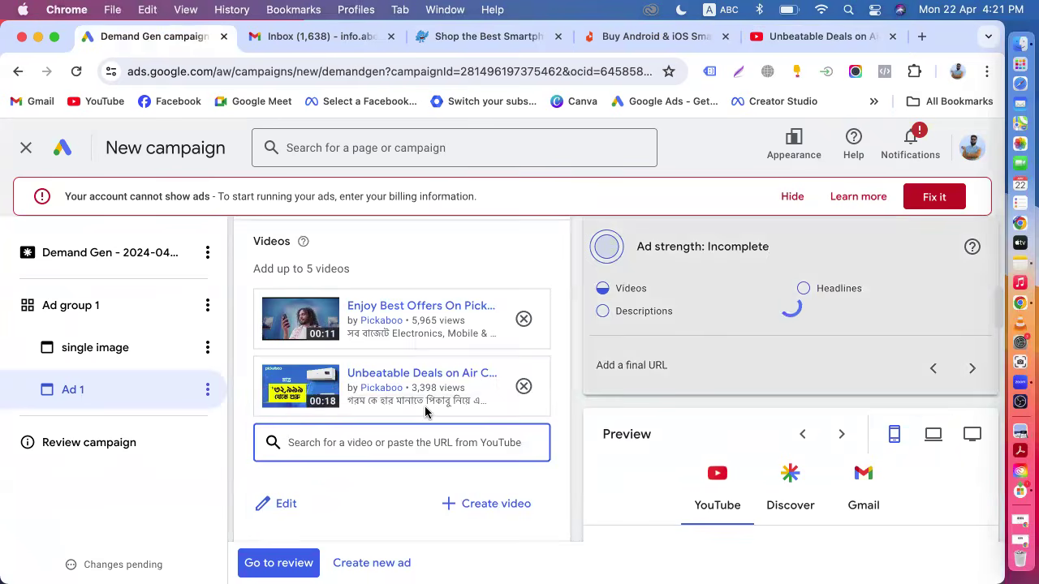
Review the ad preview across the YouTube, Discover and Gmail placements.
scroll(424, 411, down, 5)
scroll(658, 414, down, 10)
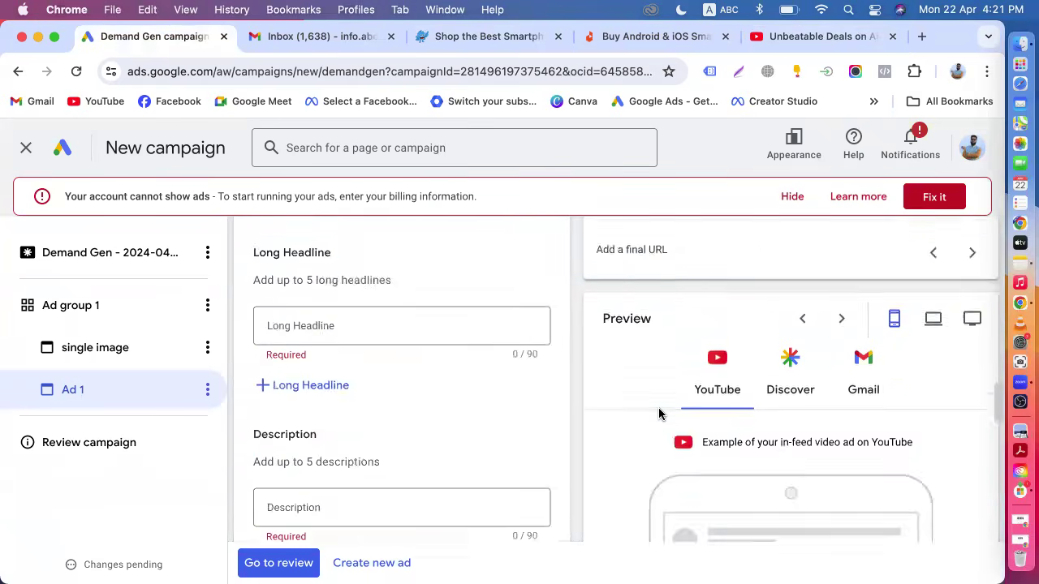
scroll(789, 409, up, 5)
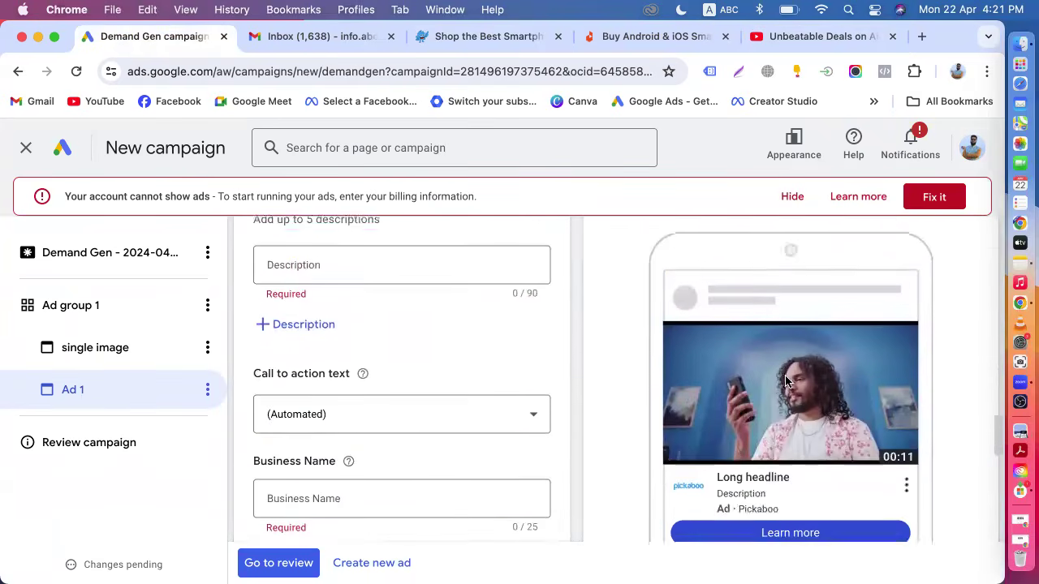
click(802, 331)
scroll(803, 331, down, 4)
scroll(802, 331, down, 2)
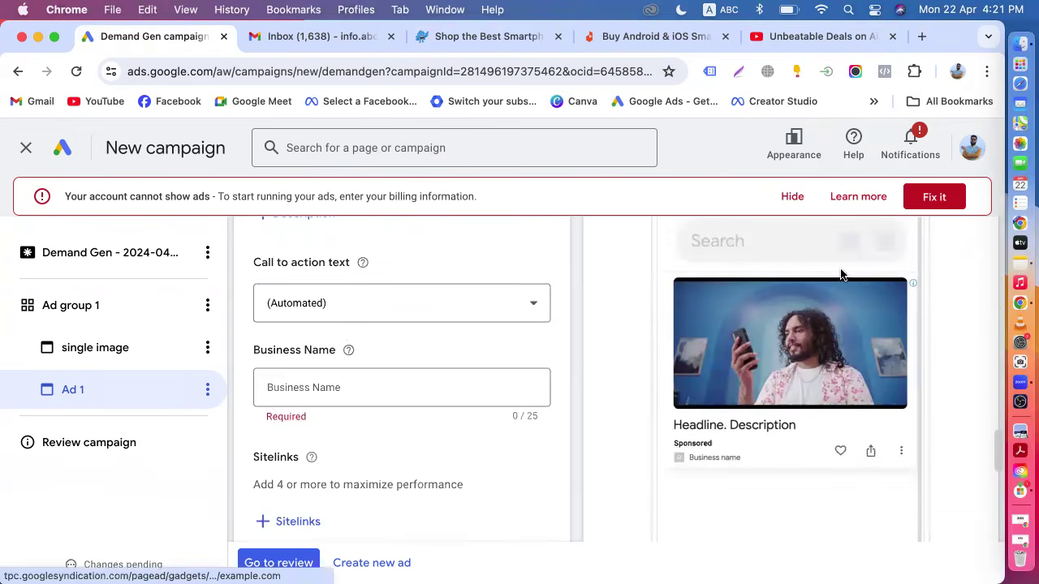
scroll(828, 343, up, 5)
scroll(852, 328, up, 2)
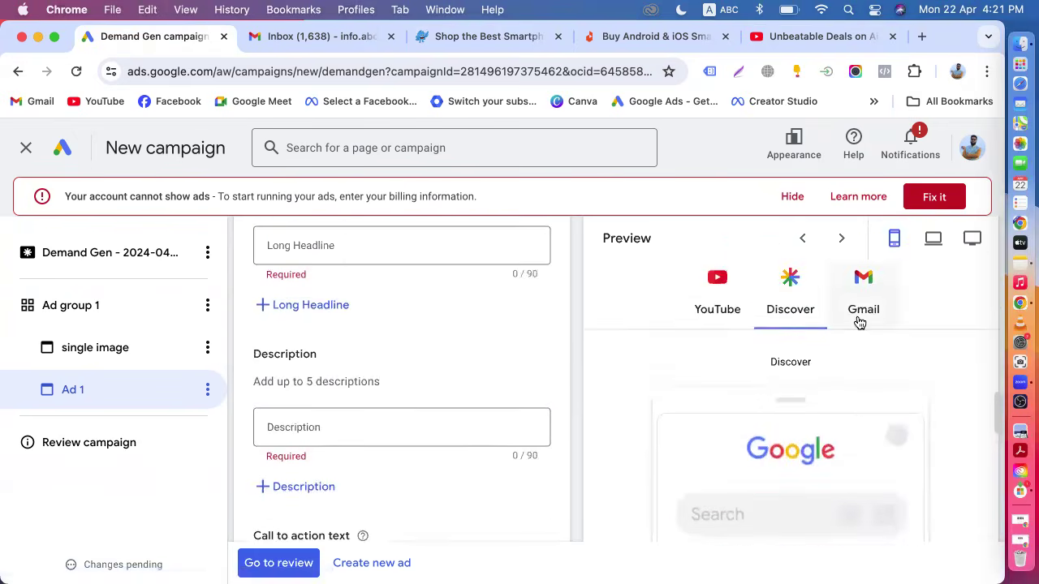
click(863, 313)
scroll(820, 422, down, 2)
scroll(799, 397, up, 1)
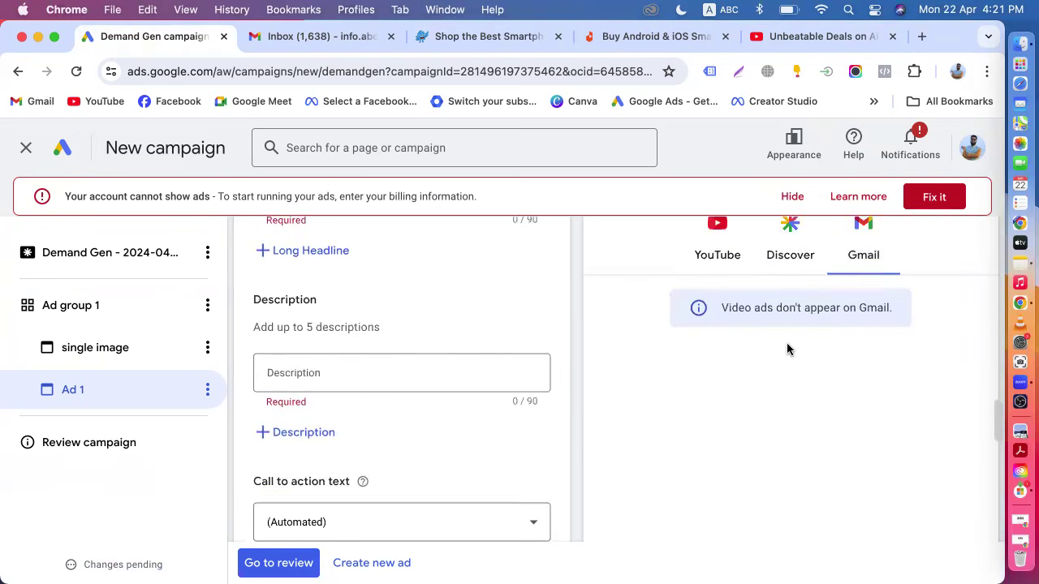
click(788, 261)
click(725, 260)
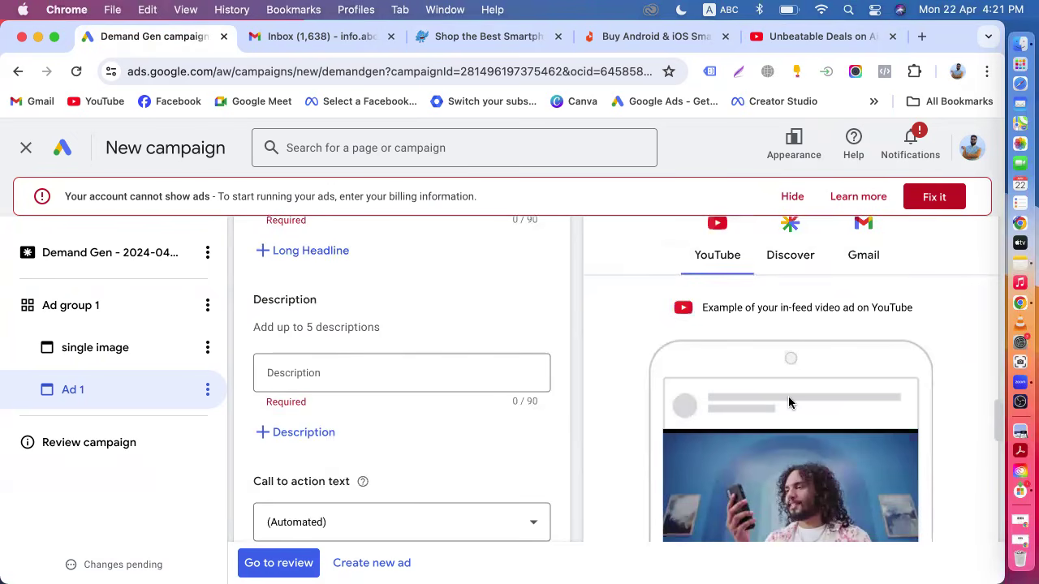
scroll(788, 398, up, 1)
click(791, 339)
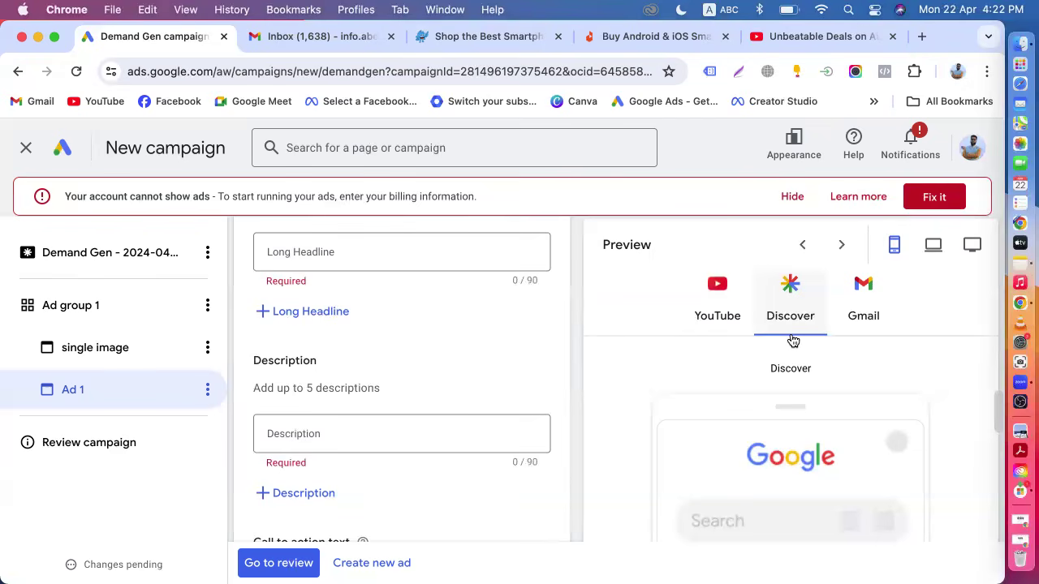
Enter the long headline "Buy Mobile Phone" for the video ad.
scroll(765, 331, down, 3)
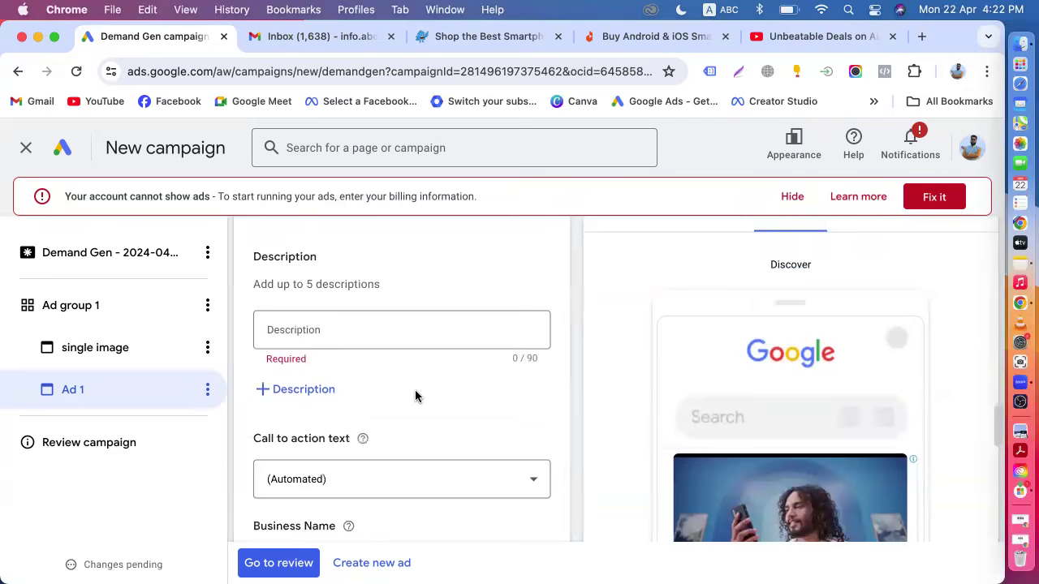
scroll(415, 389, up, 5)
click(350, 327)
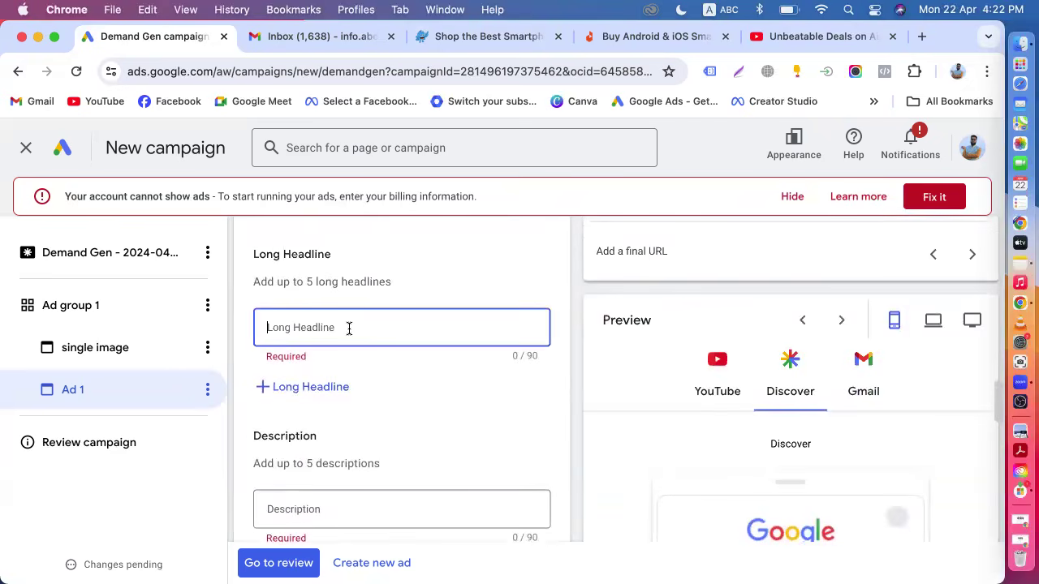
text(Buy Mobile Phone)
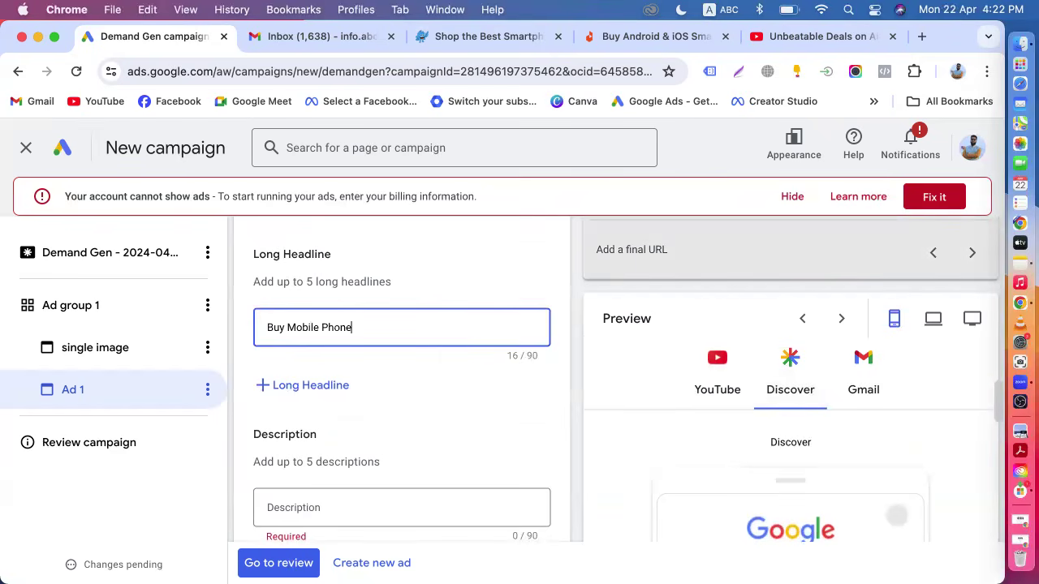
Enter the description "Best Mobile Phone Price IN BD".
scroll(319, 352, down, 4)
click(328, 350)
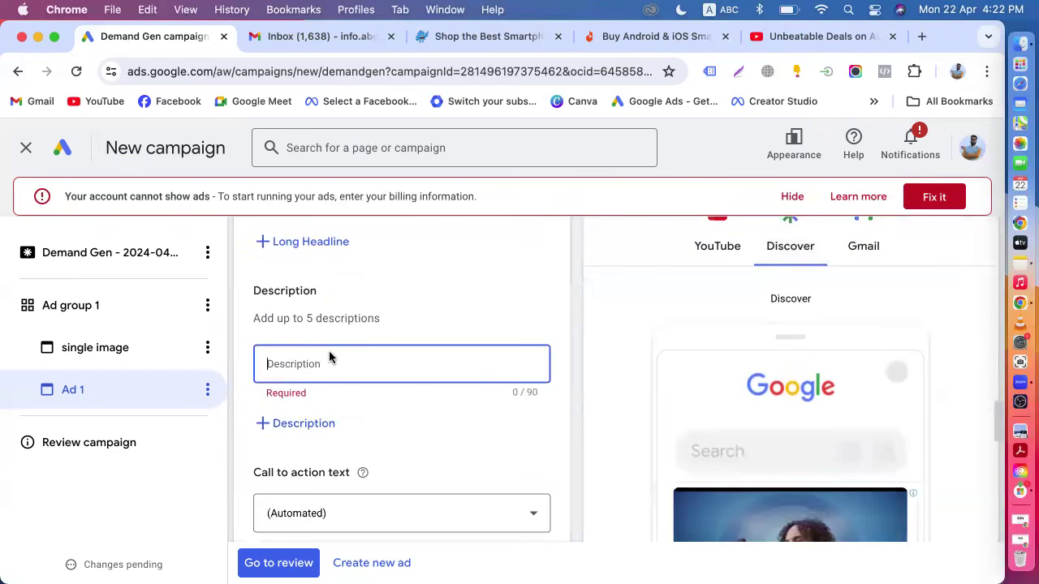
text(Best M)
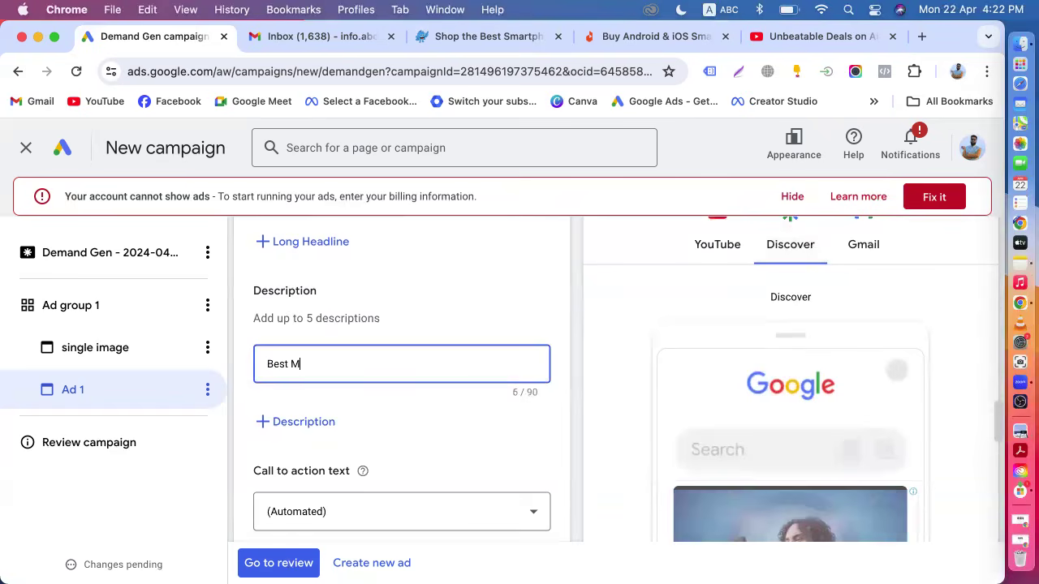
text(obile P)
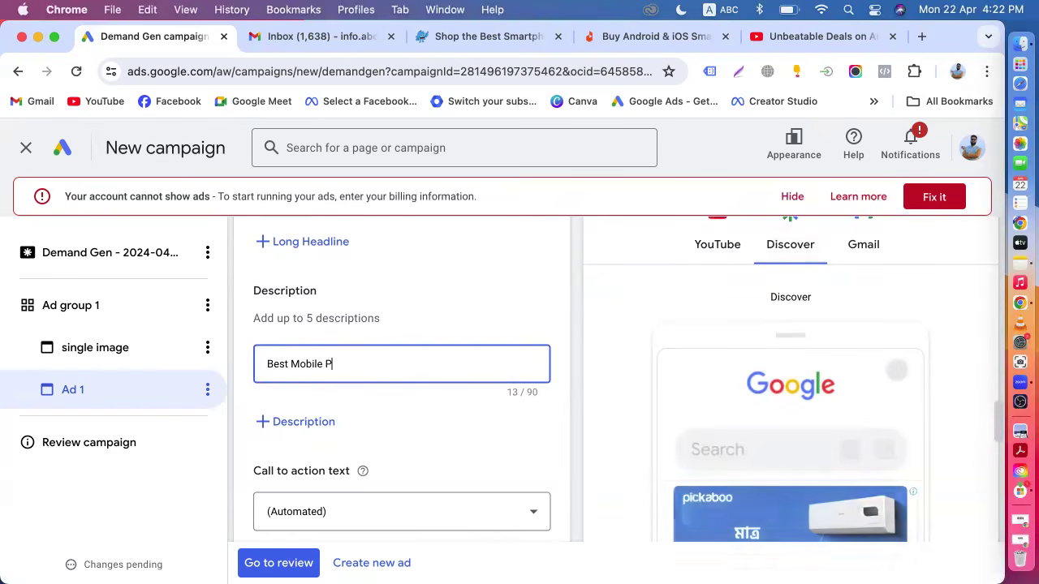
text(hone Pric)
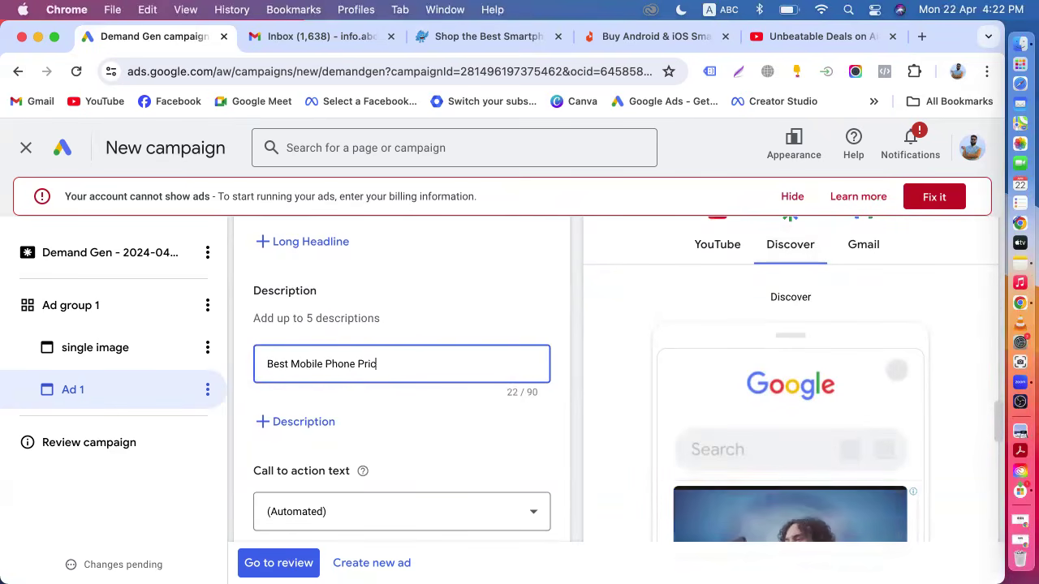
text(e IN BD)
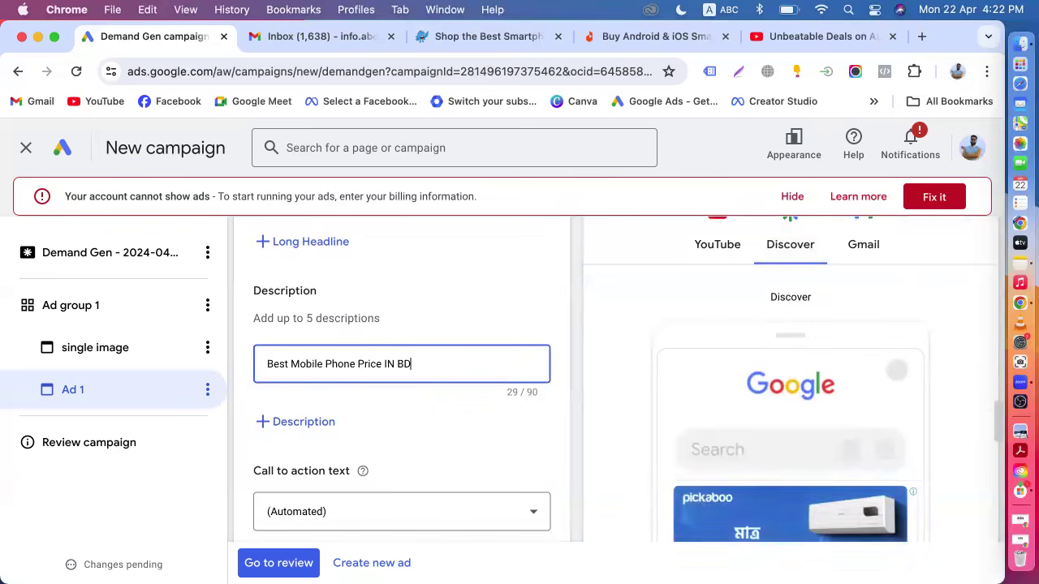
Review the ad's YouTube in-feed preview with the new headline and description.
click(719, 255)
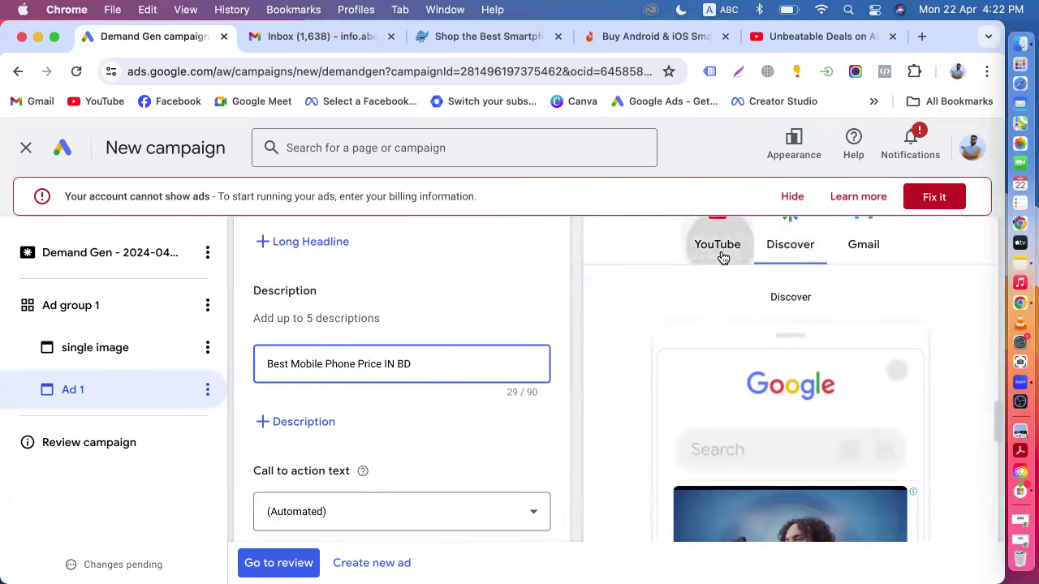
scroll(721, 258, down, 5)
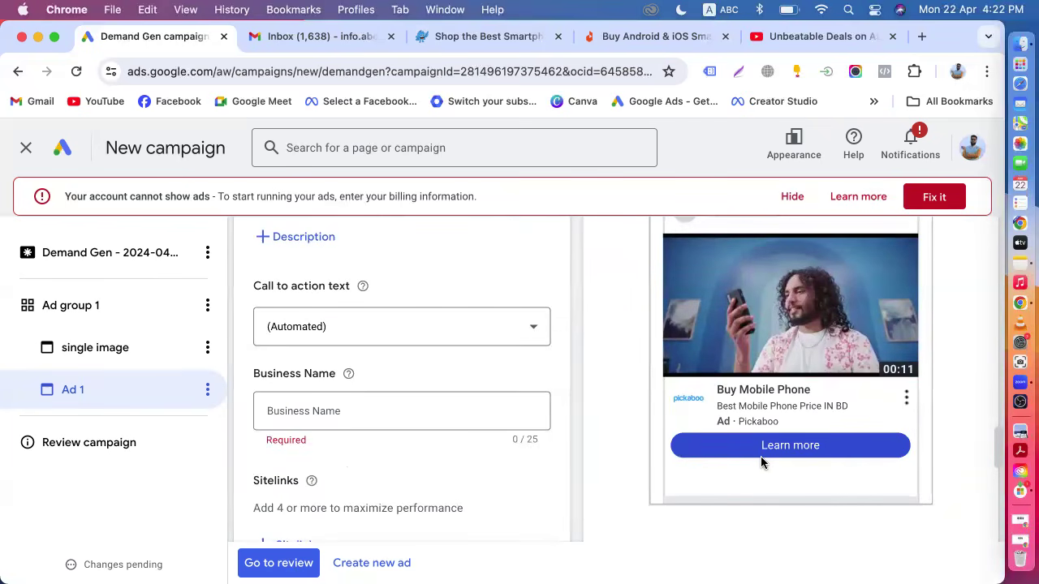
scroll(761, 461, down, 3)
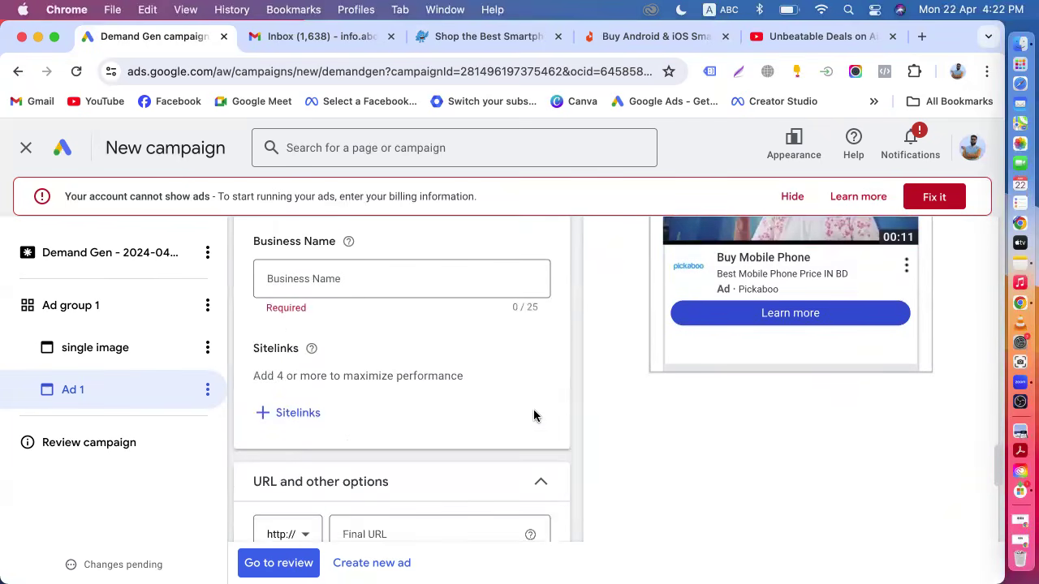
scroll(494, 436, up, 7)
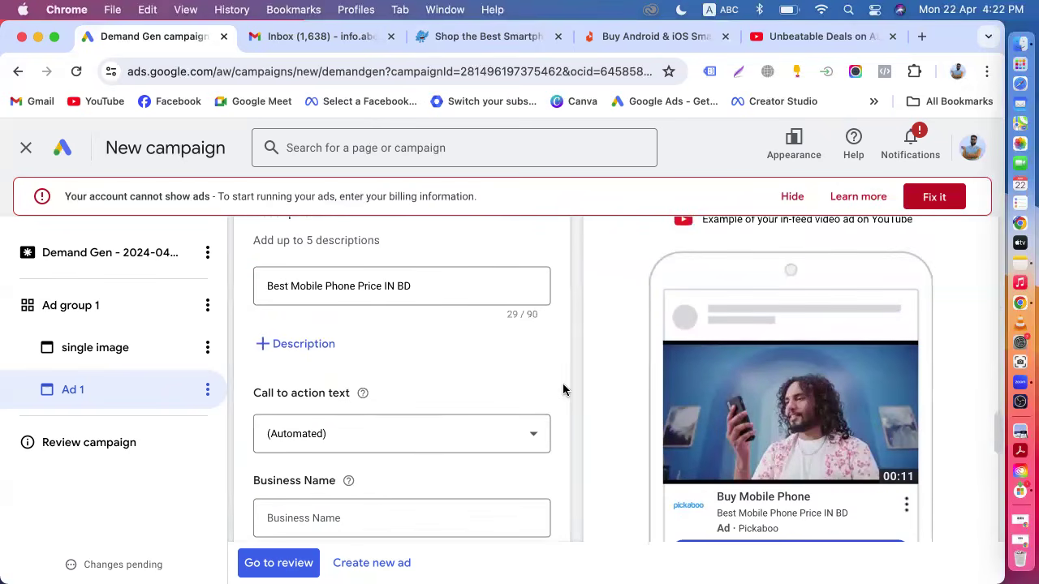
scroll(575, 390, up, 4)
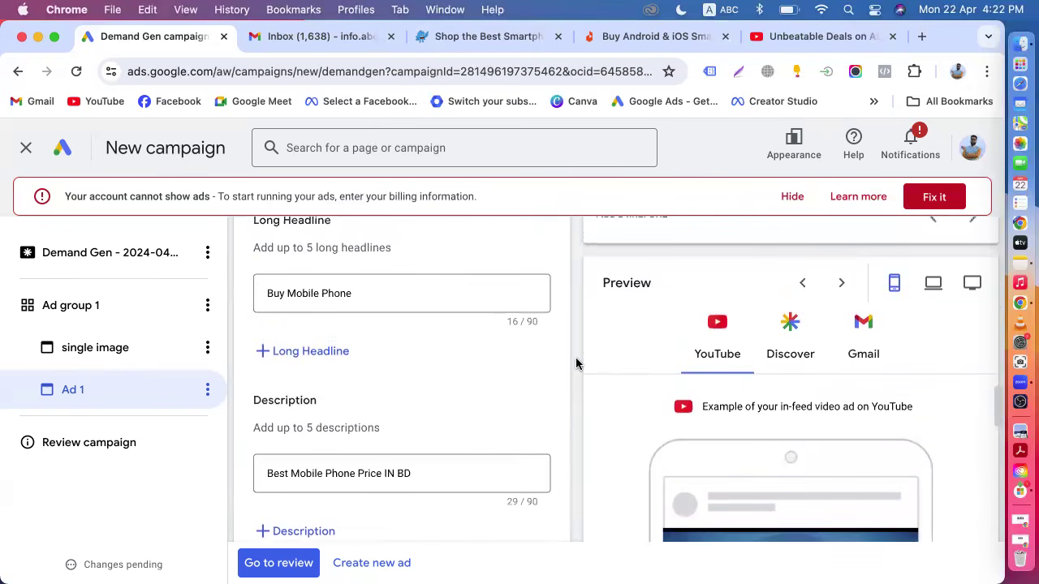
drag(715, 407, 854, 406)
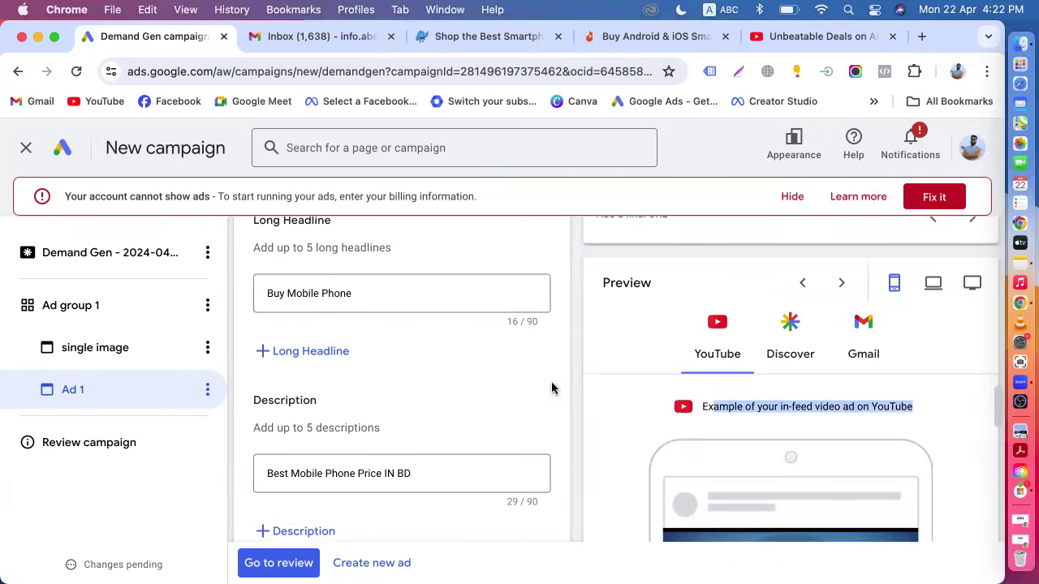
click(574, 399)
scroll(574, 399, up, 5)
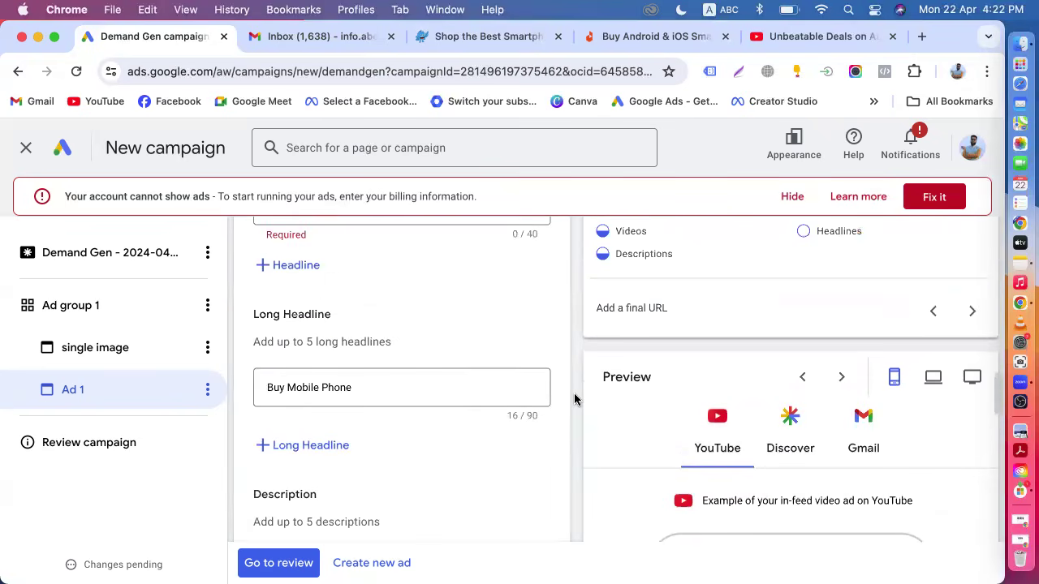
Enter a short headline beginning with "Mobile".
click(332, 323)
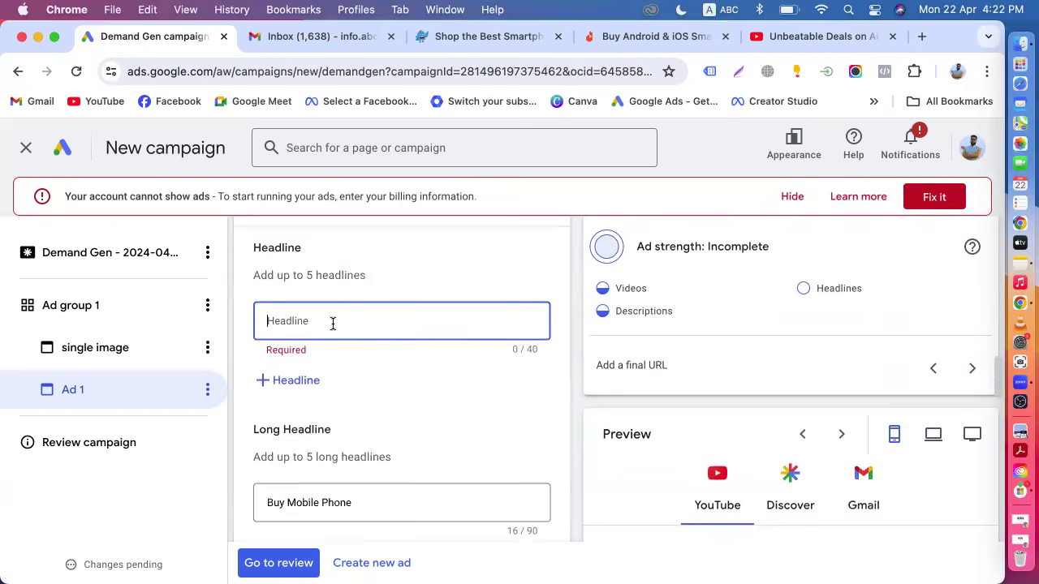
text(Mb)
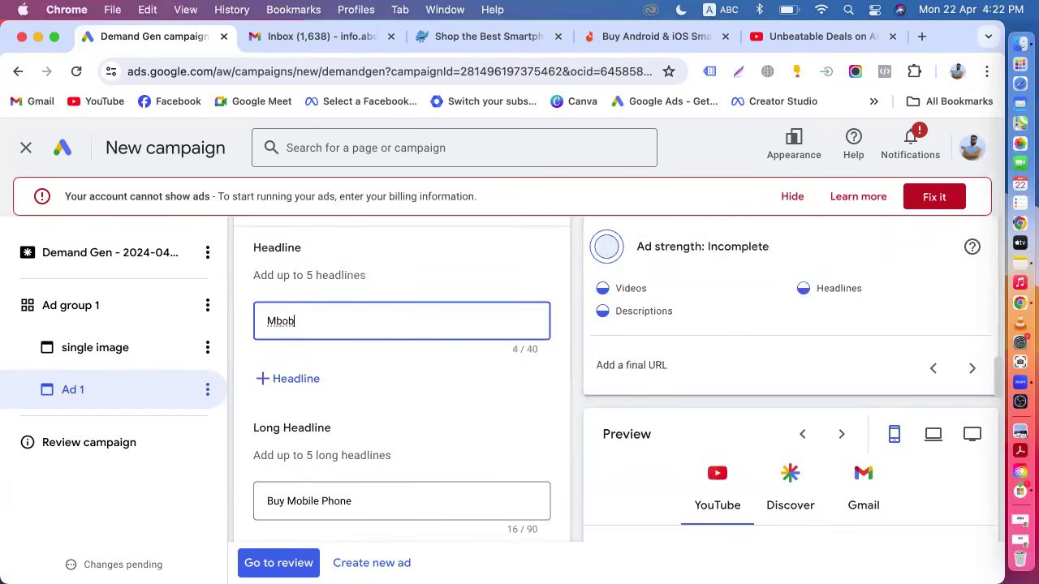
text(obile )
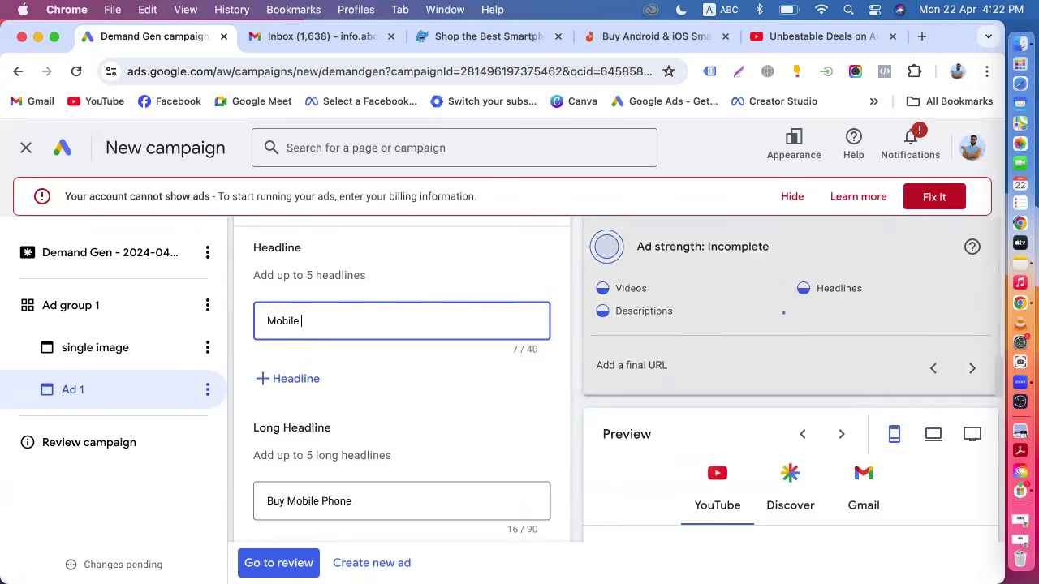
text(Pr)
Open the logo chooser for the ad and switch to scanning a website or social page.
scroll(300, 323, up, 3)
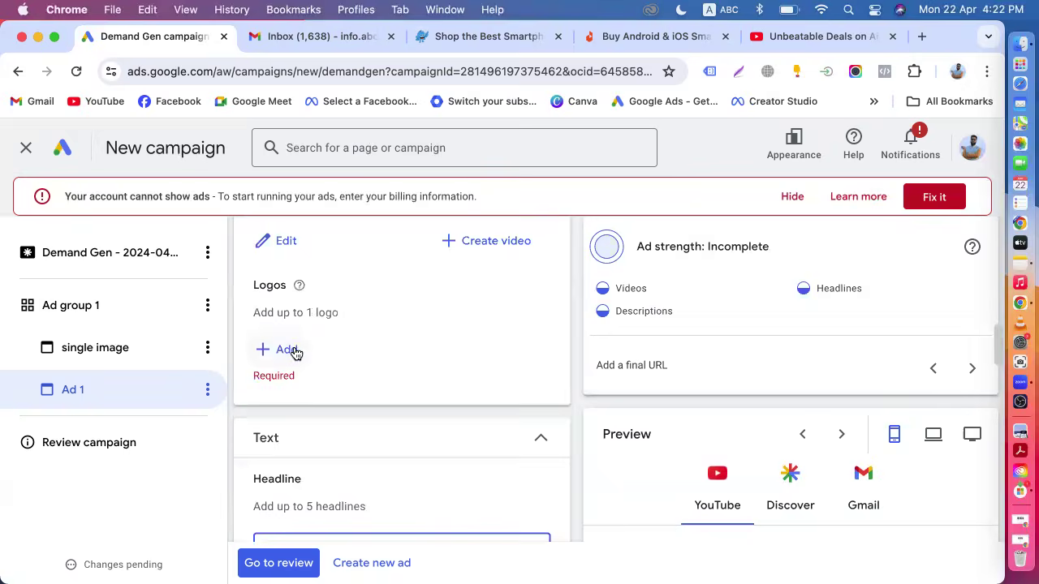
click(286, 350)
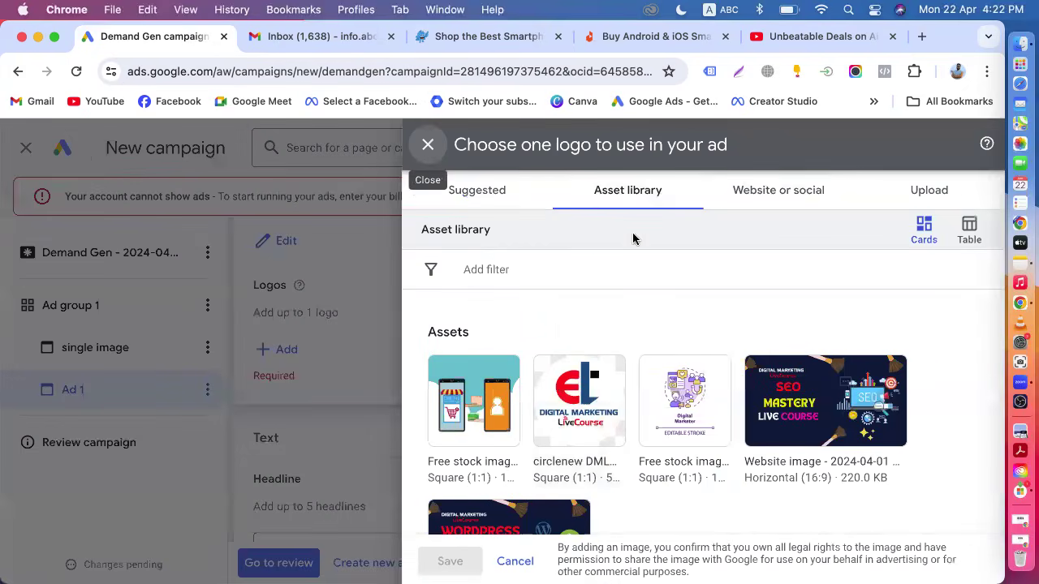
scroll(660, 306, down, 5)
scroll(661, 303, up, 5)
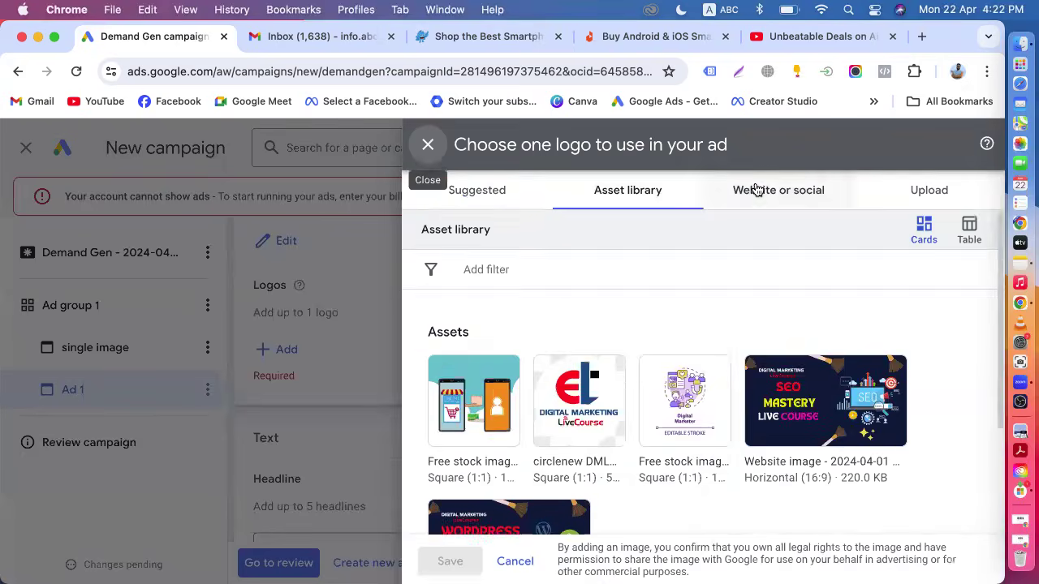
click(755, 189)
click(531, 270)
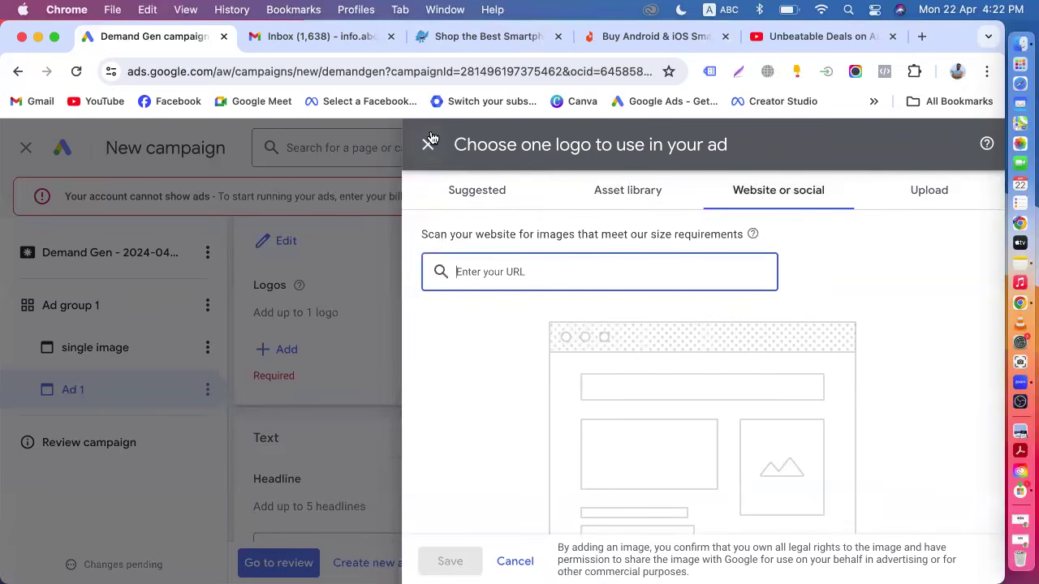
Copy the pickaboo.com/category/smartphone/ URL from the store tab and return to the campaign.
click(473, 36)
click(379, 70)
key(super+a)
key(super+c)
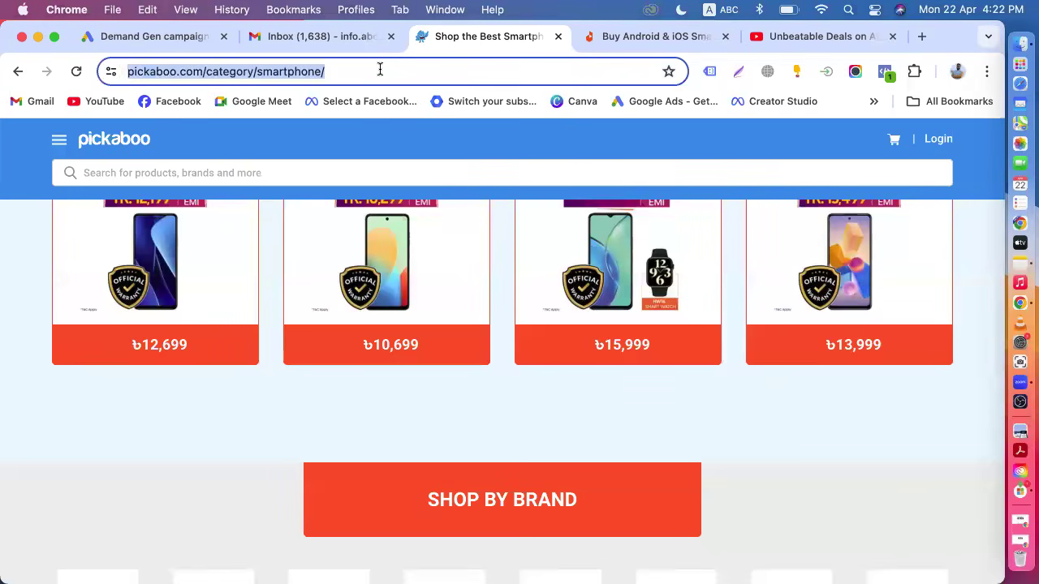
click(203, 37)
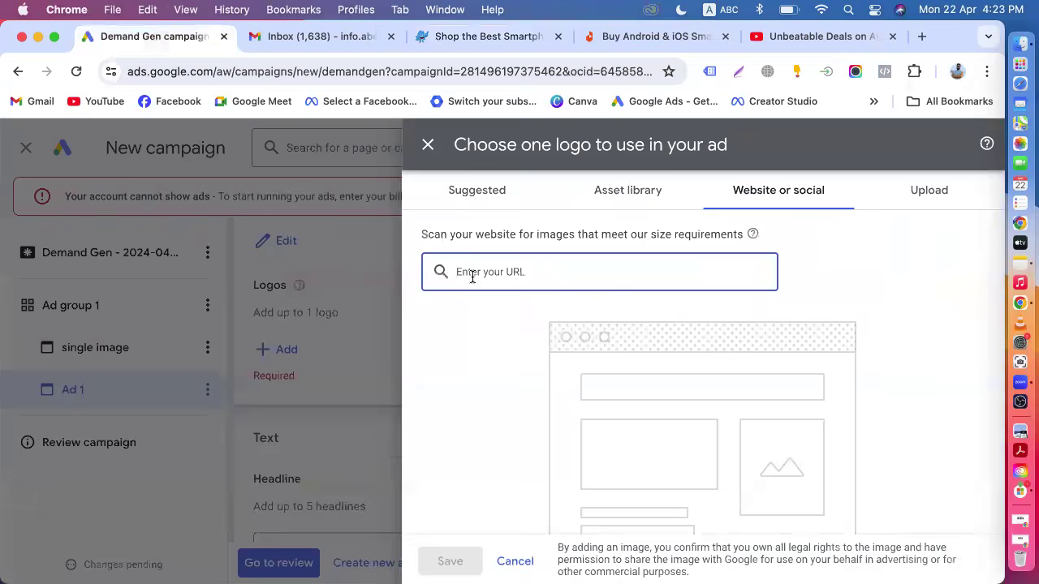
Scan the pasted store URL and the twitter.com/pickaboobd profile, then select the square mascot logo and save it.
key(super+v)
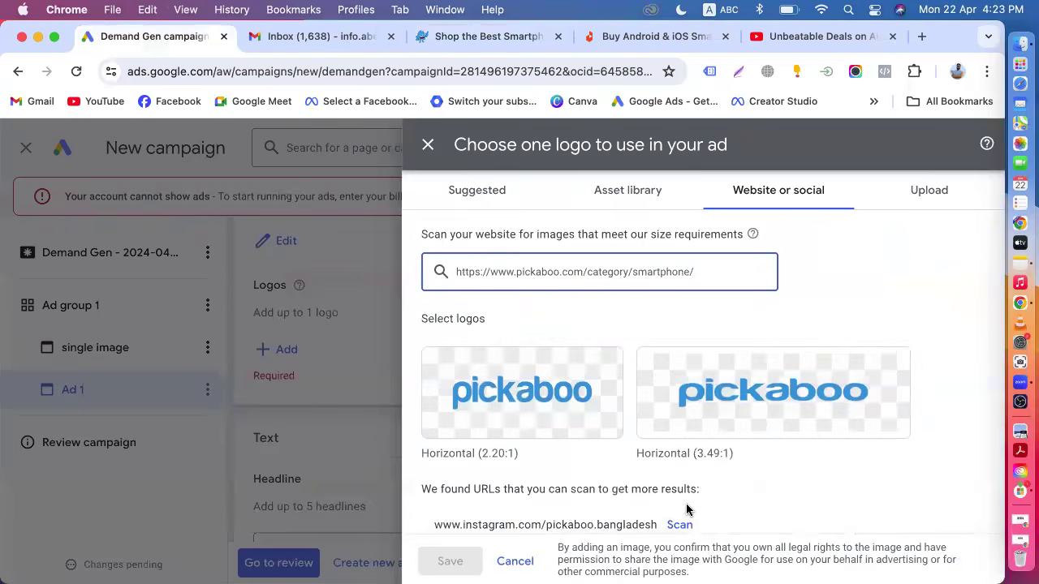
scroll(687, 509, down, 3)
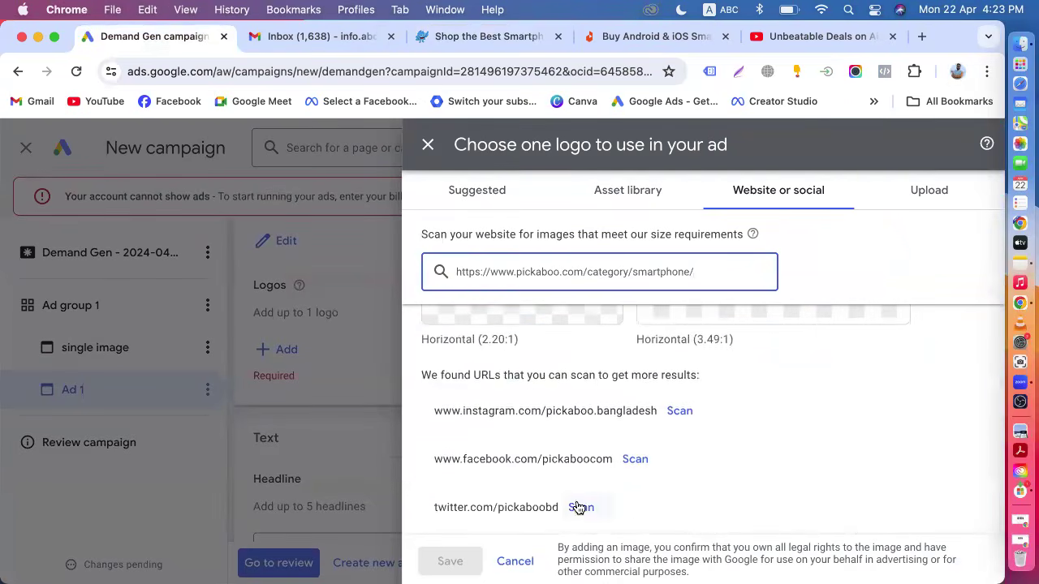
click(579, 507)
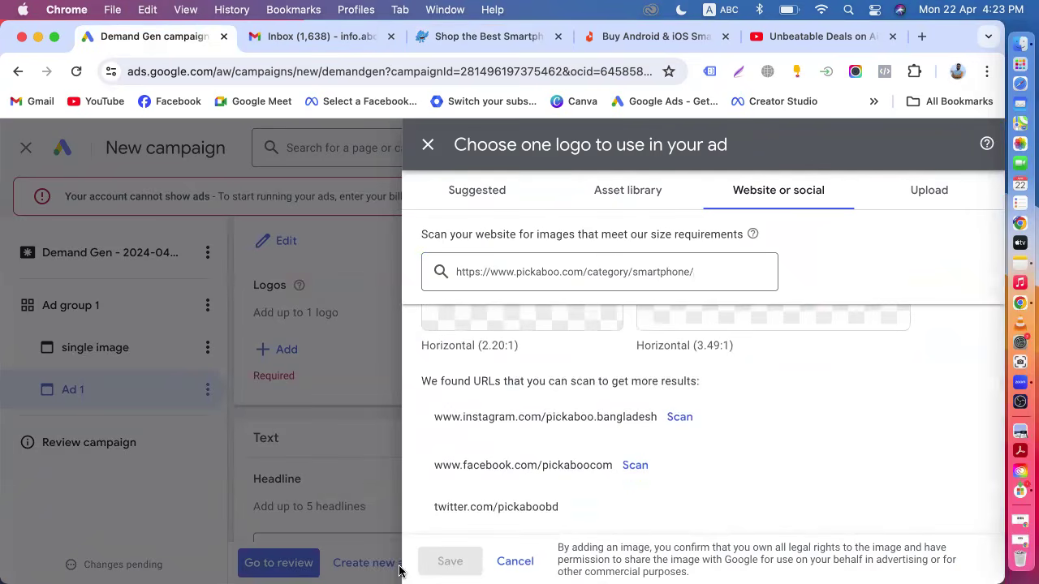
scroll(487, 457, down, 3)
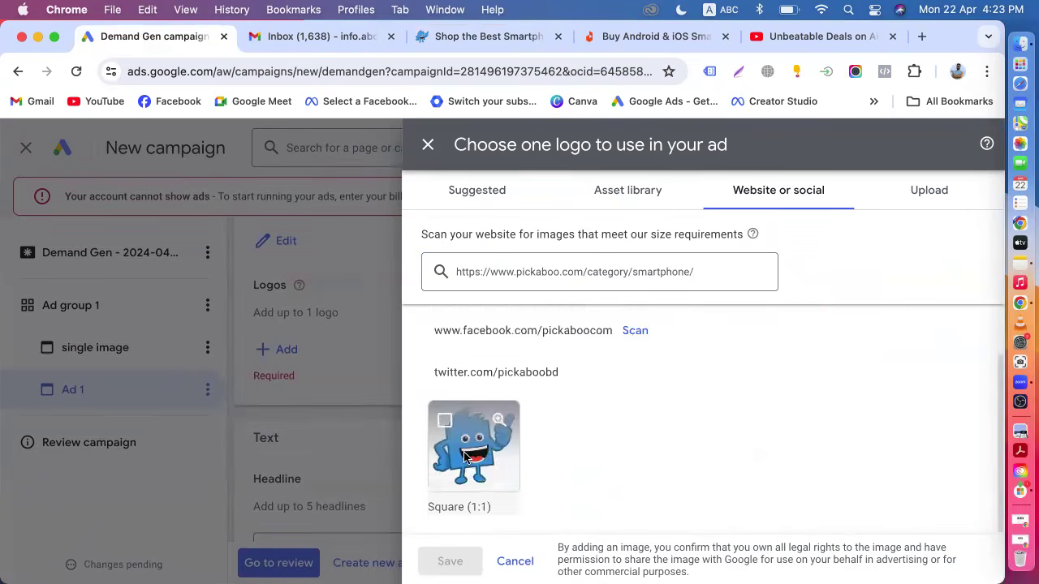
click(462, 445)
click(449, 560)
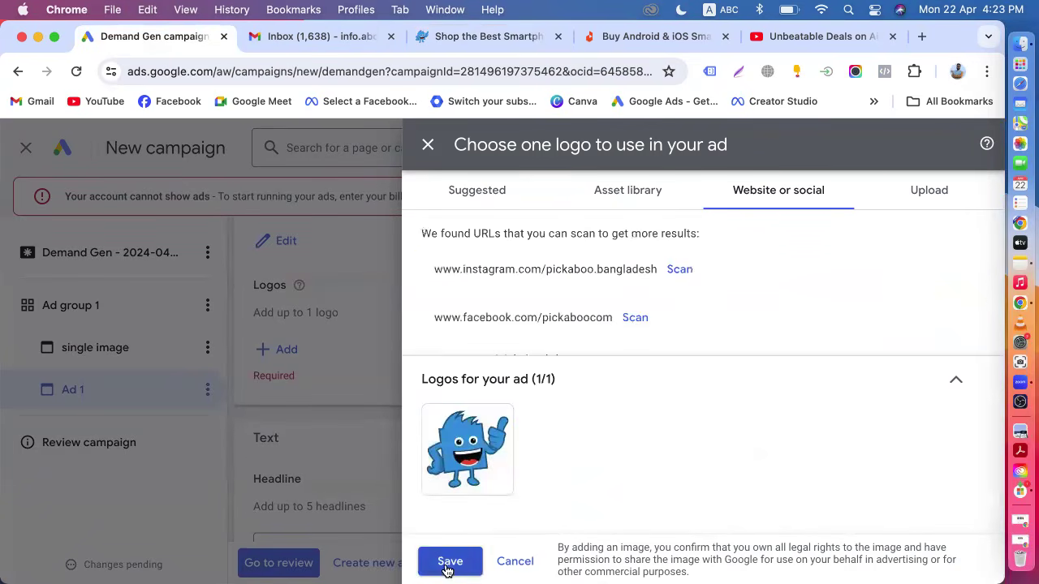
Set the call to action text to Shop now.
scroll(366, 467, down, 2)
scroll(366, 467, down, 10)
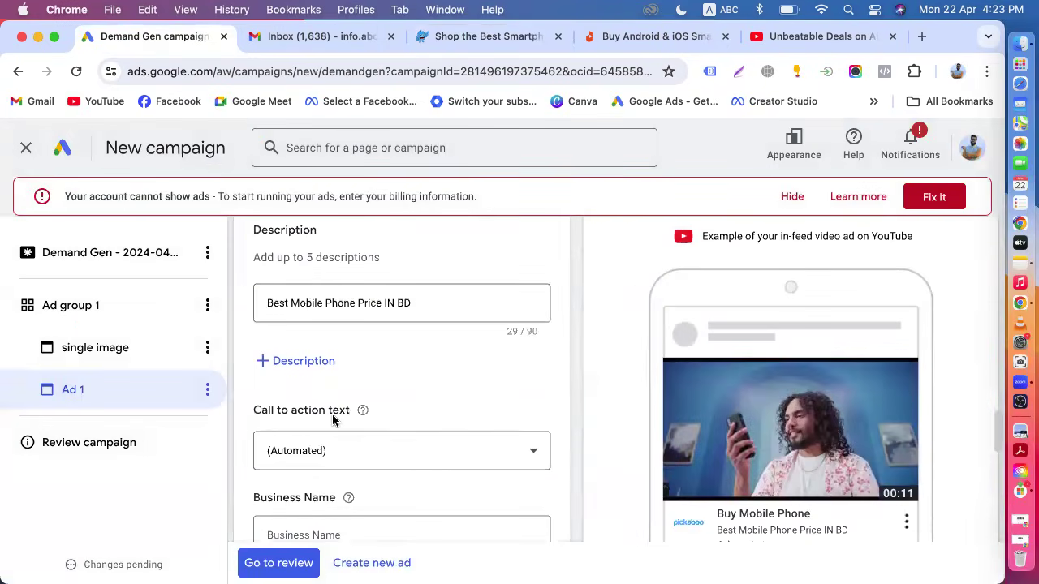
click(357, 390)
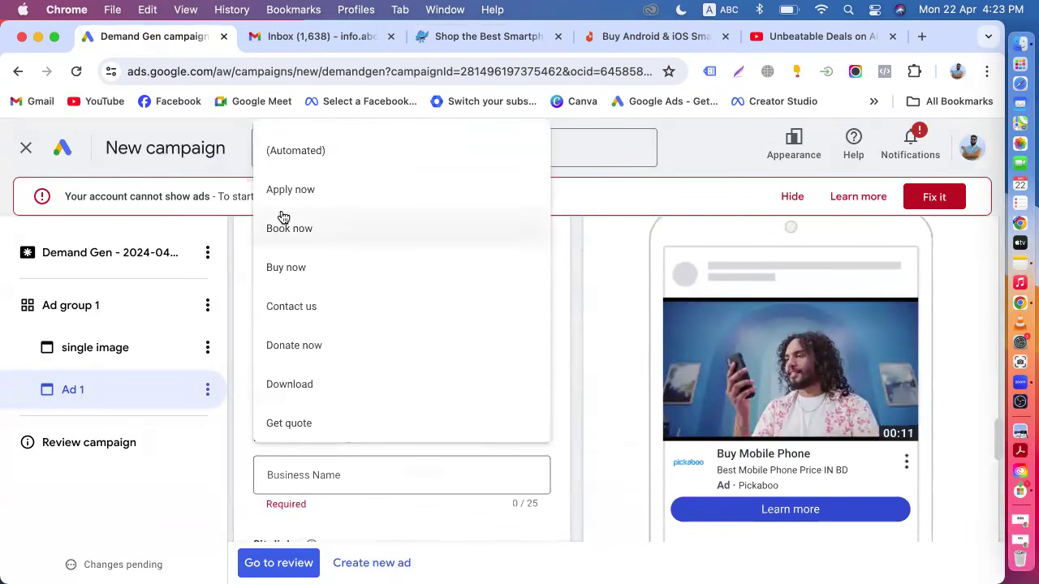
scroll(297, 397, down, 3)
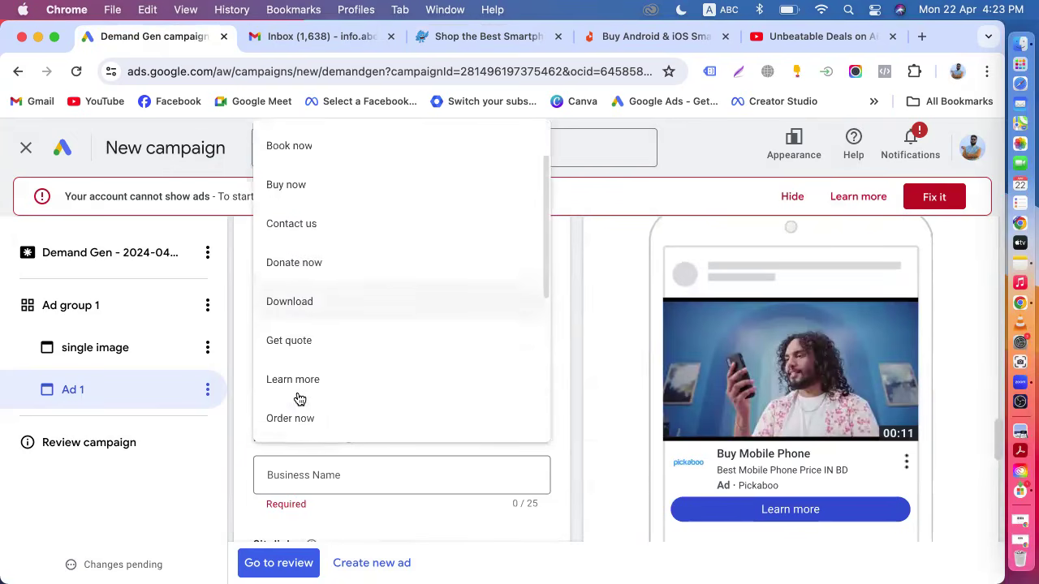
scroll(325, 303, up, 3)
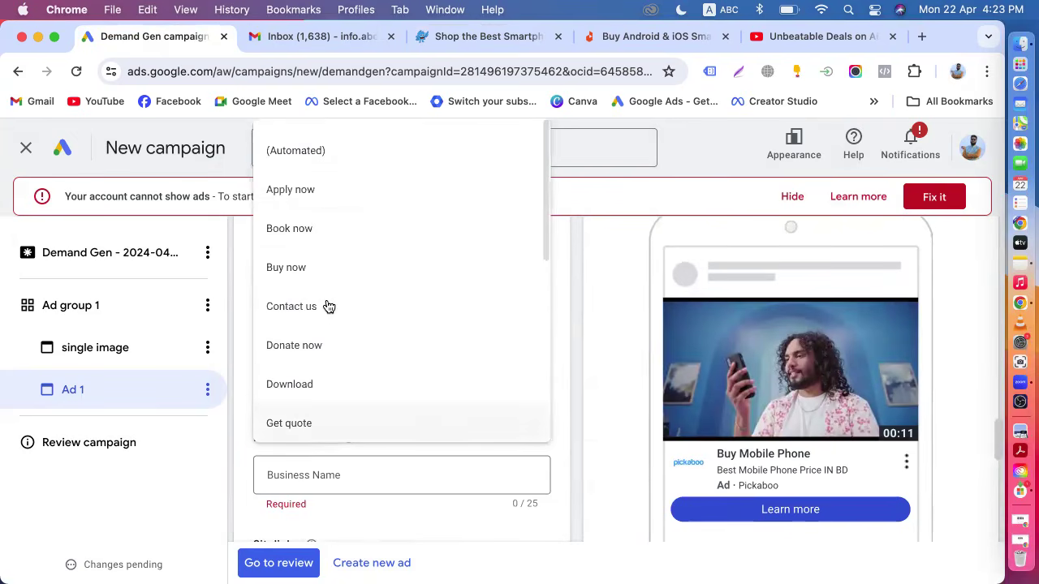
scroll(342, 306, down, 5)
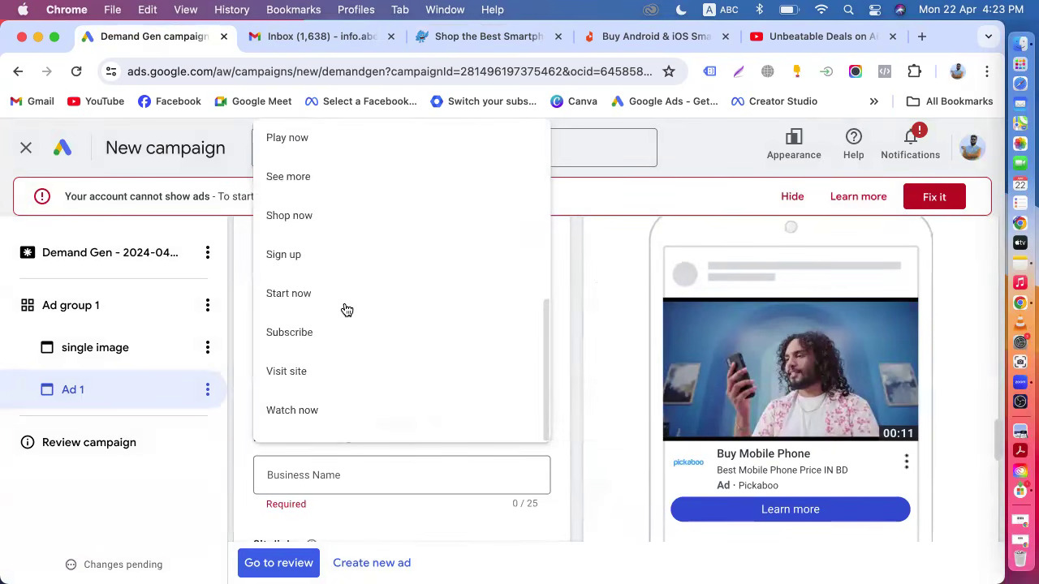
click(308, 223)
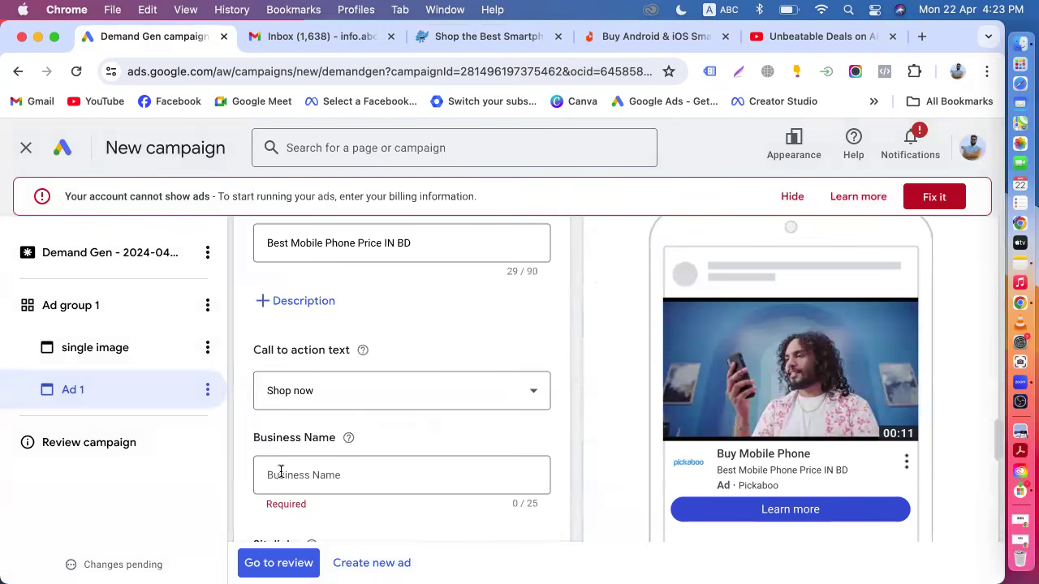
Enter Pickaboo as the business name.
click(306, 468)
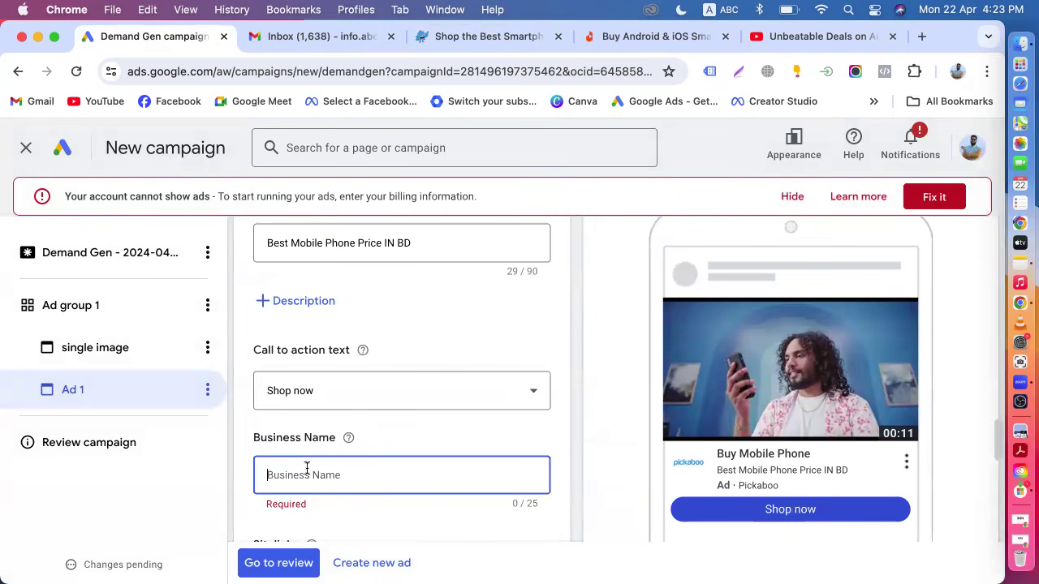
text(Pickaboo)
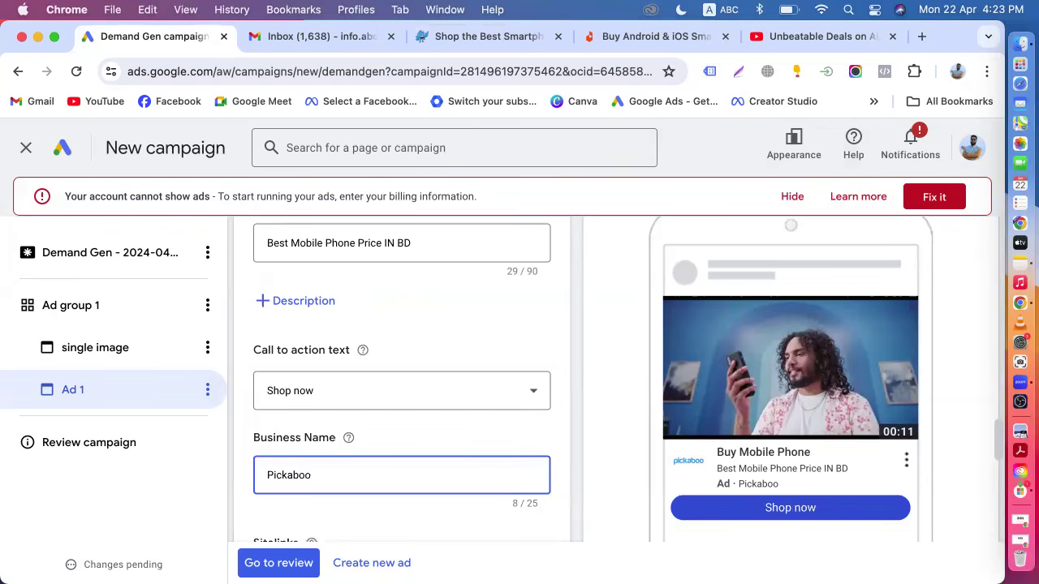
Paste the copied pickaboo.com smartphone category URL as the ad's final URL.
scroll(361, 383, down, 5)
click(378, 395)
text(https://www.pickaboo.com/category/smartphone)
Enable a different final URL for mobile and paste the same smartphone category URL into it.
scroll(357, 401, down, 2)
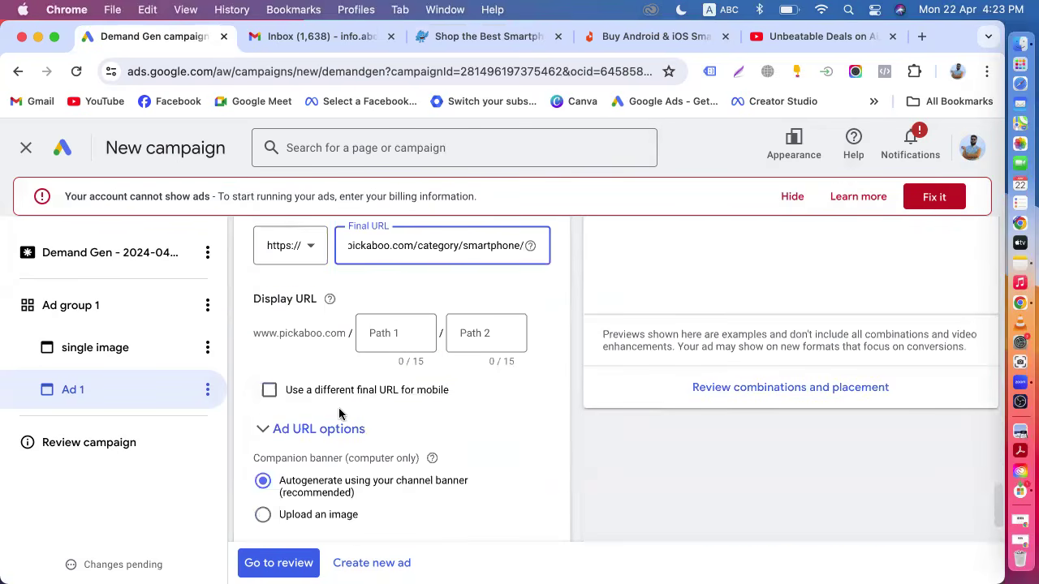
click(270, 390)
click(384, 427)
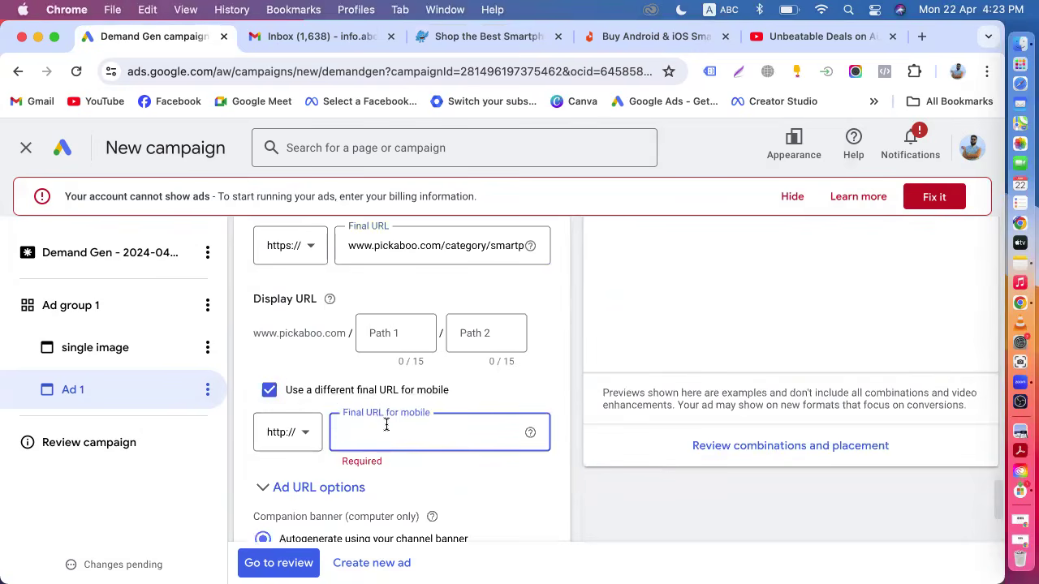
text(www.pickaboo.com/category/smartphone/)
click(548, 340)
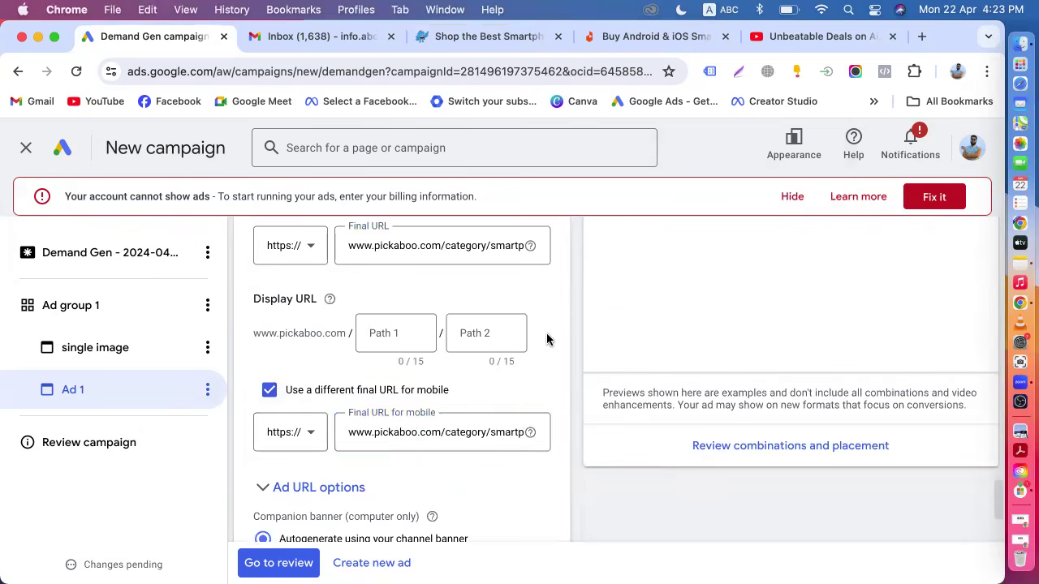
Scroll through the video ad form to review its videos, logo, text, call to action and URLs.
scroll(540, 344, down, 2)
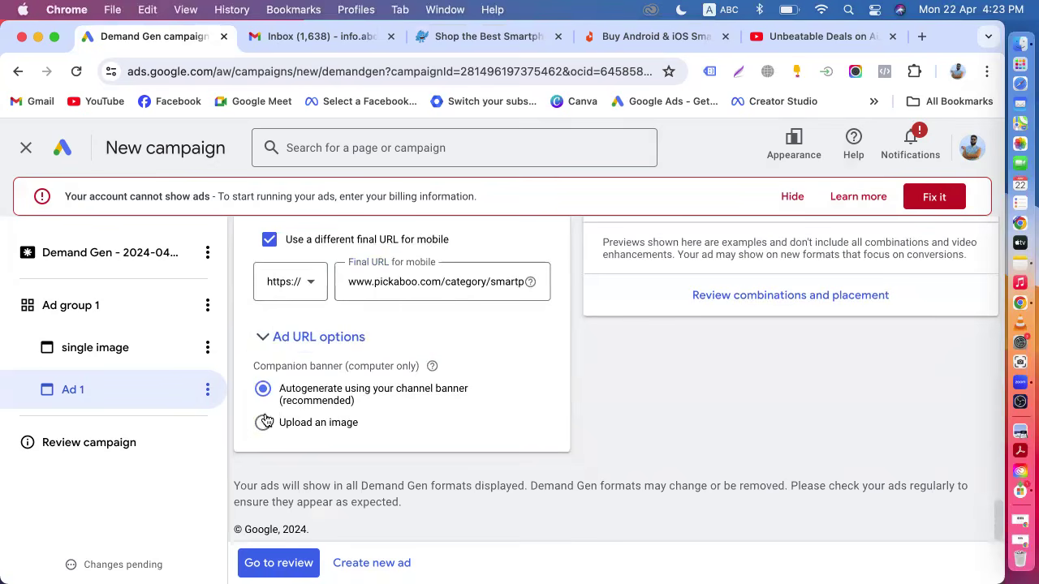
scroll(404, 400, up, 5)
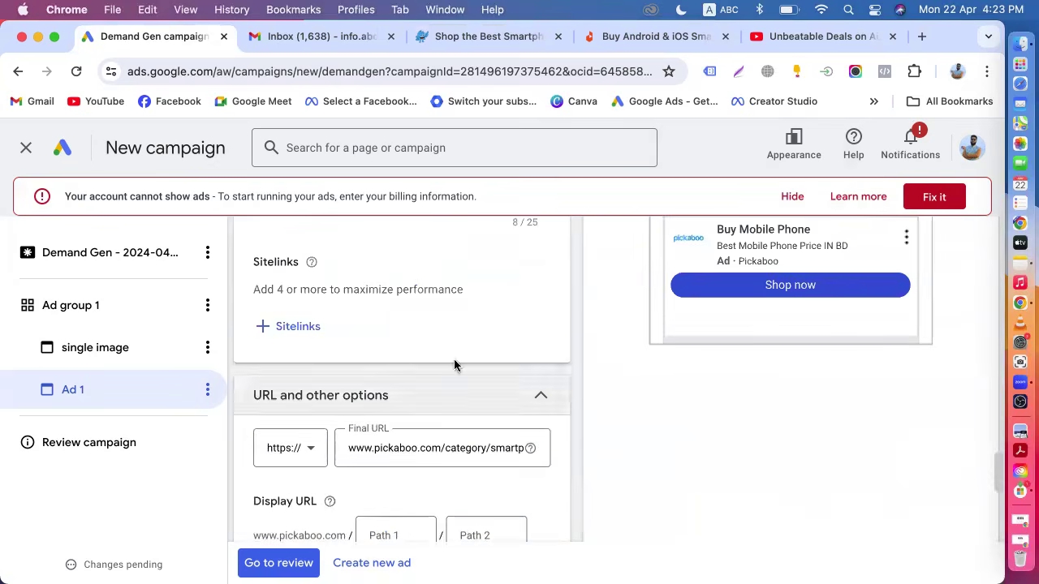
scroll(606, 413, up, 5)
scroll(606, 413, up, 2)
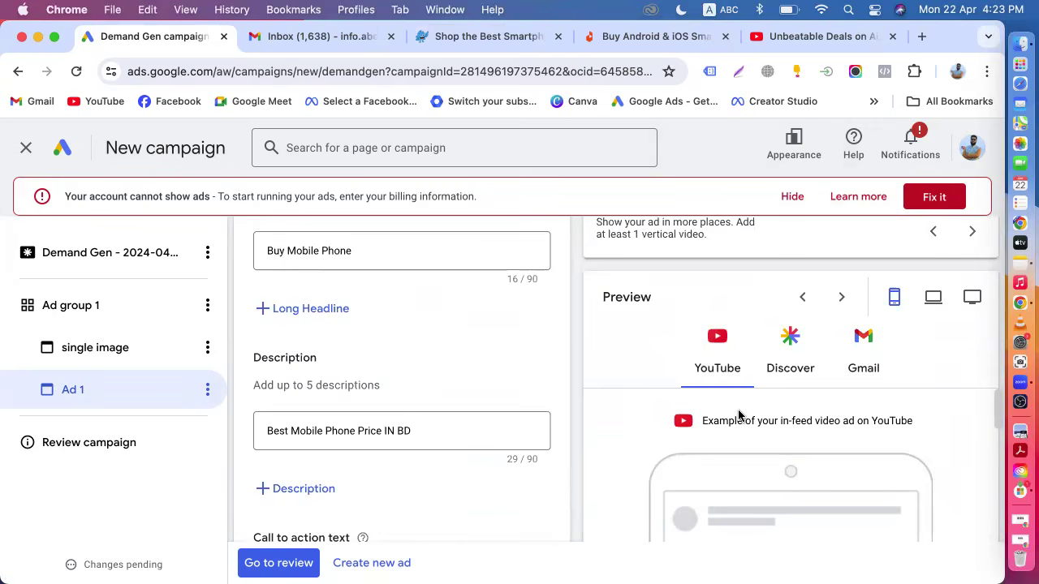
scroll(738, 414, down, 2)
scroll(738, 415, up, 10)
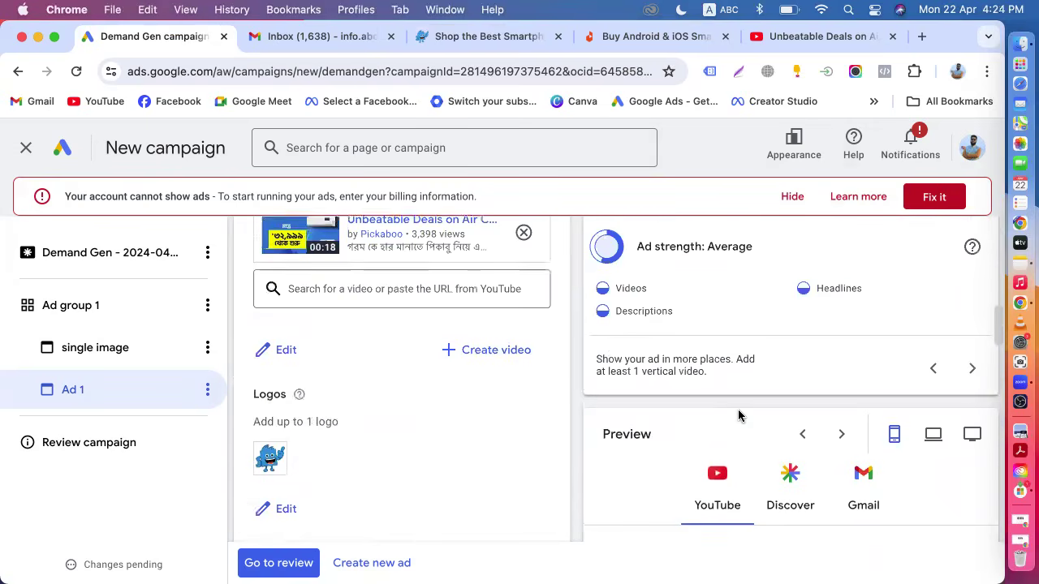
scroll(341, 398, up, 3)
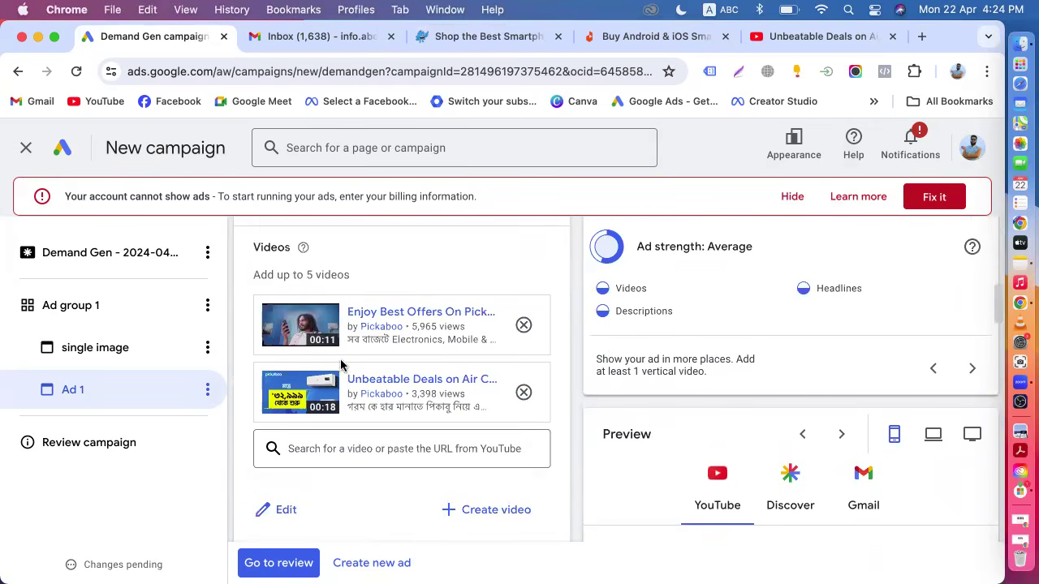
scroll(457, 505, down, 10)
scroll(457, 502, down, 10)
scroll(459, 487, up, 10)
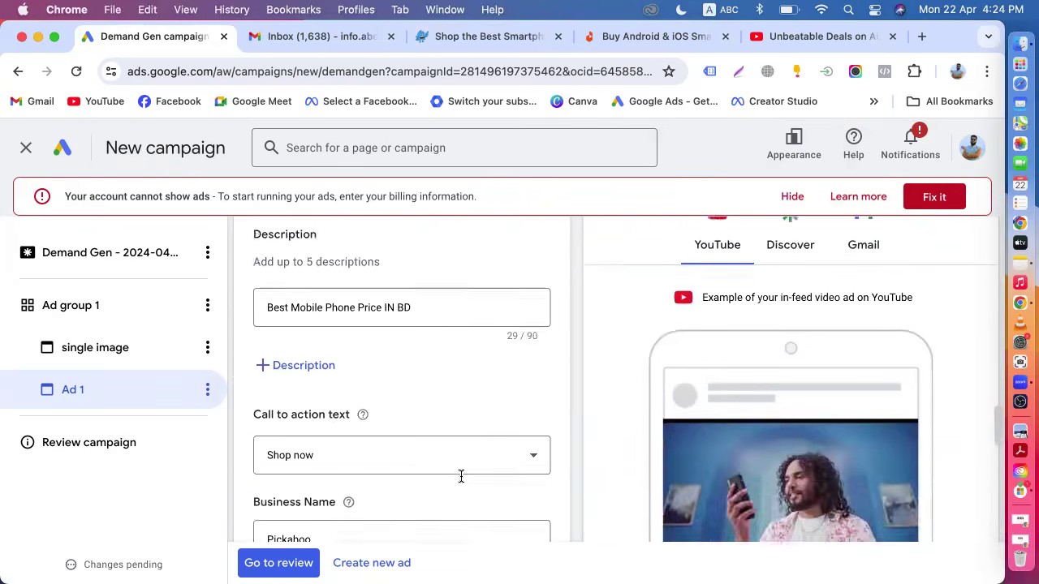
scroll(487, 438, up, 2)
scroll(660, 446, down, 3)
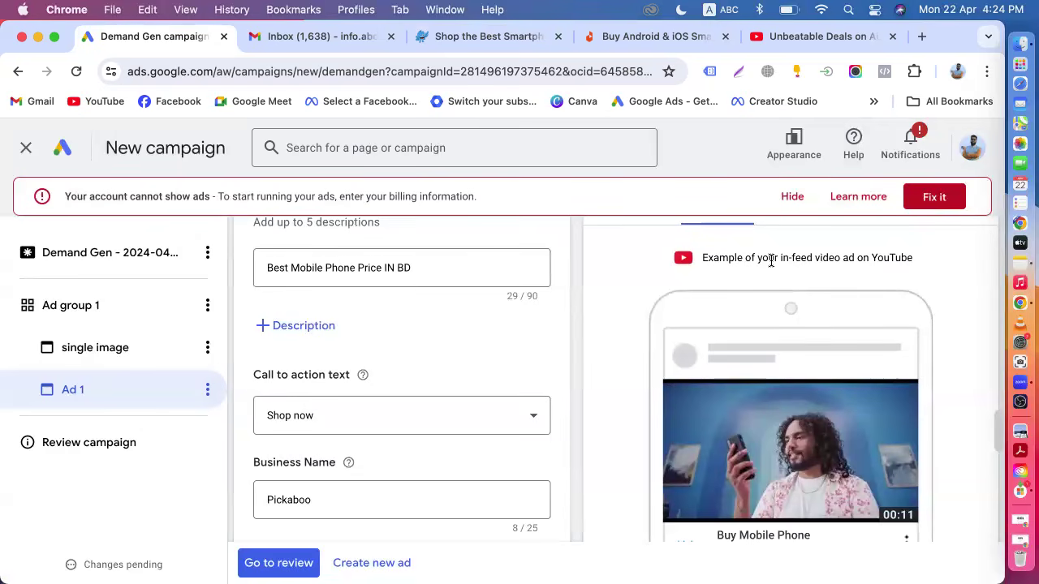
scroll(646, 447, down, 10)
scroll(646, 446, up, 12)
scroll(646, 446, down, 11)
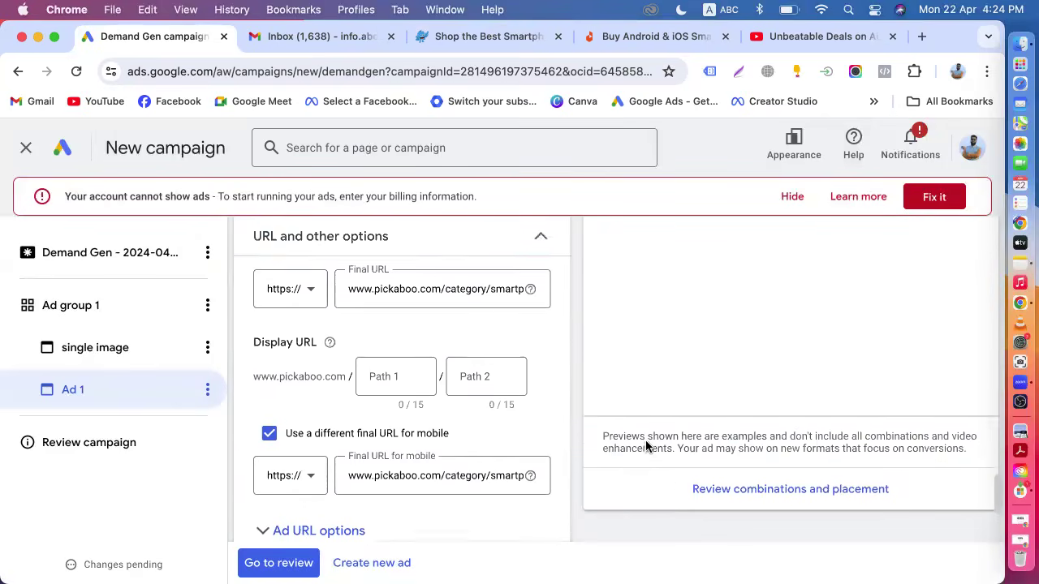
scroll(647, 446, down, 2)
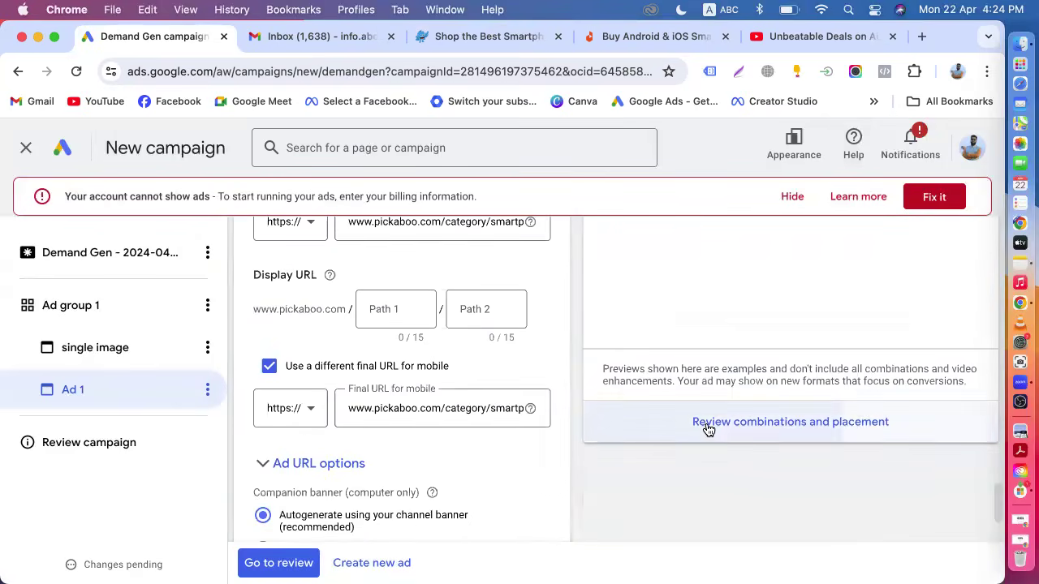
Open the review of ad combinations and placements and examine the previews for the first video.
click(707, 424)
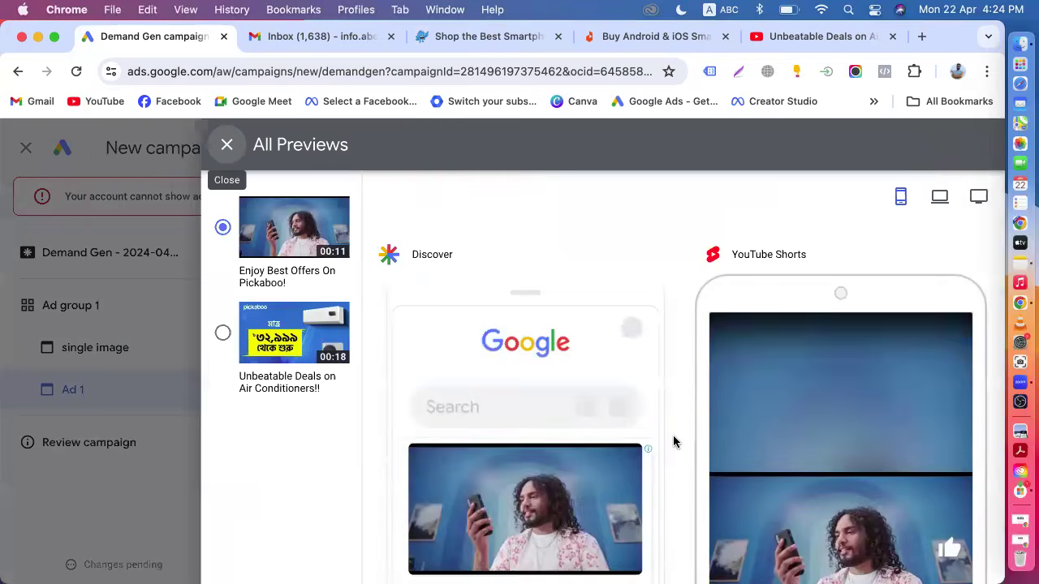
scroll(673, 441, down, 5)
scroll(598, 417, up, 3)
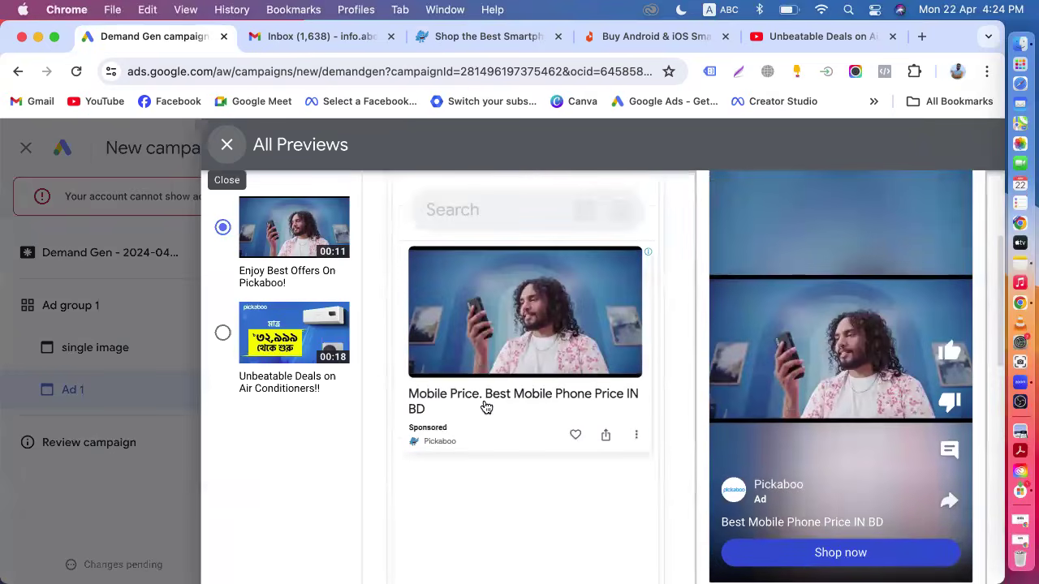
scroll(485, 406, up, 3)
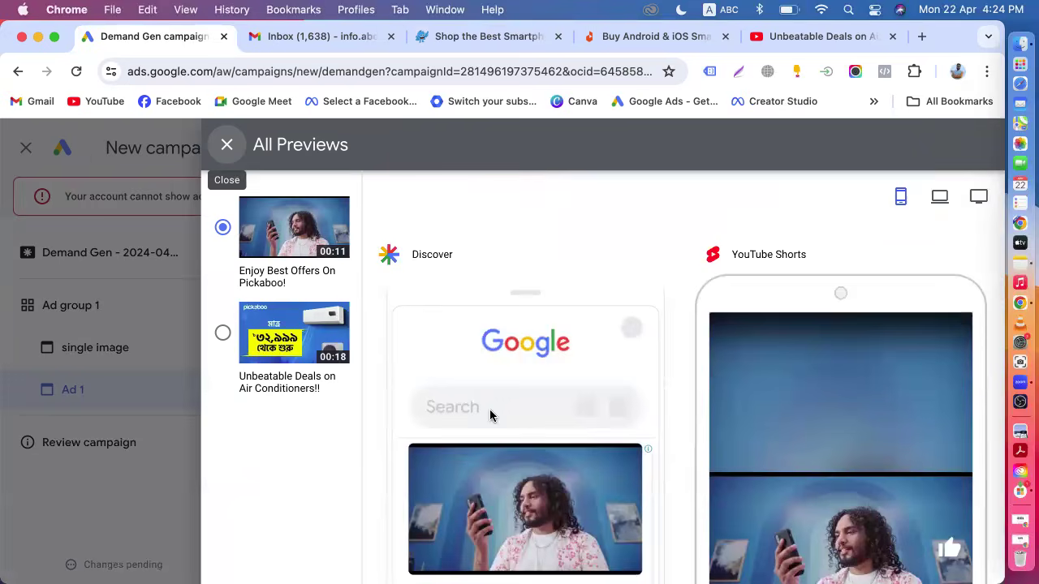
scroll(775, 387, down, 4)
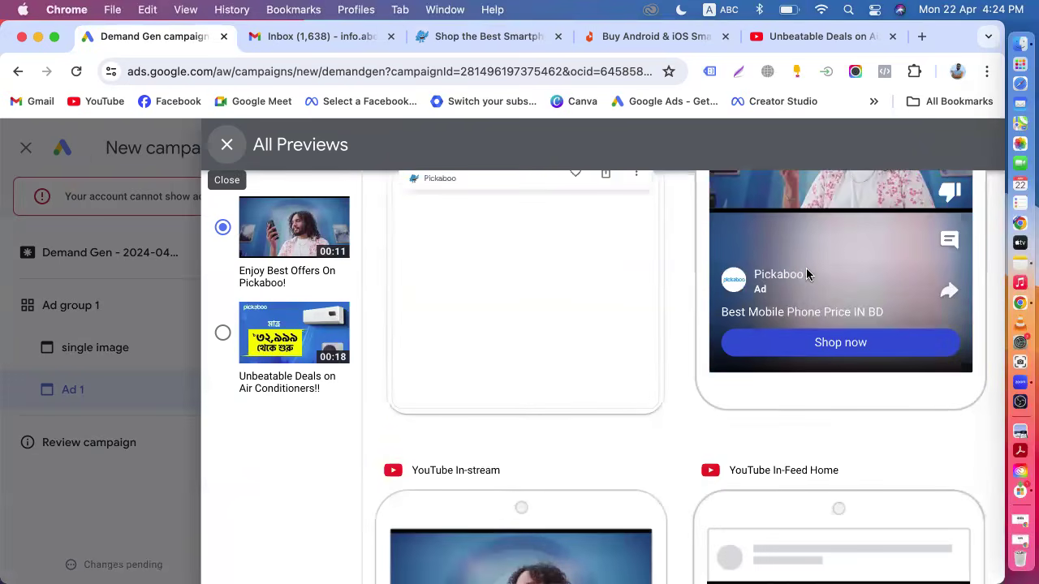
scroll(866, 299, up, 3)
scroll(613, 417, down, 6)
scroll(613, 417, down, 3)
scroll(604, 402, up, 5)
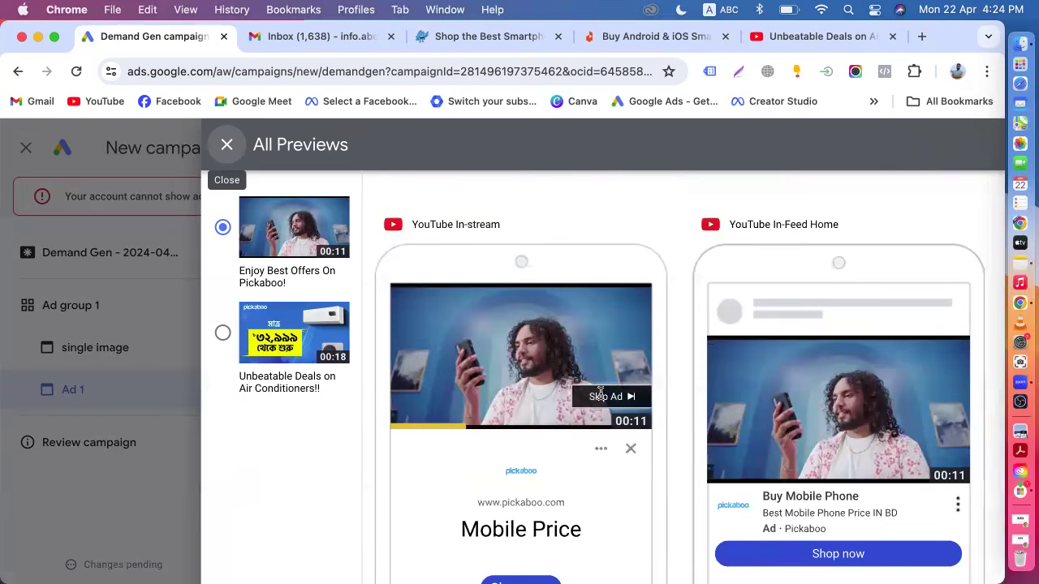
scroll(602, 394, down, 4)
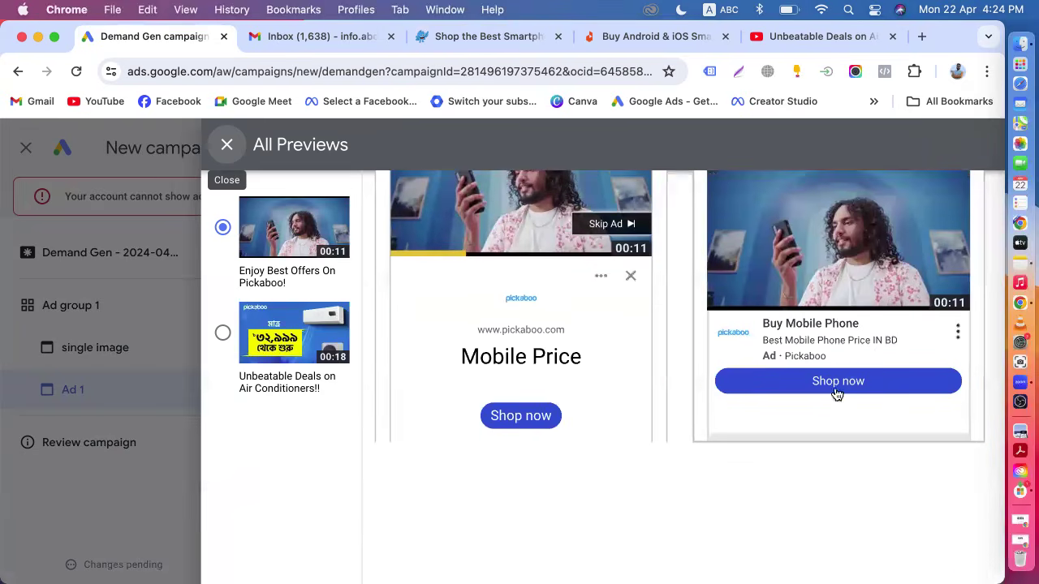
scroll(848, 389, down, 1)
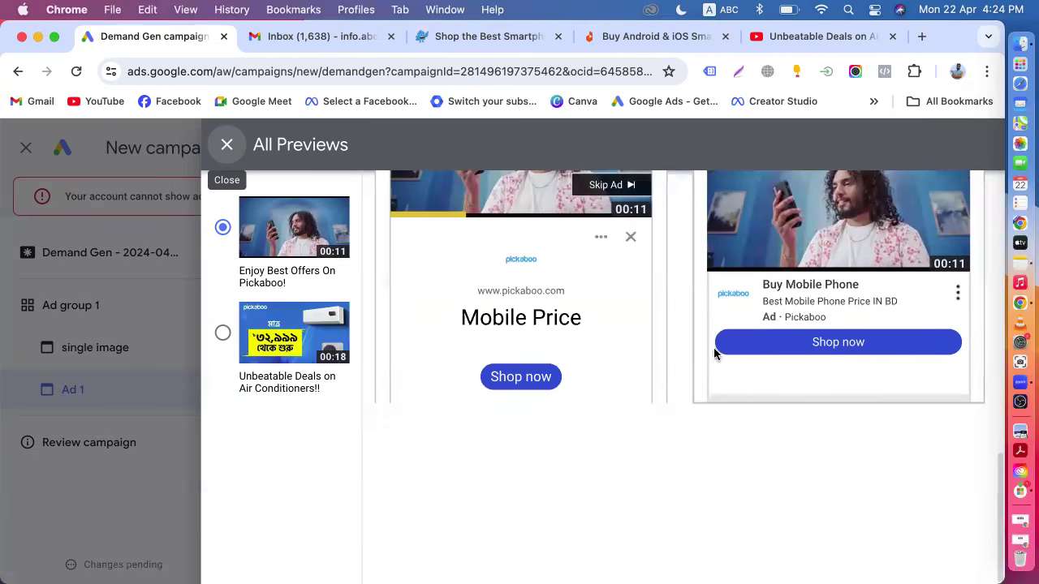
scroll(717, 487, down, 10)
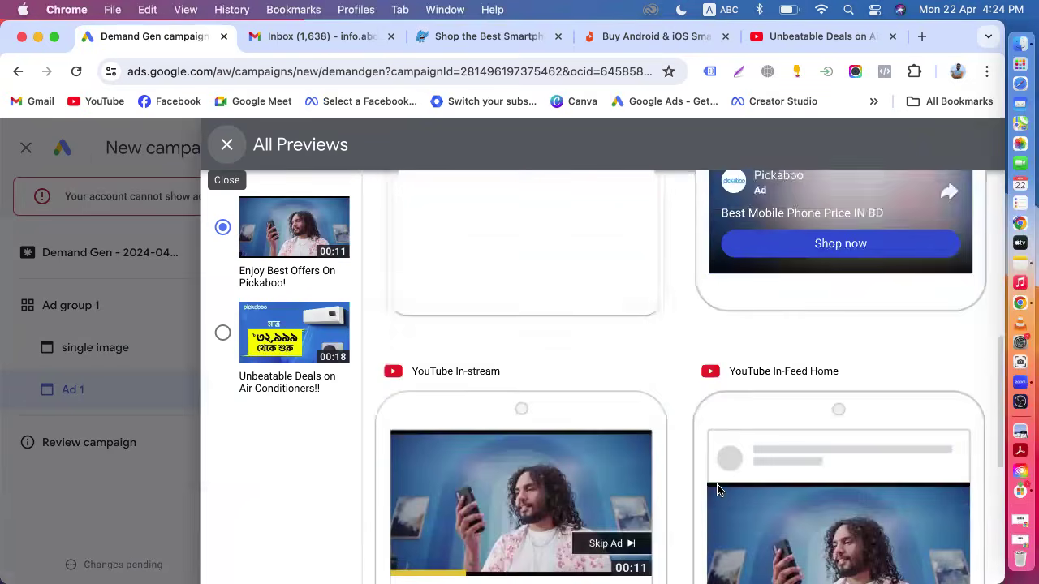
Preview the air conditioner video in mobile, desktop and TV placements, then close the previews.
click(222, 333)
scroll(575, 411, down, 8)
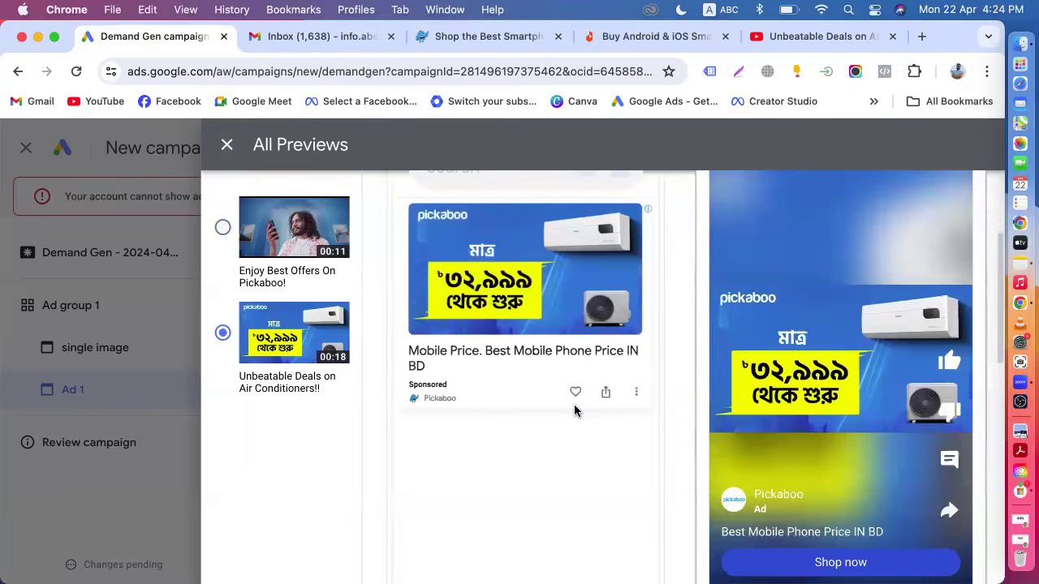
scroll(574, 410, down, 3)
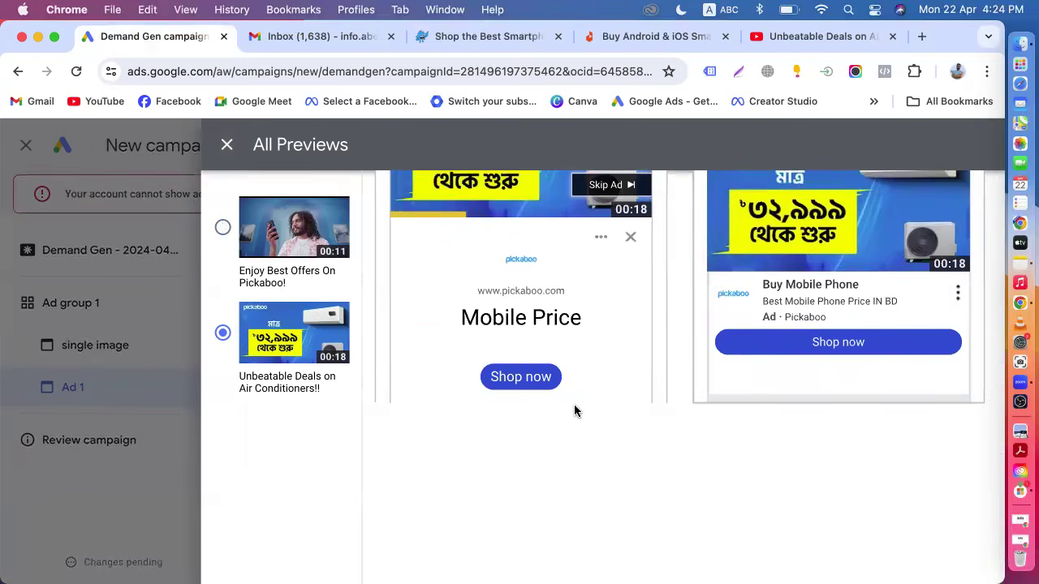
scroll(575, 411, up, 10)
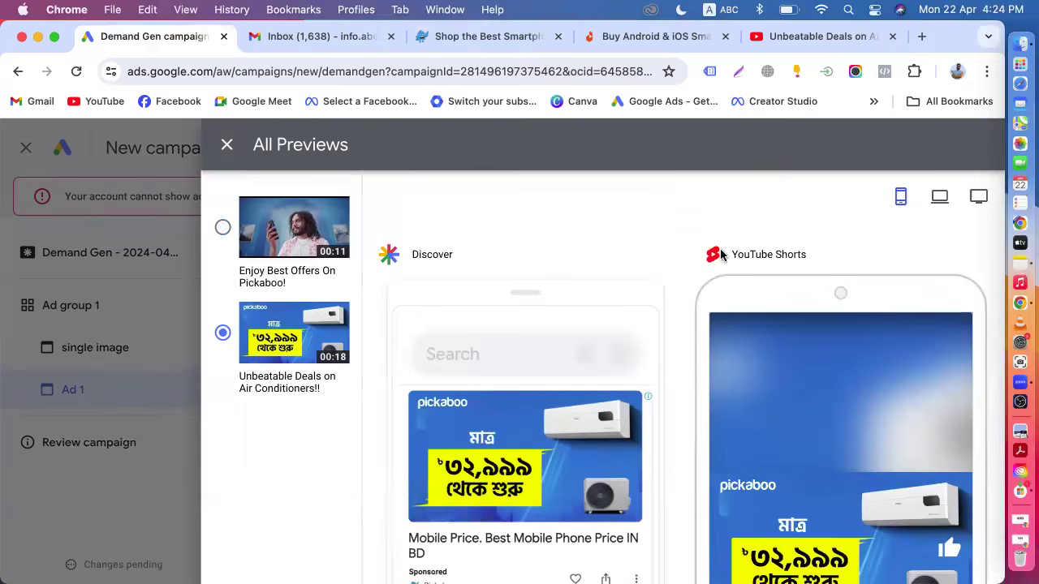
click(938, 197)
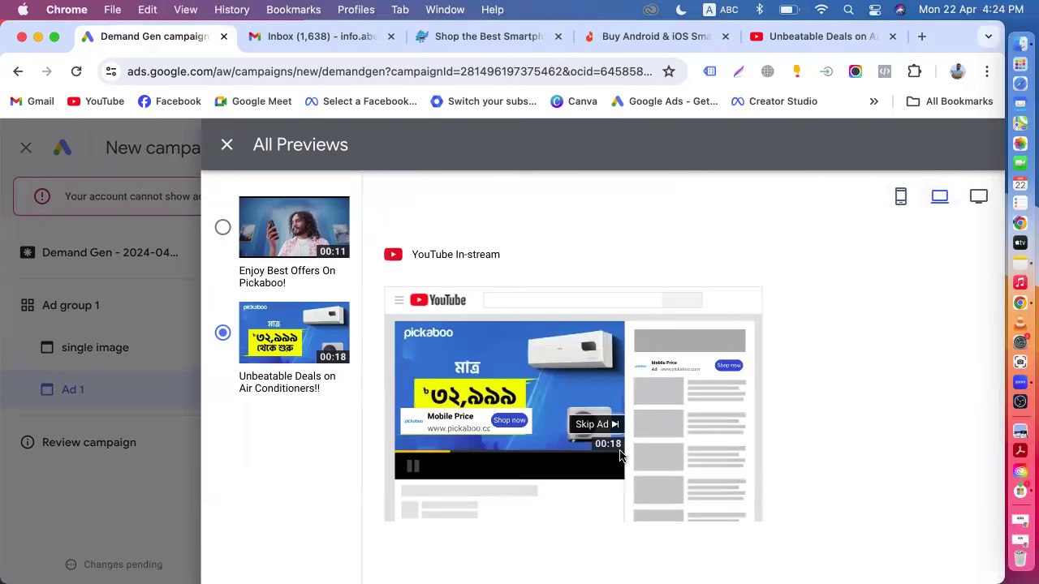
scroll(622, 456, down, 1)
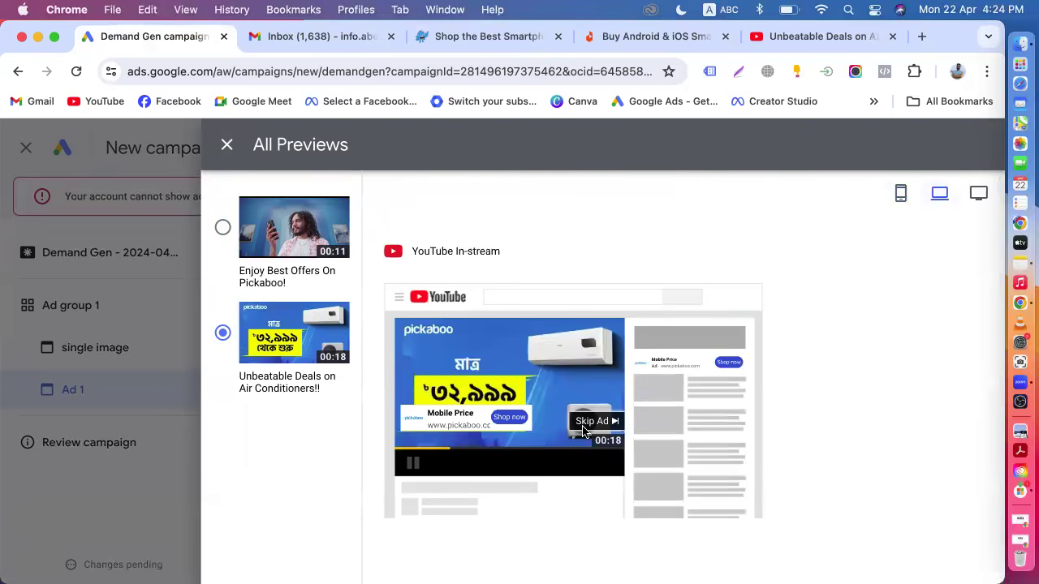
click(979, 196)
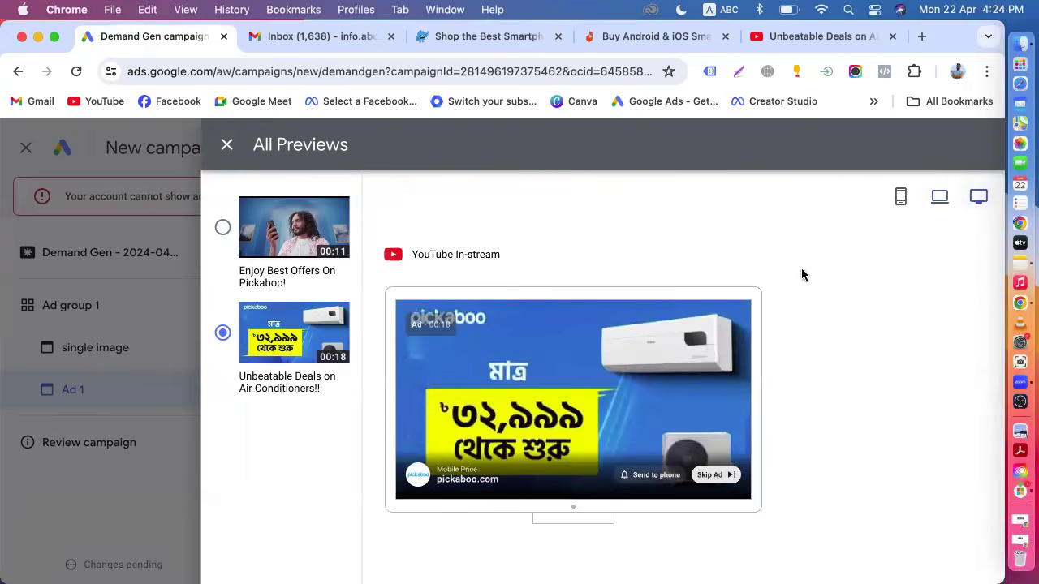
scroll(535, 400, down, 3)
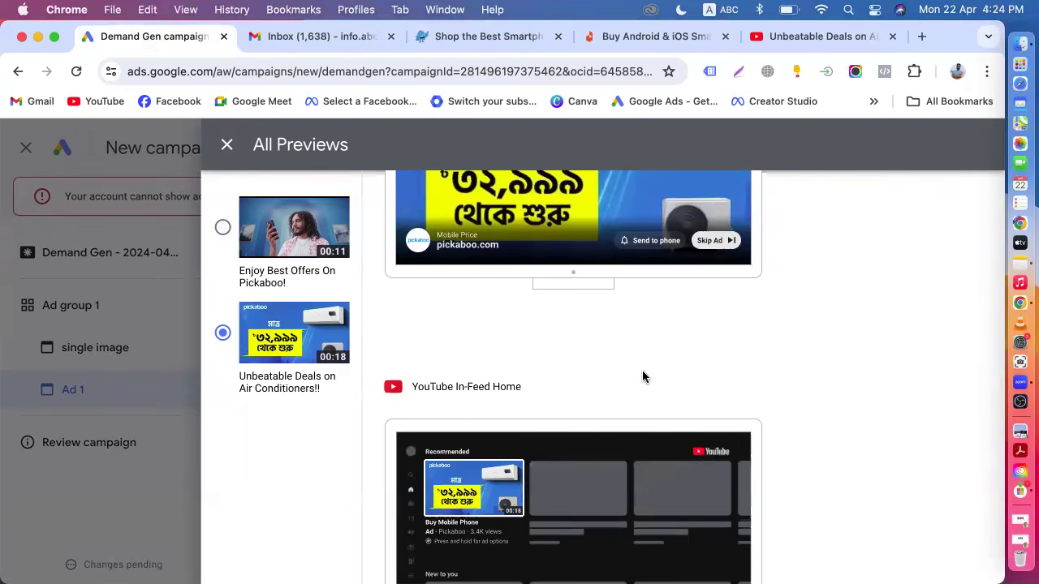
scroll(642, 381, down, 2)
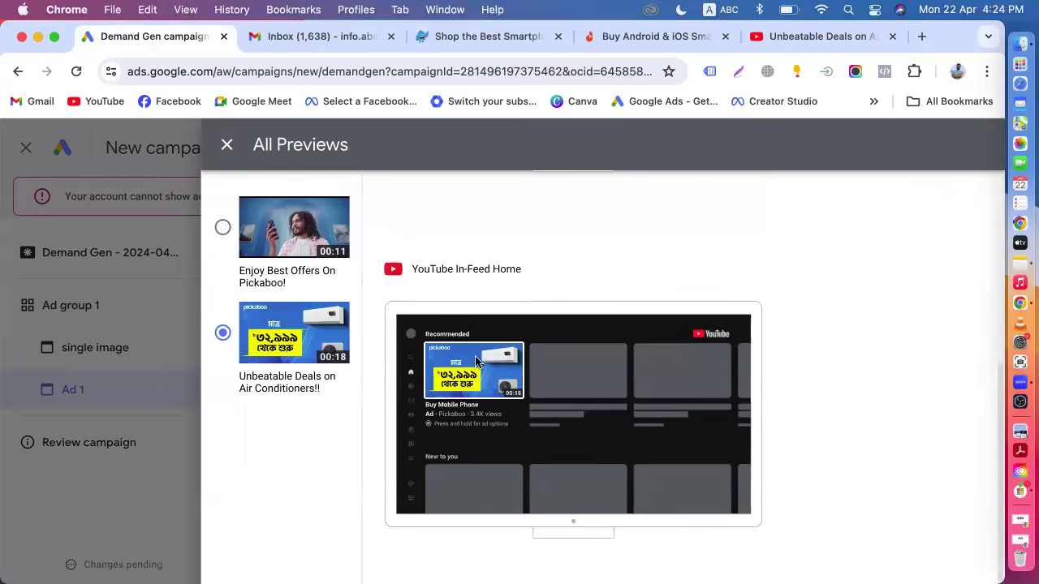
scroll(463, 378, up, 5)
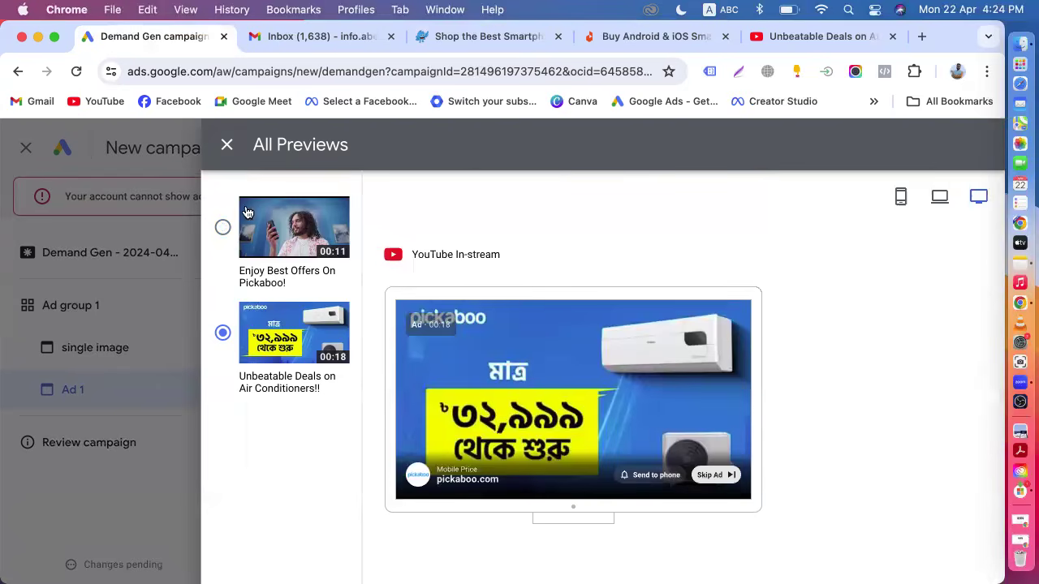
click(226, 148)
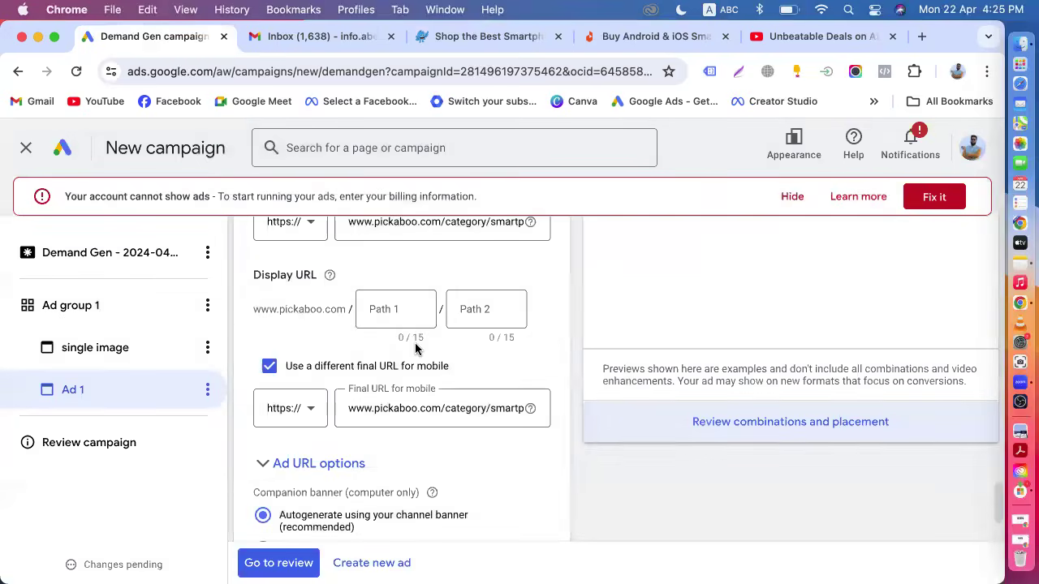
Rename the ad as video.
scroll(418, 341, up, 5)
scroll(461, 397, down, 4)
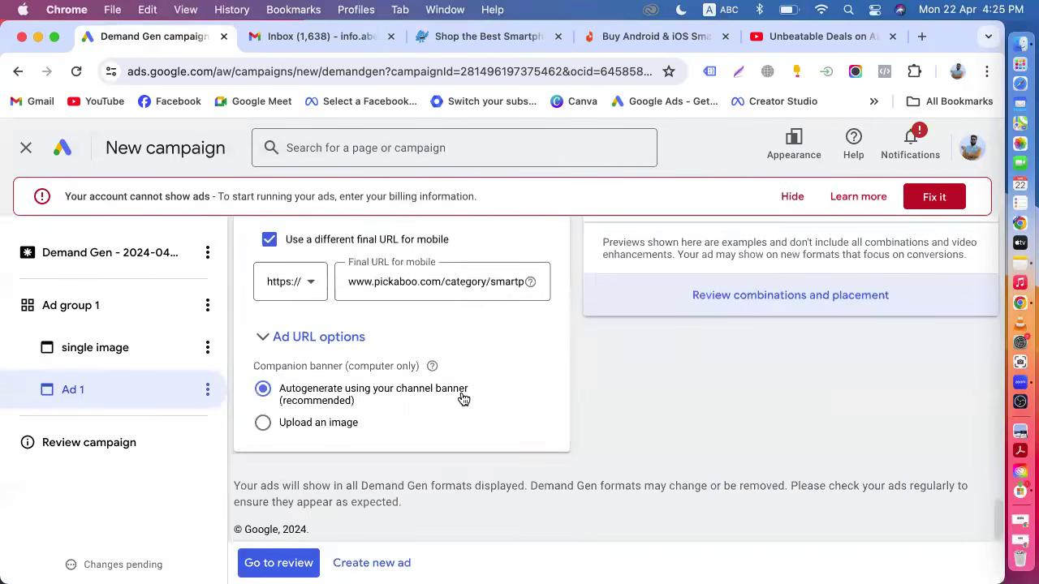
scroll(460, 398, up, 10)
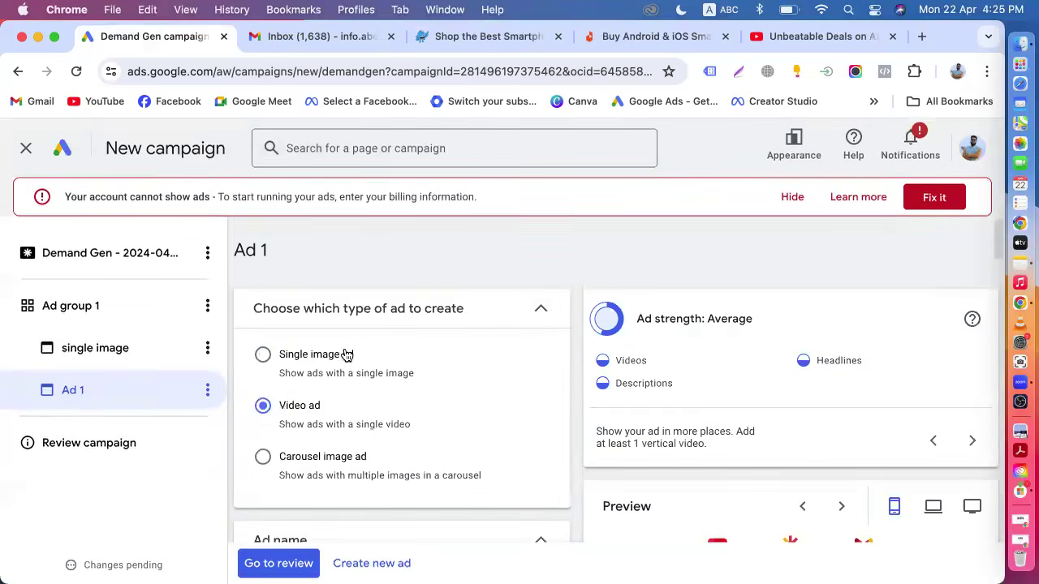
scroll(340, 353, down, 3)
triple_click(317, 438)
text(video)
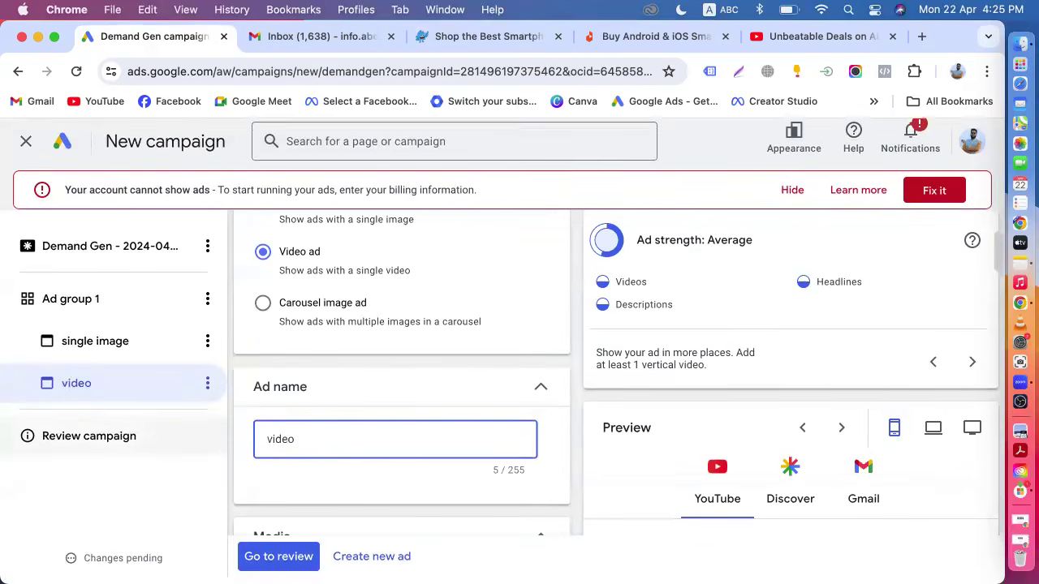
Create a new carousel image ad and name it Carousel.
click(375, 566)
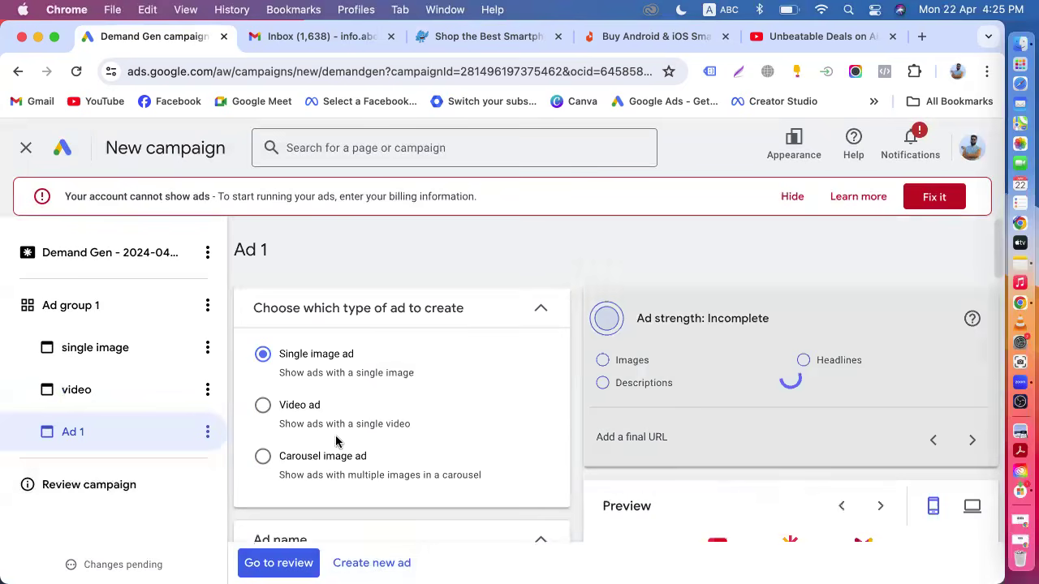
click(318, 457)
scroll(319, 471, down, 10)
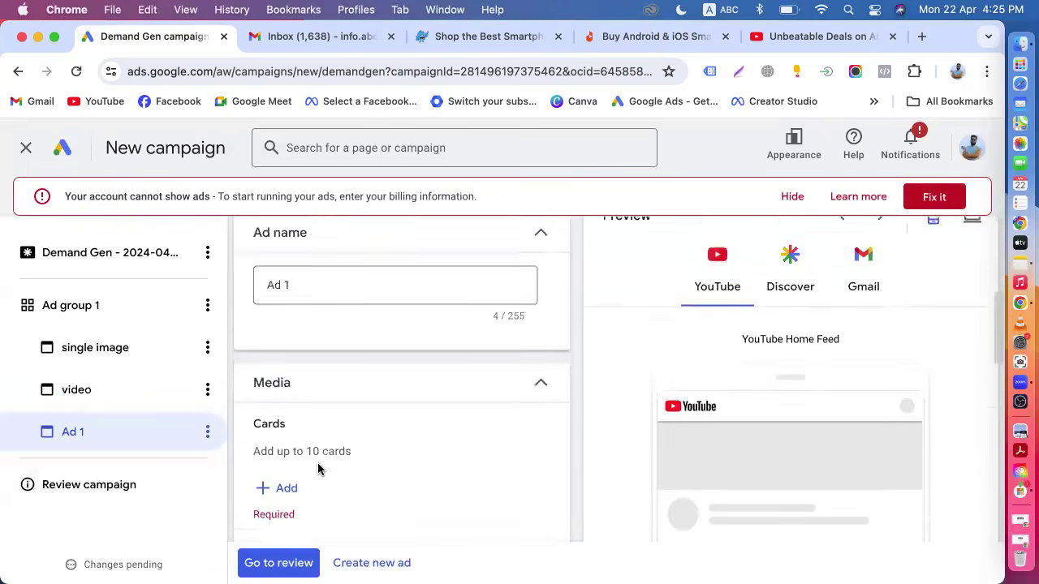
scroll(318, 470, up, 1)
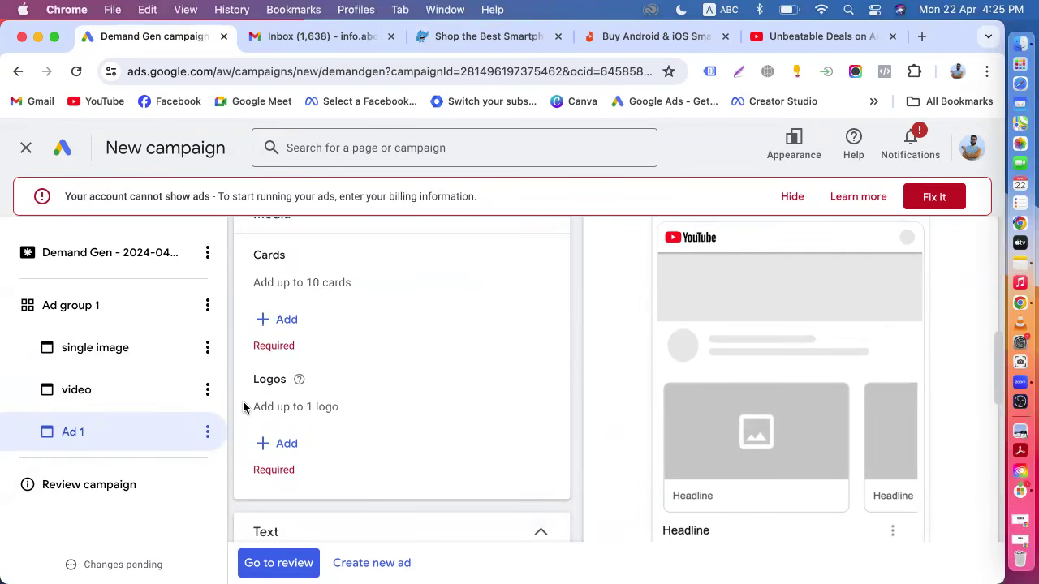
scroll(244, 408, up, 5)
click(303, 334)
drag(303, 334, 255, 337)
text(Carousl)
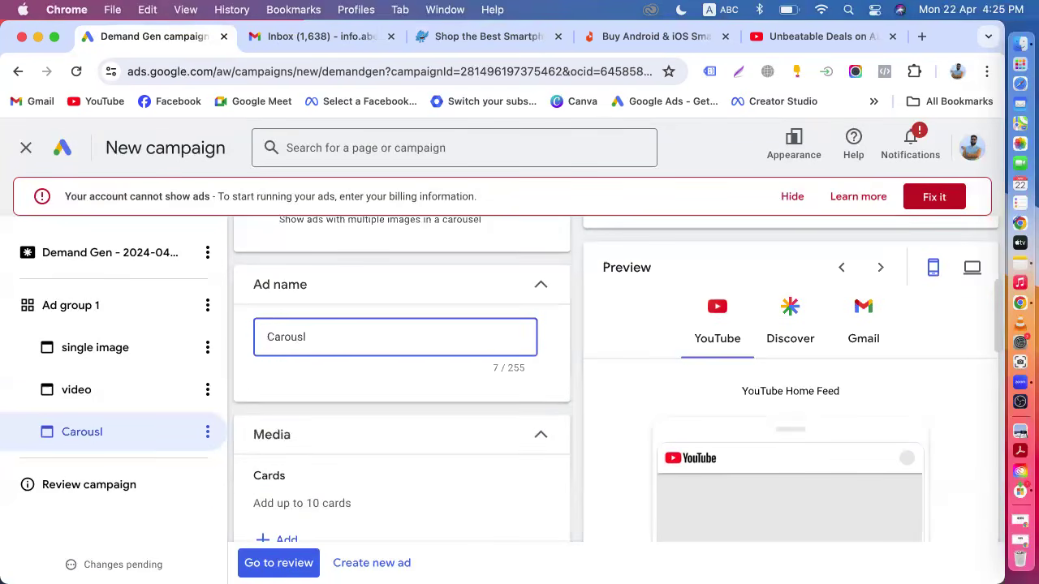
scroll(613, 378, up, 2)
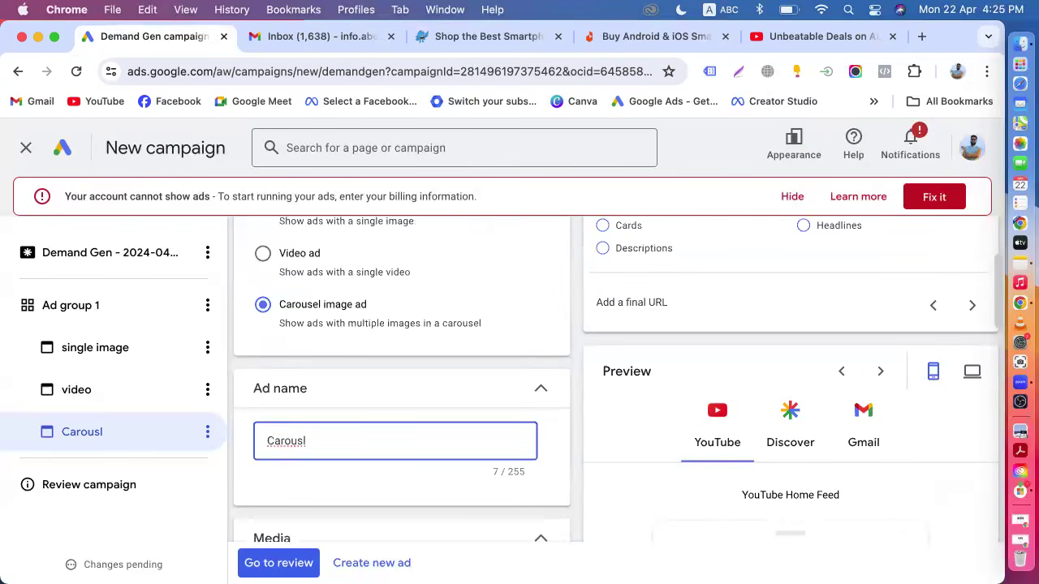
scroll(278, 288, down, 5)
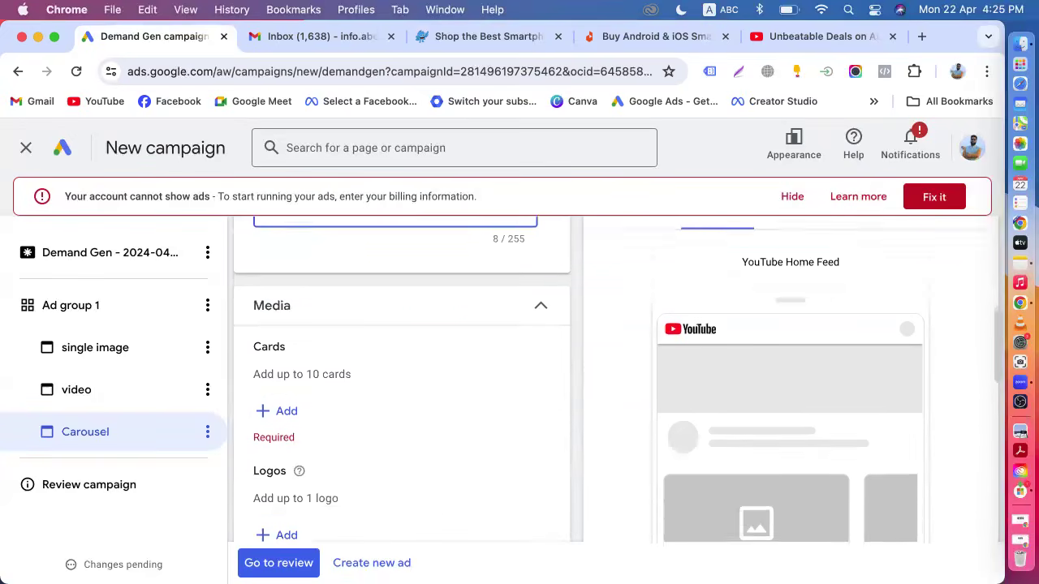
Start a new carousel card and copy the URL of Pickaboo's Redmi Note 13 Pro 5G product page.
click(285, 370)
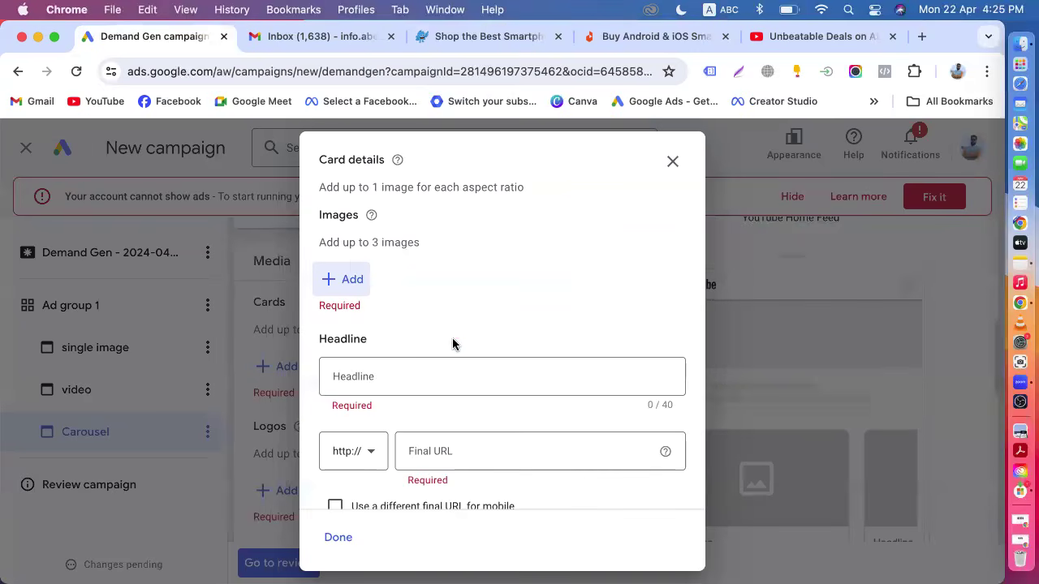
drag(321, 187, 525, 192)
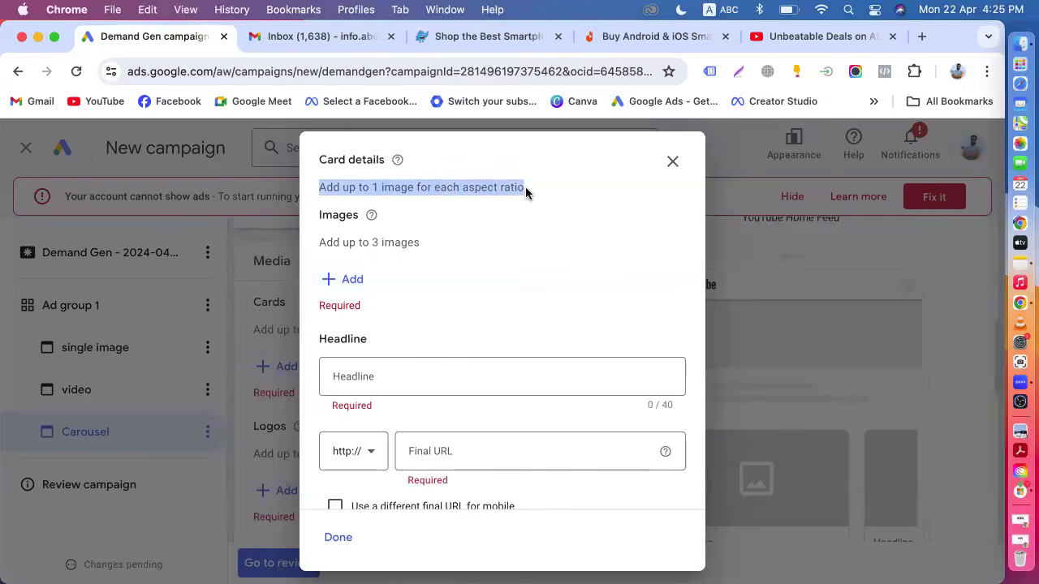
click(509, 39)
scroll(426, 259, up, 15)
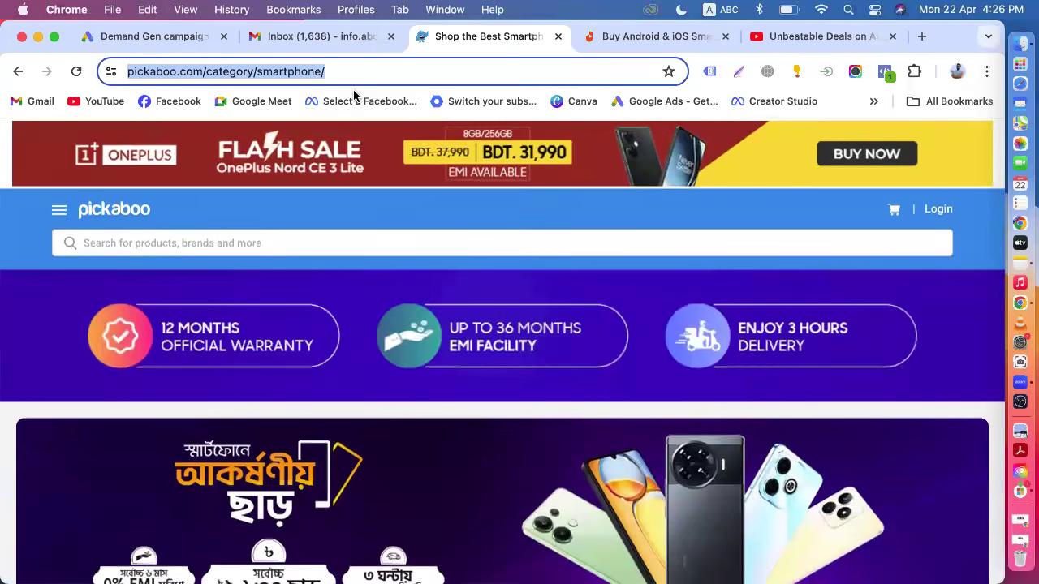
scroll(403, 248, down, 10)
scroll(396, 342, down, 5)
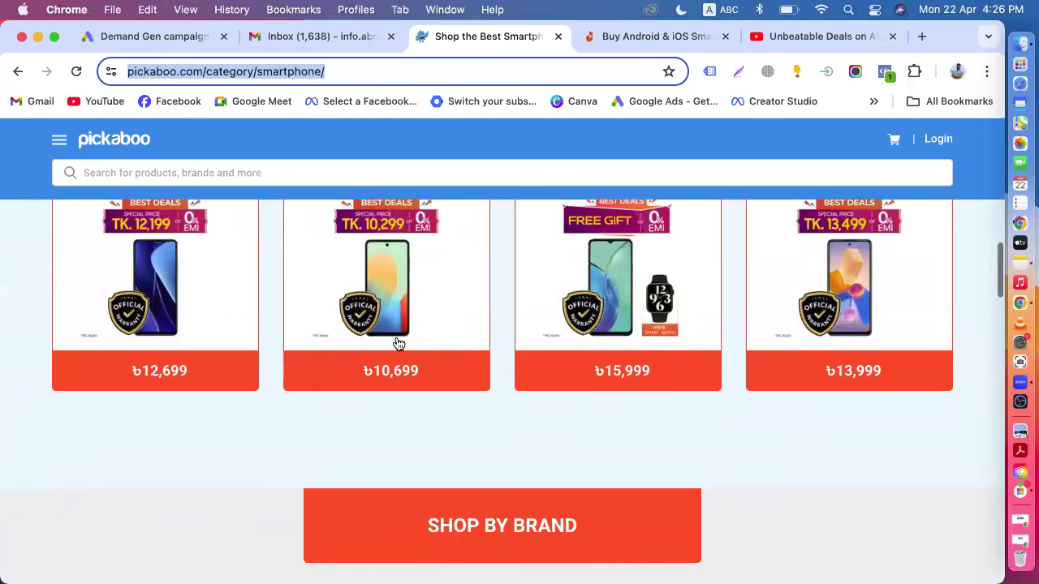
scroll(415, 339, up, 6)
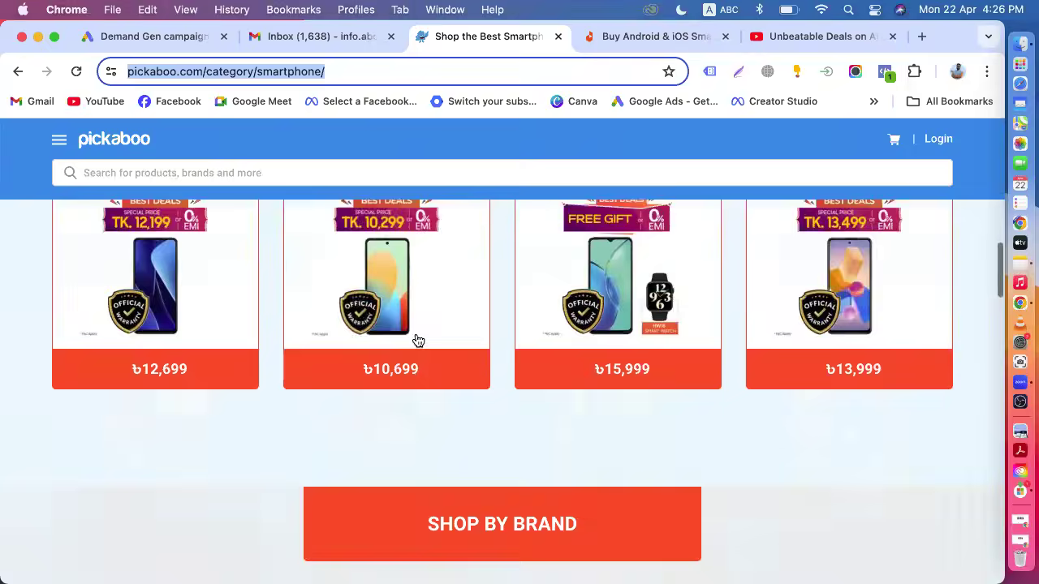
scroll(418, 341, down, 8)
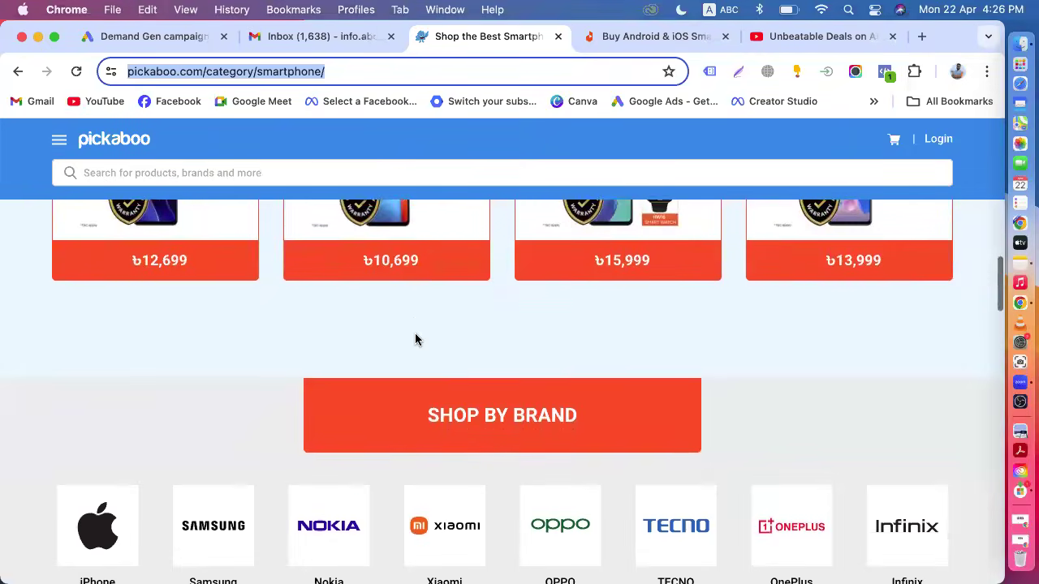
scroll(415, 340, up, 4)
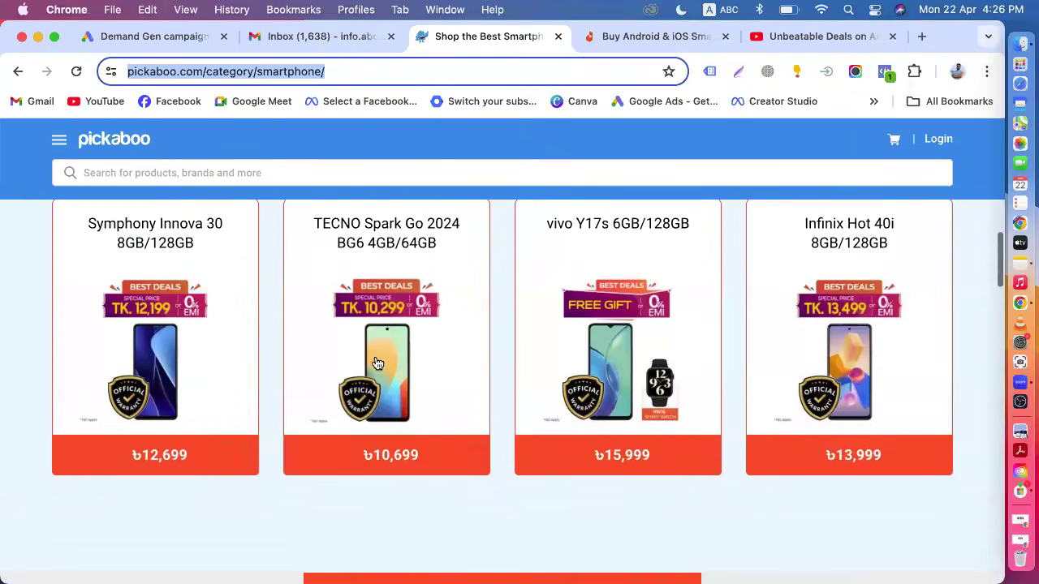
scroll(451, 378, down, 4)
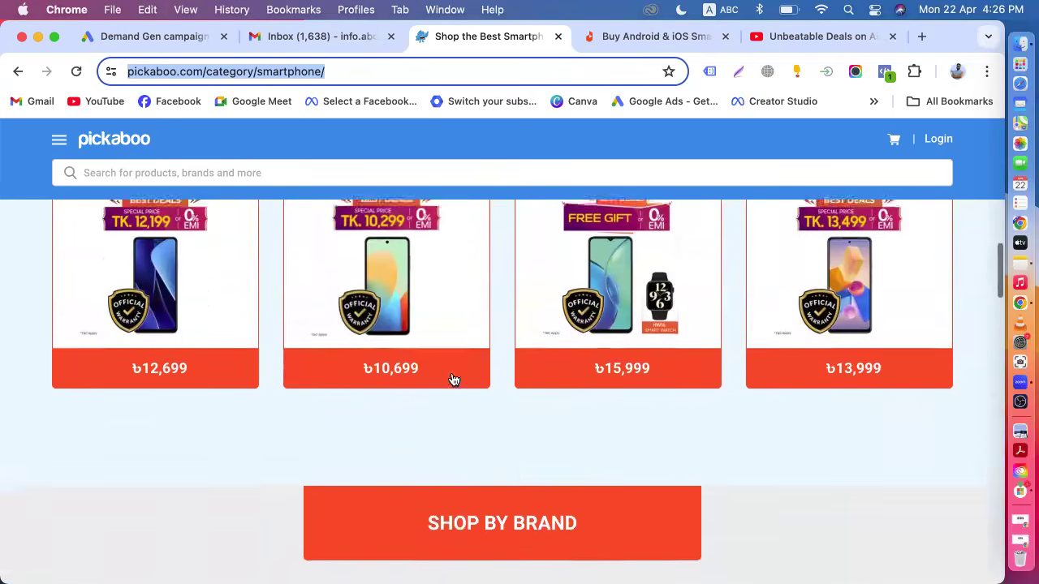
click(450, 393)
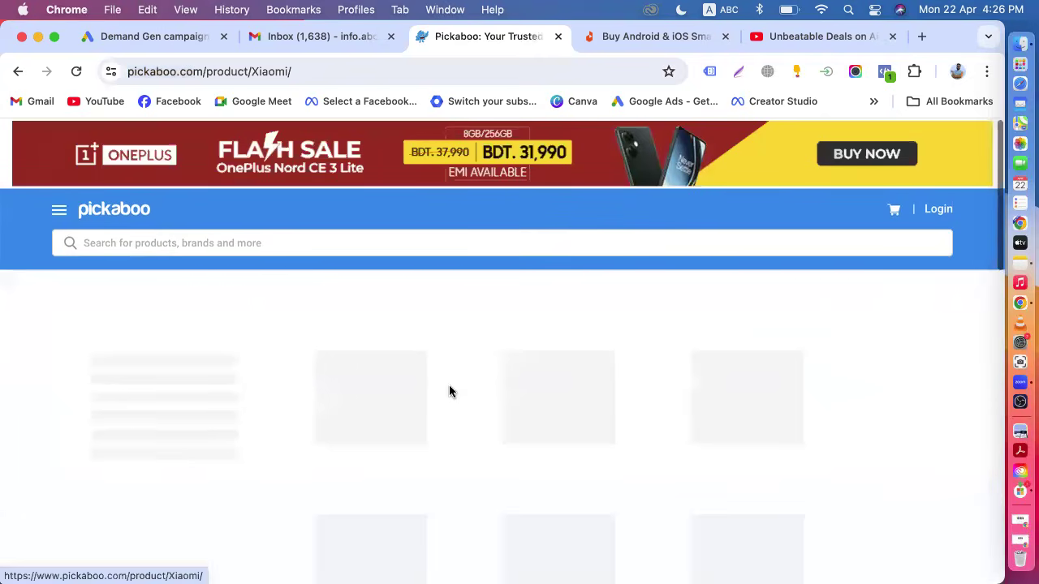
scroll(450, 393, down, 2)
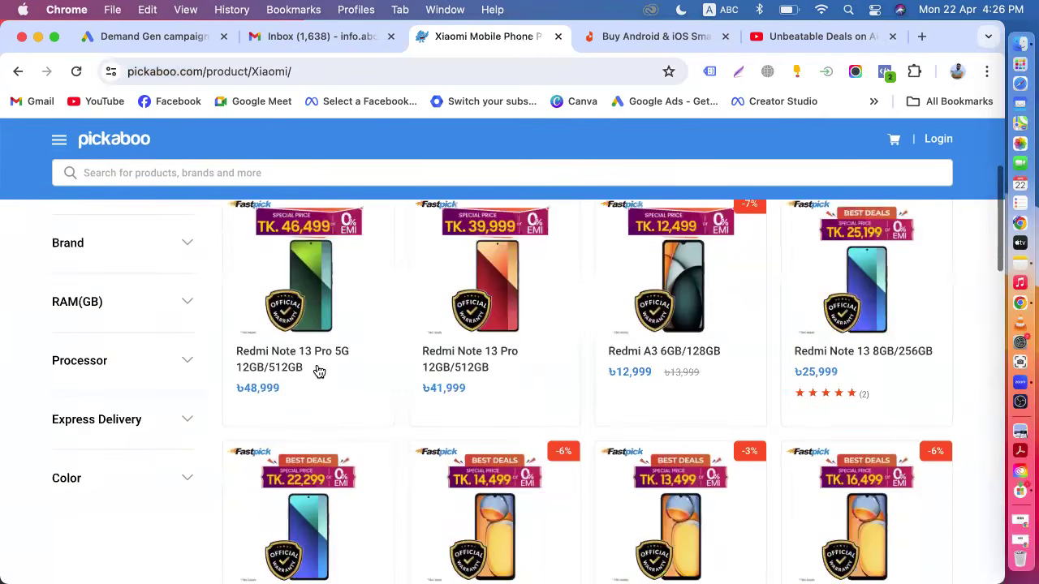
click(292, 366)
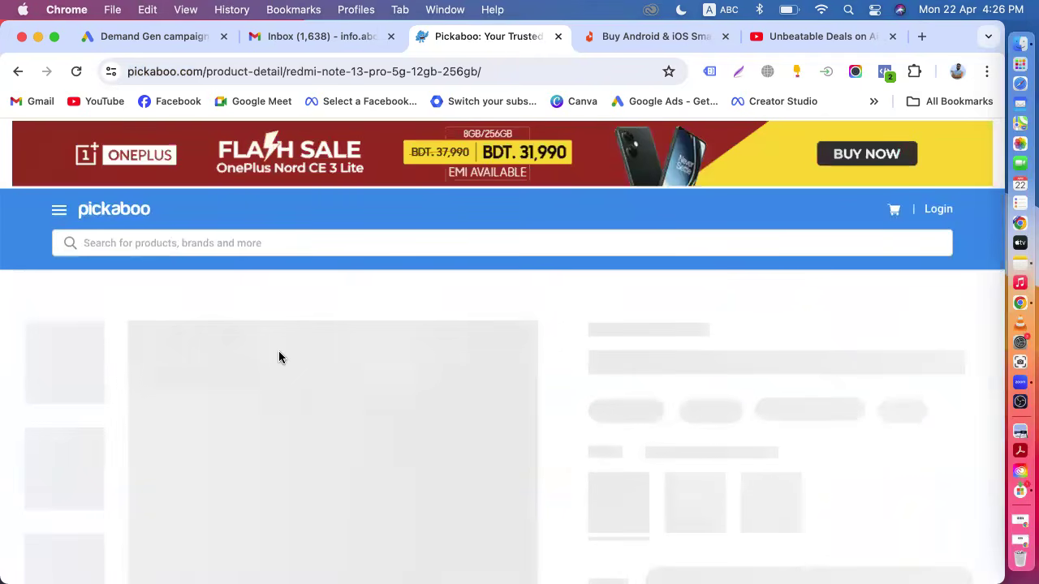
click(497, 72)
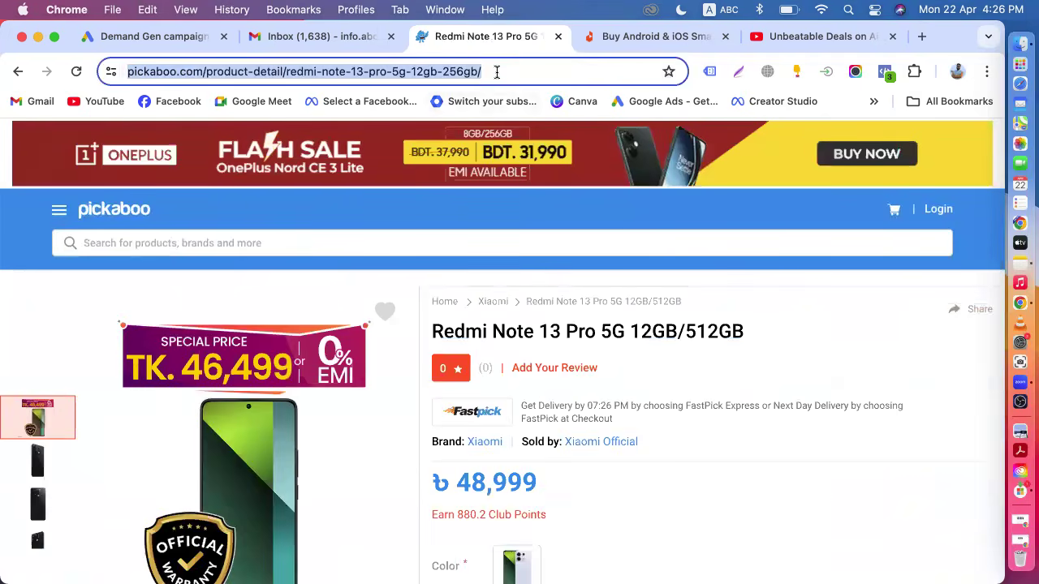
right_click(494, 71)
click(516, 206)
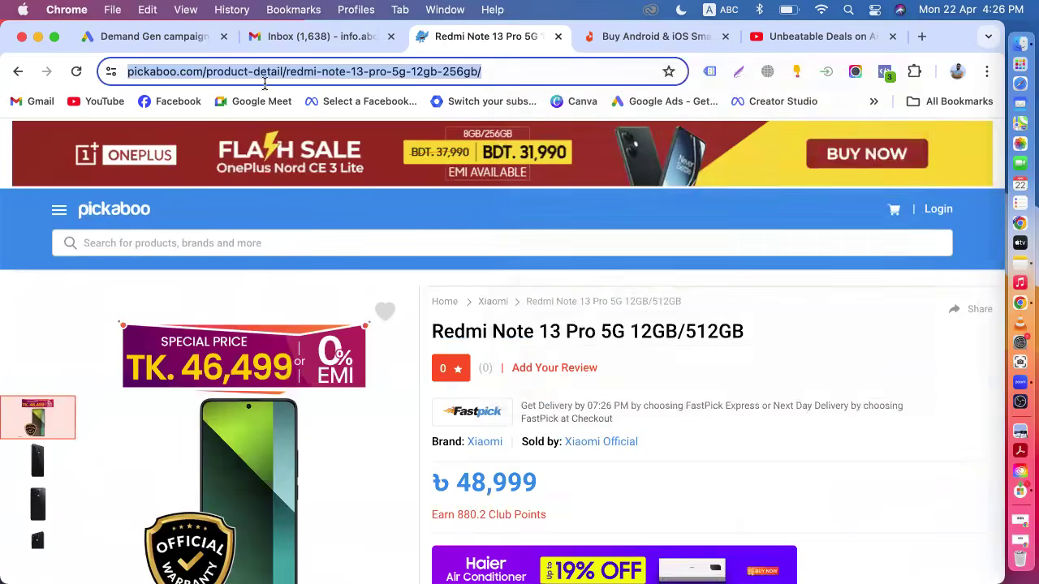
Scan the copied product page URL for images to use in the card.
click(176, 38)
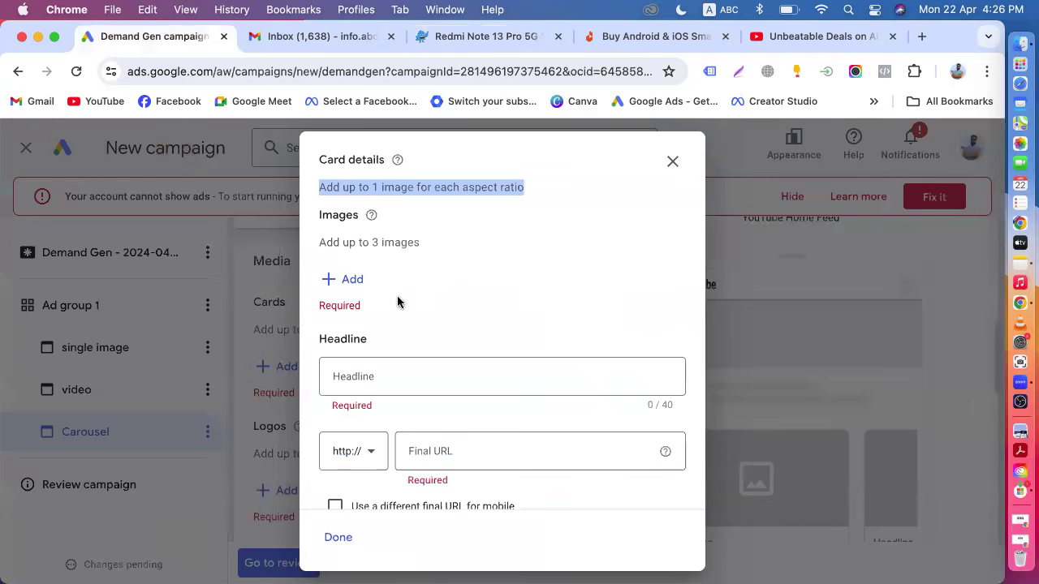
click(353, 279)
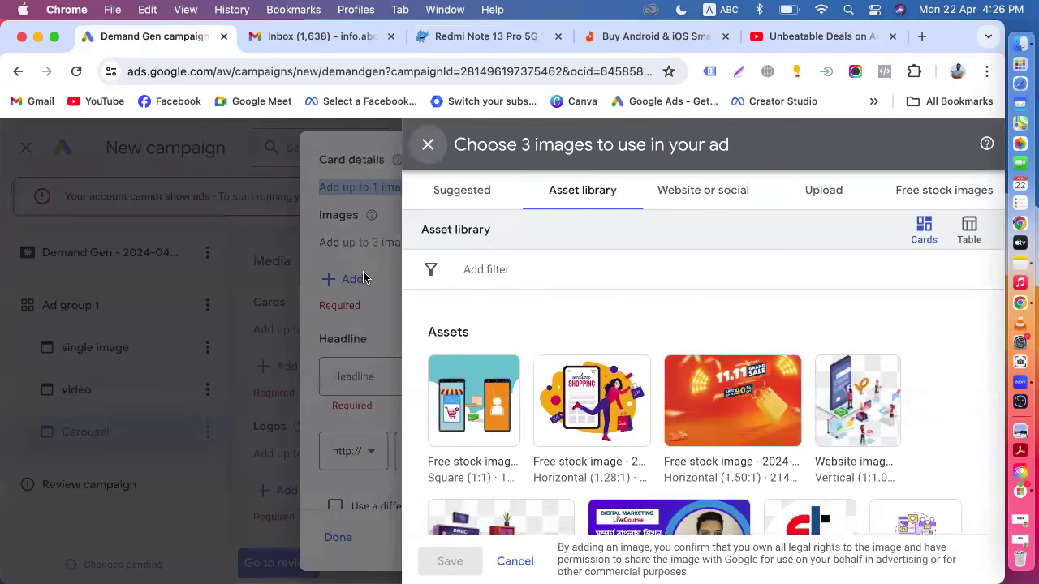
click(701, 203)
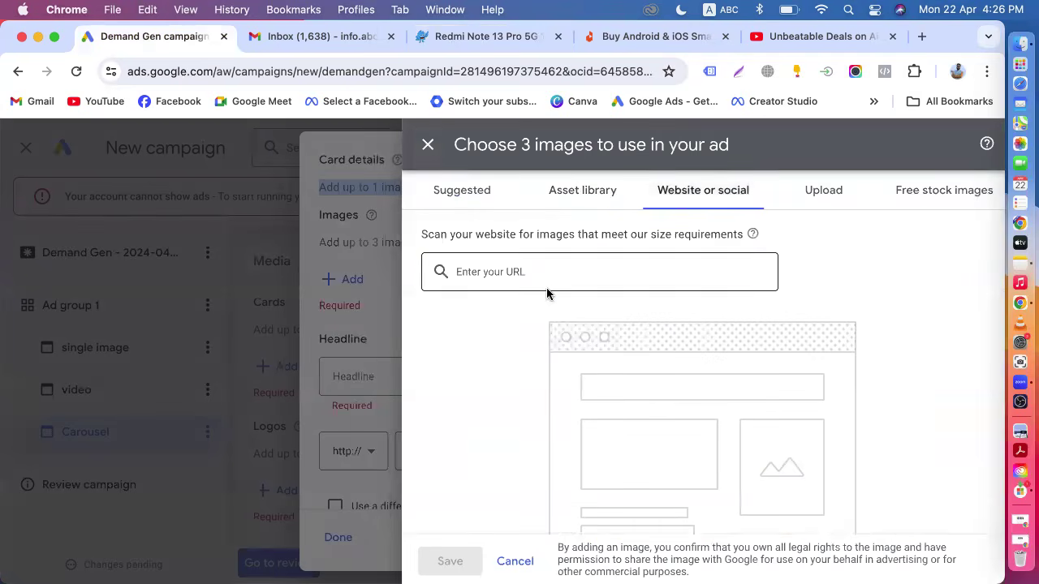
click(509, 283)
key(super+v)
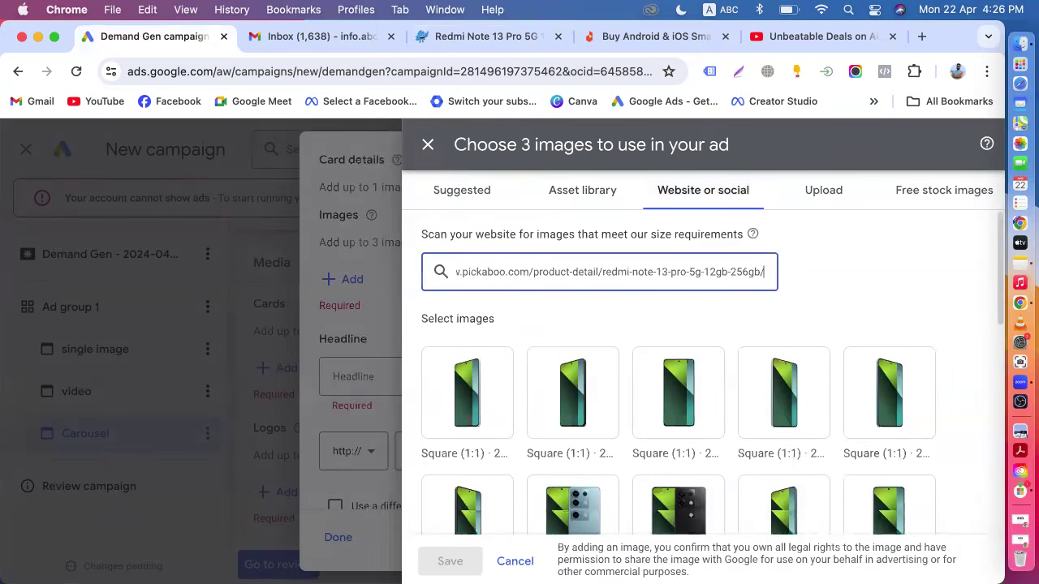
Compare the product photos and save one Redmi Note 13 Pro 5G image to the card.
scroll(678, 406, down, 2)
click(511, 45)
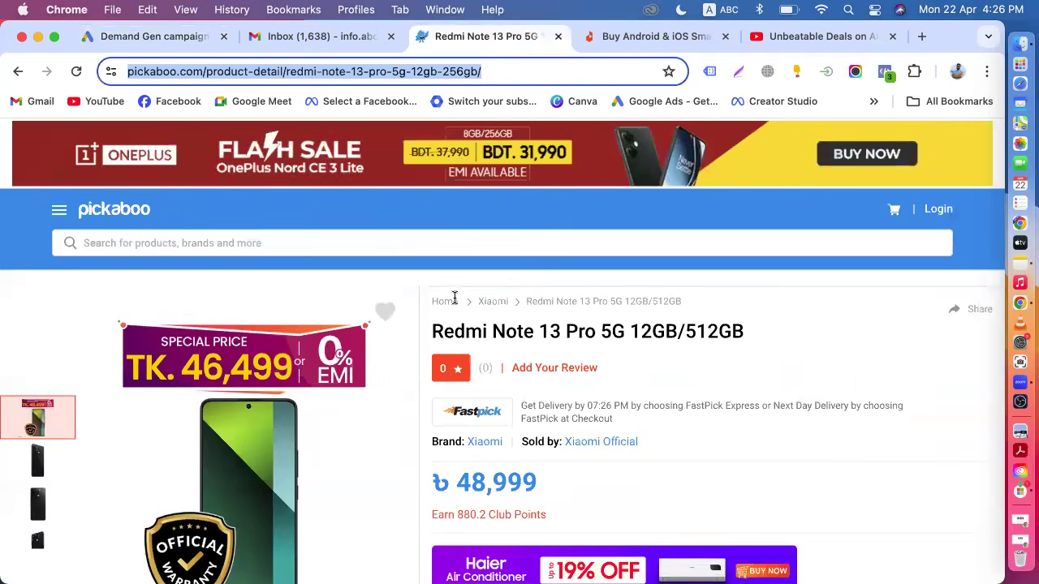
scroll(454, 300, down, 3)
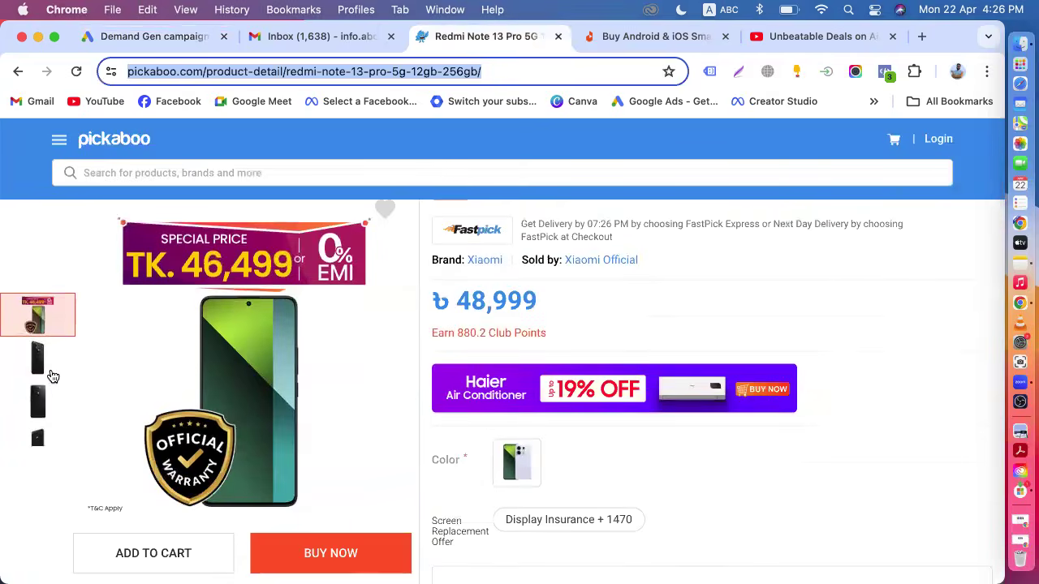
click(47, 369)
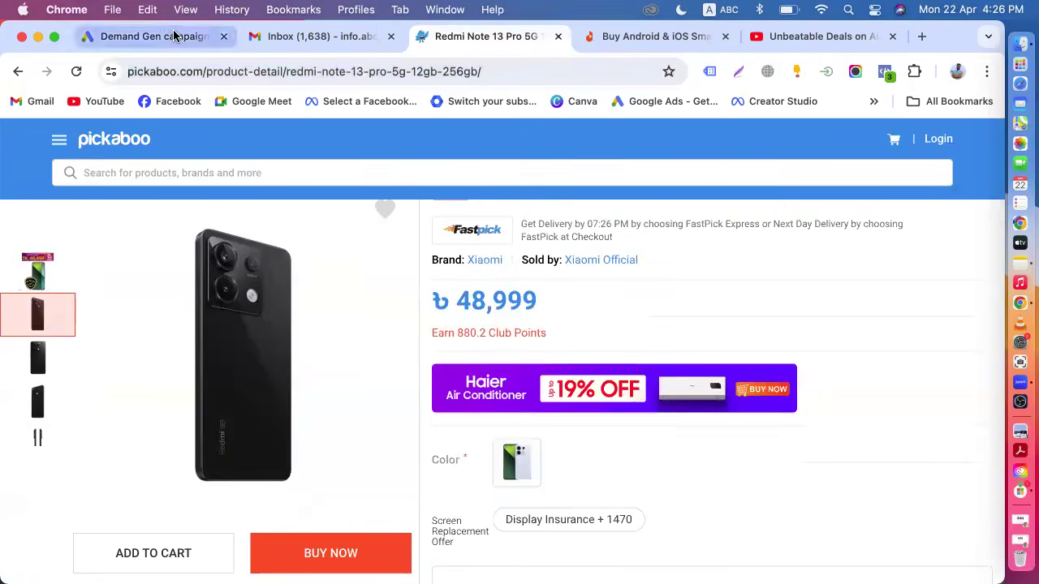
click(181, 38)
scroll(635, 429, up, 1)
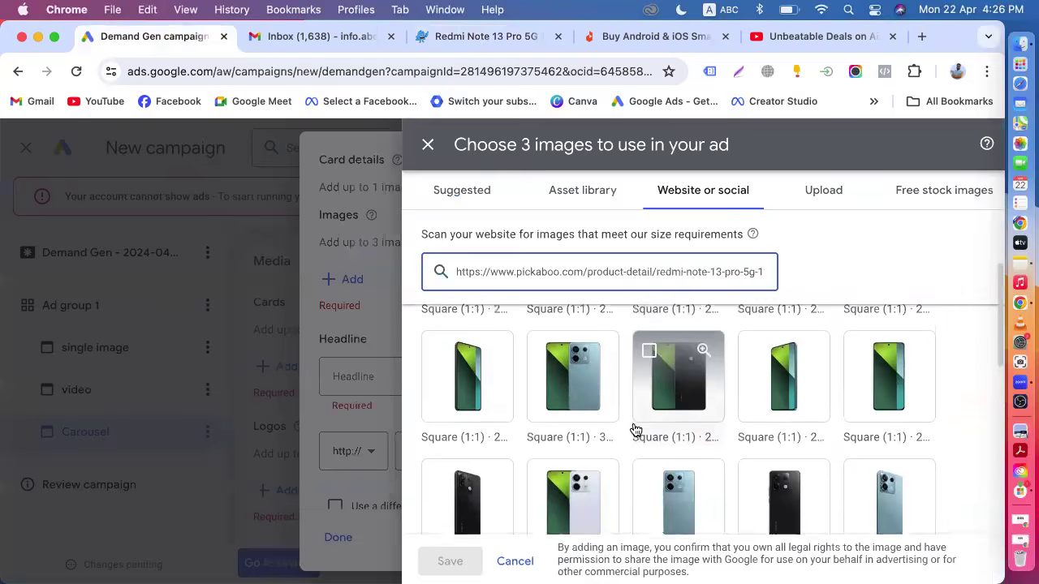
scroll(633, 429, down, 2)
click(570, 394)
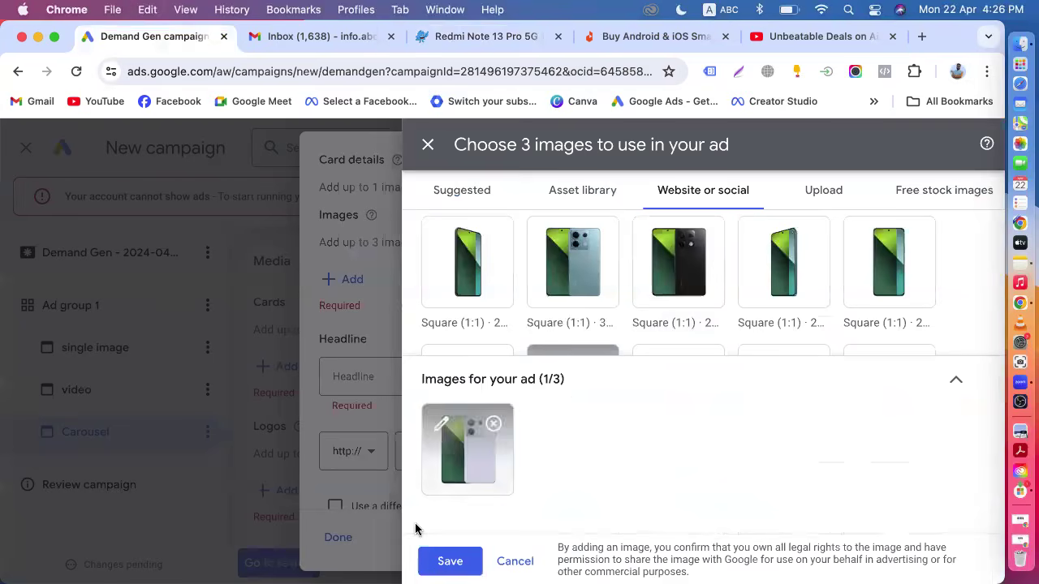
mouse_move(479, 463)
click(451, 563)
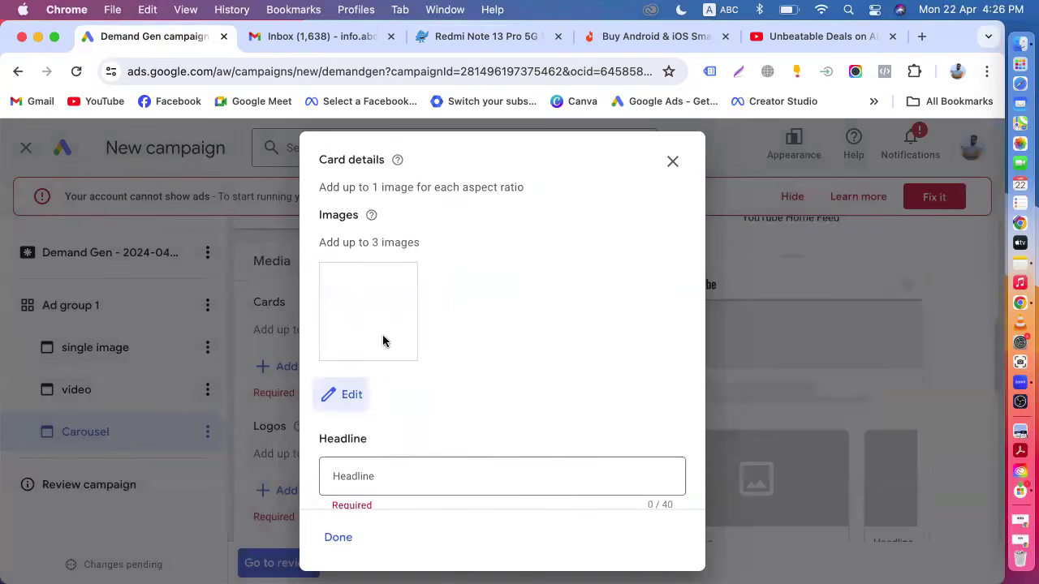
Copy the product title from the Redmi Note 13 Pro 5G page and paste it as the card headline.
scroll(451, 400, down, 2)
click(390, 402)
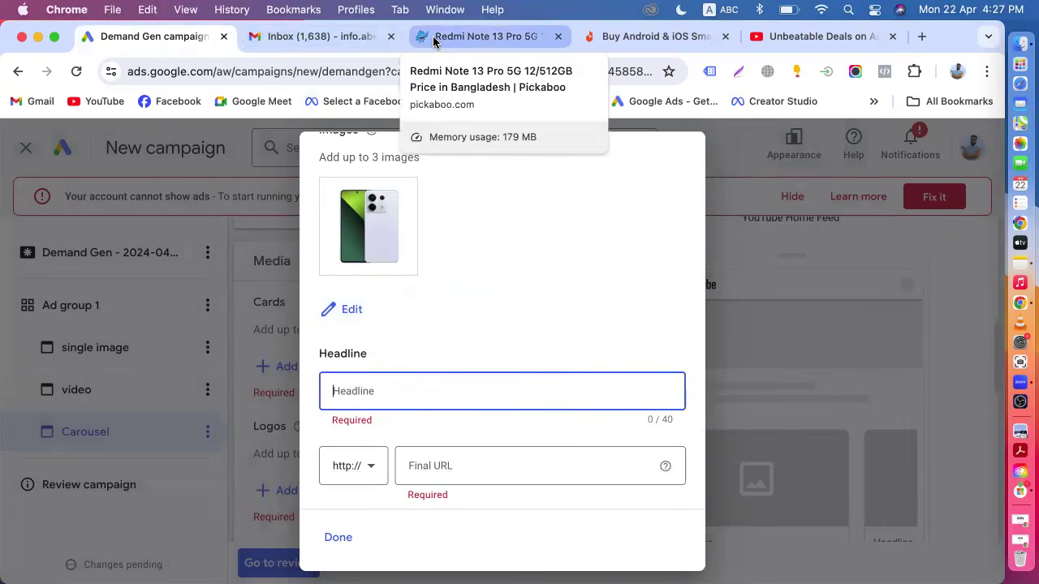
click(325, 38)
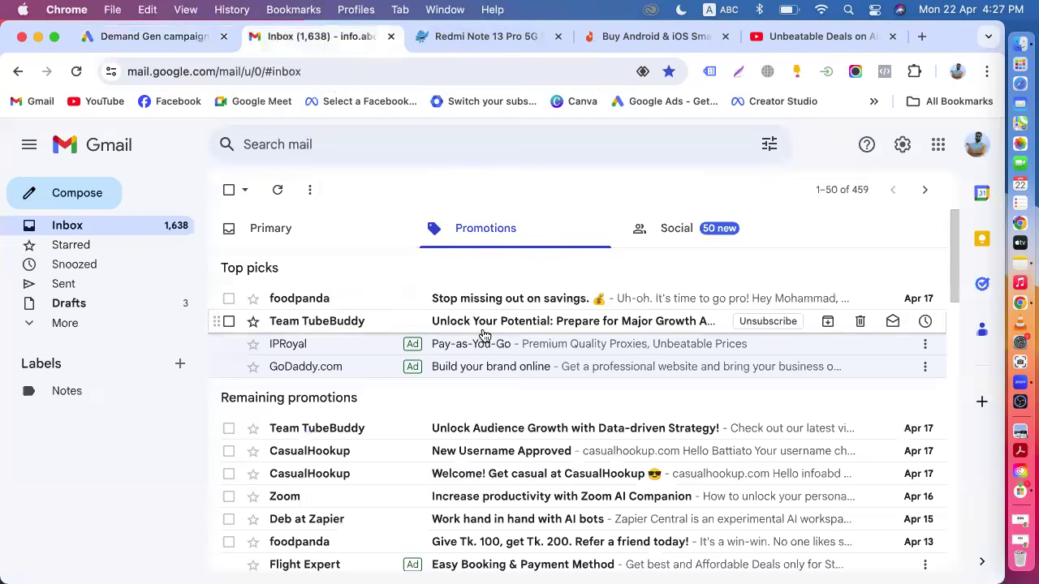
click(459, 37)
scroll(524, 325, down, 5)
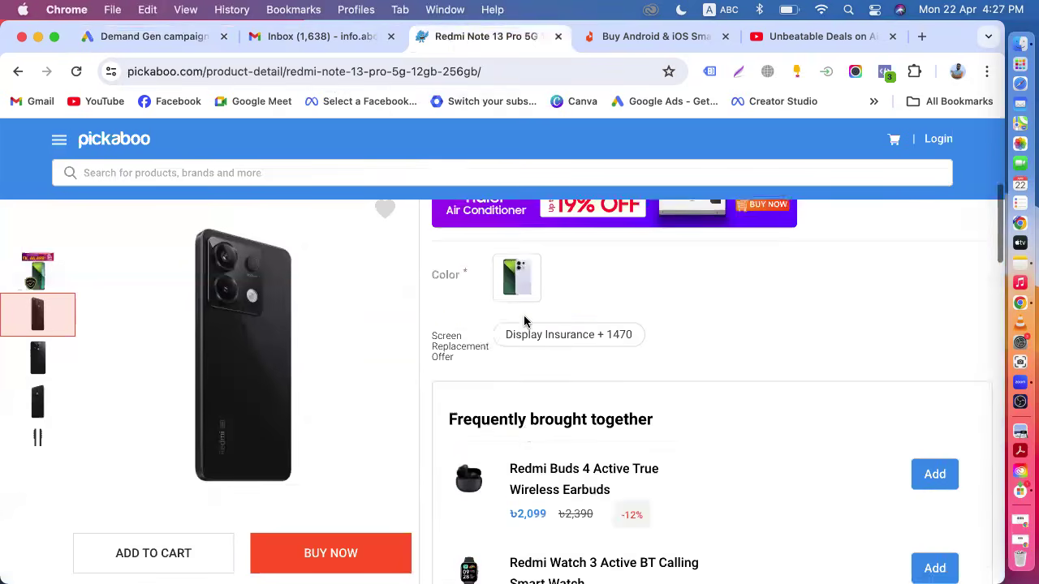
scroll(531, 295, down, 8)
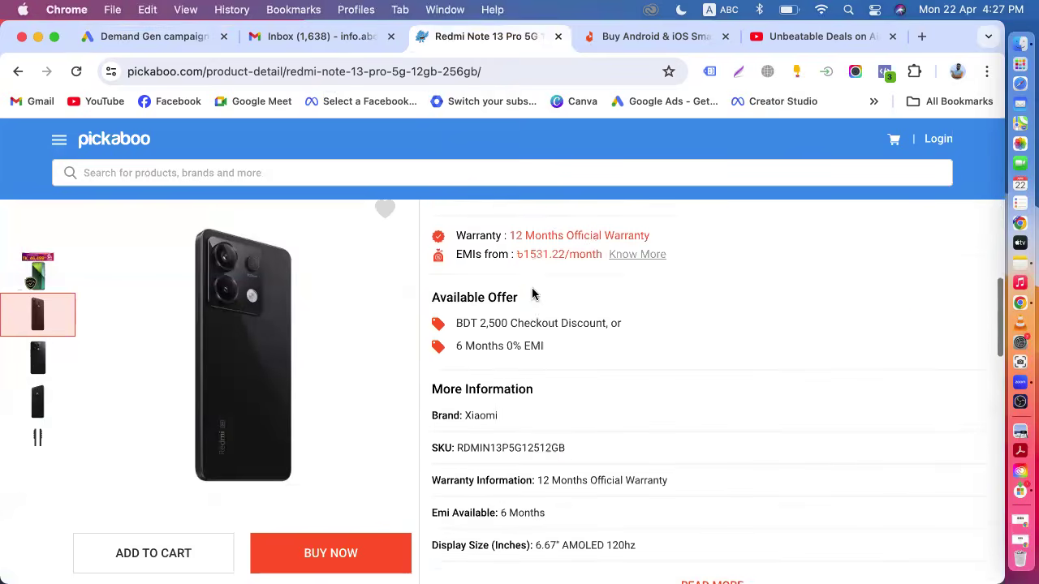
scroll(532, 293, up, 10)
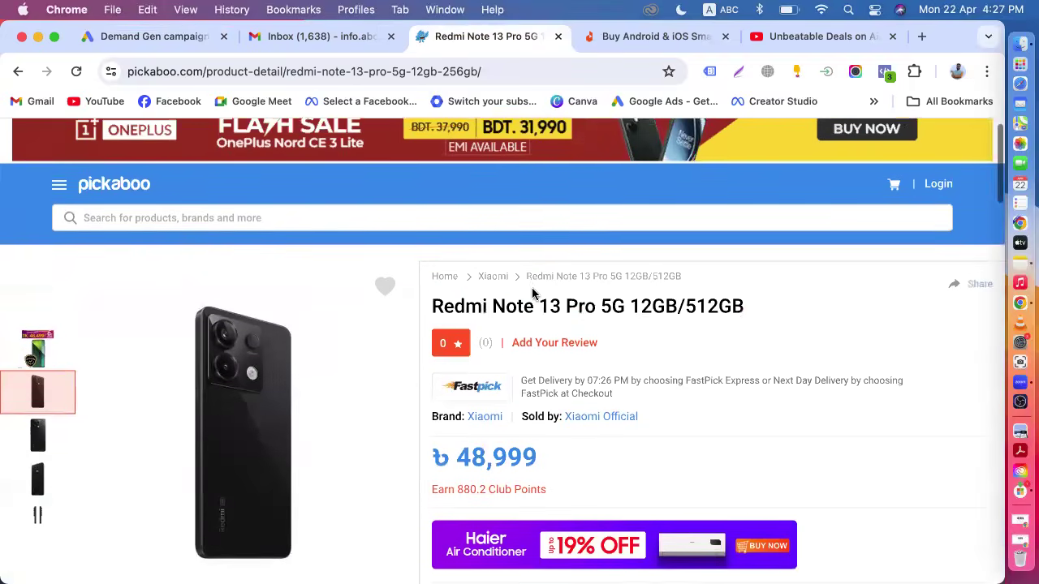
mouse_move(424, 309)
mouse_down()
mouse_move(737, 305)
mouse_move(424, 309)
mouse_up()
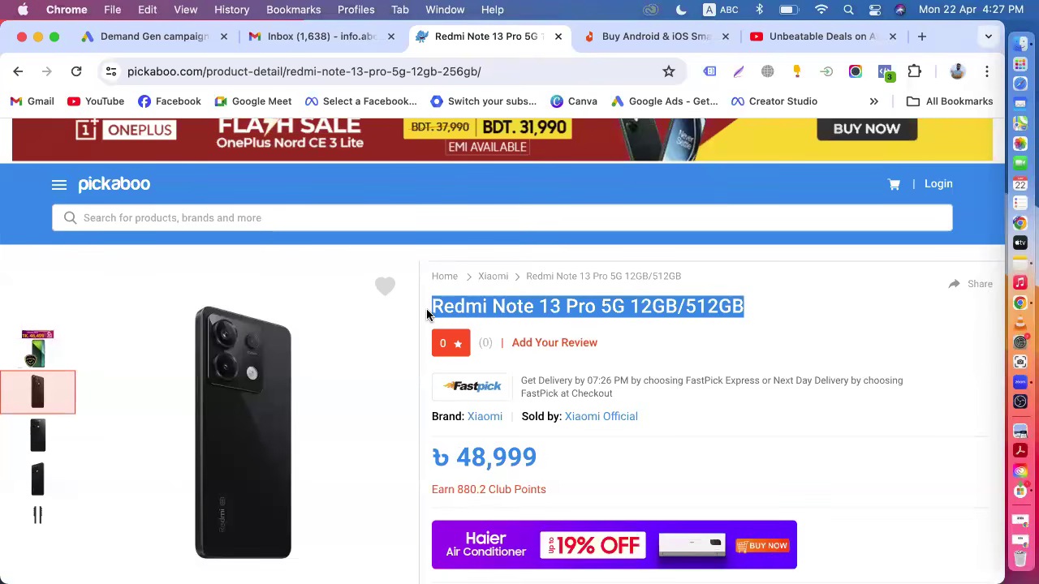
click(167, 39)
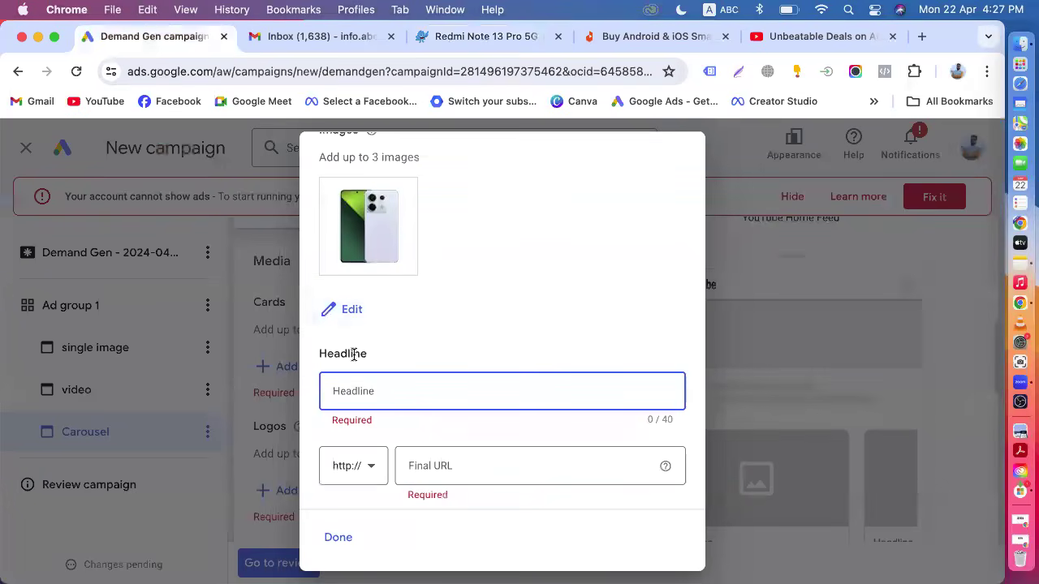
key(super+v)
Copy the Redmi Note 13 Pro 5G product page address and paste it as the card's final URL.
click(463, 469)
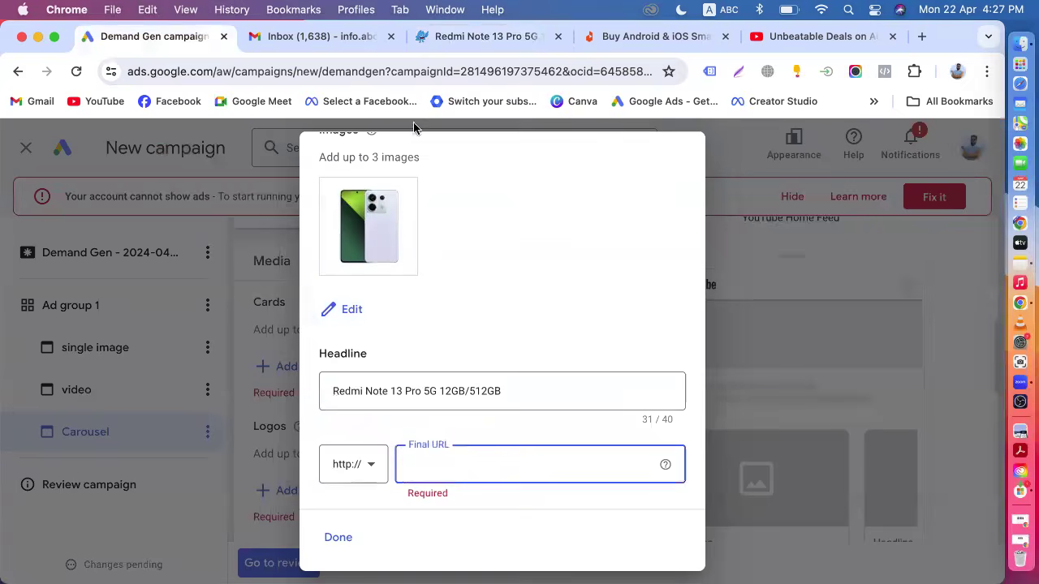
click(447, 38)
click(438, 71)
key(super+c)
click(152, 32)
key(super+v)
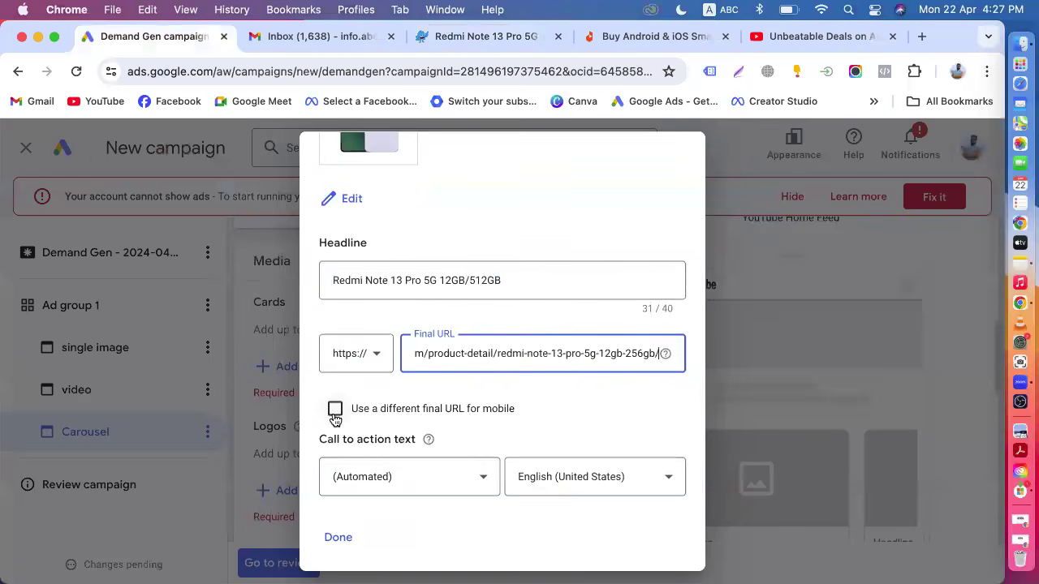
Enable a different final URL for mobile and paste the same product page URL into it.
click(335, 408)
click(431, 442)
key(super+v)
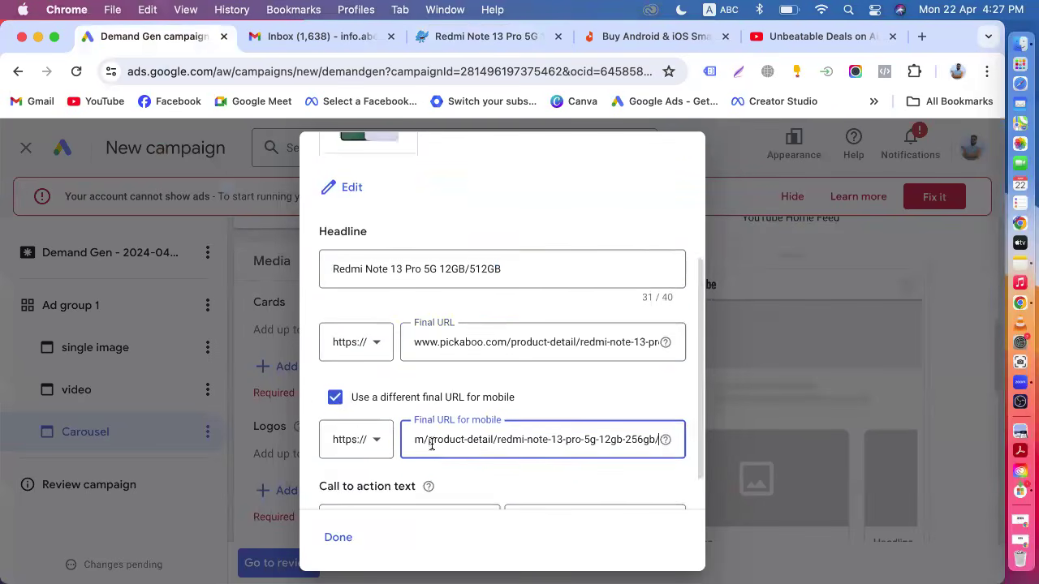
Set the card's call to action text to Shop now and save the card.
scroll(438, 451, down, 1)
click(484, 480)
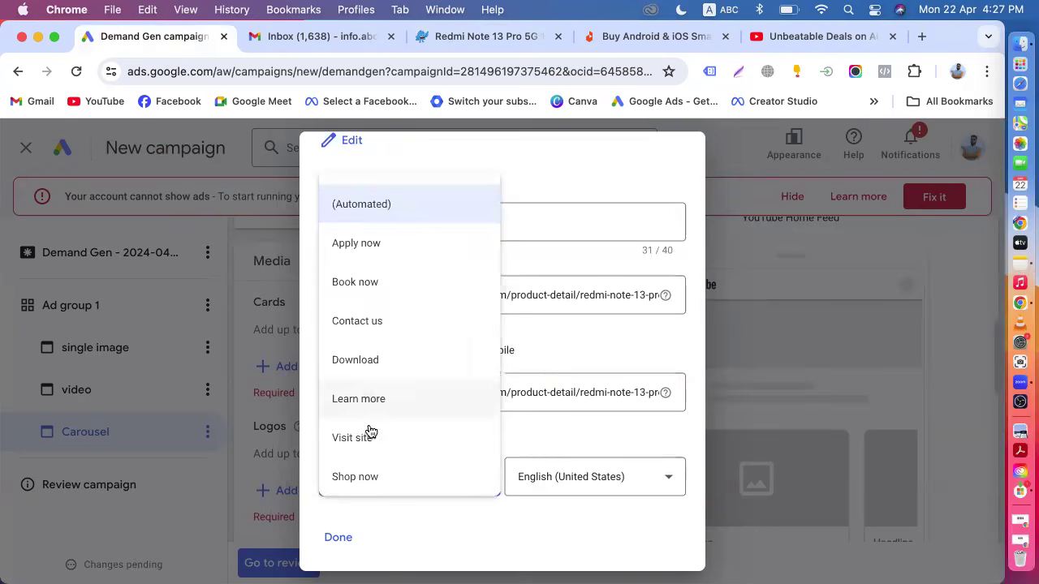
scroll(369, 430, down, 2)
click(371, 388)
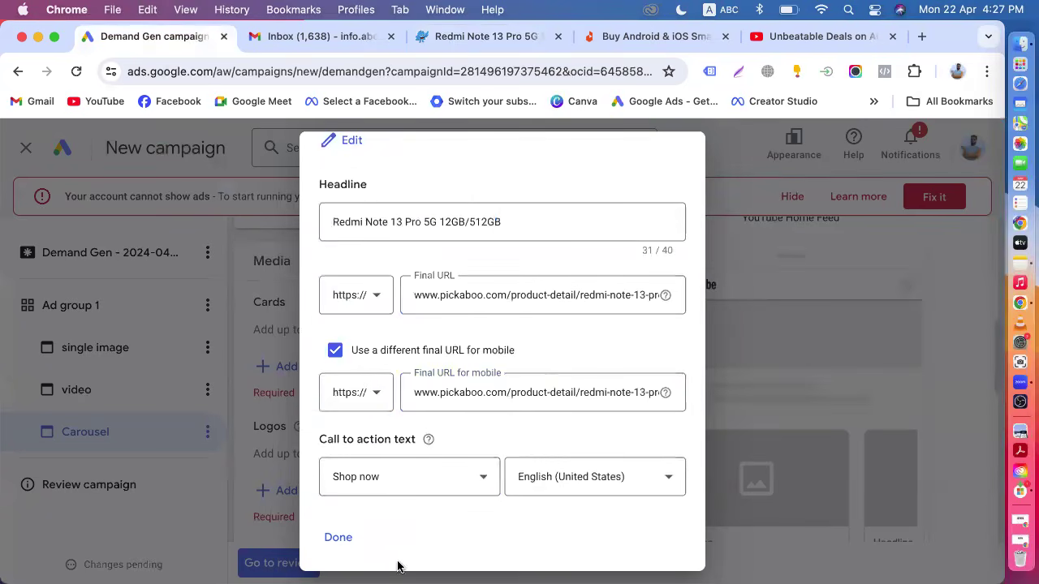
scroll(436, 462, up, 5)
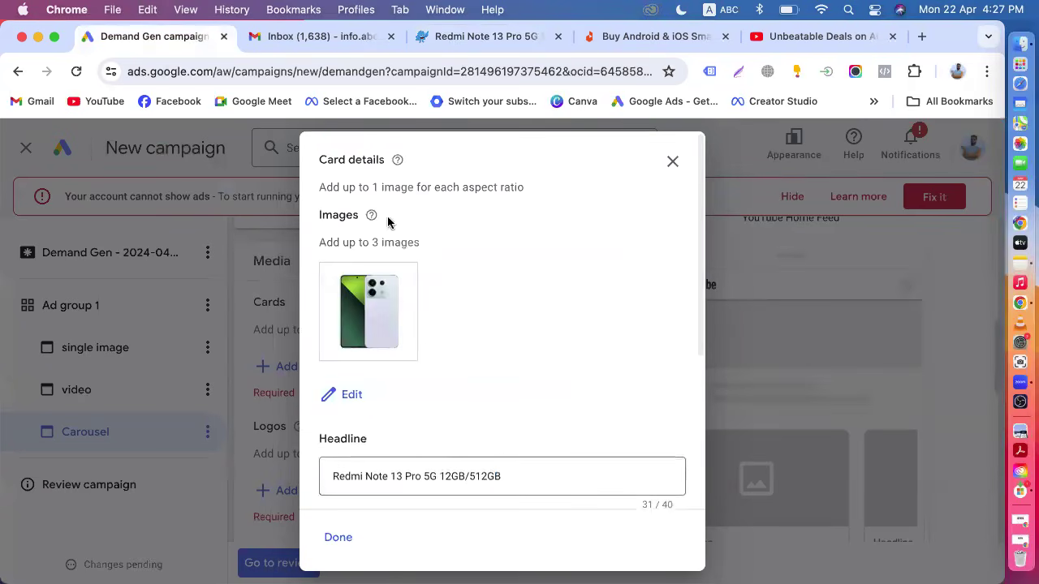
scroll(459, 370, down, 4)
scroll(459, 370, down, 1)
click(339, 537)
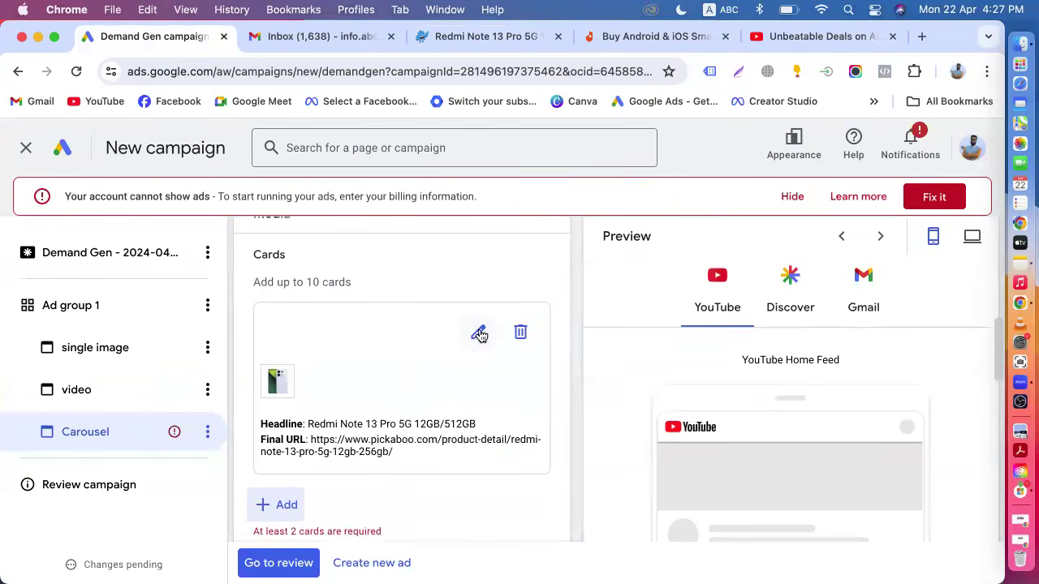
Reopen the first card to review its details, then examine the carousel's card requirements.
click(478, 334)
scroll(457, 337, up, 4)
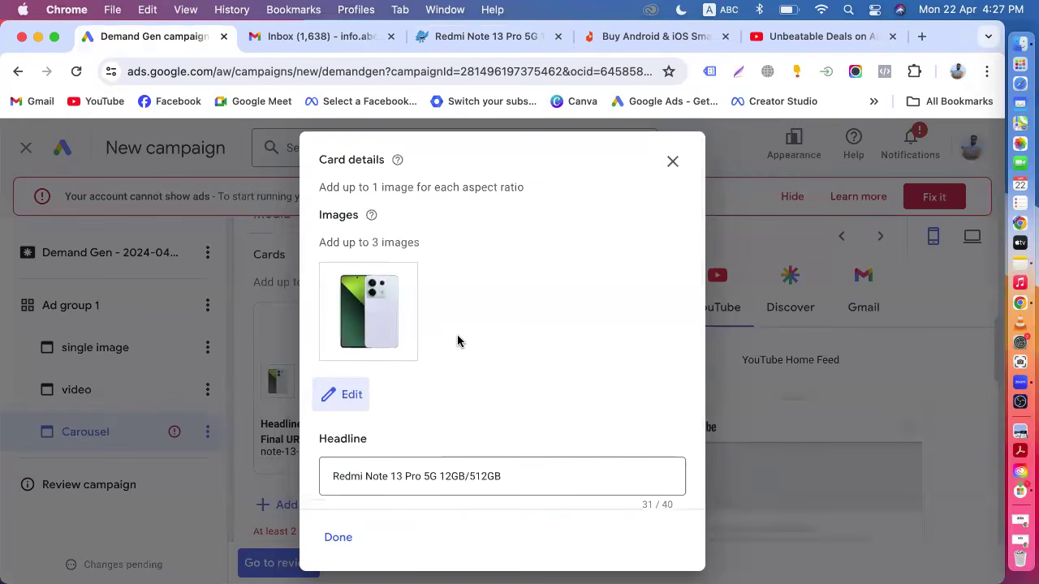
scroll(457, 337, down, 4)
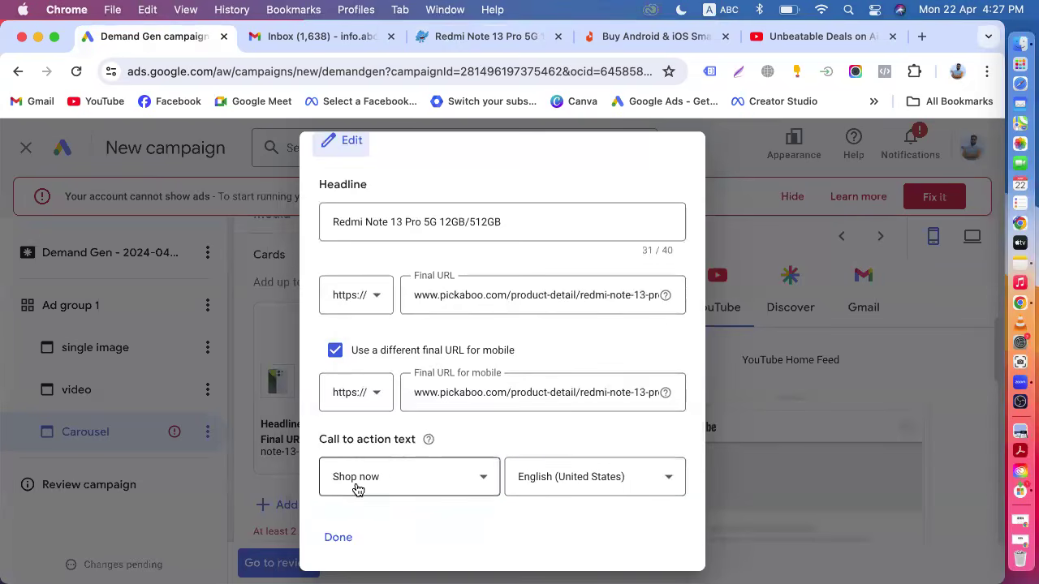
click(338, 539)
scroll(467, 421, down, 3)
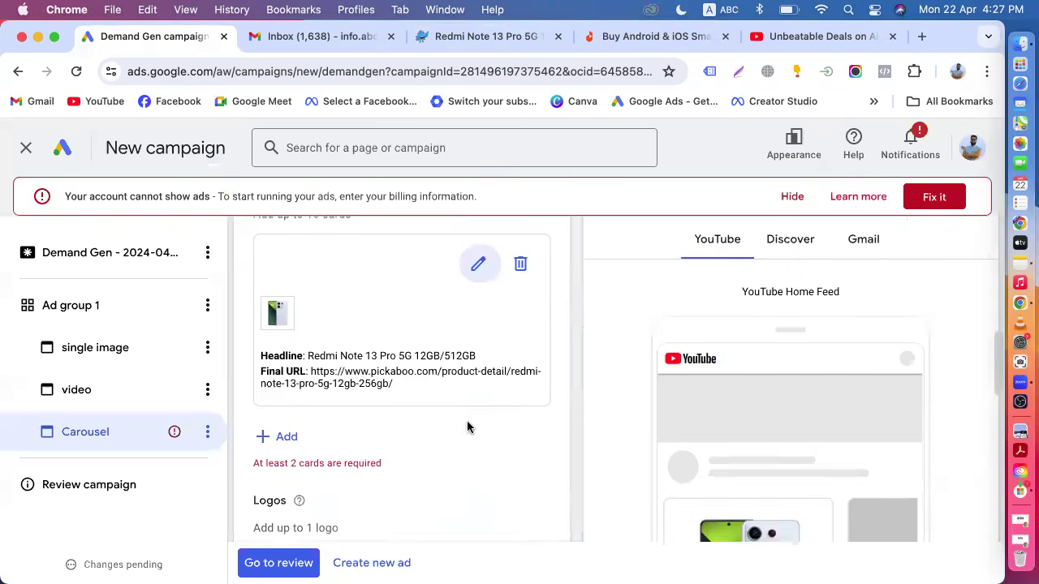
scroll(469, 424, up, 4)
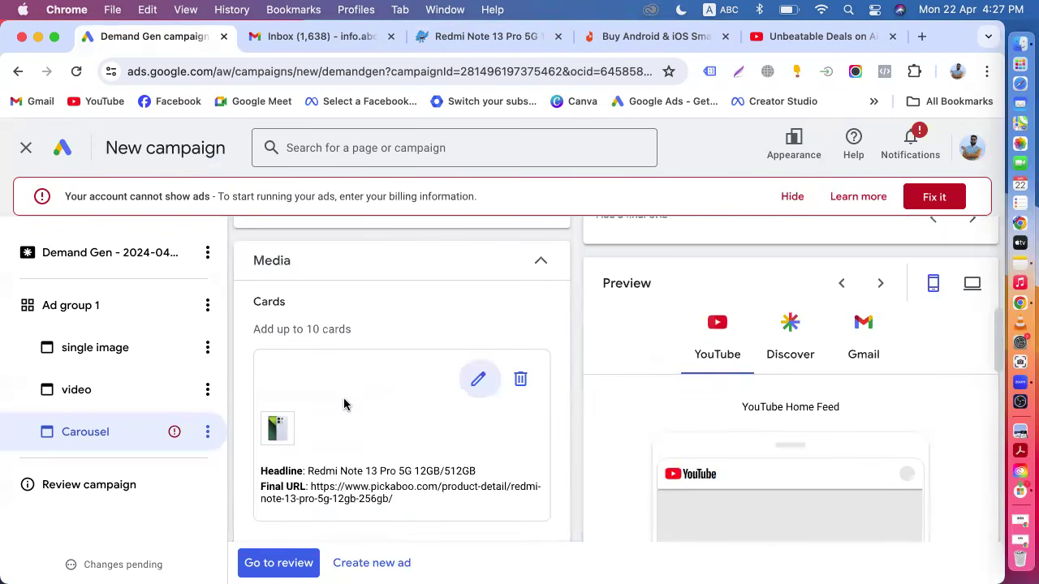
drag(294, 328, 371, 332)
scroll(268, 382, down, 4)
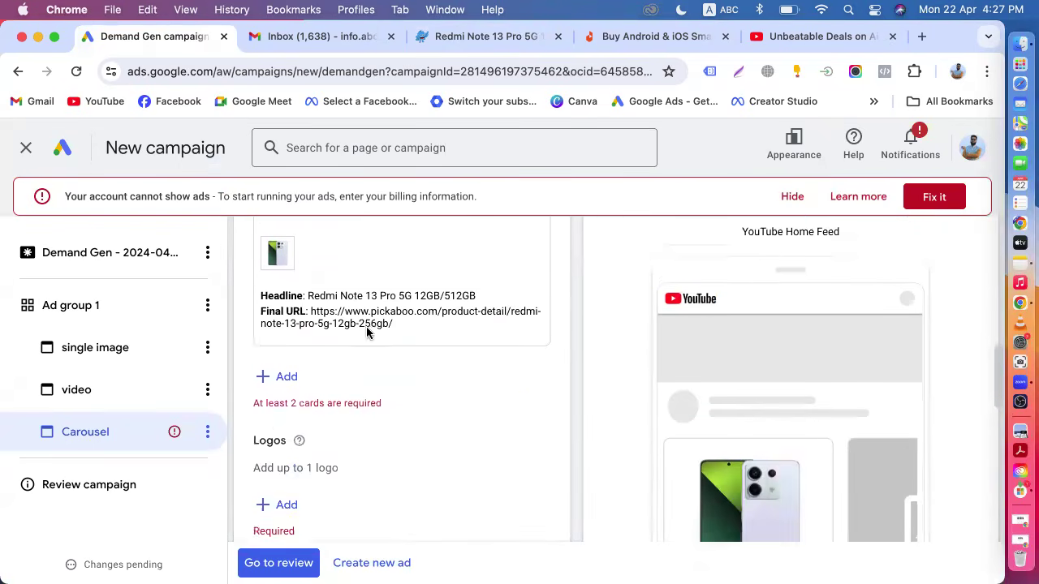
drag(252, 395, 373, 389)
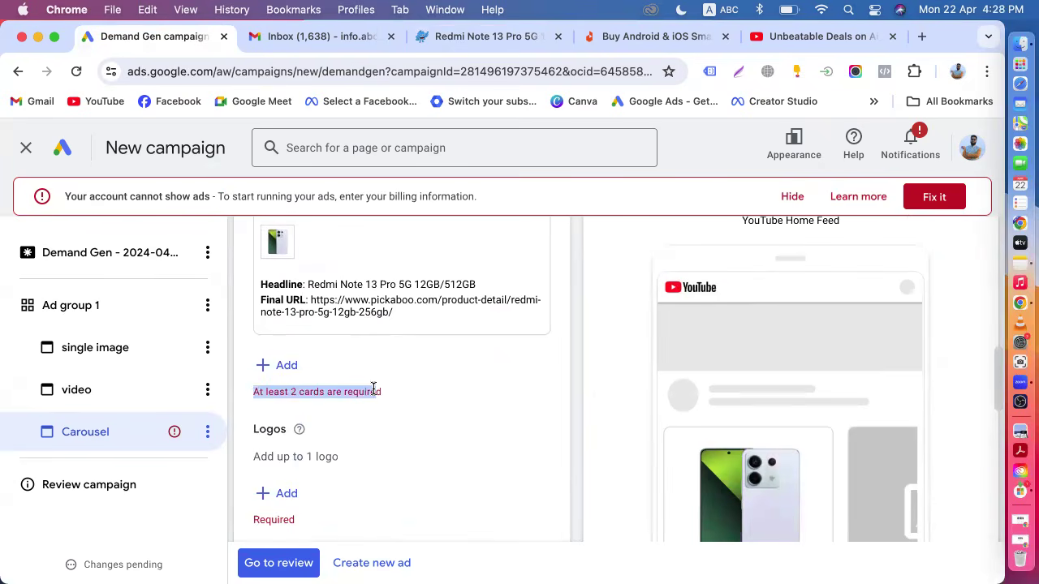
Start a second card and copy the URL of Pickaboo's Redmi A3 6GB/128GB product page.
click(285, 367)
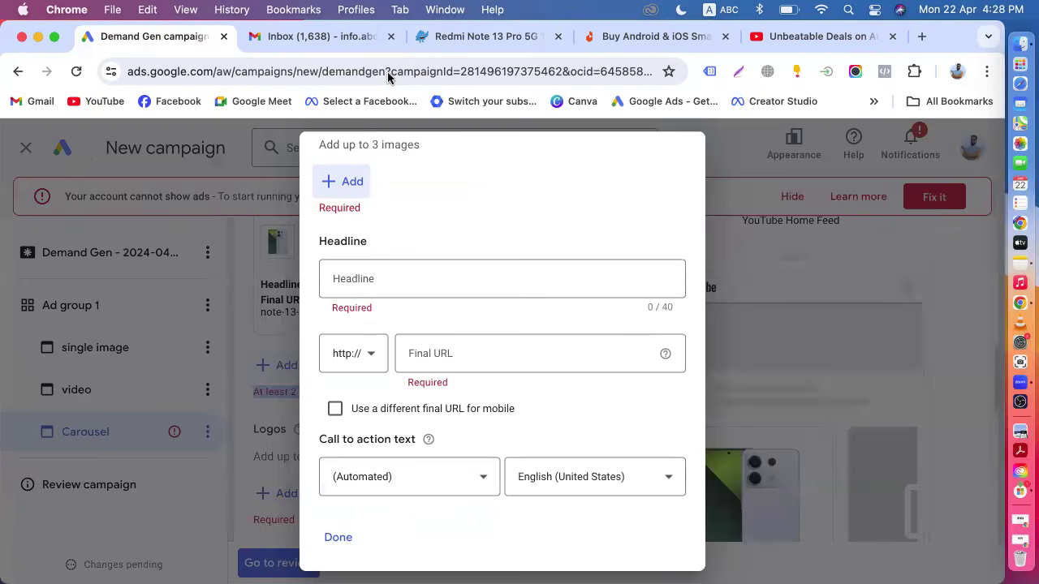
click(441, 36)
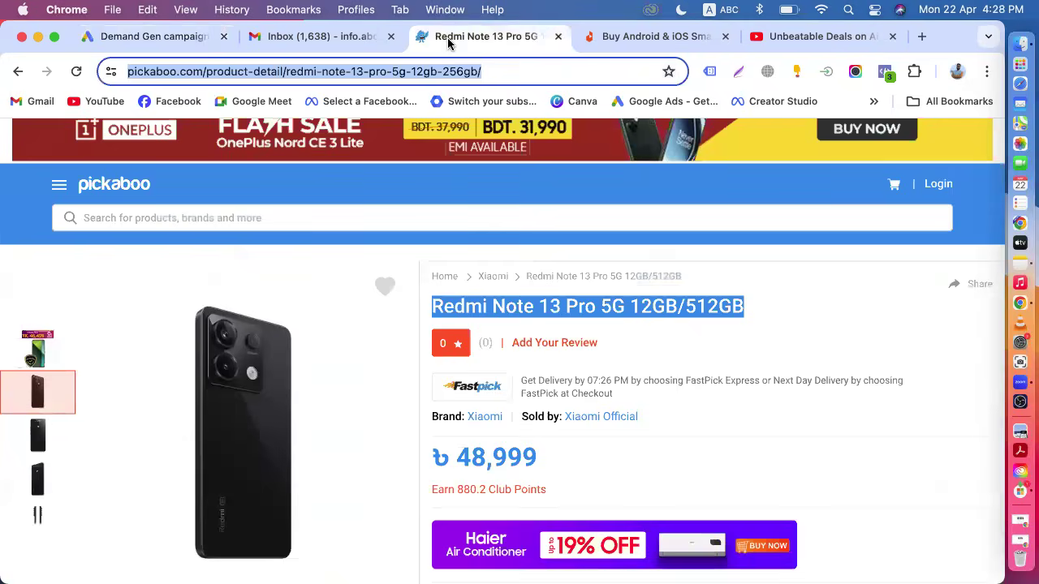
click(19, 71)
scroll(463, 284, down, 5)
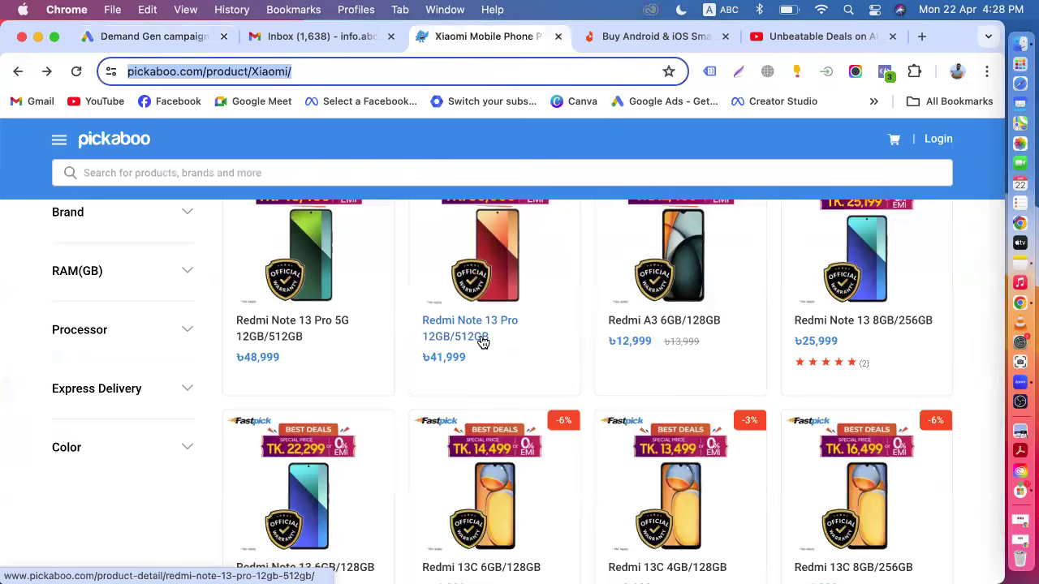
click(663, 322)
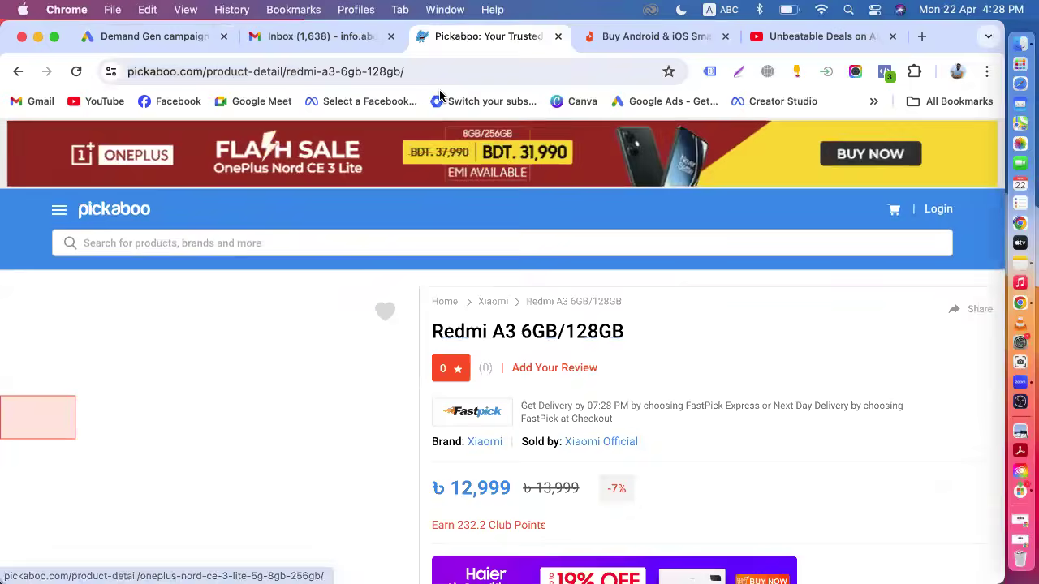
click(423, 71)
key(super+c)
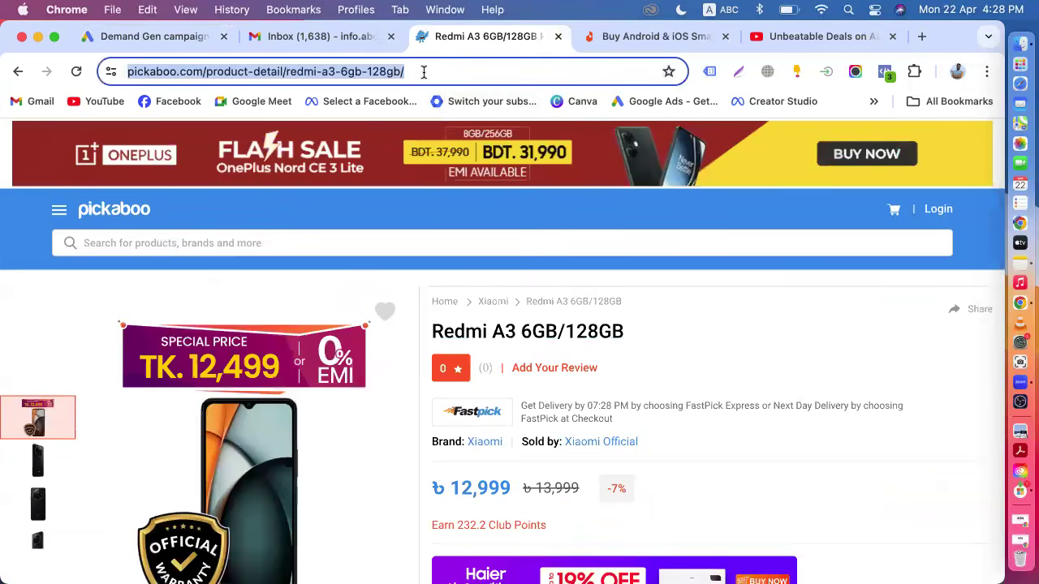
Paste the Redmi A3 6GB/128GB product page URL as the second card's final URL.
click(170, 37)
click(393, 279)
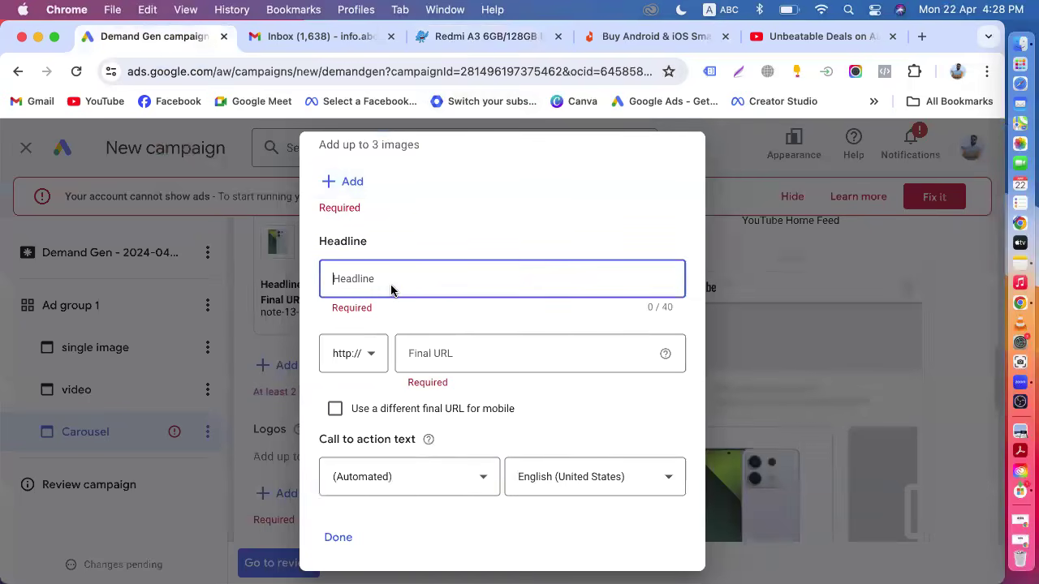
click(423, 354)
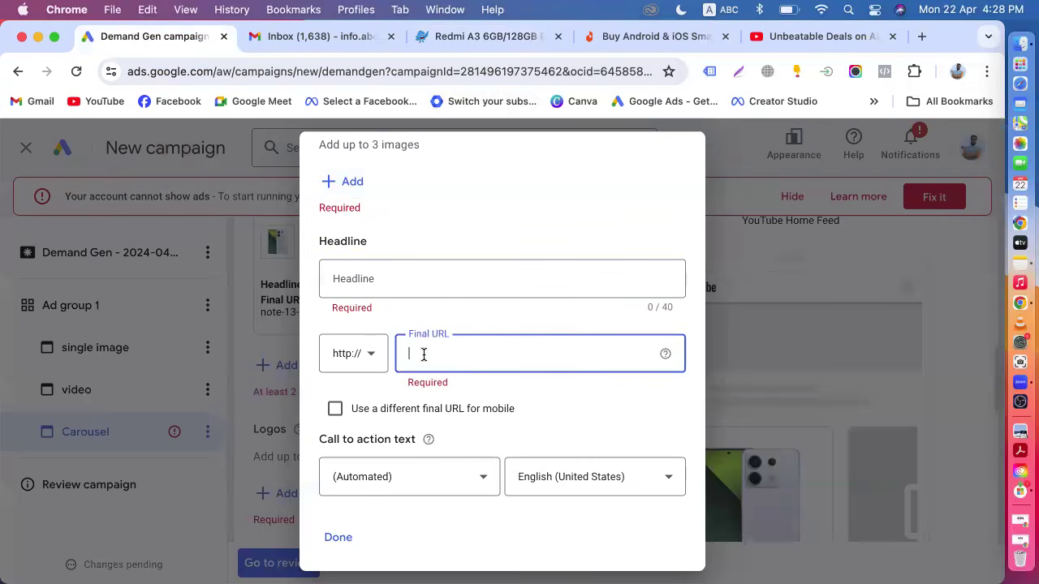
key(super+v)
Scan the Redmi A3 product page URL for images and save the first product photo to the second card.
scroll(411, 359, up, 2)
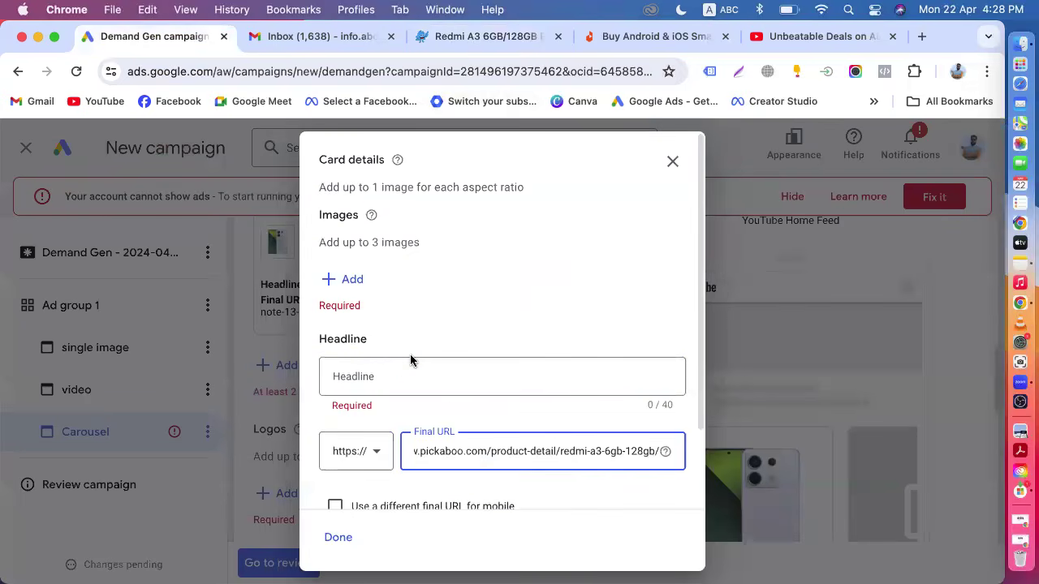
click(355, 280)
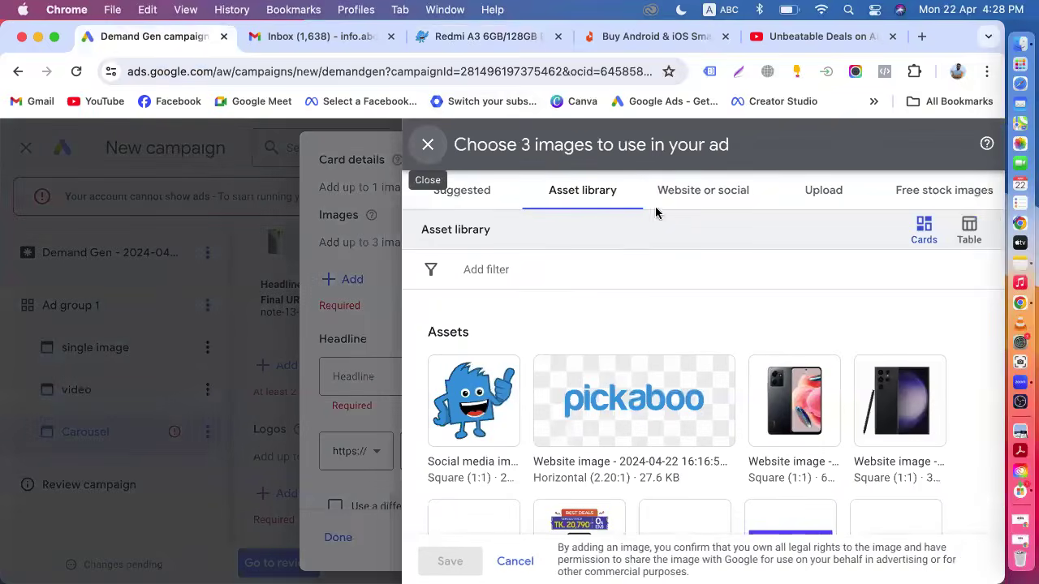
click(671, 208)
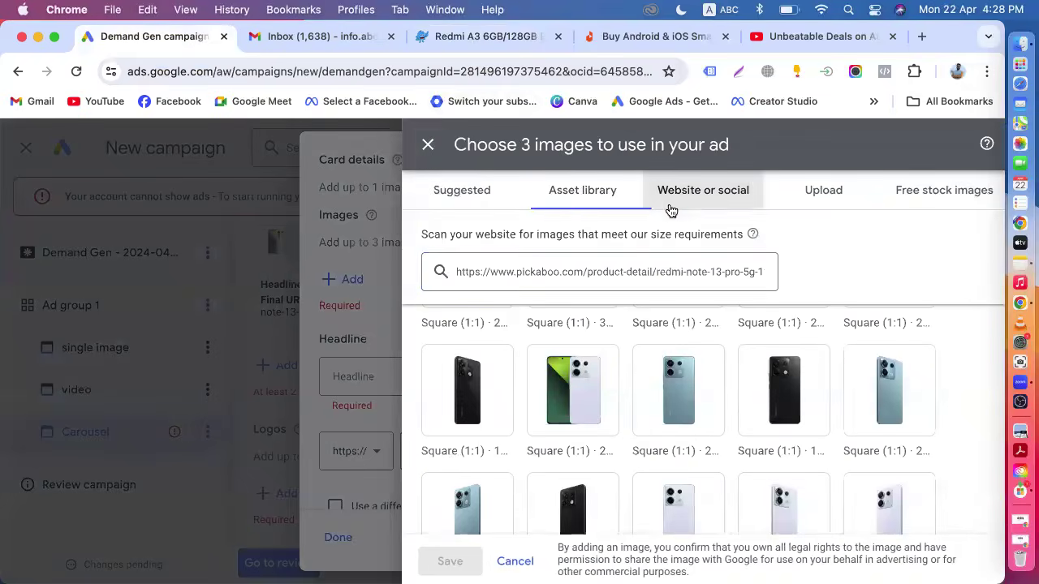
triple_click(535, 270)
key(super+v)
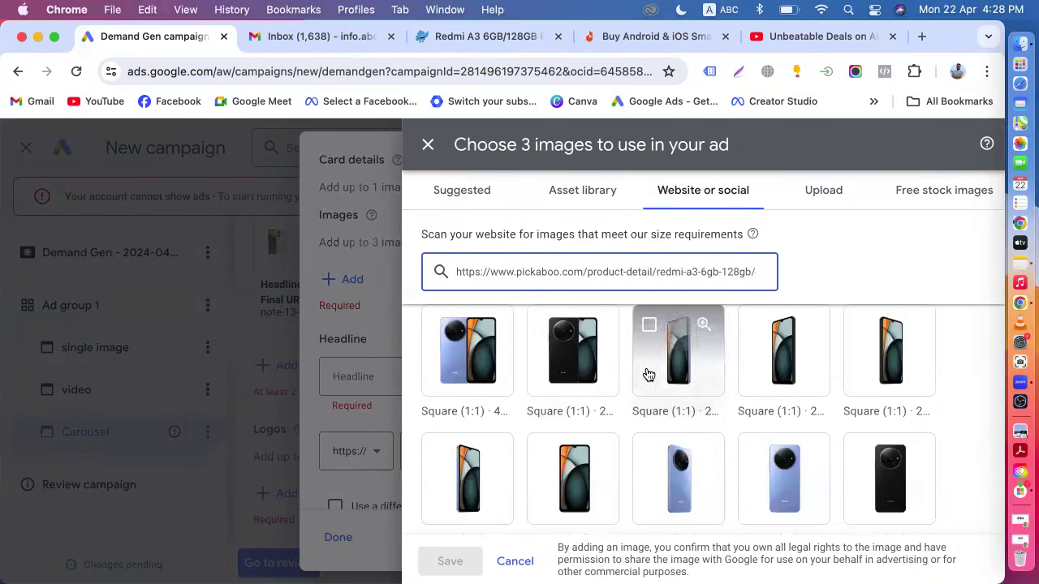
click(438, 340)
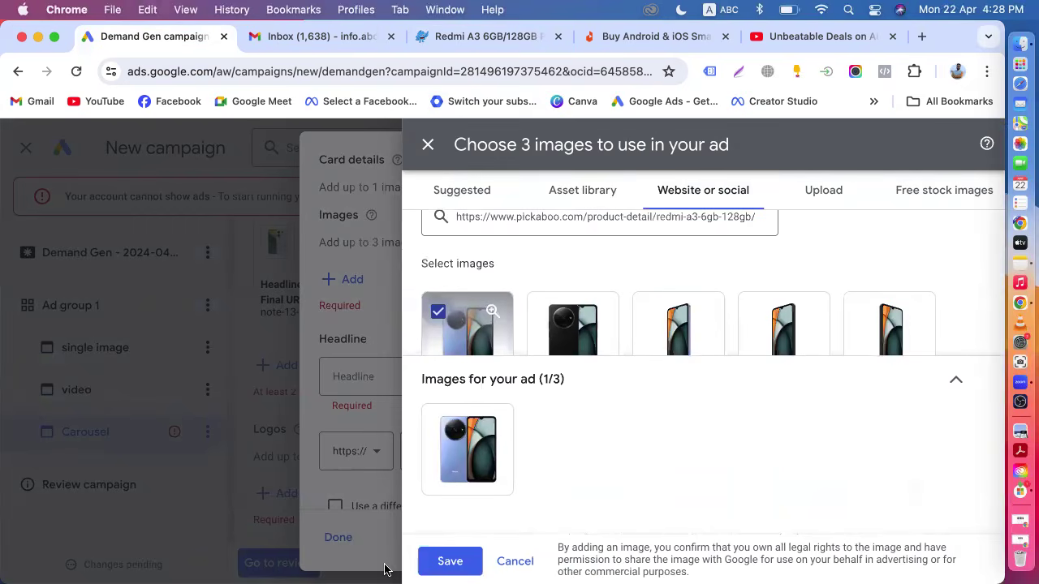
click(441, 560)
Copy the product title Redmi A3 6GB/128GB from the Pickaboo page and paste it as the second card's headline.
scroll(461, 407, down, 2)
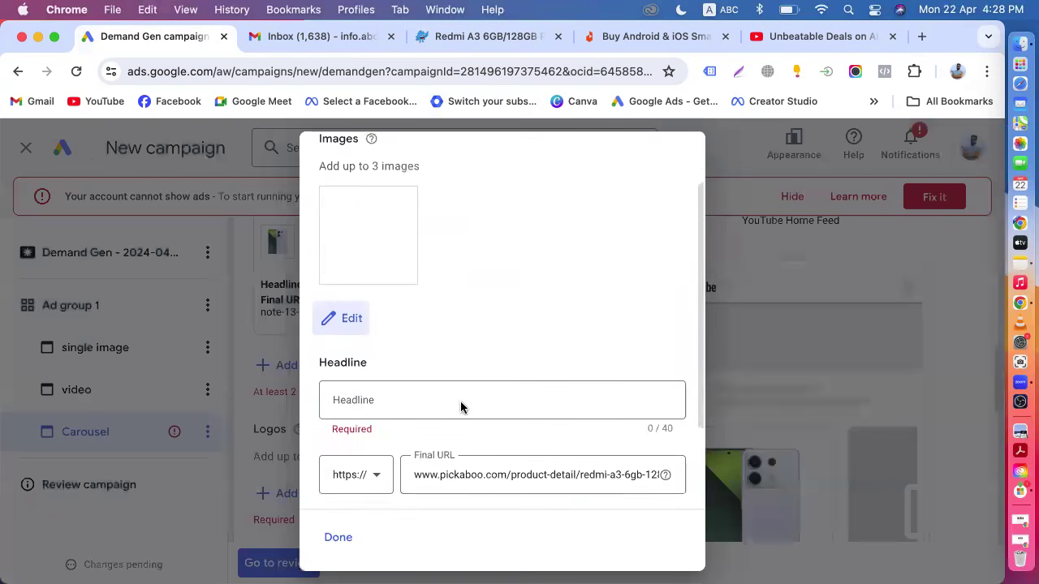
scroll(461, 408, down, 1)
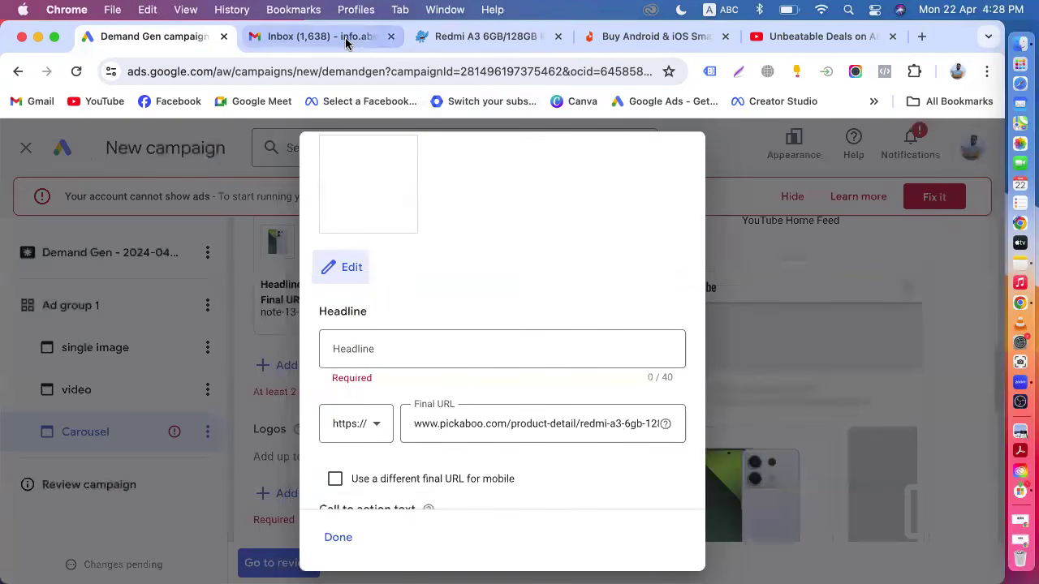
click(483, 36)
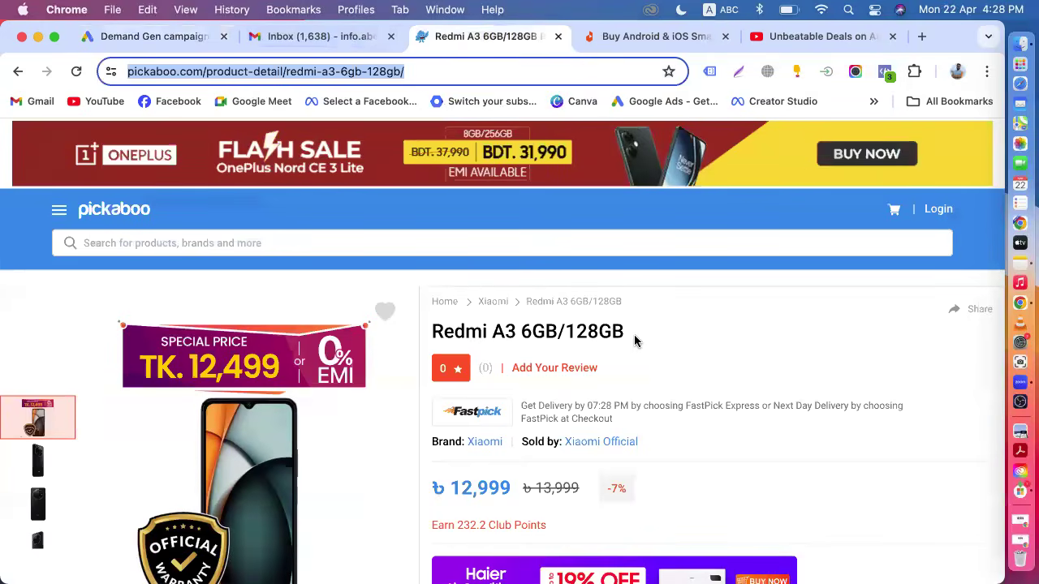
drag(614, 337, 431, 339)
key(super+c)
click(163, 40)
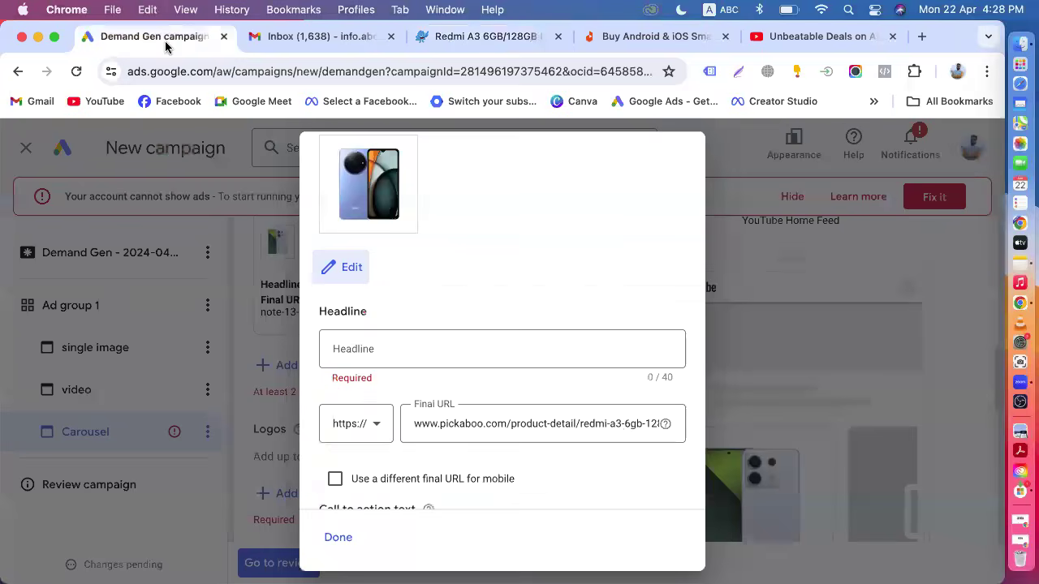
key(super+v)
Set the second card's call to action text to Shop now and finish the card.
scroll(372, 345, down, 3)
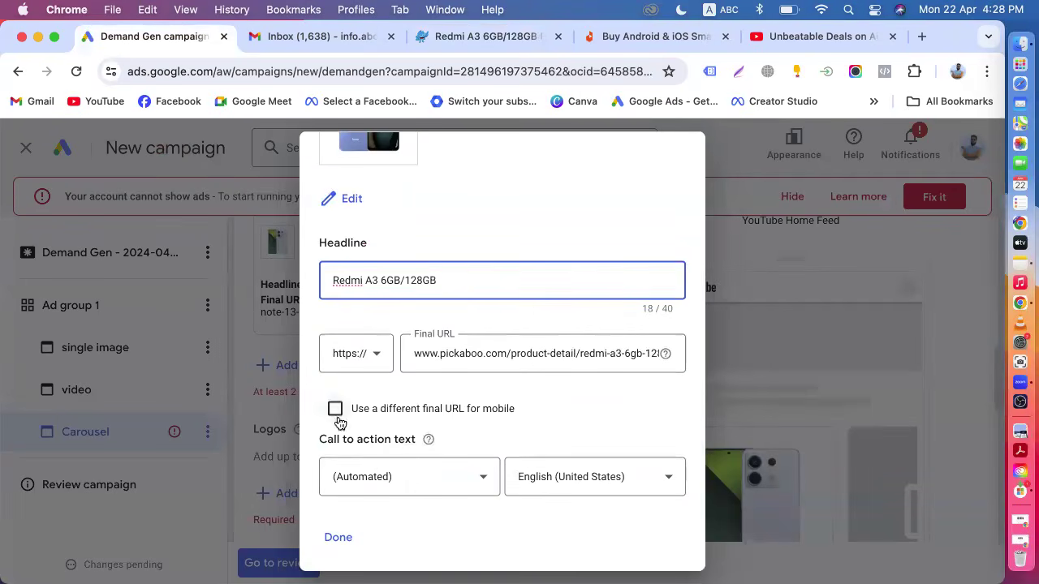
click(372, 470)
scroll(385, 473, down, 1)
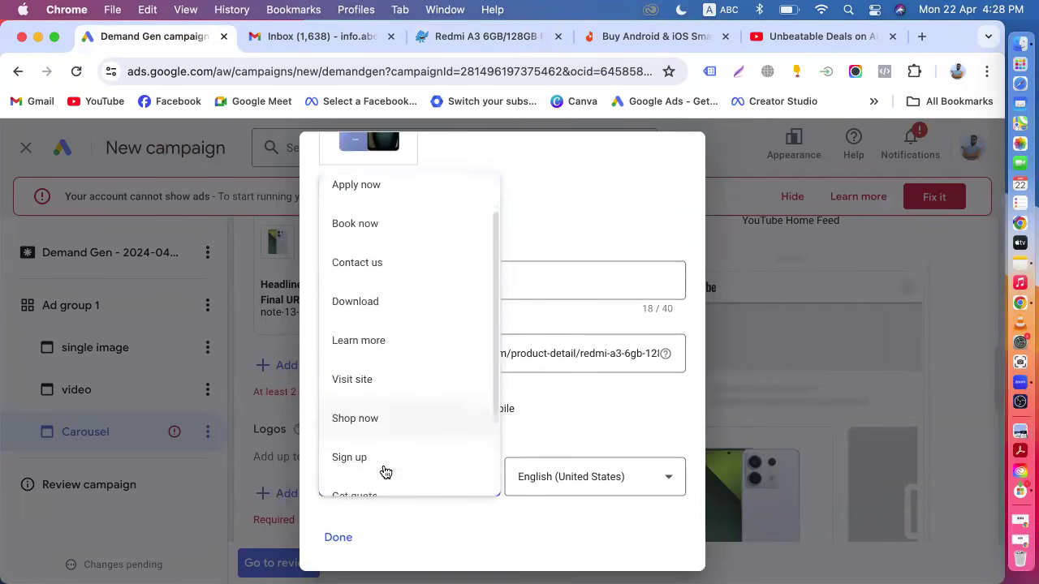
click(385, 420)
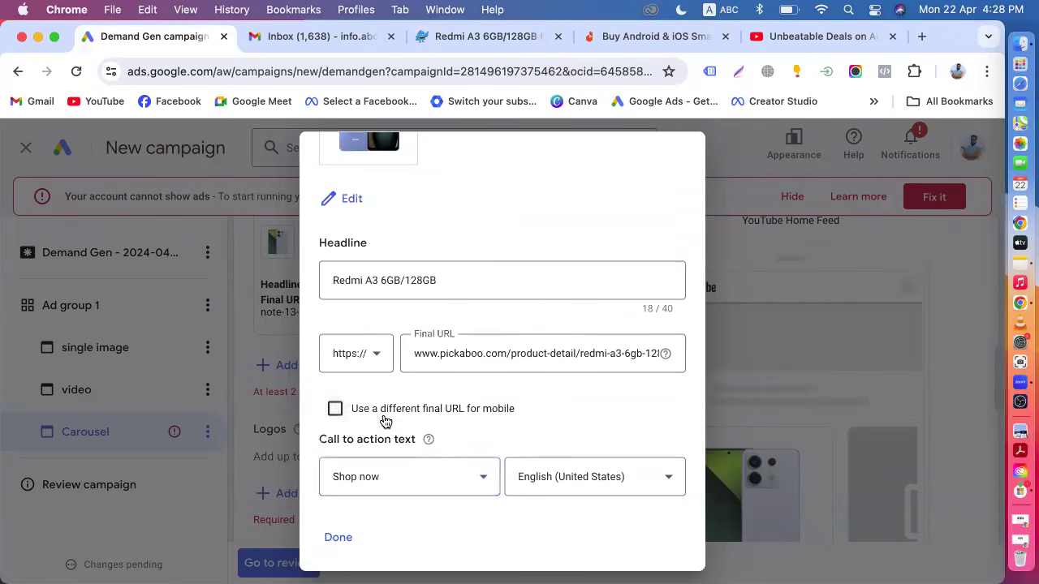
click(338, 538)
Examine the carousel ad preview in the YouTube and Gmail placements.
scroll(405, 480, down, 5)
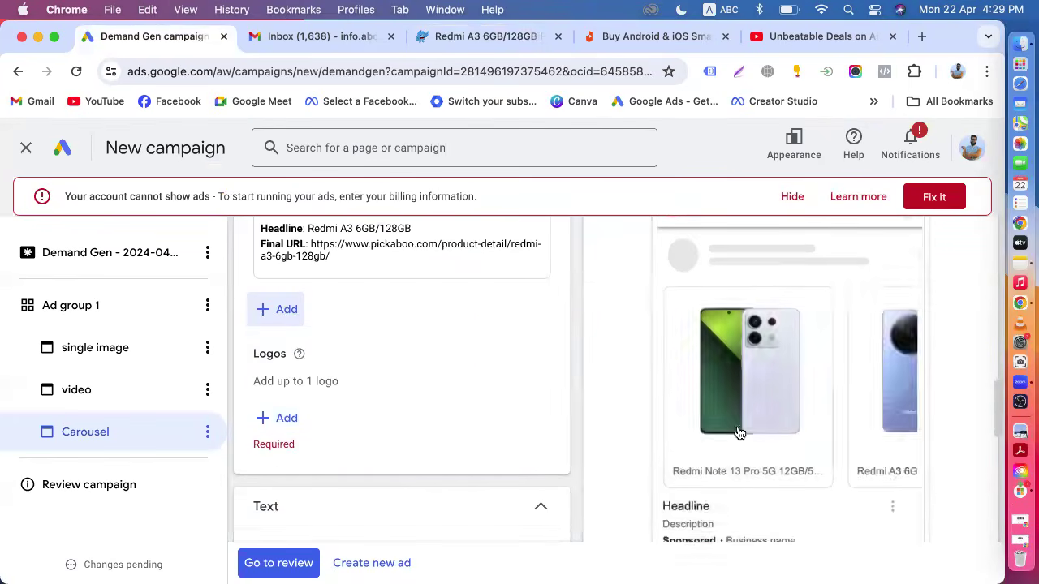
scroll(740, 406, down, 2)
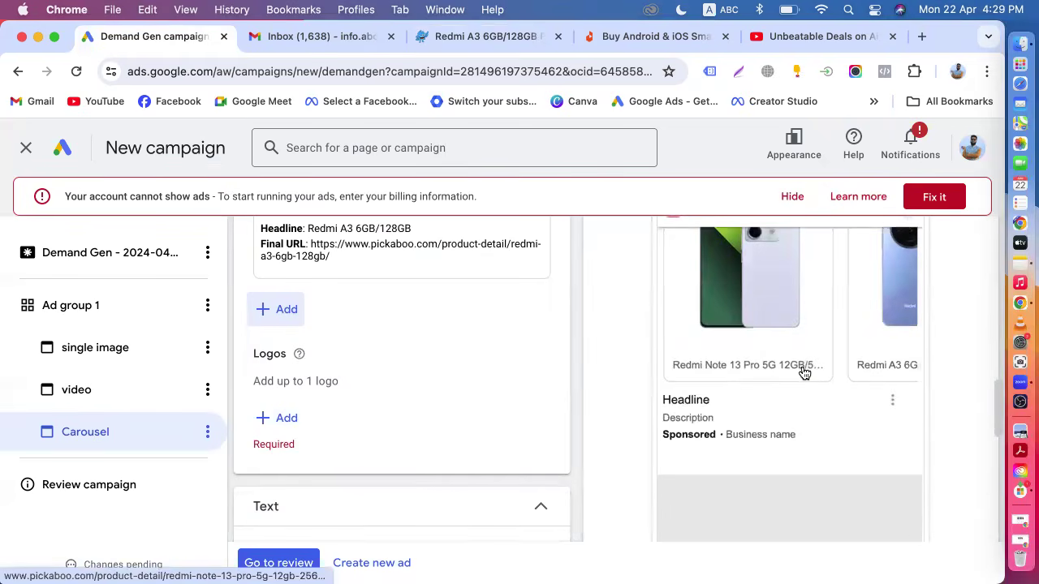
scroll(795, 370, up, 1)
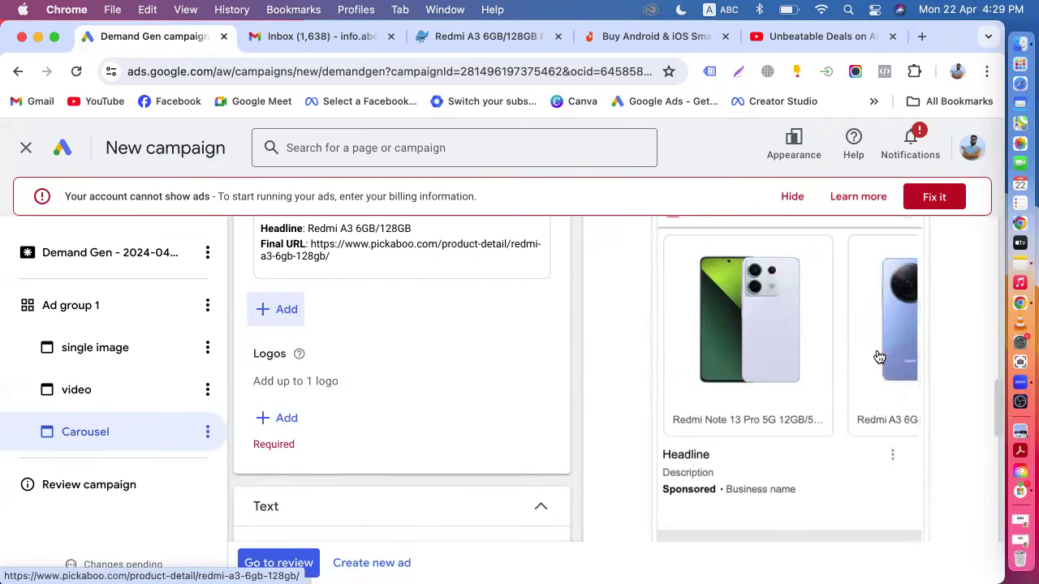
scroll(853, 366, down, 2)
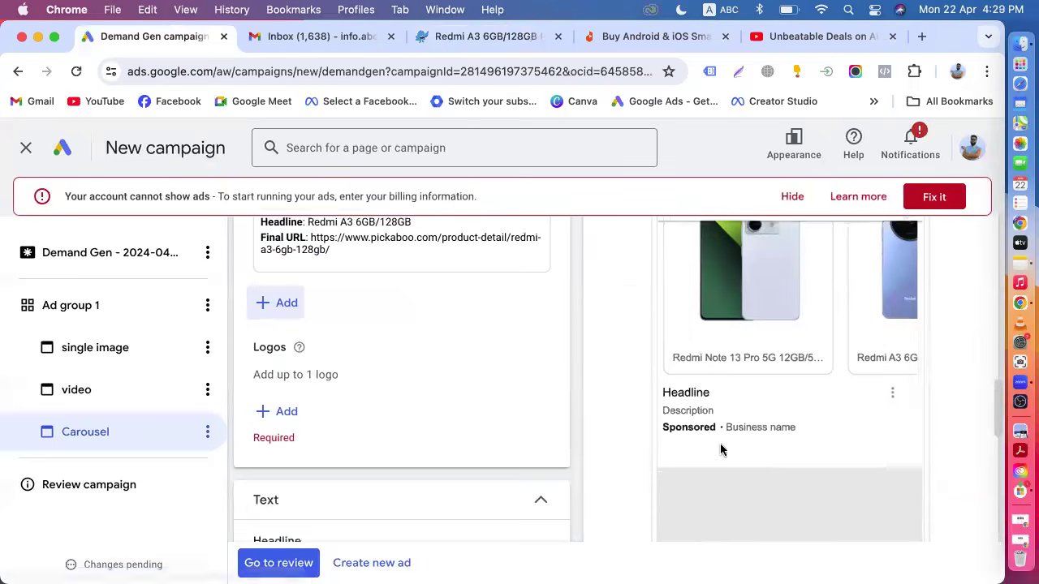
scroll(720, 451, down, 5)
scroll(714, 395, up, 10)
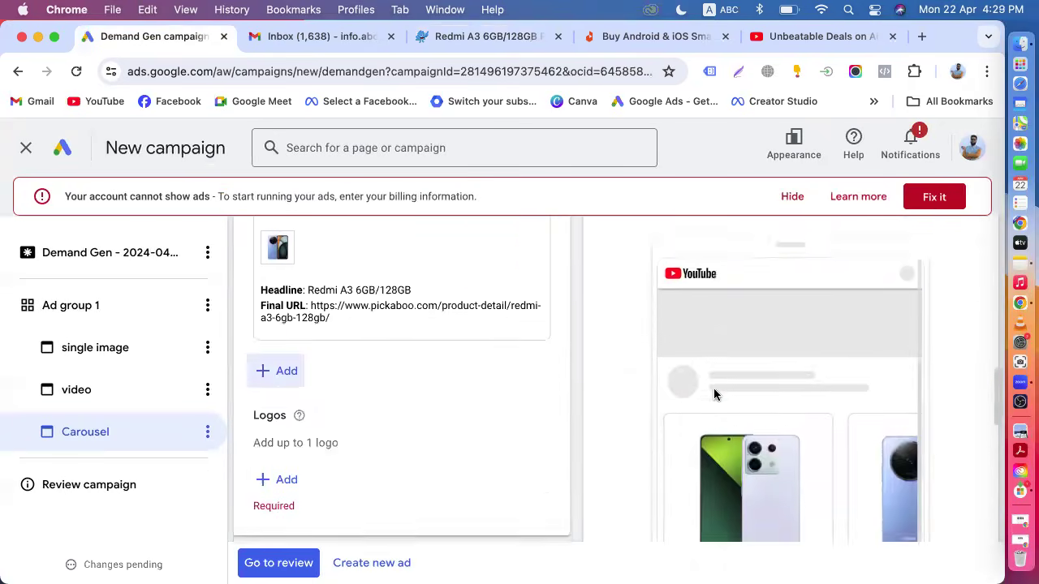
click(791, 349)
scroll(791, 352, down, 8)
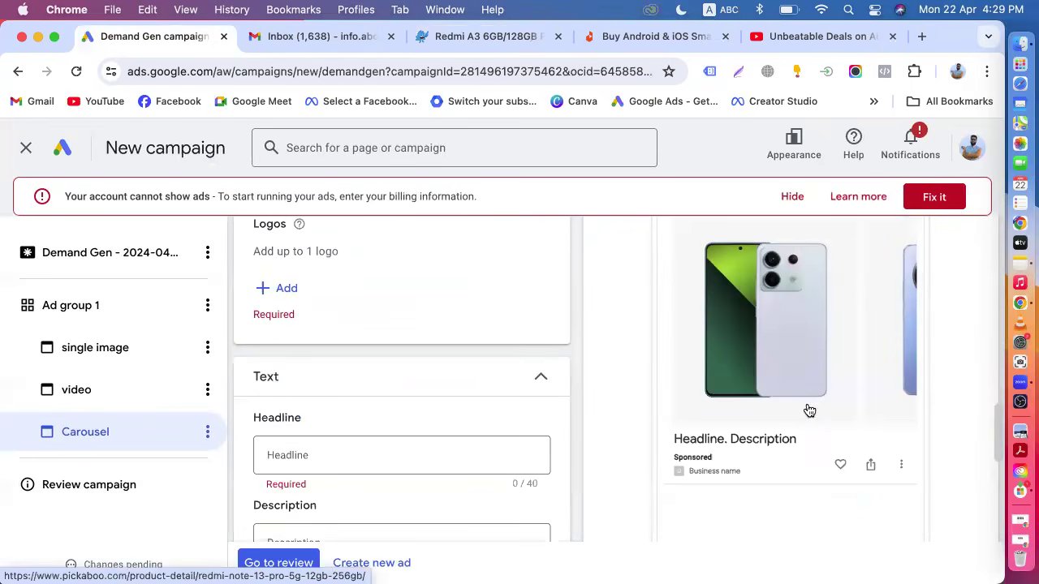
scroll(828, 382, up, 5)
click(852, 351)
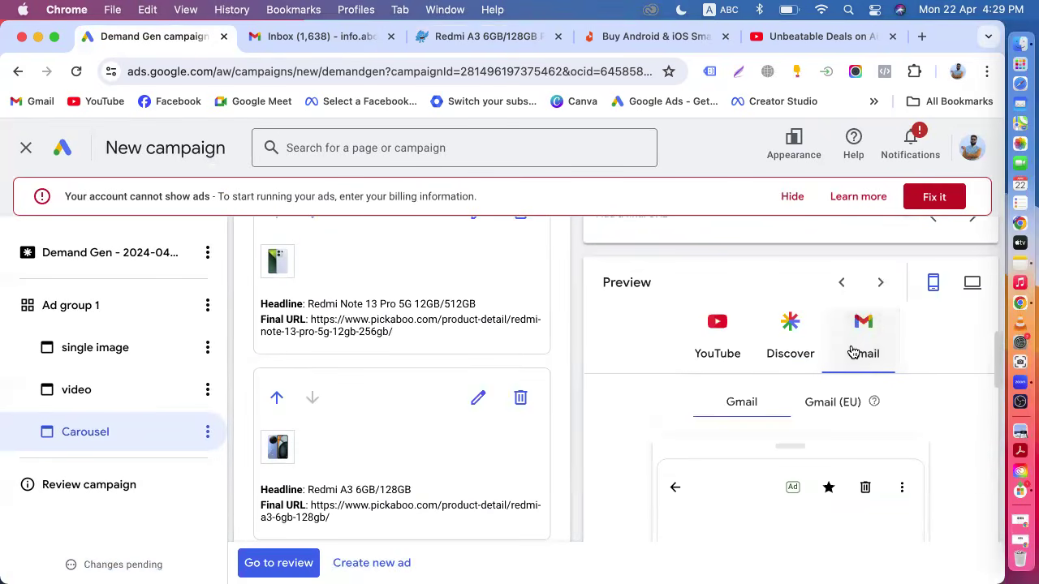
scroll(852, 352, down, 5)
scroll(777, 424, down, 3)
scroll(784, 491, down, 5)
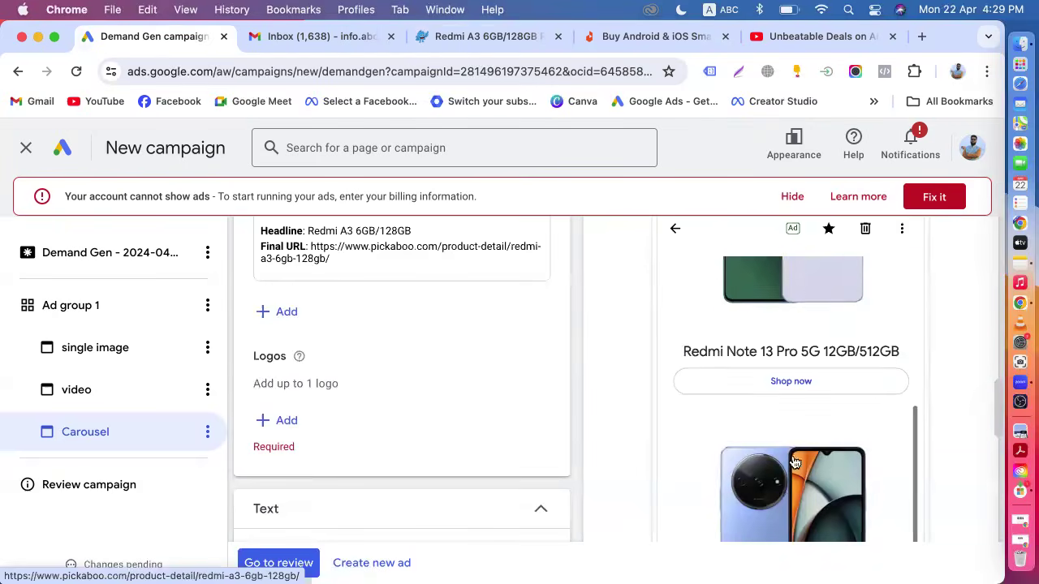
scroll(779, 478, down, 3)
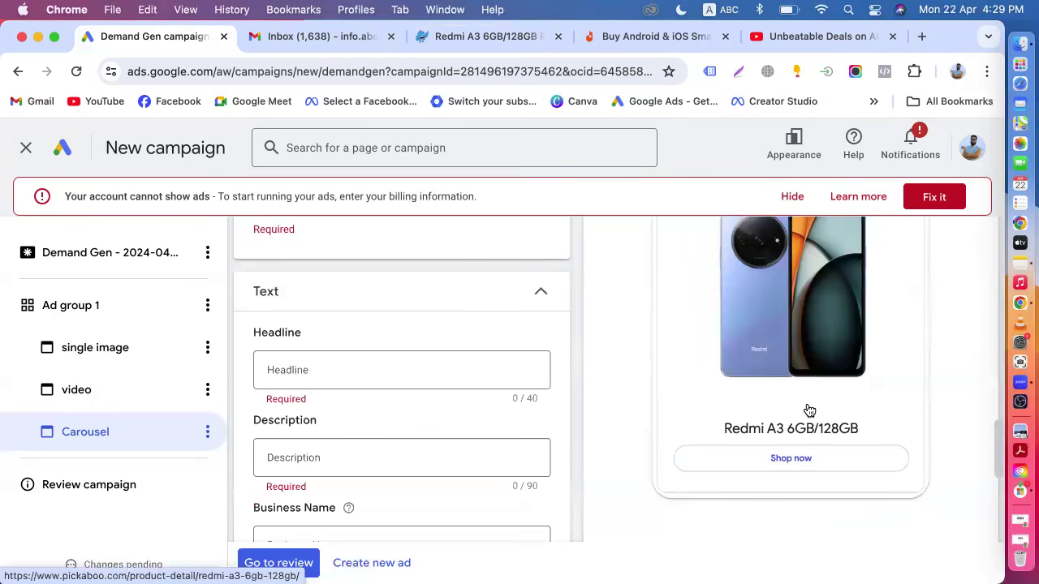
scroll(809, 410, up, 3)
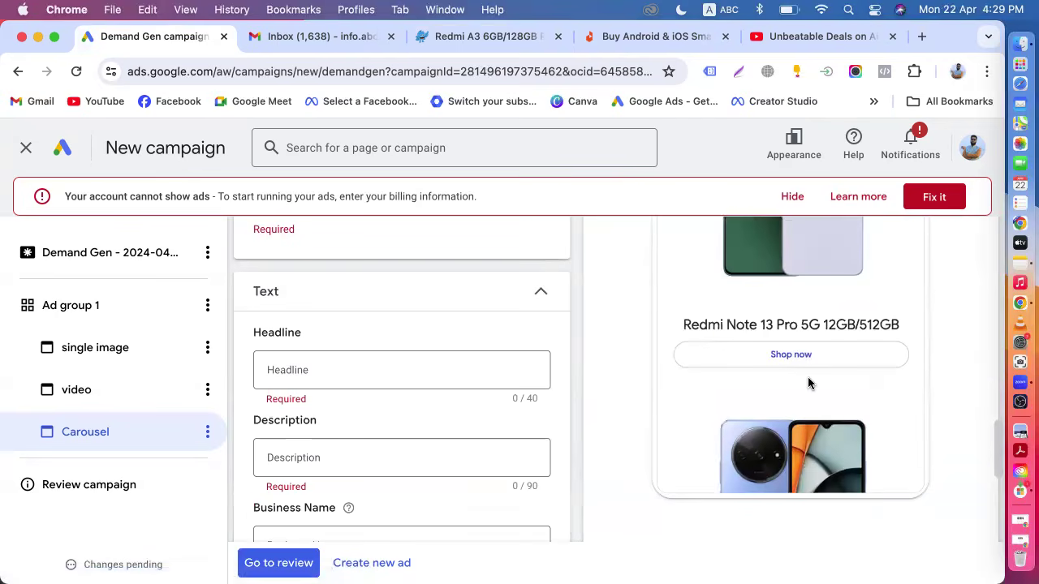
scroll(809, 383, up, 1)
scroll(809, 383, up, 5)
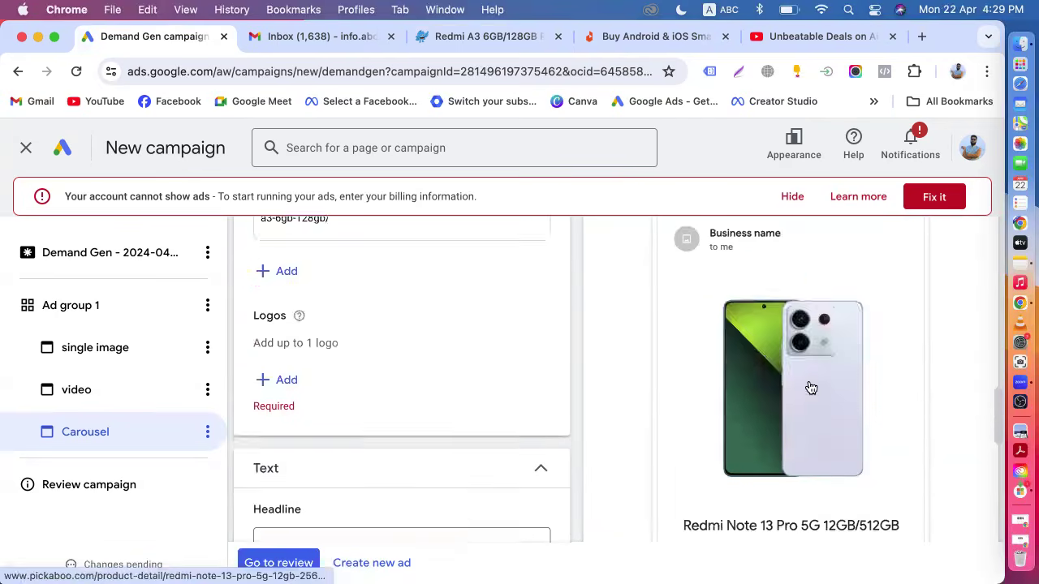
click(695, 327)
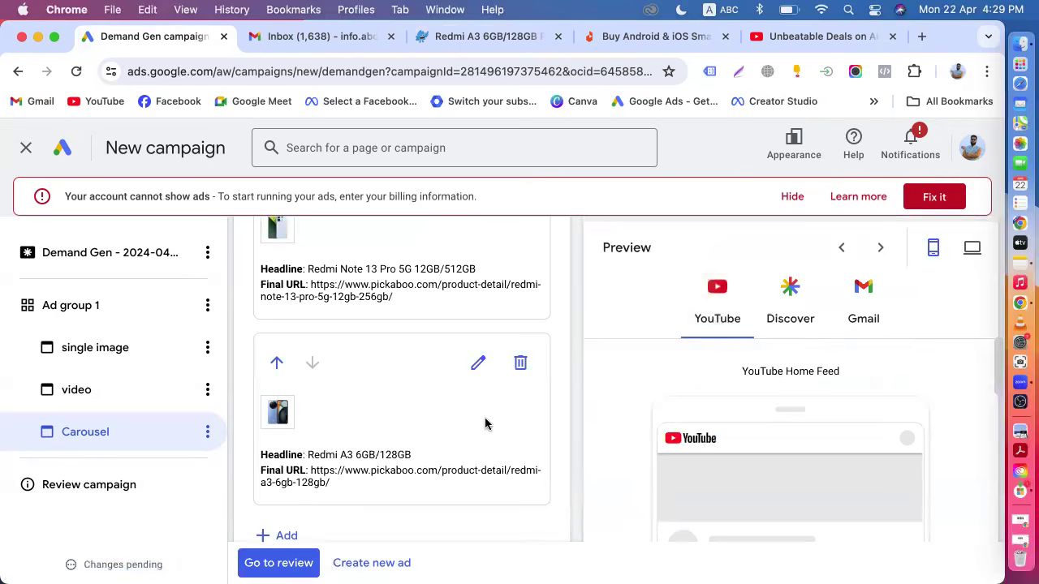
Enter 25% OFF as the carousel ad's headline and Free Delivery as its description.
scroll(487, 424, down, 10)
click(312, 328)
text(25)
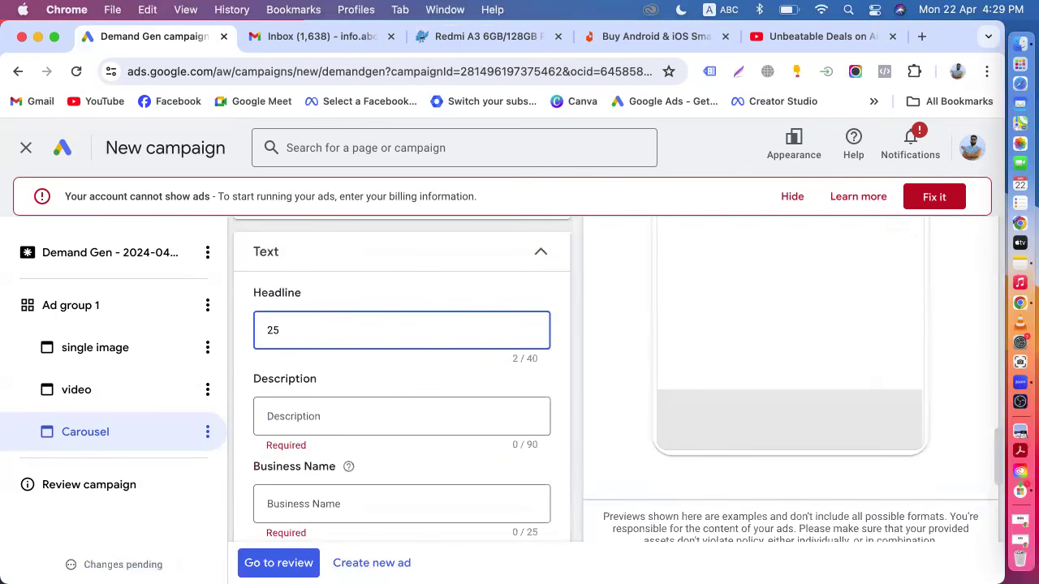
text(% OFF)
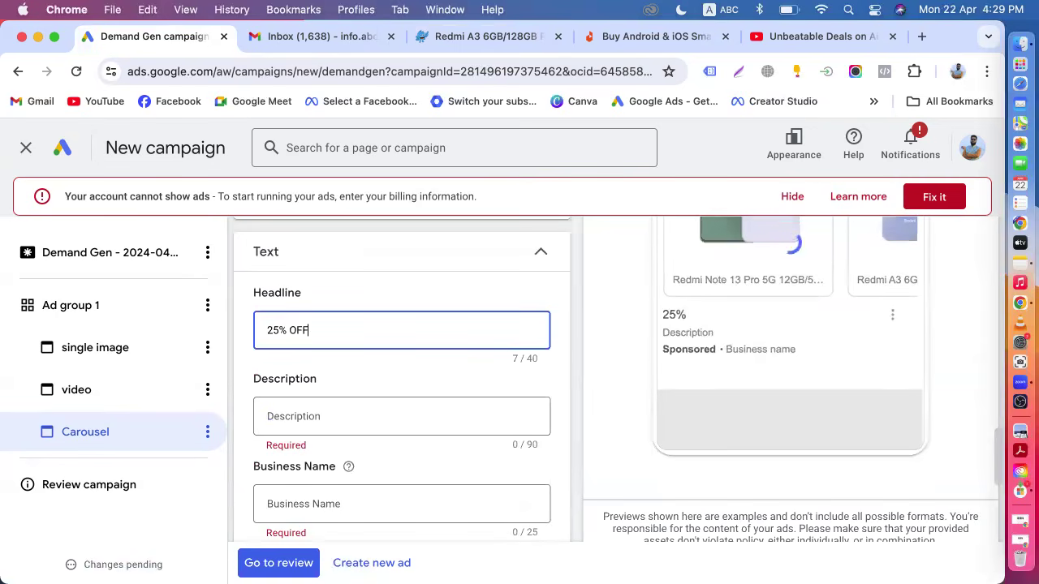
click(320, 406)
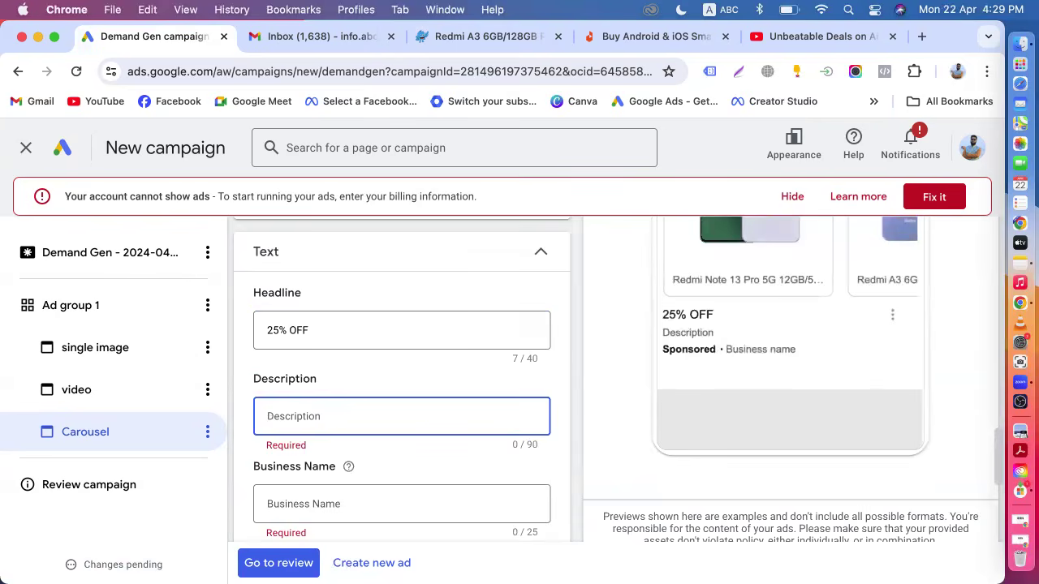
text(ree)
key(BackSpace)
key(BackSpace)
key(BackSpace)
text(Free Delivery)
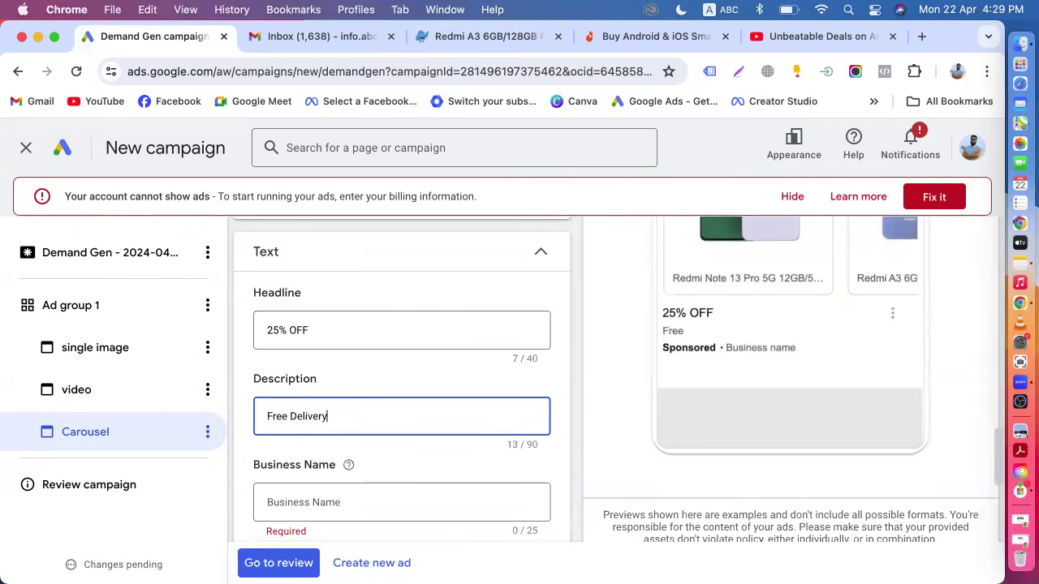
Enter Pickaboo as the carousel ad's business name.
scroll(402, 365, down, 2)
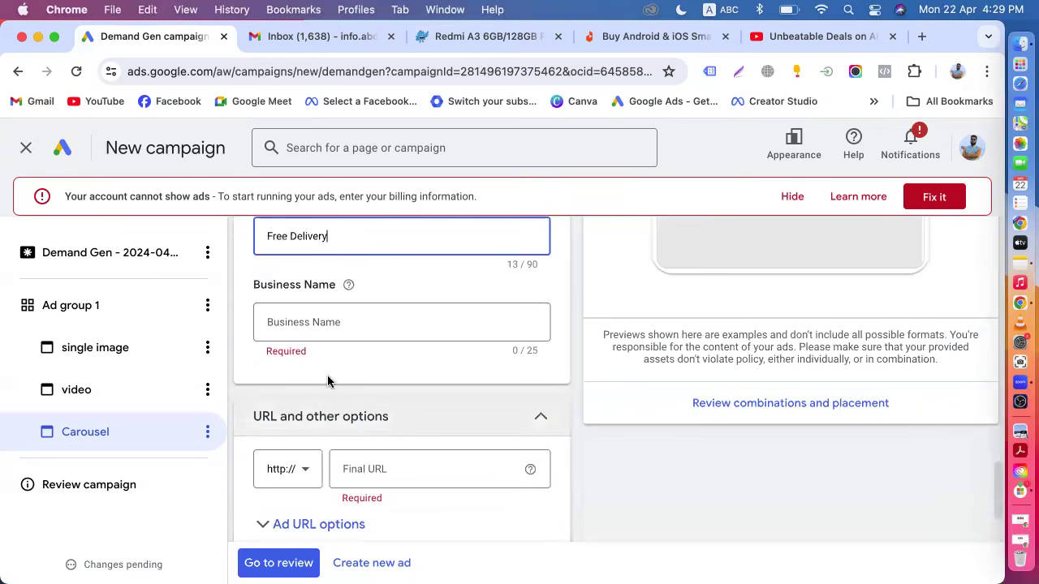
click(312, 322)
text(Pickaboo)
Open Pickaboo's Xiaomi category page and copy its URL.
scroll(401, 365, up, 2)
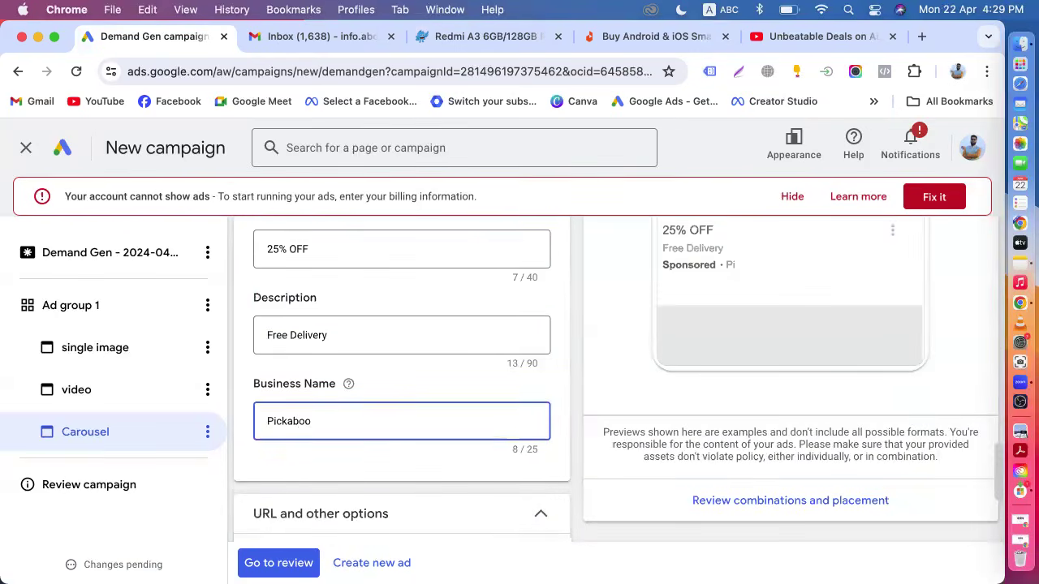
scroll(297, 359, down, 2)
click(376, 427)
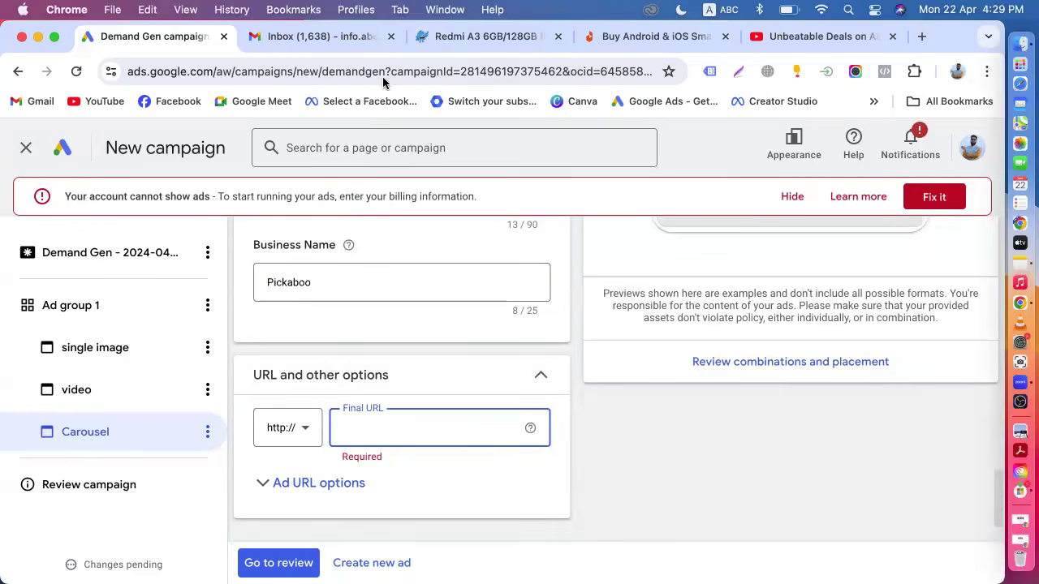
click(421, 37)
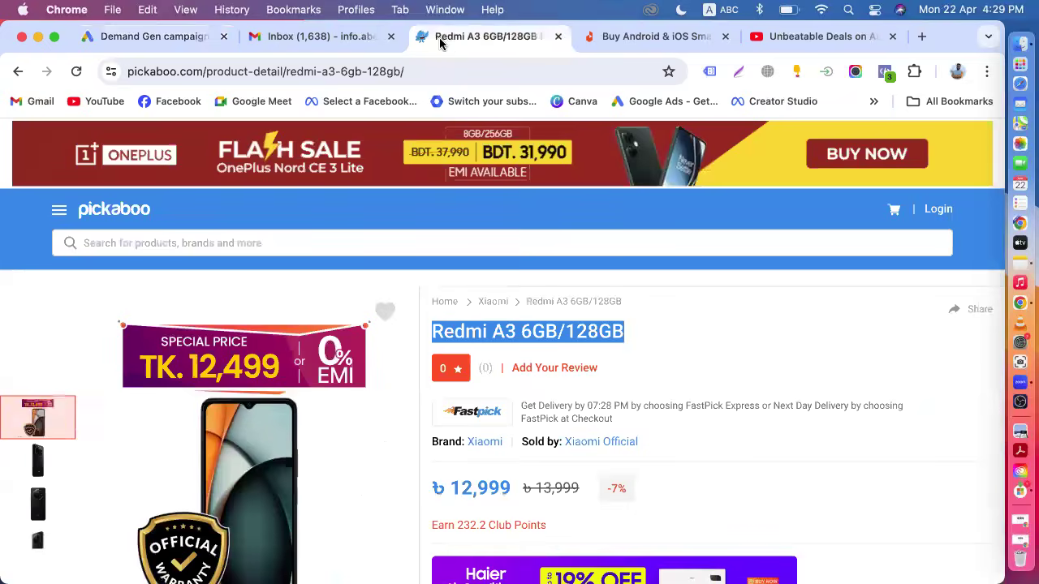
click(17, 72)
click(301, 71)
key(super+c)
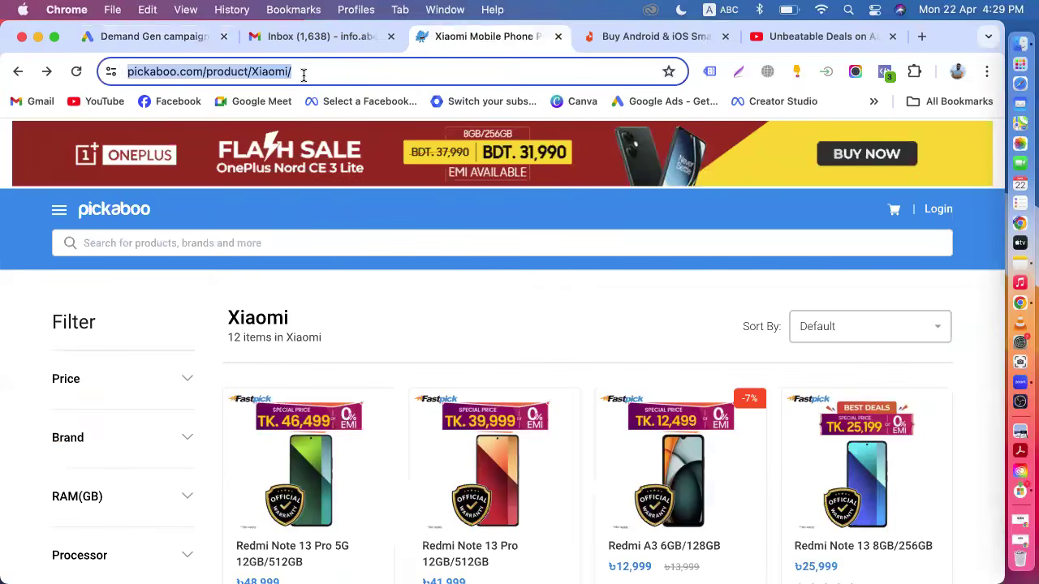
Paste the Xiaomi category page URL as the carousel ad's final URL.
click(153, 36)
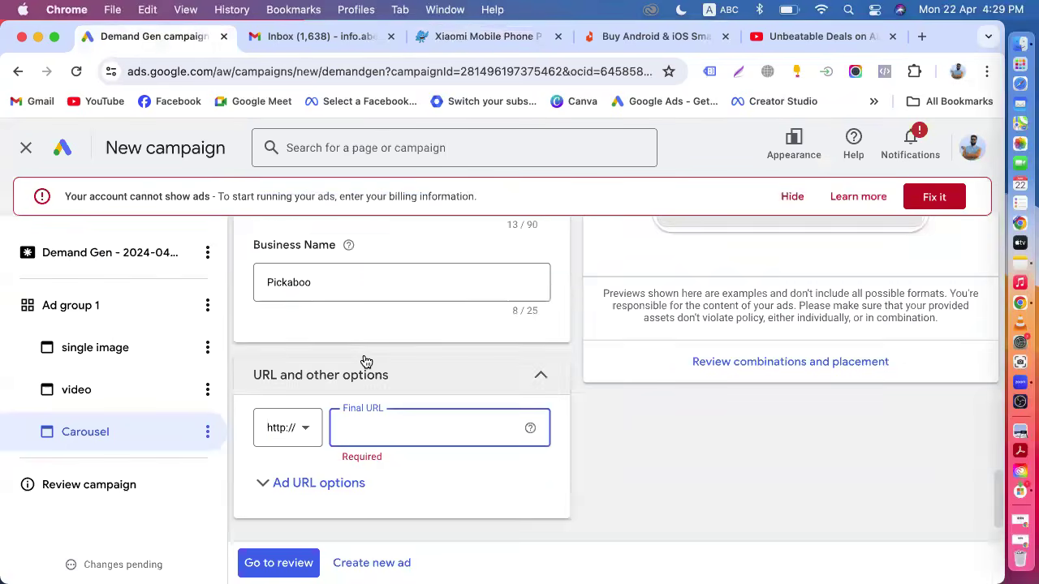
scroll(364, 362, down, 2)
key(super+v)
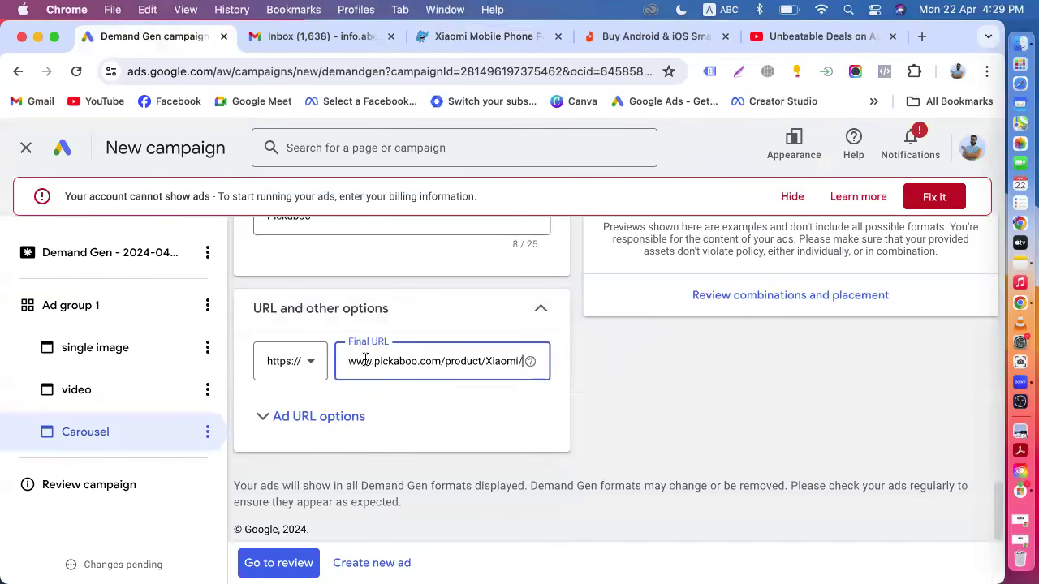
click(606, 399)
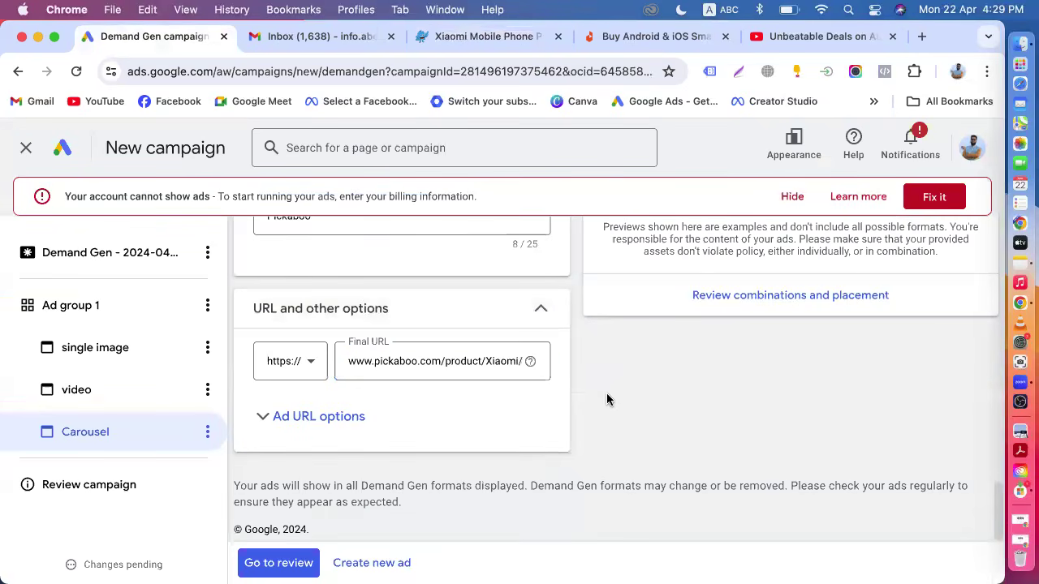
Review the second card's final URL in the card list.
scroll(418, 360, up, 10)
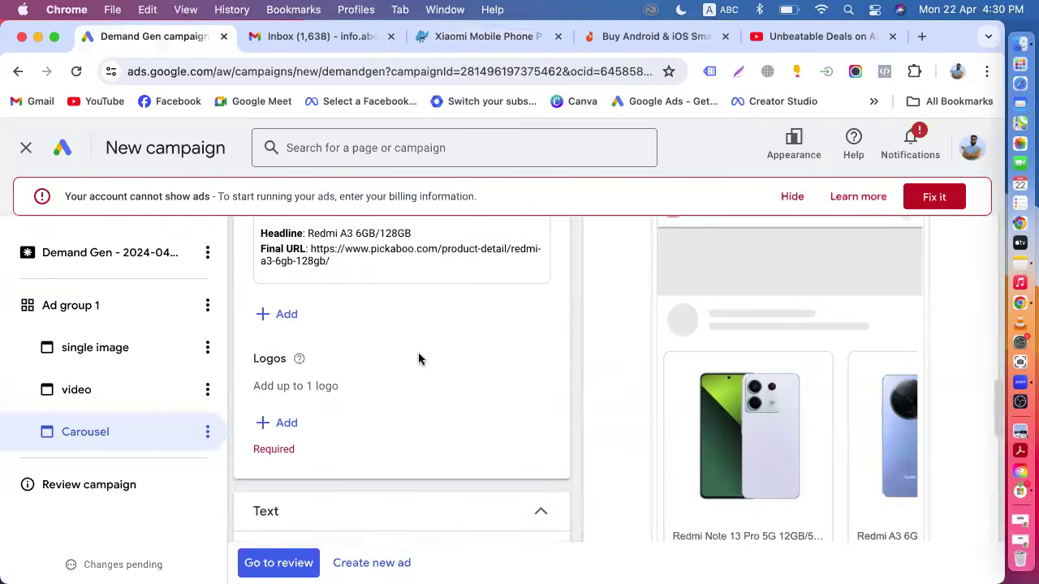
scroll(418, 360, up, 3)
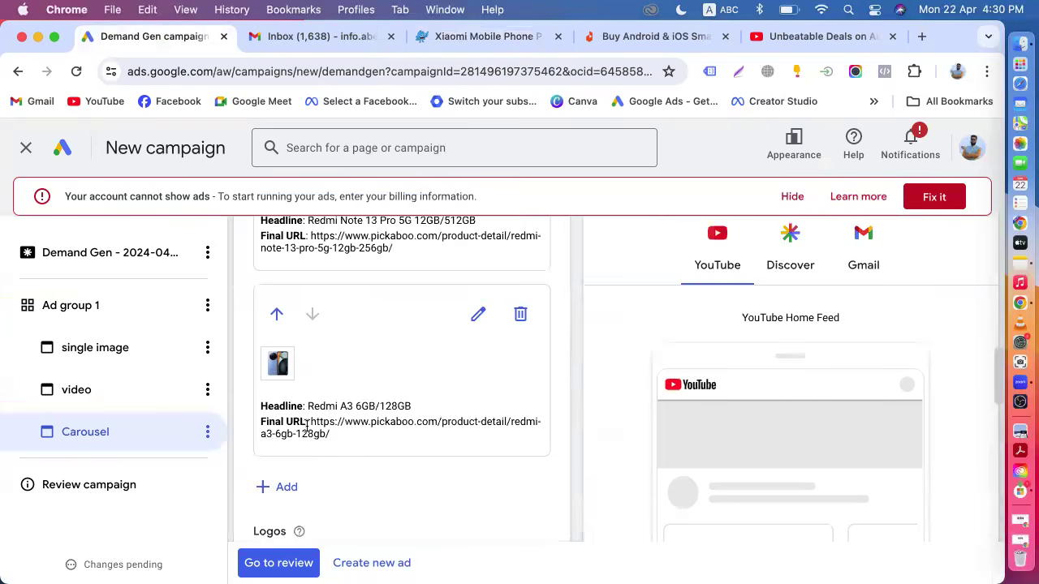
drag(307, 428, 332, 439)
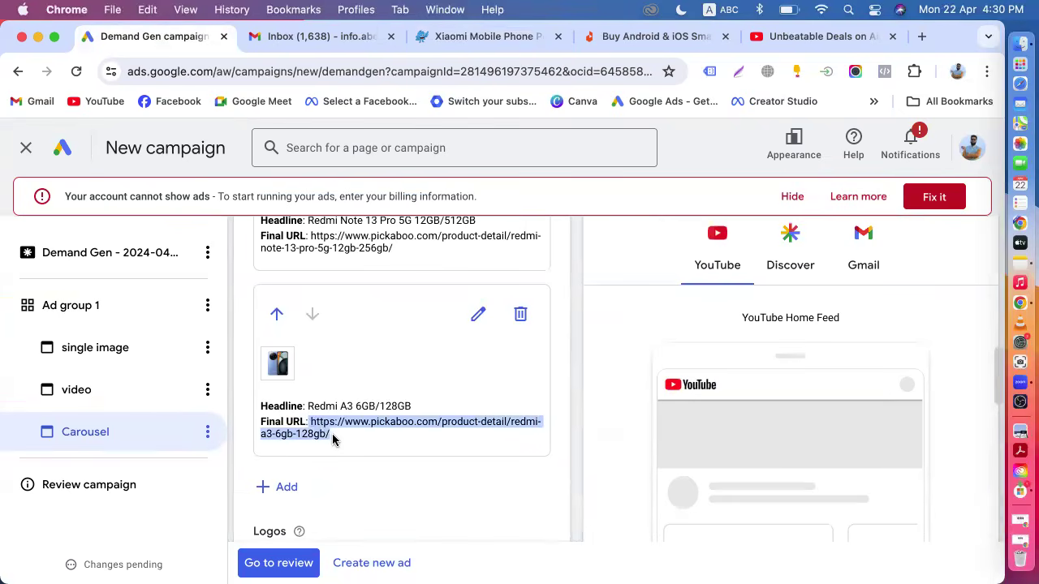
scroll(332, 439, down, 5)
scroll(673, 283, up, 5)
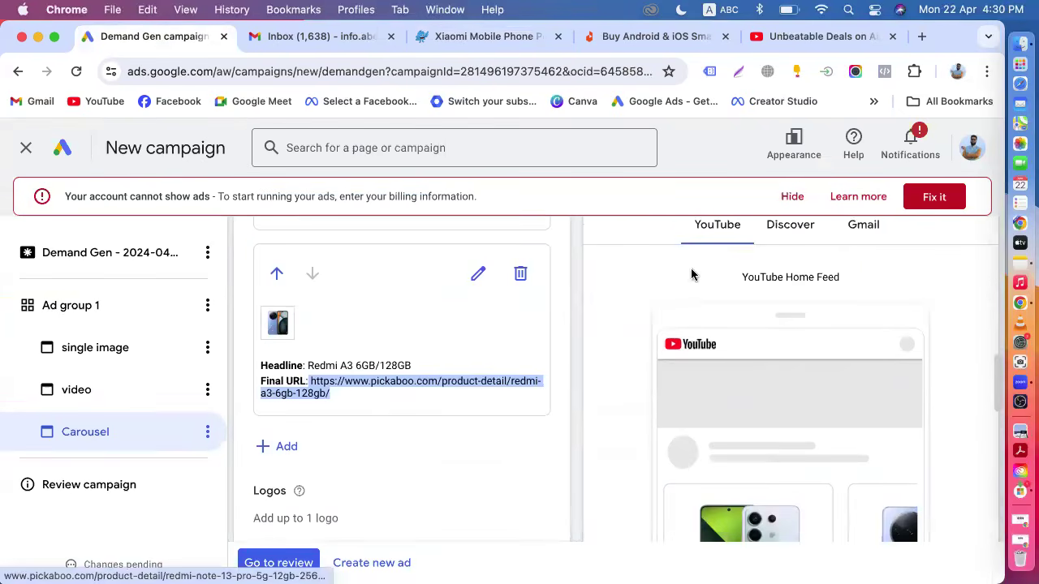
Review the carousel ad's Gmail preview alongside its cards, text fields and final URL.
click(862, 224)
scroll(825, 422, down, 4)
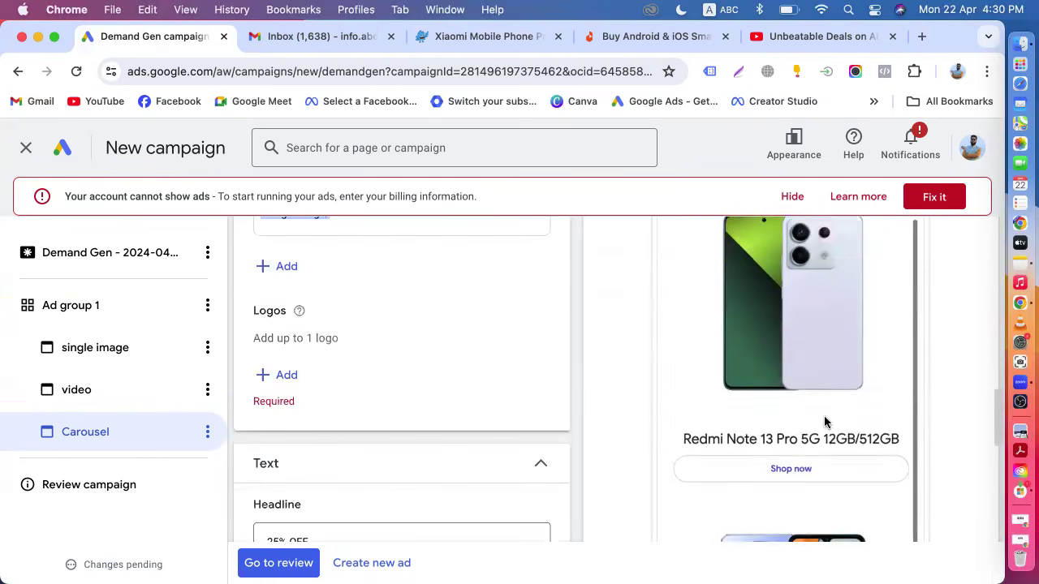
scroll(824, 422, down, 1)
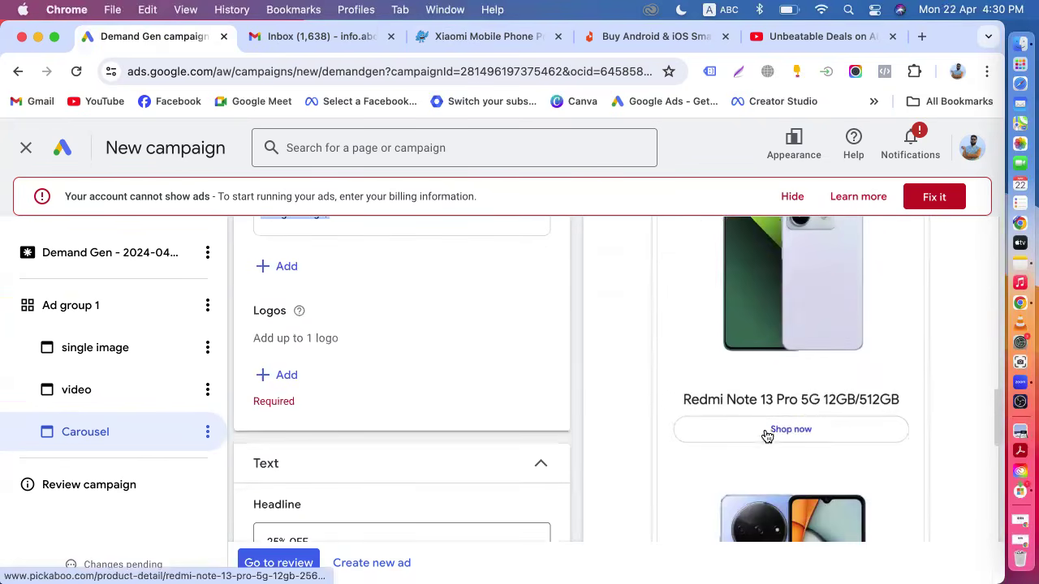
scroll(779, 422, up, 1)
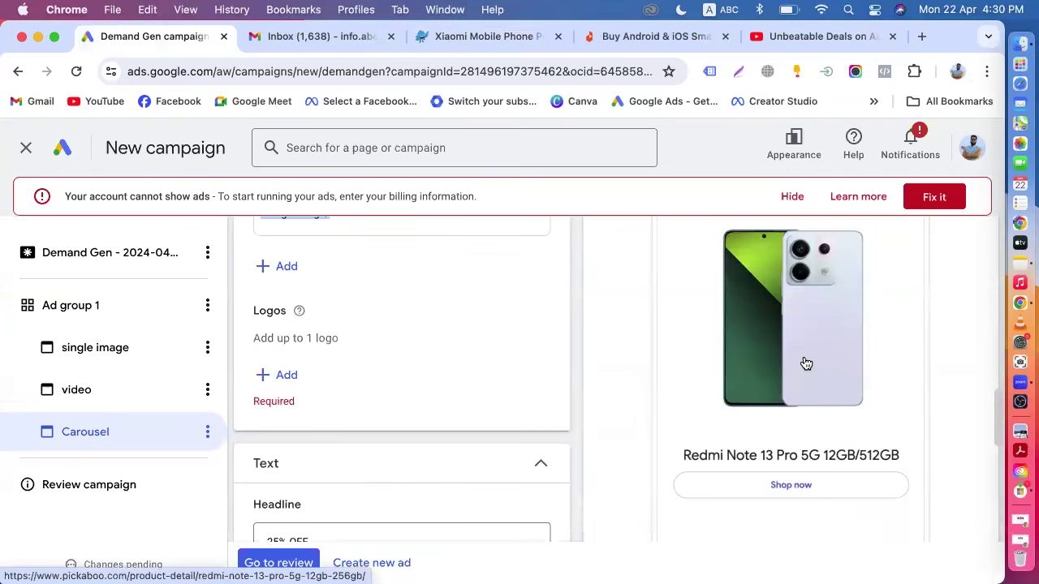
scroll(806, 362, down, 5)
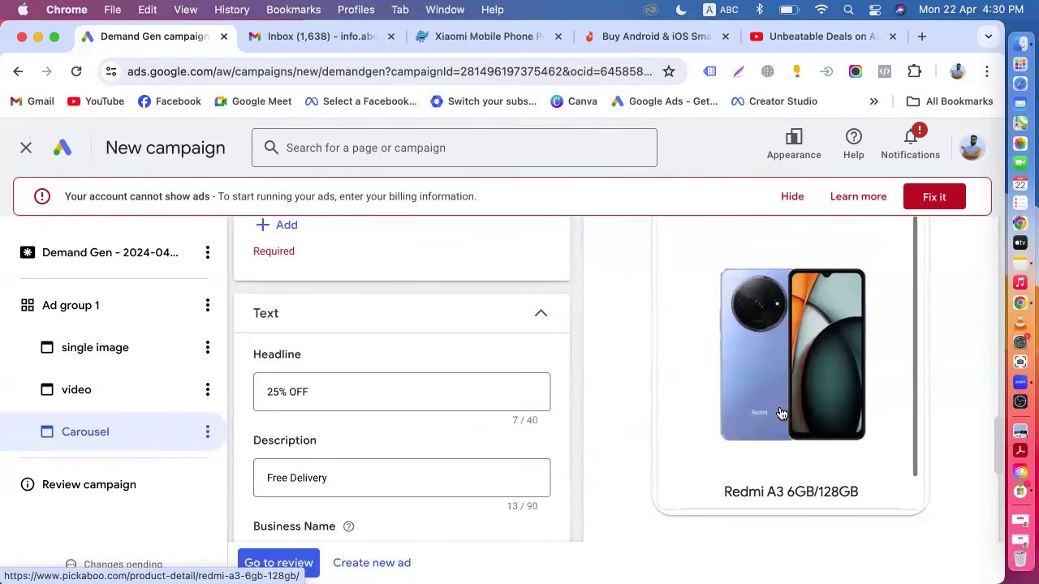
scroll(471, 341, up, 5)
scroll(467, 341, up, 1)
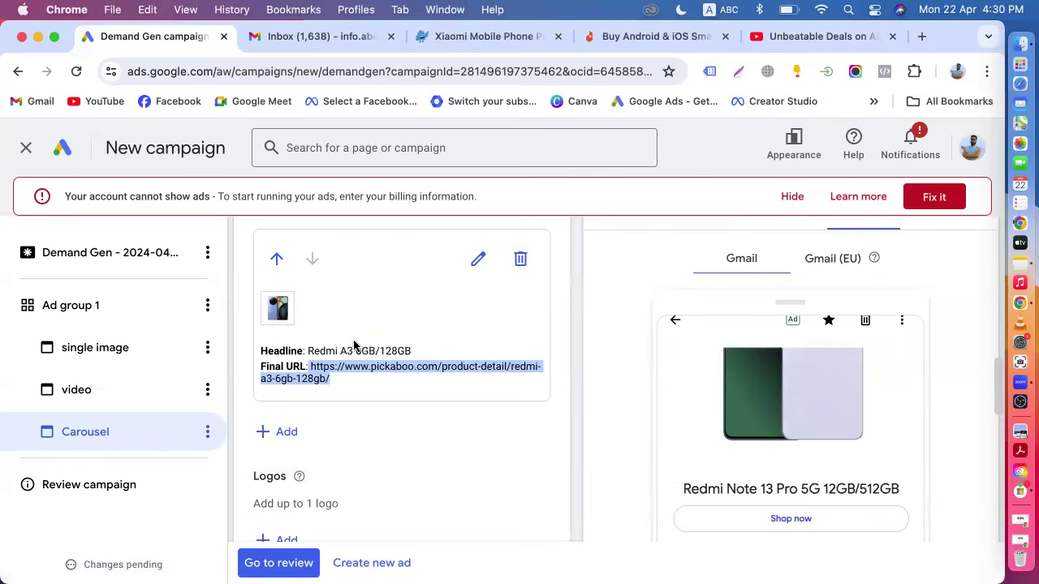
scroll(341, 316, up, 3)
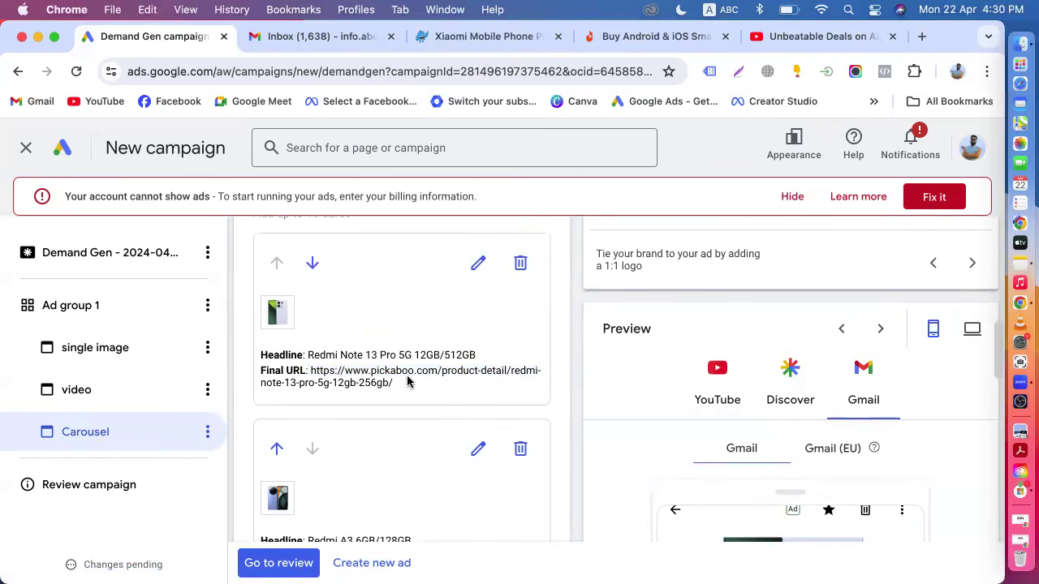
scroll(408, 381, down, 10)
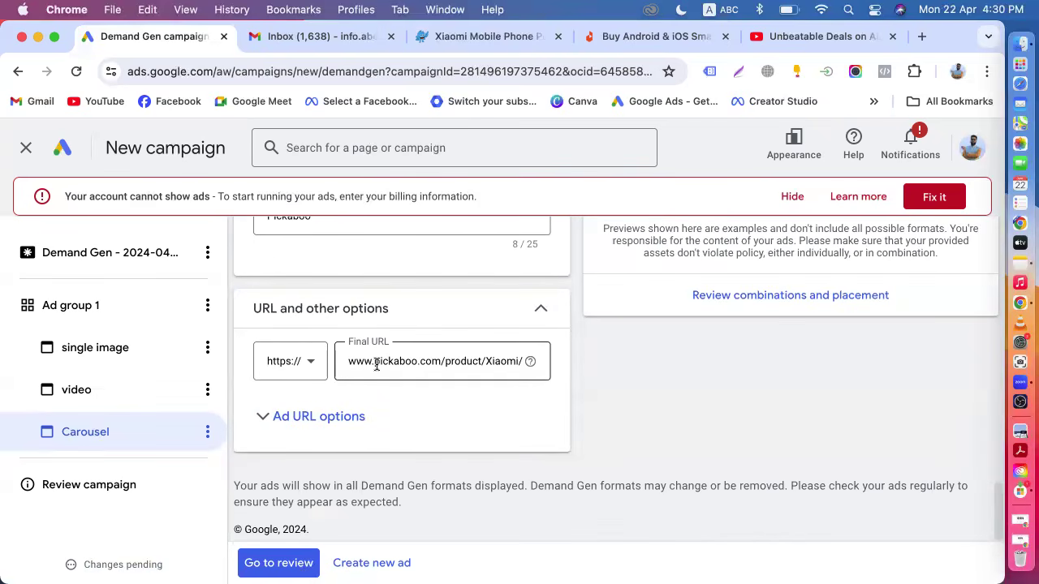
scroll(373, 364, up, 3)
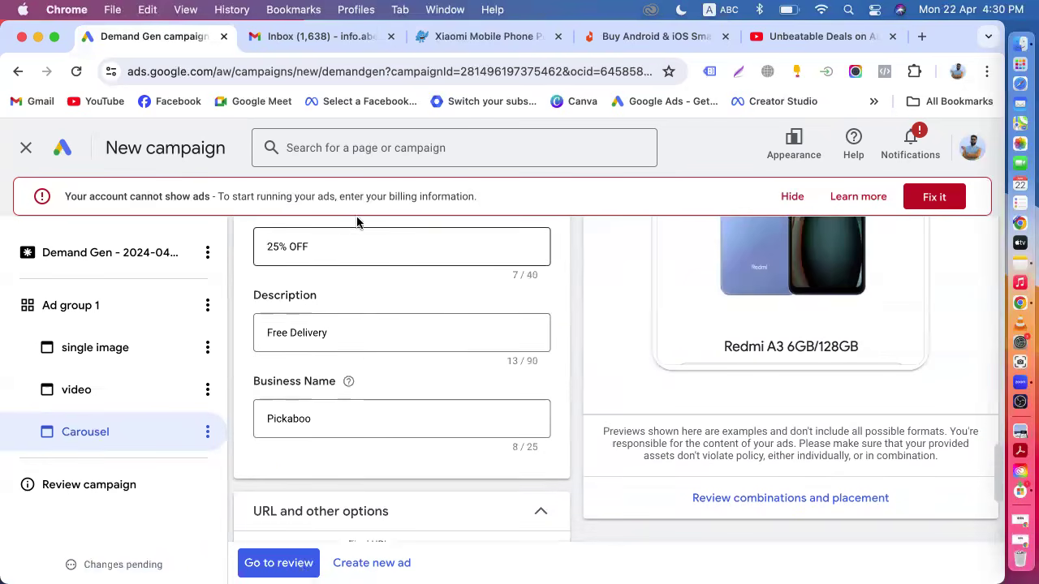
scroll(395, 331, up, 3)
scroll(396, 334, up, 2)
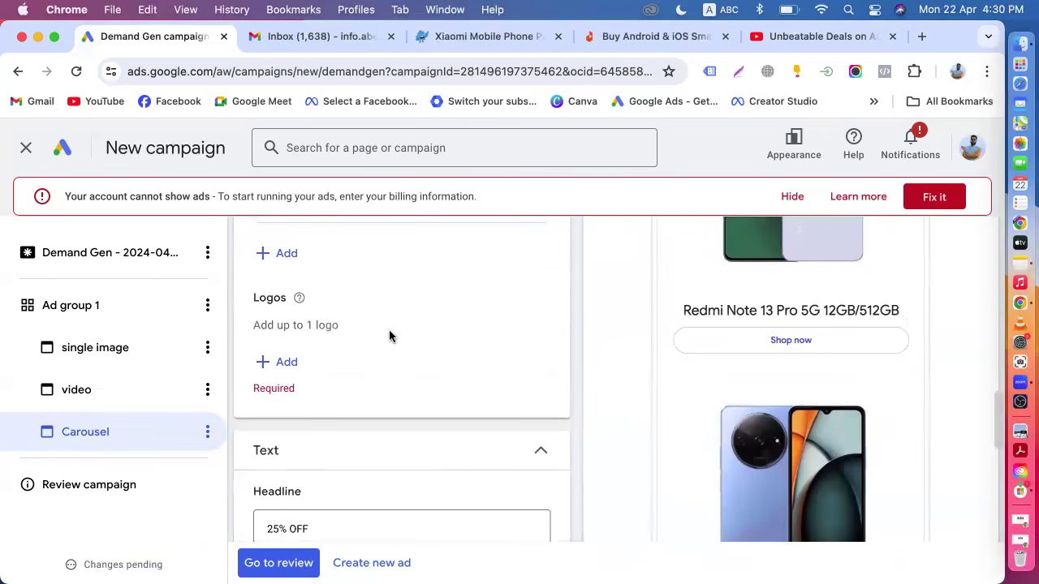
Add the Pickaboo mascot logo from the asset library to the carousel ad.
click(276, 362)
click(473, 398)
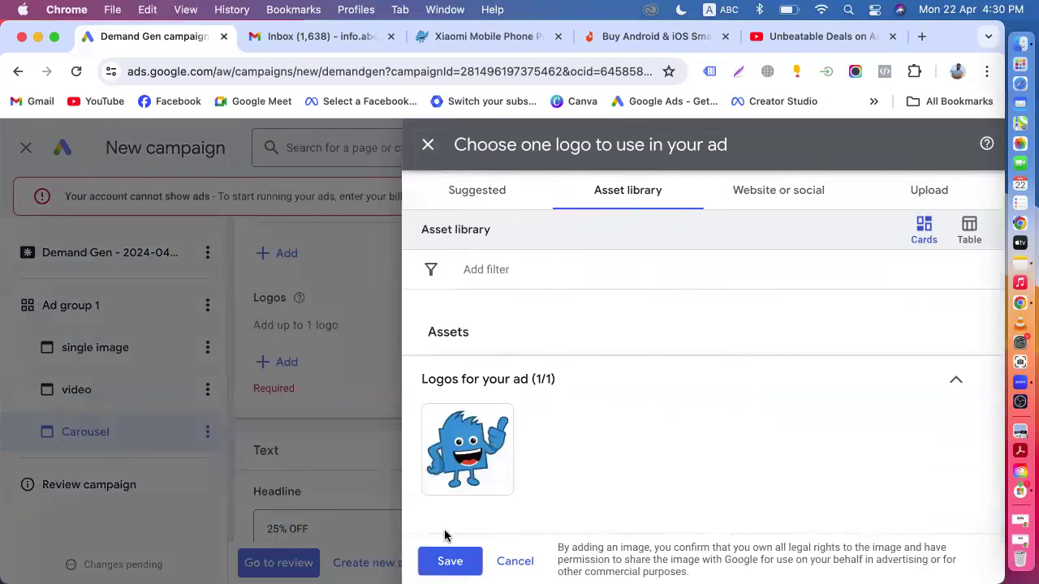
click(445, 560)
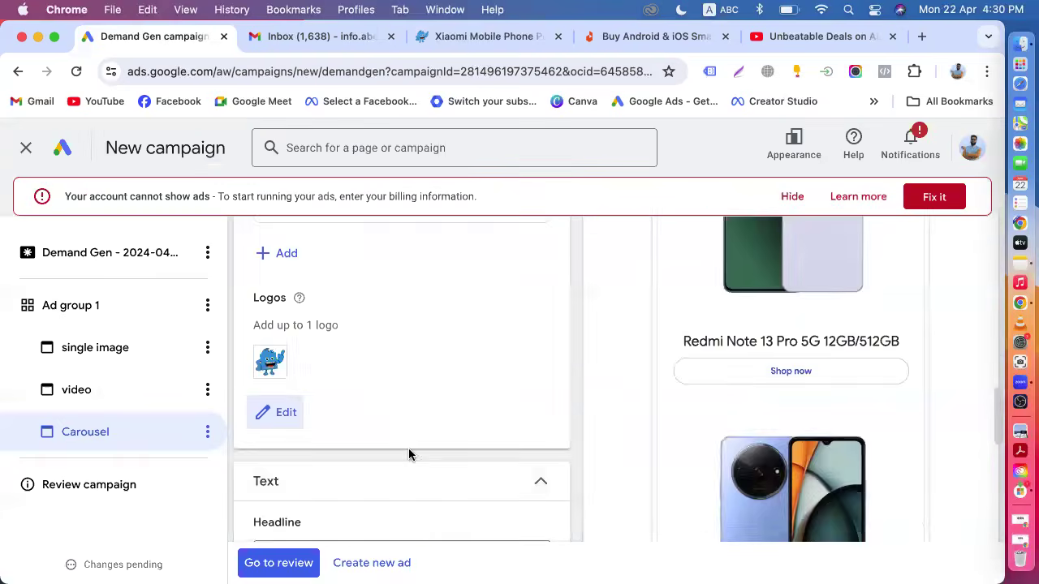
Open all previews of the carousel ad and examine them in desktop and mobile views.
scroll(338, 419, up, 3)
scroll(514, 428, down, 10)
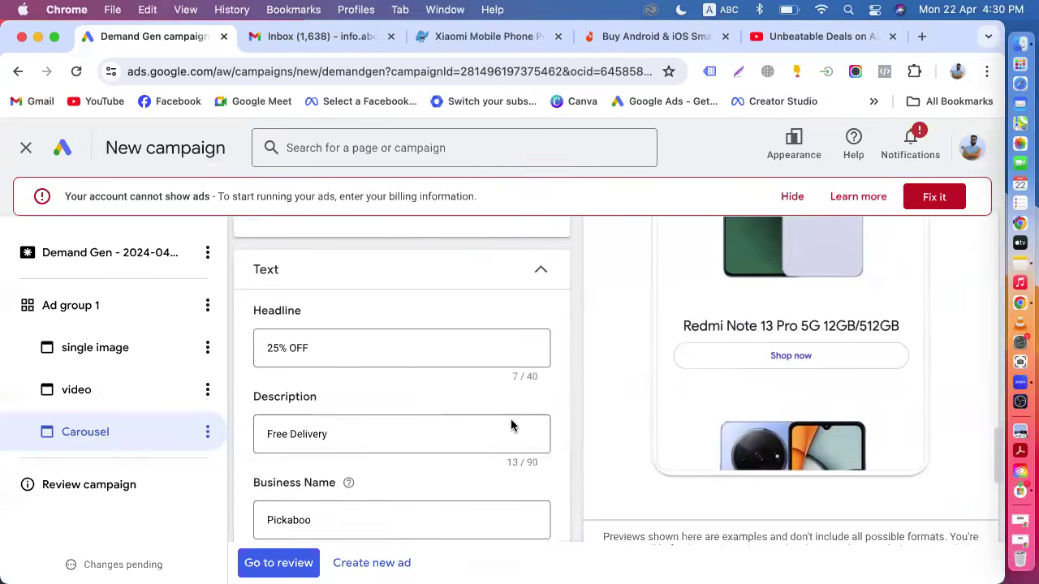
scroll(730, 463, down, 3)
scroll(813, 390, down, 5)
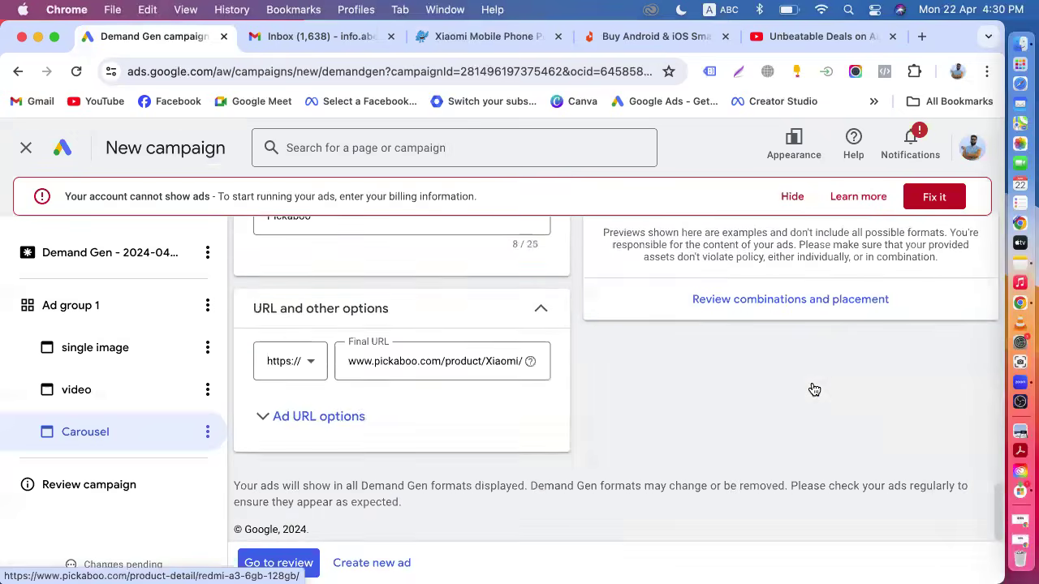
click(794, 309)
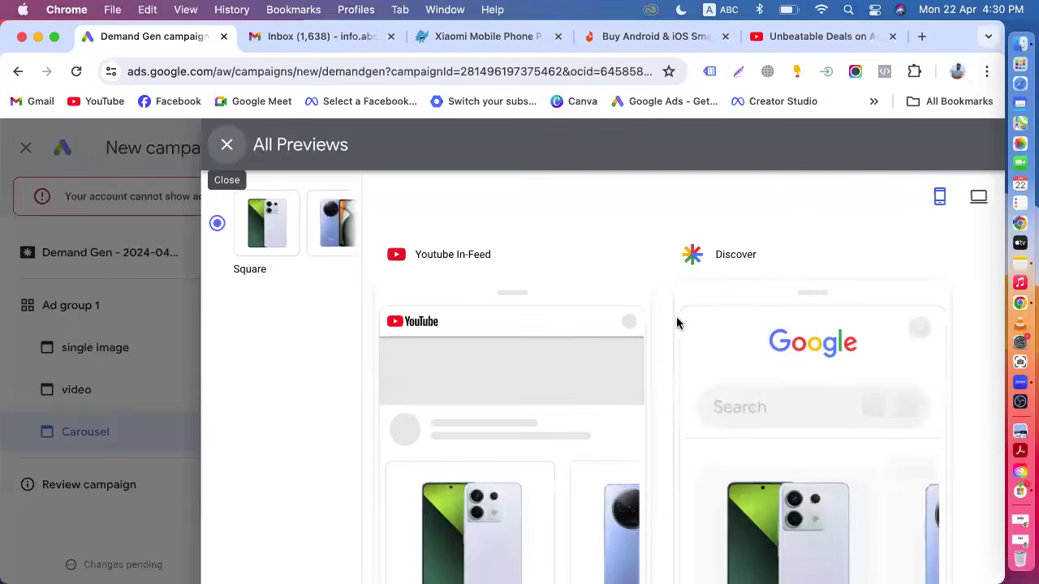
scroll(624, 420, down, 3)
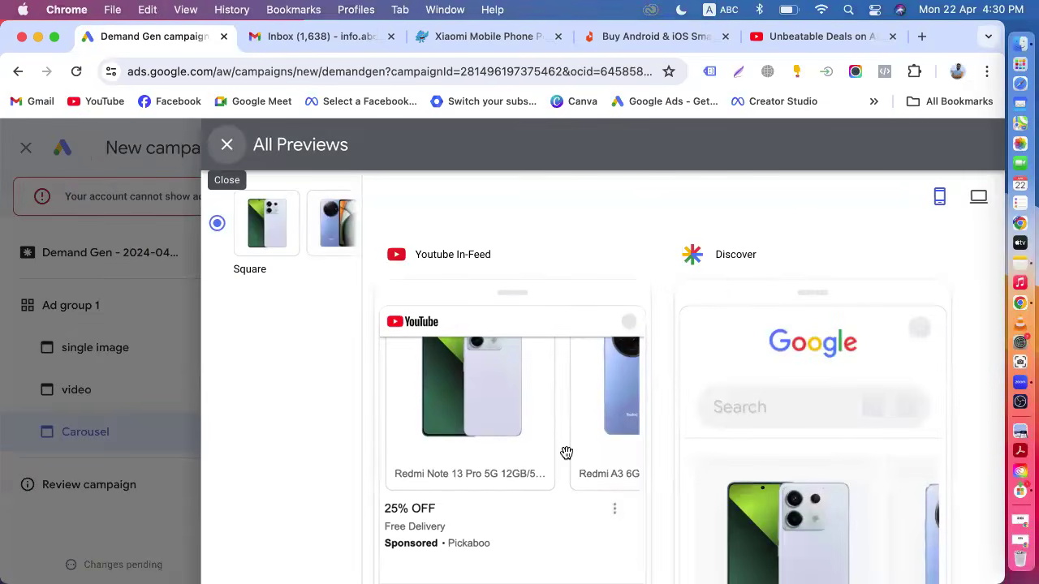
click(973, 216)
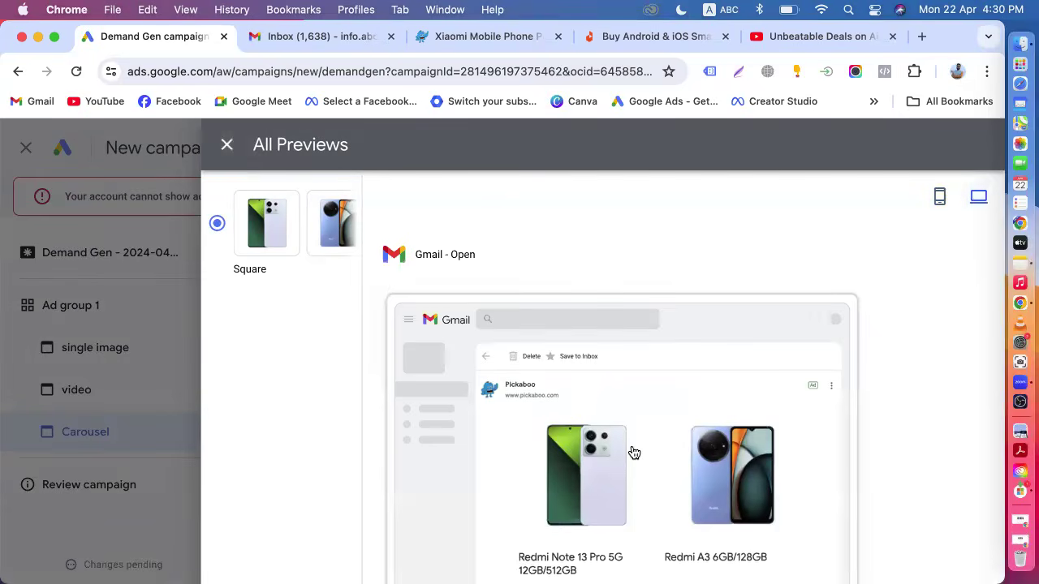
scroll(634, 452, down, 1)
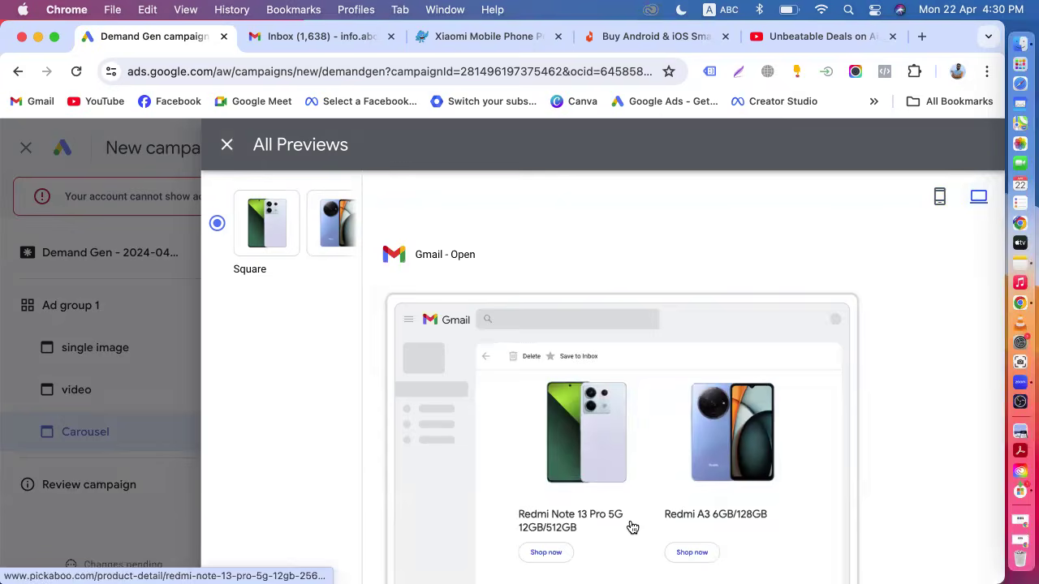
scroll(632, 528, down, 5)
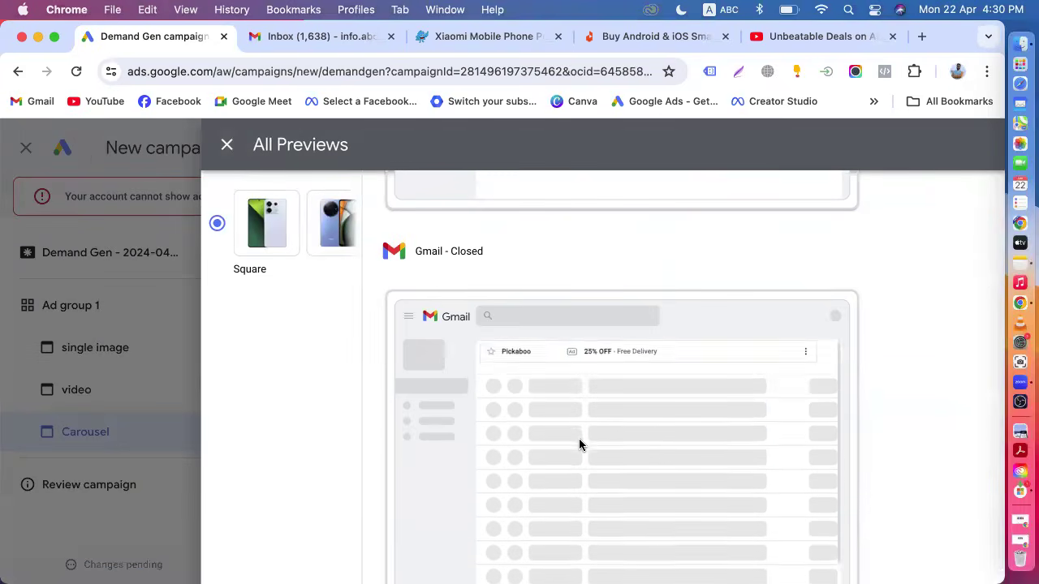
scroll(763, 366, up, 5)
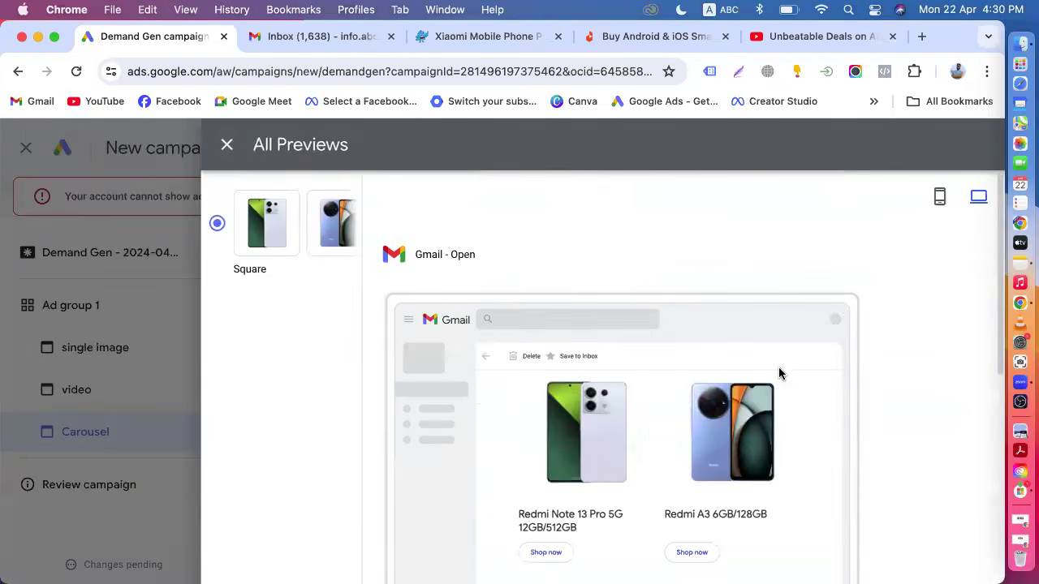
click(938, 200)
scroll(543, 392, down, 3)
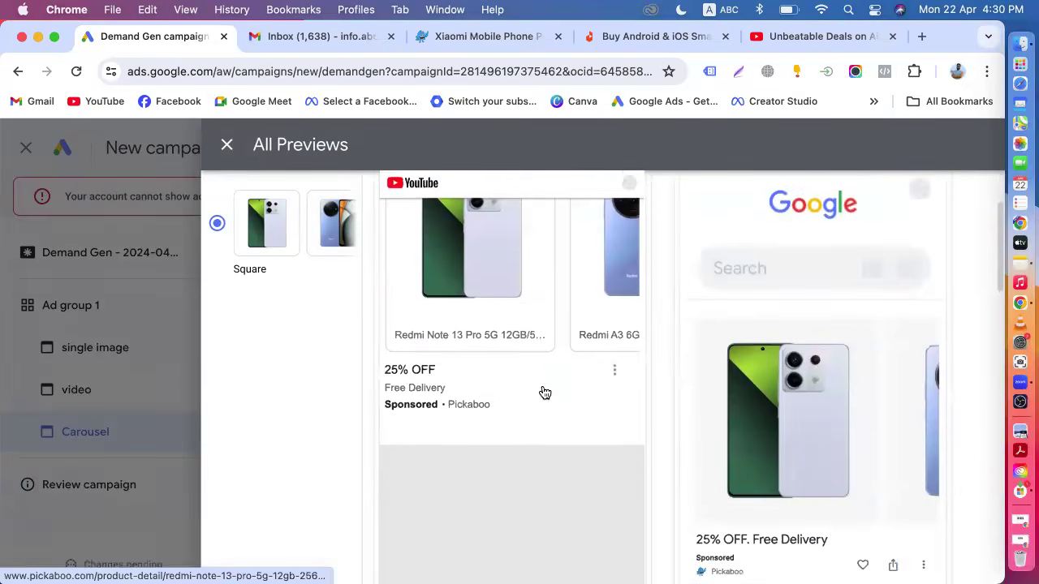
scroll(479, 325, up, 2)
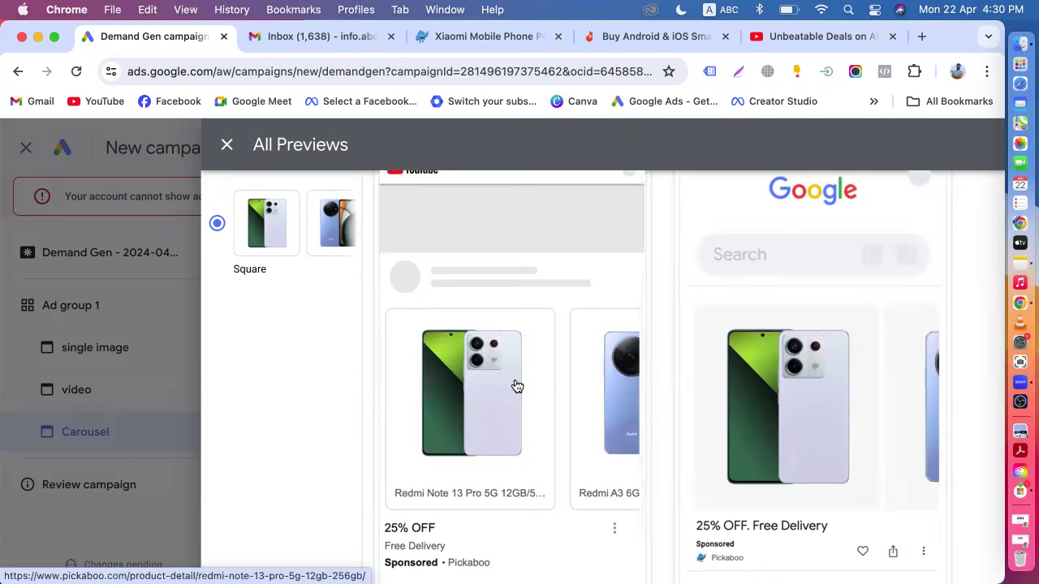
scroll(517, 386, down, 3)
scroll(816, 431, down, 5)
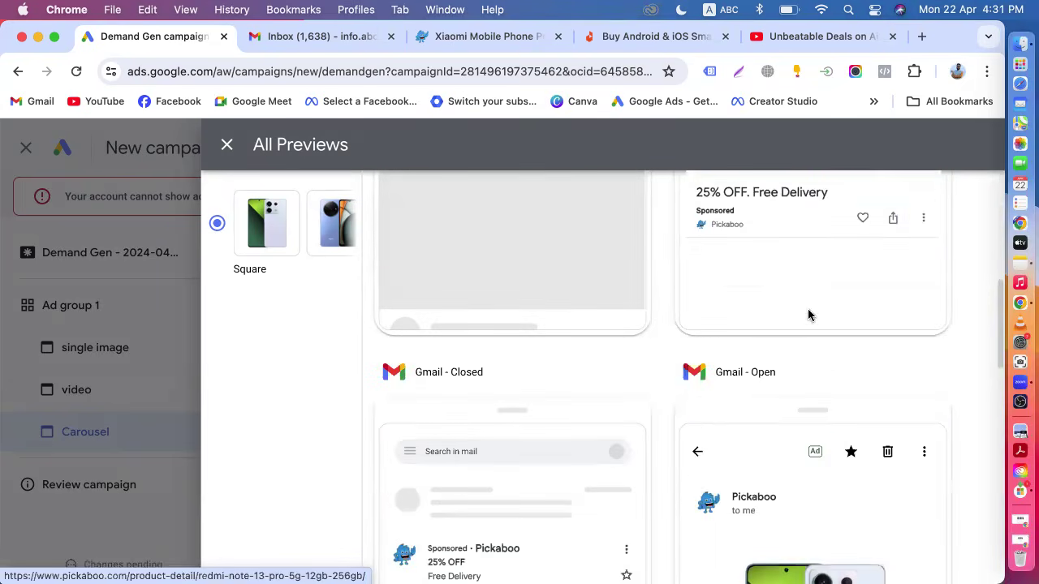
scroll(778, 456, down, 1)
scroll(677, 378, down, 5)
scroll(679, 360, down, 5)
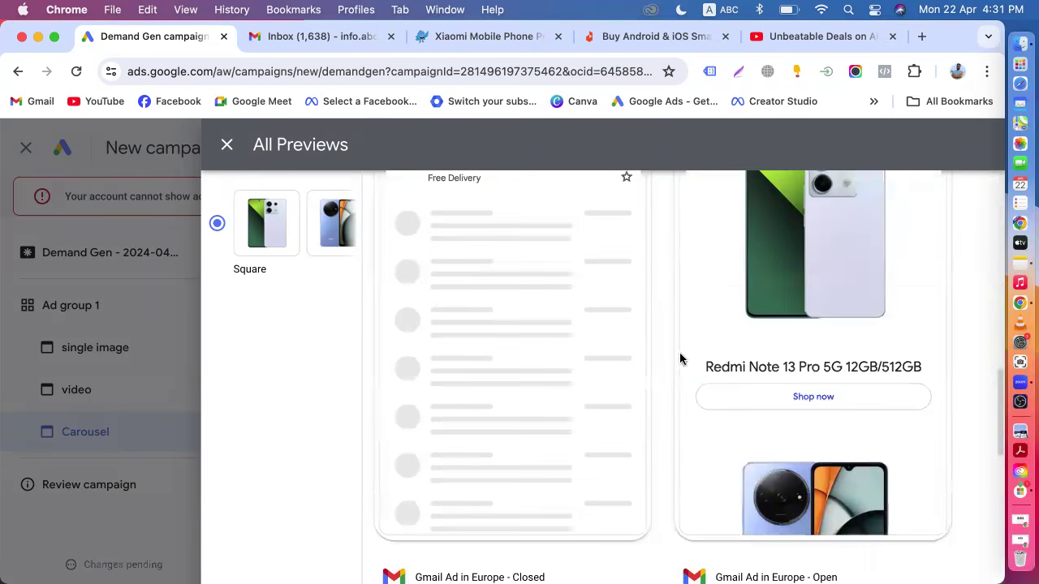
scroll(586, 477, down, 8)
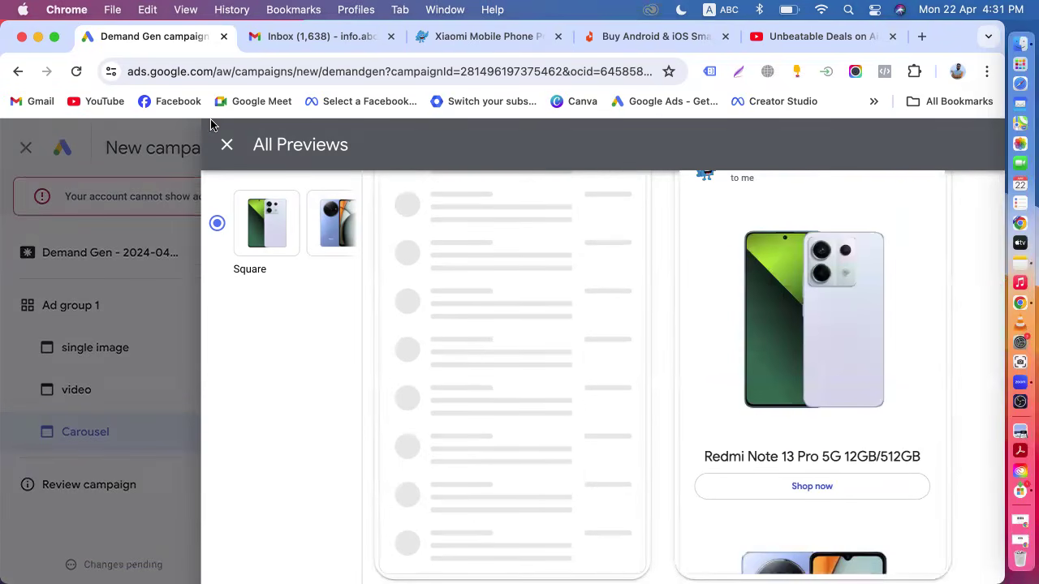
click(225, 146)
Go to the campaign review page.
scroll(362, 394, up, 6)
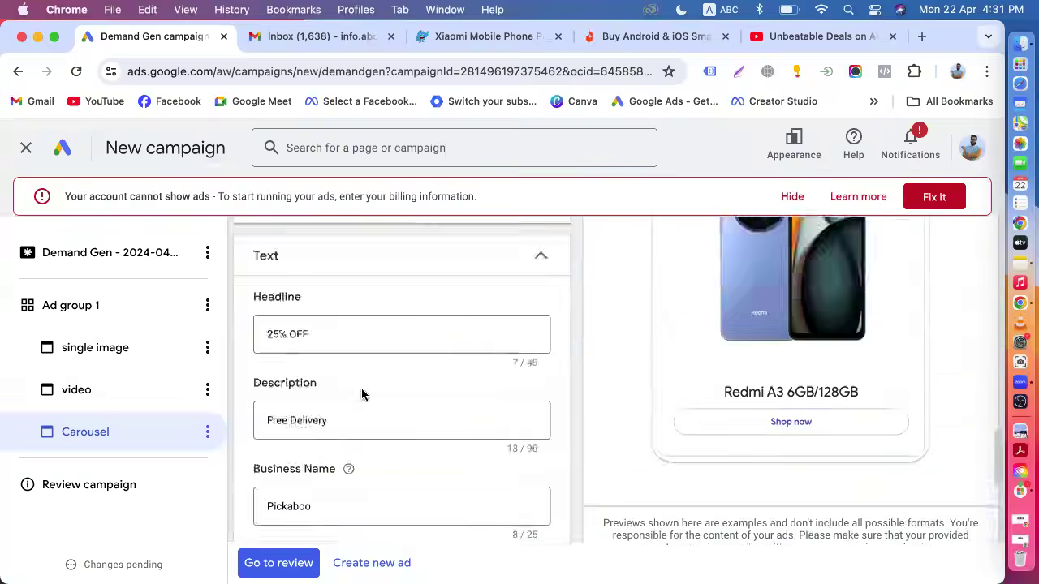
scroll(253, 397, up, 5)
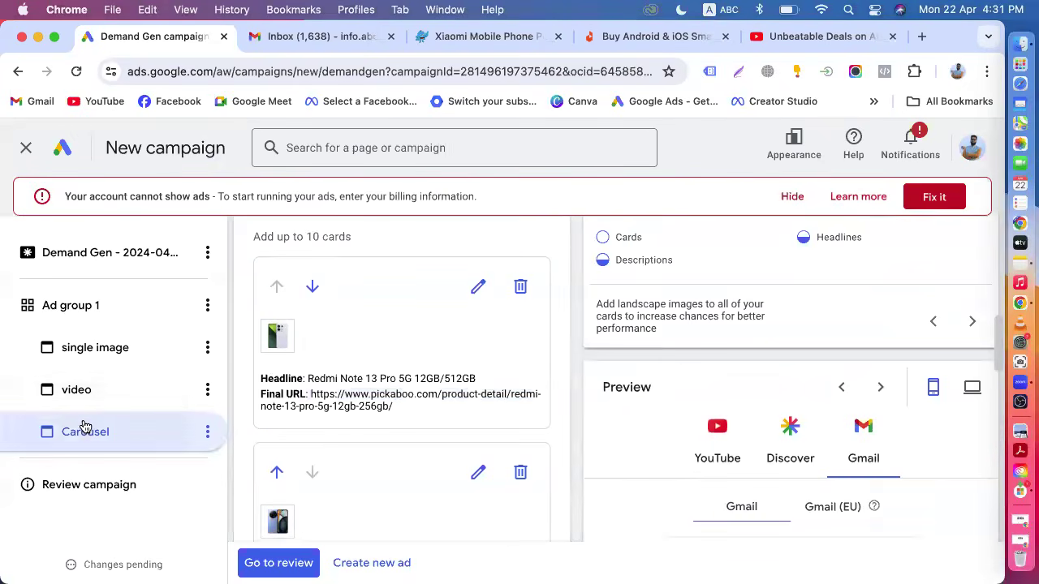
scroll(273, 413, down, 10)
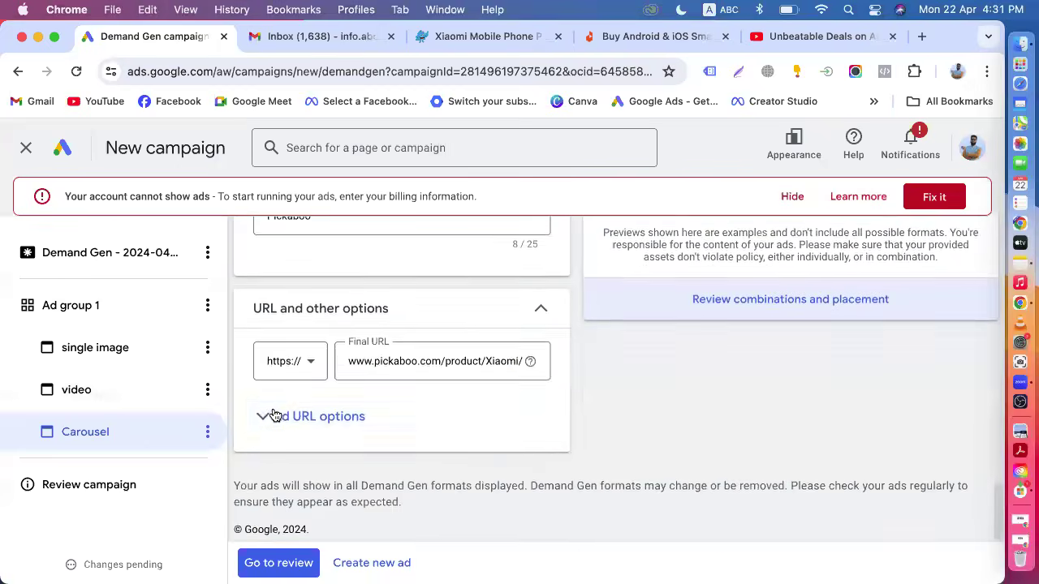
scroll(273, 412, up, 10)
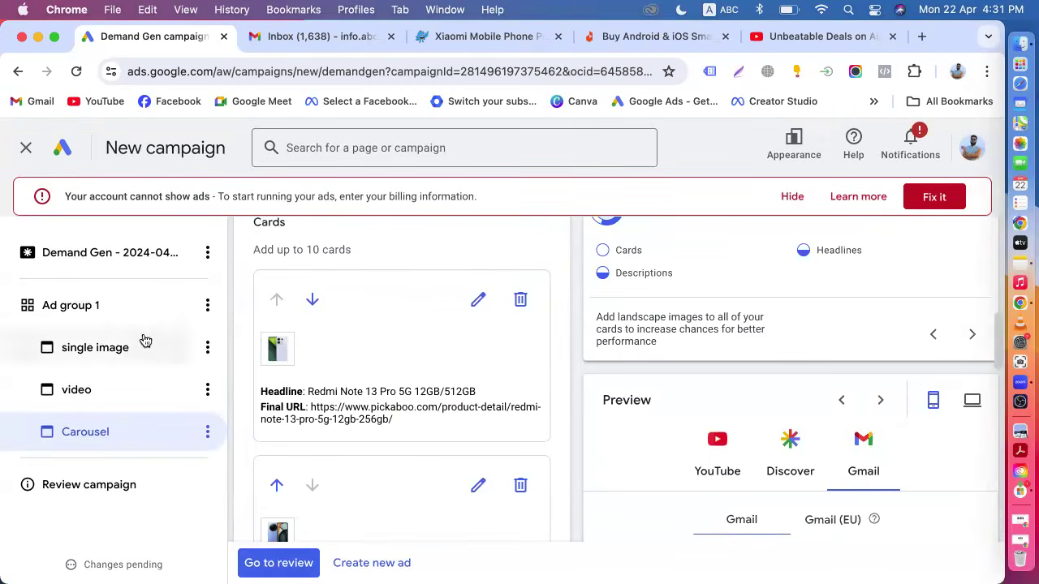
scroll(473, 323, up, 4)
scroll(473, 326, up, 3)
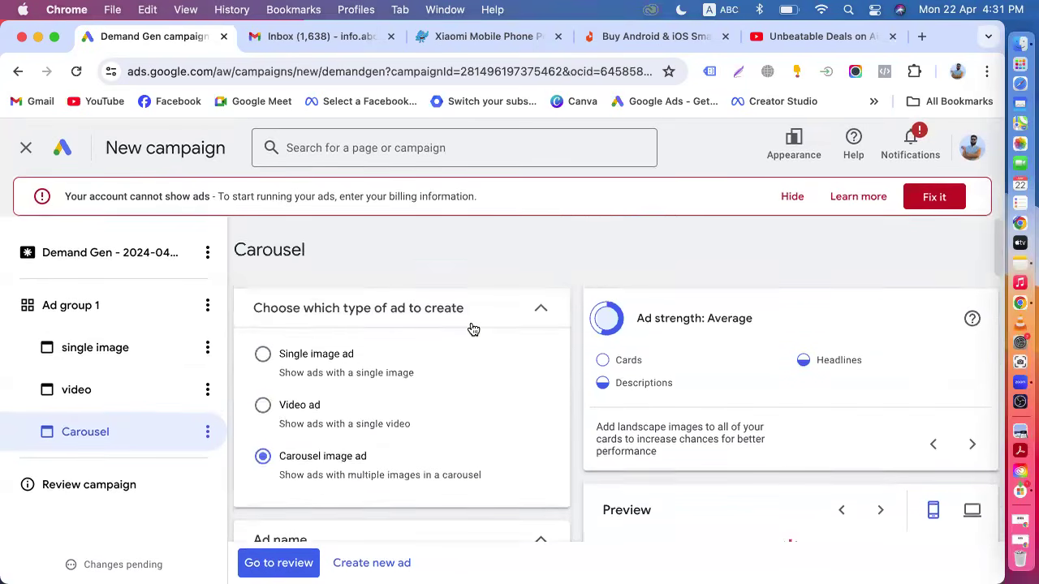
scroll(473, 329, down, 15)
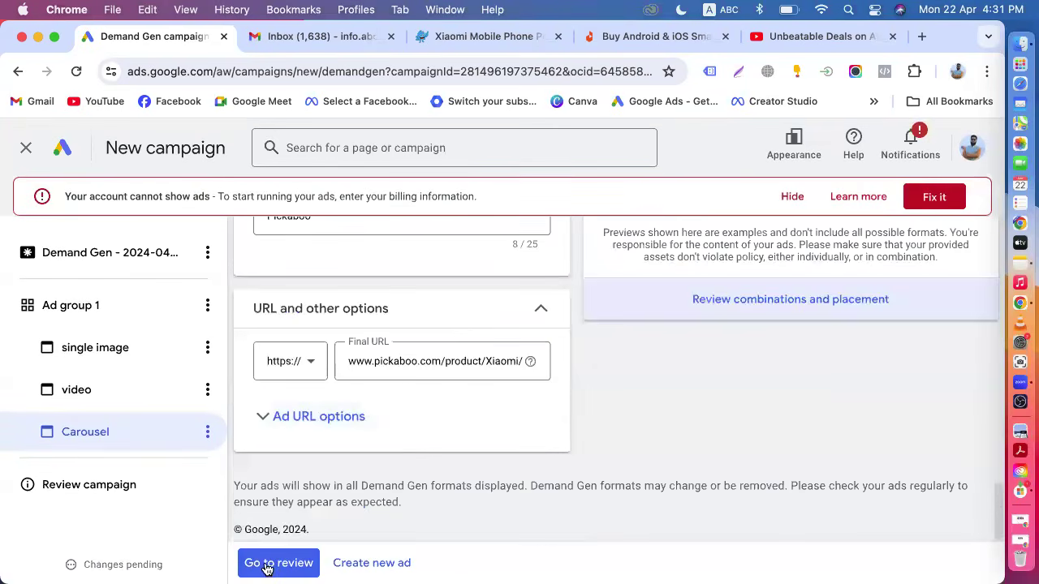
click(267, 563)
Examine the campaign and ad group details on the review page, including the list of ads.
scroll(390, 497, down, 5)
scroll(387, 495, up, 5)
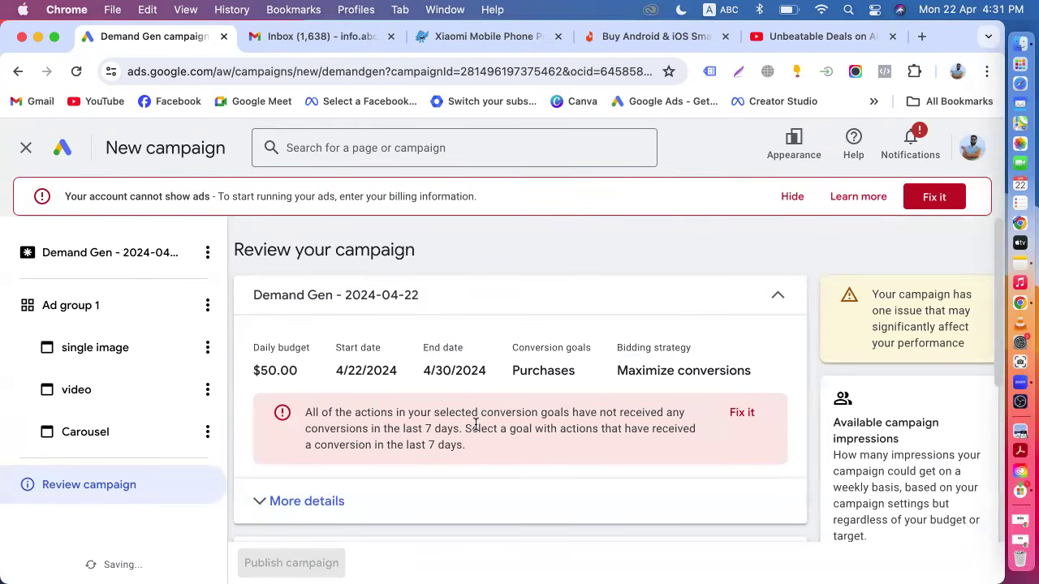
scroll(476, 424, down, 5)
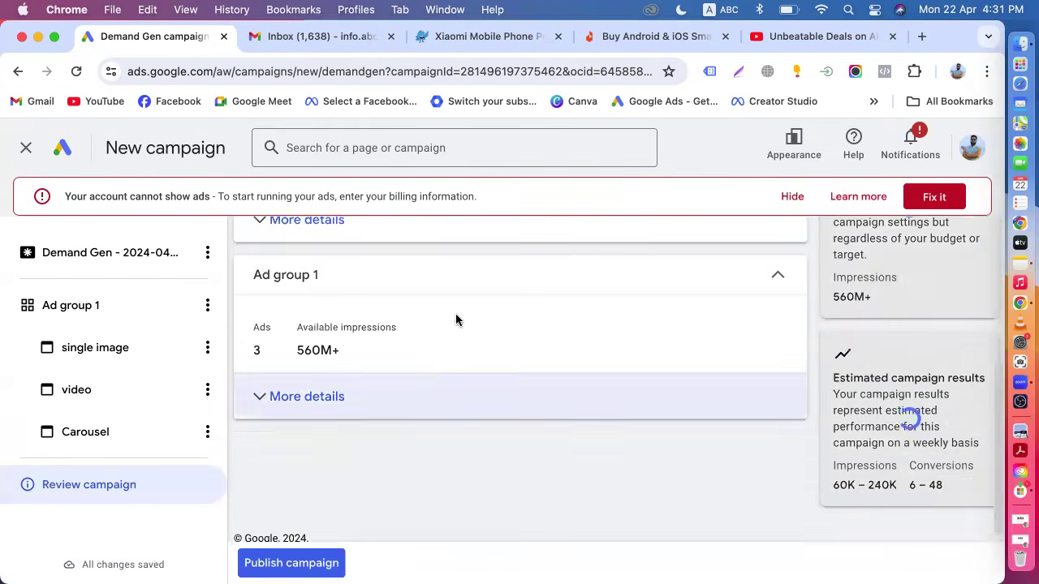
scroll(374, 331, up, 2)
click(327, 348)
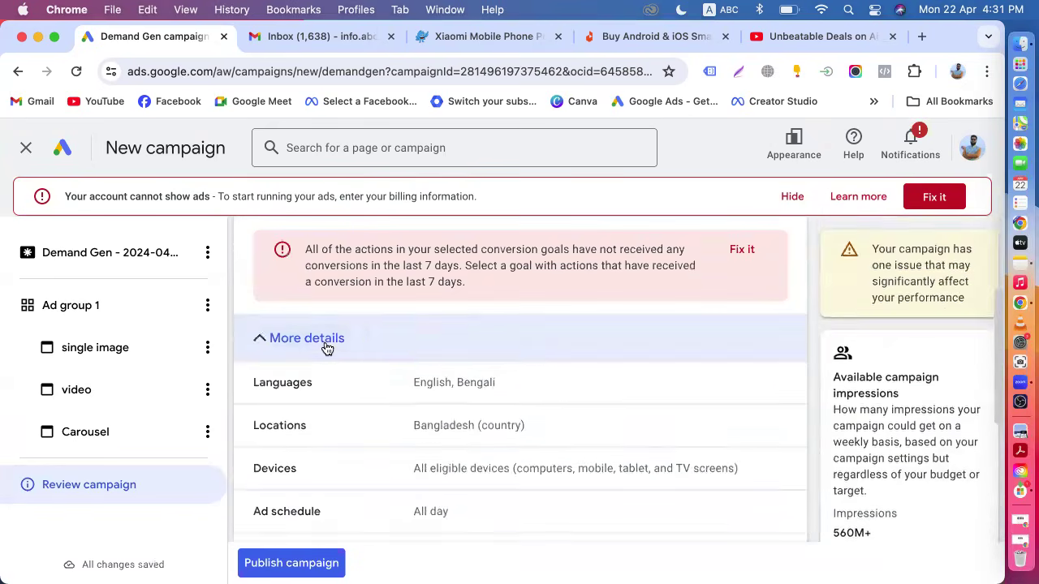
scroll(514, 402, down, 3)
click(337, 462)
scroll(337, 468, down, 3)
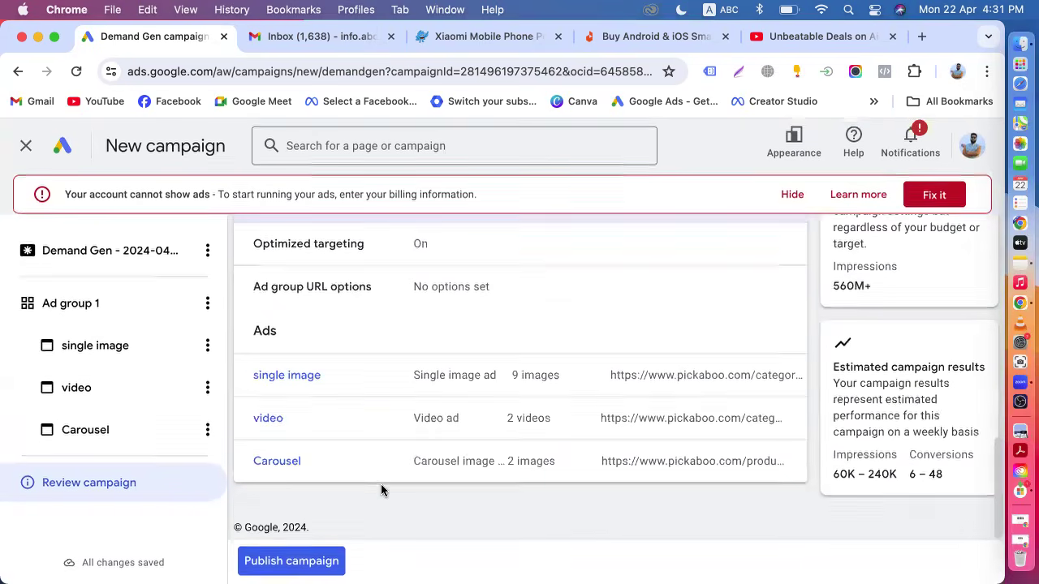
Open the carousel ad and examine its cards and settings.
click(126, 437)
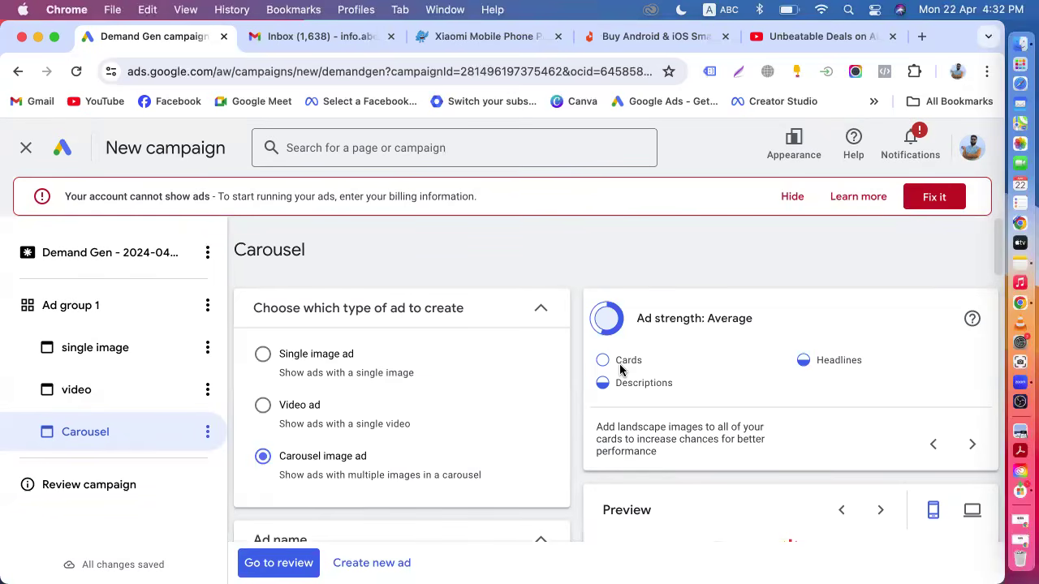
scroll(621, 367, down, 2)
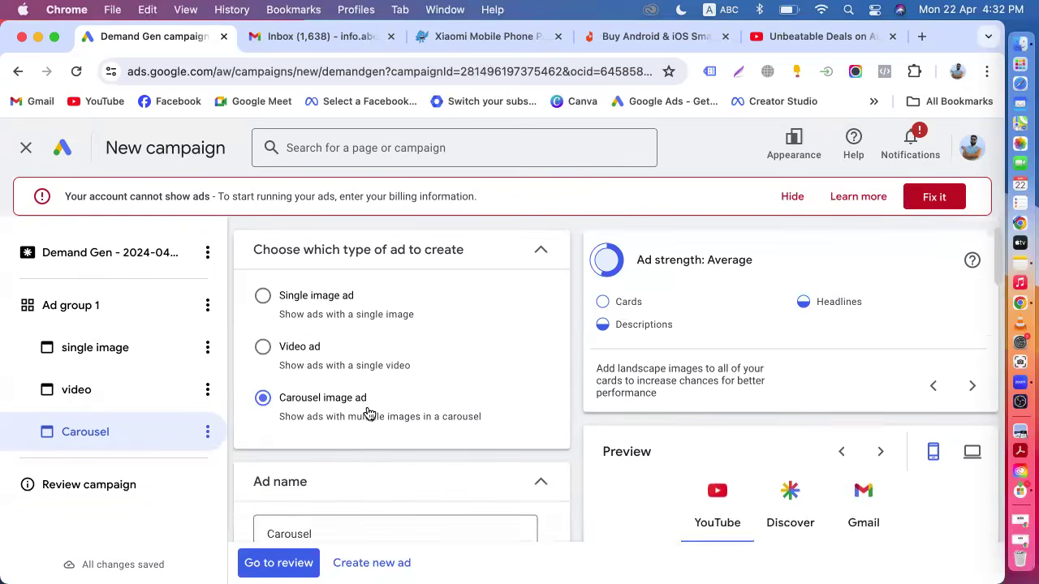
scroll(366, 413, down, 2)
scroll(344, 353, down, 5)
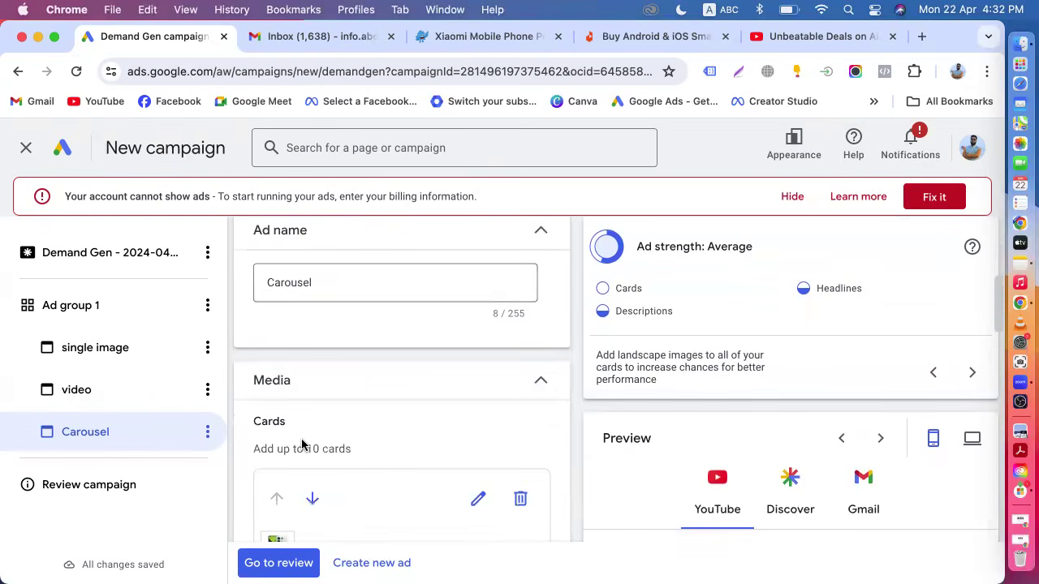
scroll(301, 444, down, 5)
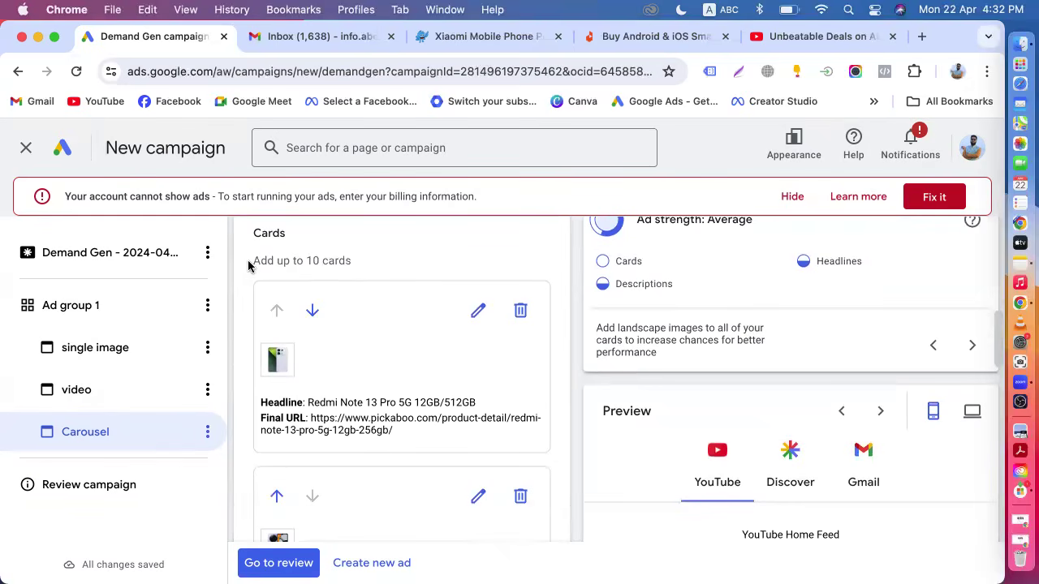
drag(251, 262, 349, 261)
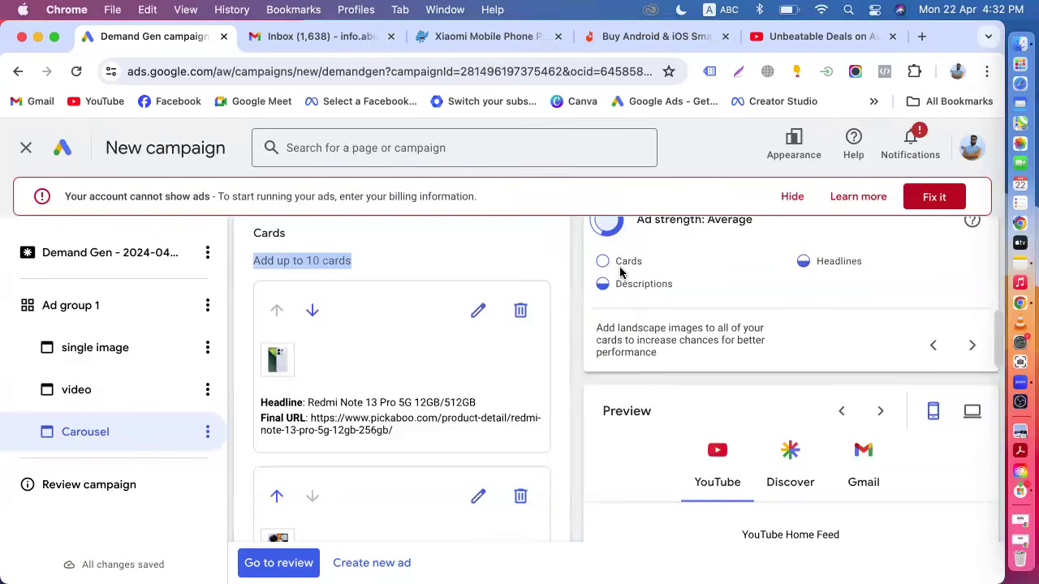
click(355, 268)
Look through the video, single image and carousel ads, then return to the campaign review page.
click(76, 389)
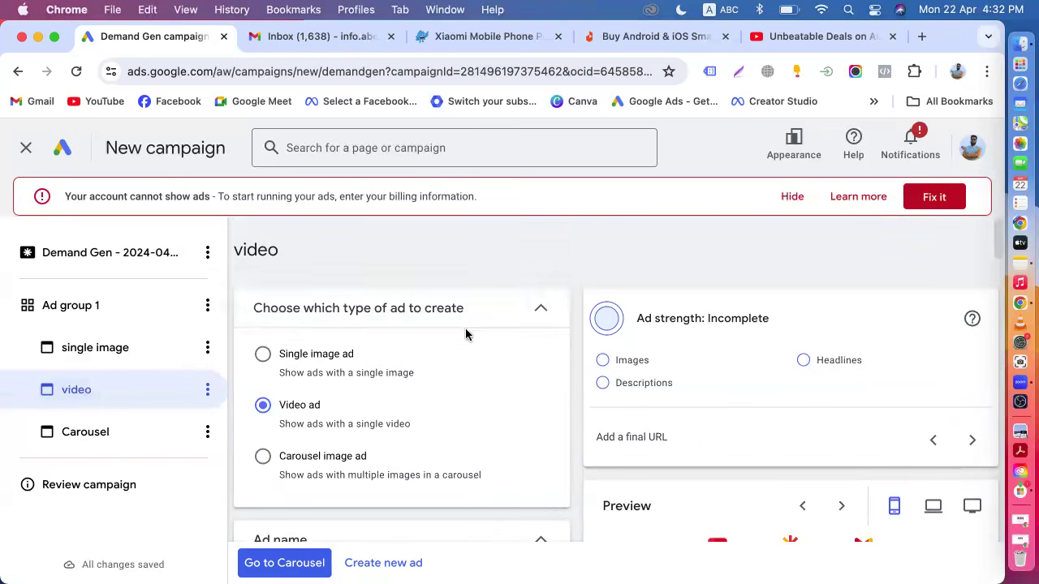
click(104, 351)
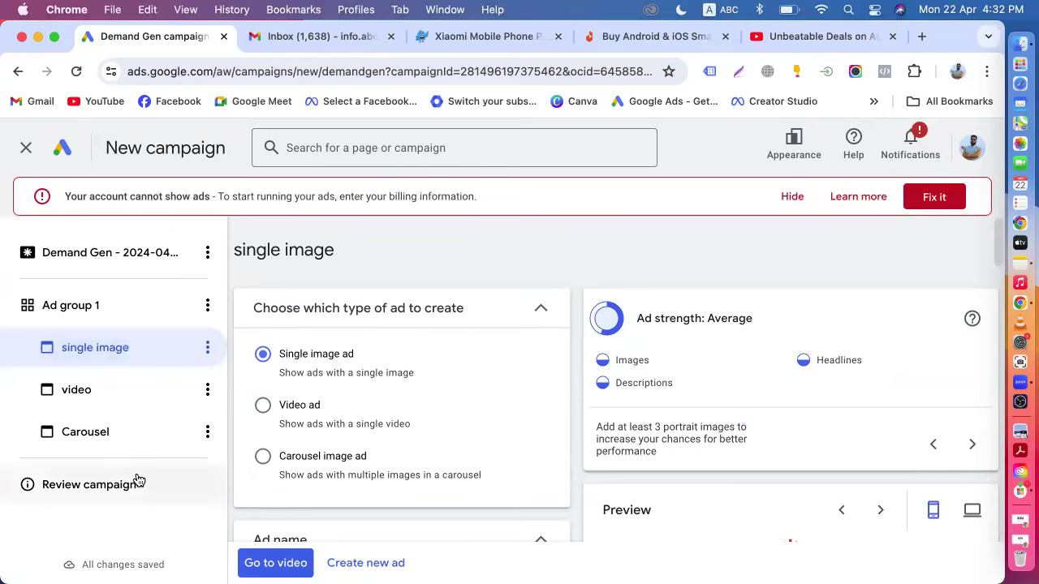
click(84, 433)
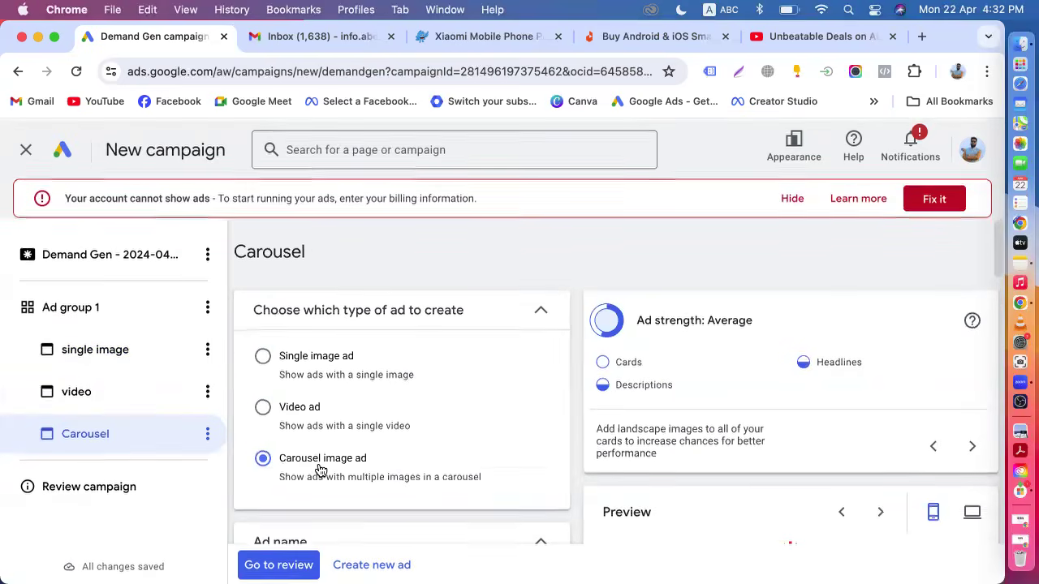
scroll(318, 475, down, 5)
scroll(365, 442, down, 8)
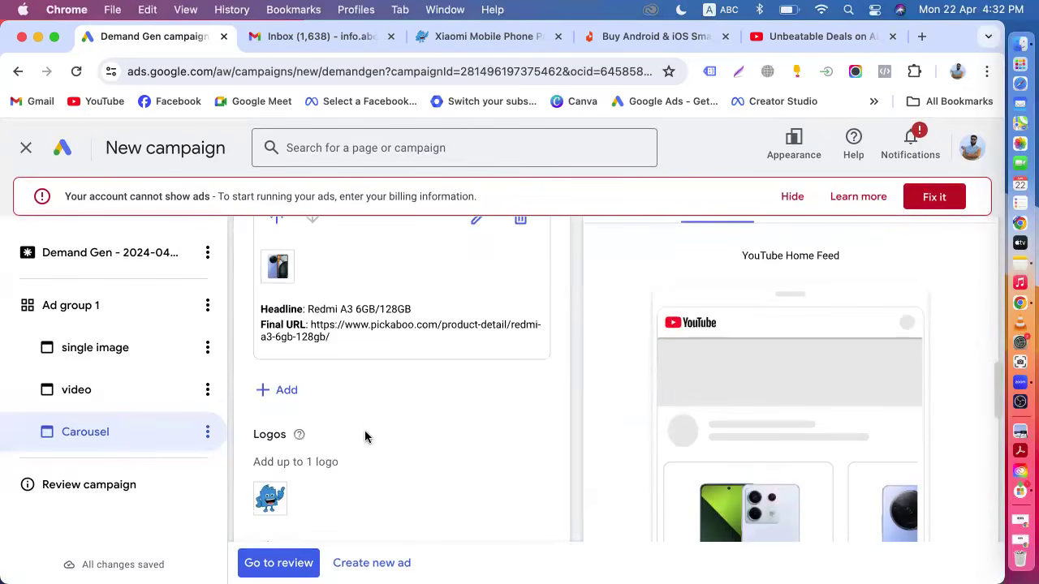
scroll(364, 420, down, 10)
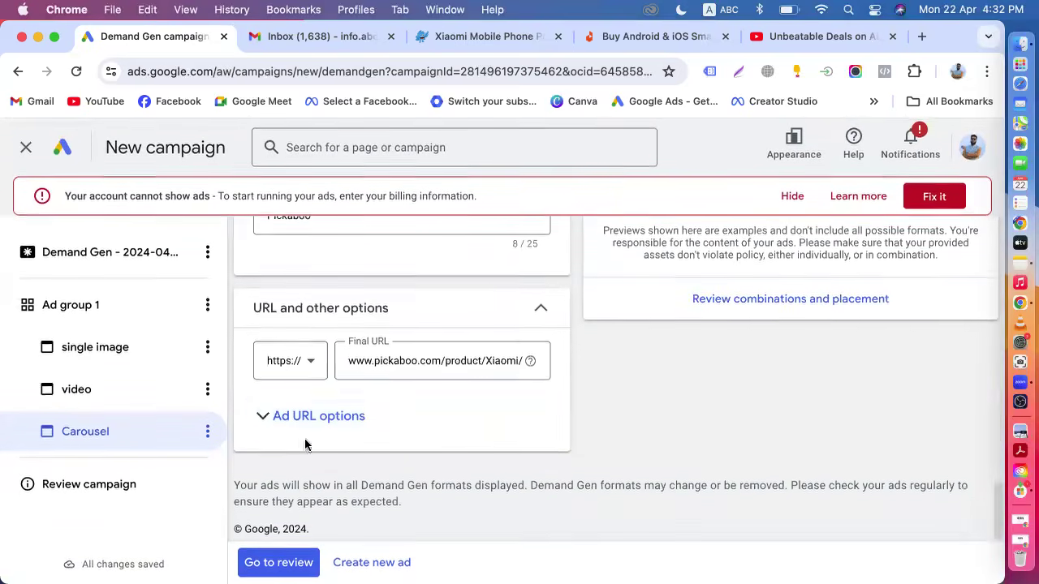
click(273, 564)
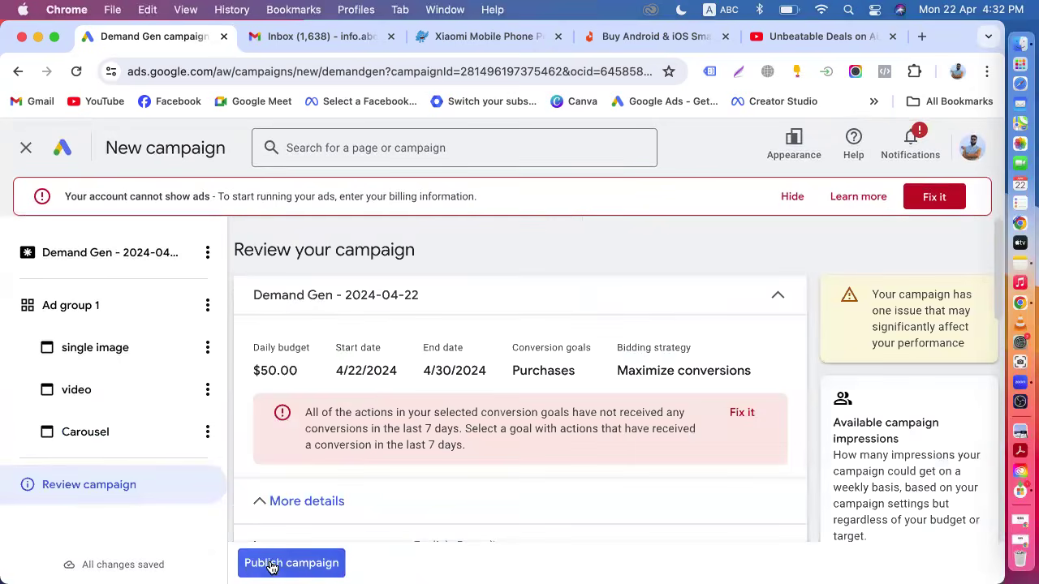
Try to publish the campaign from the review page.
scroll(381, 357, down, 3)
click(319, 367)
scroll(441, 374, up, 3)
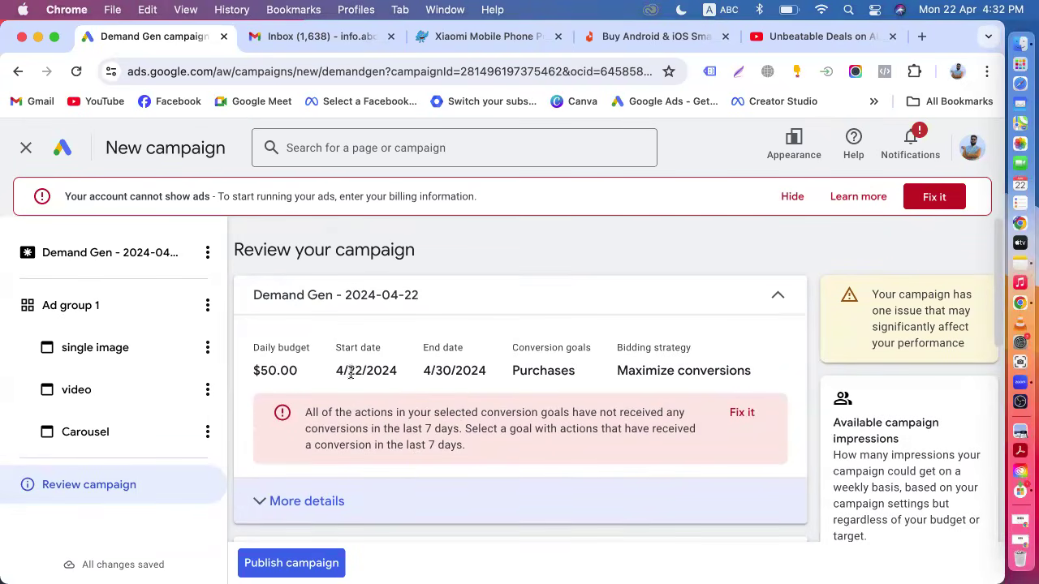
click(711, 370)
triple_click(710, 371)
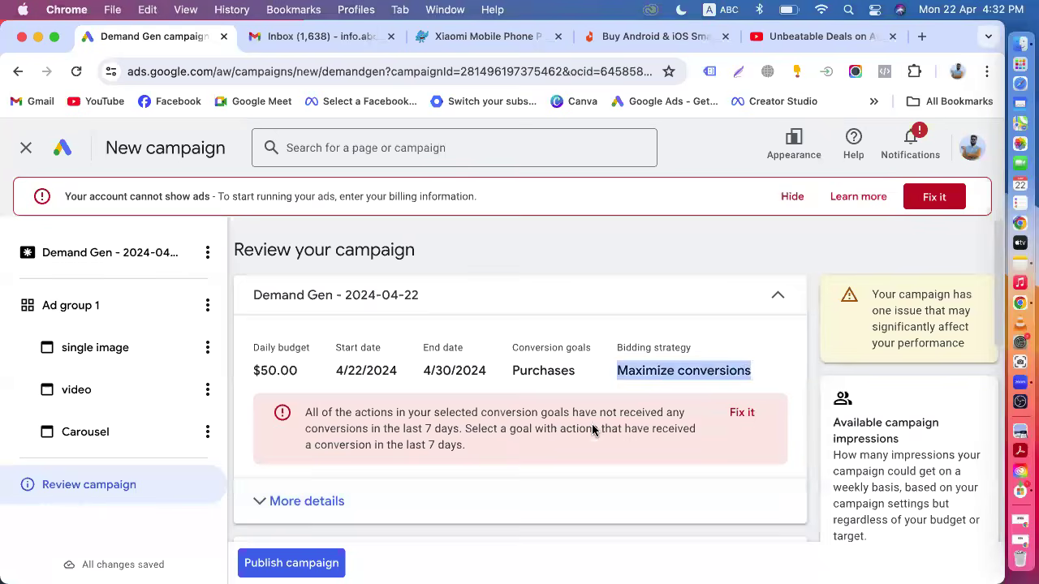
scroll(543, 455, down, 7)
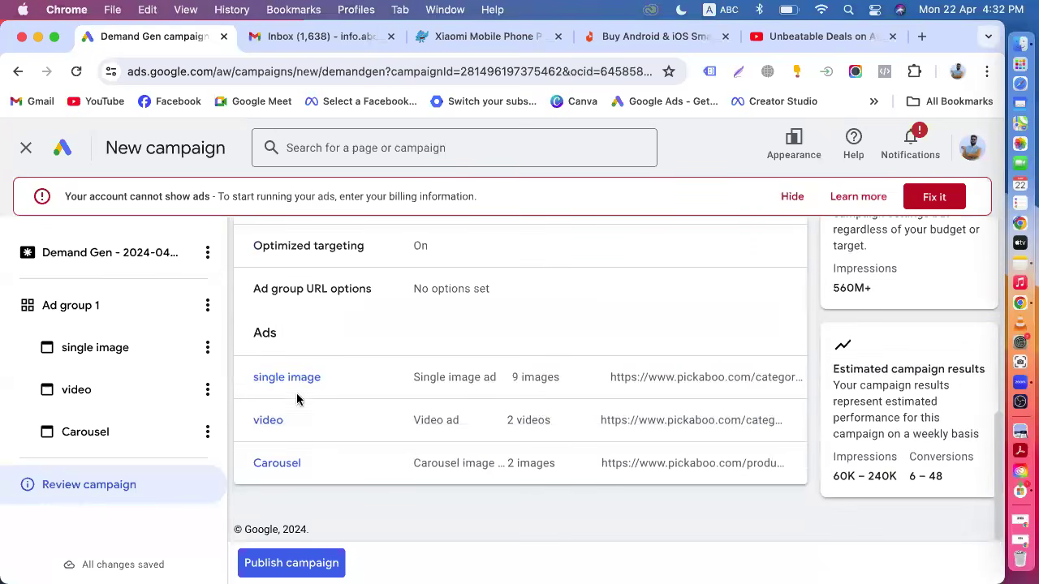
click(316, 562)
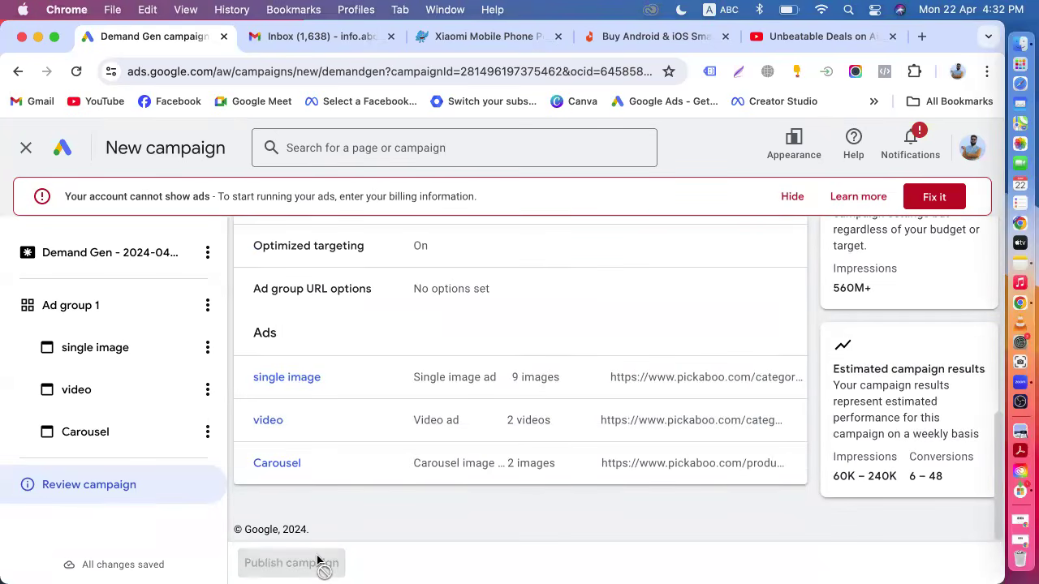
drag(906, 480, 953, 482)
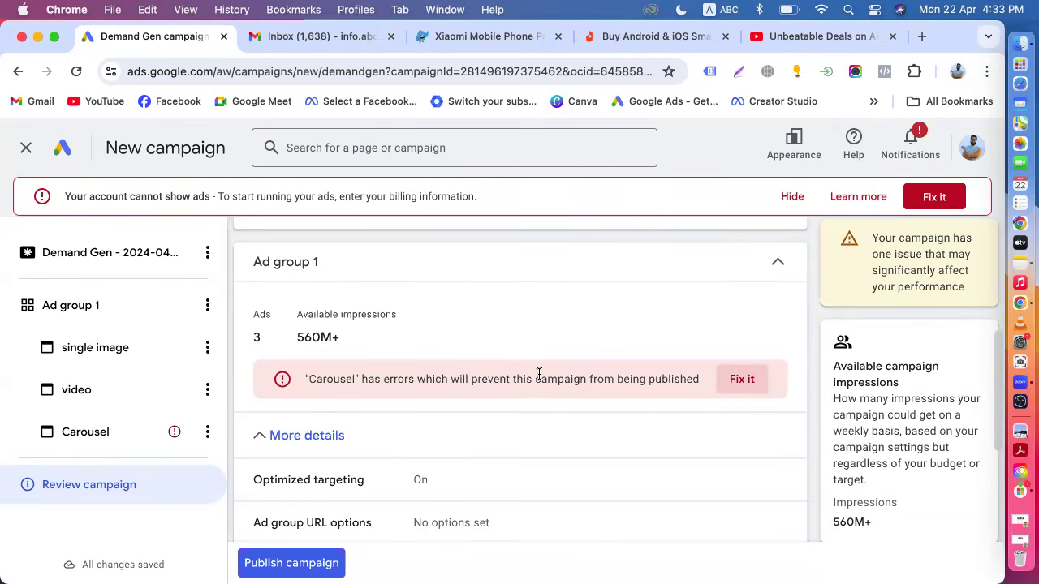
scroll(538, 369, down, 5)
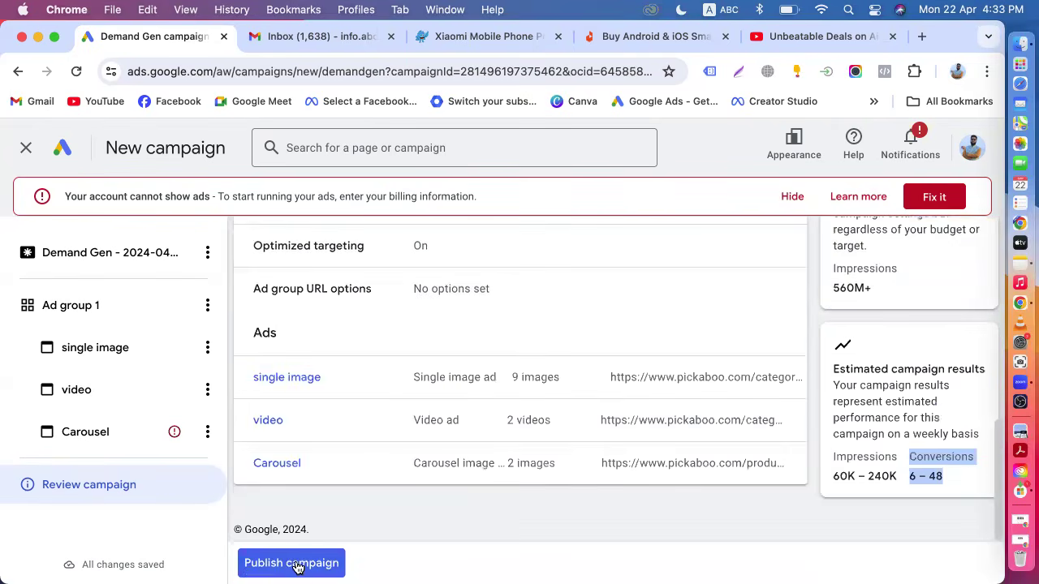
click(291, 563)
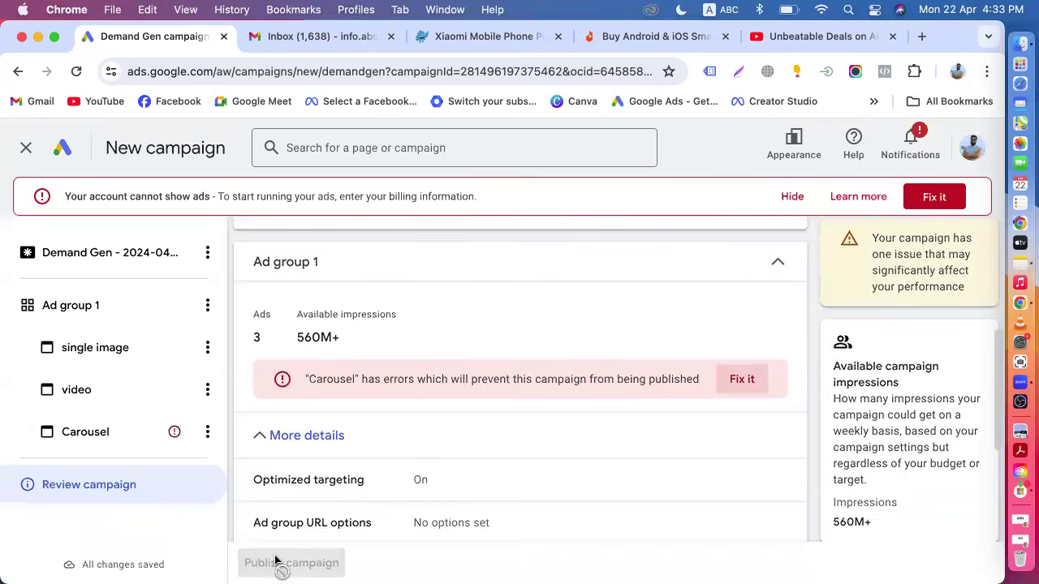
Expand the campaign's more details and open the carousel ad flagged with an error.
scroll(390, 454, down, 3)
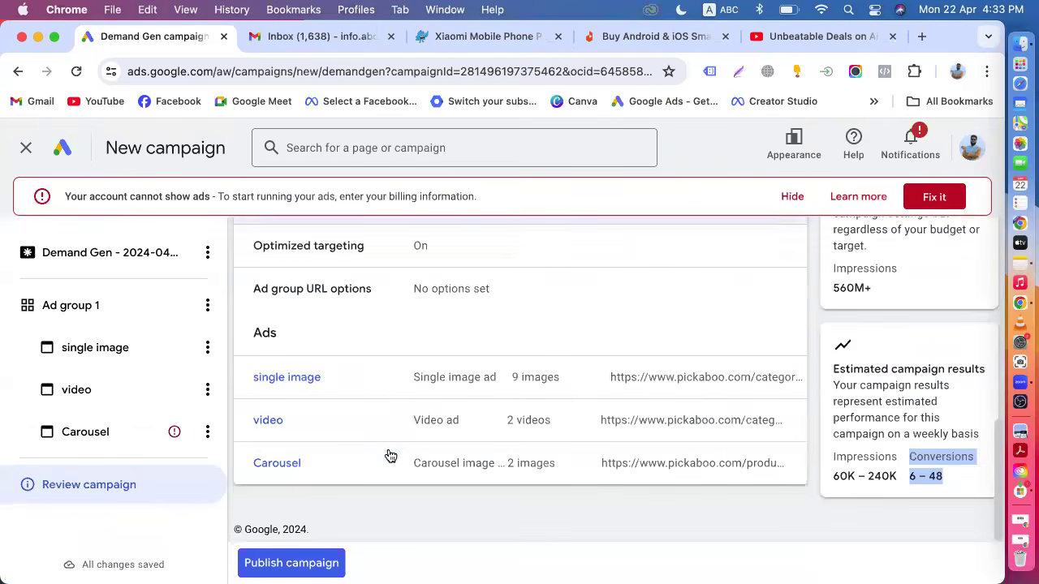
scroll(283, 456, up, 5)
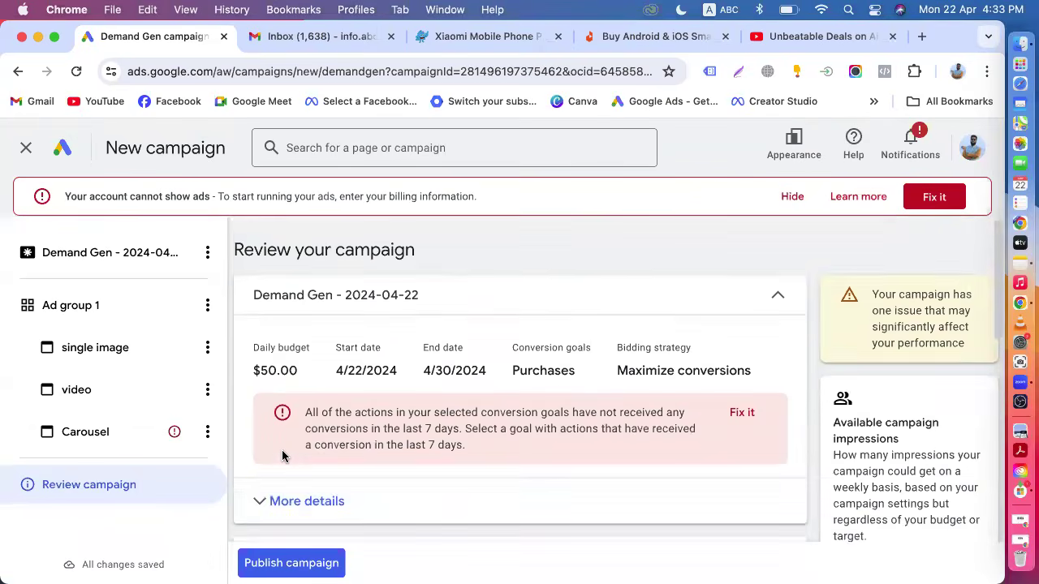
scroll(282, 457, down, 1)
click(283, 452)
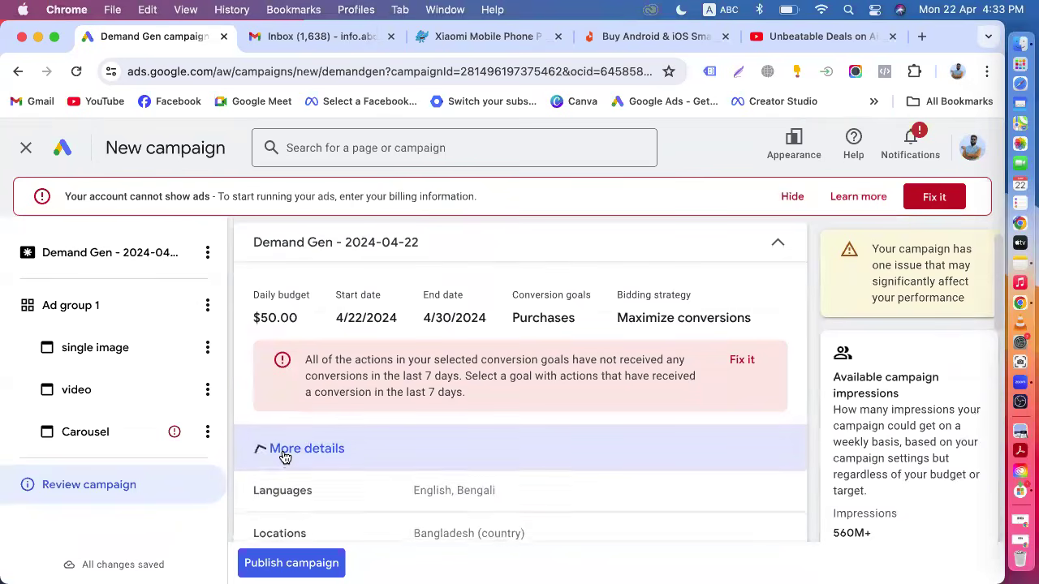
scroll(284, 457, down, 1)
scroll(283, 456, down, 5)
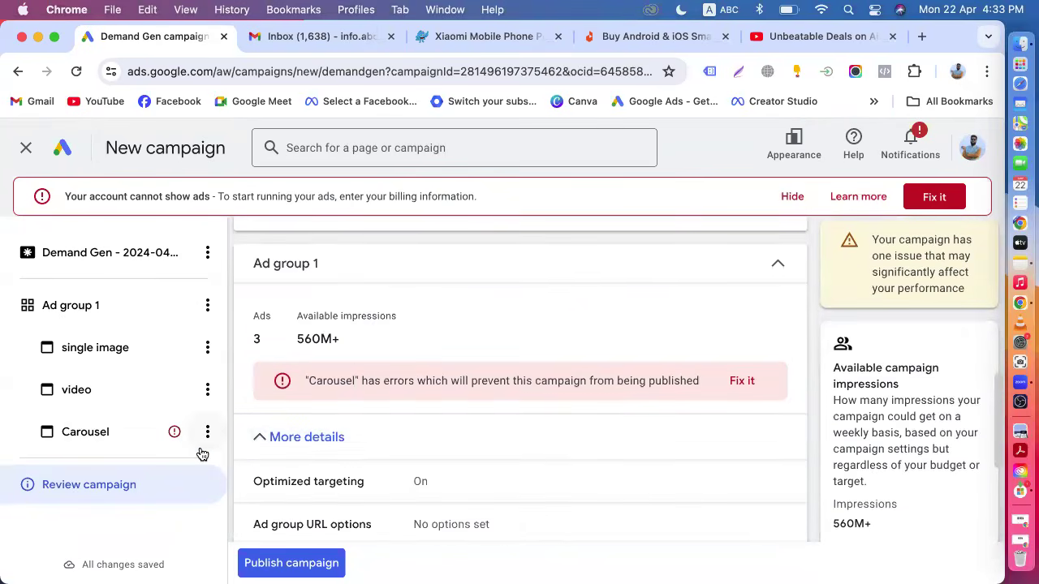
click(120, 446)
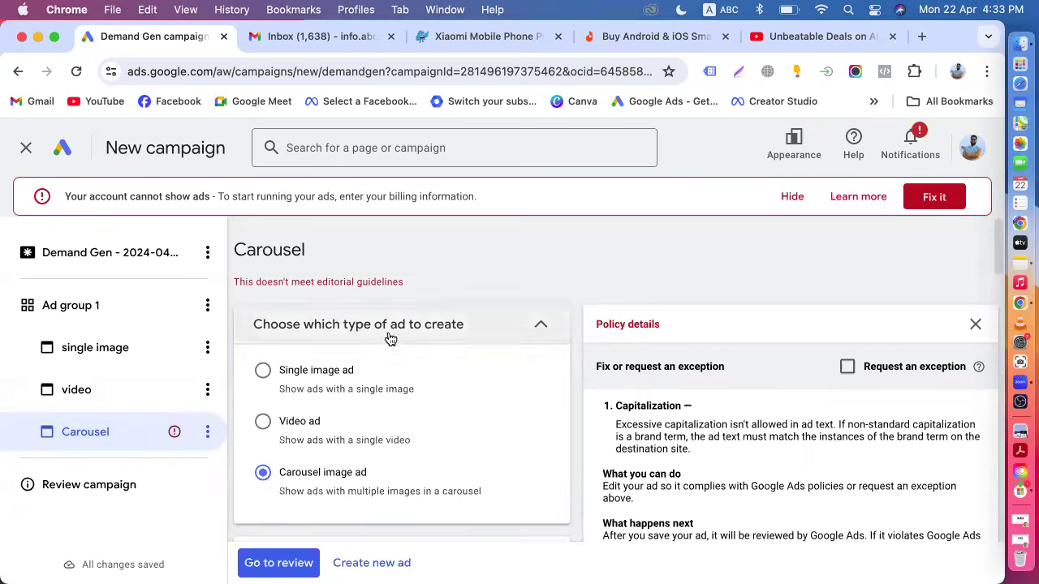
Change the carousel ad's headline to "25% Off" to fix the capitalization issue.
scroll(421, 444, down, 5)
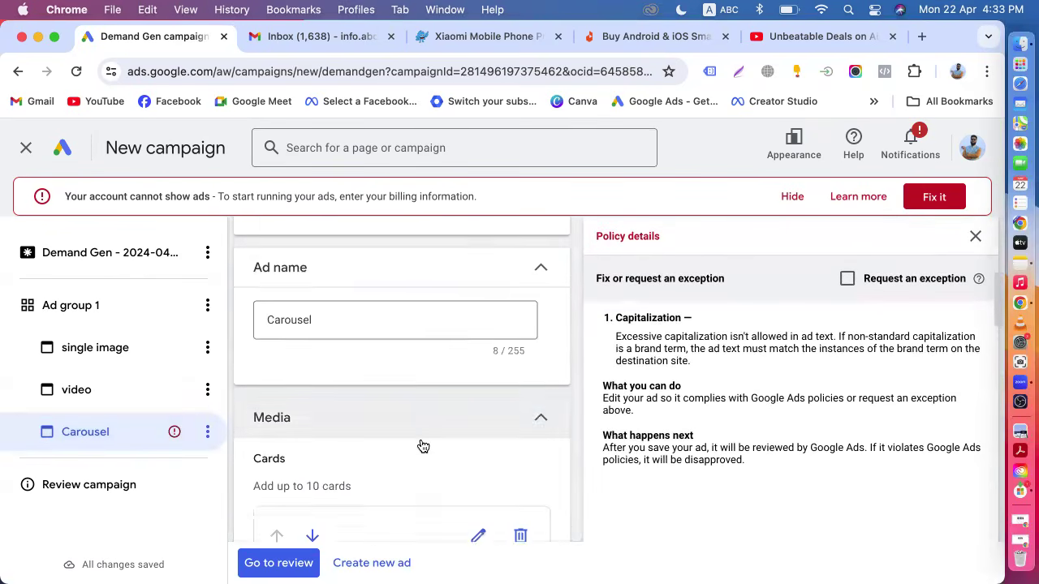
scroll(421, 445, down, 3)
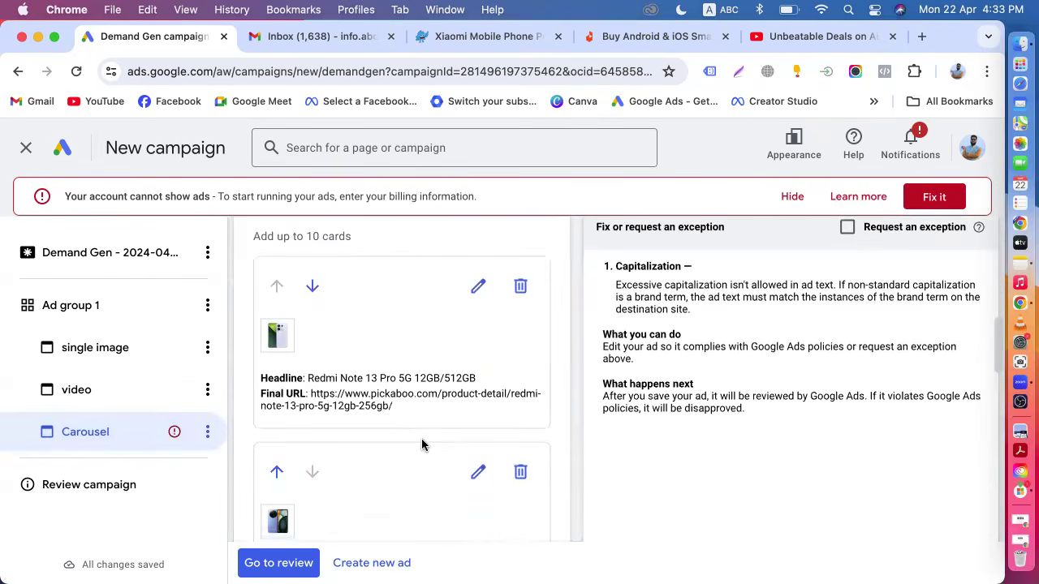
scroll(421, 445, down, 4)
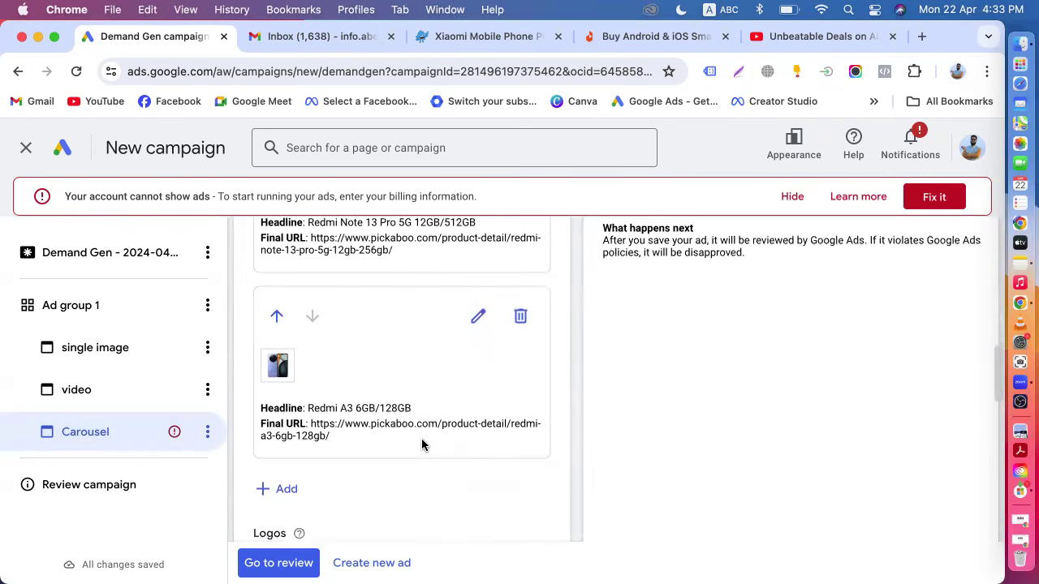
scroll(421, 445, down, 5)
scroll(422, 442, down, 5)
scroll(421, 438, up, 3)
click(305, 322)
key(BackSpace)
key(BackSpace)
text(ff)
Return to the campaign review page.
click(622, 371)
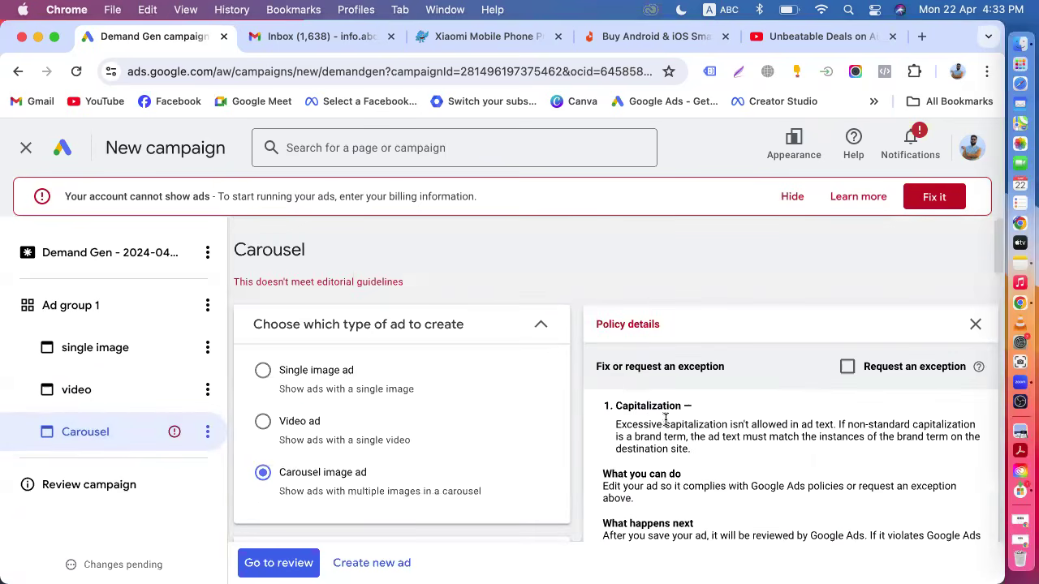
scroll(565, 467, down, 5)
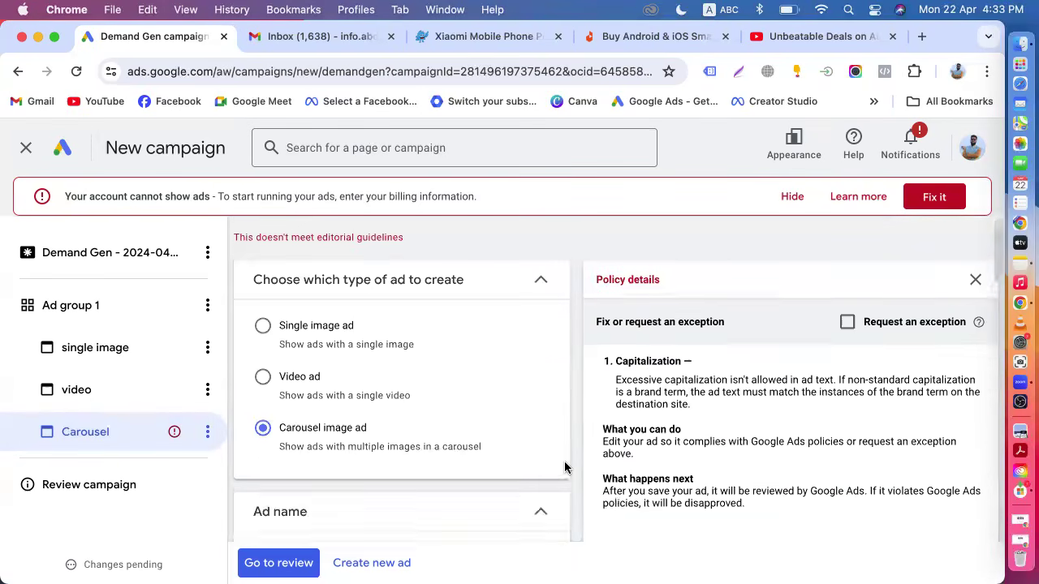
scroll(452, 454, down, 10)
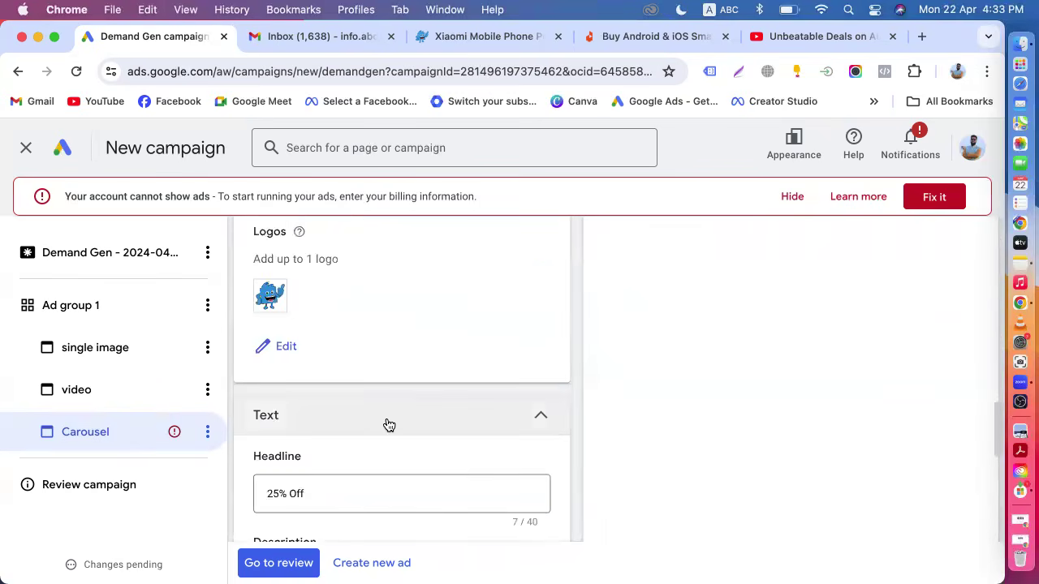
click(294, 562)
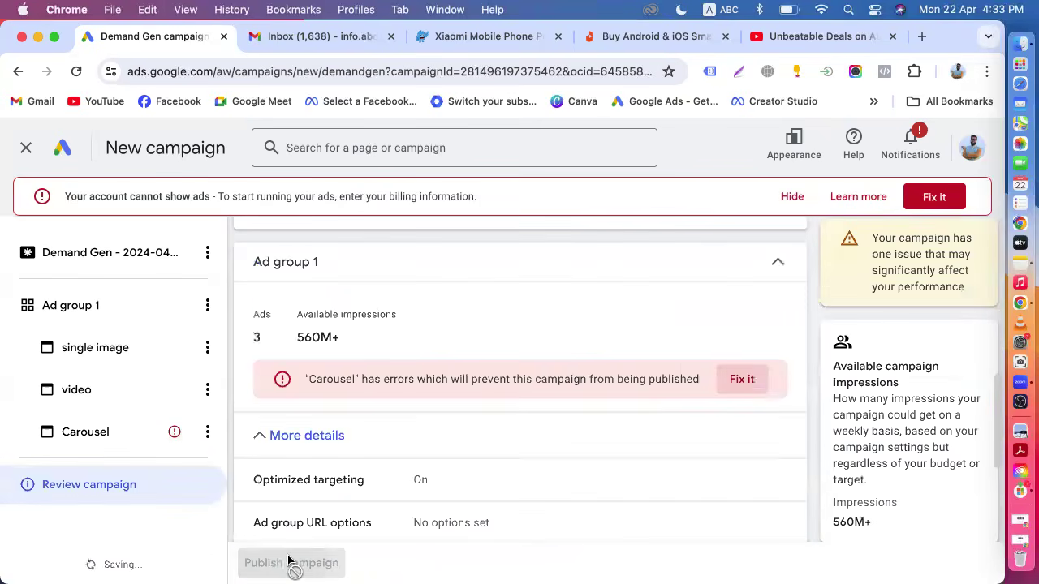
Publish the campaign and view its overview page.
scroll(343, 476, down, 3)
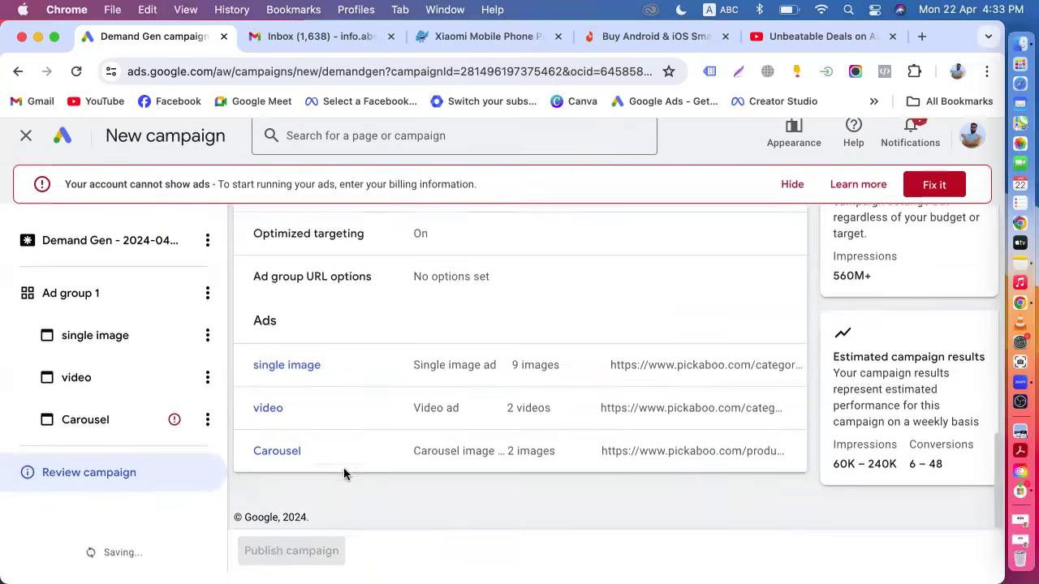
scroll(343, 476, up, 2)
scroll(344, 475, up, 5)
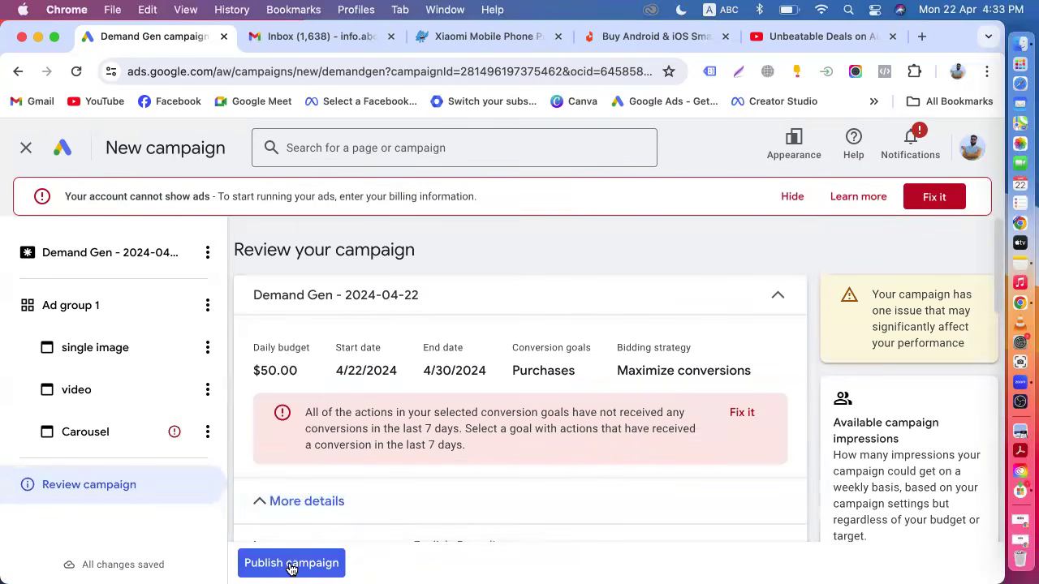
scroll(341, 475, down, 5)
click(274, 562)
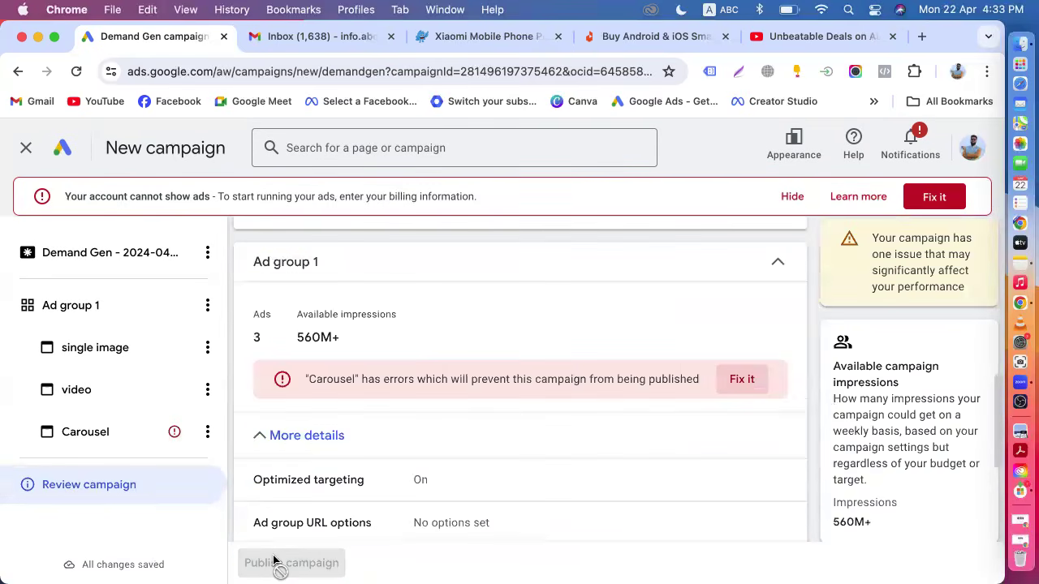
scroll(357, 454, down, 3)
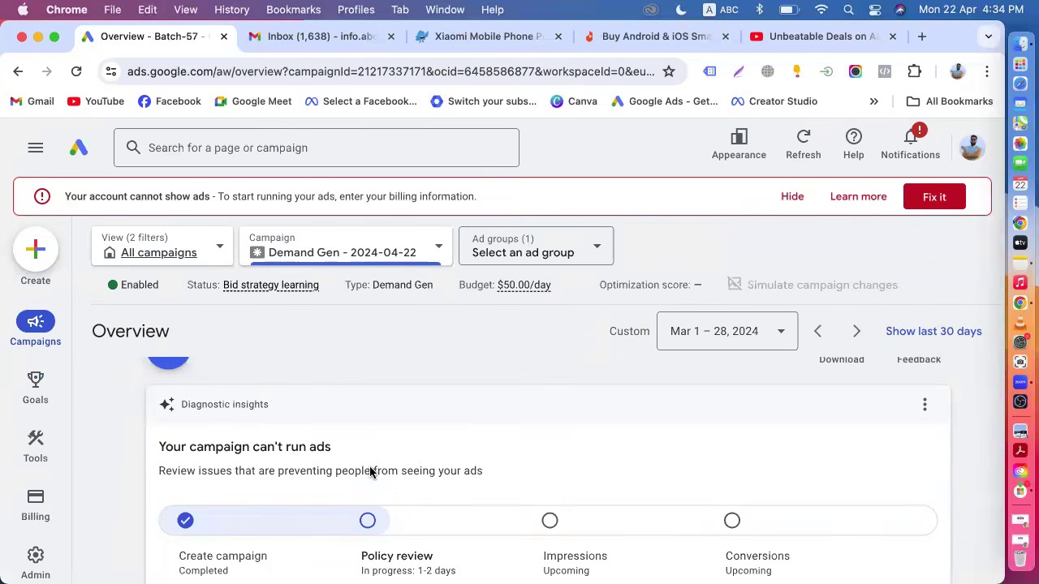
scroll(369, 472, down, 10)
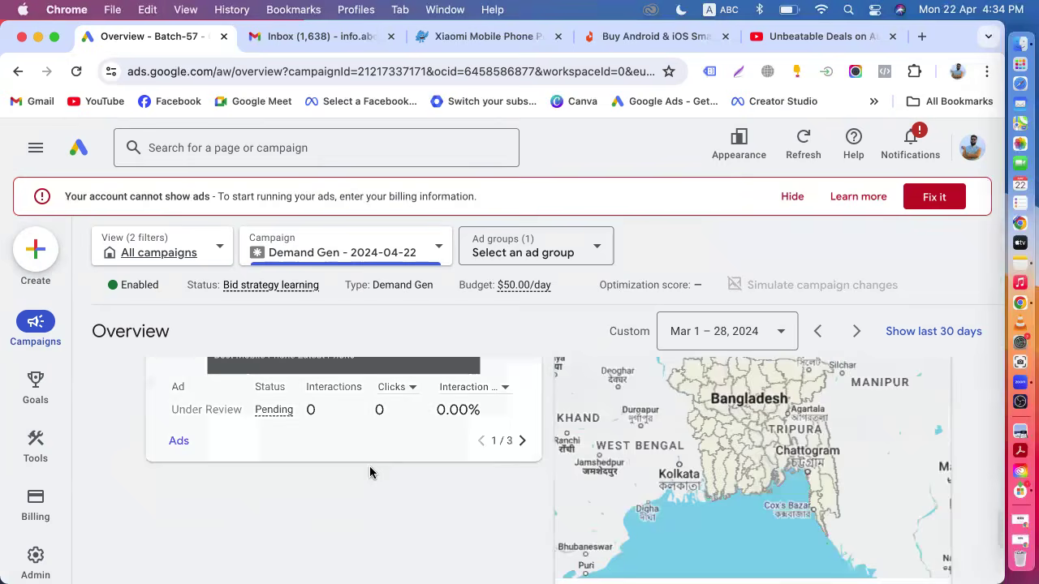
Review the new campaign's overview cards and diagnostics, then return to the all-campaigns overview page.
scroll(369, 472, up, 5)
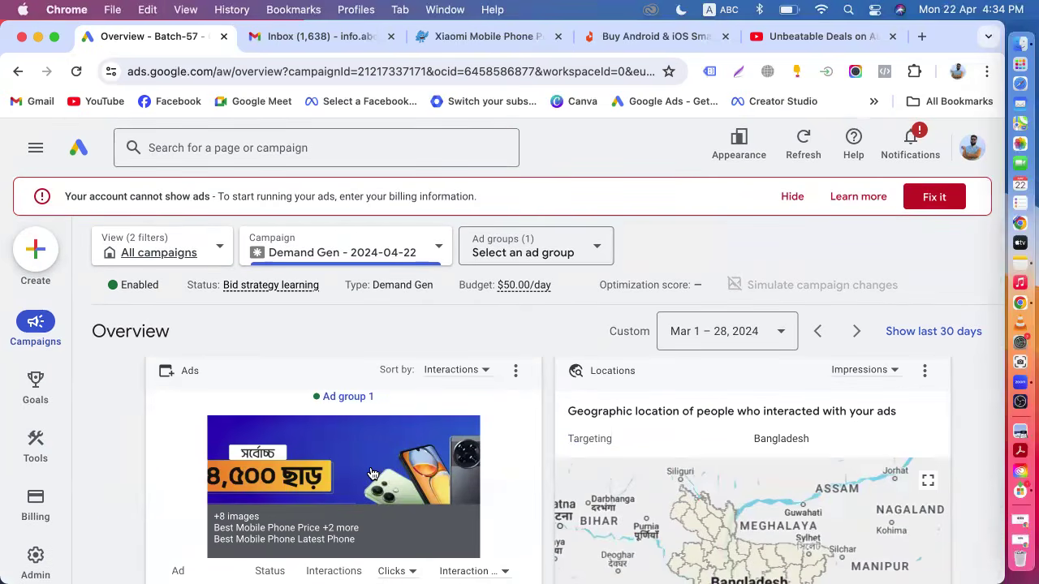
scroll(371, 474, down, 1)
scroll(371, 474, up, 5)
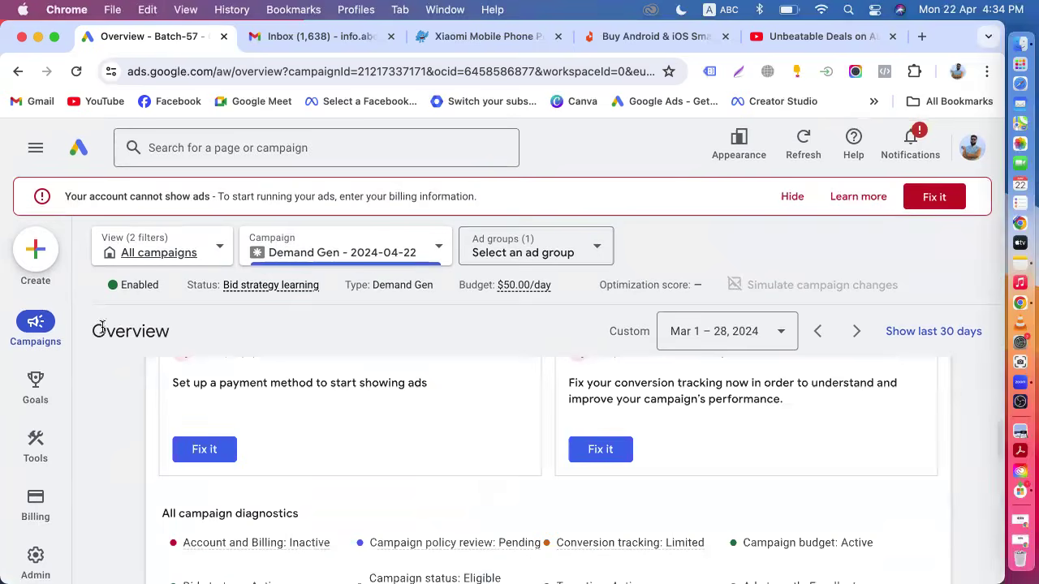
click(84, 154)
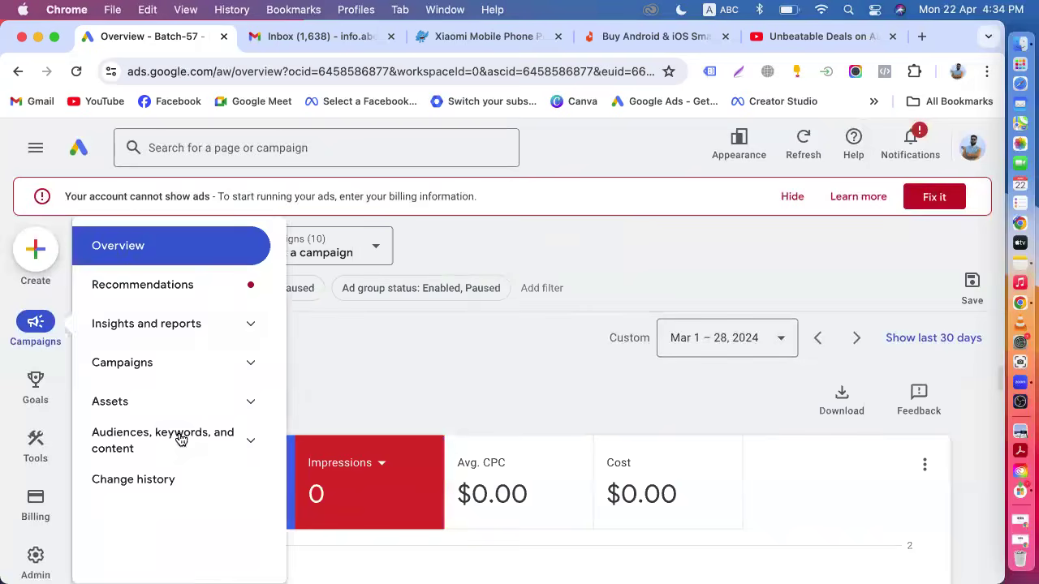
scroll(384, 379, down, 7)
scroll(386, 379, up, 3)
scroll(384, 378, up, 4)
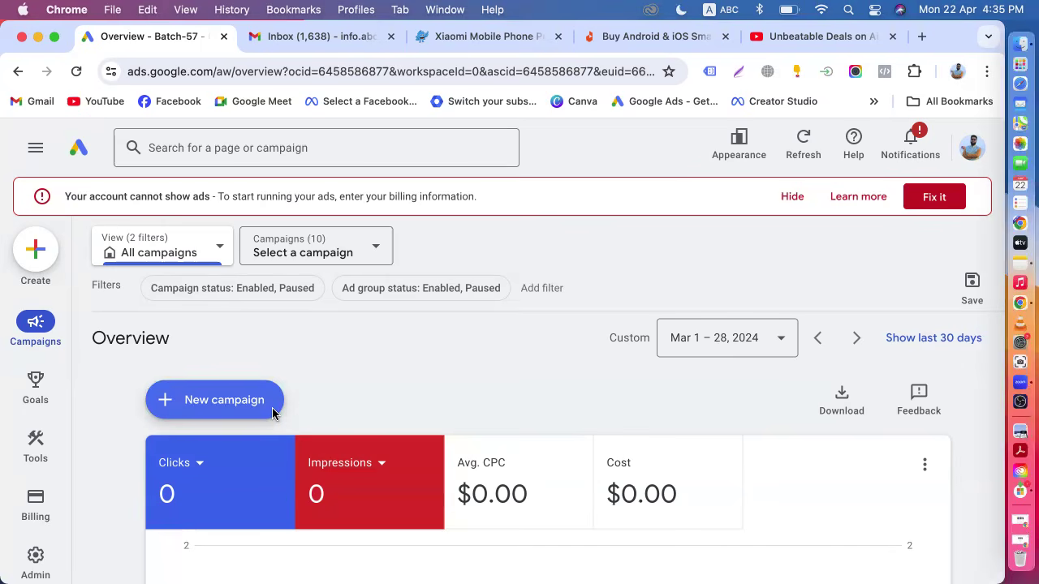
Close the Xiaomi, Android deals, Gmail inbox and YouTube tabs, keeping only the Google Ads overview.
click(558, 36)
click(558, 37)
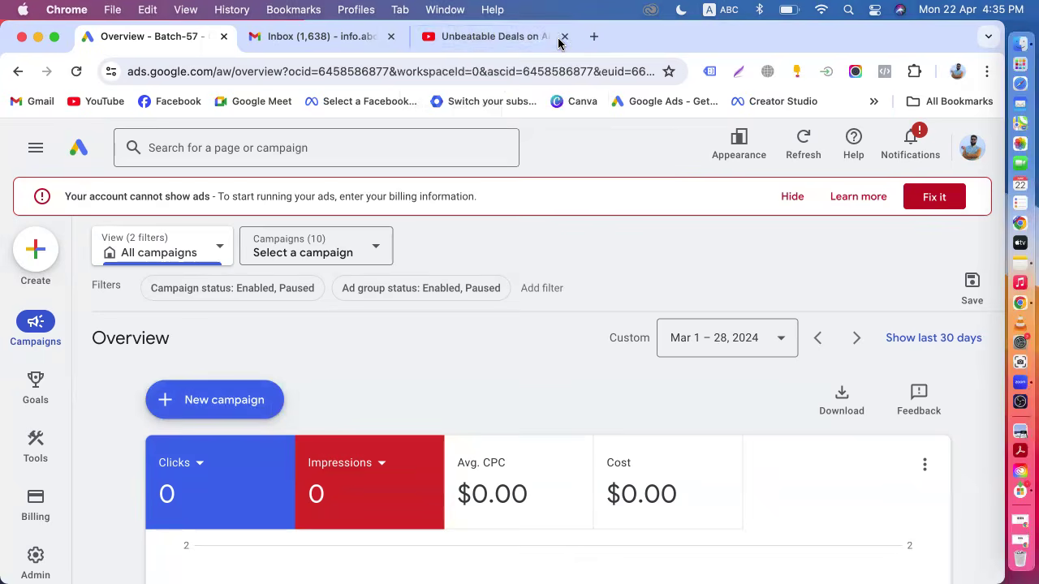
click(342, 37)
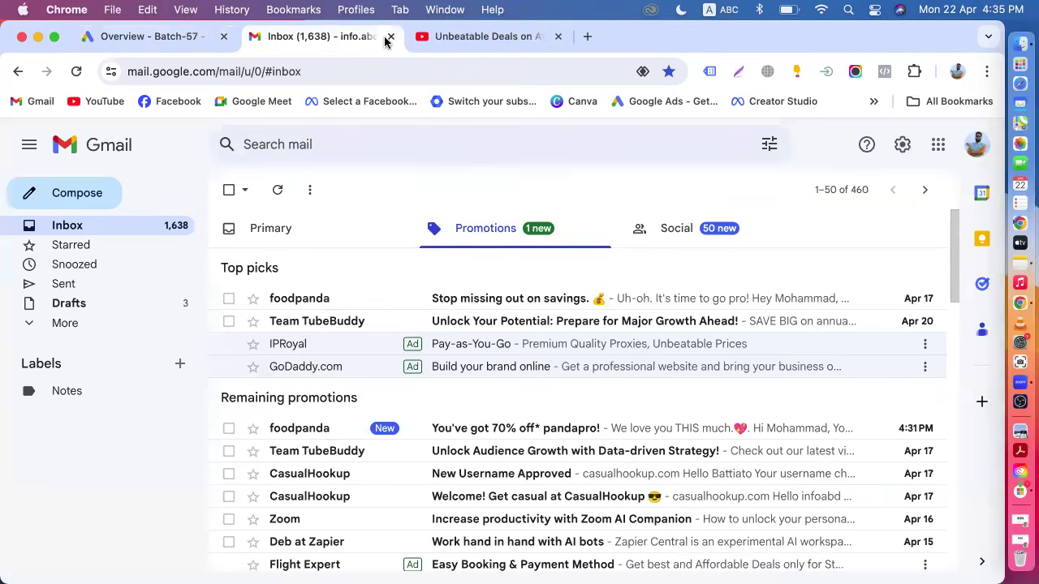
click(388, 37)
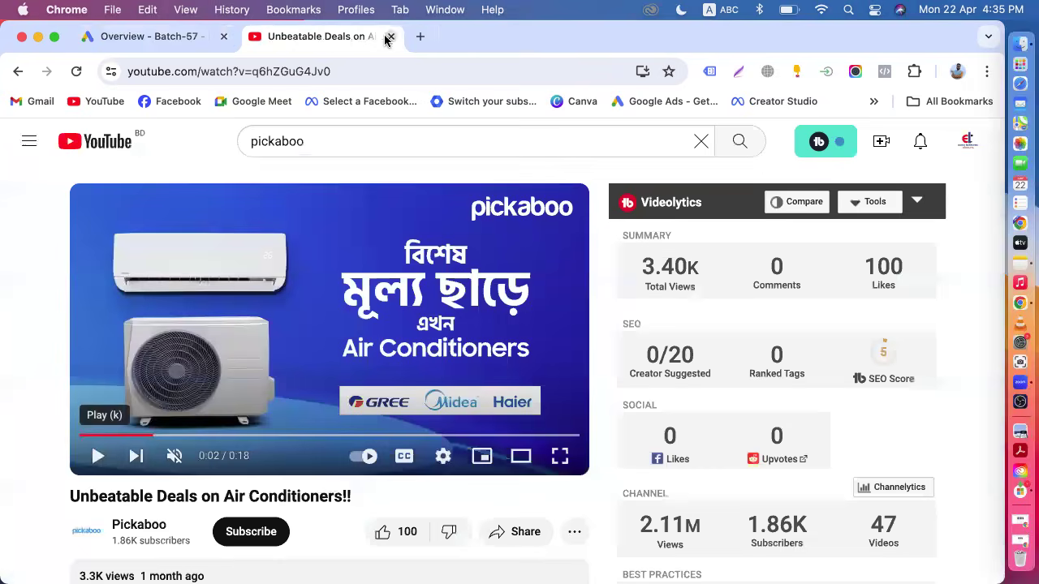
click(140, 37)
click(390, 37)
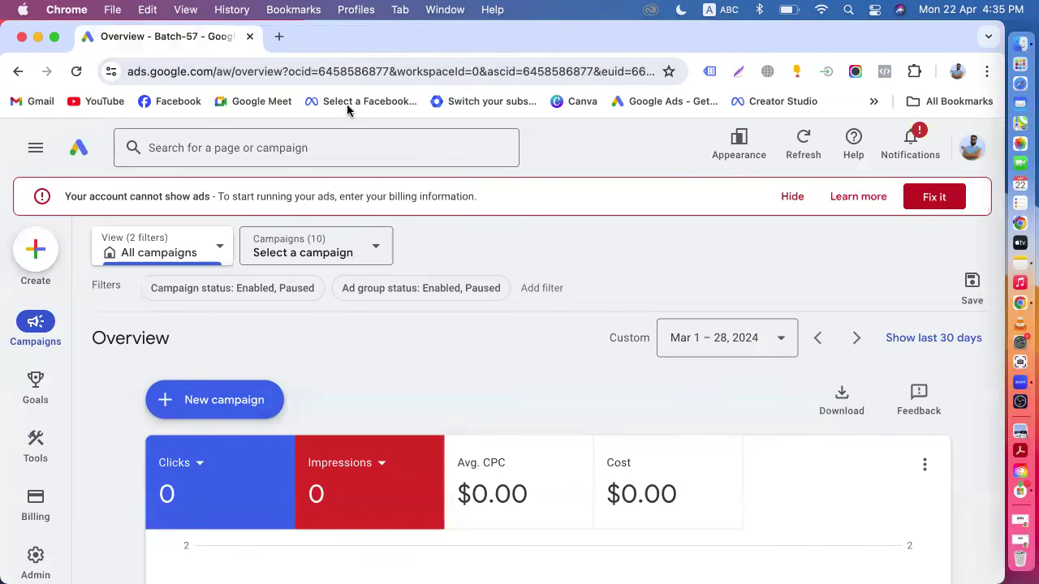